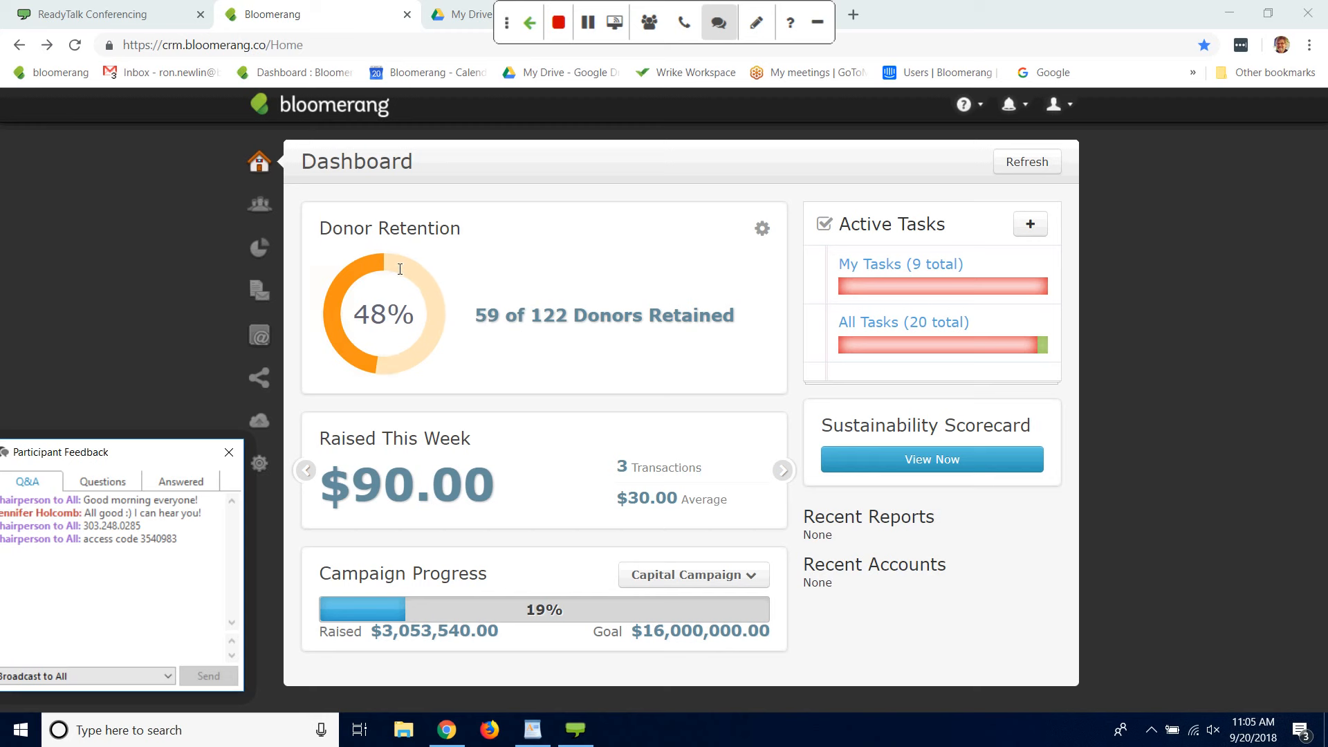
left_click(441, 451)
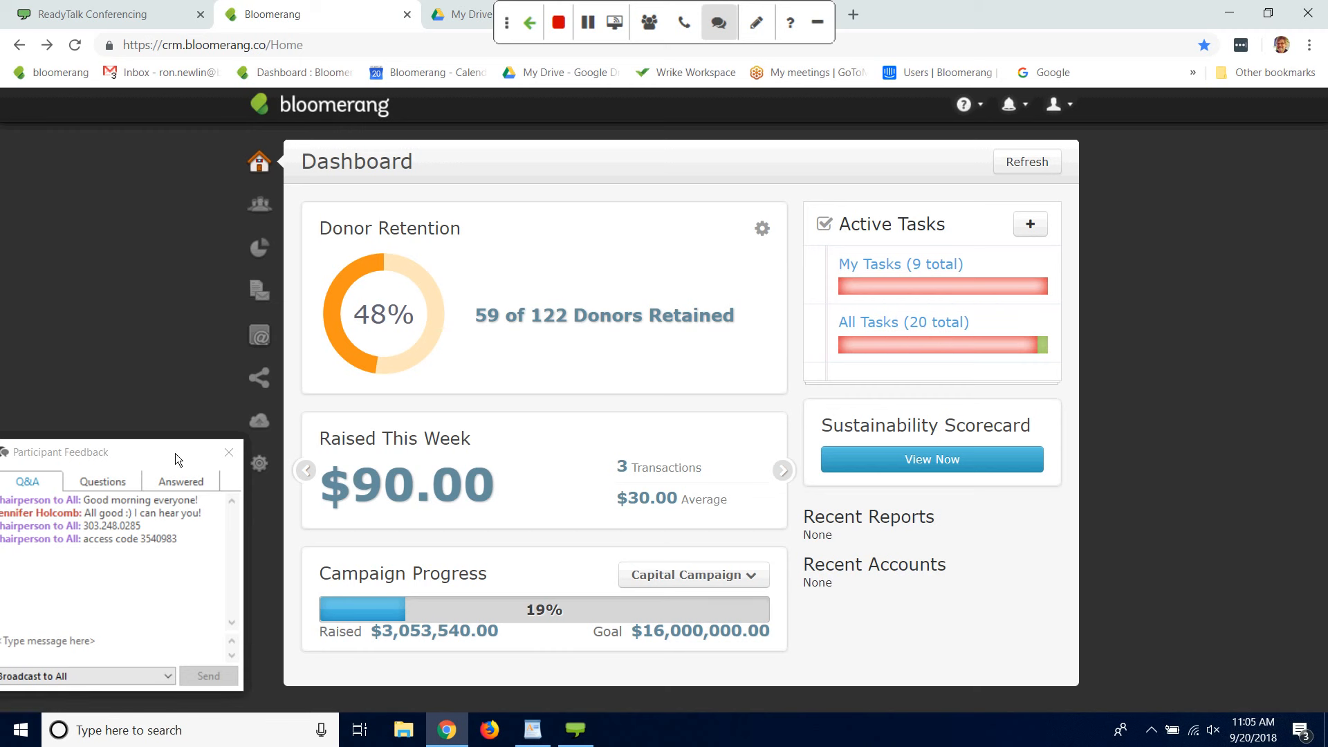
left_click_drag(176, 454, 171, 437)
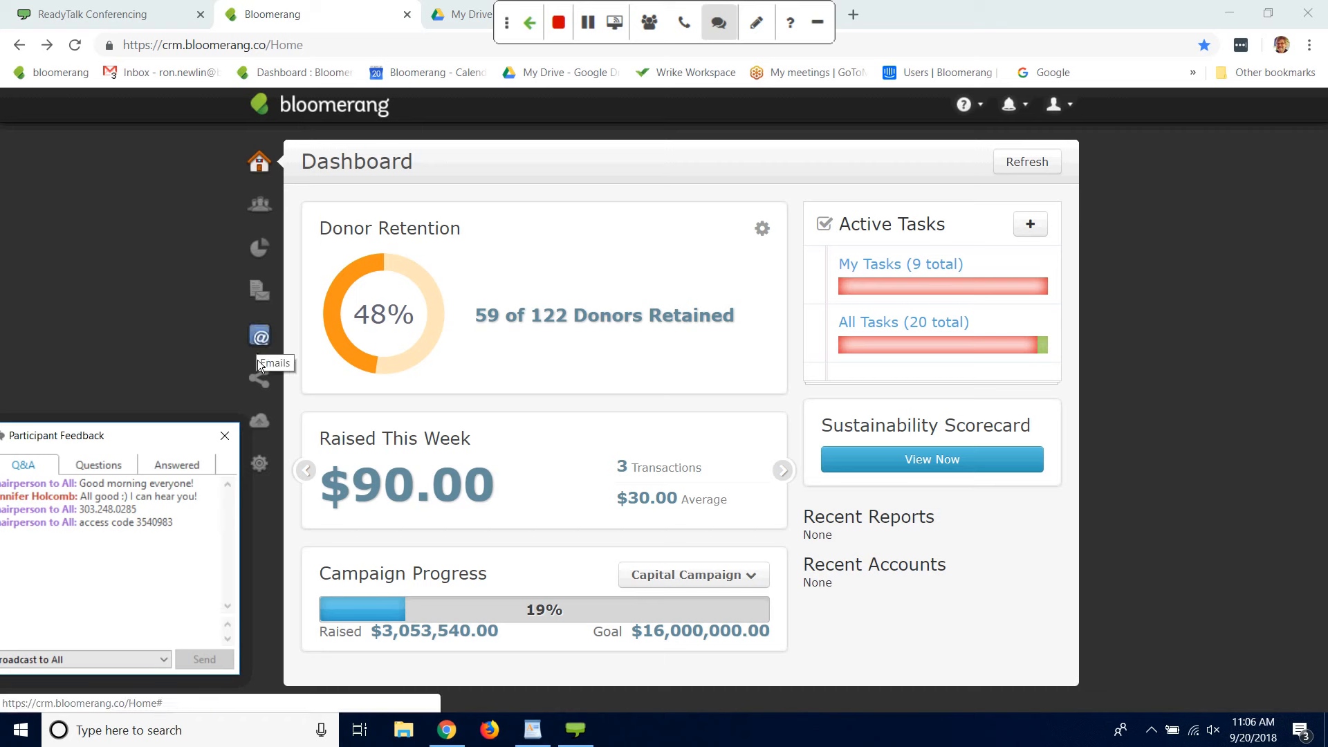
left_click(260, 469)
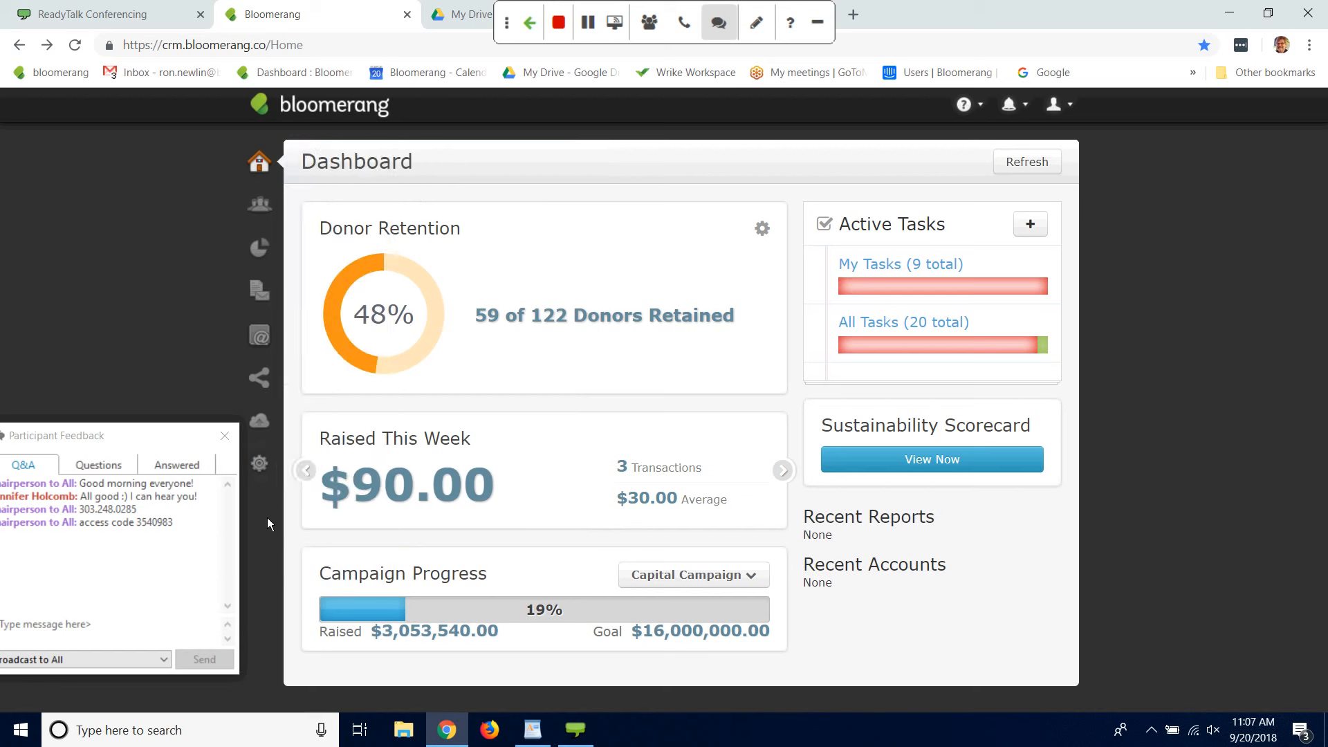
Step: Open the live support chat form, close the Participant Feedback window covering it, and close the chat form
mouse_move(263, 476)
left_click(983, 105)
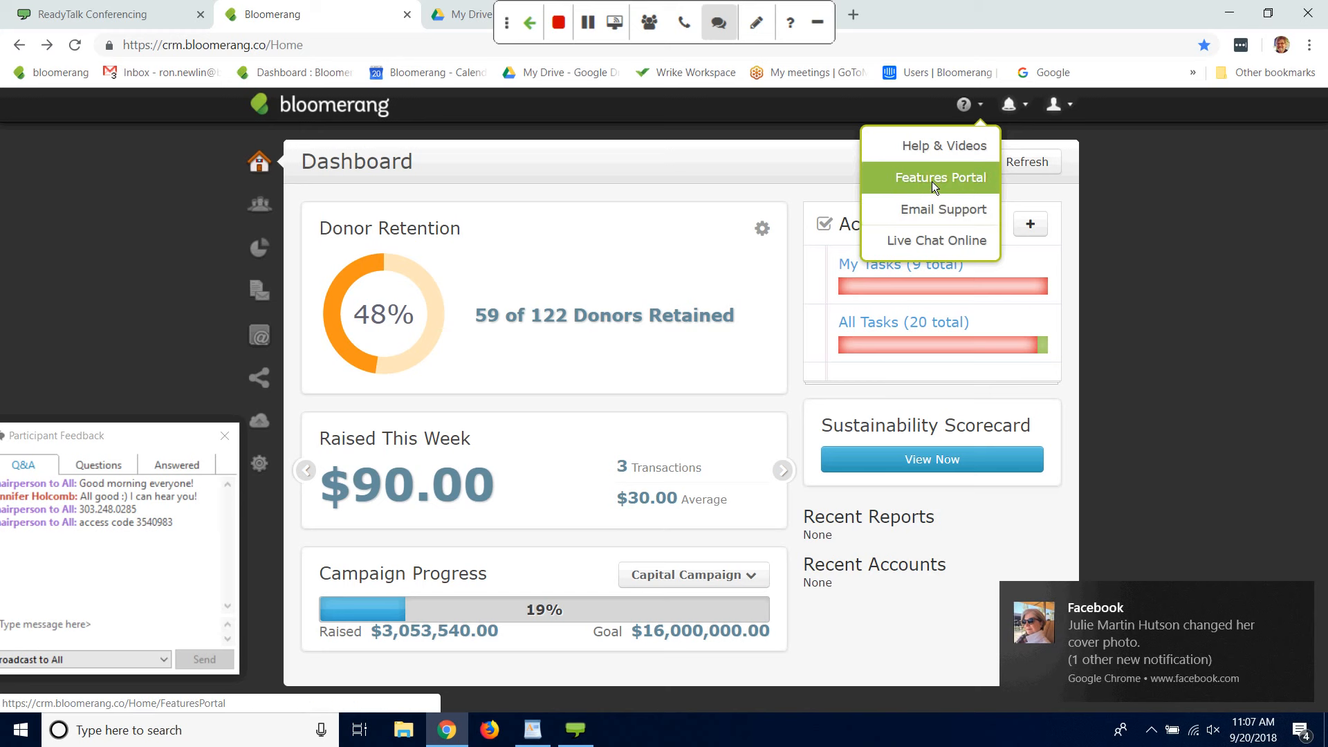
left_click(946, 246)
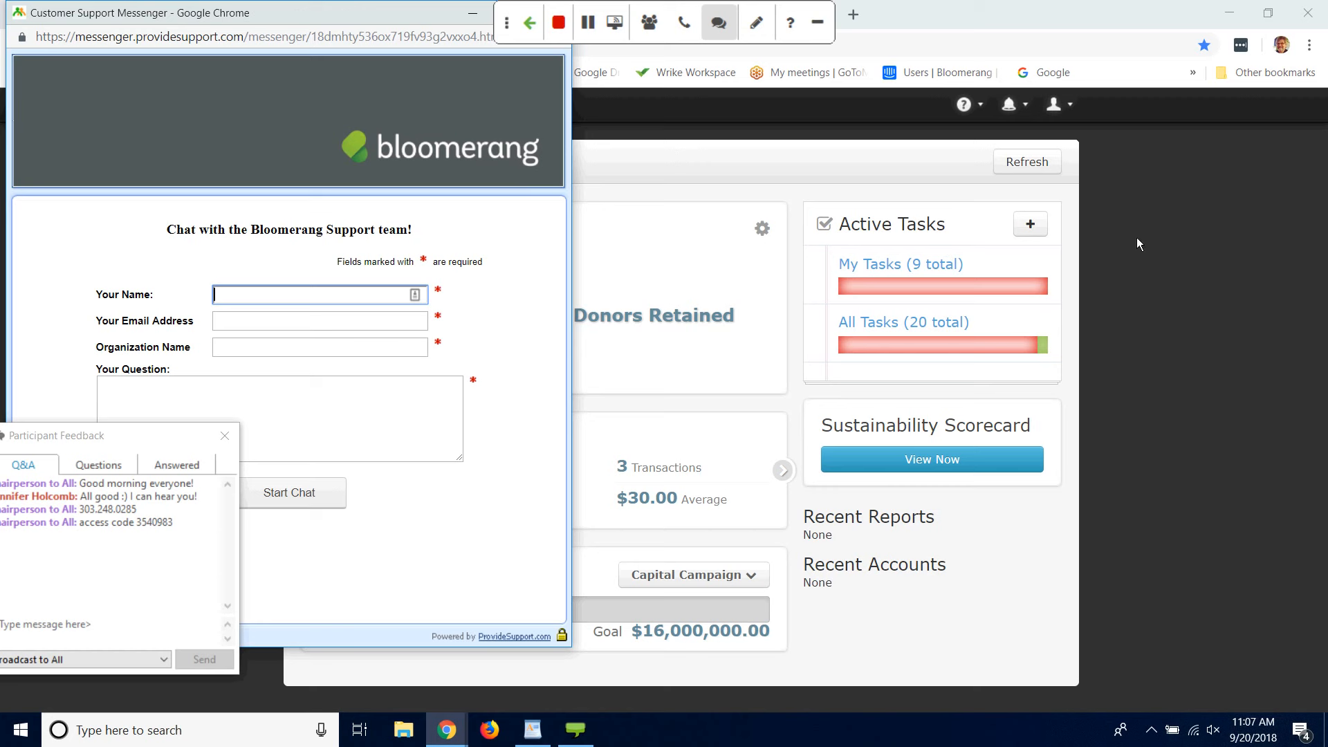
left_click(45, 438)
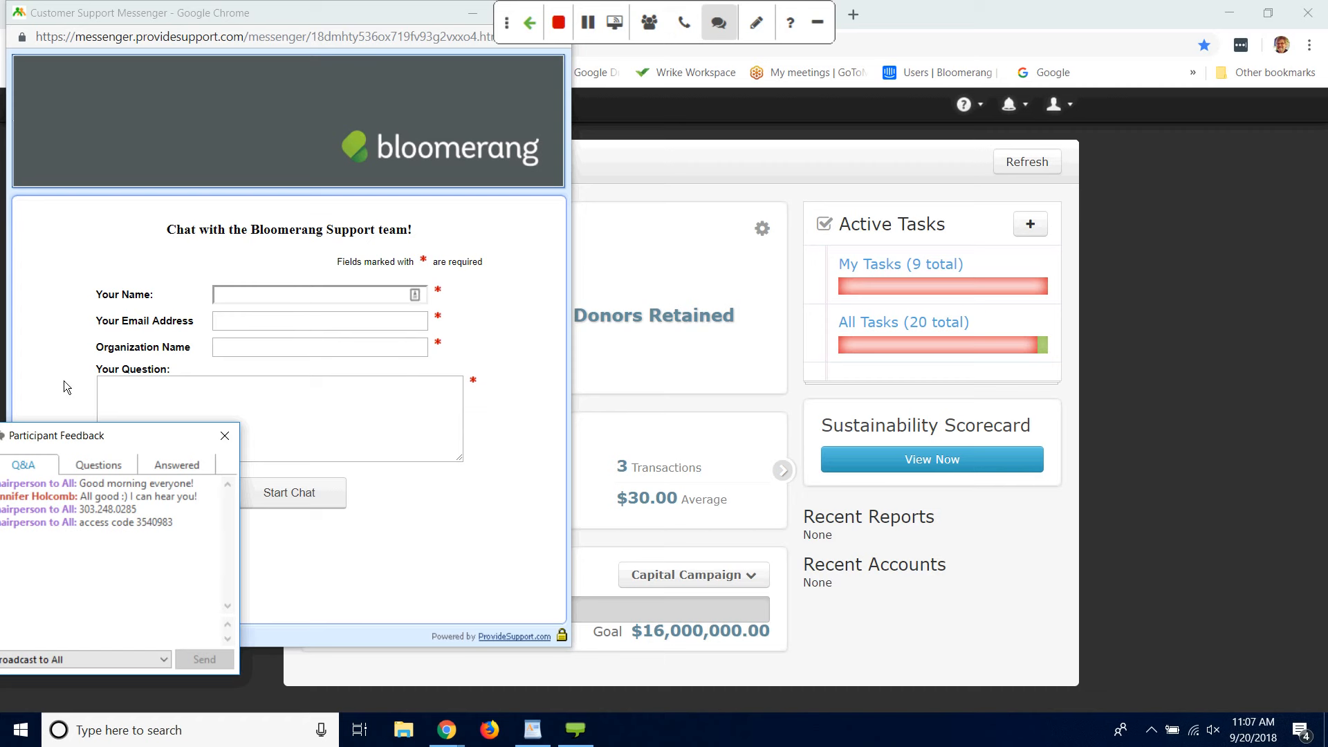
left_click(225, 437)
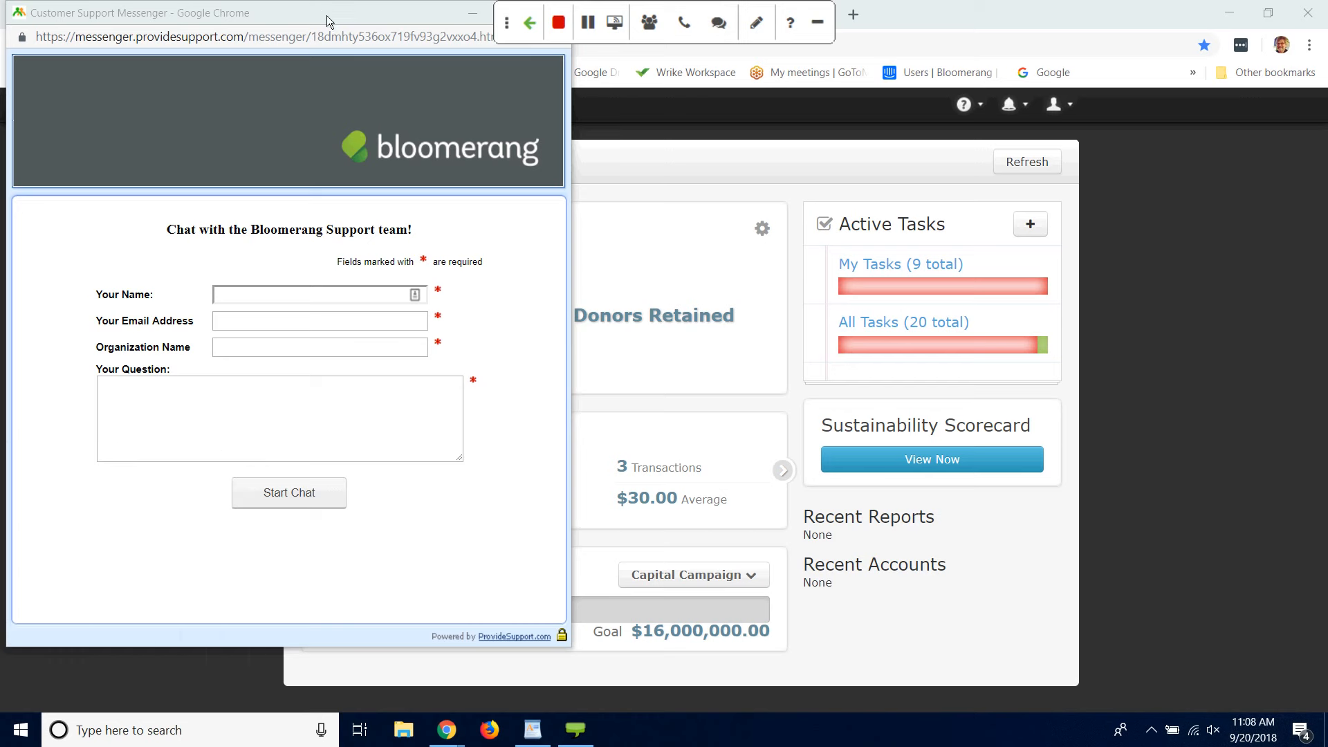
left_click_drag(326, 15, 282, 94)
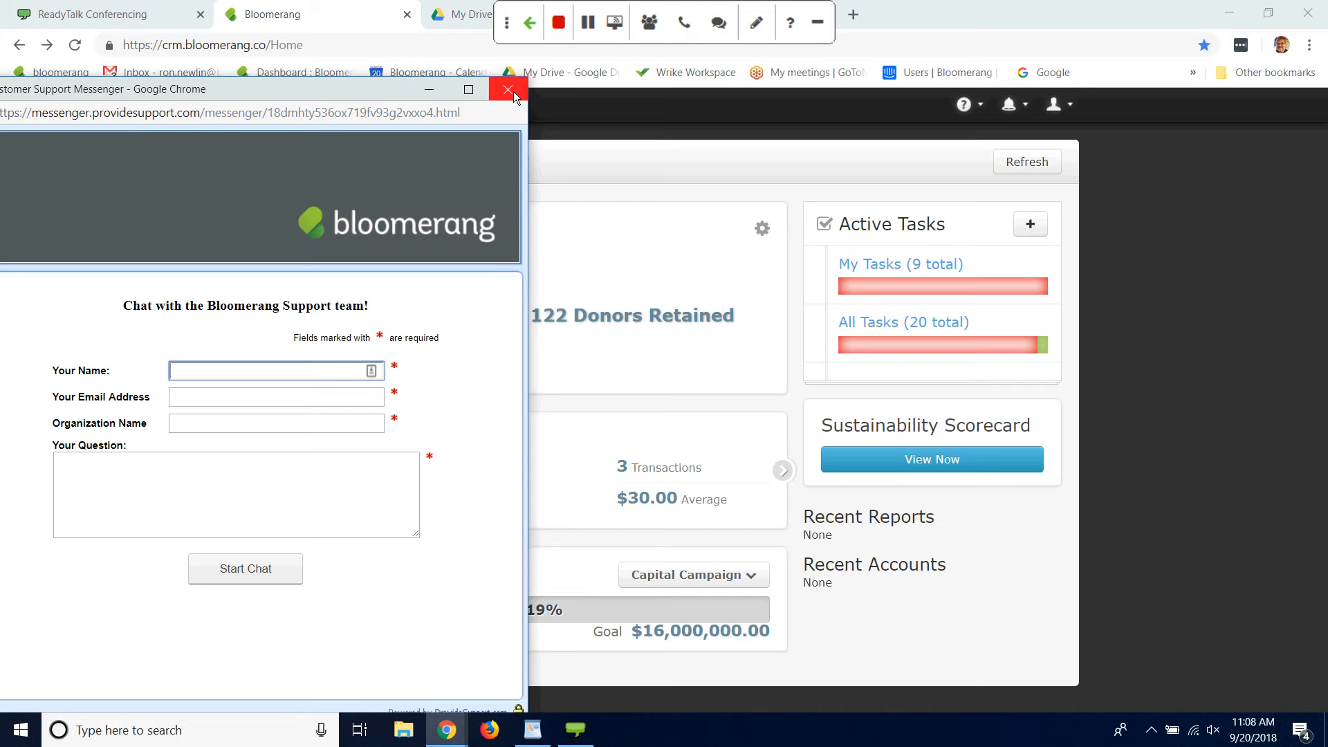
left_click(513, 91)
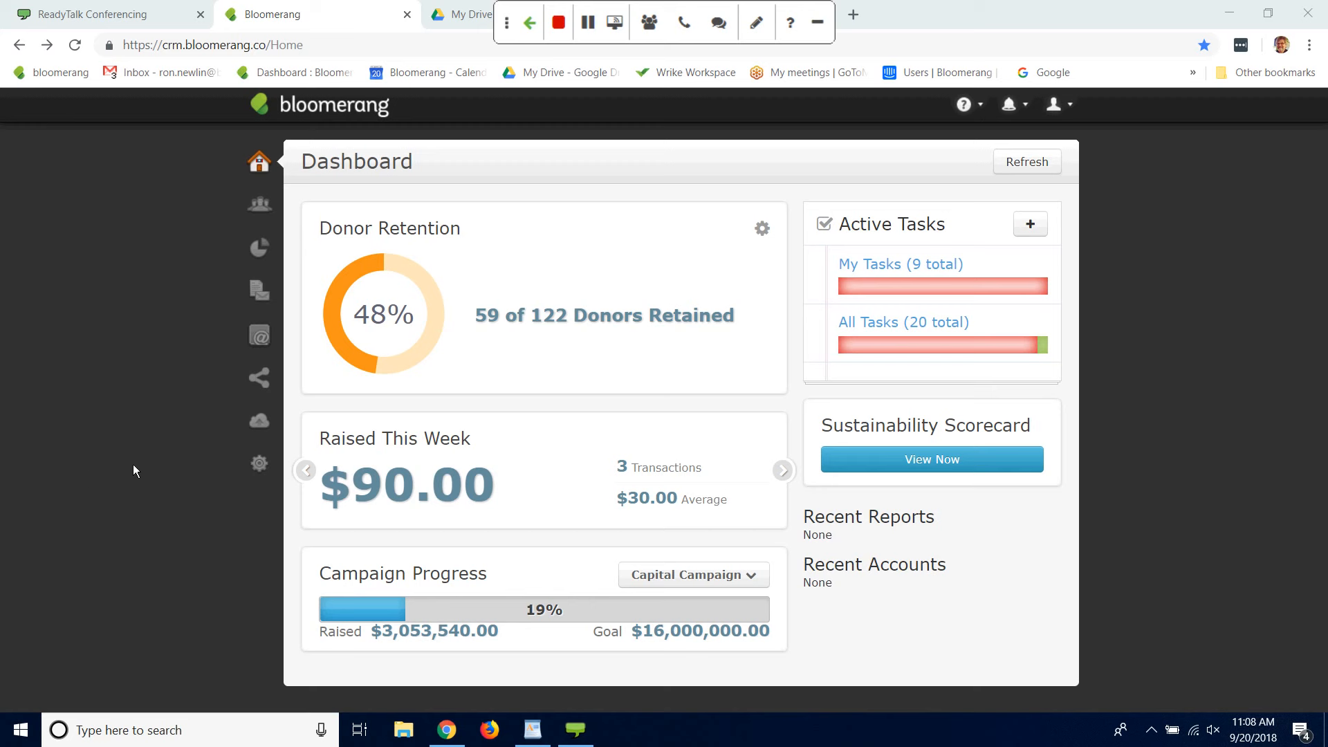
Step: Open the full settings overview and look over its categories
left_click(261, 468)
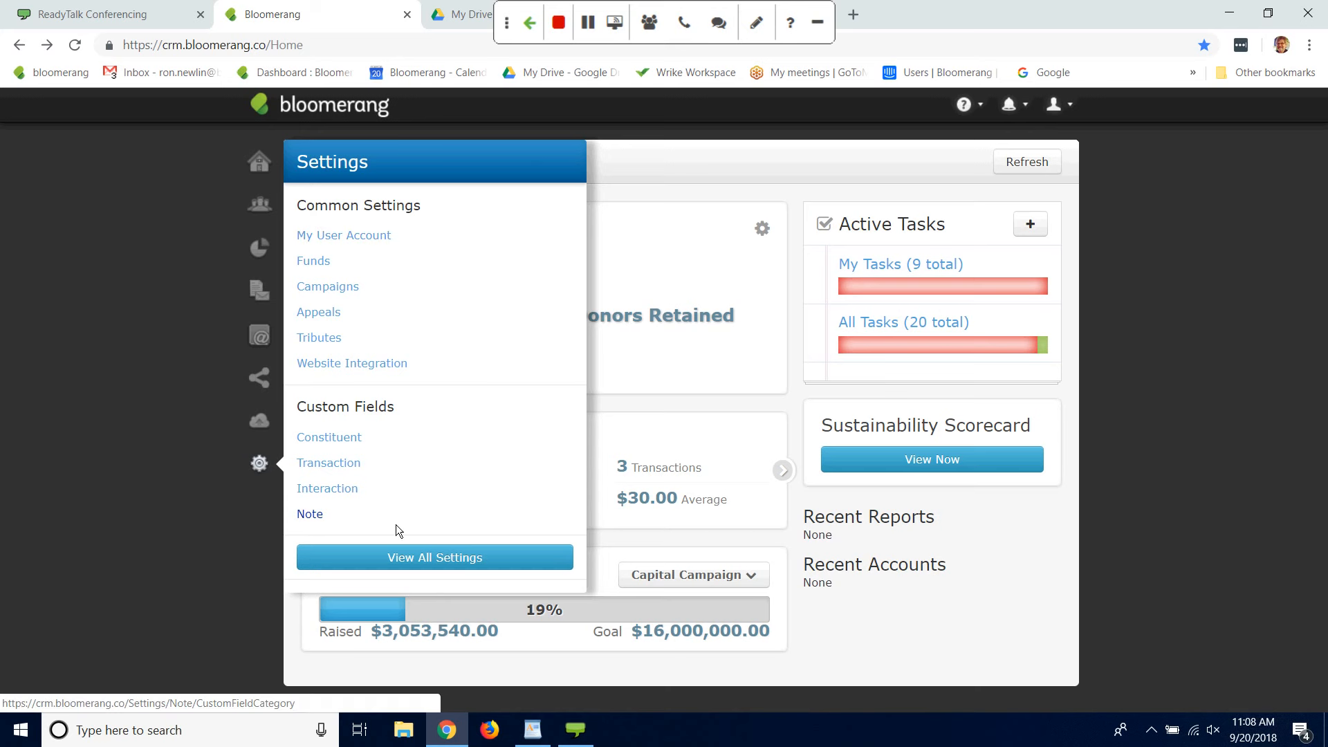
left_click(434, 561)
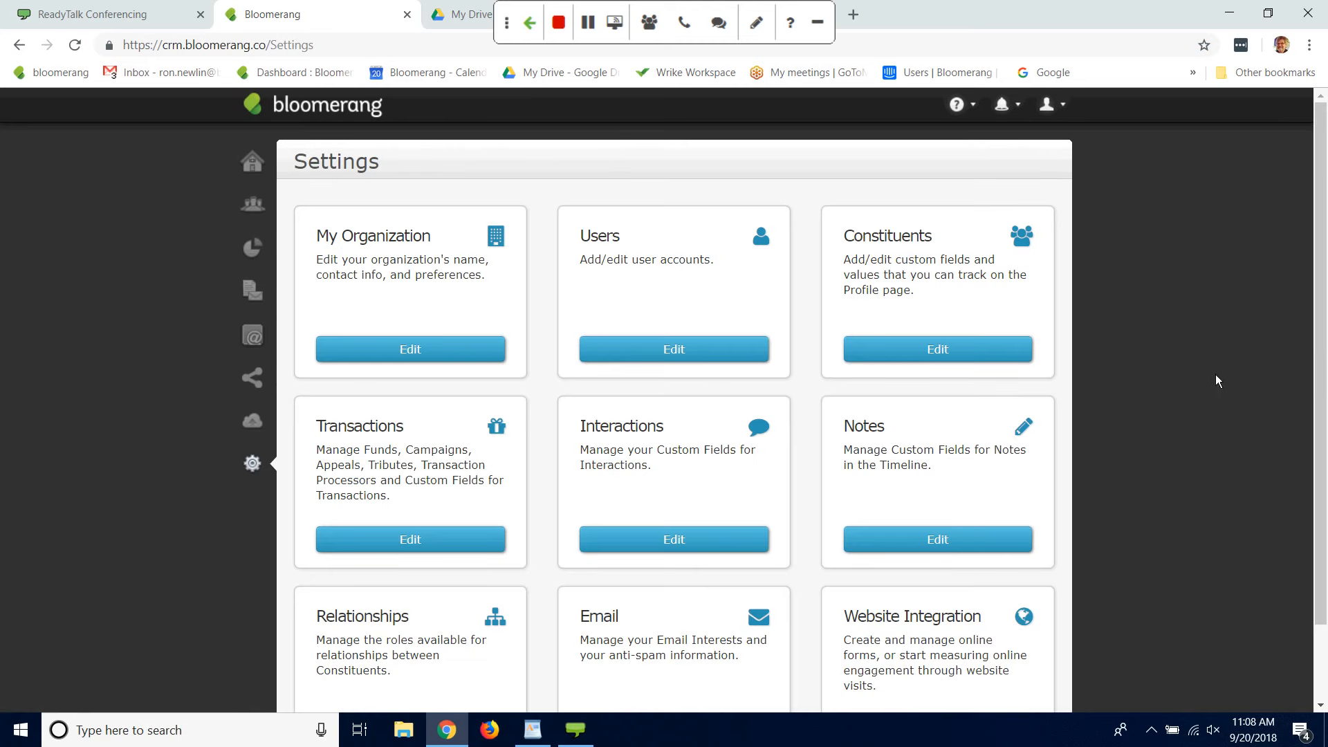
mouse_move(1318, 353)
left_mouse_down()
mouse_move(1315, 446)
mouse_move(1317, 344)
left_mouse_up()
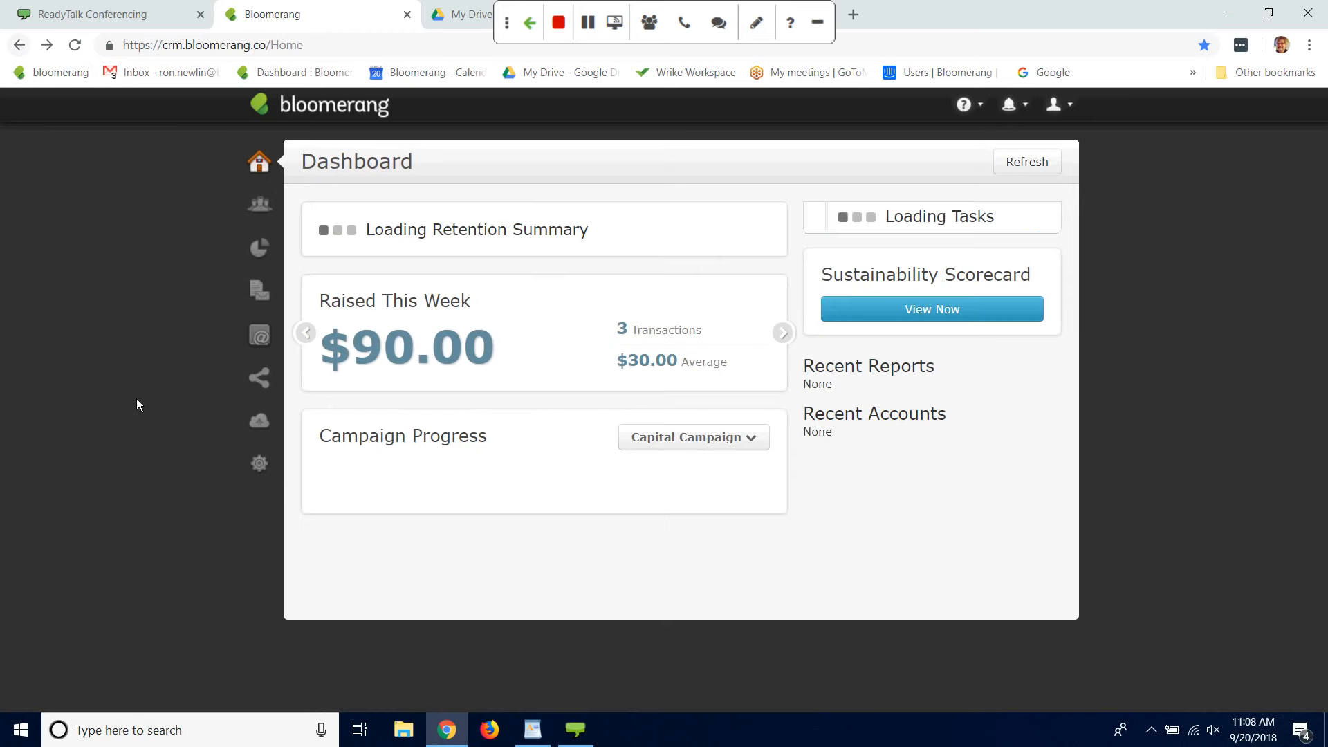
Step: Open the settings of the own user account and set the time zone to (UTC-05:00) Eastern Time (US & Canada)
mouse_move(265, 465)
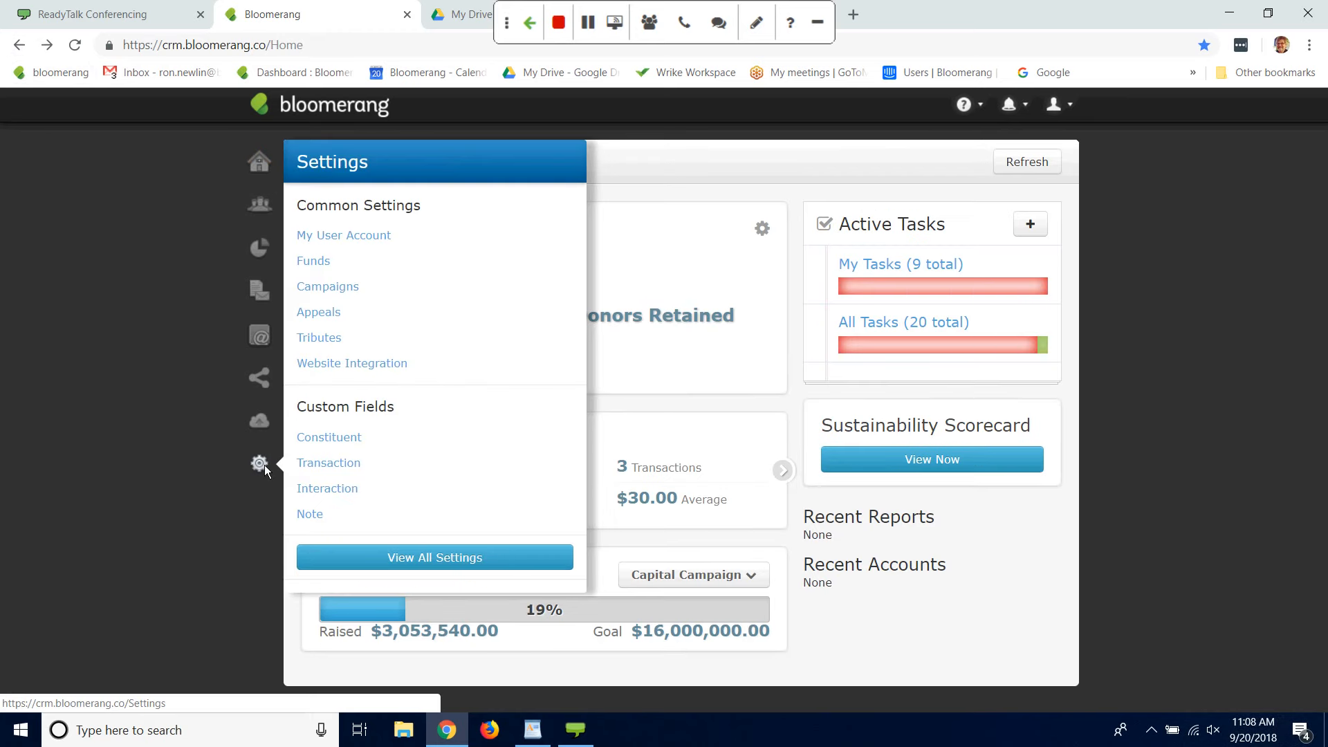
left_click(379, 238)
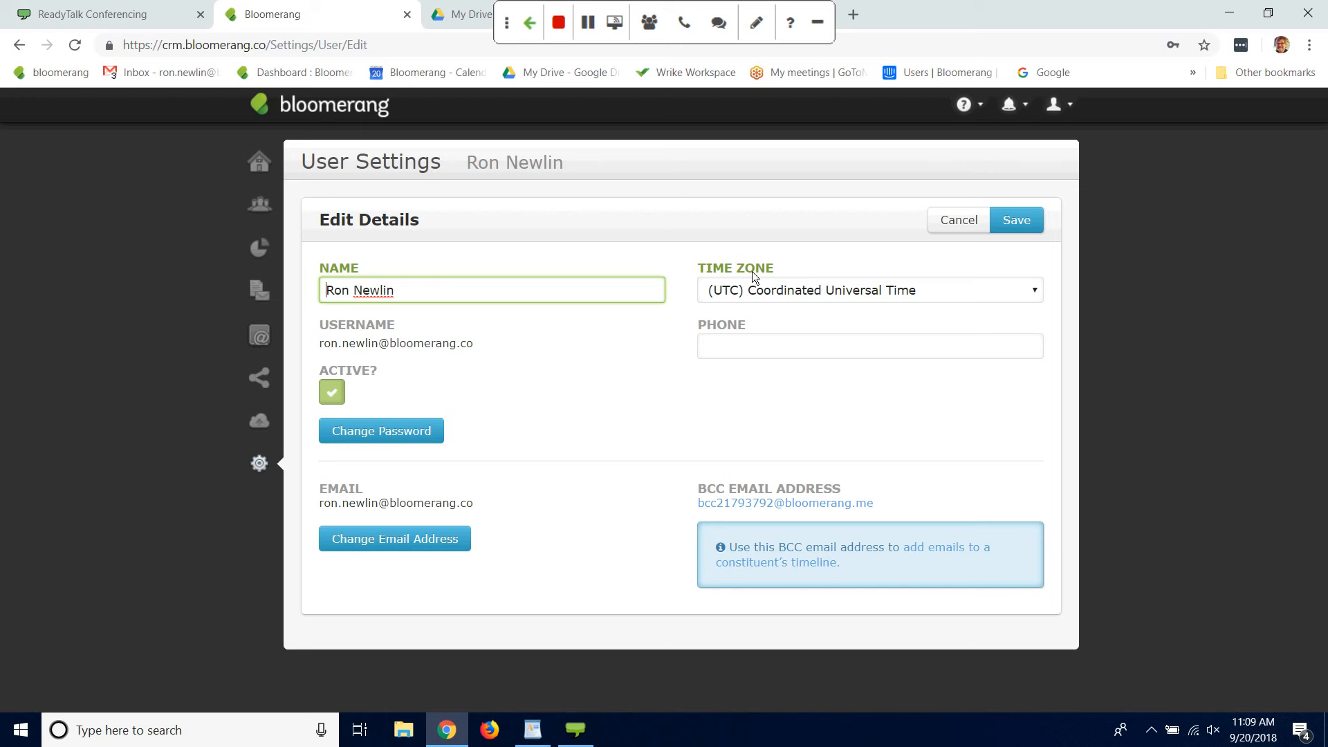
left_click(1036, 298)
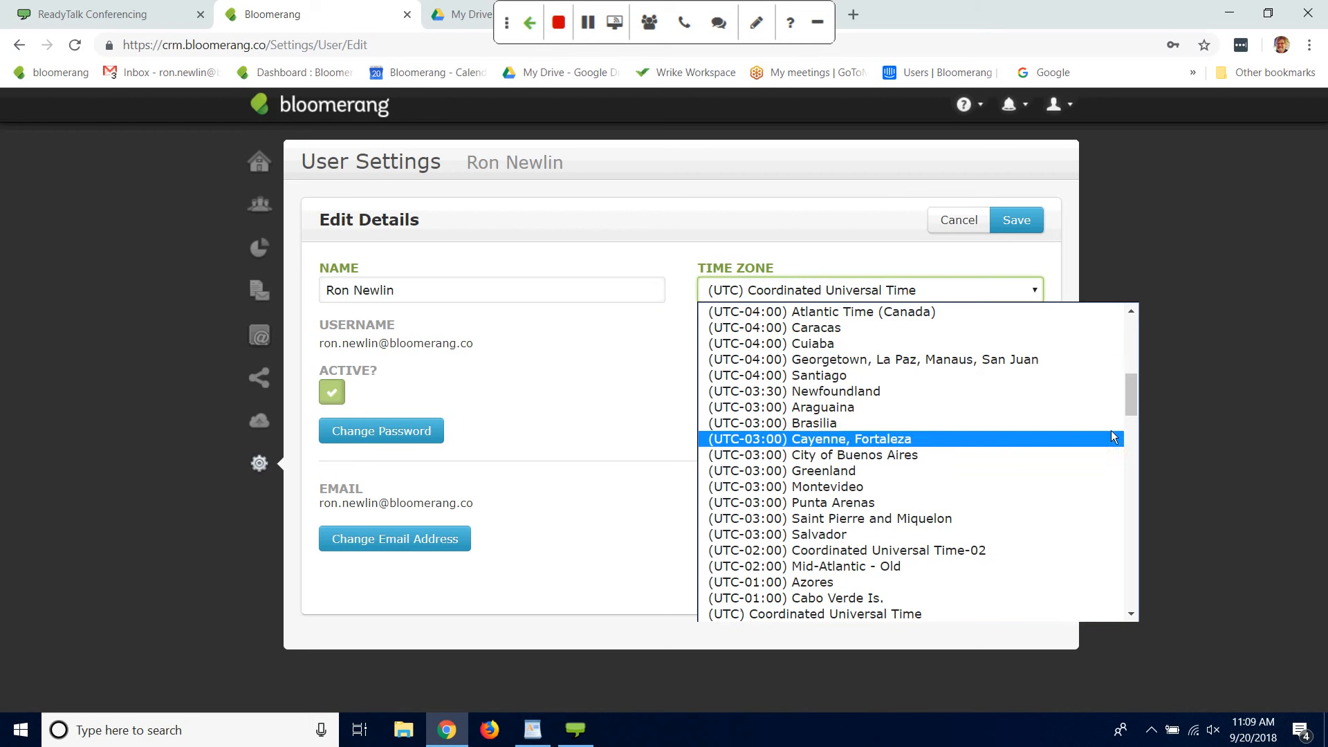
left_click_drag(1130, 396, 1126, 409)
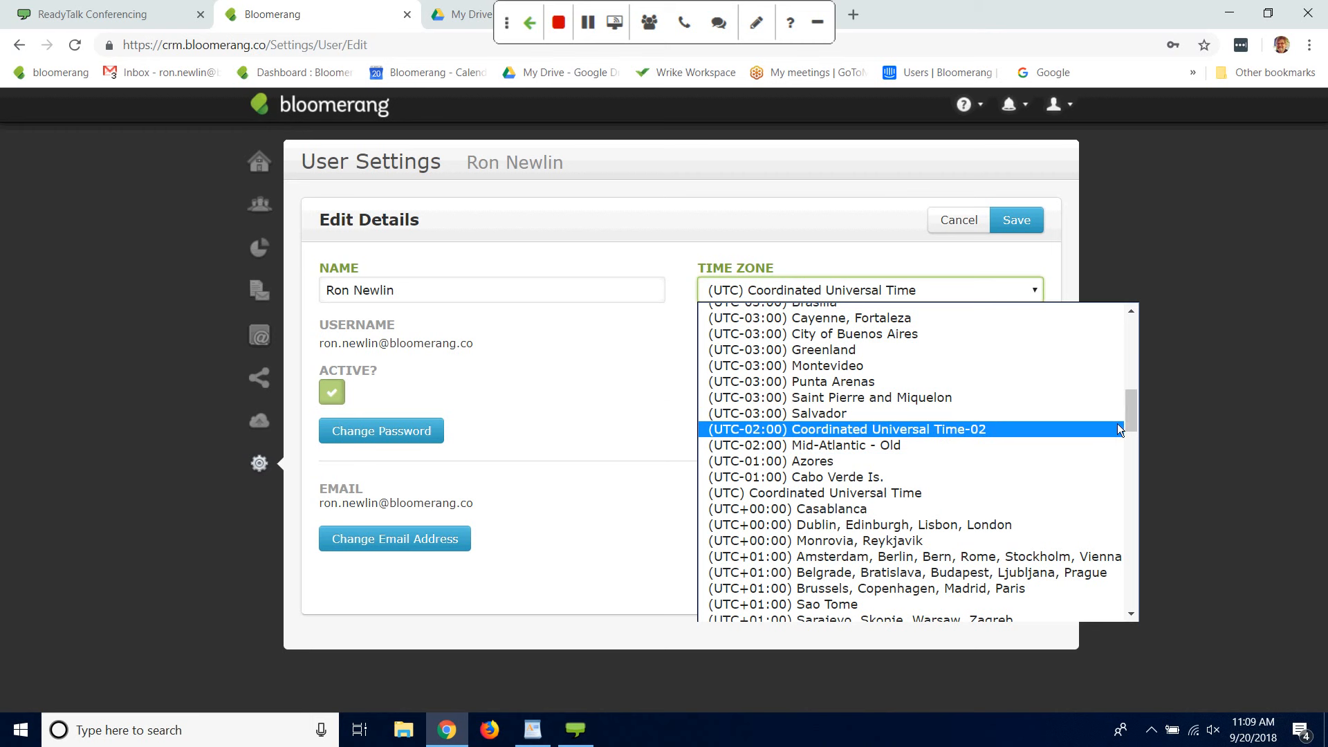
left_click_drag(1134, 416, 1134, 392)
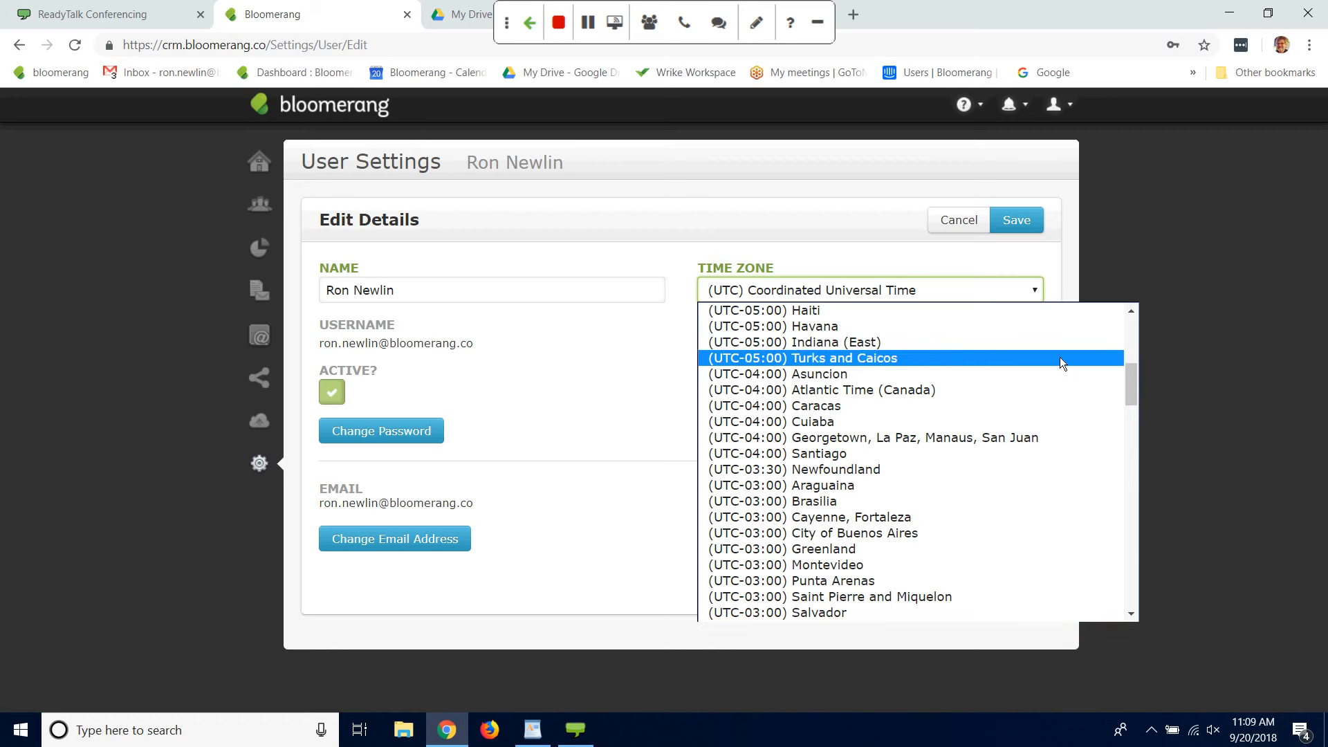
left_click_drag(1130, 383, 1129, 380)
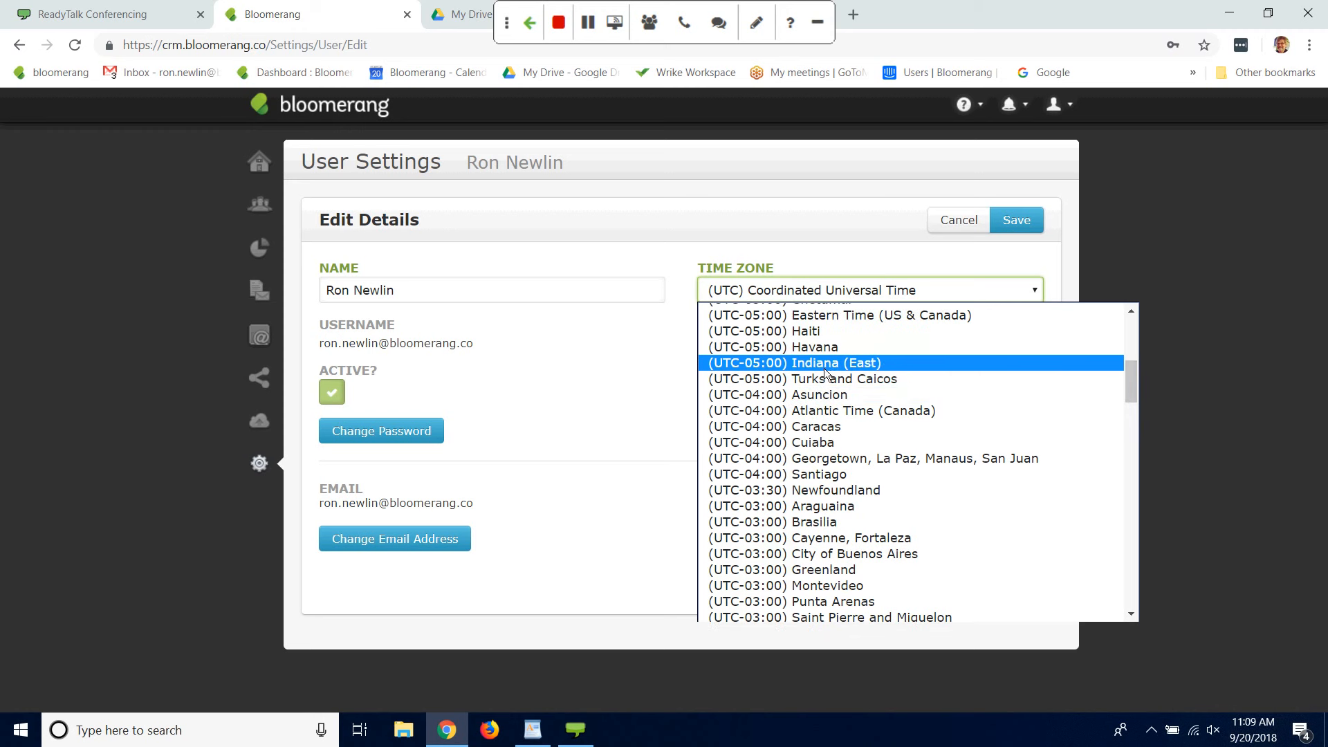
left_click(863, 317)
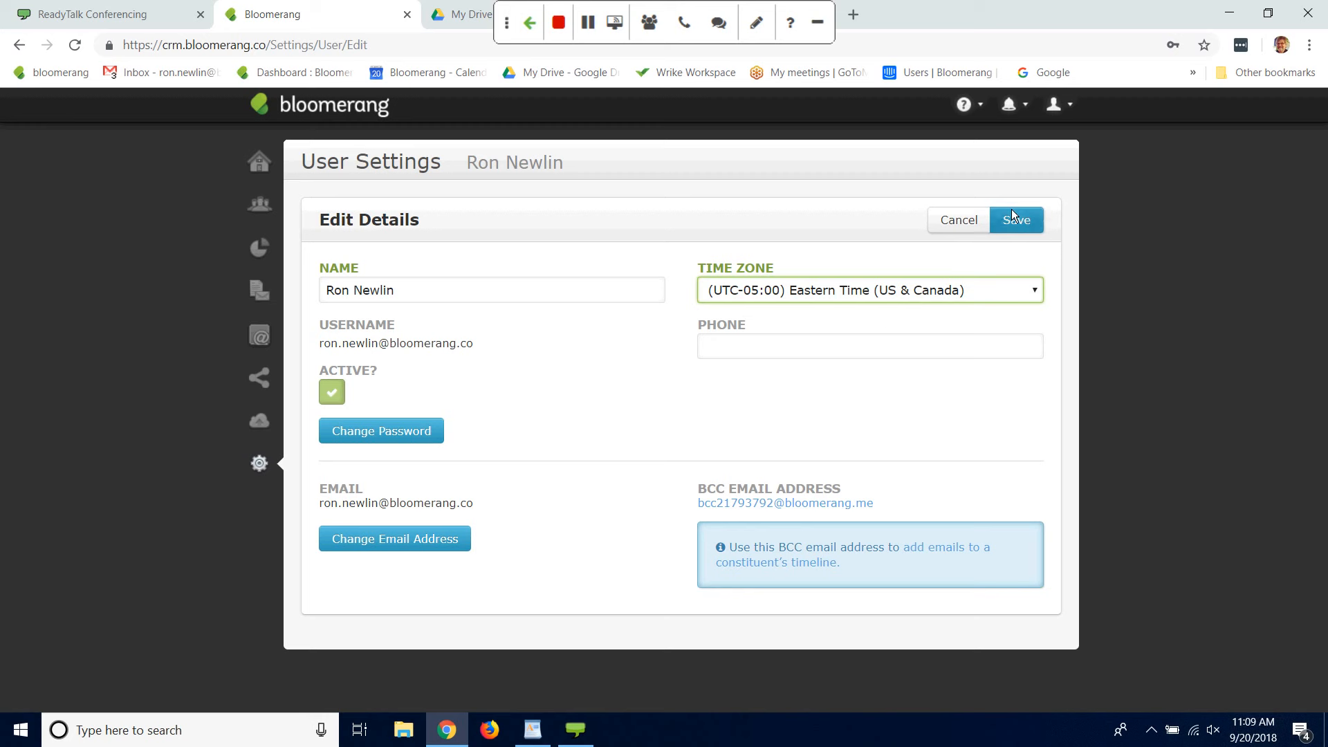
Step: Enter the user's phone number and save the user account details
left_click(870, 348)
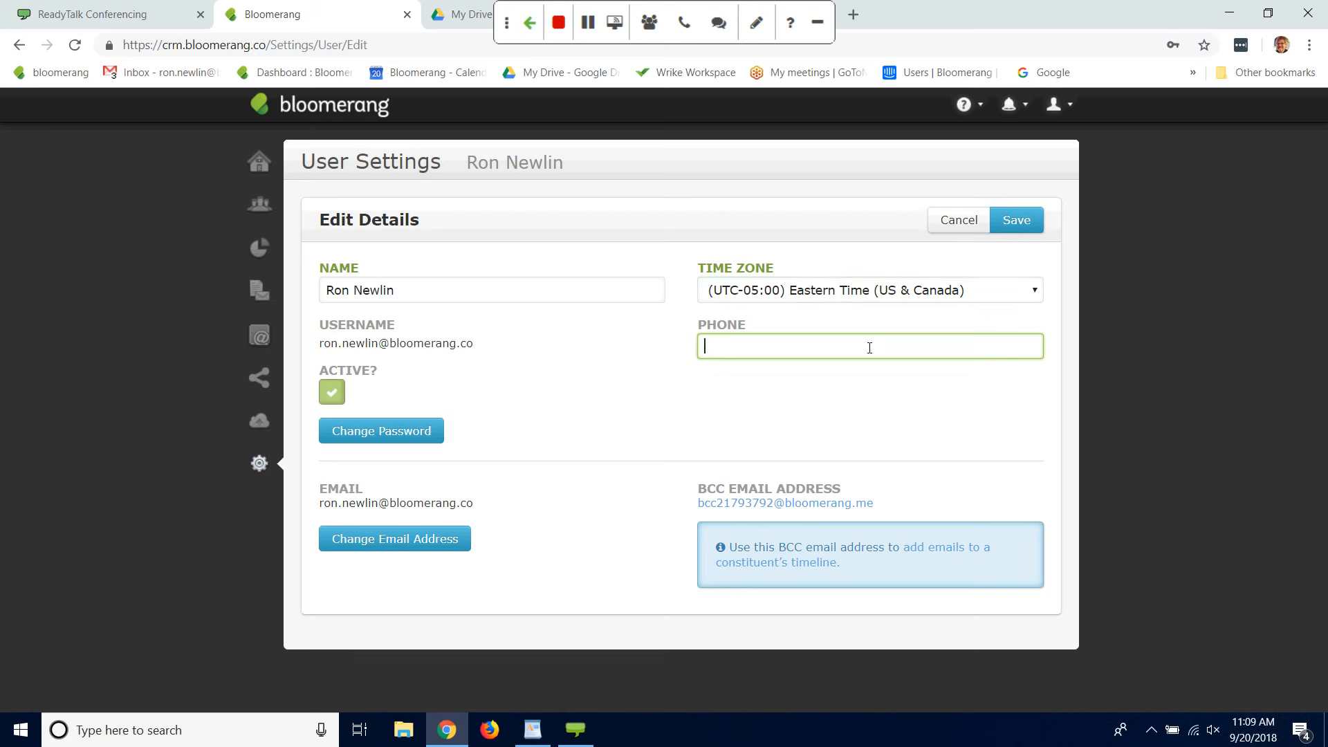
left_click(1016, 220)
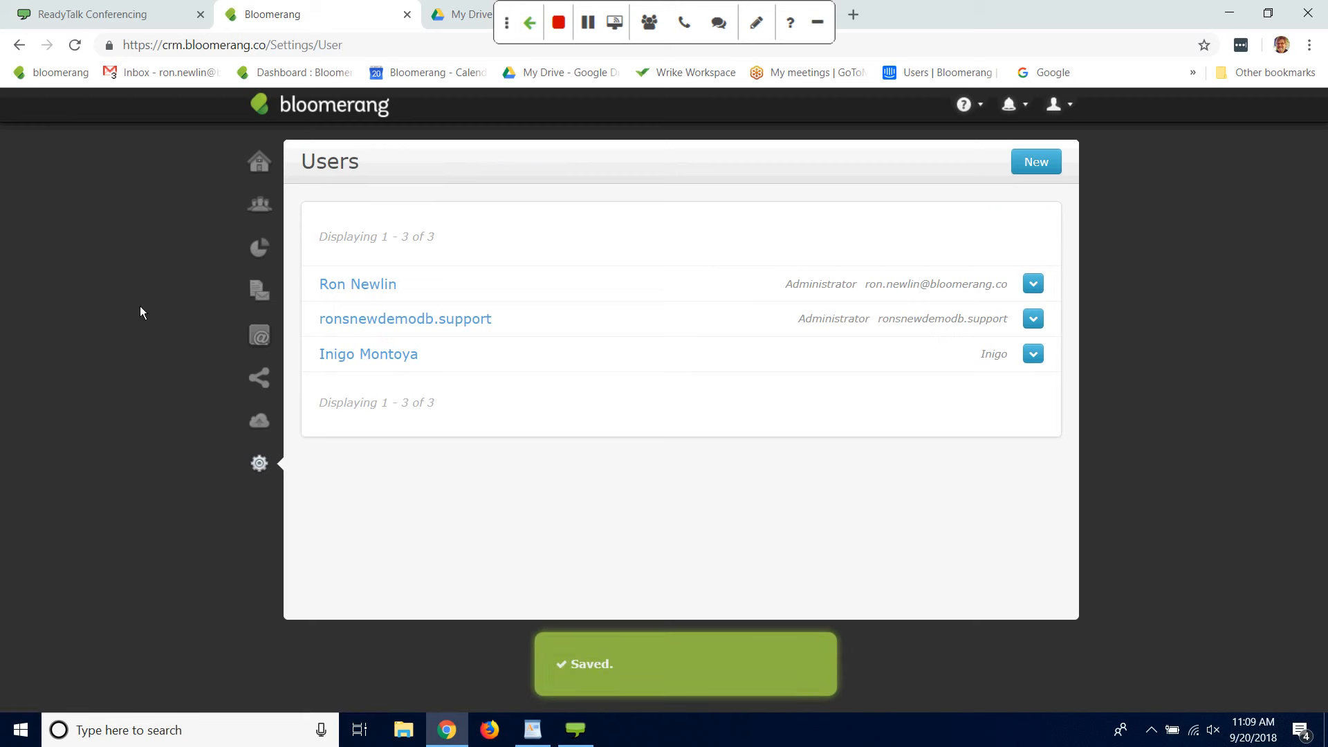
Step: Open the My Organization details for editing from the full settings overview
left_click(258, 463)
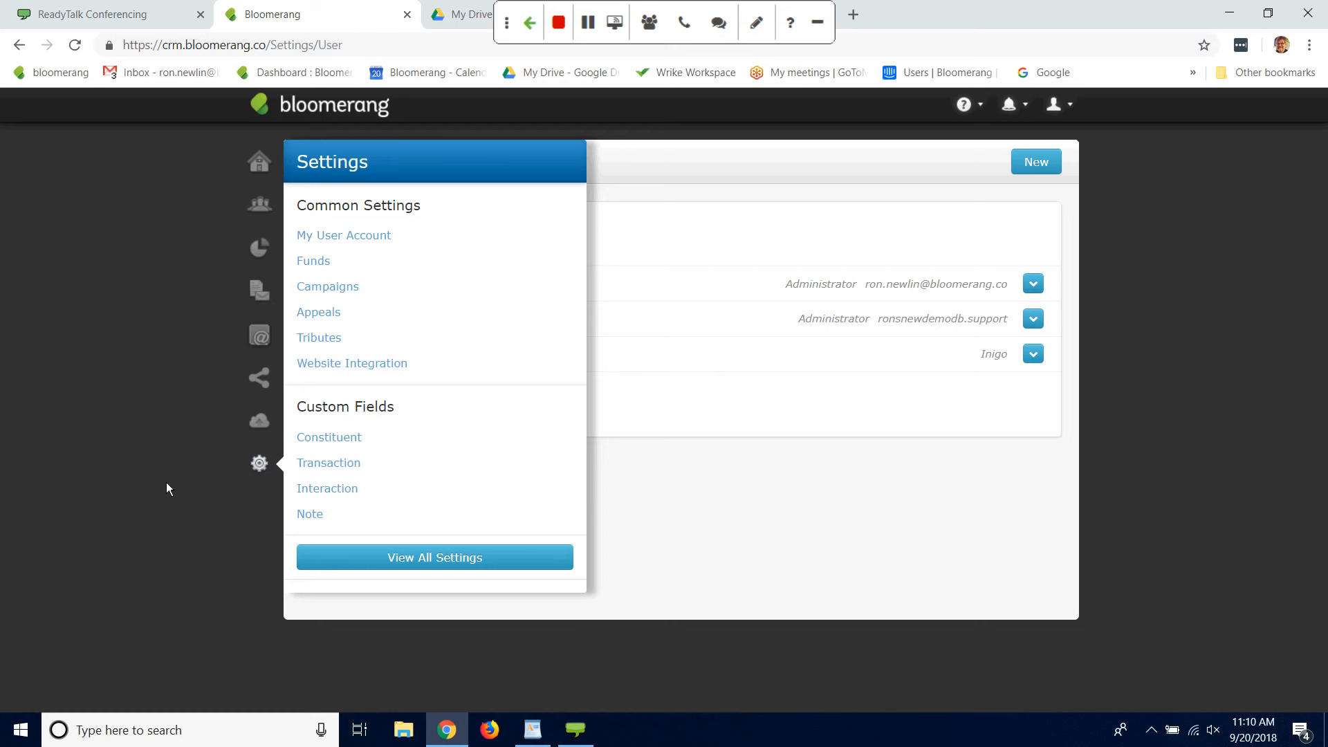
left_click(166, 483)
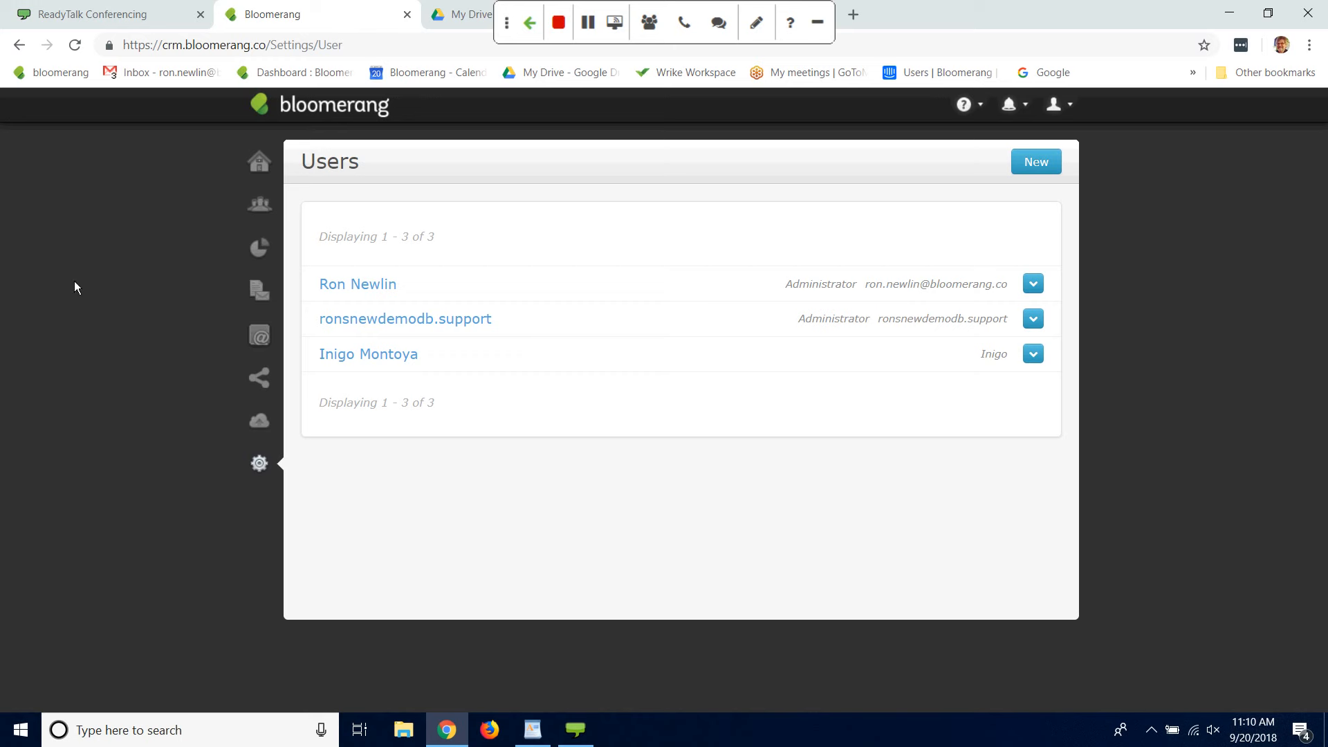
left_click(255, 467)
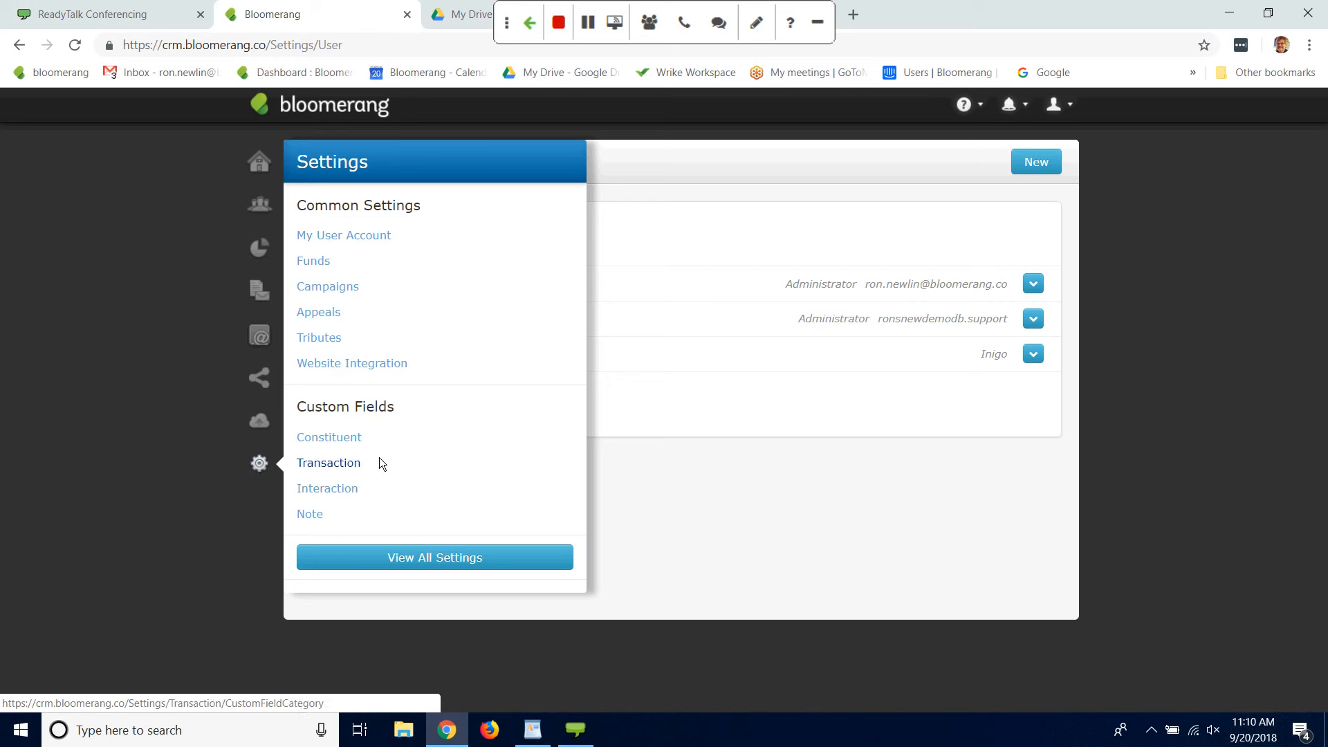
left_click(451, 559)
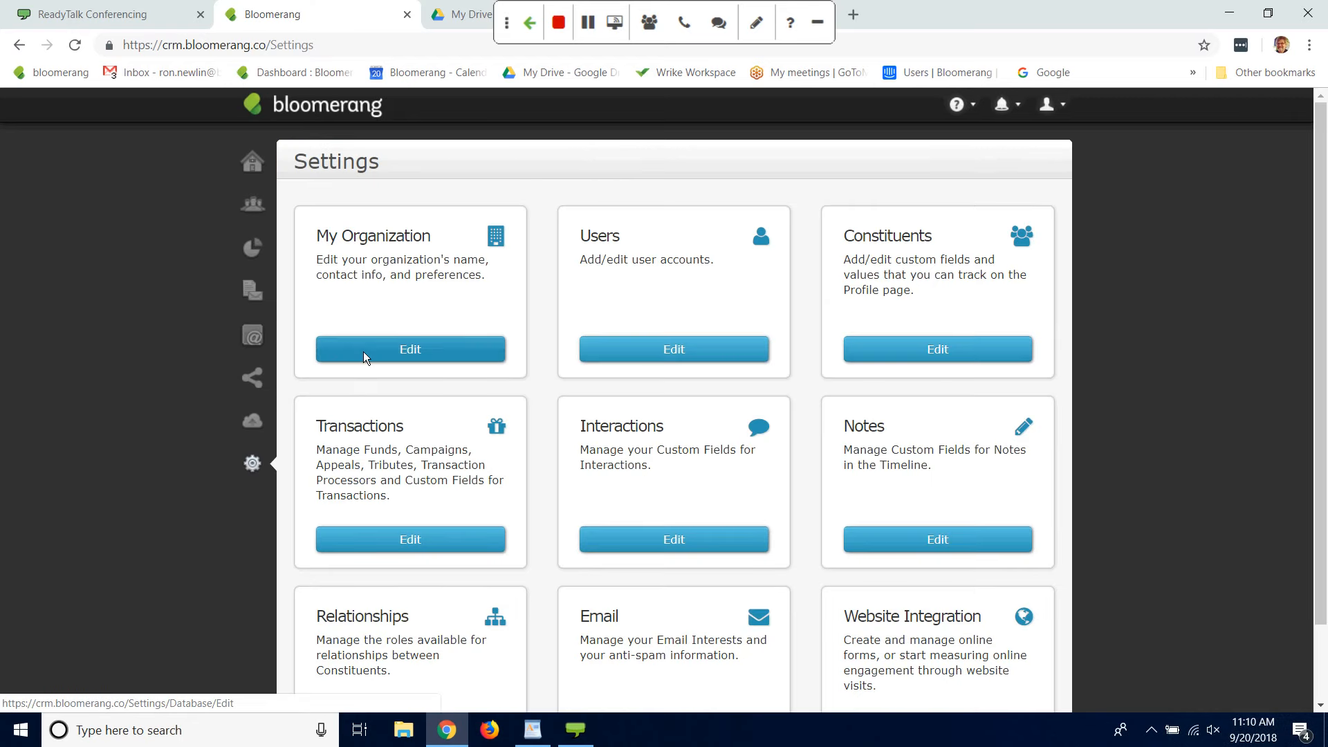
left_click(364, 352)
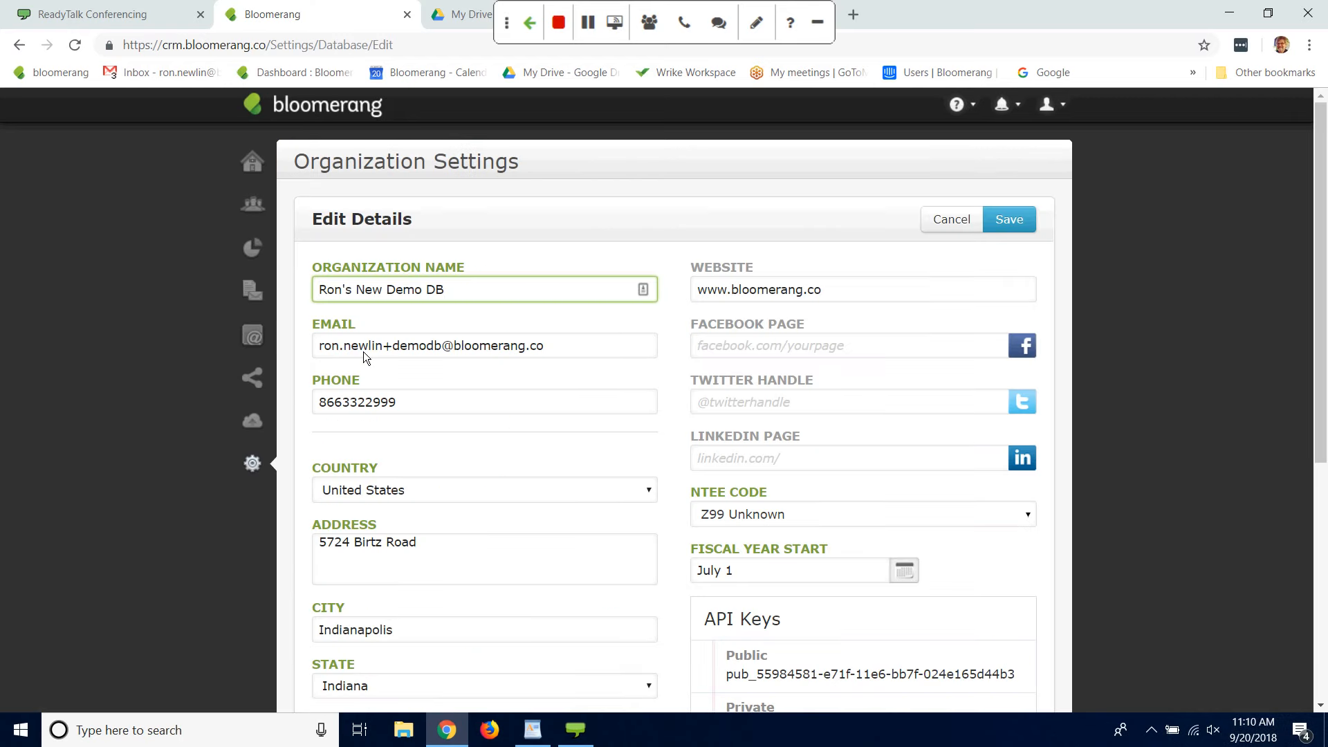
Step: Review the organization's contact email, address, social media, API key and accounting integration settings
left_click(163, 357)
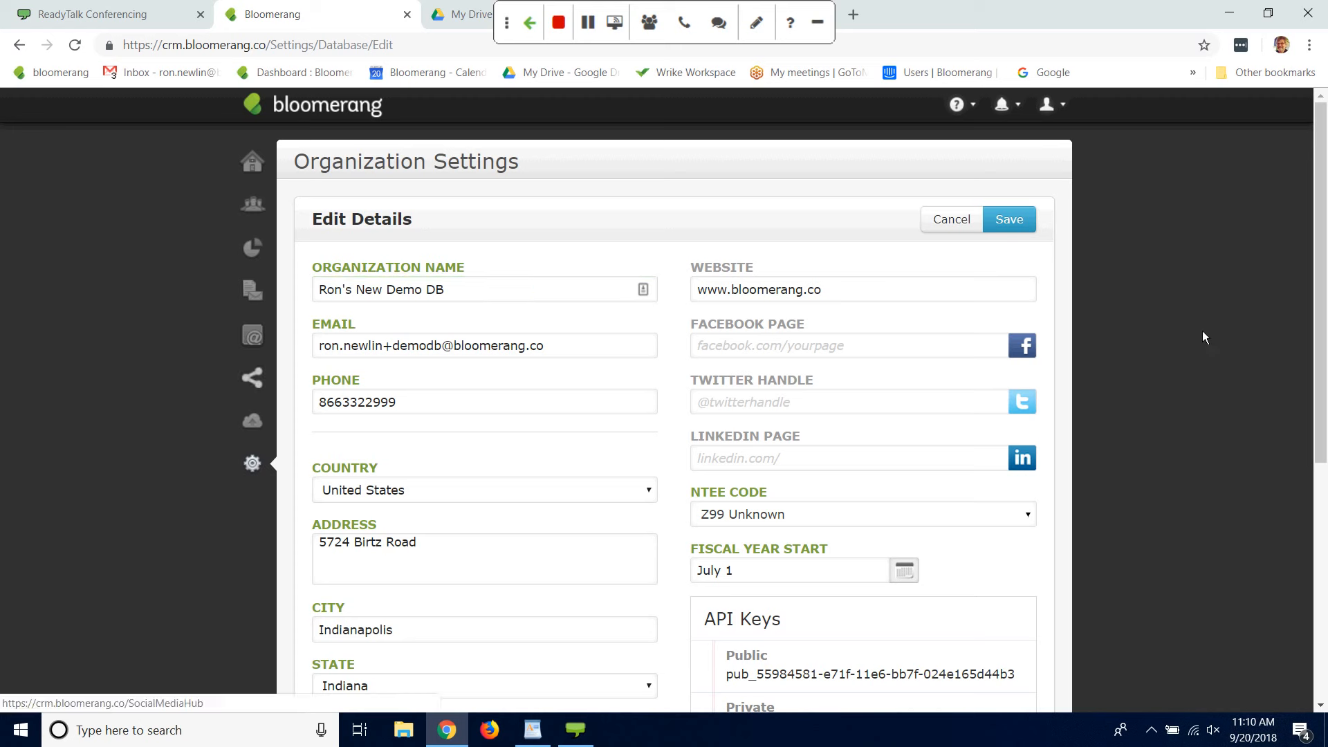
left_click_drag(1324, 259, 1323, 320)
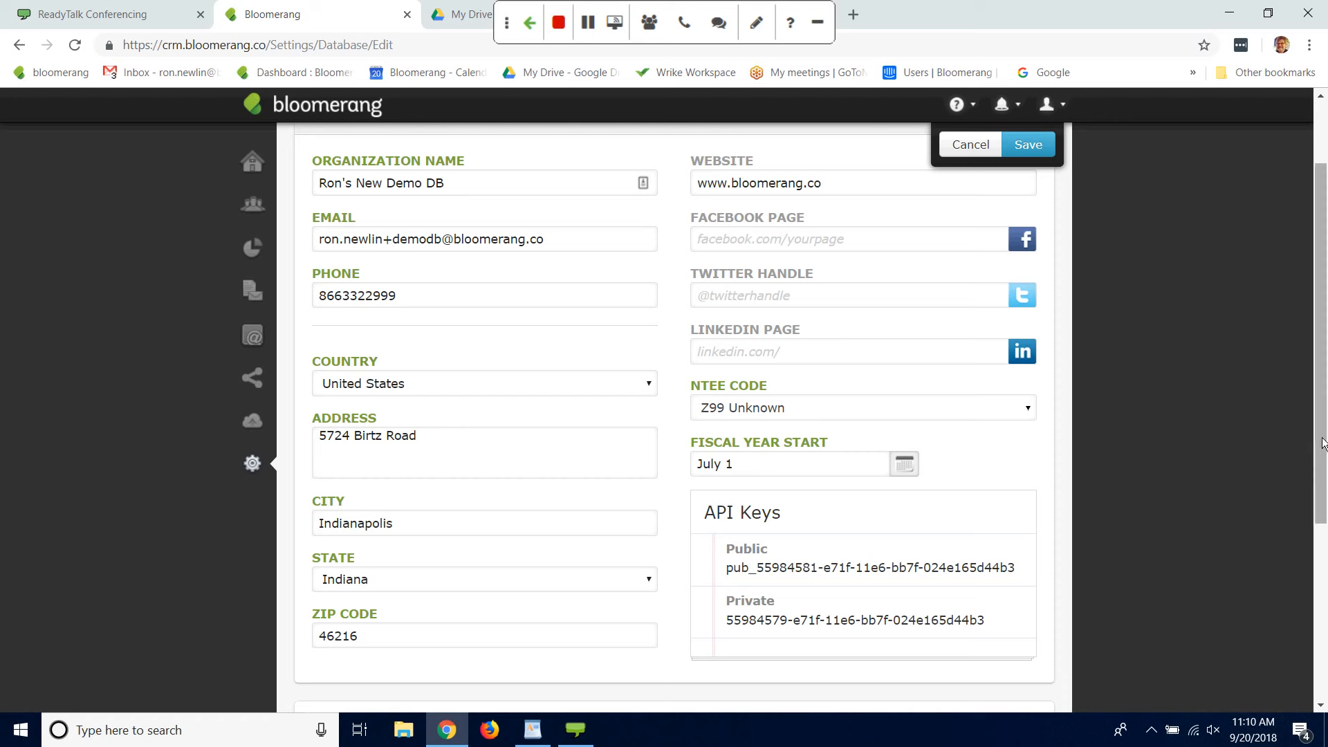
left_click_drag(1324, 444, 1288, 426)
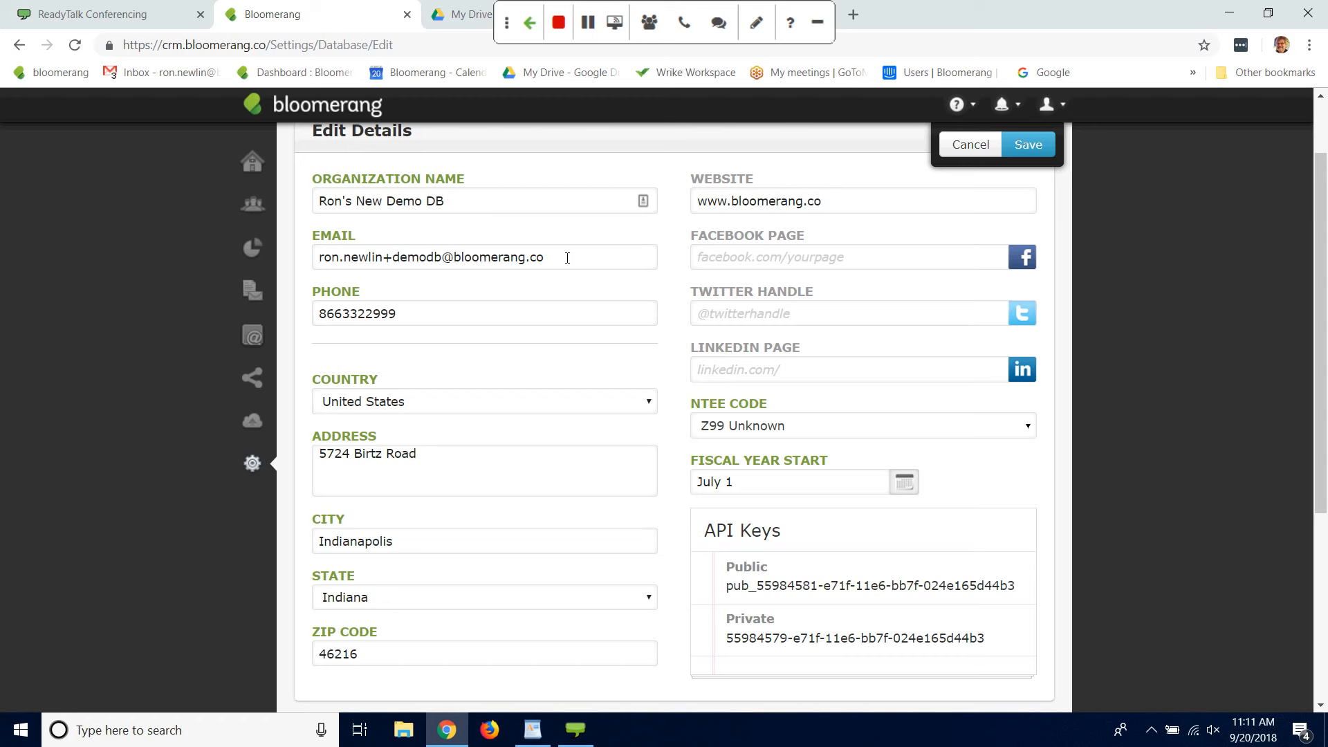
left_click(567, 259)
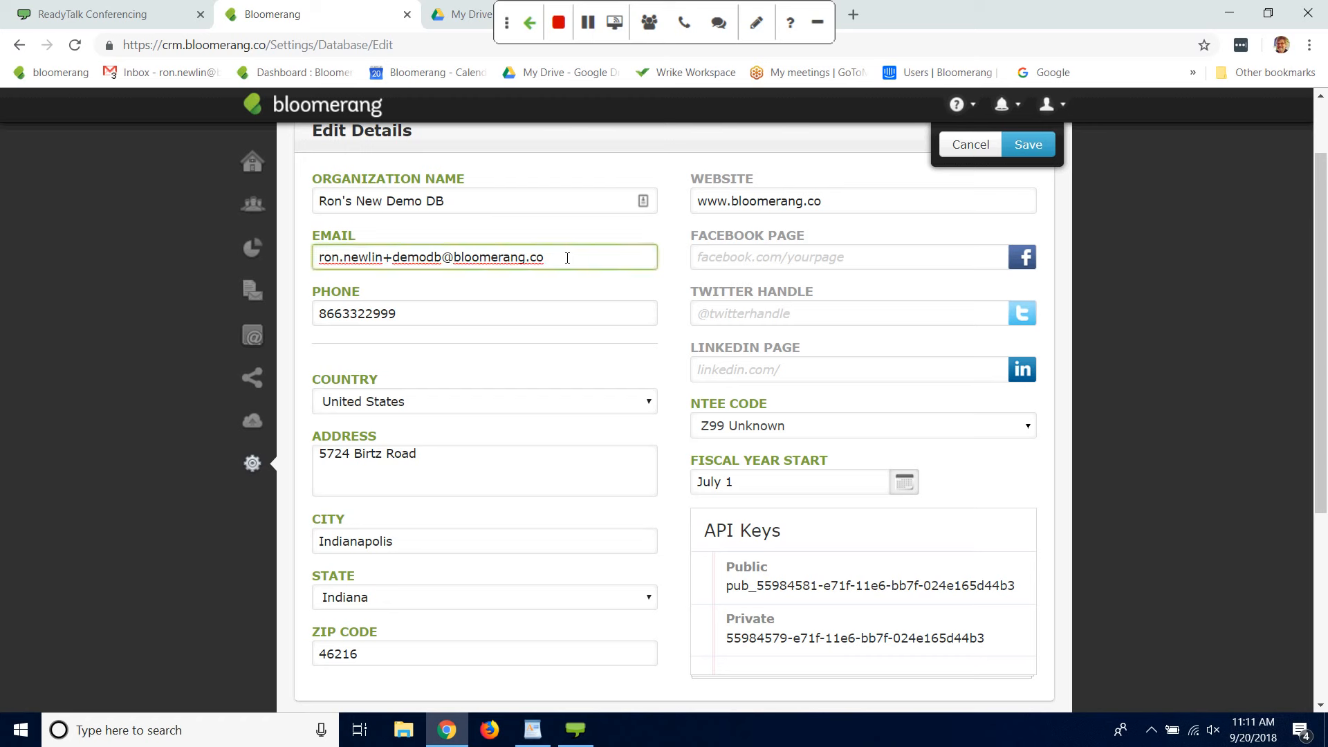
left_click(1172, 297)
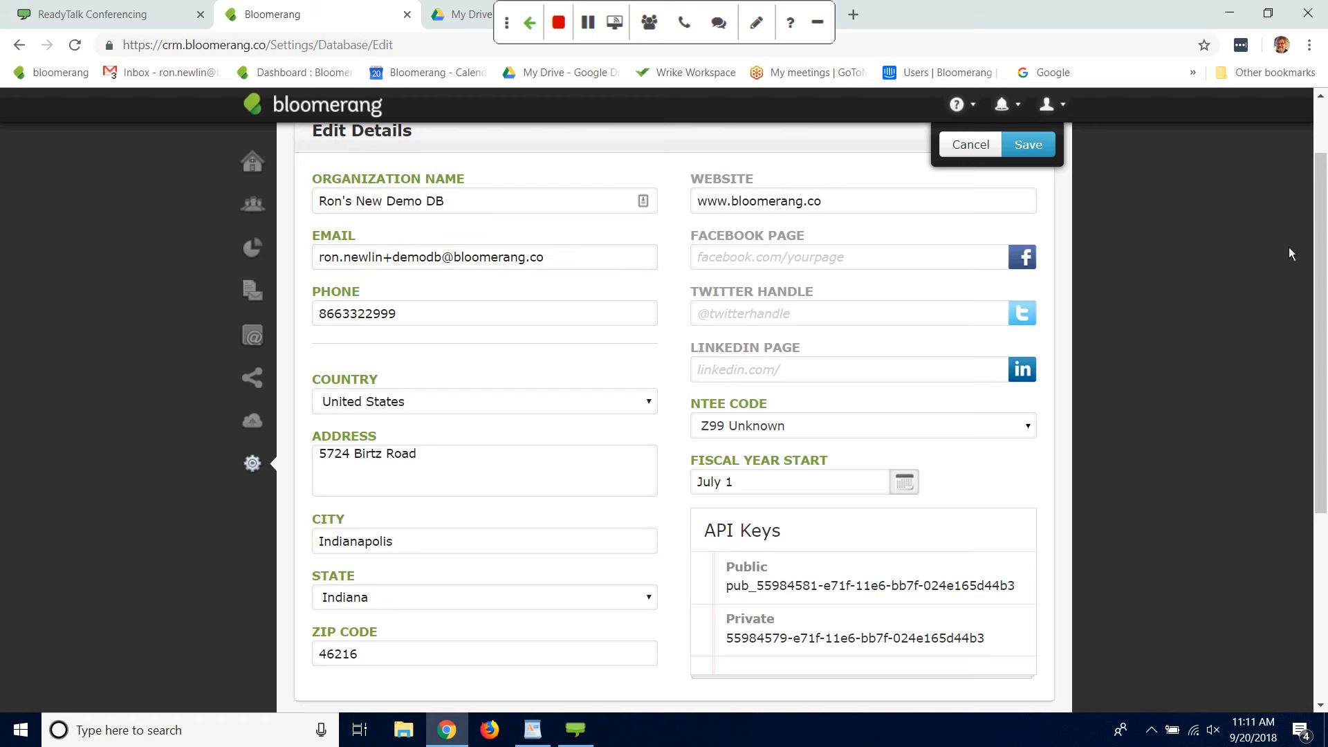
left_click_drag(1322, 264, 1302, 350)
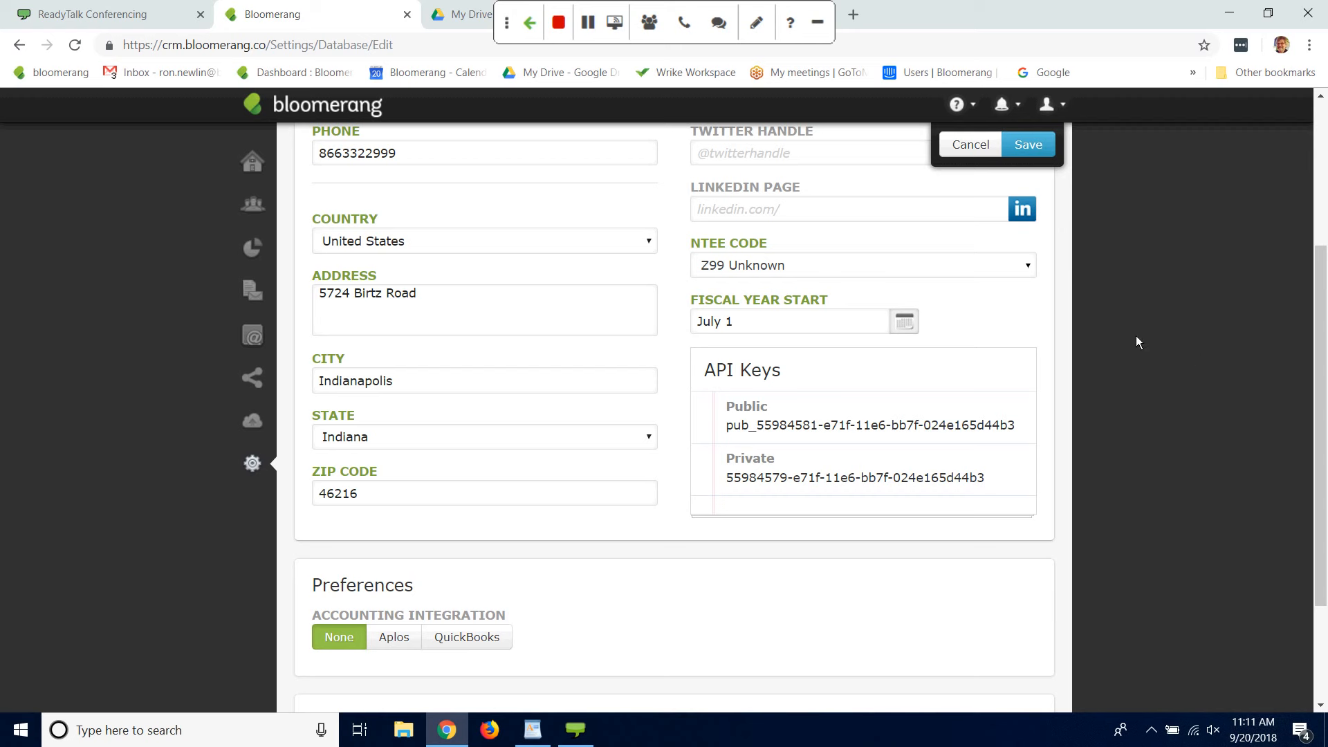
mouse_move(1324, 370)
left_mouse_down()
mouse_move(1318, 339)
mouse_move(1317, 354)
left_mouse_up()
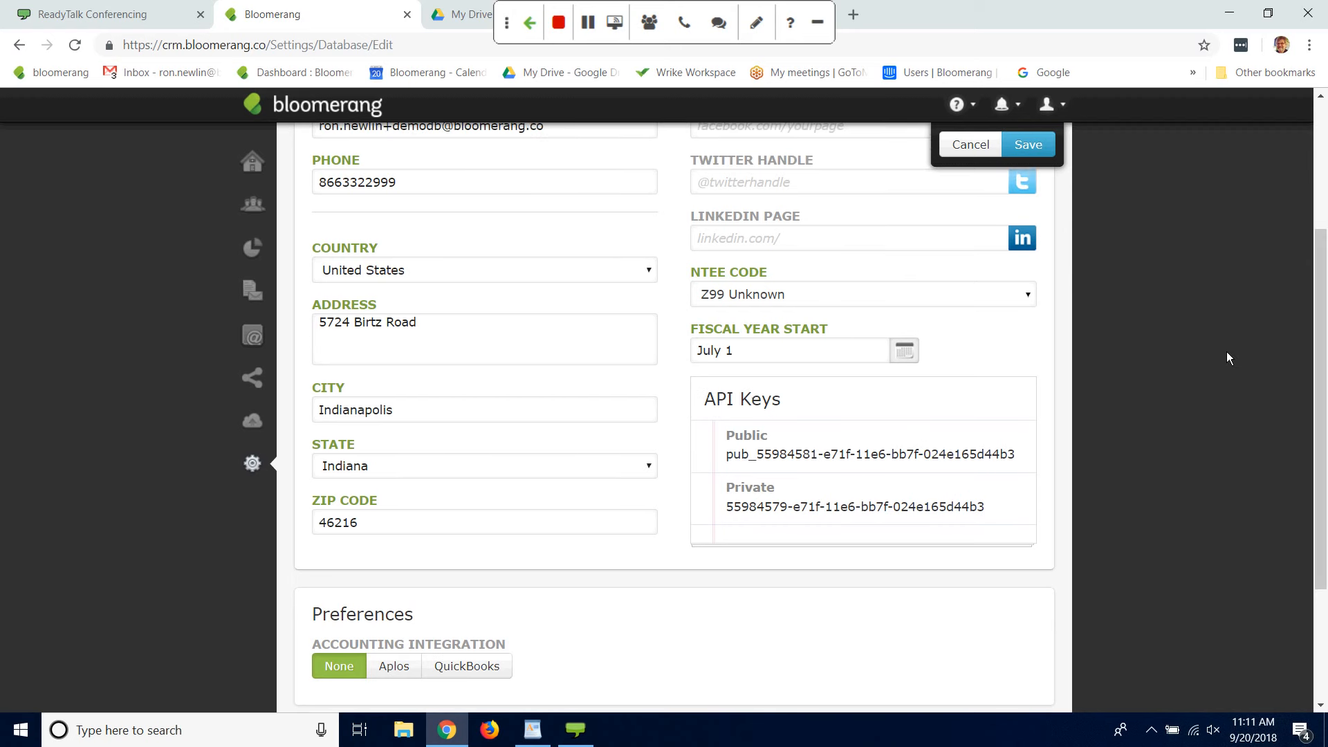
Step: Check the organization's fiscal year start field and save the organization settings
left_click(793, 349)
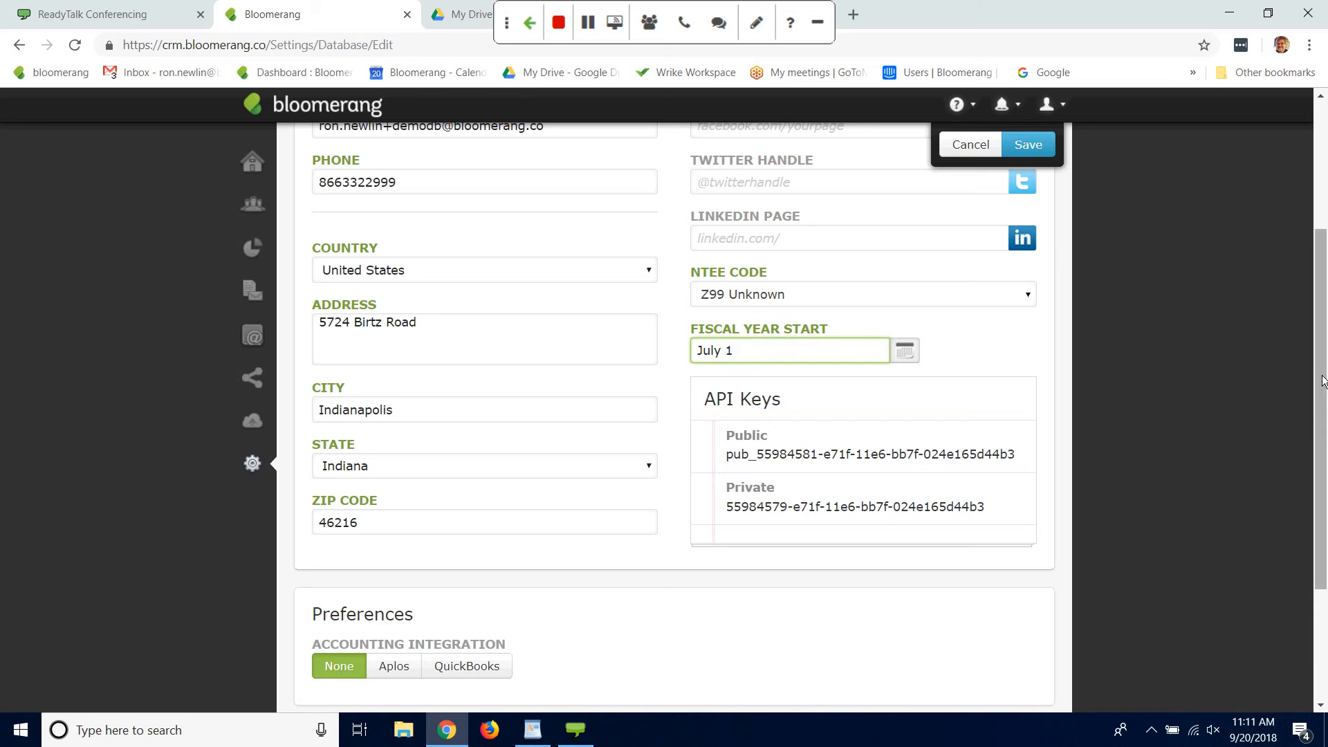
left_click_drag(1322, 378, 1322, 189)
left_click(1021, 219)
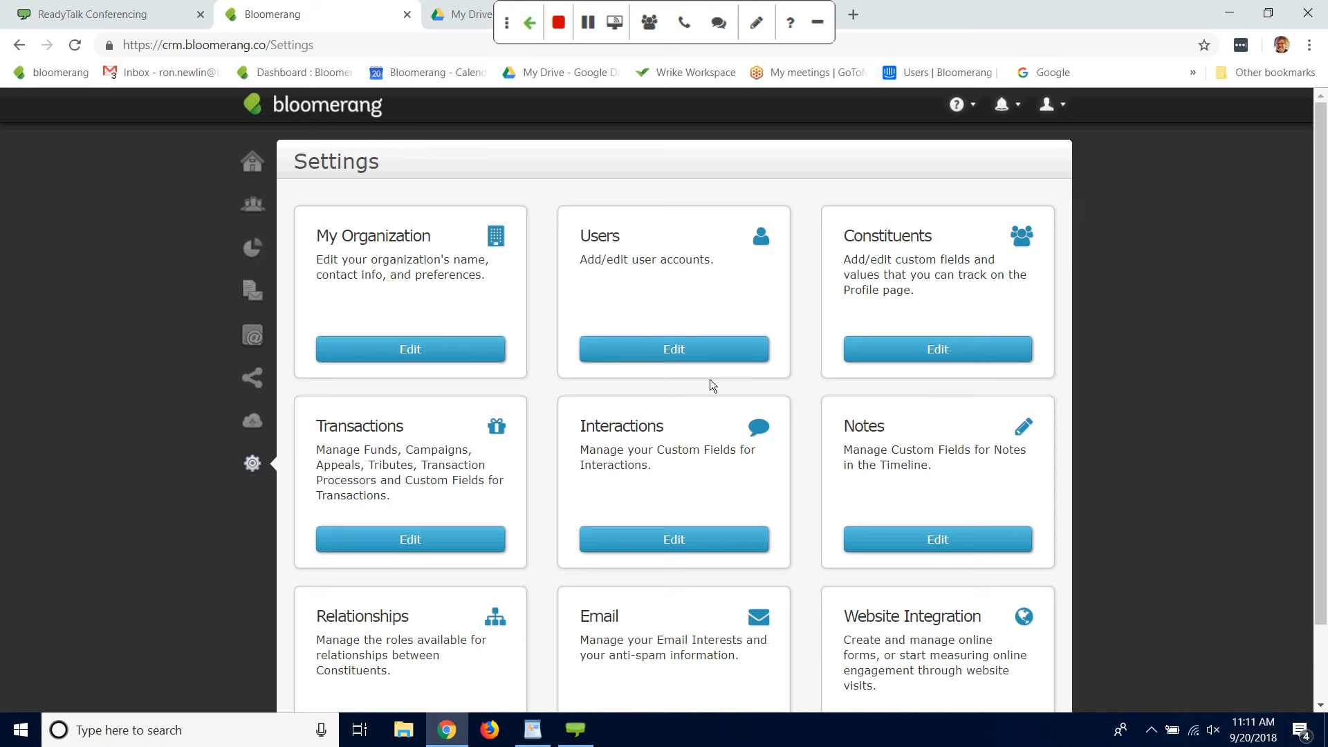
left_click(703, 347)
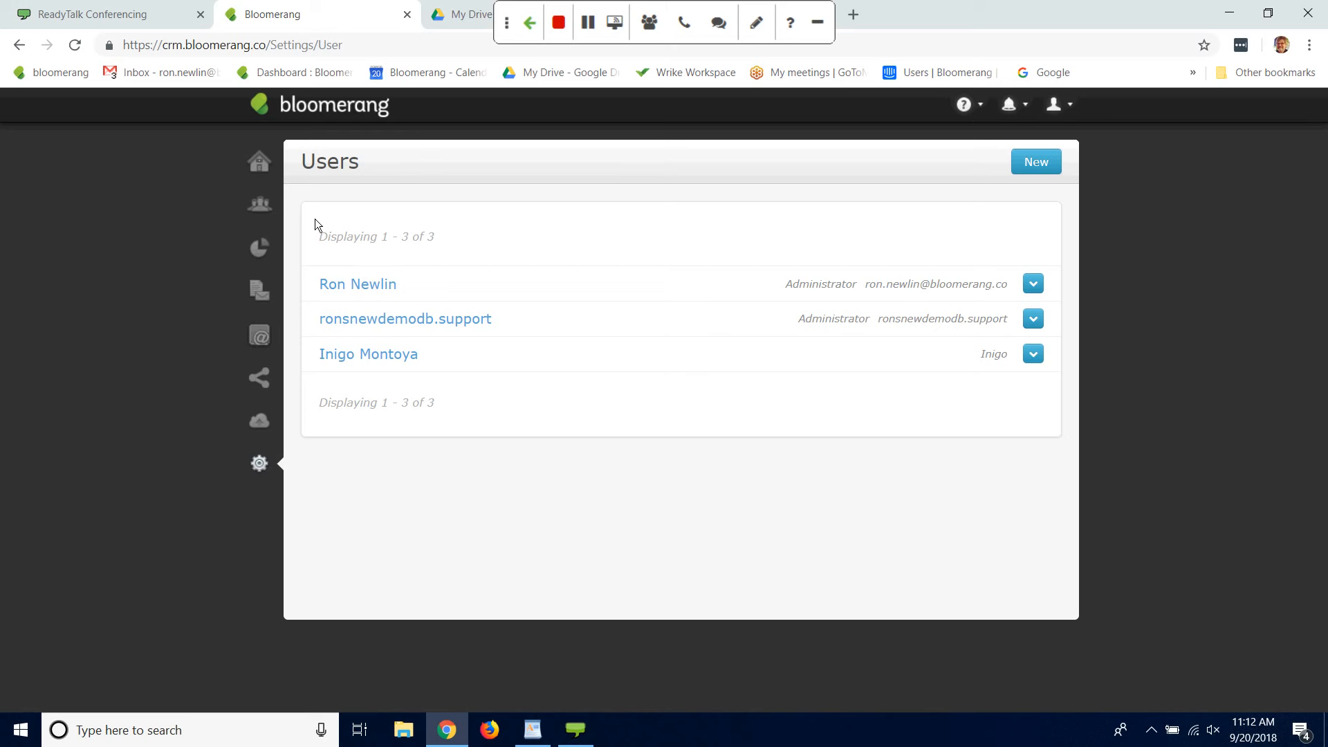
left_click(258, 462)
left_click(465, 558)
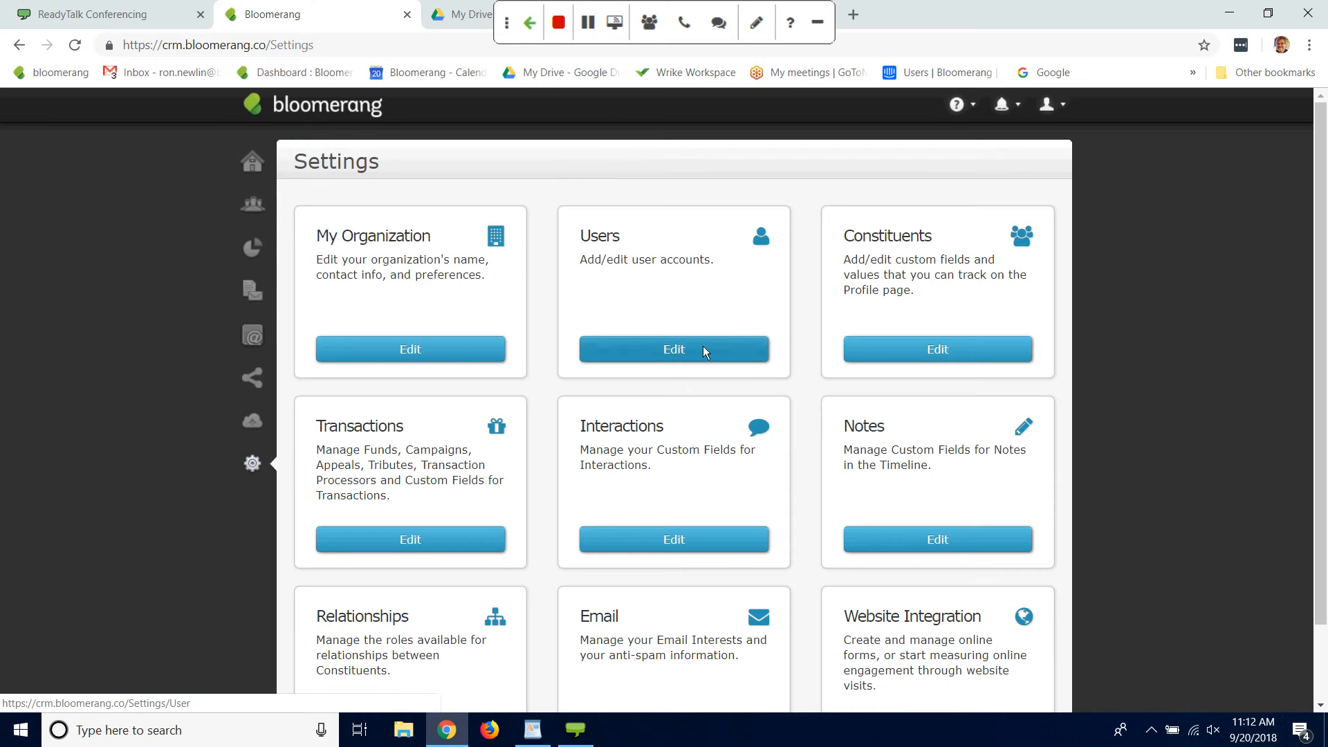
Step: Start a new user account in the Users settings and enter the user's full name and username
left_click(703, 349)
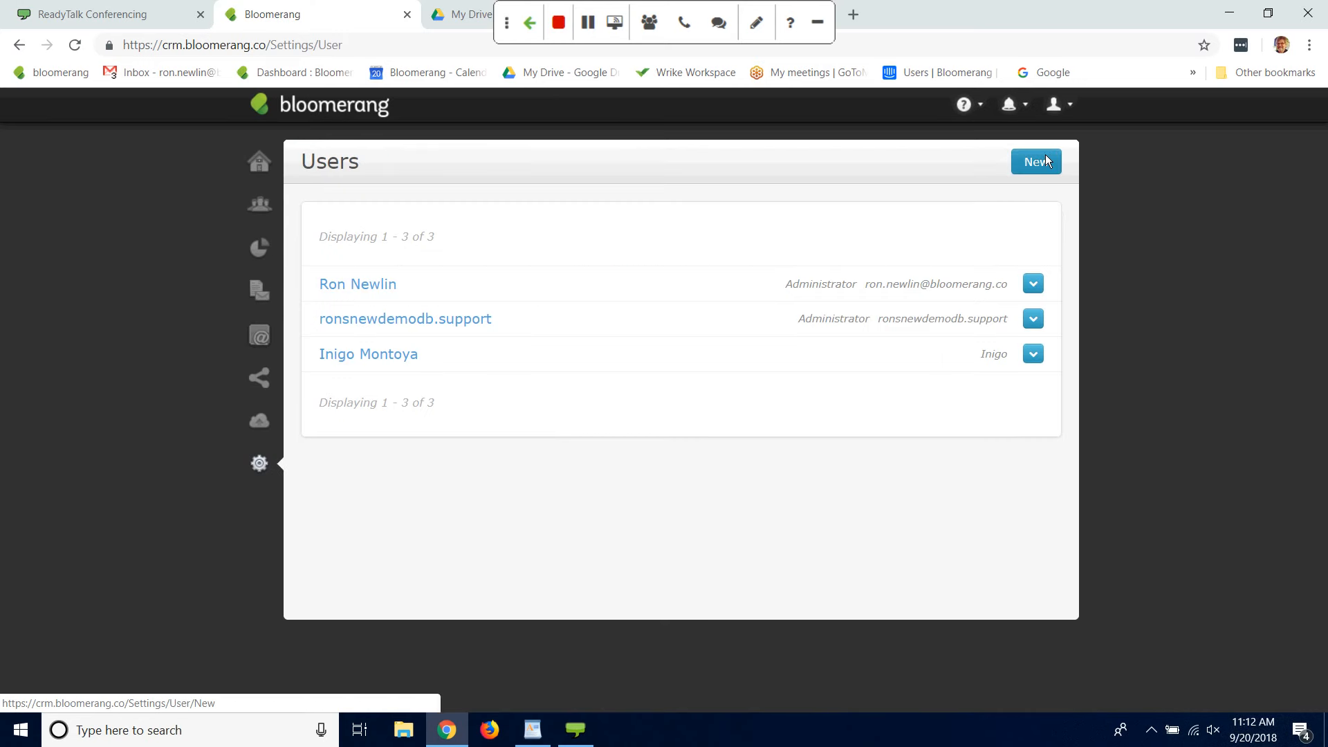
left_click(1038, 161)
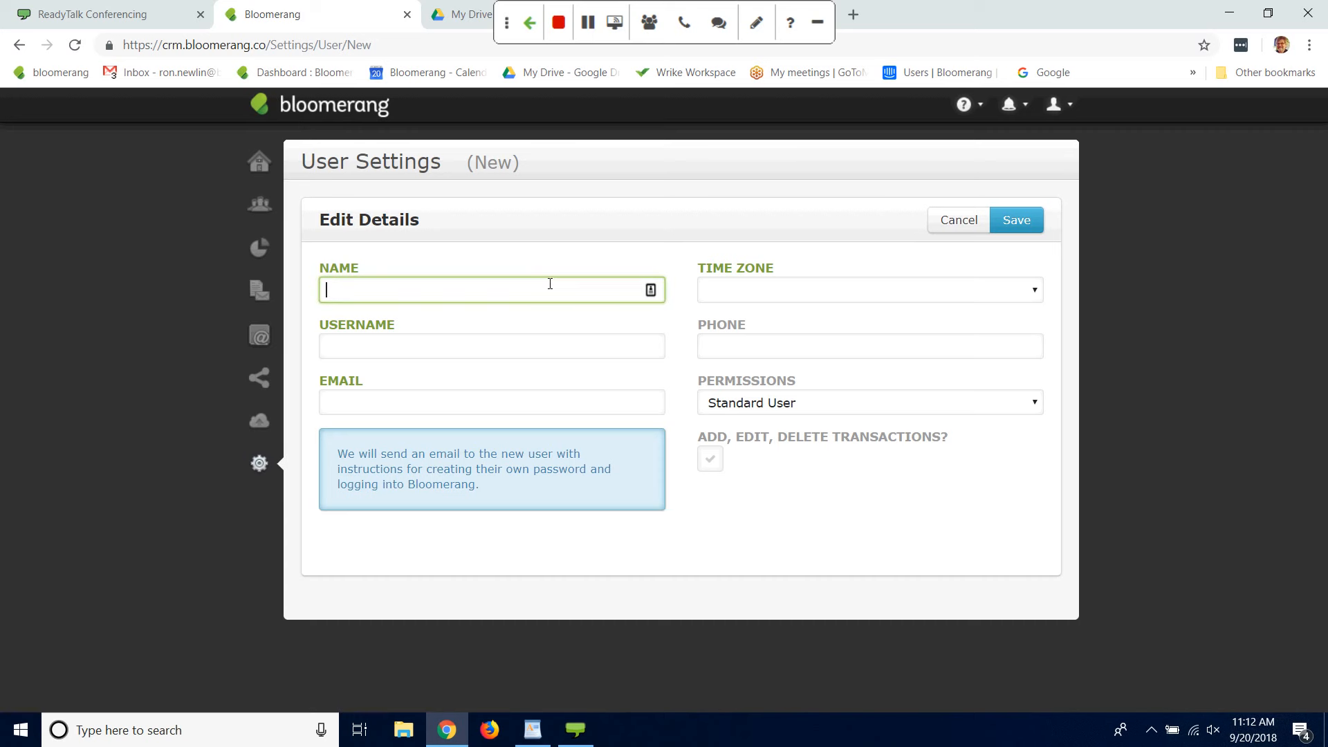
type("Fezzik the Giant")
left_click(421, 337)
type("Fezz")
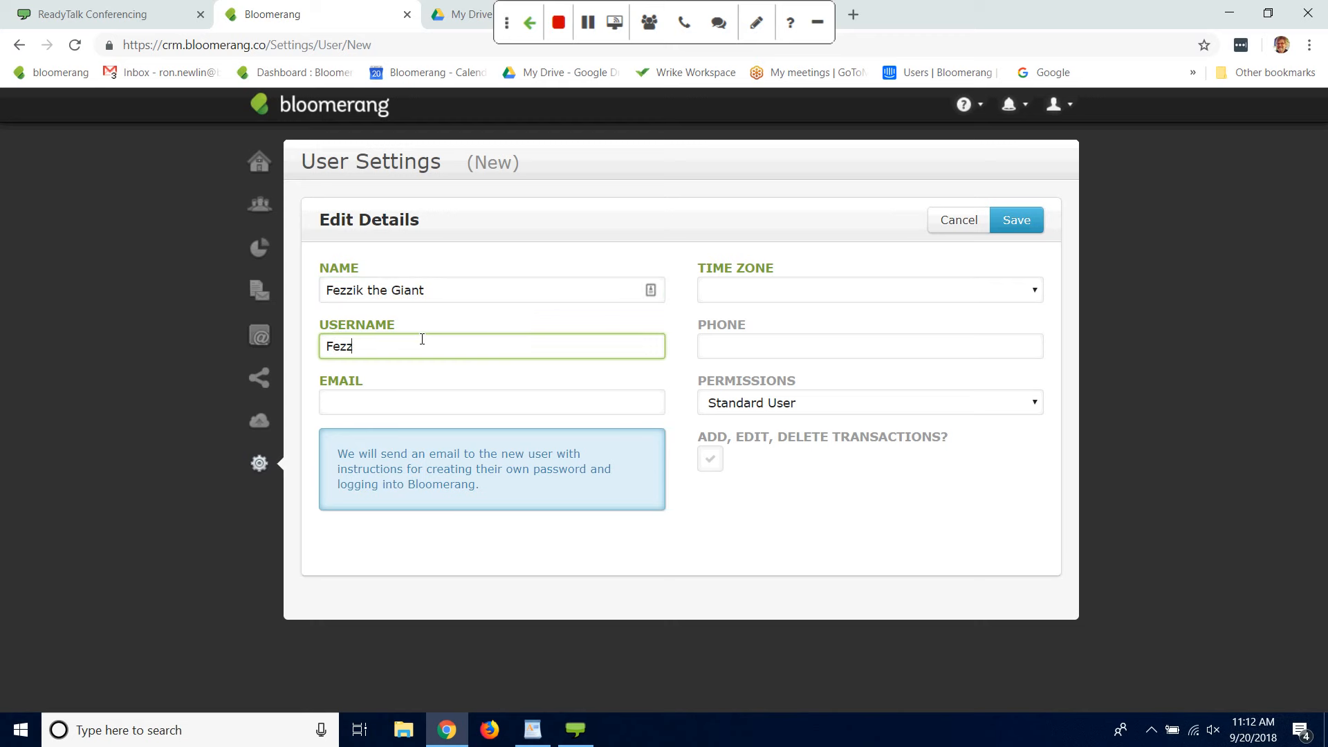
type("ik")
Step: Fill in the new user's email address
left_click(409, 405)
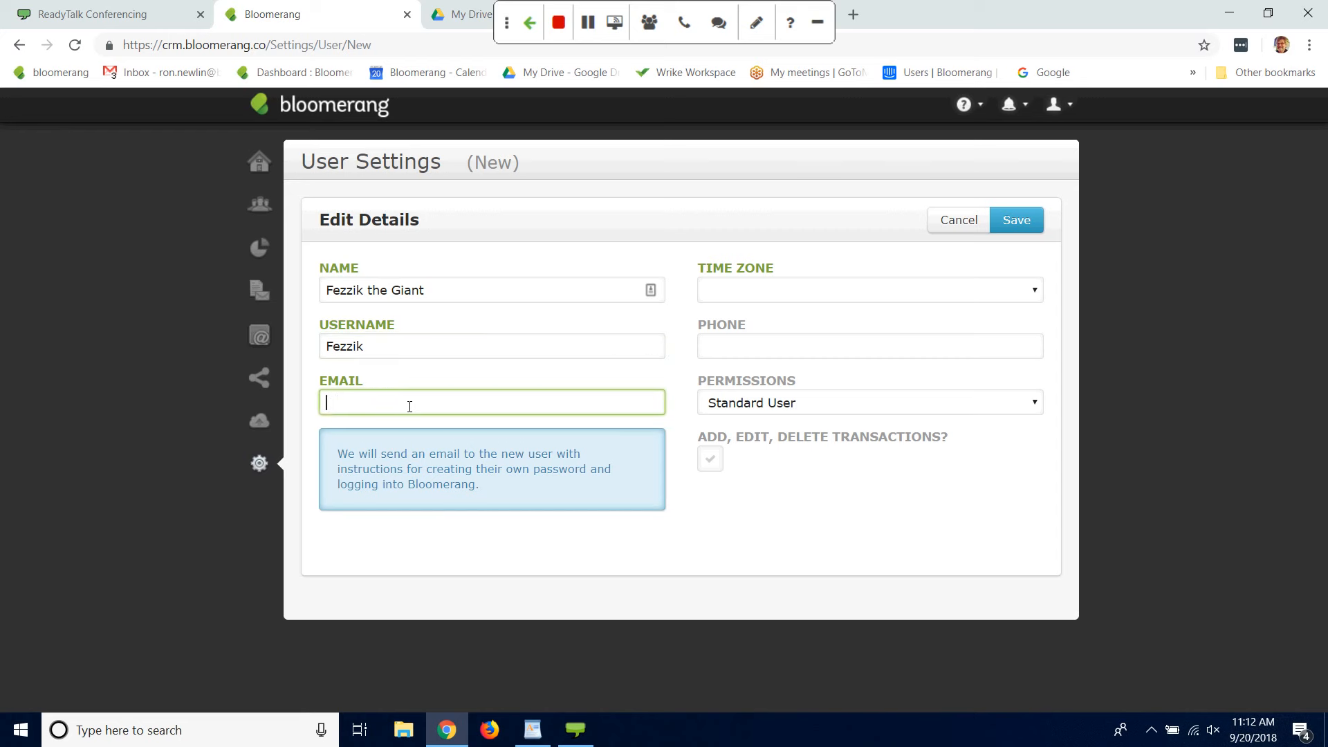
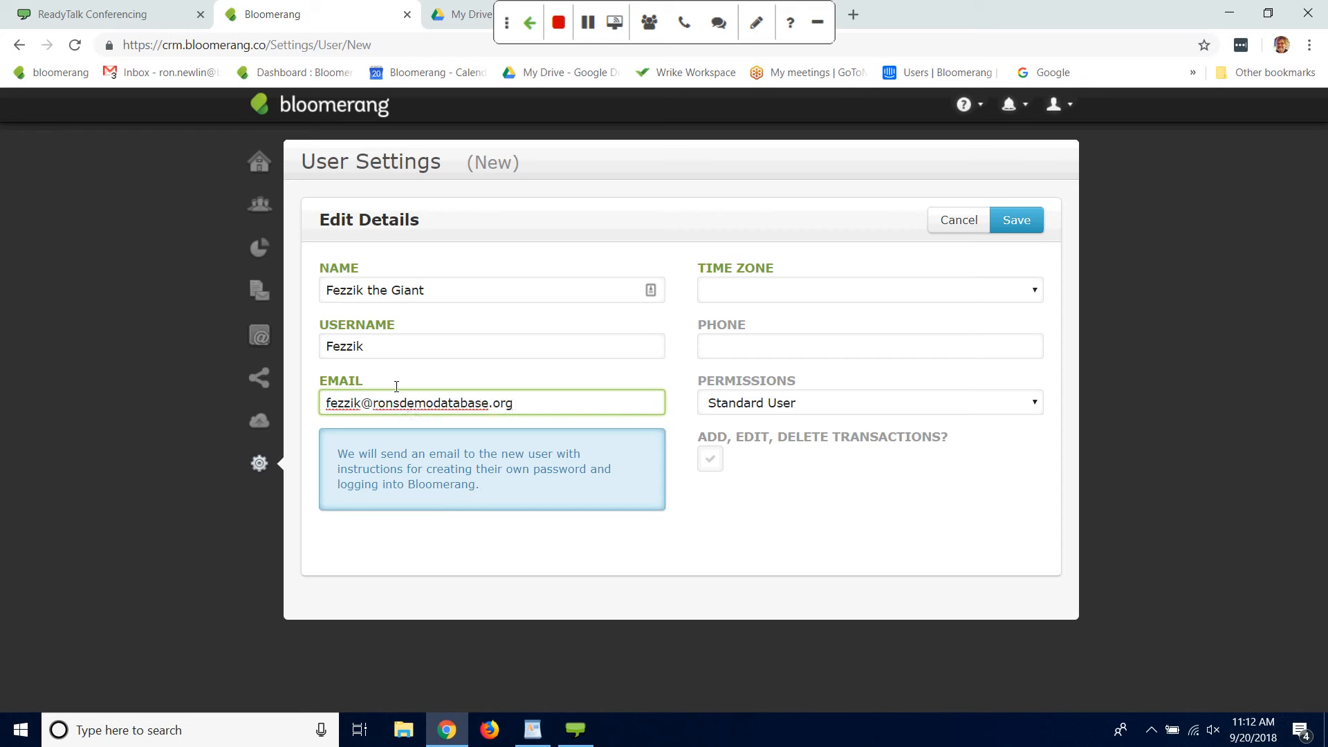
Step: Set the new user's time zone to (UTC-05:00) Eastern Time (US & Canada) and save the account
left_click(1036, 290)
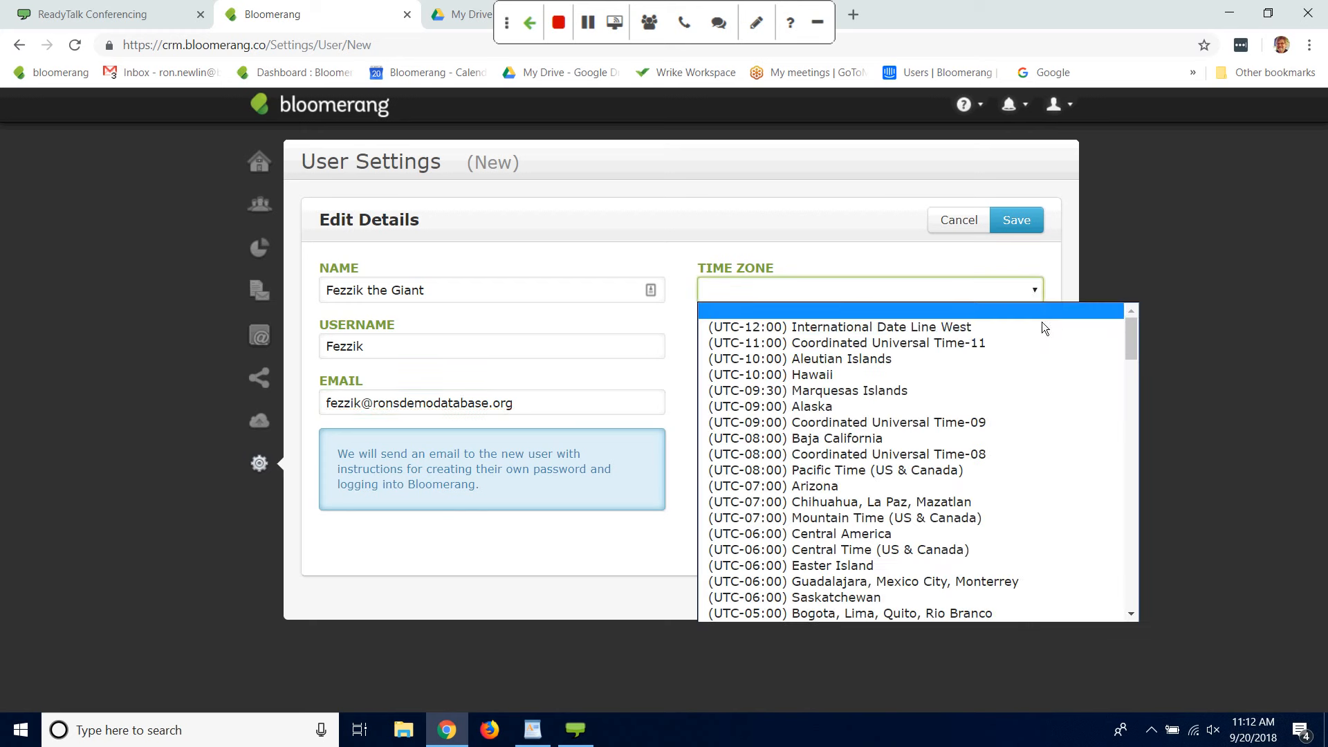
left_click_drag(1135, 346, 1131, 365)
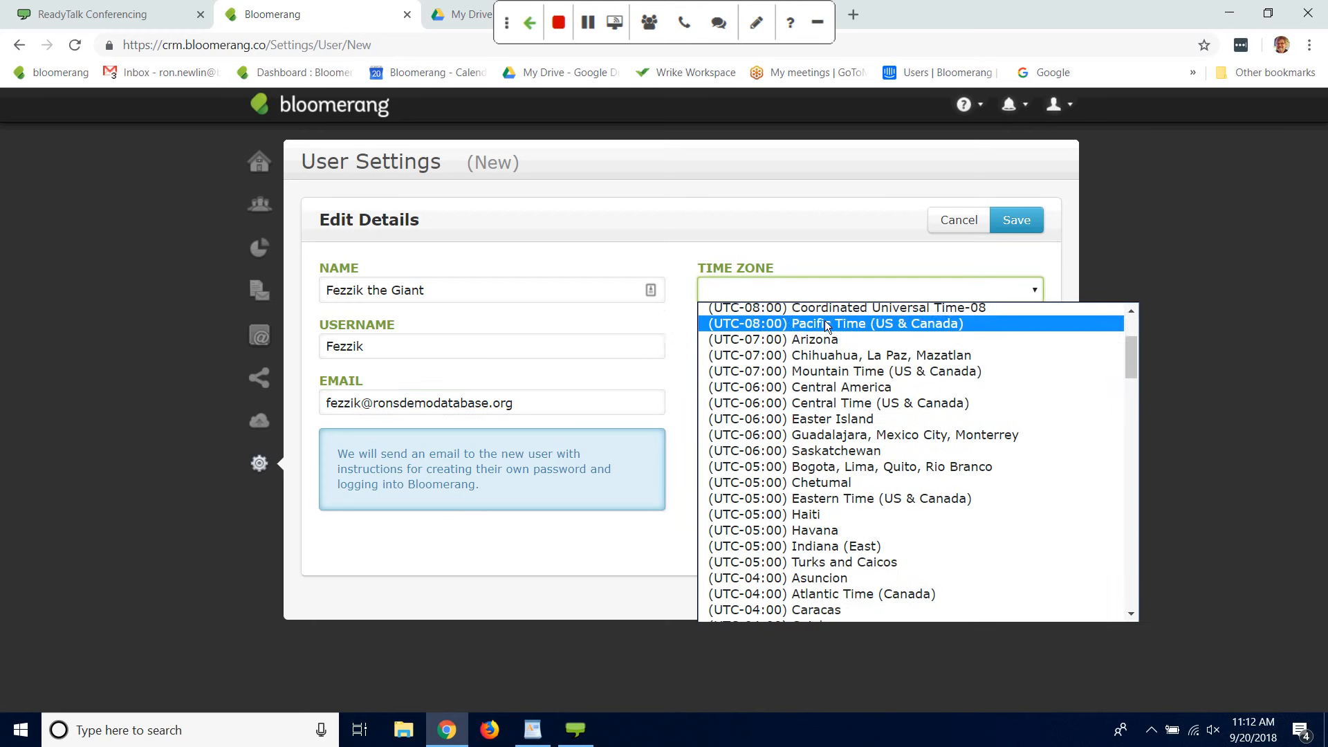
left_click(824, 499)
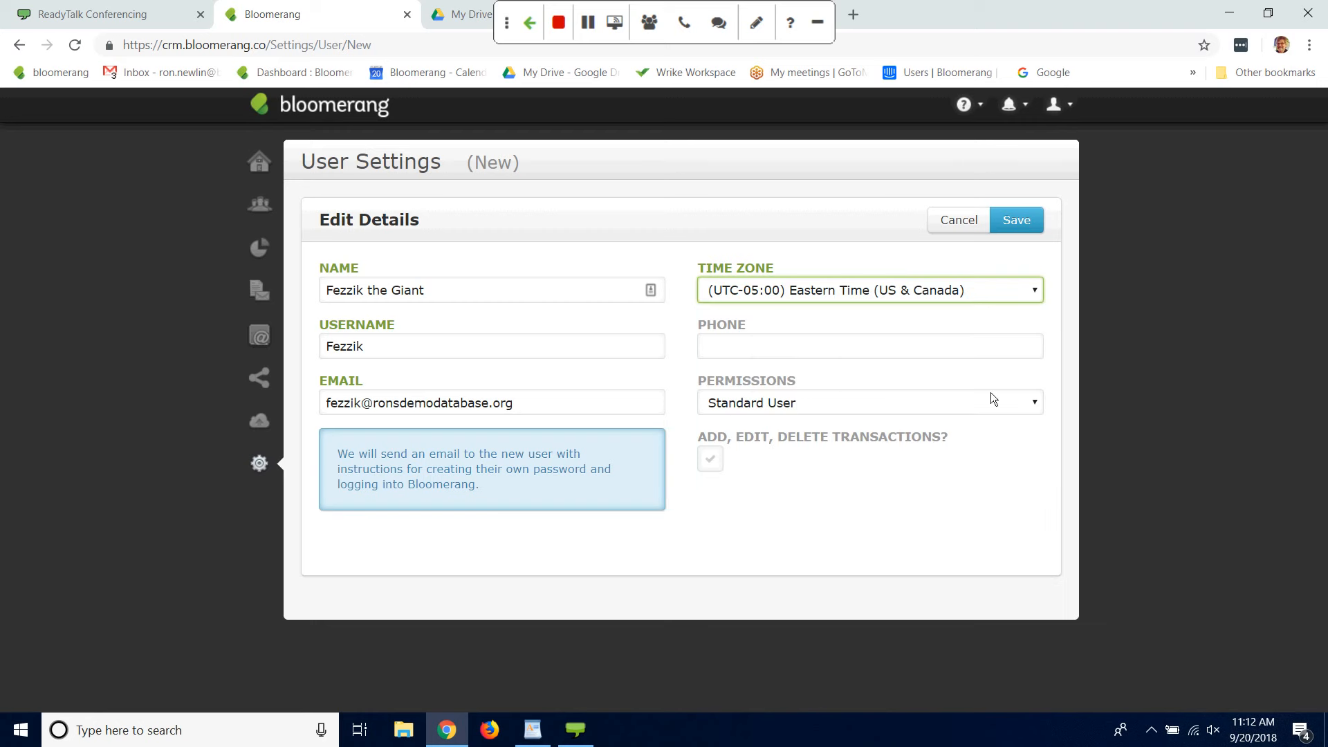
left_click(1010, 221)
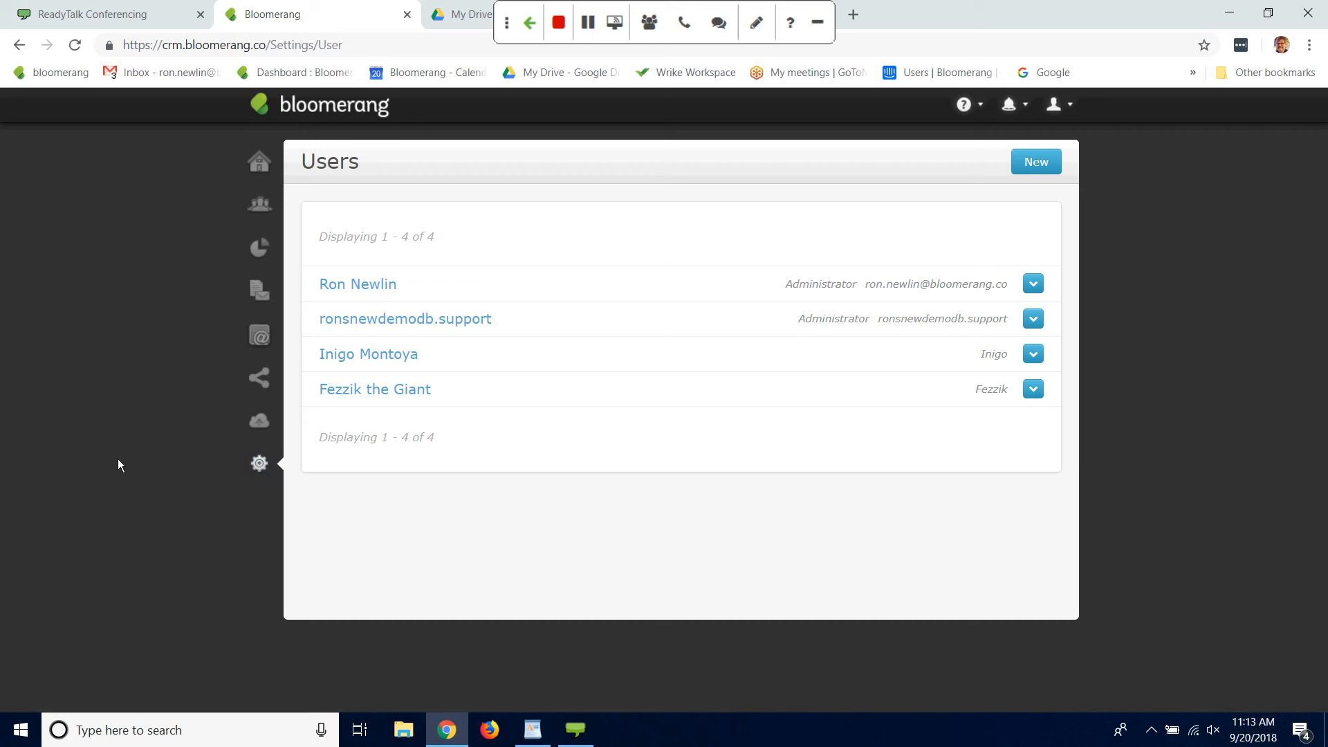
Step: Open the default Unrestricted fund for editing from the Funds settings
left_click(257, 466)
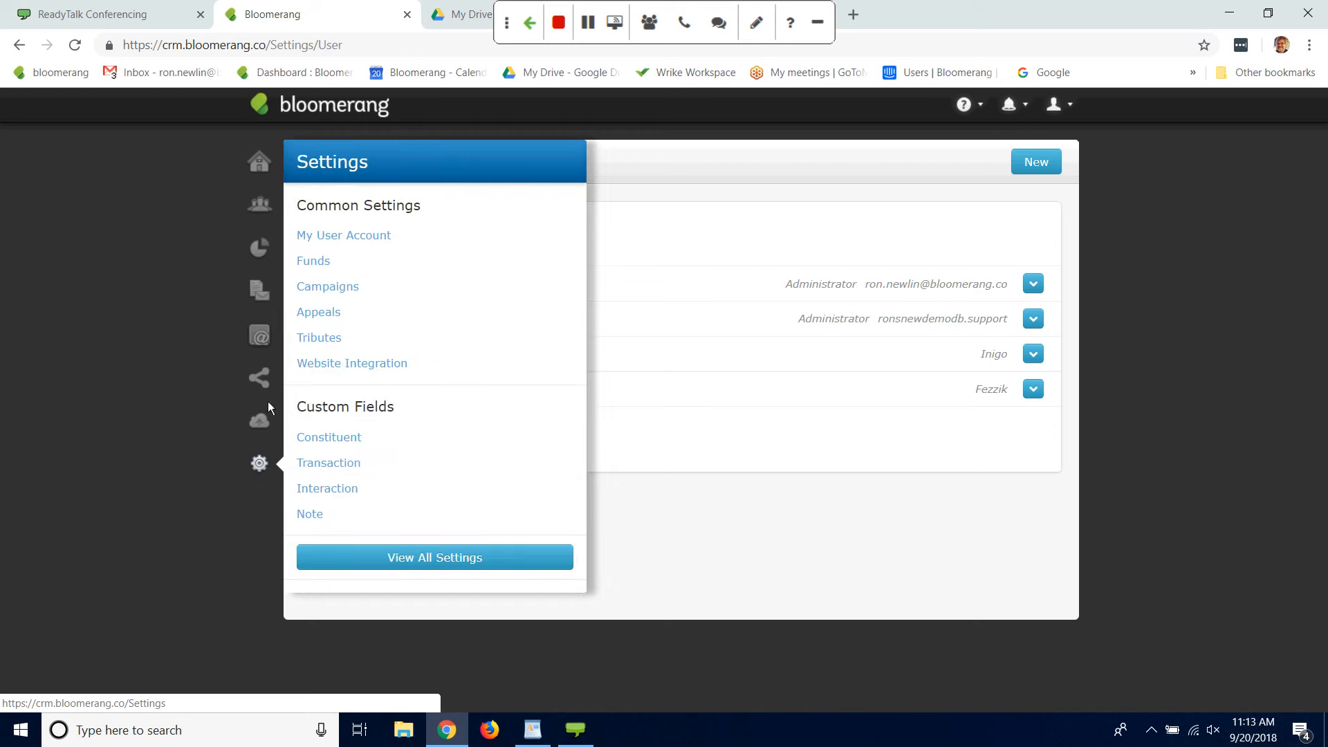
left_click(315, 263)
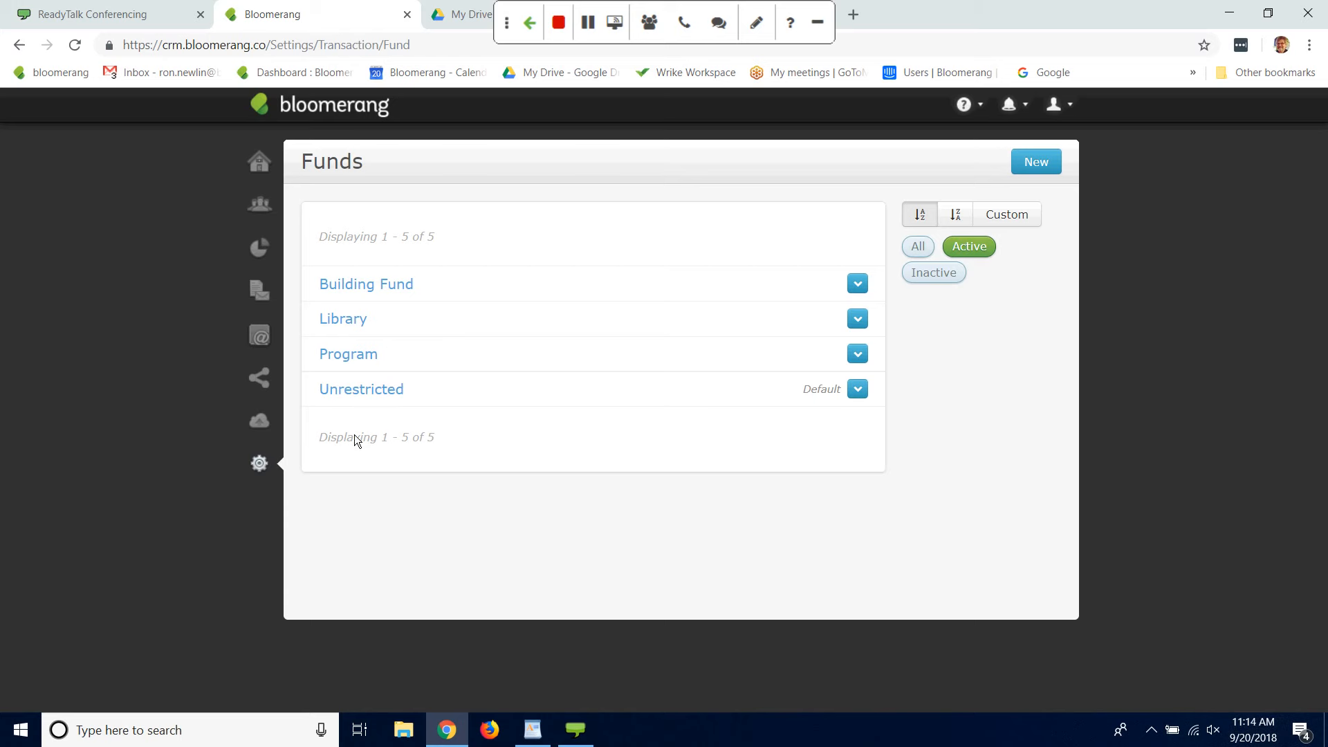
left_click(392, 389)
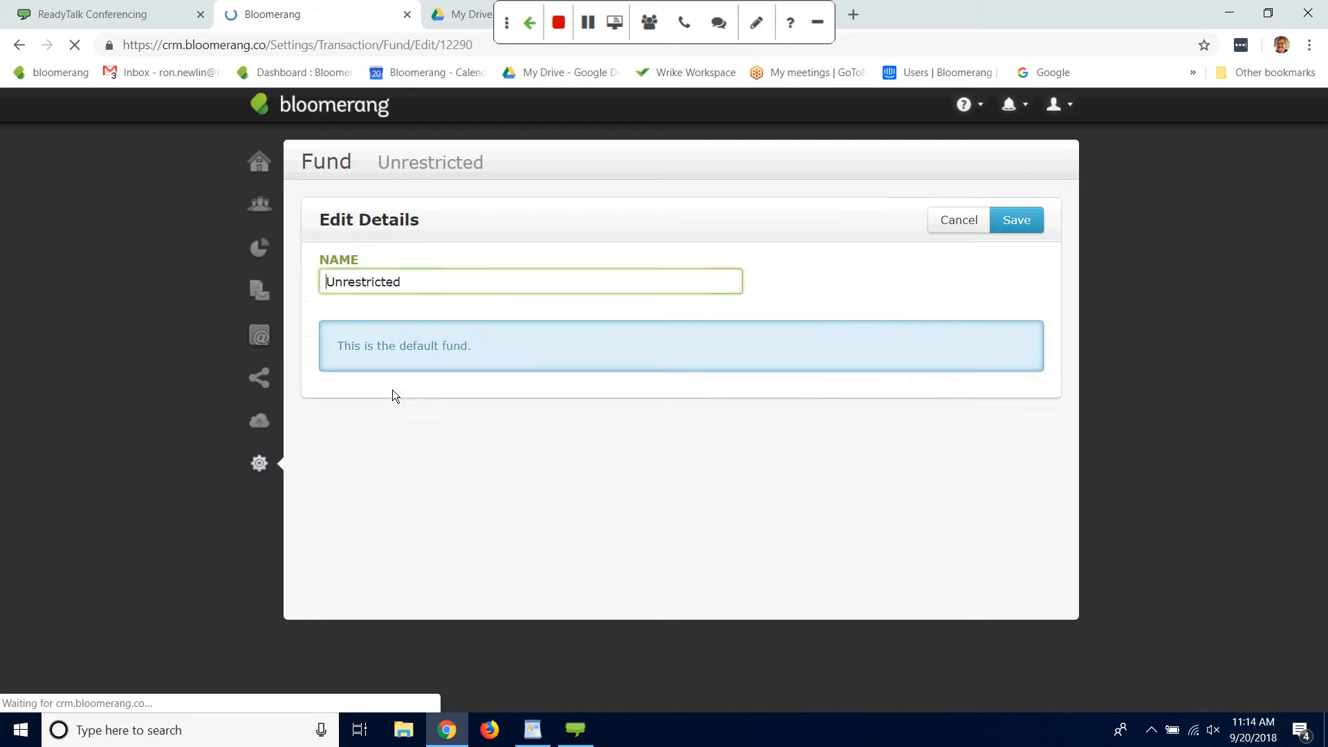
Step: Replace the default fund's name with General OPerating
double_click(424, 290)
key("Home")
type("Genera")
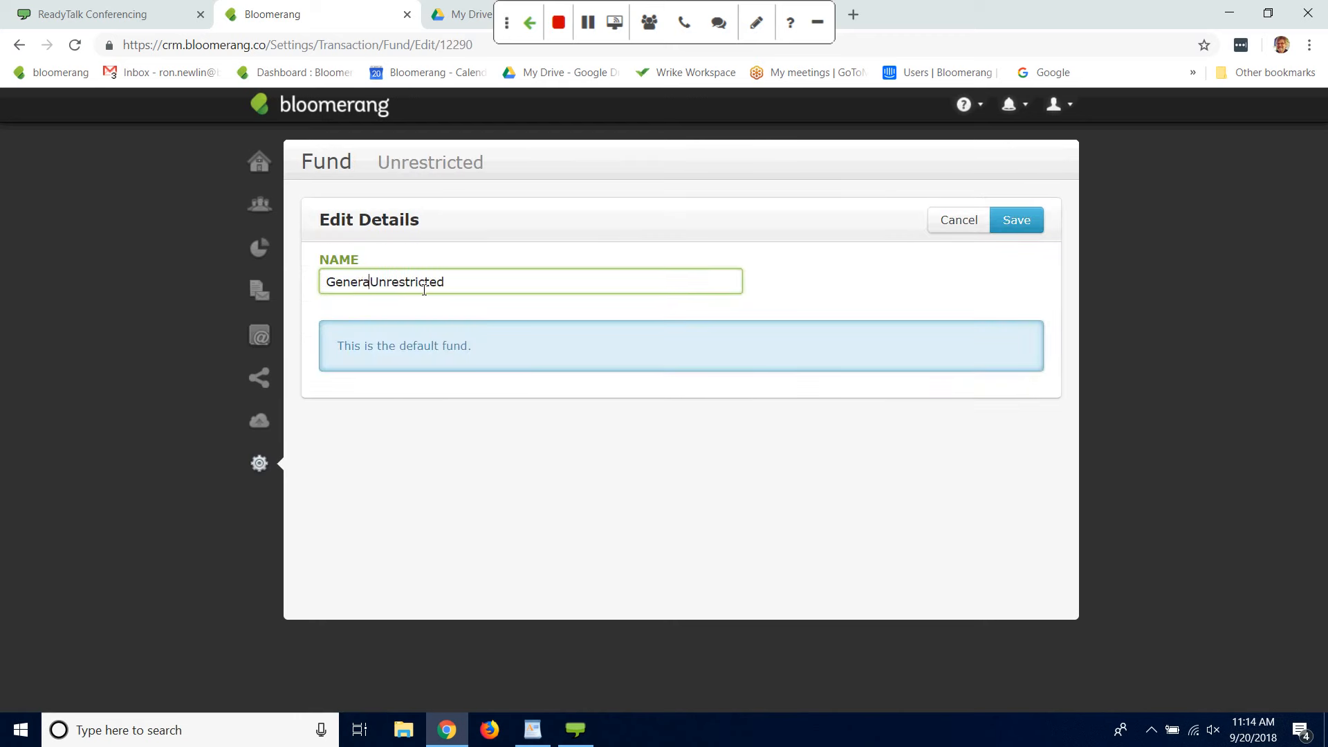
type("l OPerating")
key("Delete")
key("Delete")
key("Delete")
key("Delete")
key("Delete")
key("Delete")
key("Delete")
key("Delete")
key("Delete")
key("Delete")
key("Delete")
key("Delete")
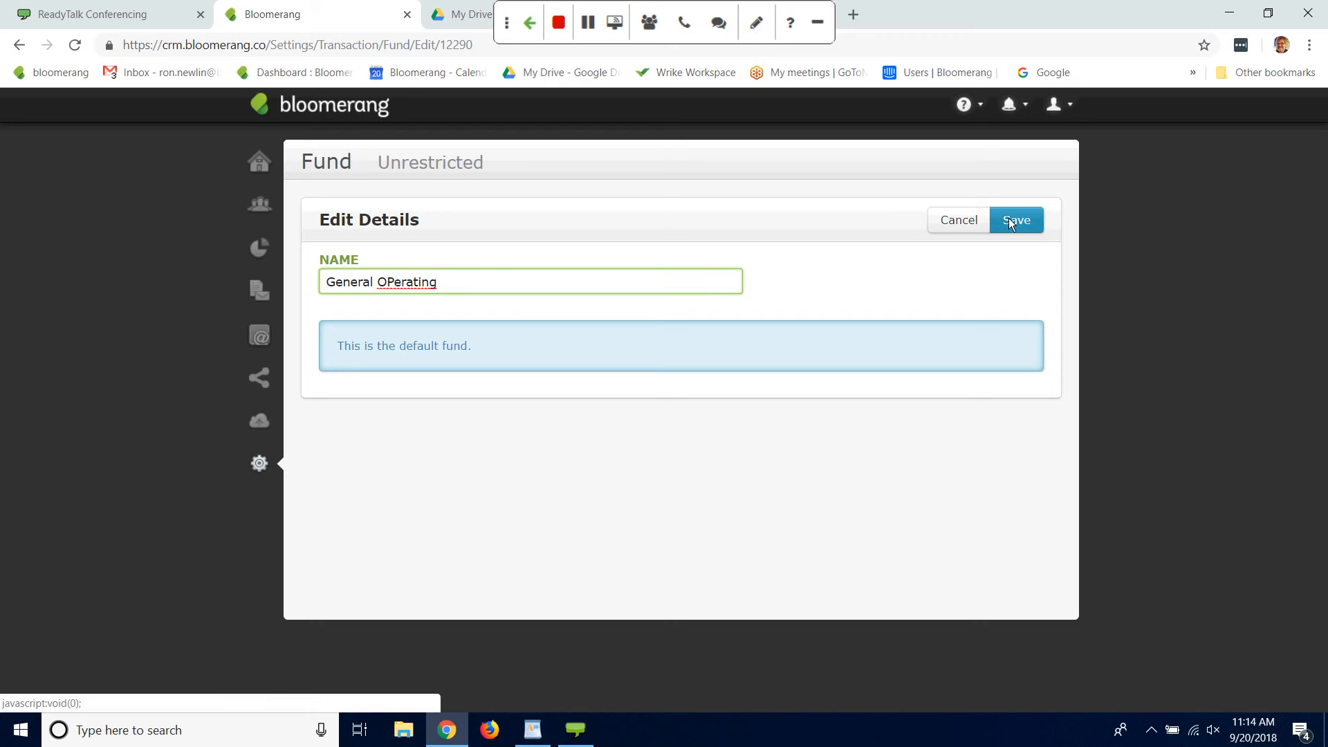
Step: Change the default fund's name back to Unrestricted and save the fund
left_click_drag(490, 285, 1, 288)
type("f")
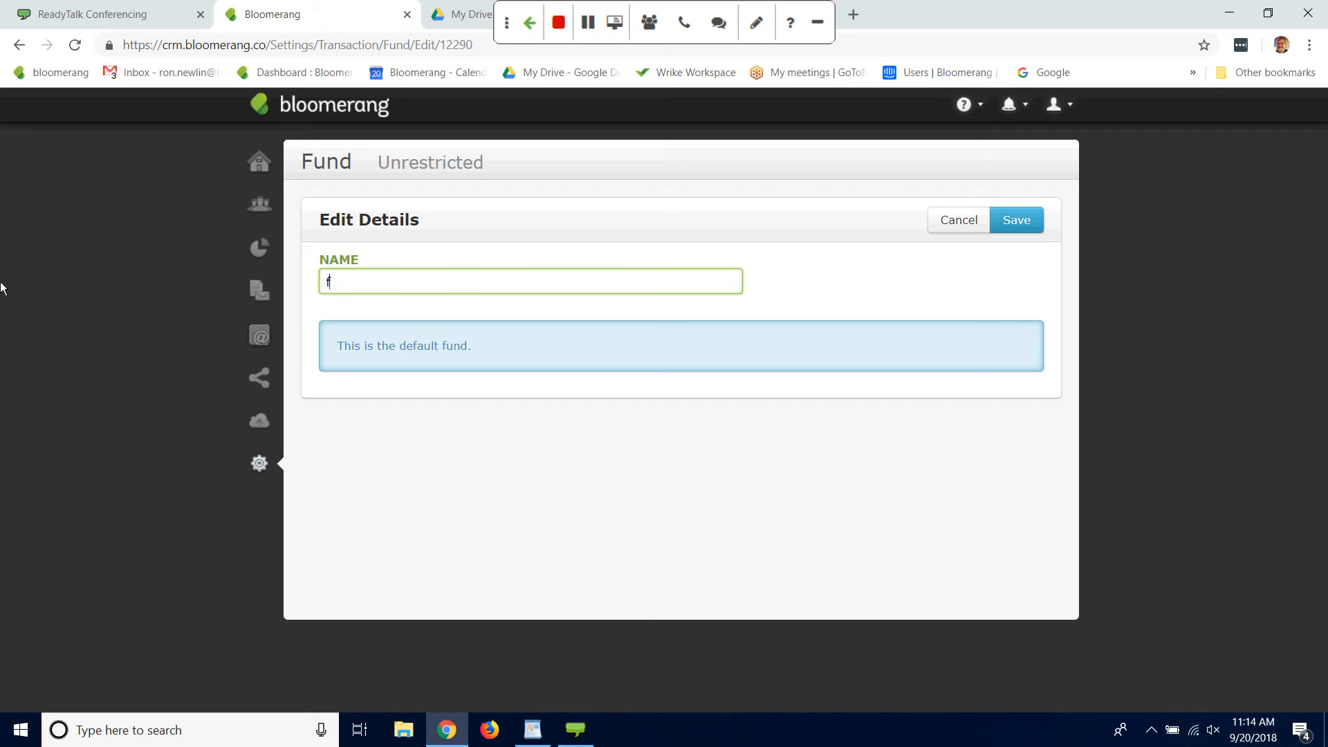
key("BackSpace")
type("Unrestricted")
left_click(1003, 216)
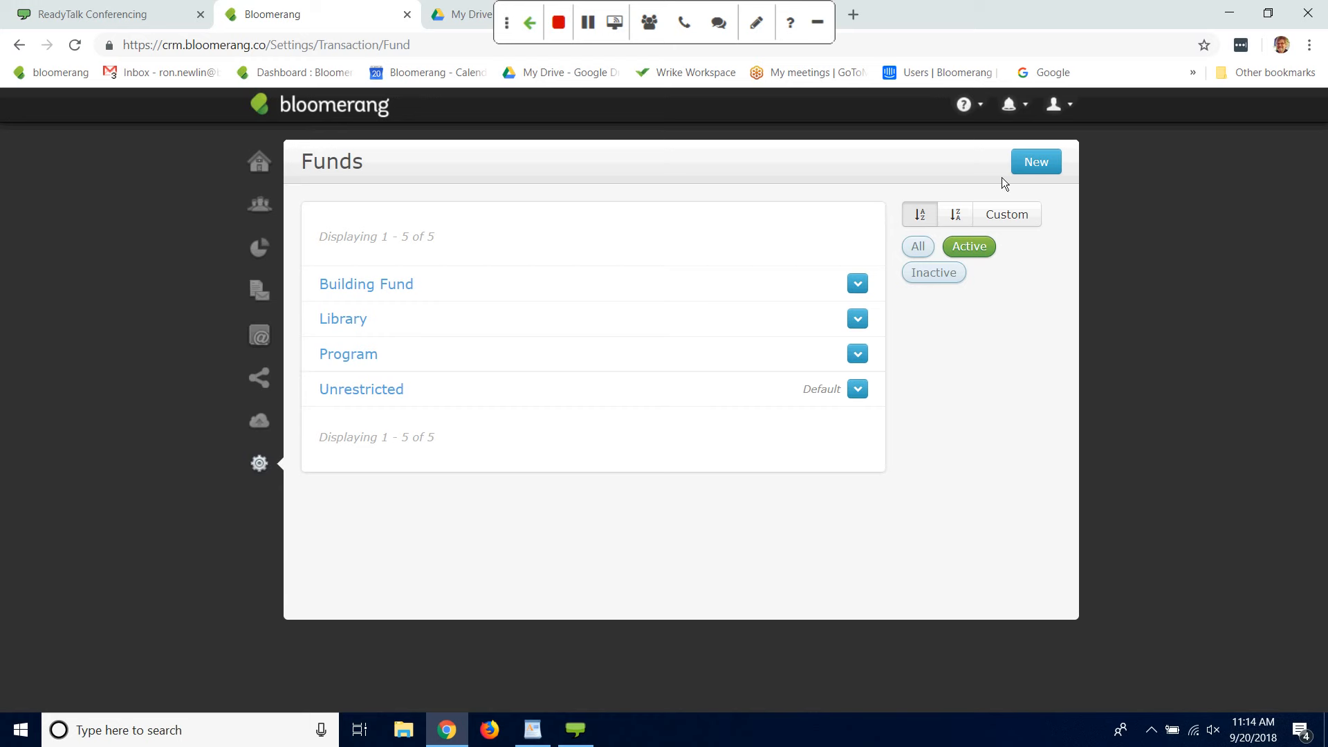
Step: Create and save a new active fund named Scholarship
left_click(1057, 160)
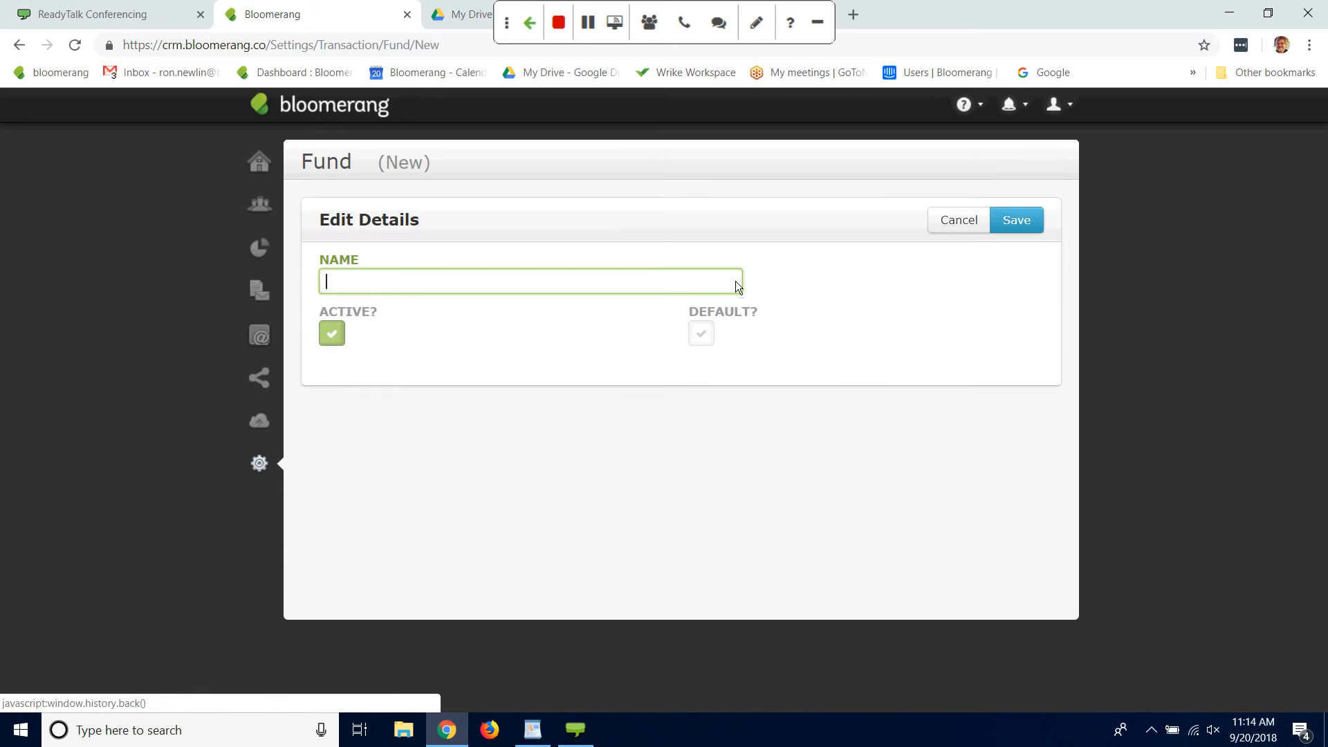
type("Schart")
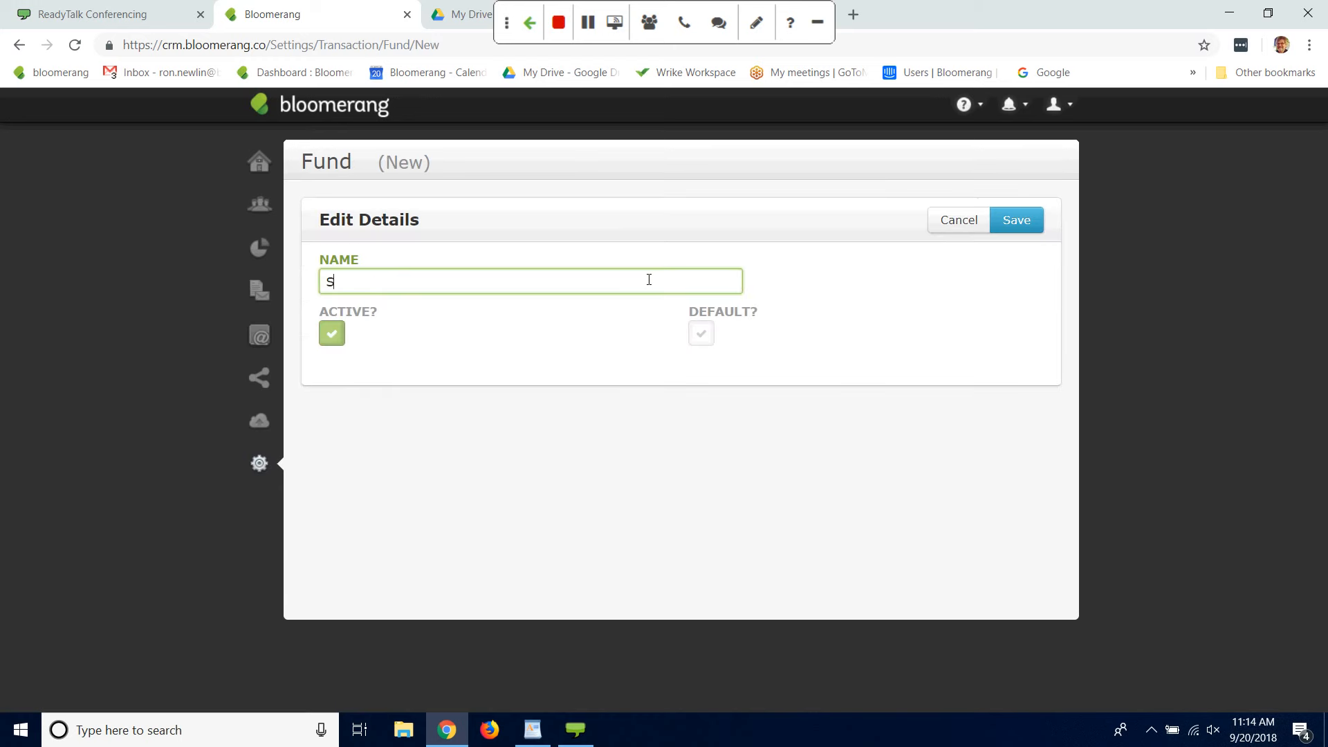
key("BackSpace")
key("BackSpace")
key("BackSpace")
type("olarship")
left_click(1017, 223)
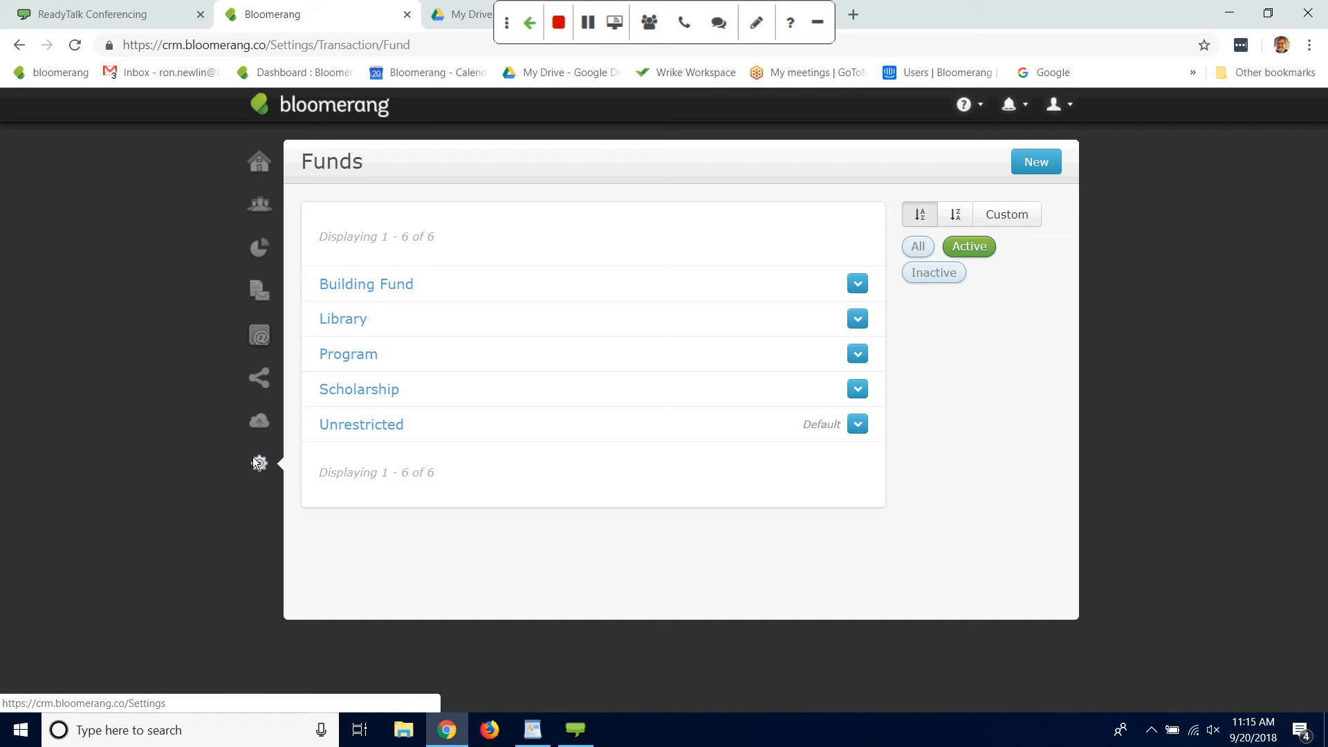
Step: Open the Appeals settings, view the details of the Membership Acquisition Mailing appeal and return to the appeals list
mouse_move(257, 464)
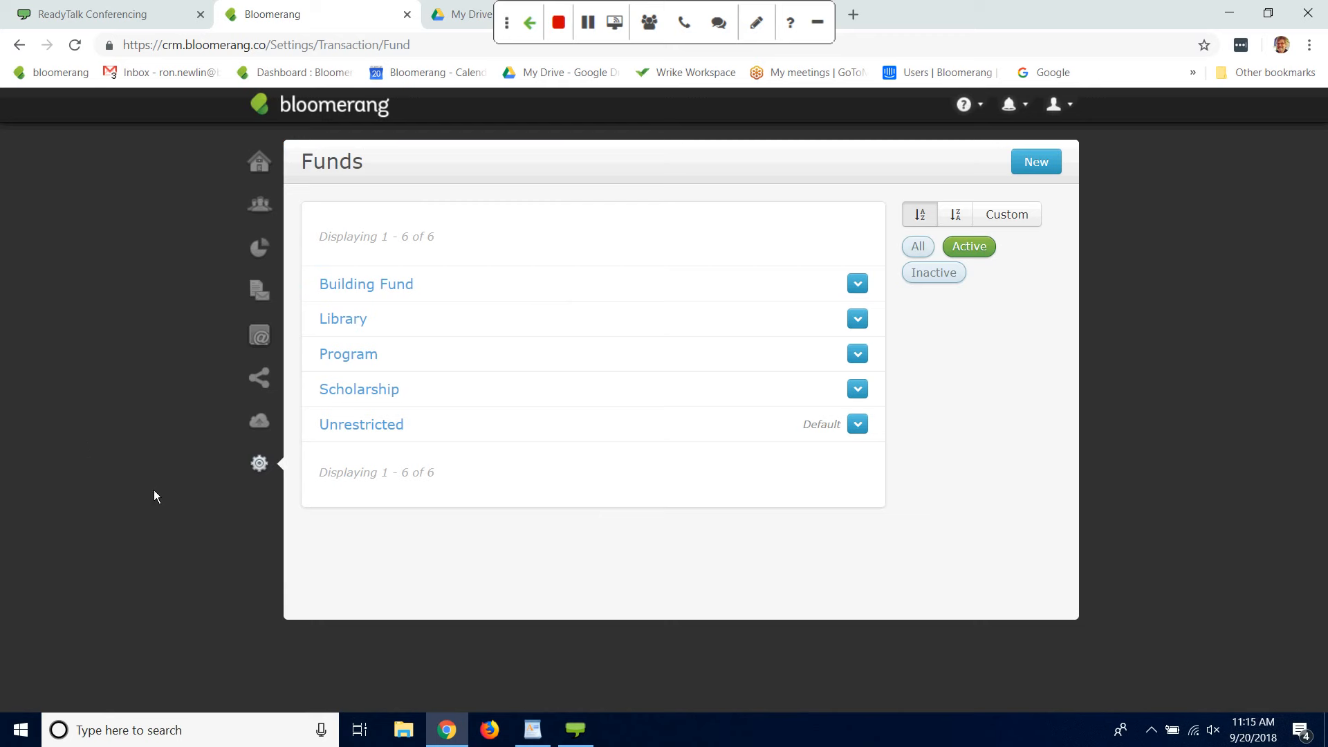
left_click(259, 464)
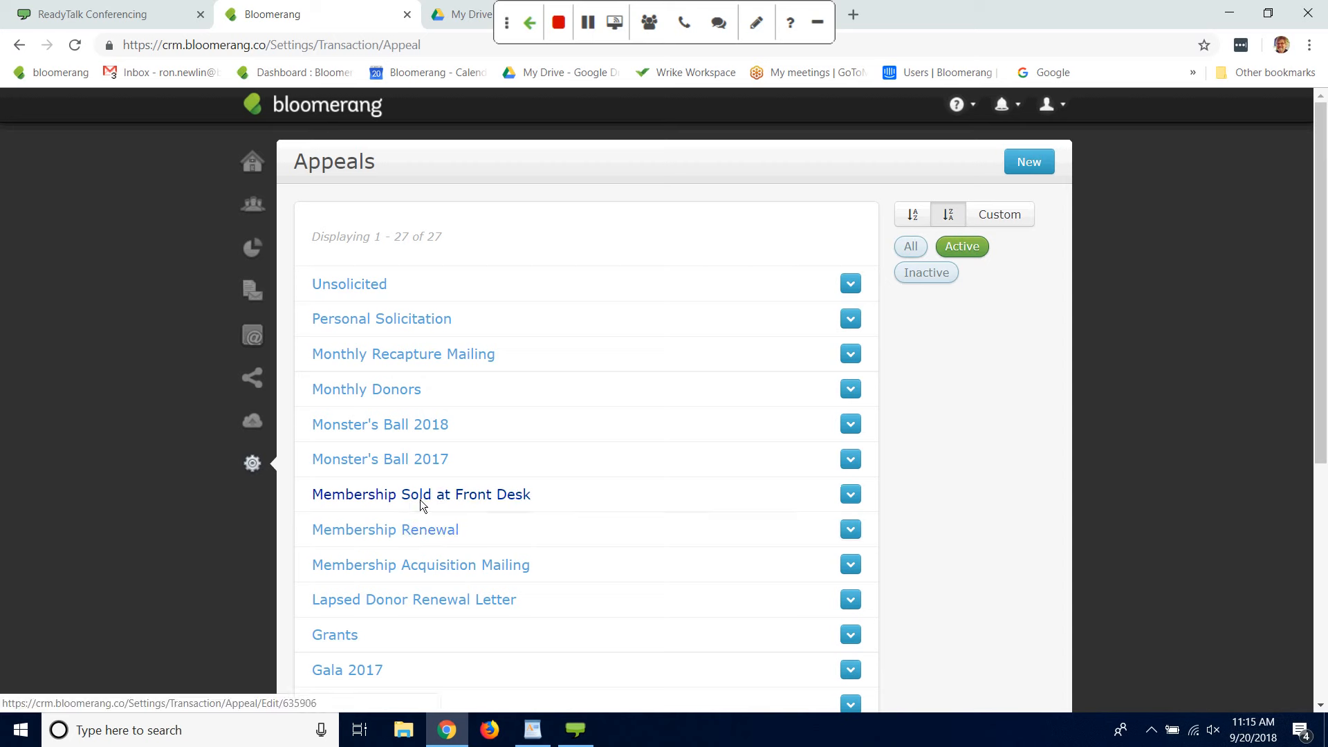
left_click(475, 566)
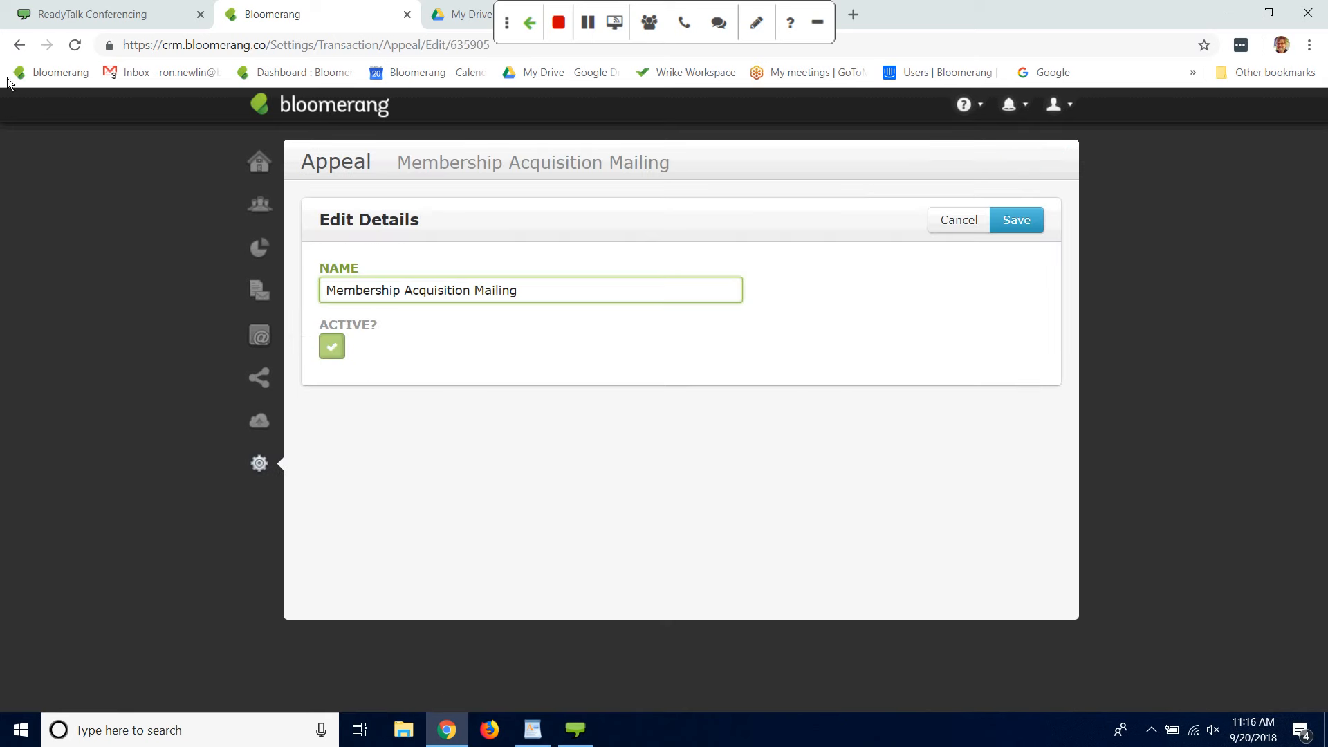
left_click(19, 46)
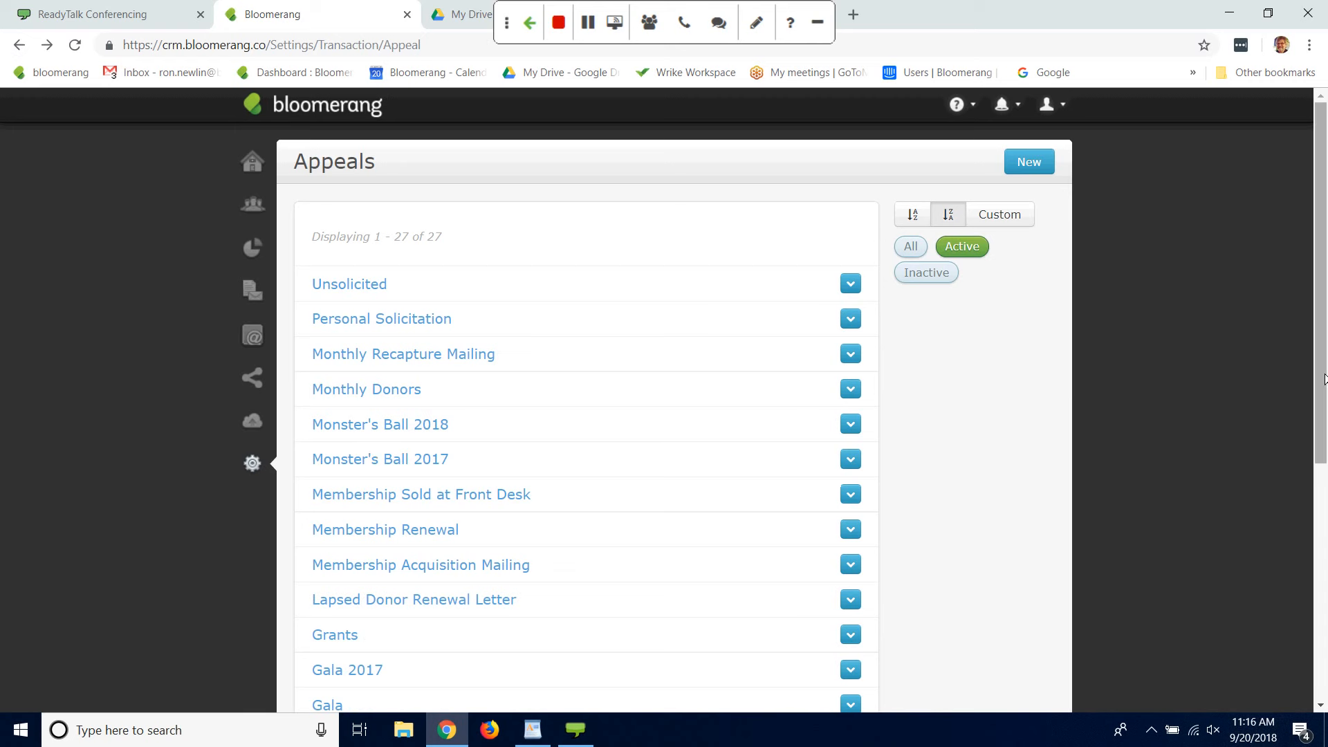
Step: Deactivate the Gala 2017 appeal in the appeals list
left_click_drag(1319, 425, 1281, 537)
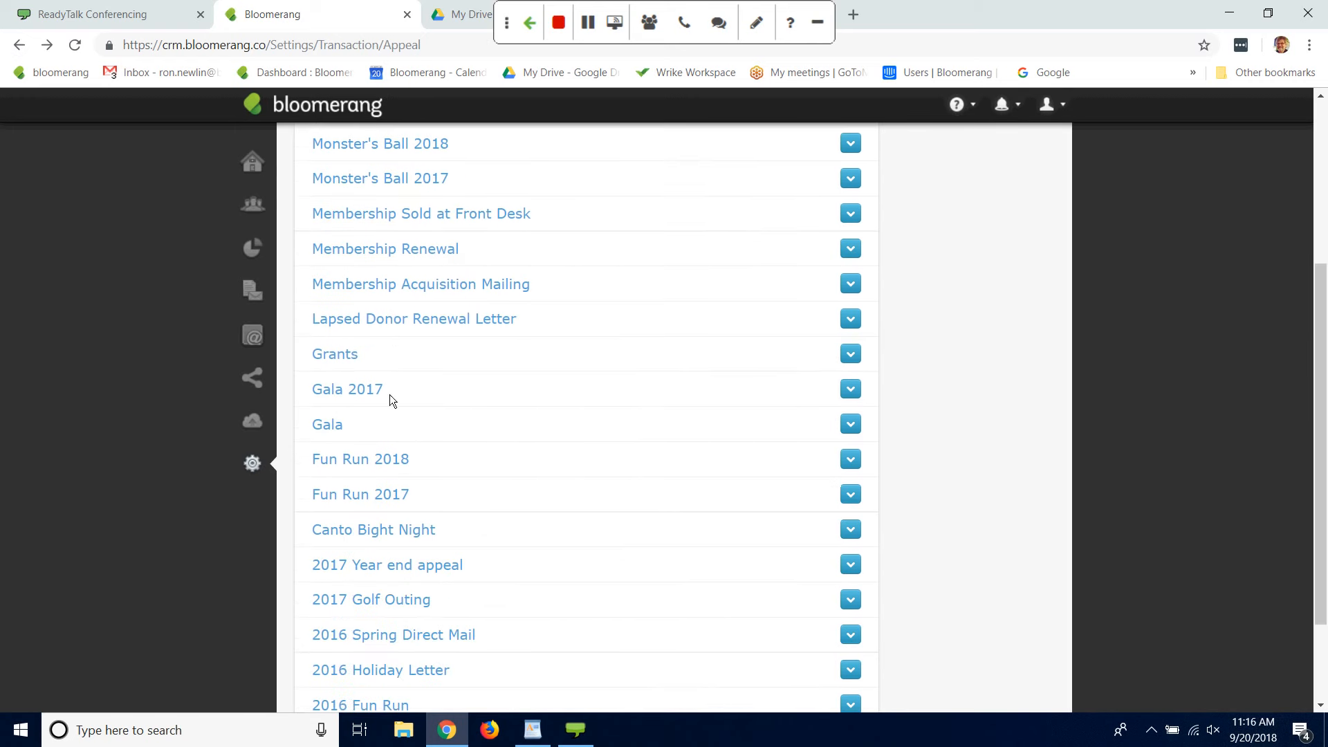
left_click(851, 391)
left_click(804, 462)
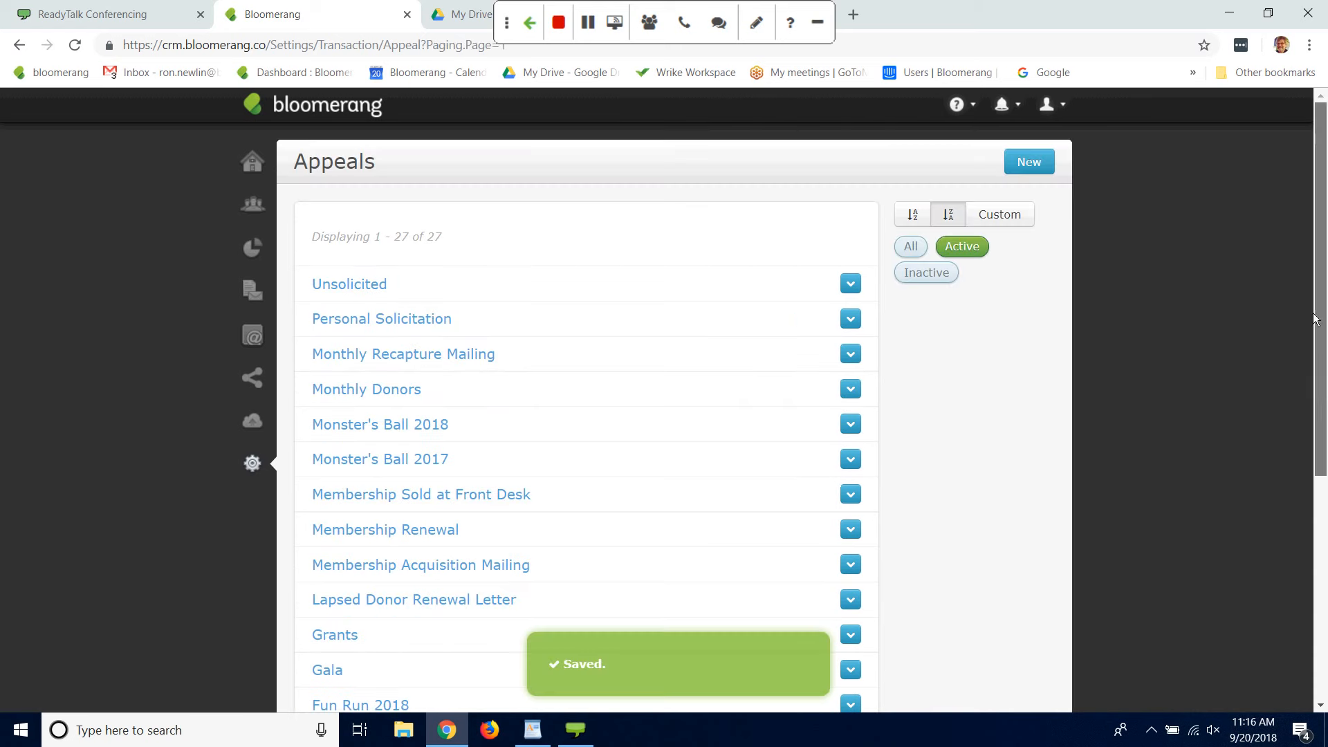
Step: Deactivate the Fun Run 2017 appeal in the appeals list
left_click_drag(1325, 317, 1325, 499)
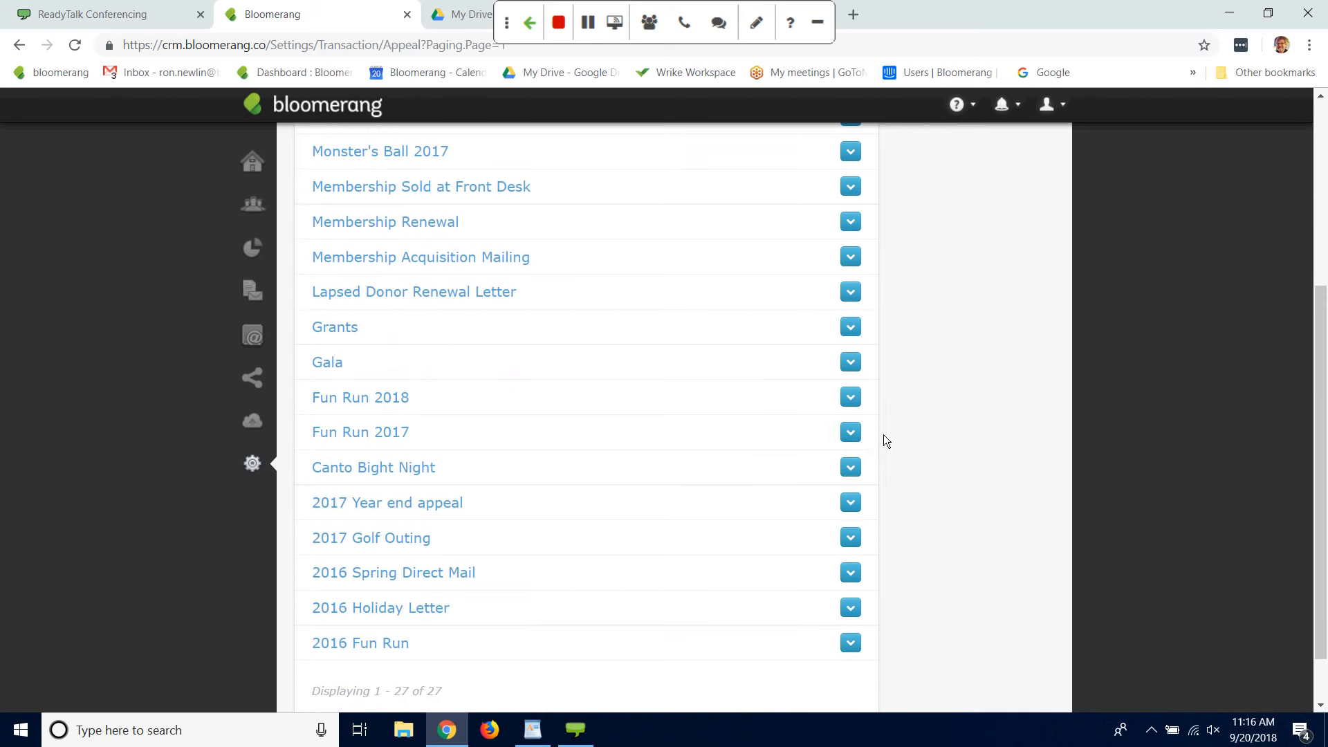
left_click(850, 432)
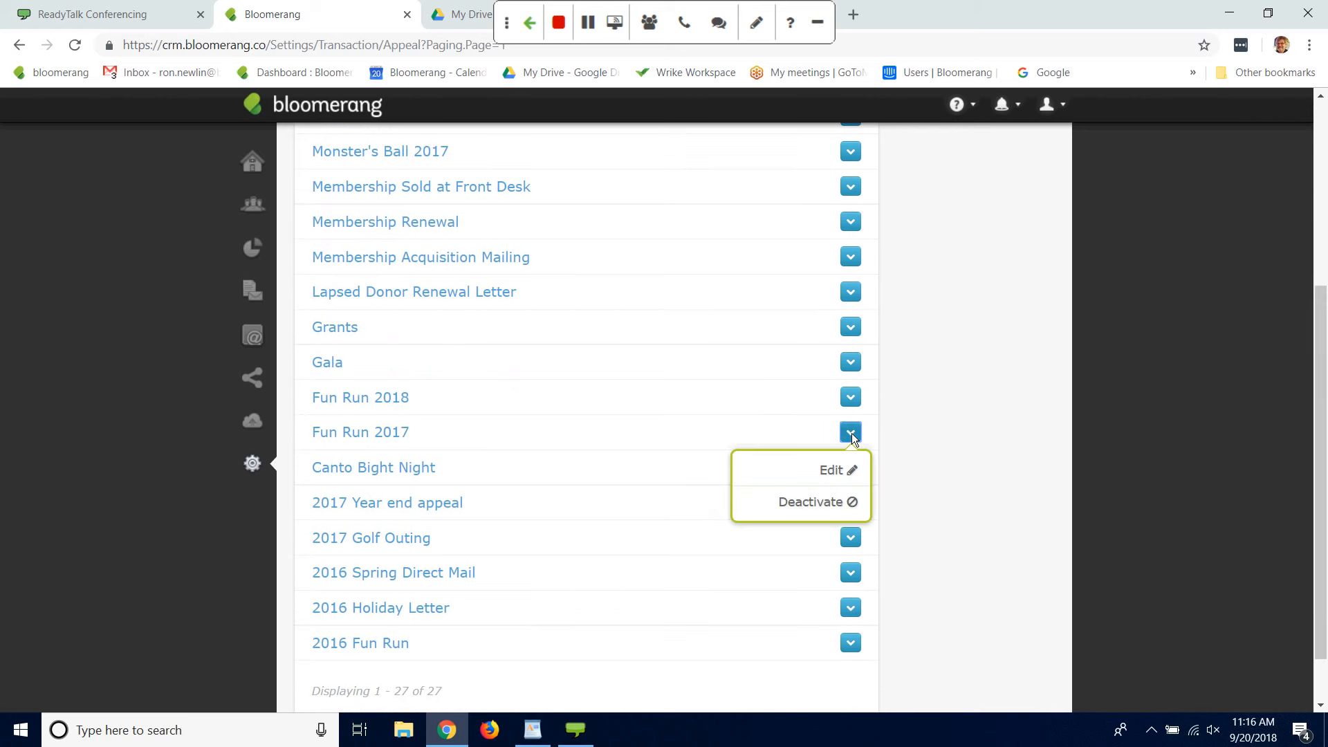
left_click(798, 509)
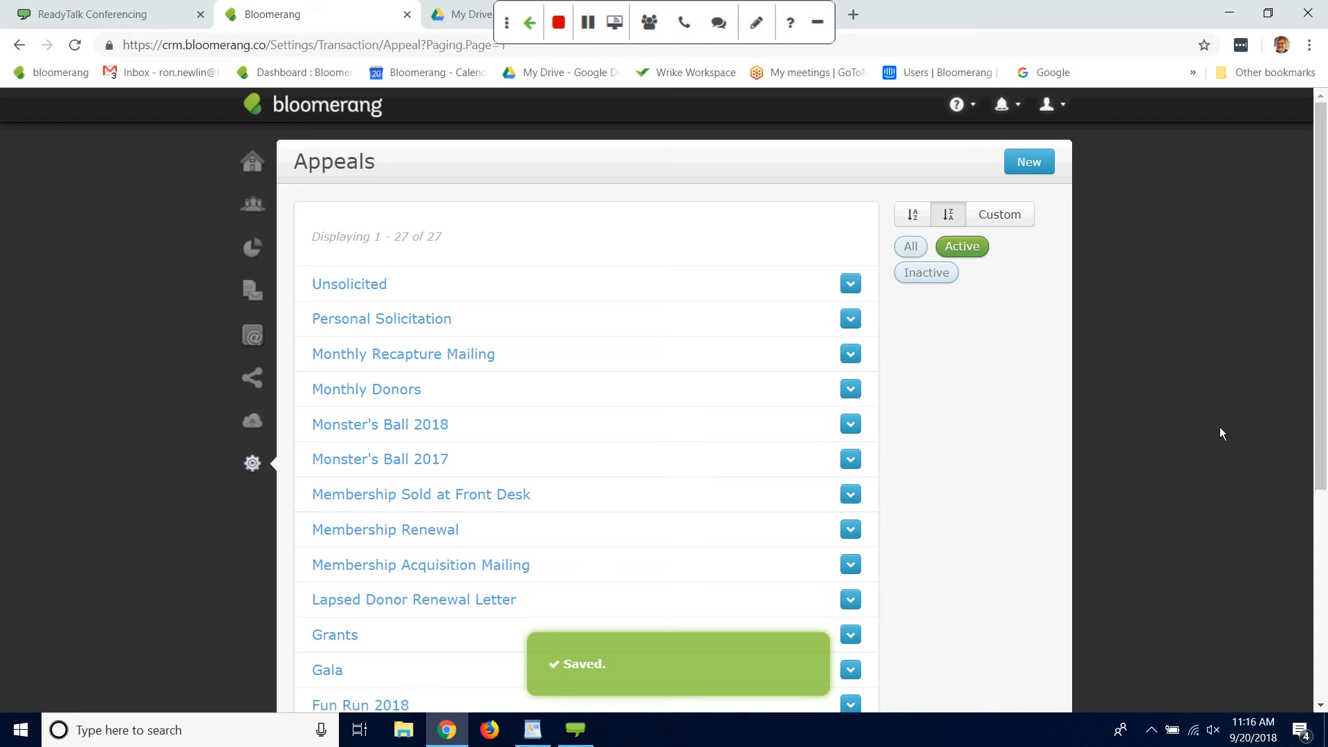
Step: Deactivate the 2016 Spring Direct Mail appeal and look over the remaining active appeals
left_click_drag(1320, 384, 1295, 574)
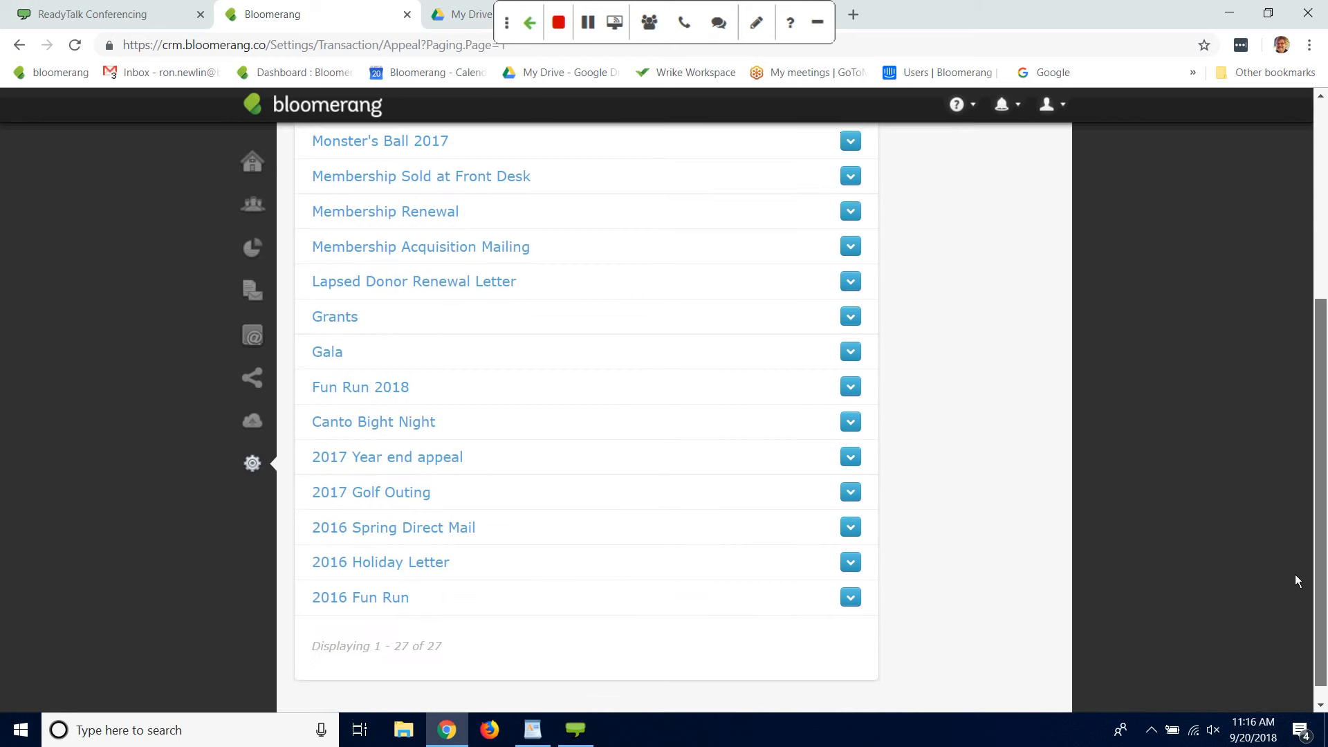
left_click(850, 528)
left_click(799, 589)
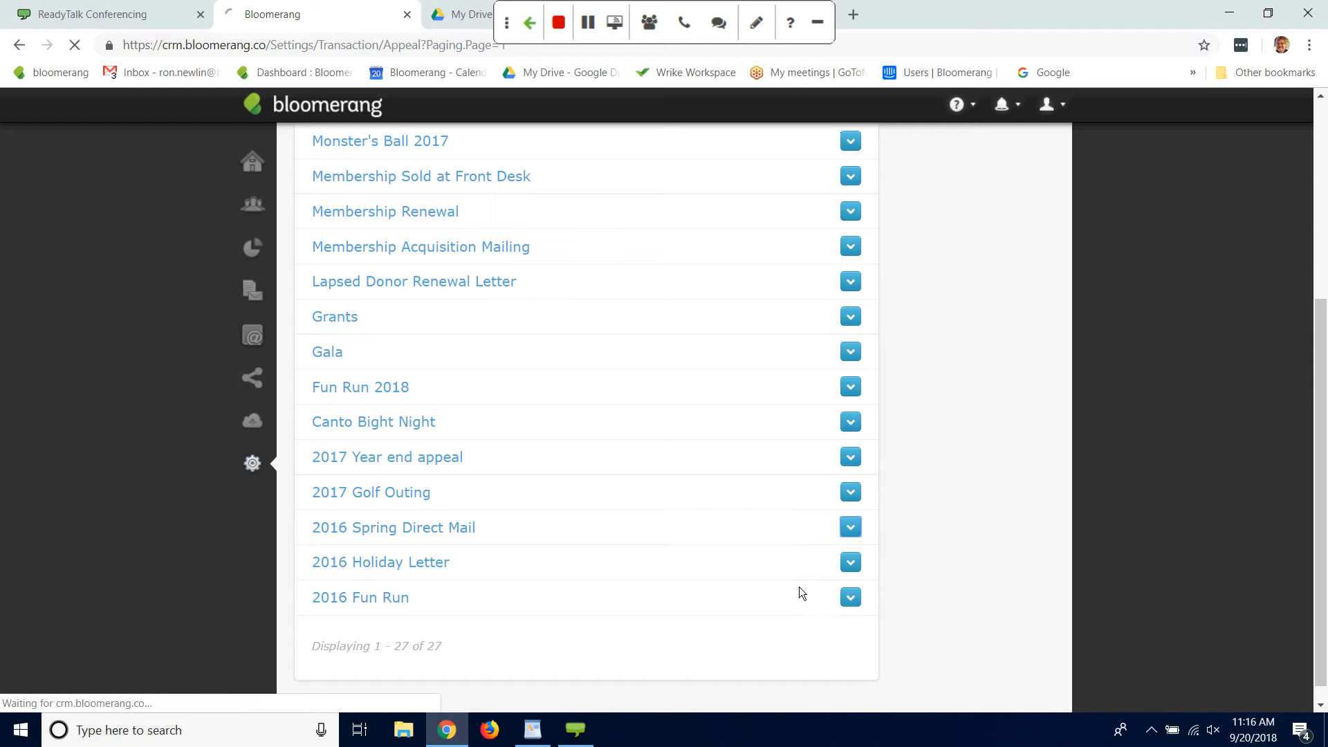
left_click_drag(1318, 405, 1285, 562)
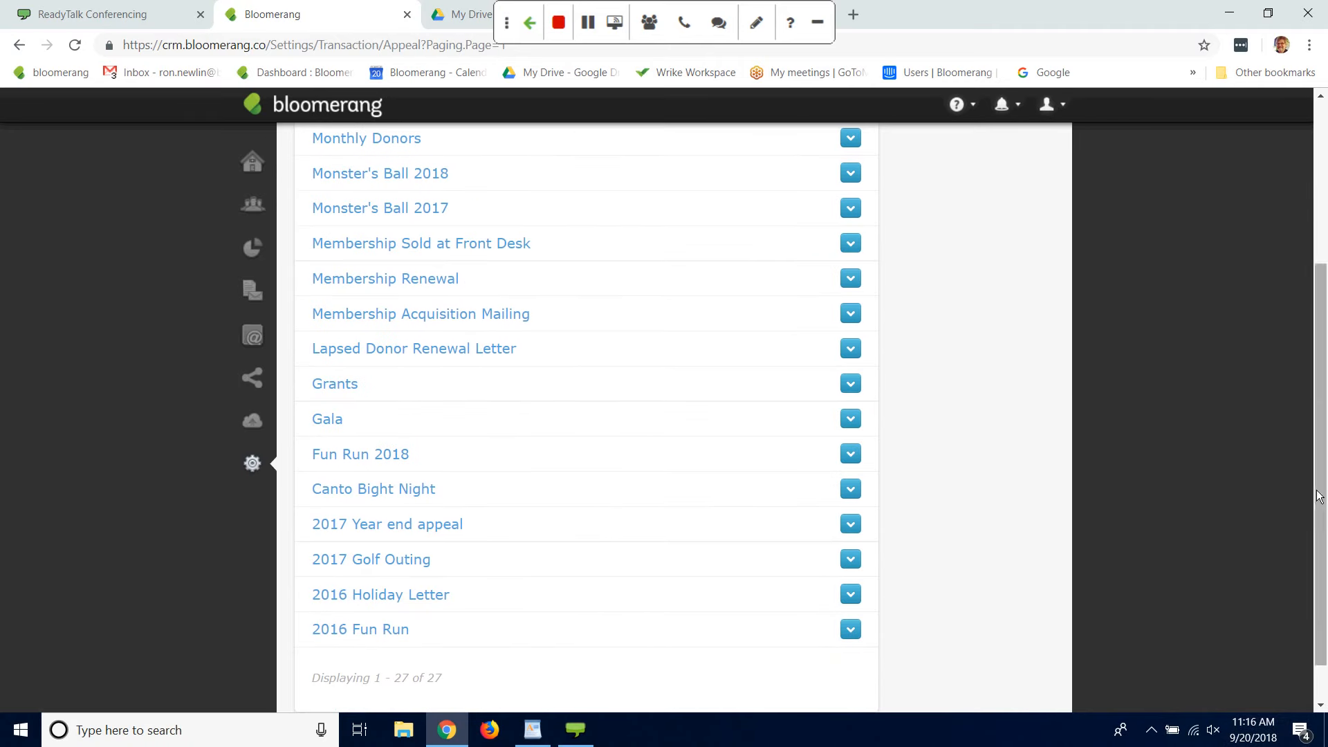
left_click_drag(1321, 495, 1293, 276)
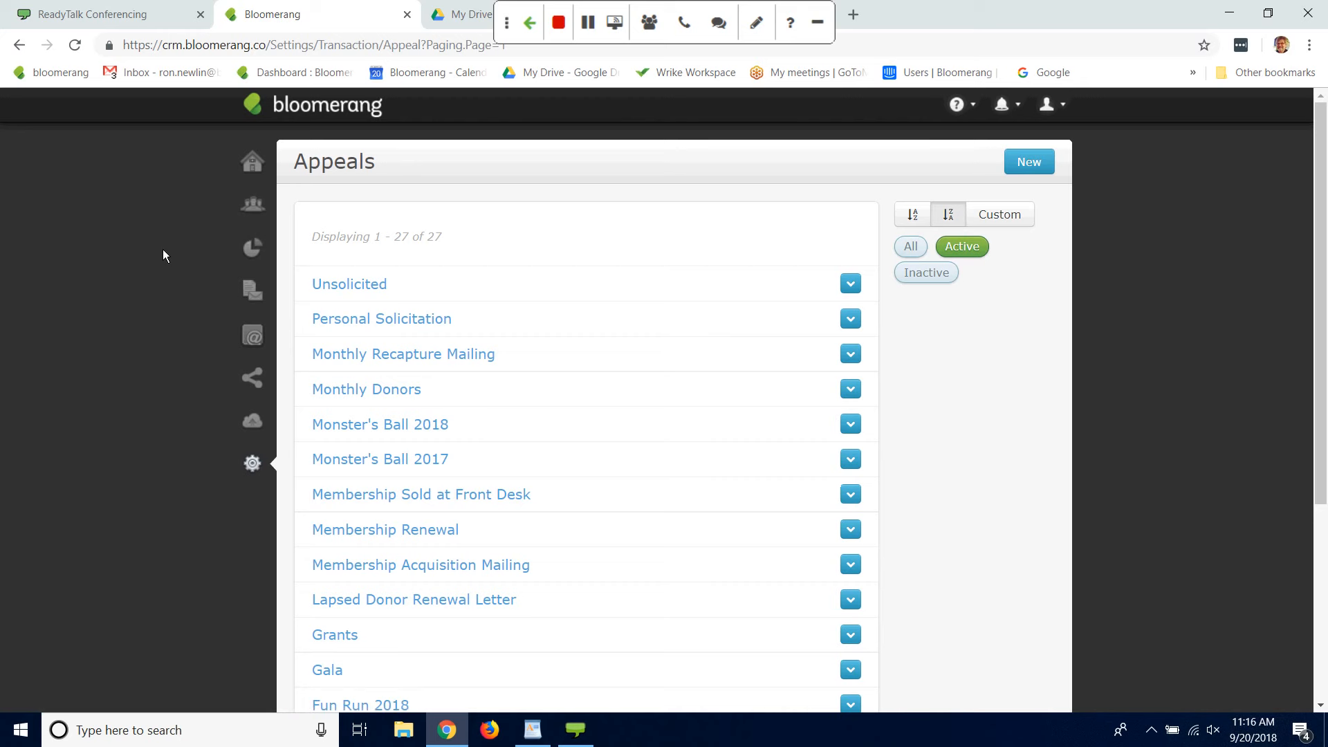
Step: Open the dashboard and switch the Campaign Progress display to the Annual Campaign
left_click(253, 166)
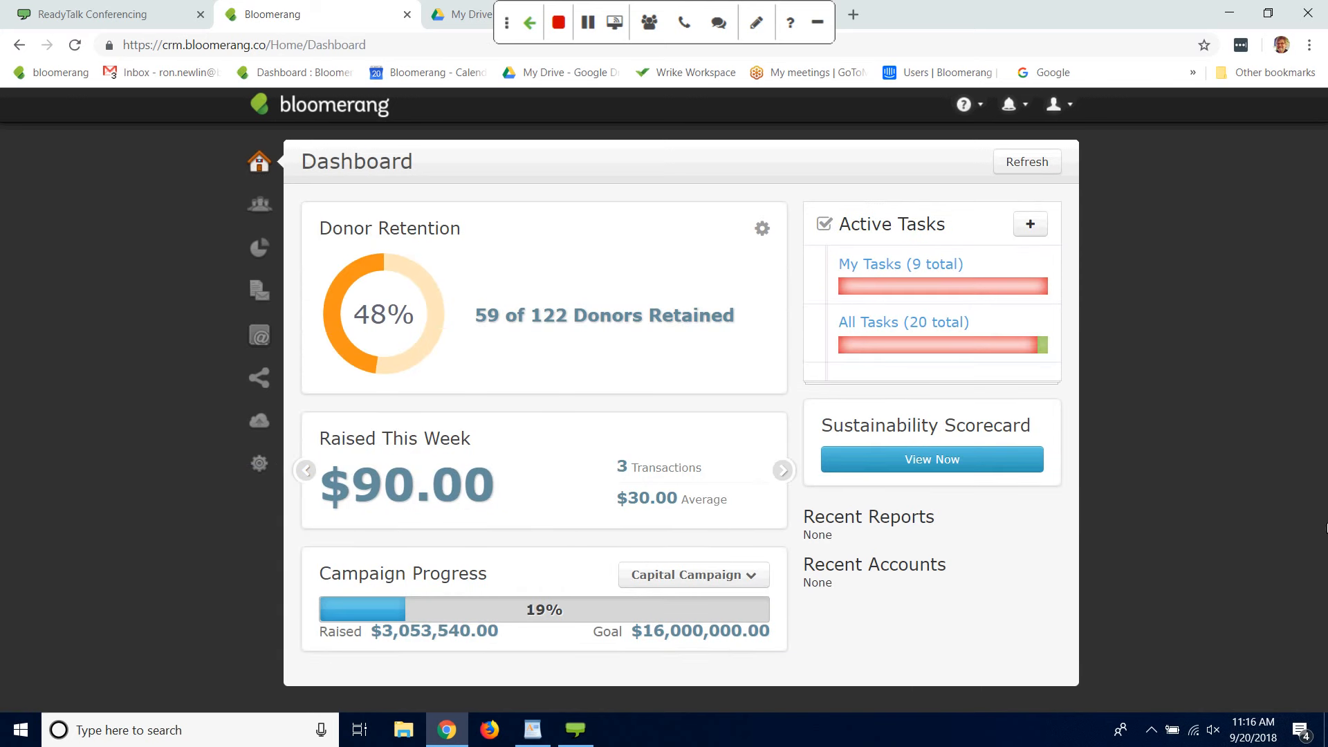
left_click_drag(1264, 501, 1237, 621)
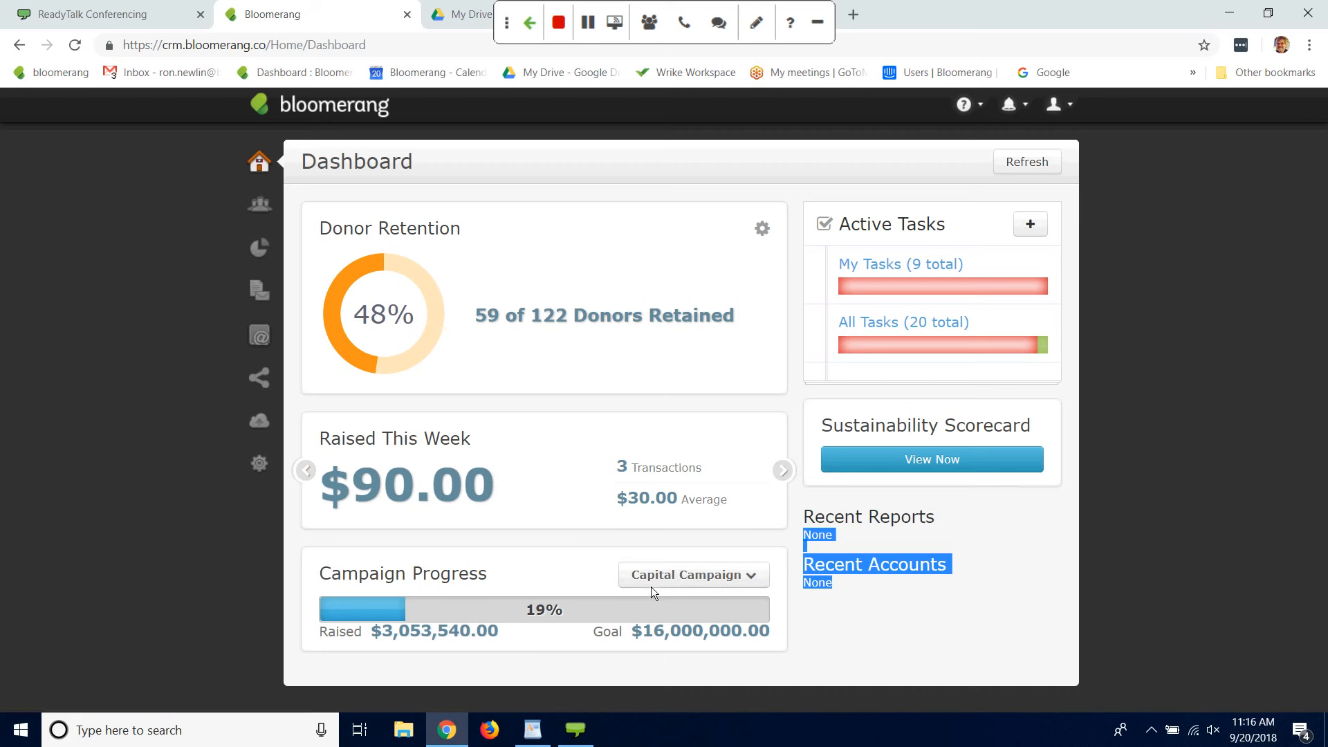
left_click(749, 575)
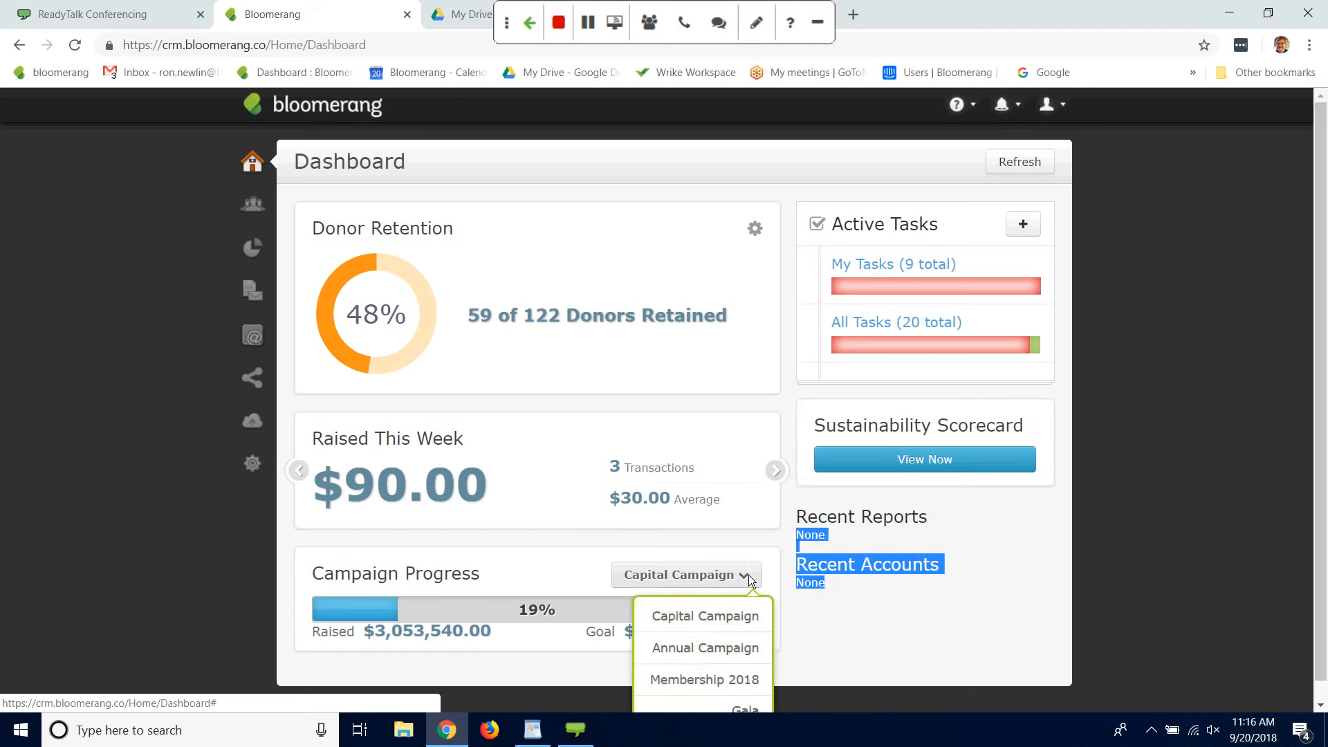
left_click(724, 651)
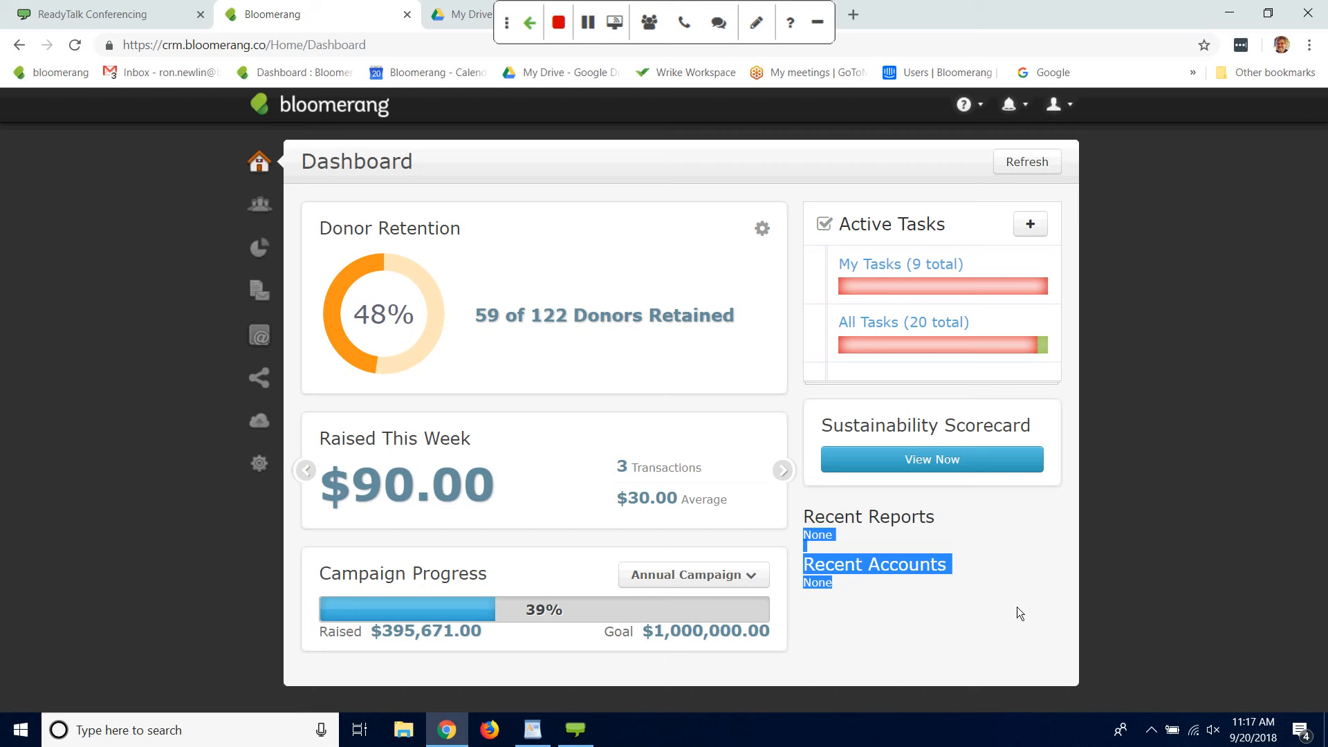
left_click(1156, 541)
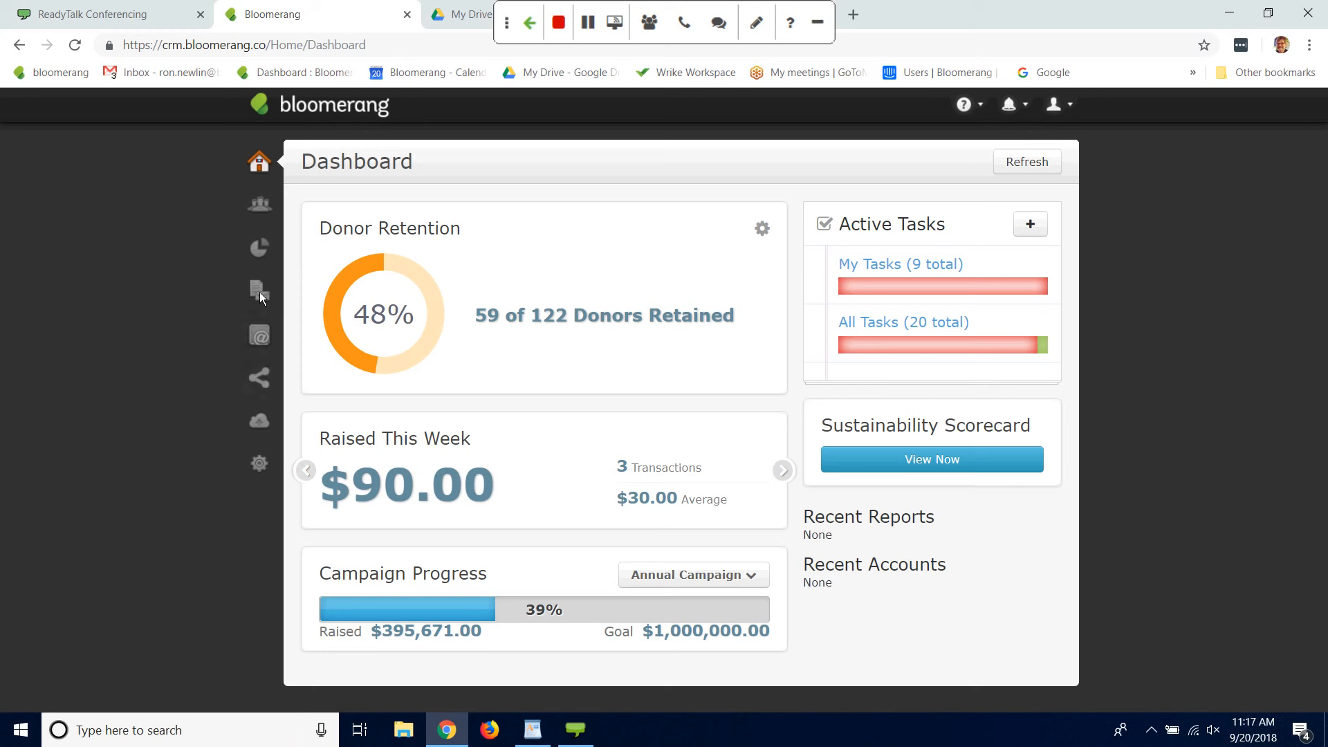
Step: Open the custom fields settings for constituents and look through the existing categories and fields
left_click(260, 465)
left_click(258, 463)
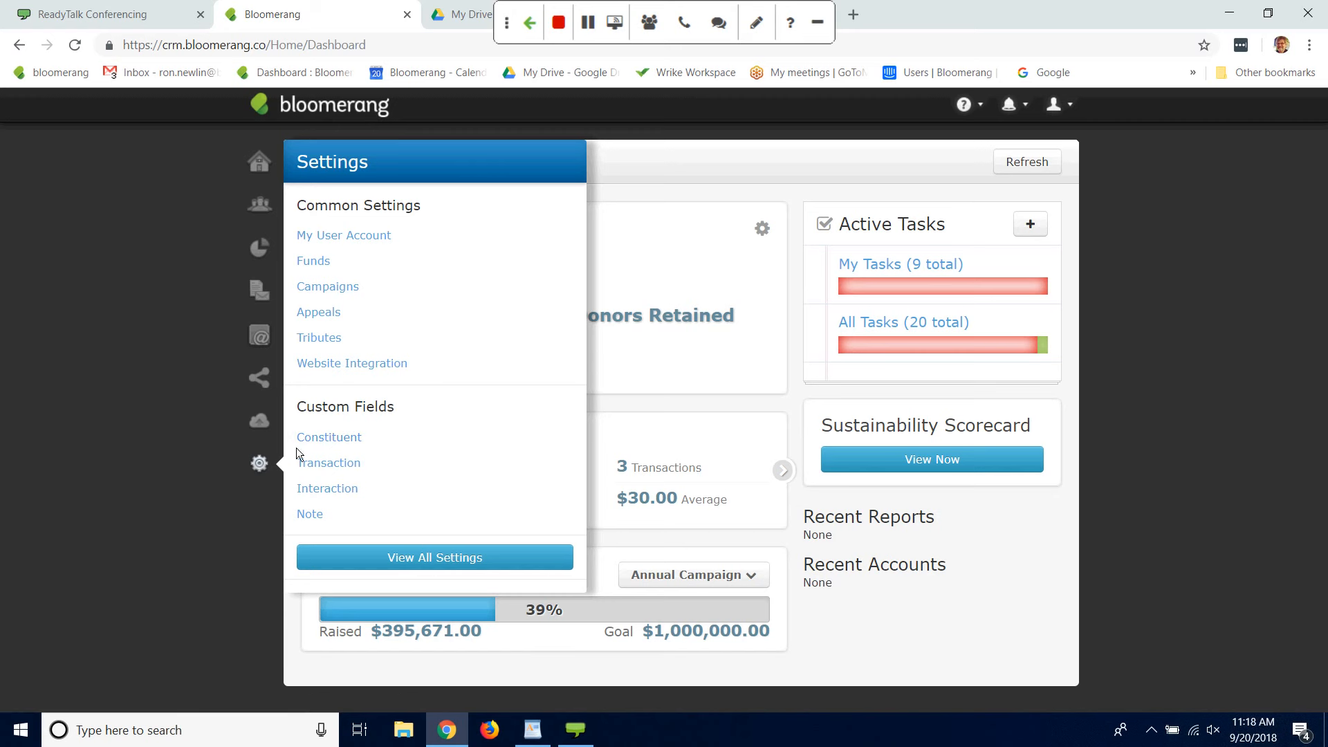
left_click(334, 439)
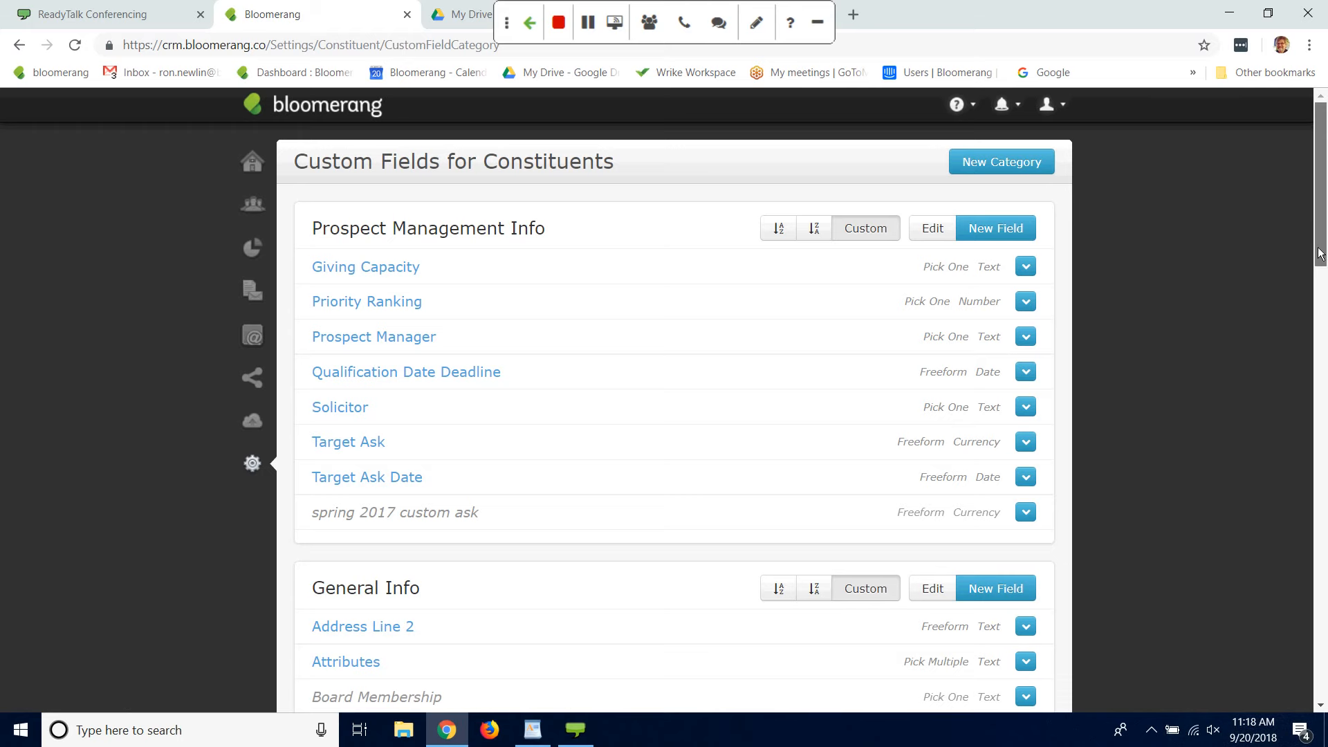
scroll(1321, 257, "down", 2)
scroll(1320, 256, "up", 2)
scroll(1320, 249, "down", 2)
scroll(1320, 249, "up", 3)
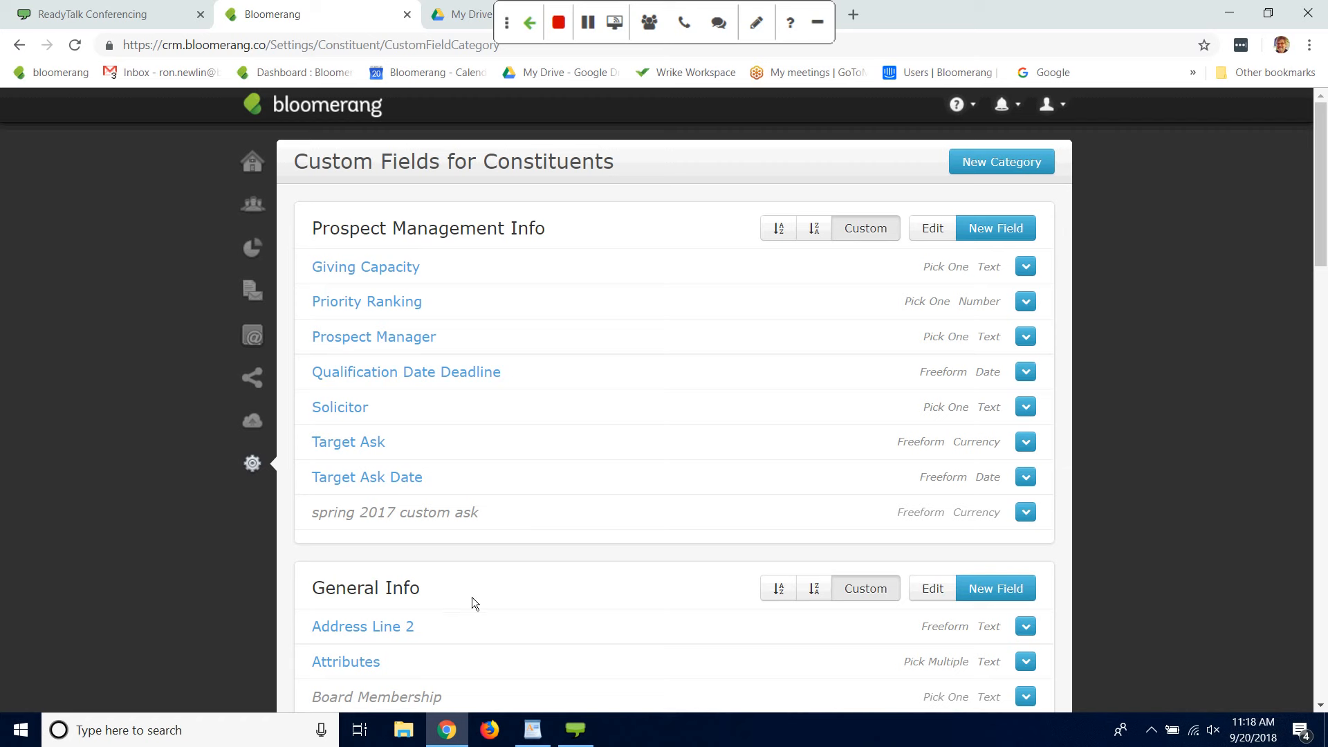
Step: Create a custom constituent field named Flags under General Info, holding Text with Pick Multiple Values From a List, and save it
left_click_drag(1282, 375, 1327, 307)
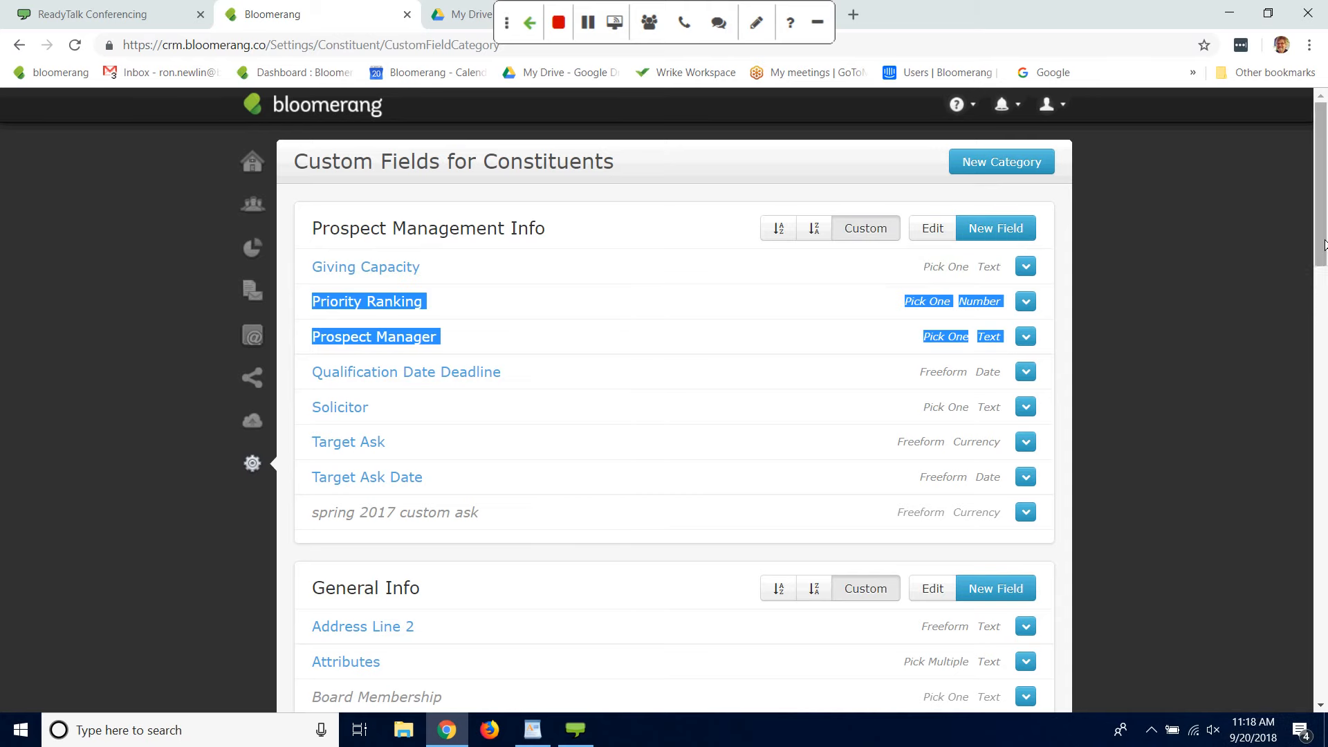
left_click_drag(1319, 262, 1319, 342)
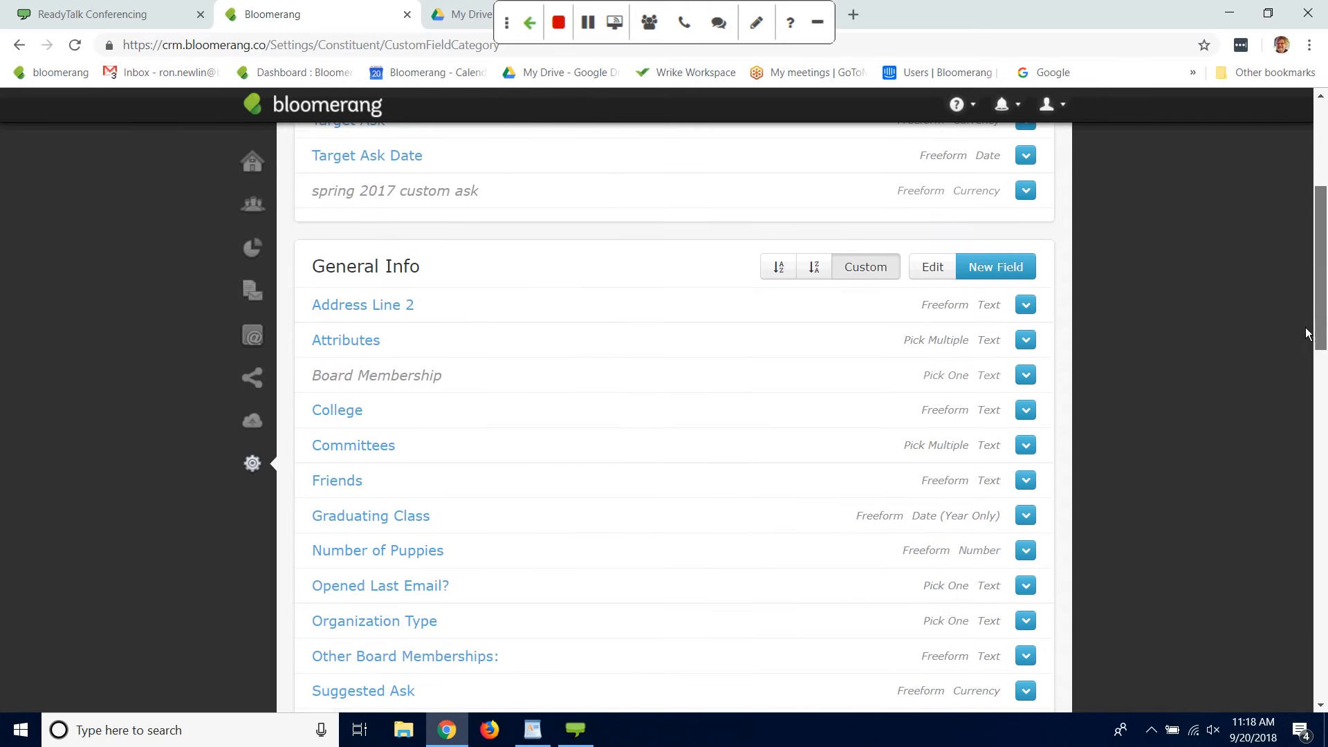
left_click(990, 267)
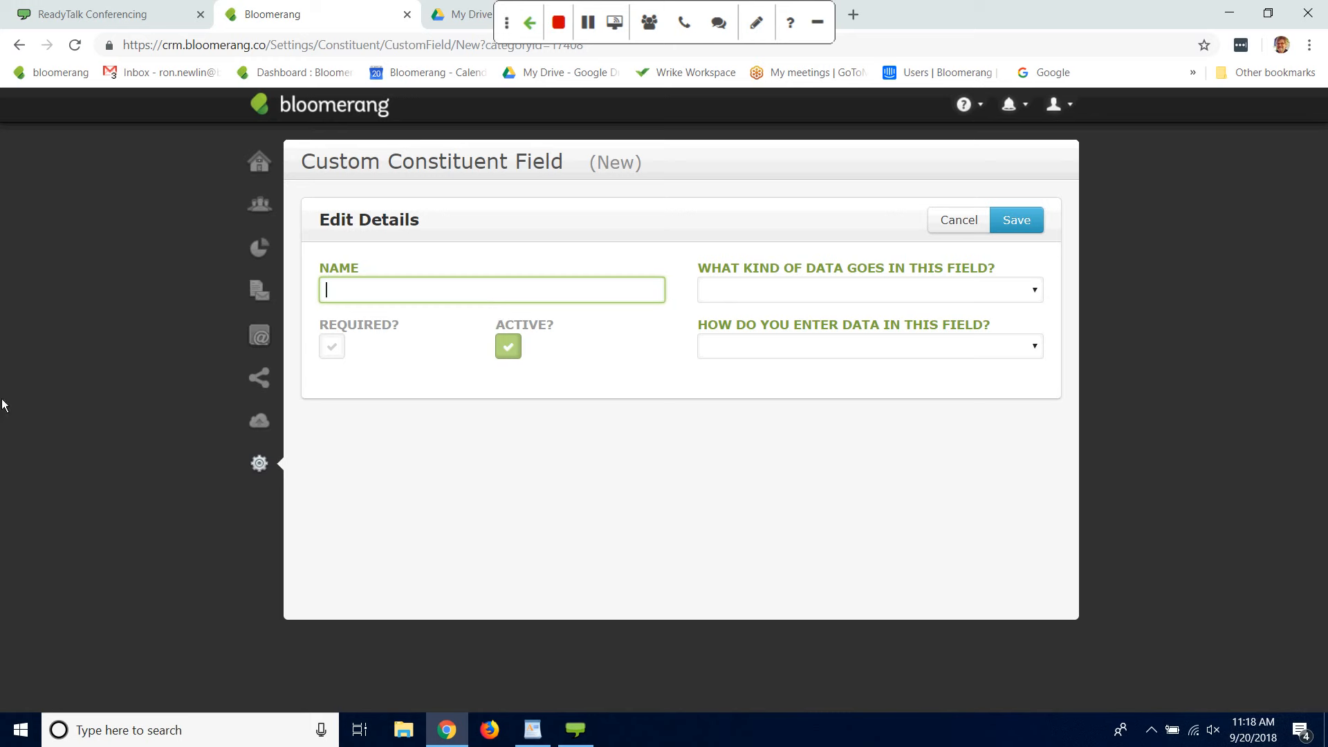
type("ags")
left_click(1035, 292)
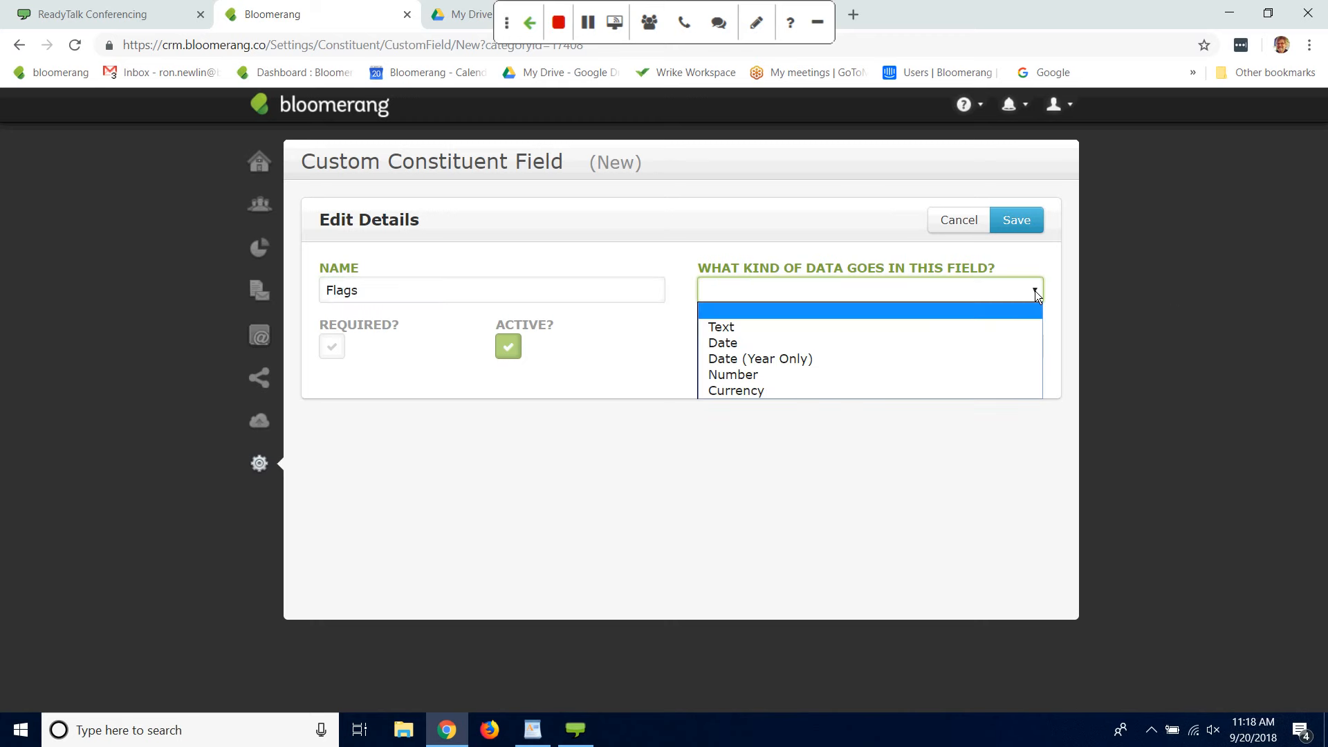
left_click(734, 330)
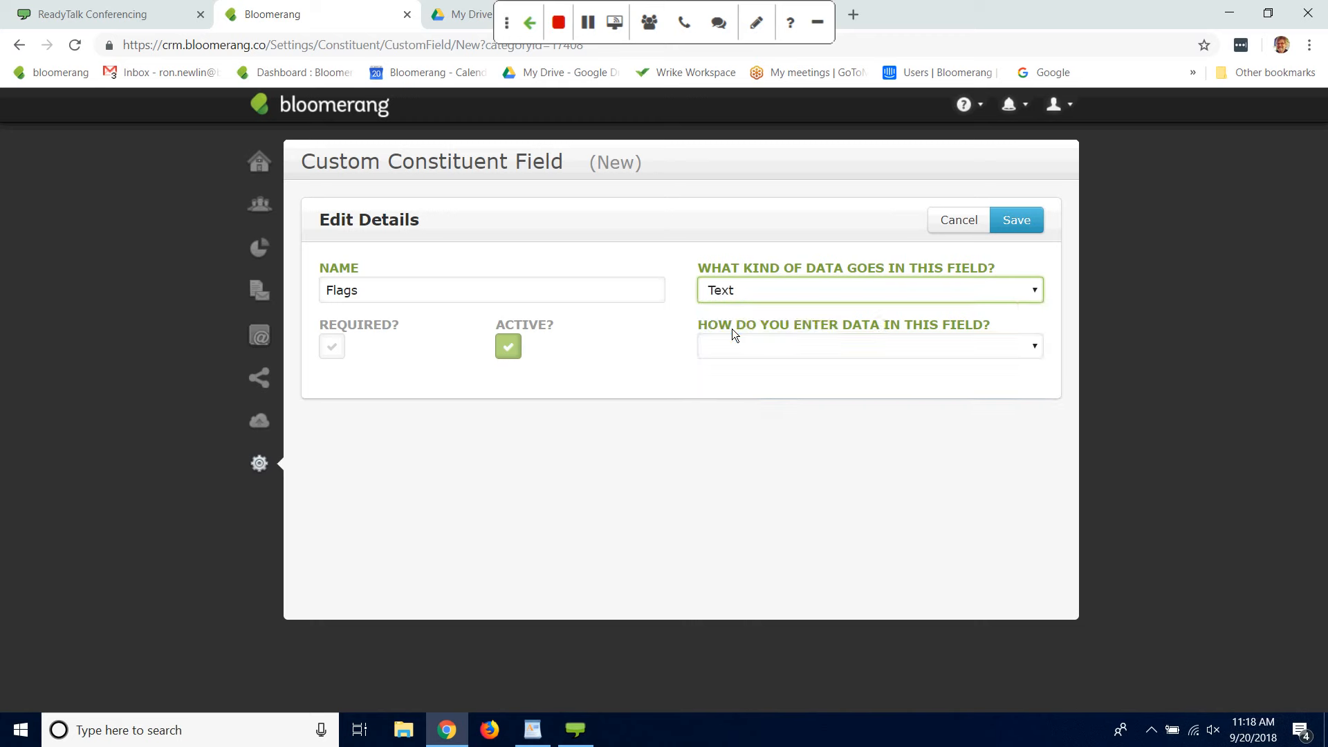
left_click(1036, 353)
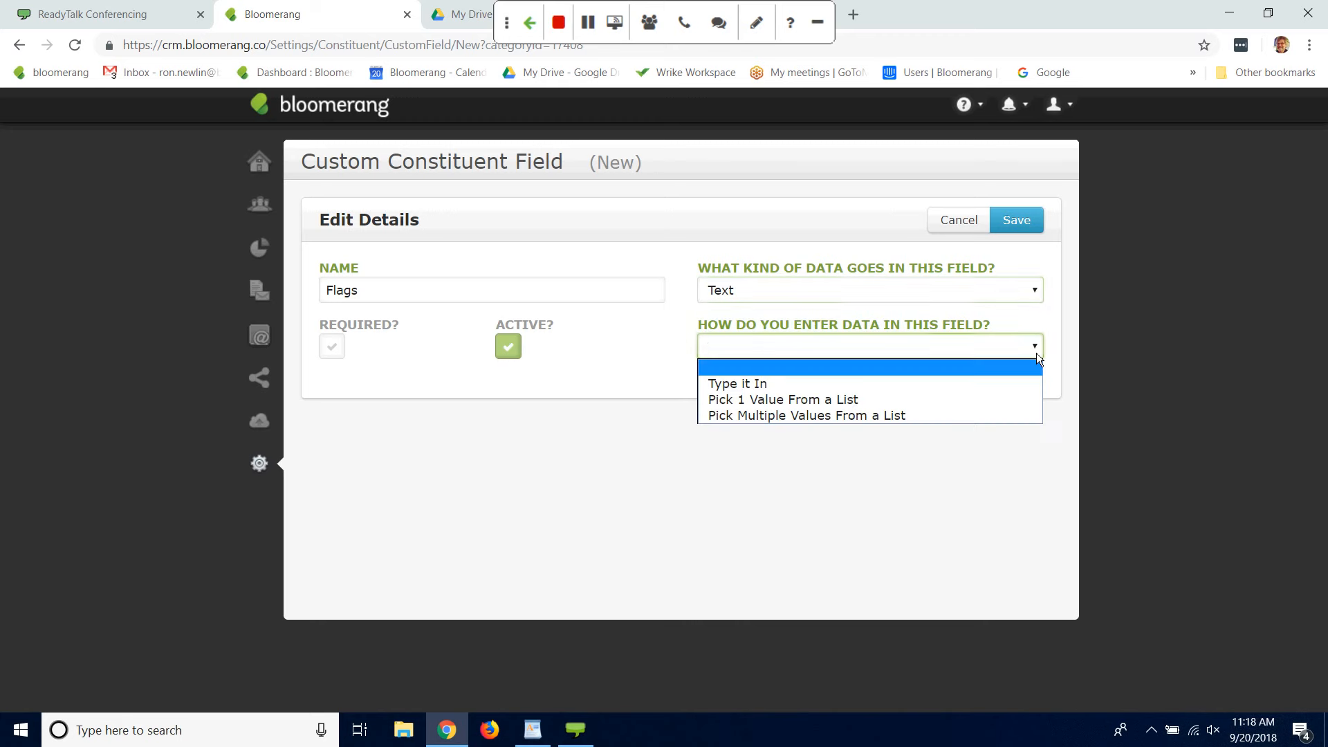
left_click(822, 417)
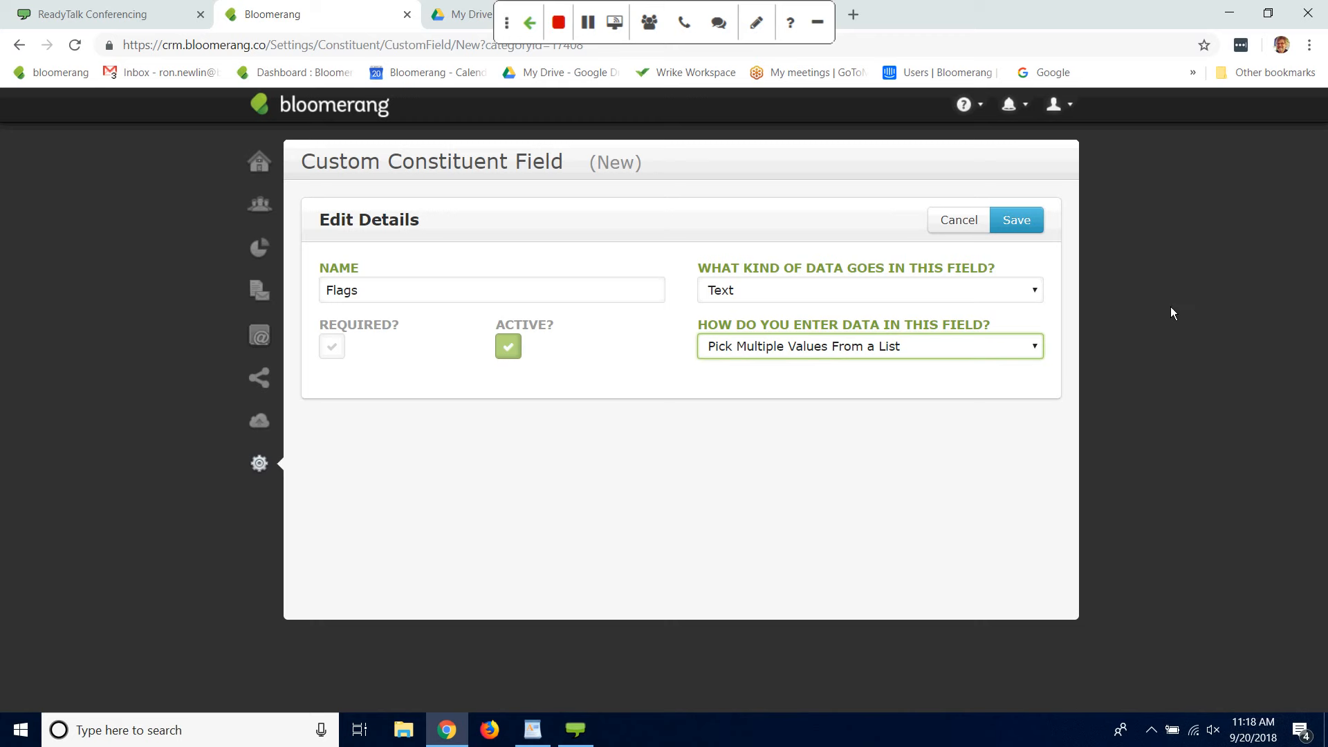
left_click(1028, 216)
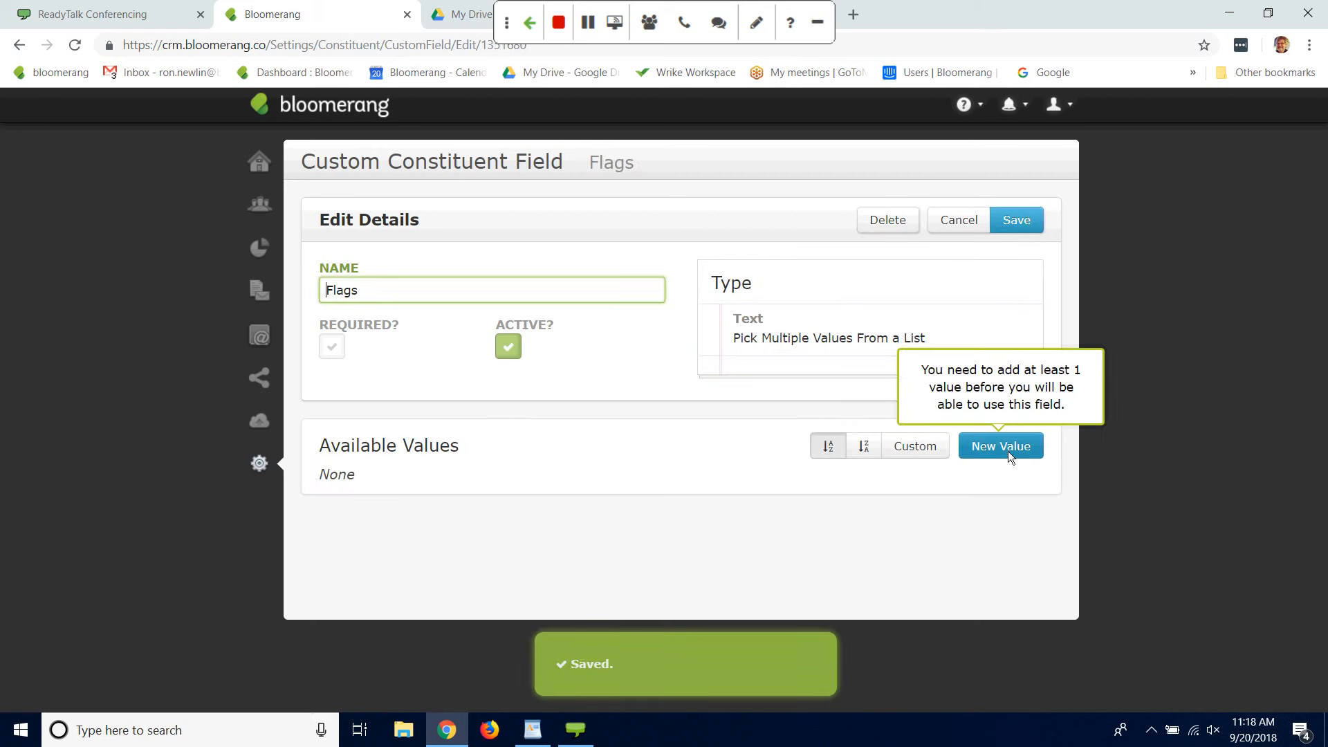
Step: Add Board Member and Volunteer as available values of the Flags field
left_click(1006, 447)
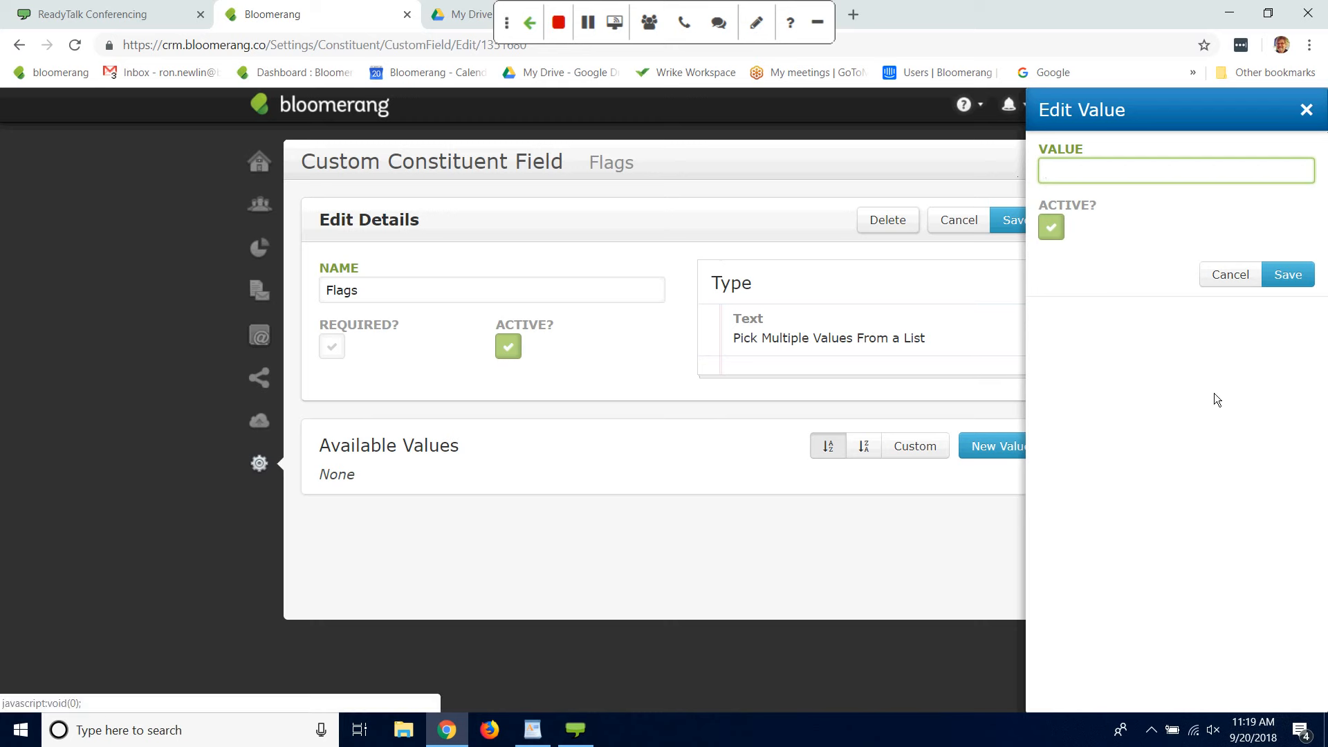
type("Board Member")
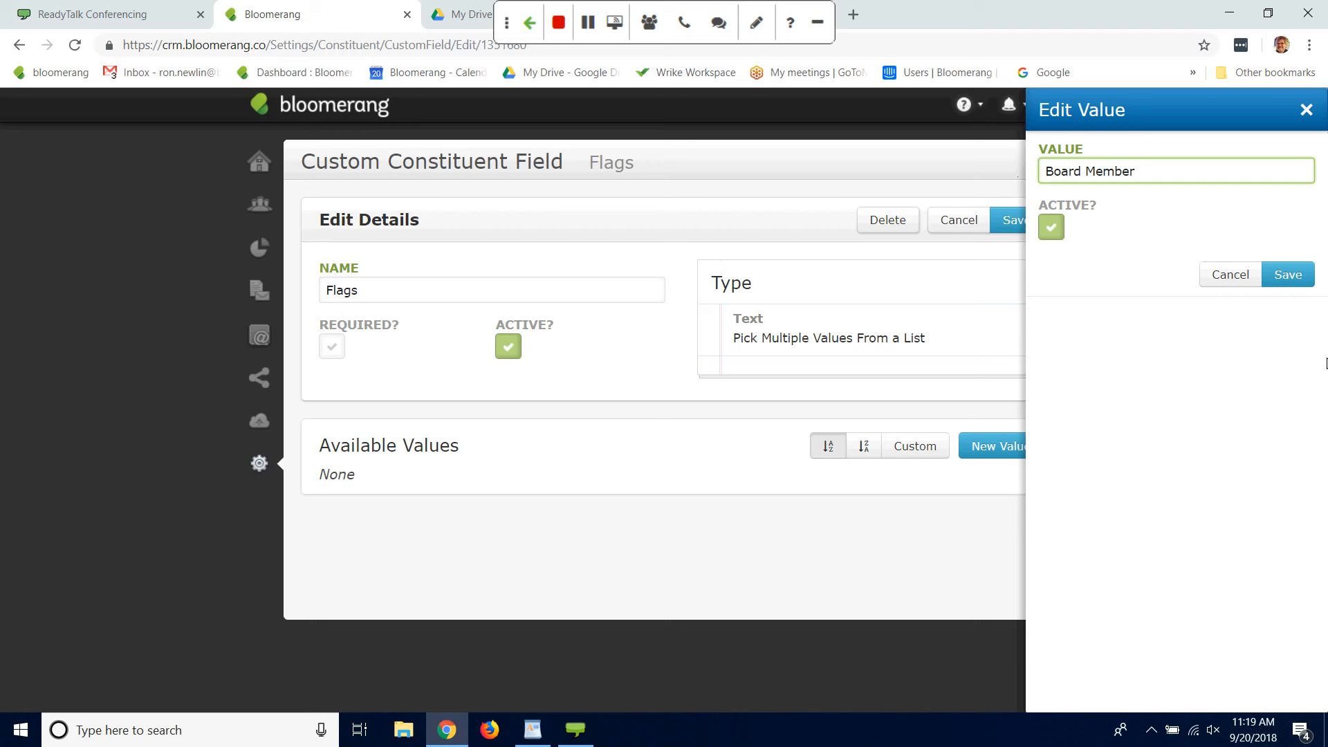
left_click(1273, 274)
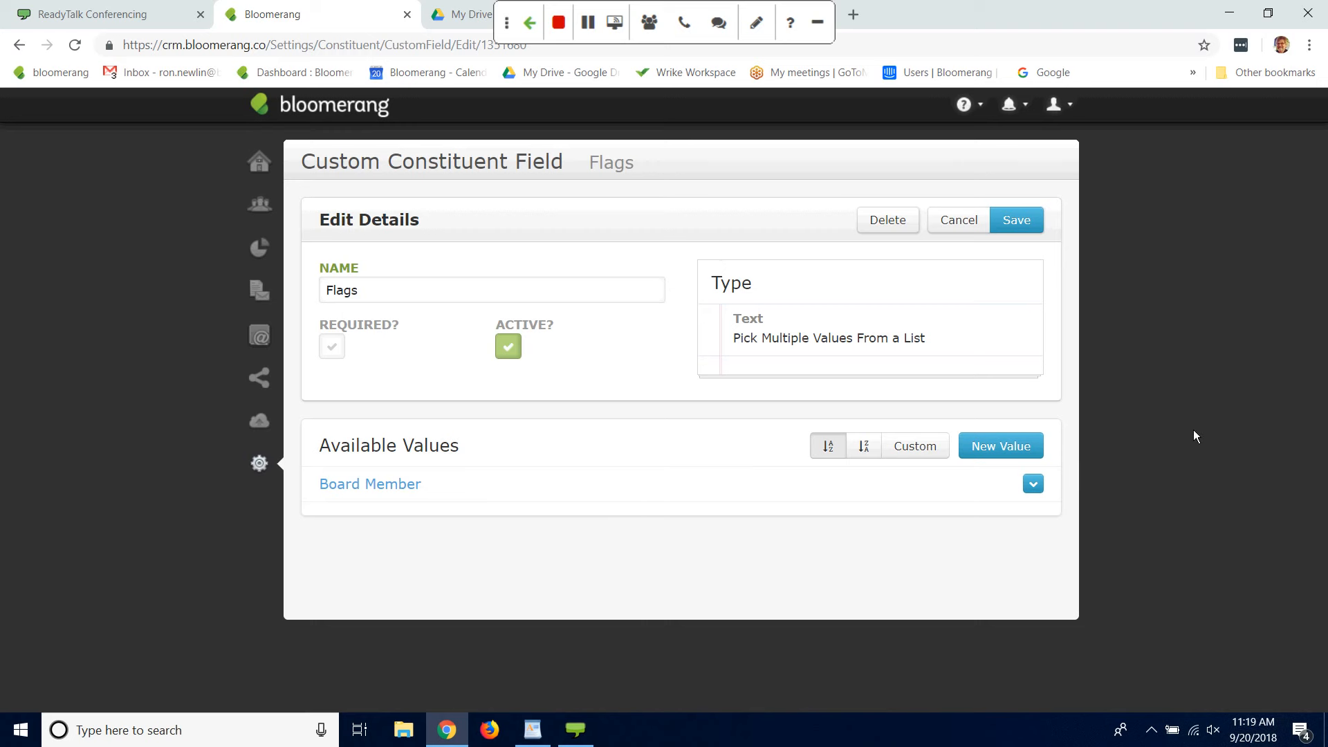
left_click(1009, 446)
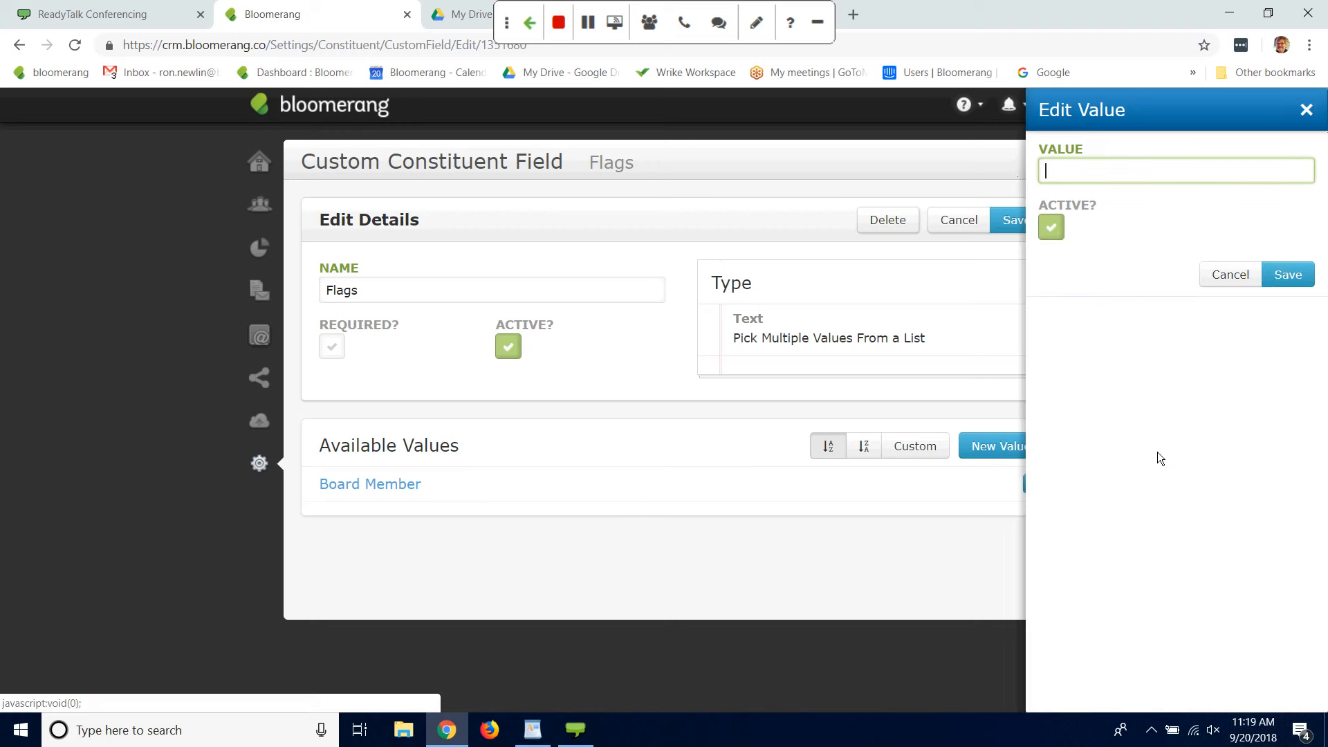
type("Volunteer")
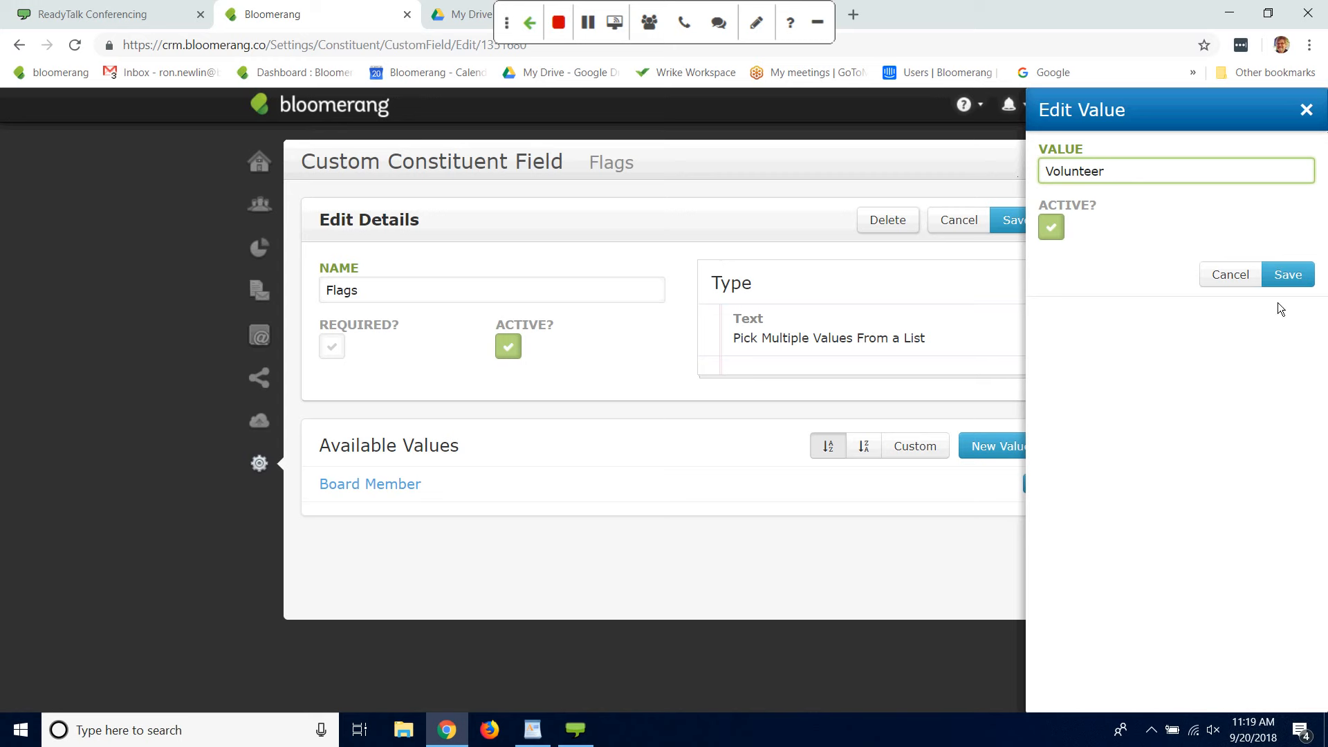
left_click(1281, 274)
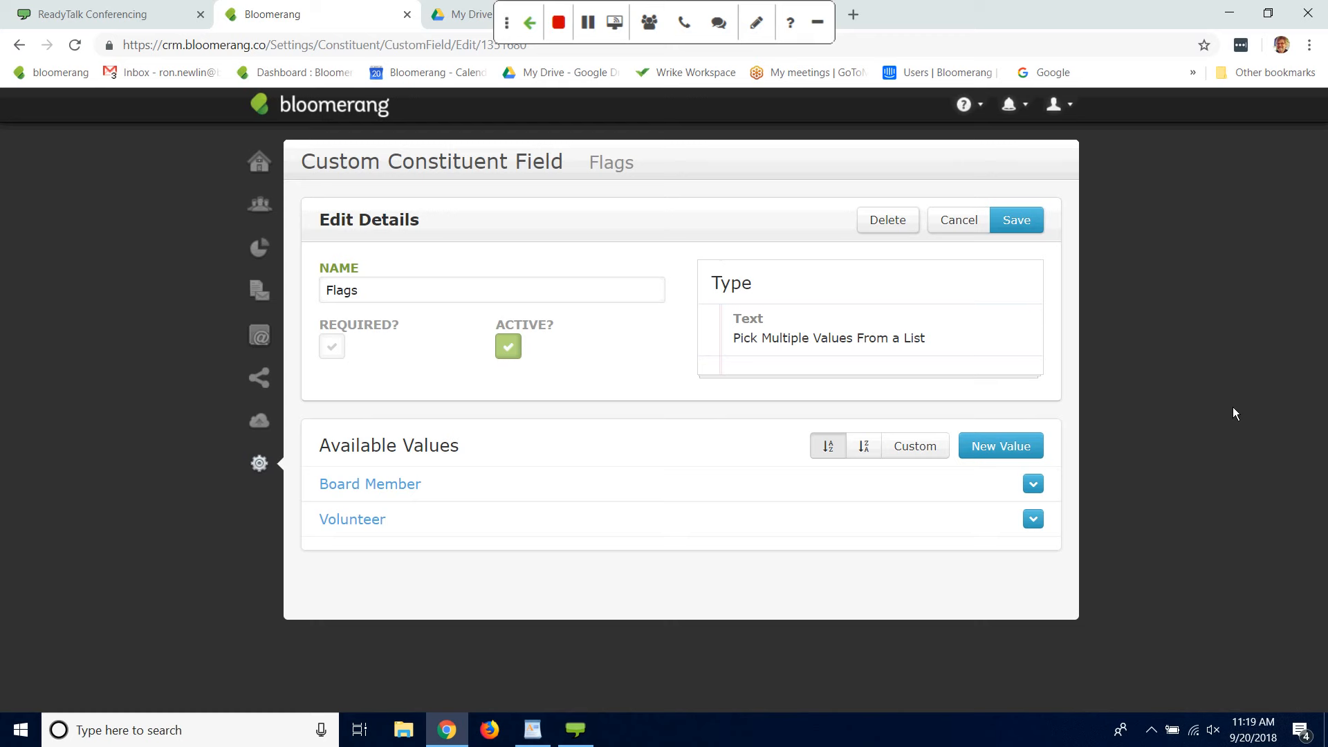
Step: Add Staff and Alumni as available values of the Flags field
left_click(1008, 440)
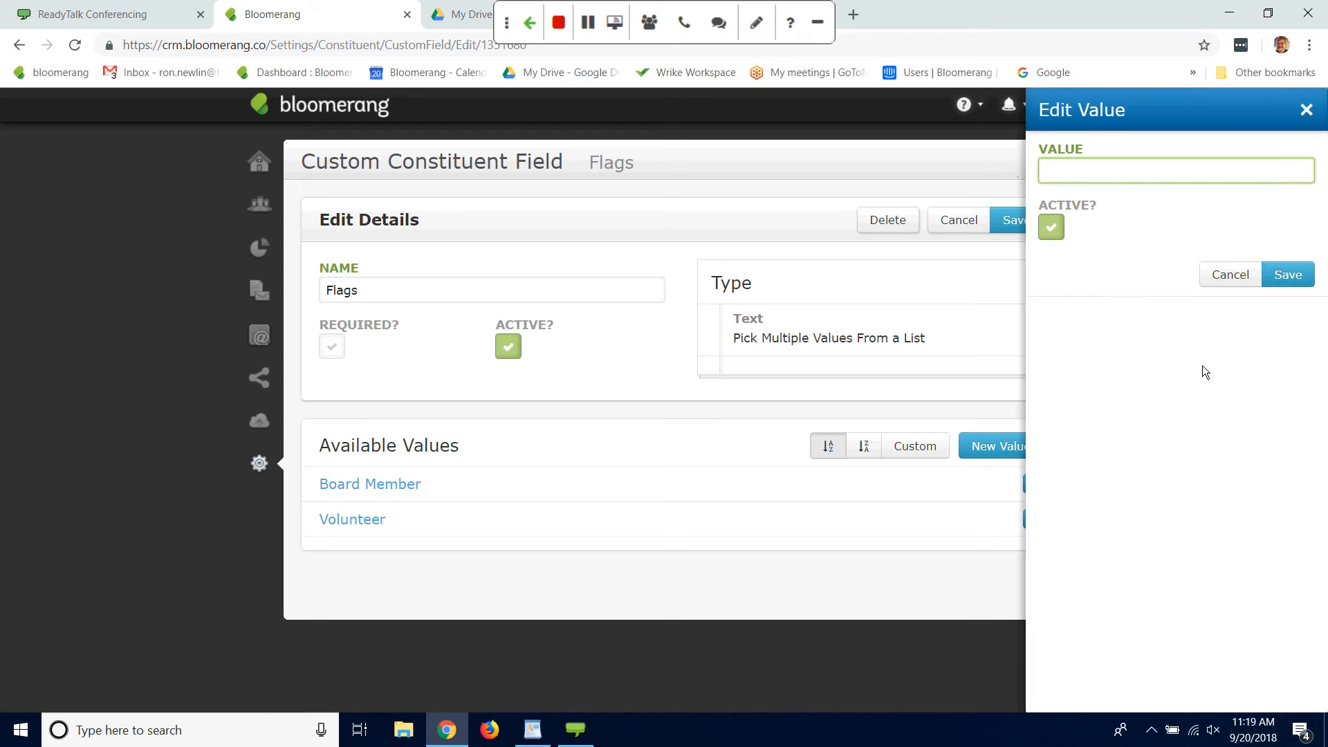
type("Staff")
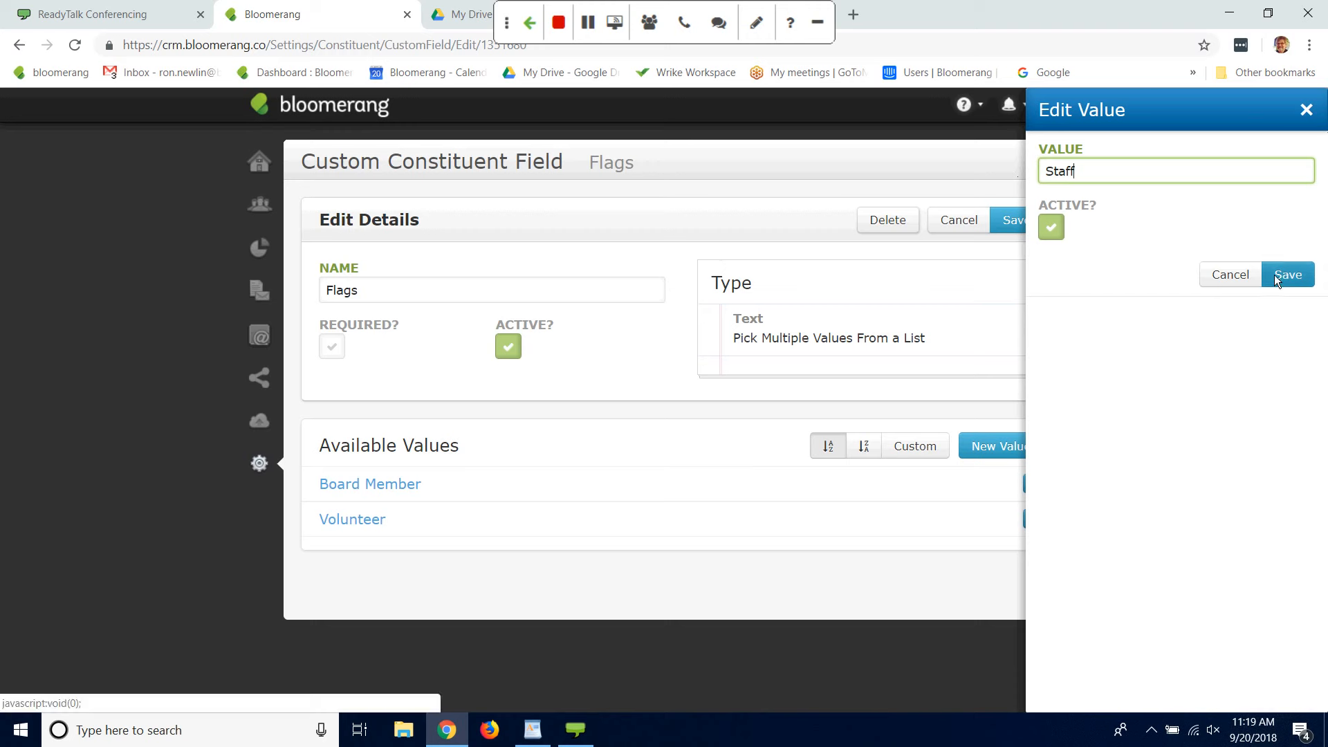
left_click(1274, 275)
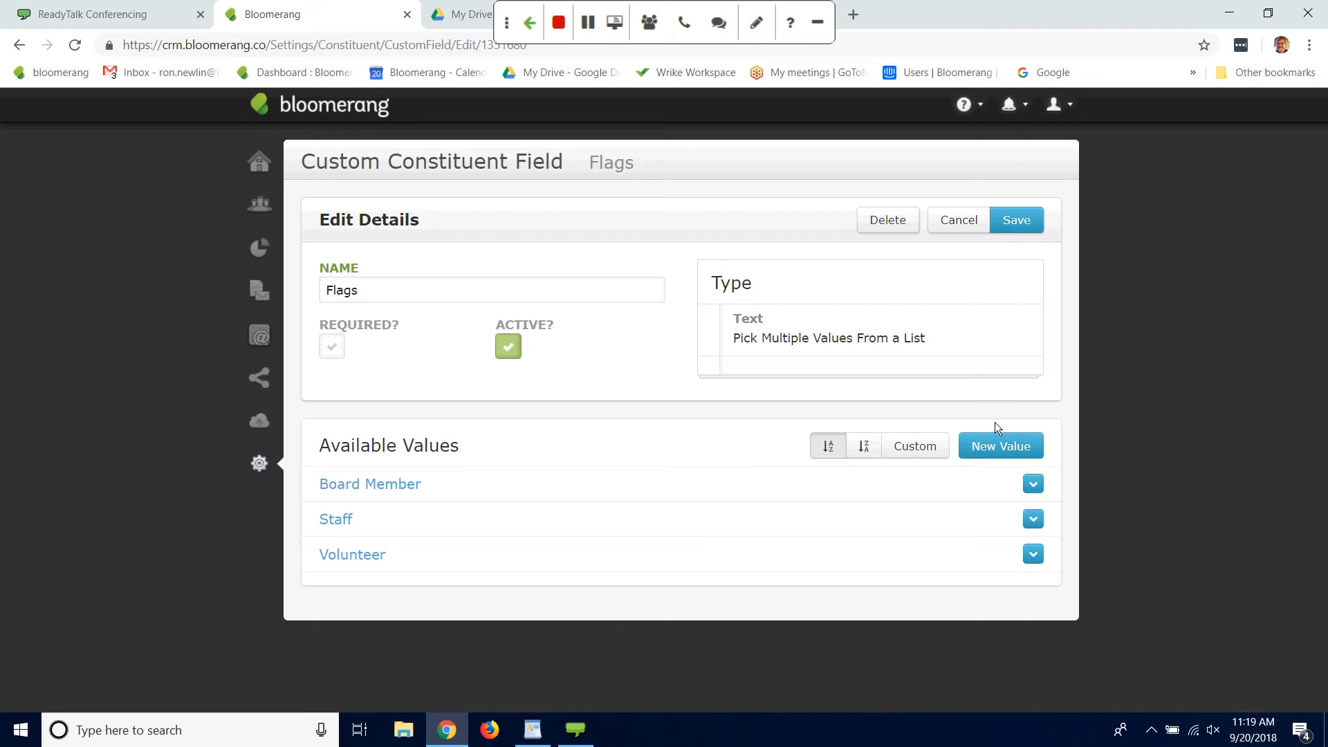
left_click(995, 447)
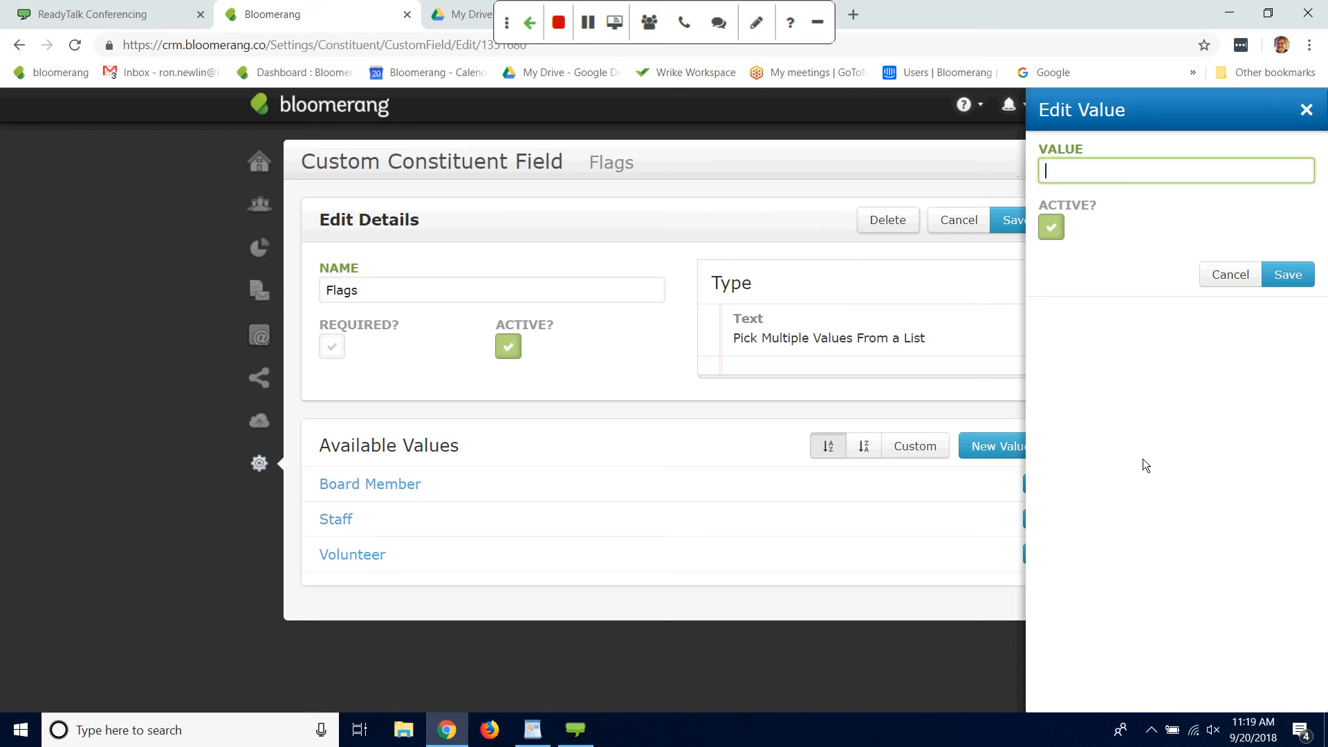
type("Alumni")
left_click(1288, 275)
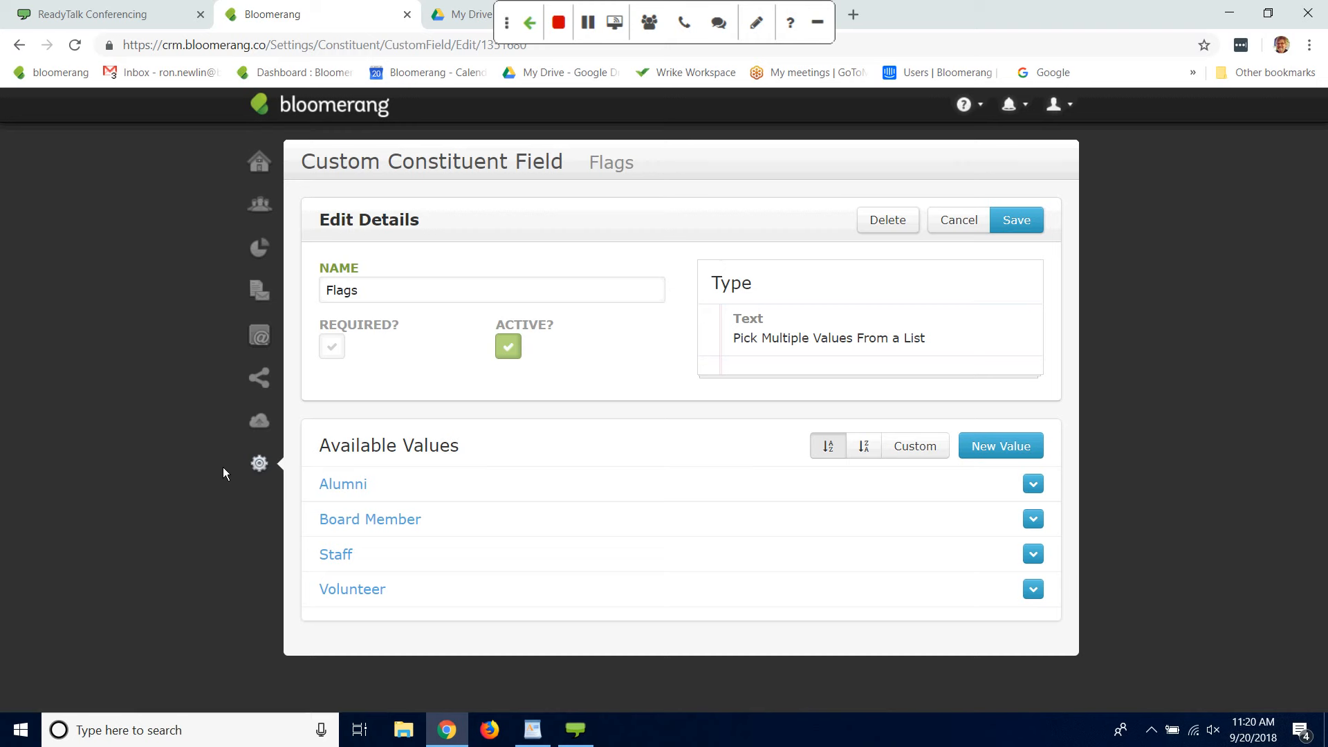
Step: Open the custom fields settings for transactions, view the details of the Number of Gala Tickets field and return to the list
left_click(260, 465)
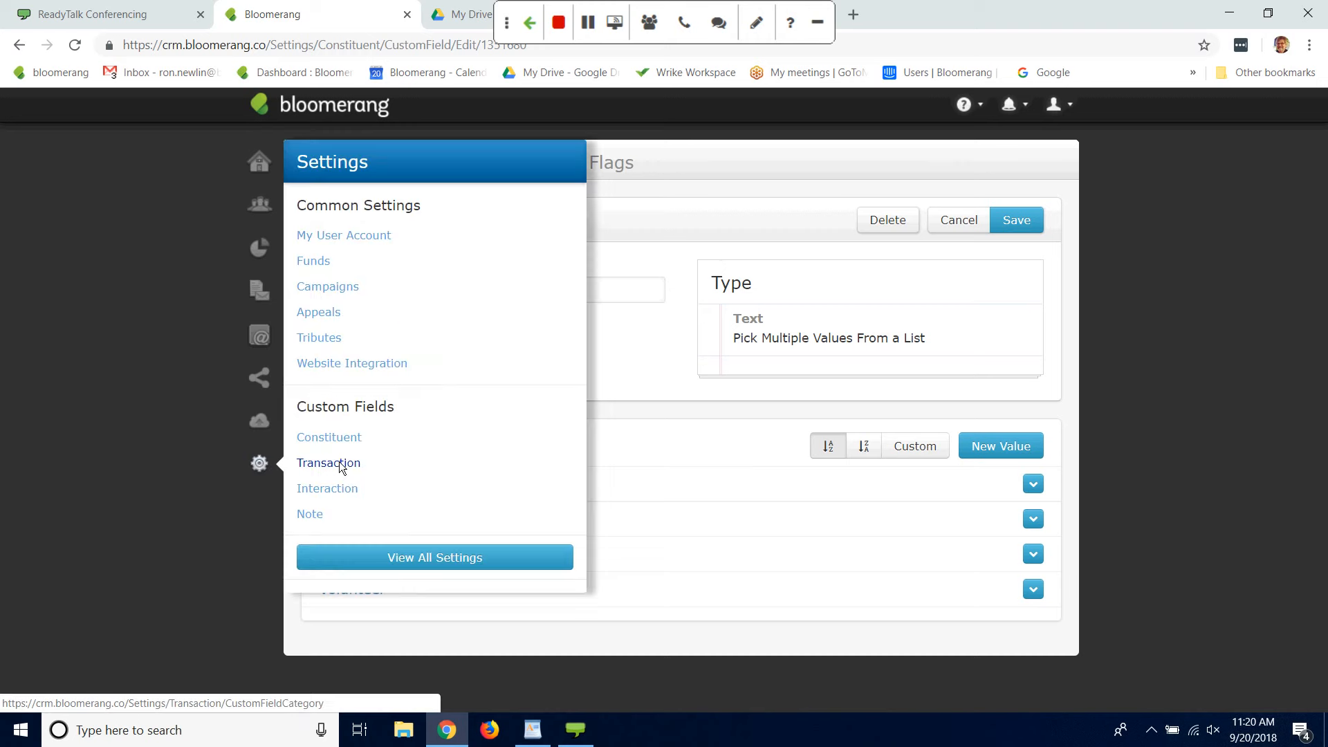
left_click(341, 465)
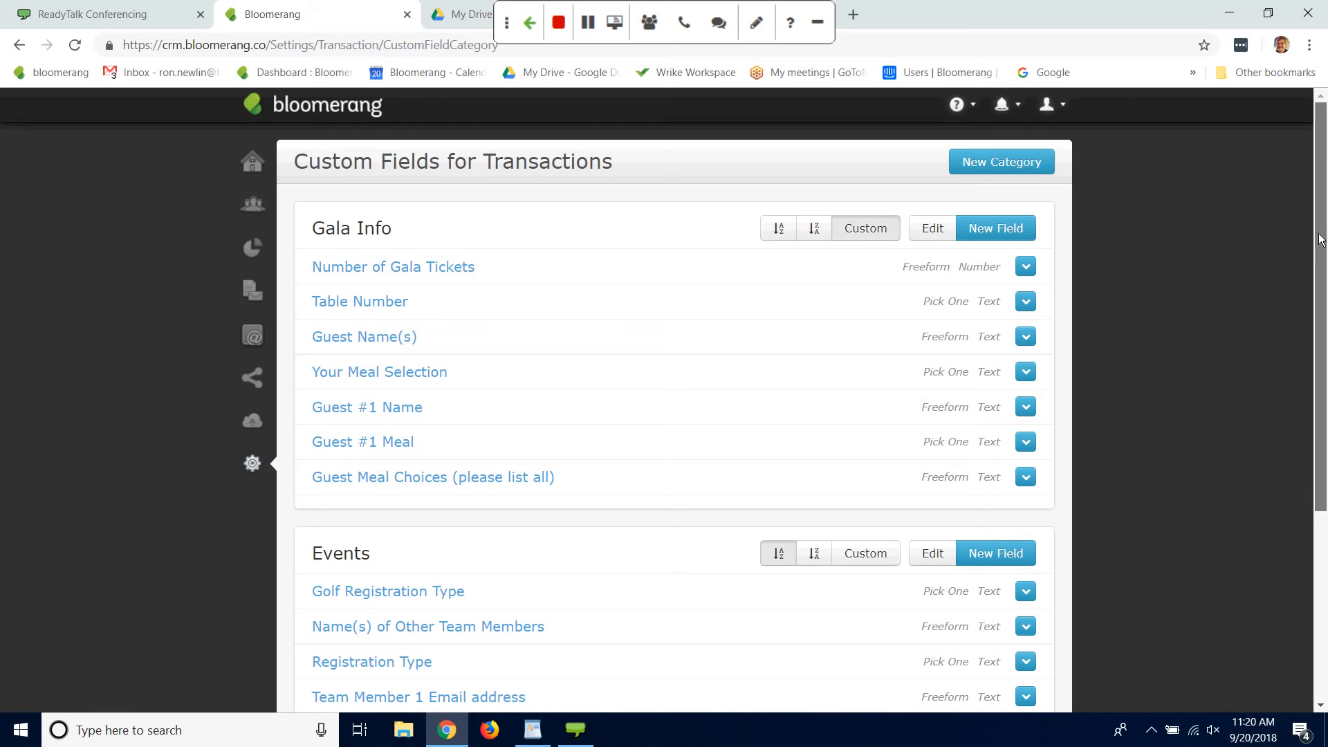
mouse_move(1314, 220)
left_mouse_down()
mouse_move(1315, 334)
mouse_move(1318, 212)
left_mouse_up()
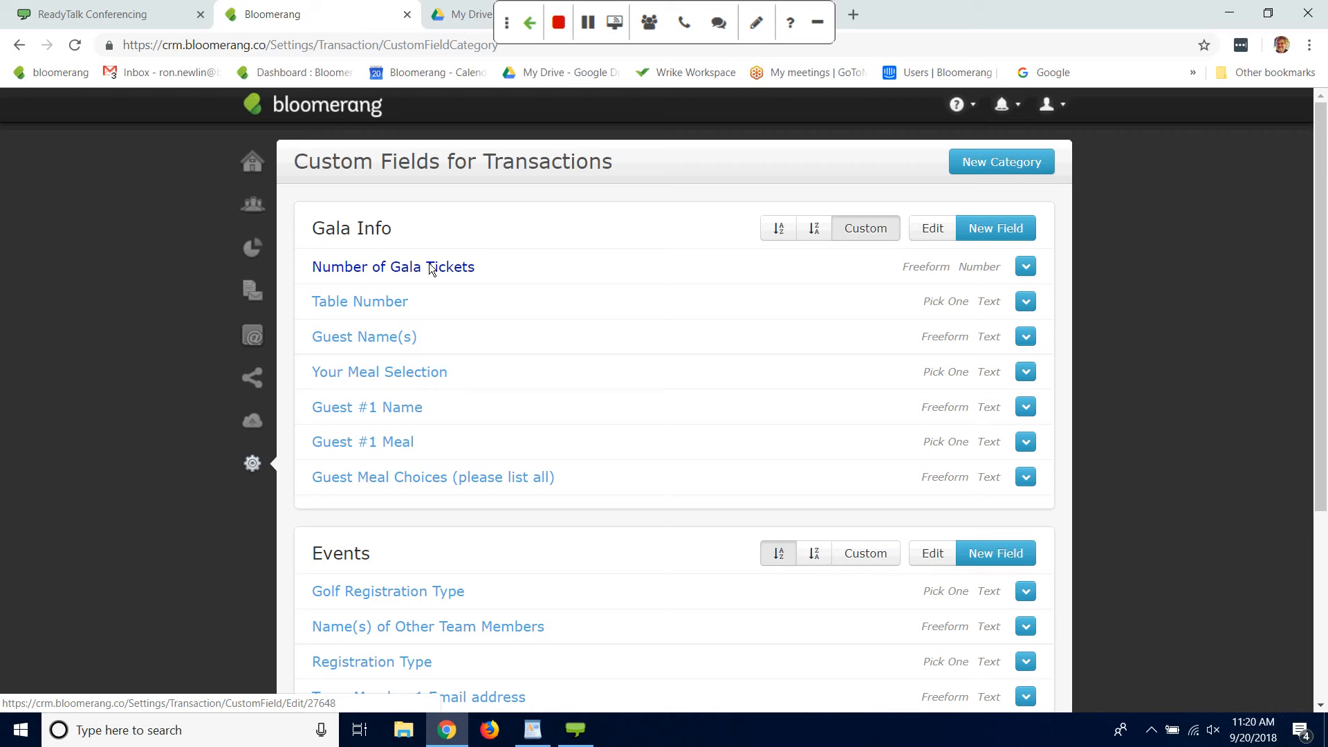
left_click(464, 273)
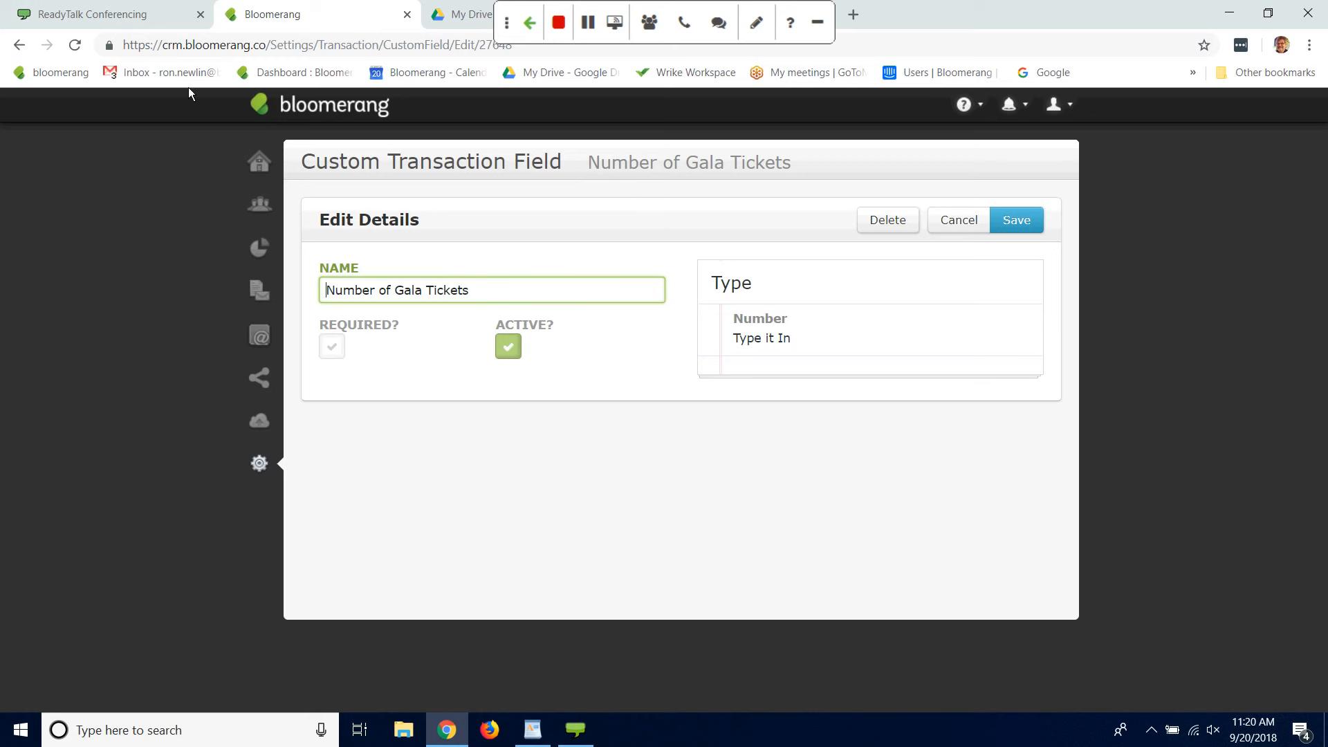
left_click(18, 46)
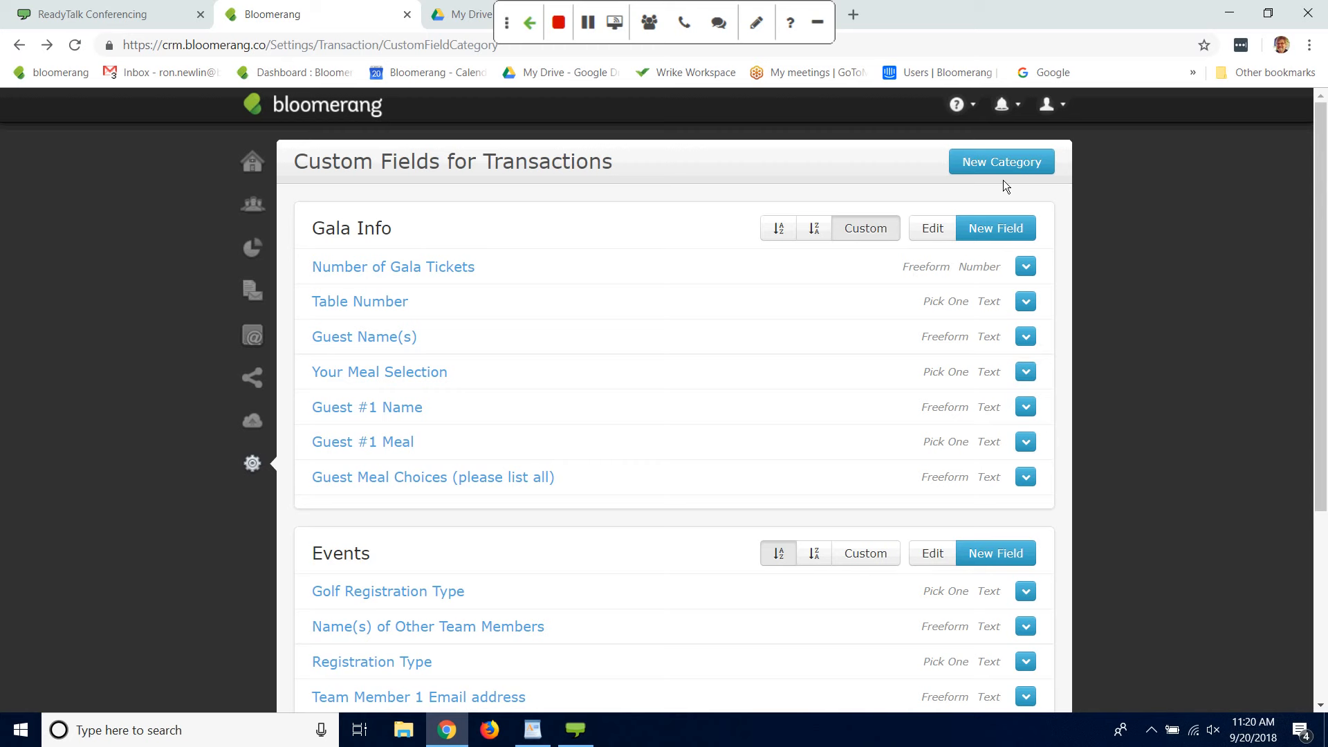
Step: Start a new custom transaction field in the Gala Info category and name it Guest #2 Name
left_click(995, 231)
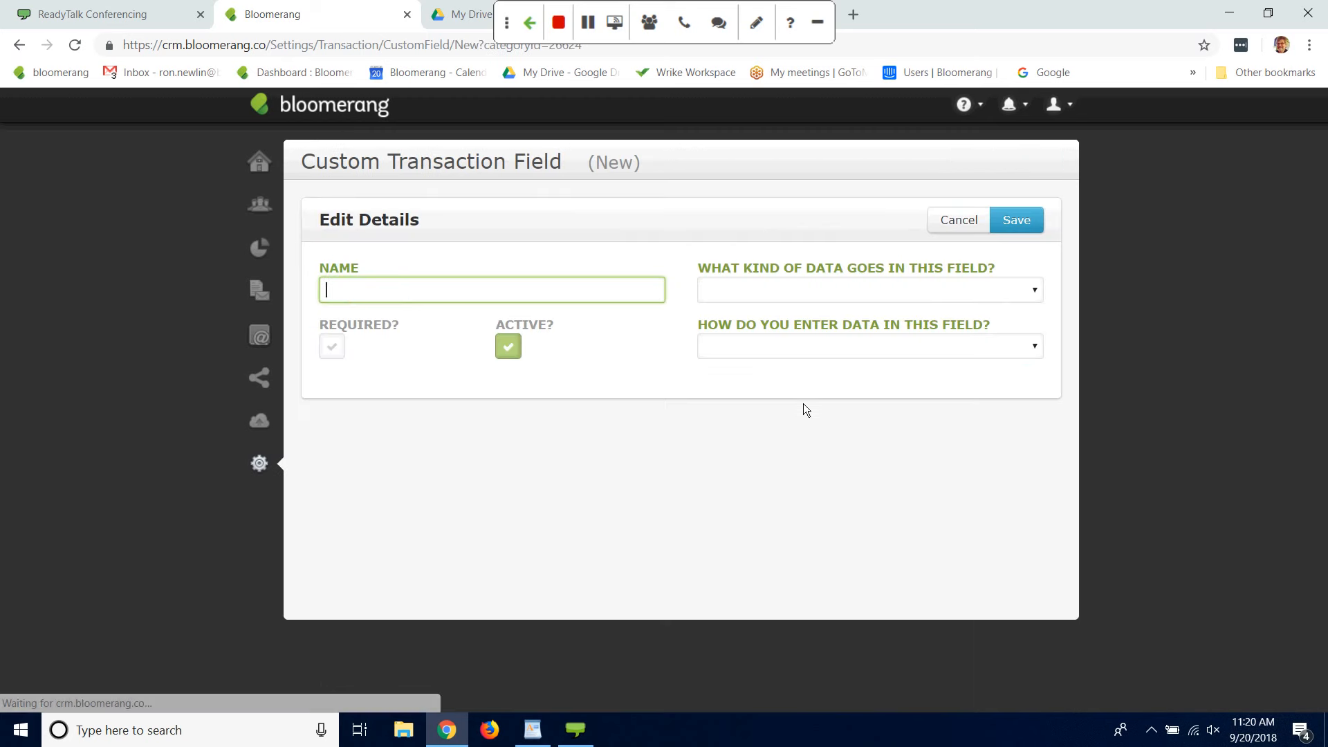
type("j")
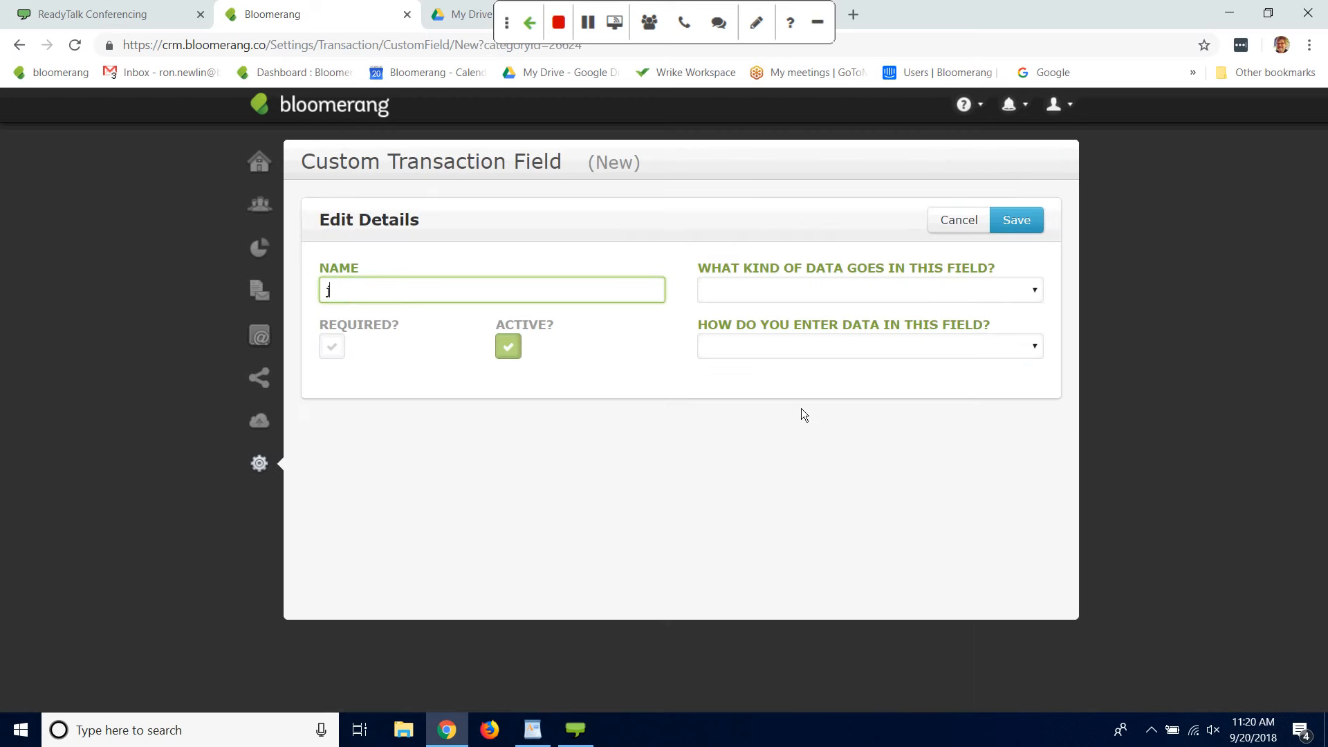
type("G")
key("BackSpace")
key("BackSpace")
type("Guest #2 Name")
Step: Set the new field to hold Text with the entry method Type it In, and save it
left_click(1036, 293)
left_click(762, 324)
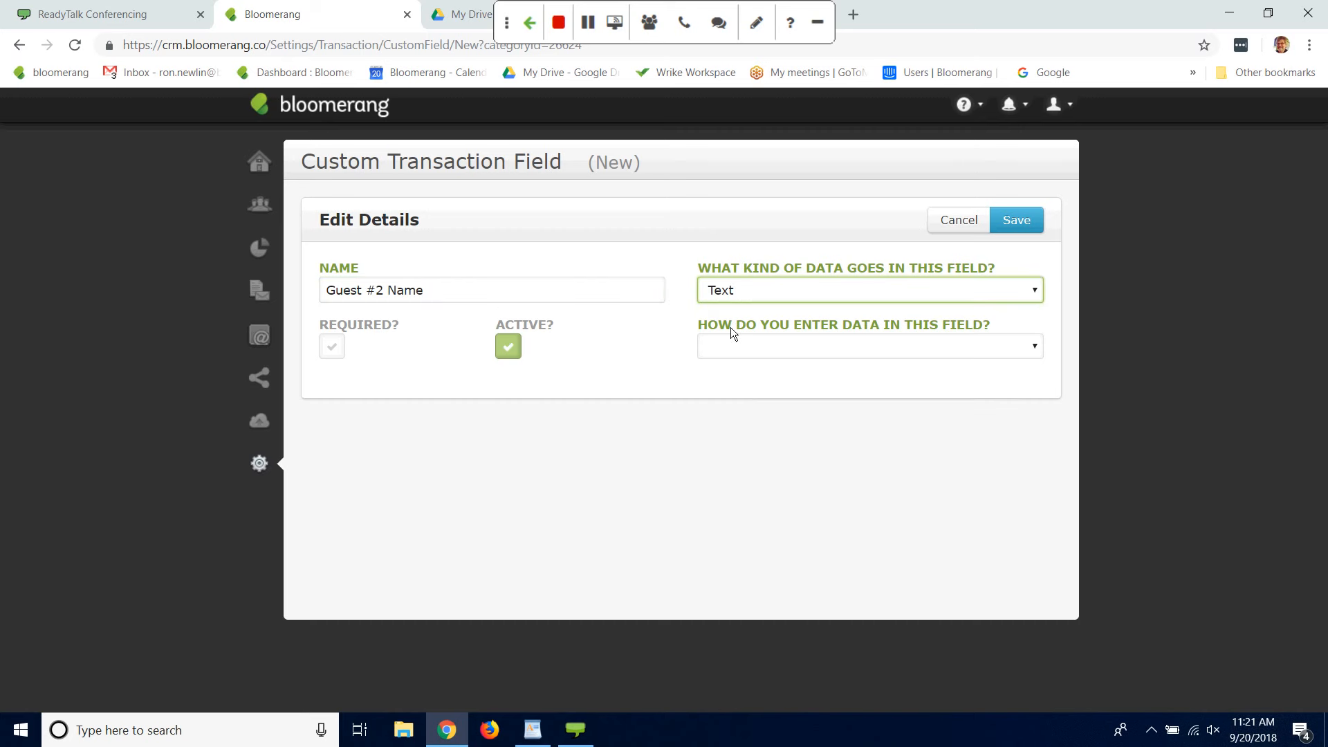
left_click(1035, 350)
left_click(761, 382)
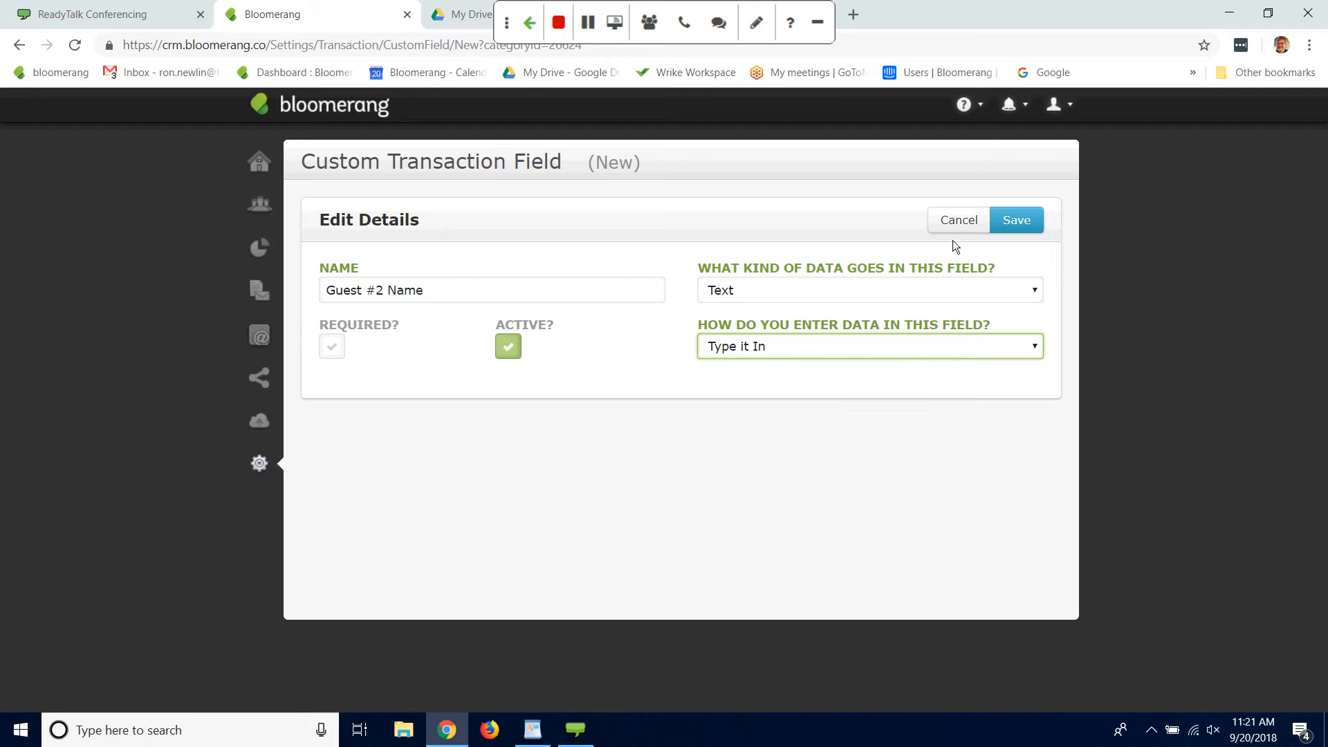
left_click(1018, 220)
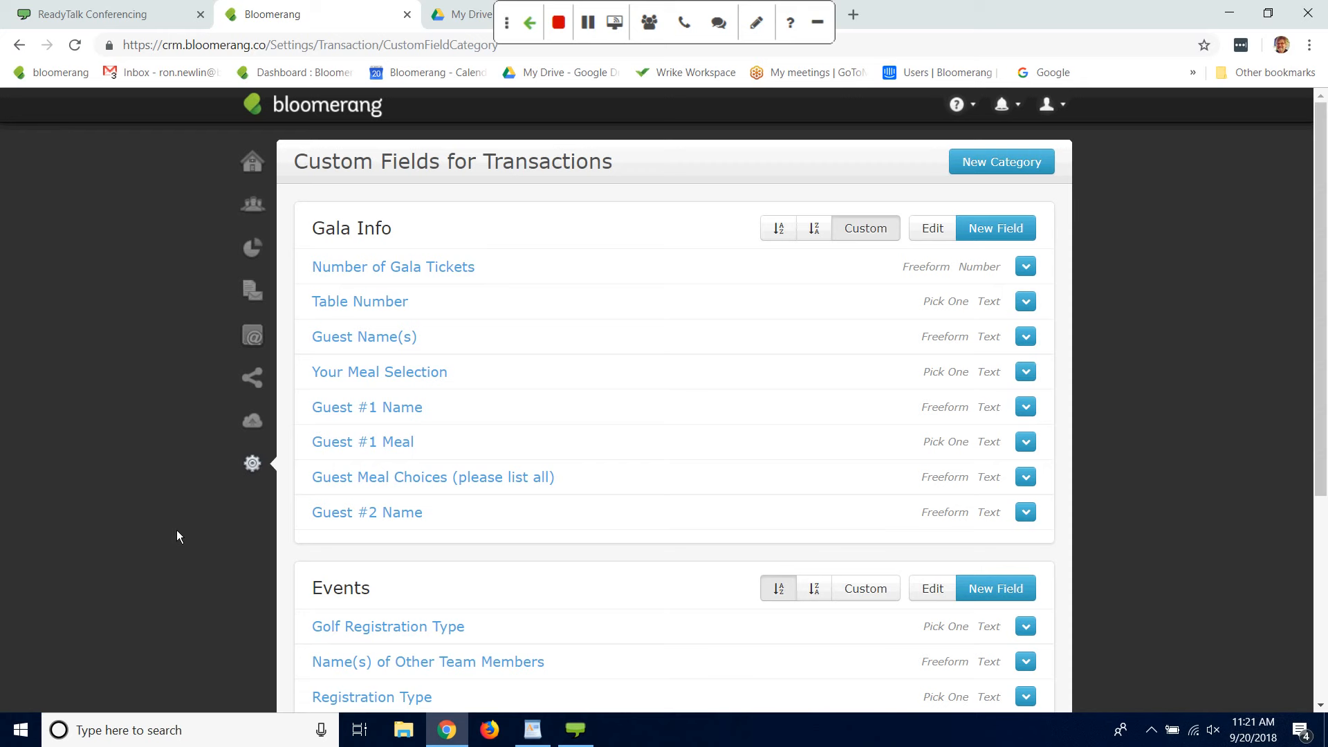
Step: Leave the custom fields, view all settings and open the list of transaction processors from the transaction settings
left_click(19, 45)
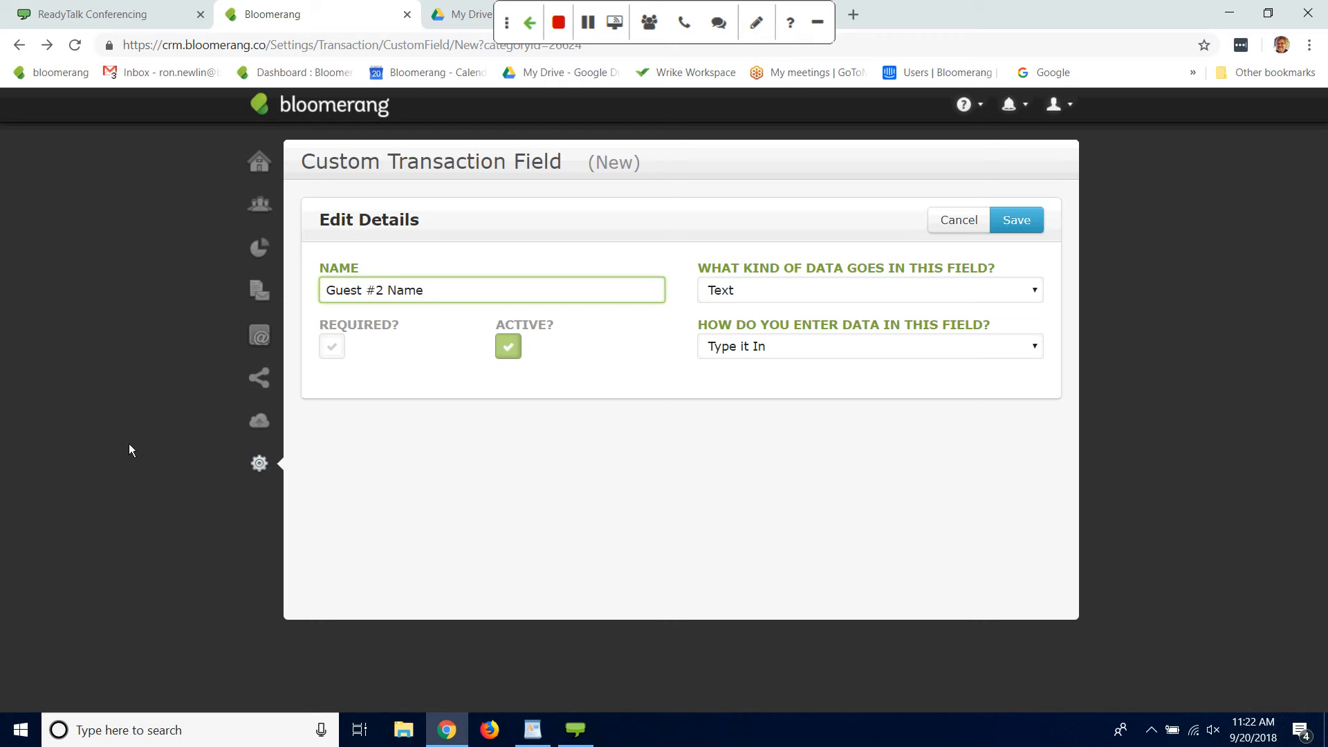
left_click(260, 464)
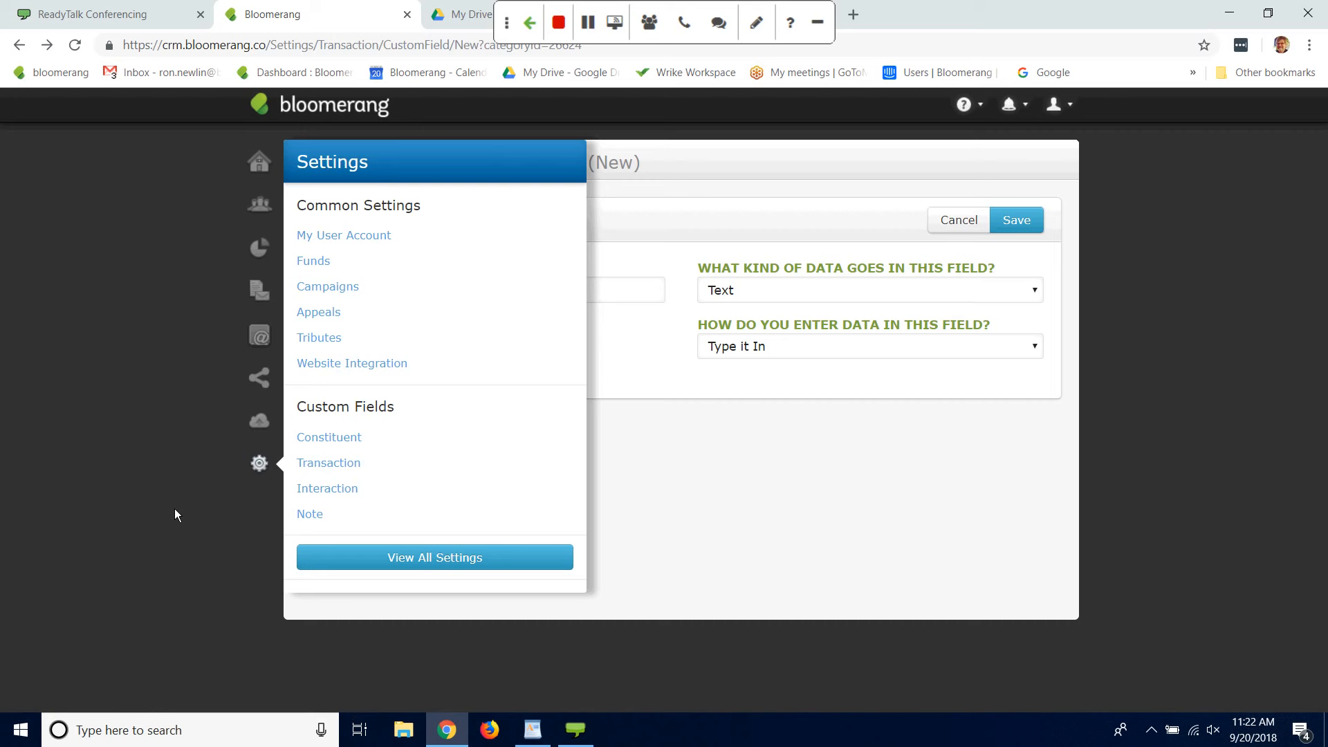
left_click(443, 559)
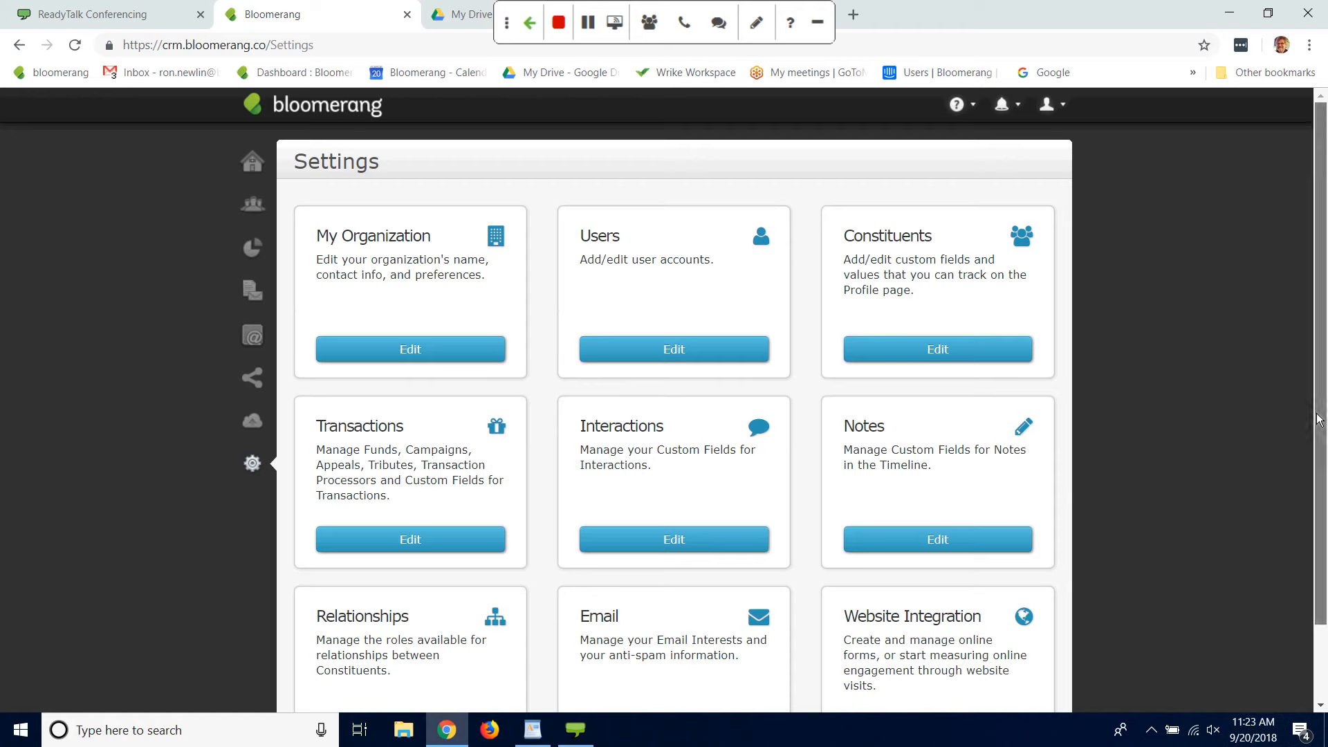
left_click_drag(1319, 419, 1217, 489)
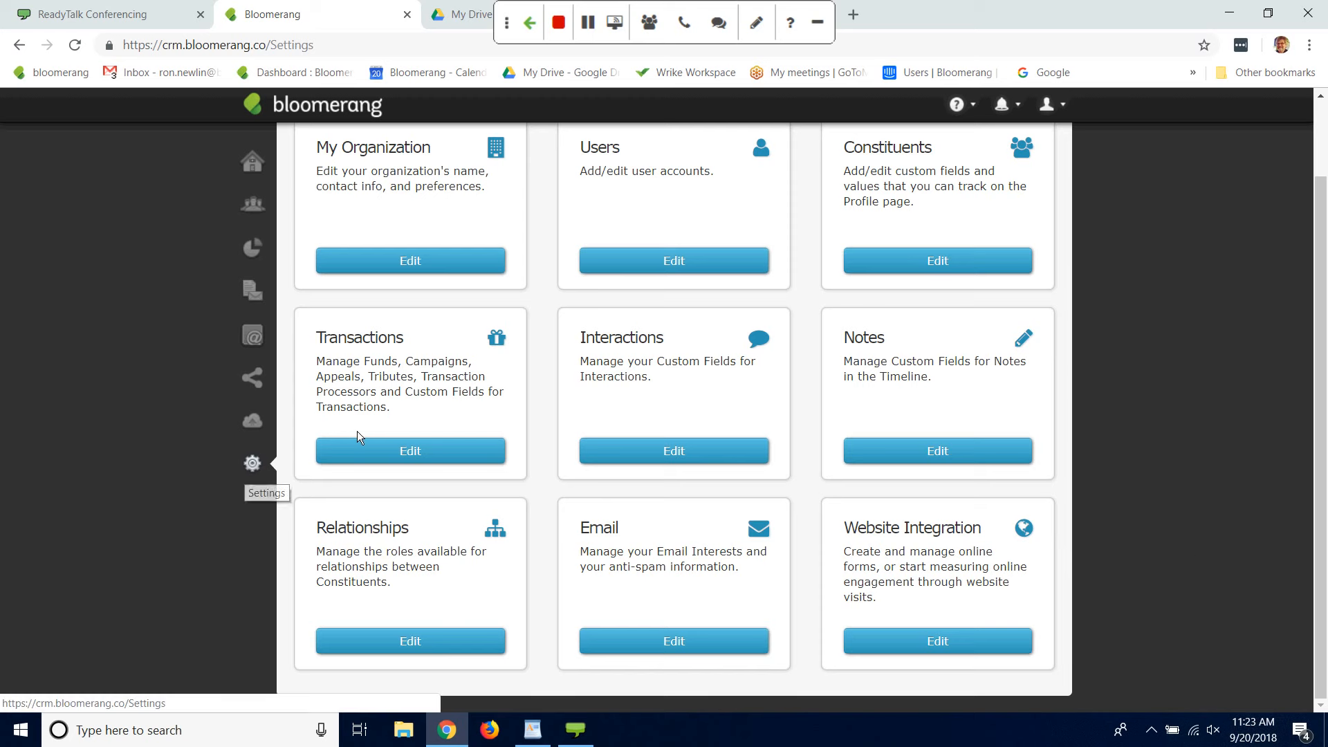
left_click(394, 453)
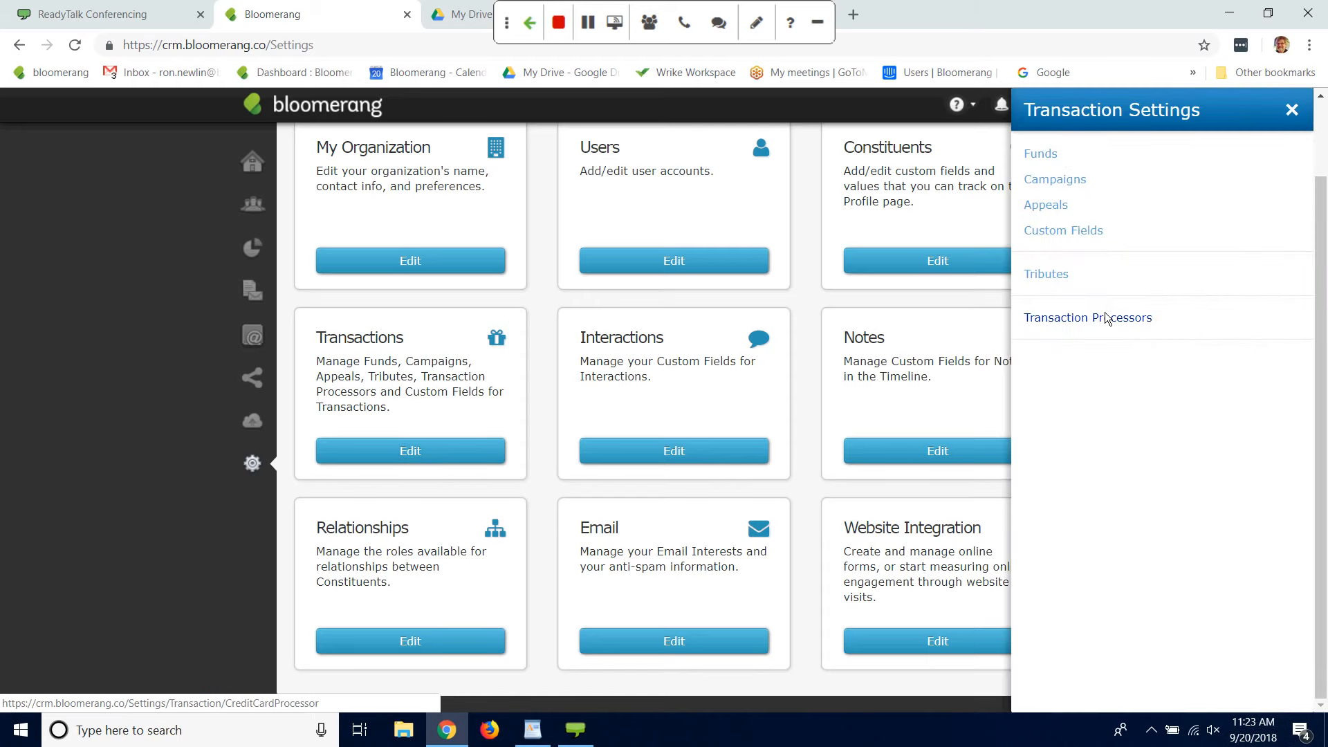
left_click(1106, 317)
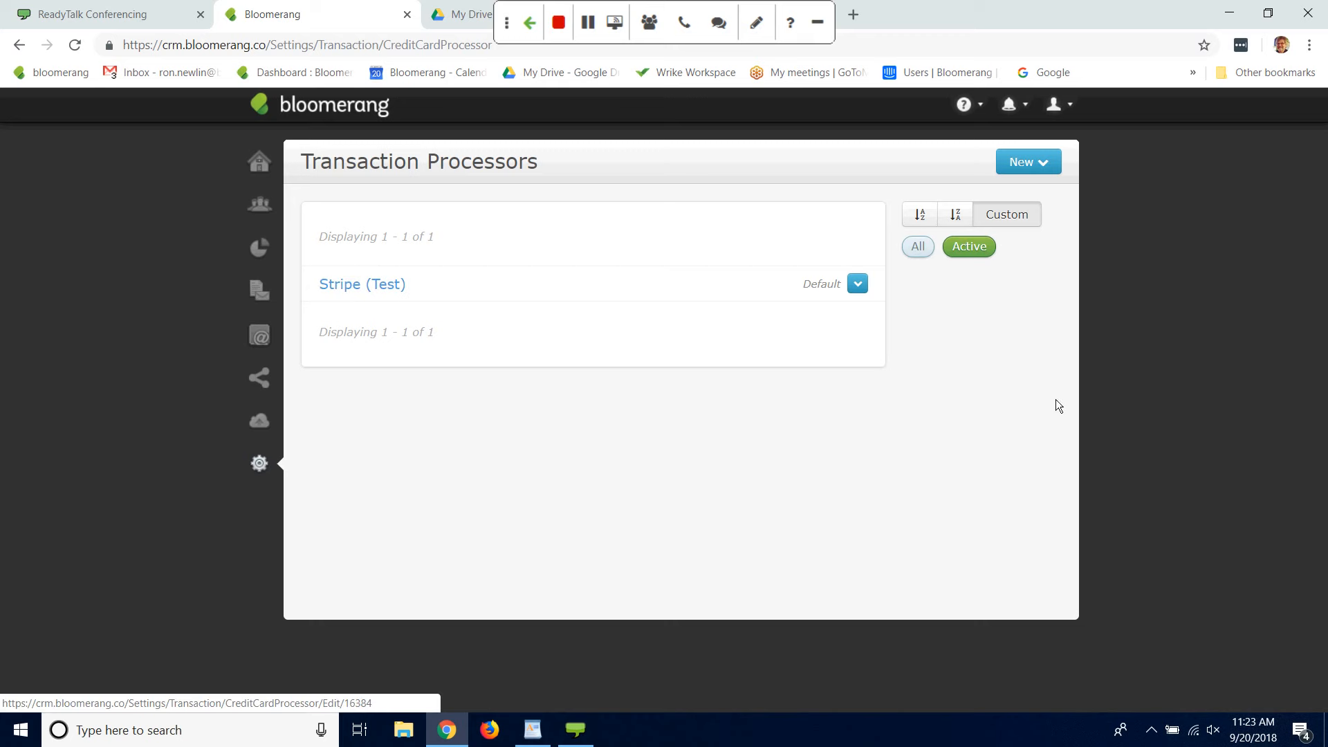
Step: Start a new Authorize.Net processor and follow its sign-up link to the Moolah online application
left_click(1041, 163)
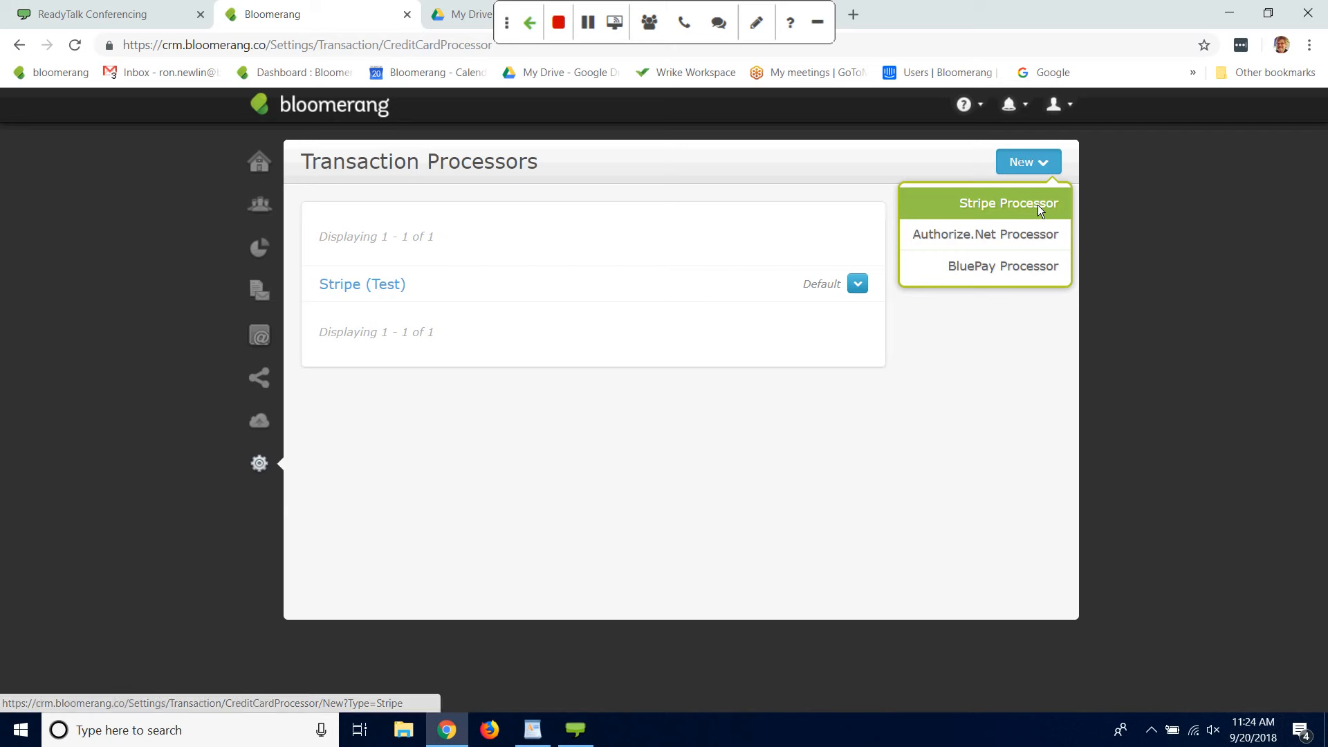
left_click(1021, 236)
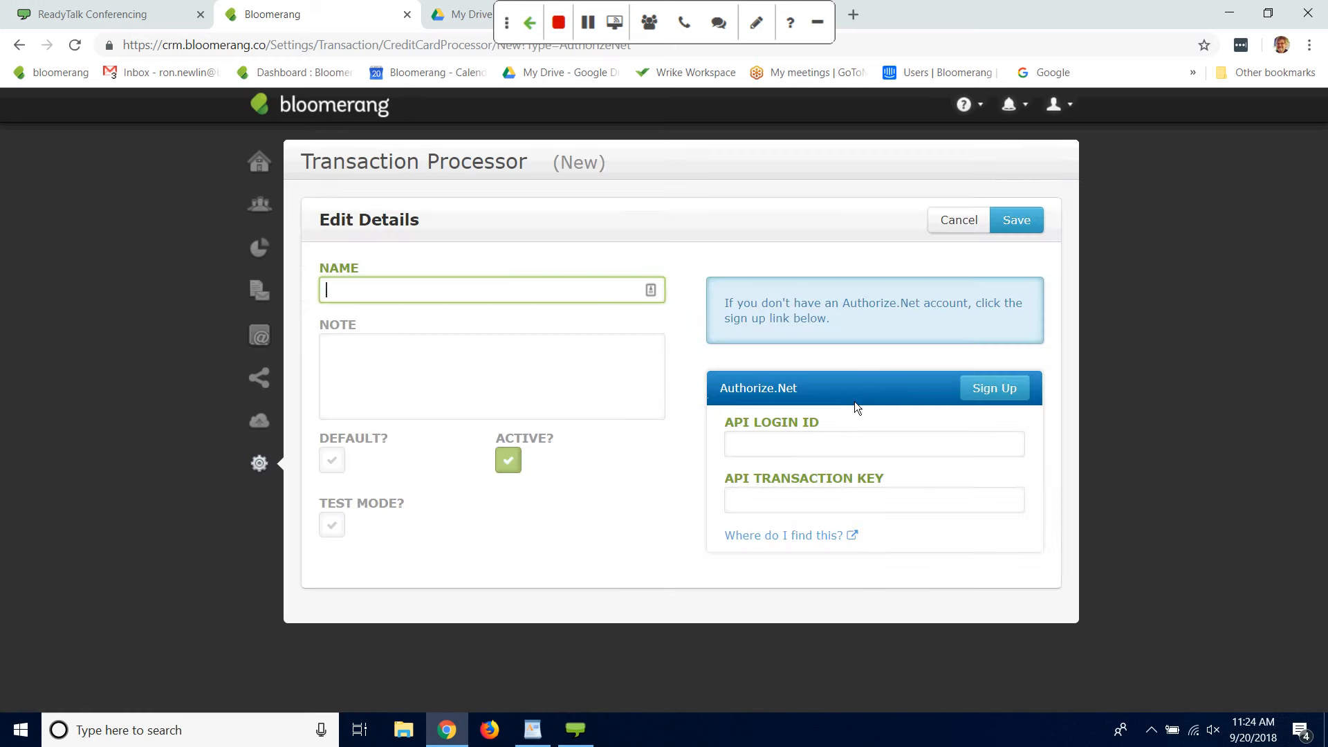
left_click(994, 387)
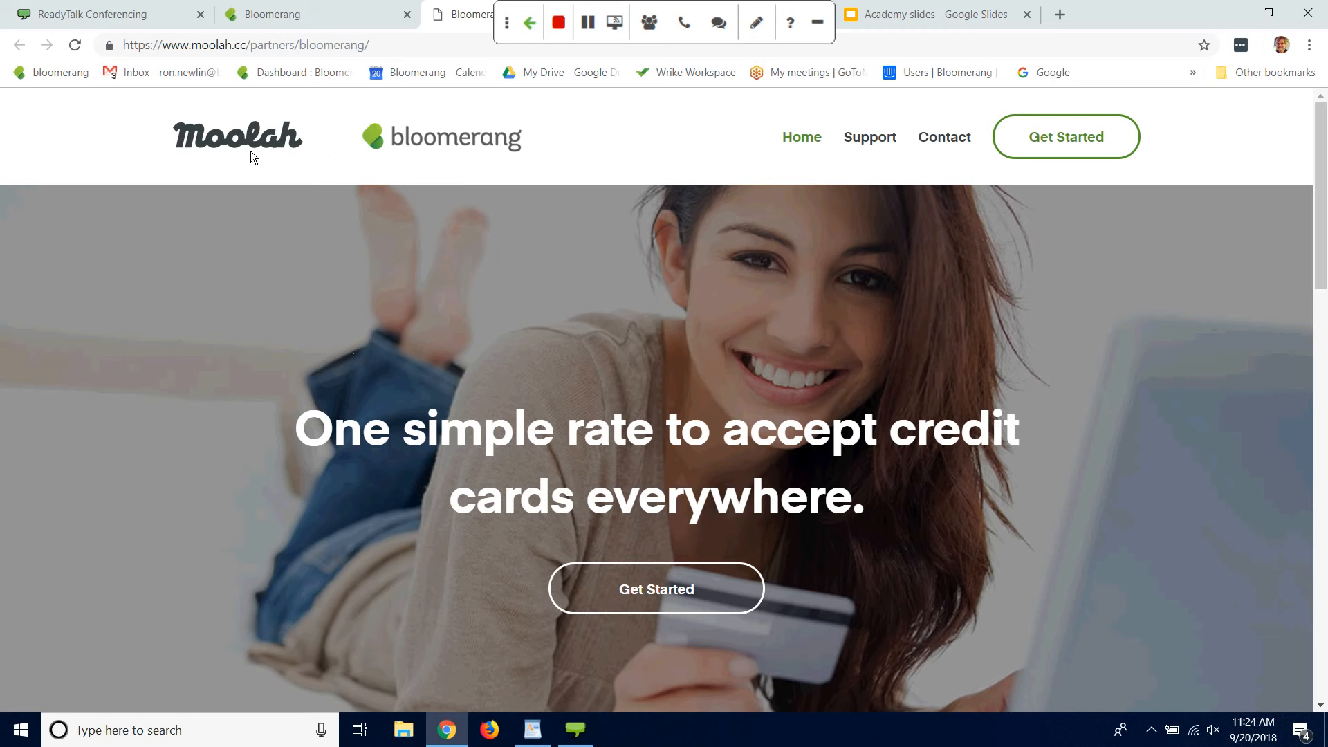
left_click(1087, 136)
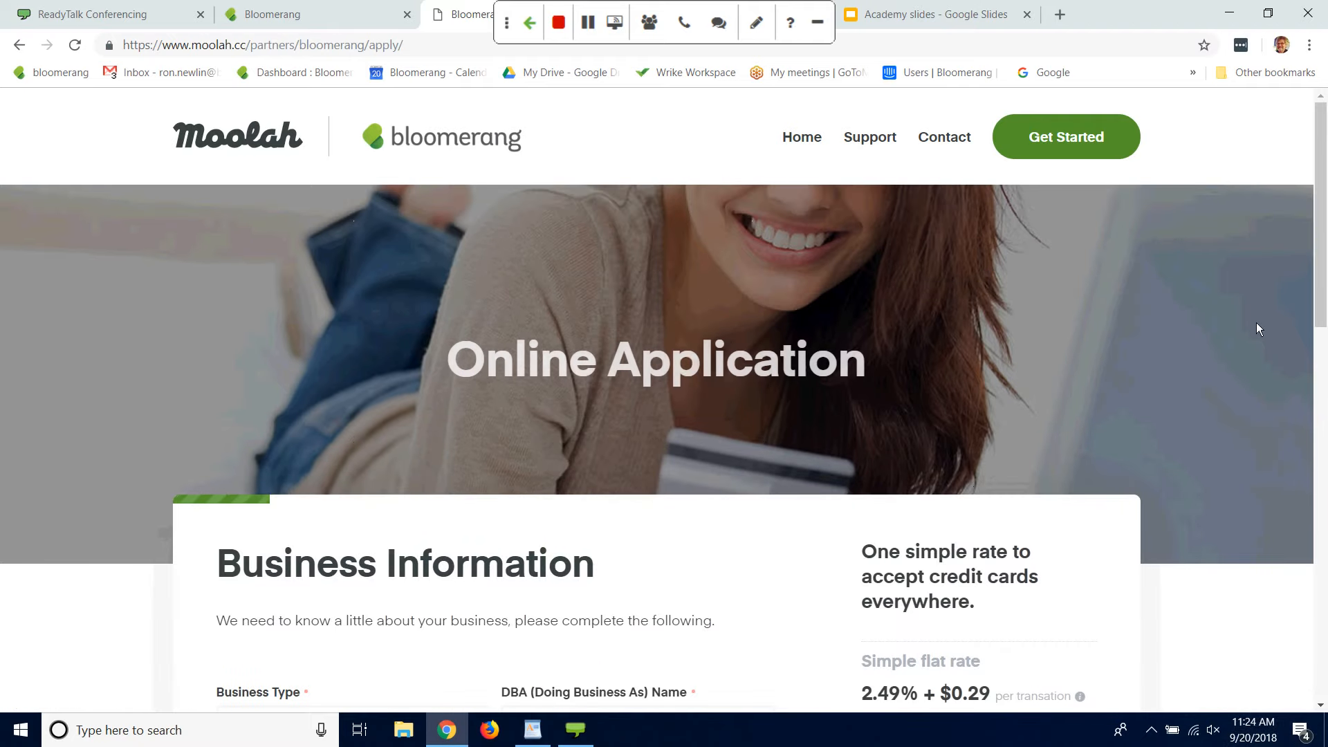
Step: Examine the Business Information fields and flat-rate details of the Moolah online application
scroll(1317, 358, "down", 3)
scroll(1317, 357, "down", 4)
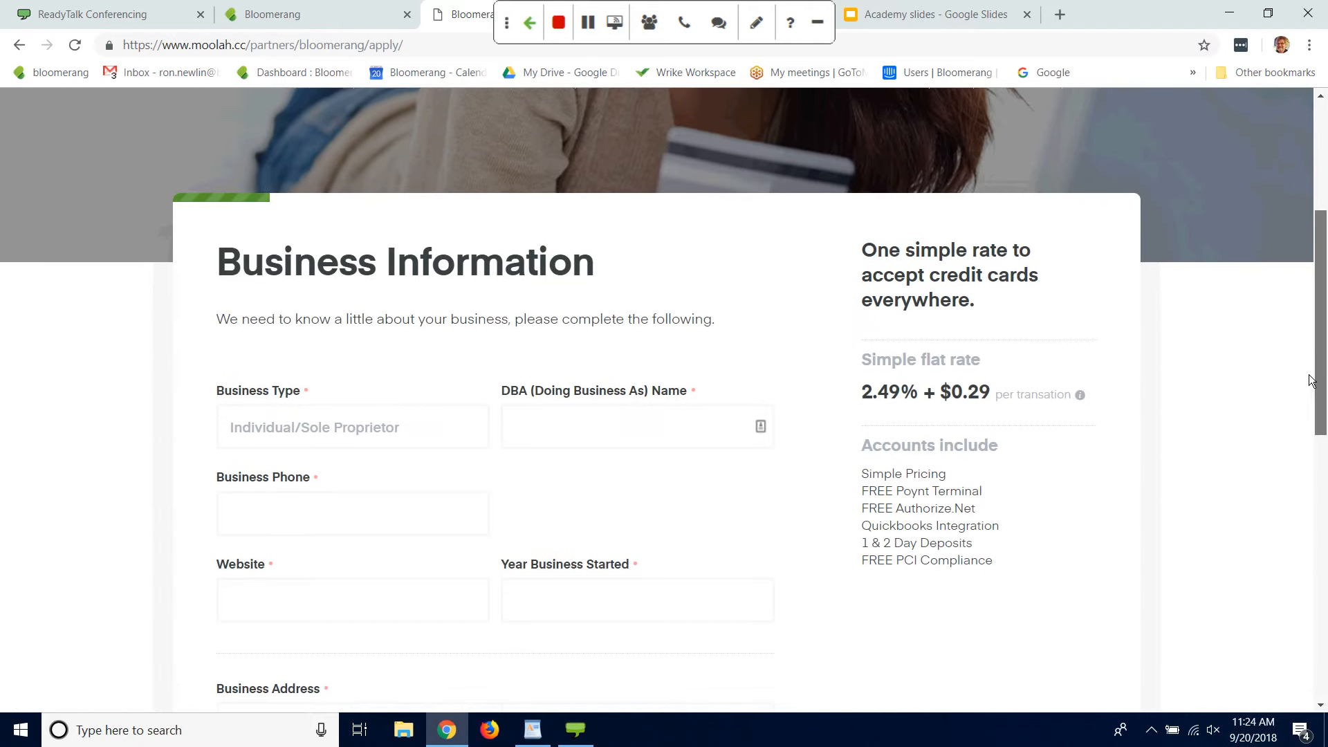
scroll(1307, 435, "down", 5)
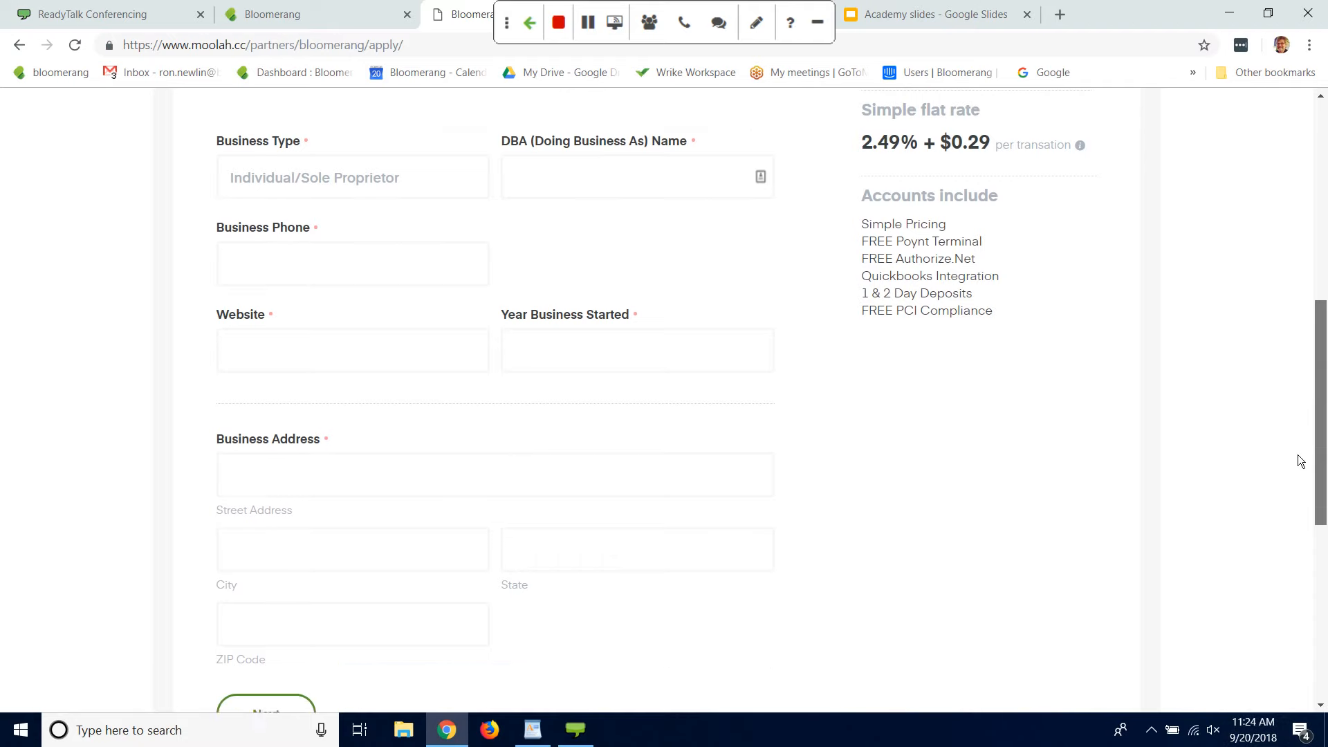
scroll(1289, 541, "up", 6)
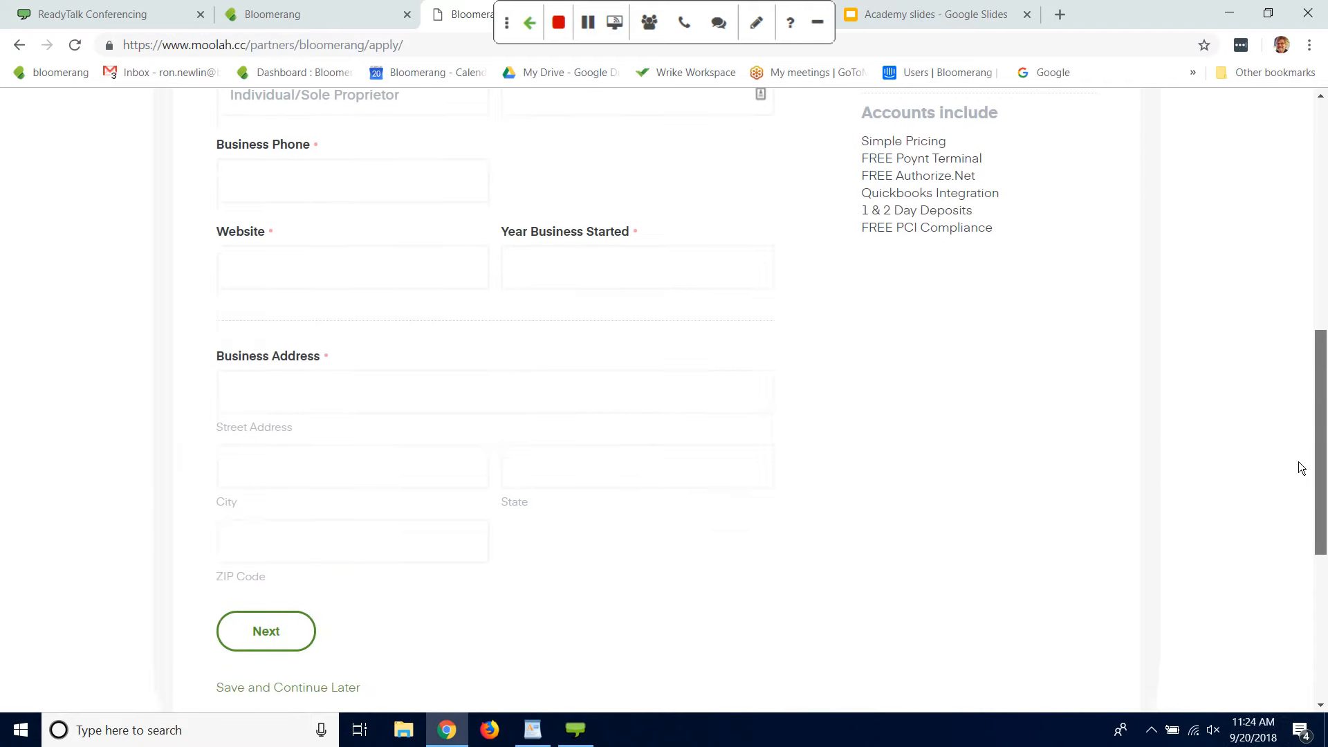
left_click_drag(1309, 398, 1308, 433)
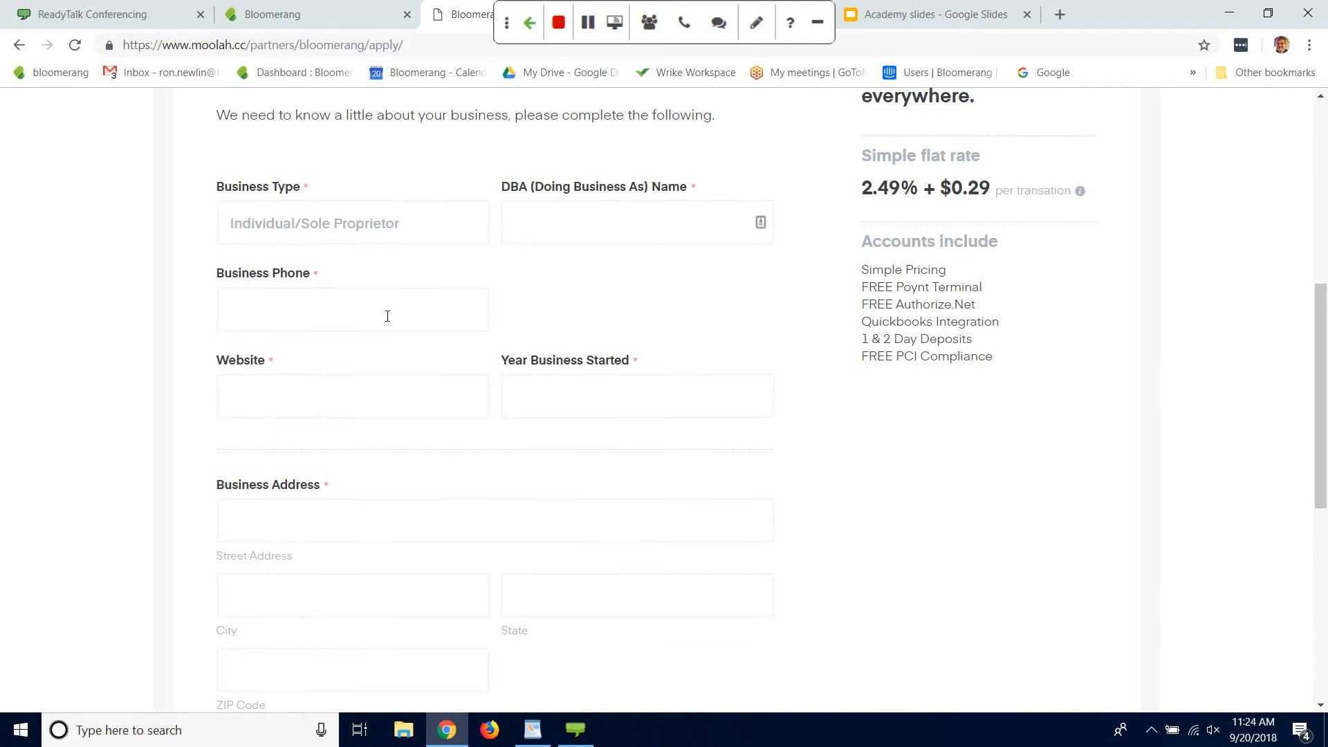
left_click(383, 376)
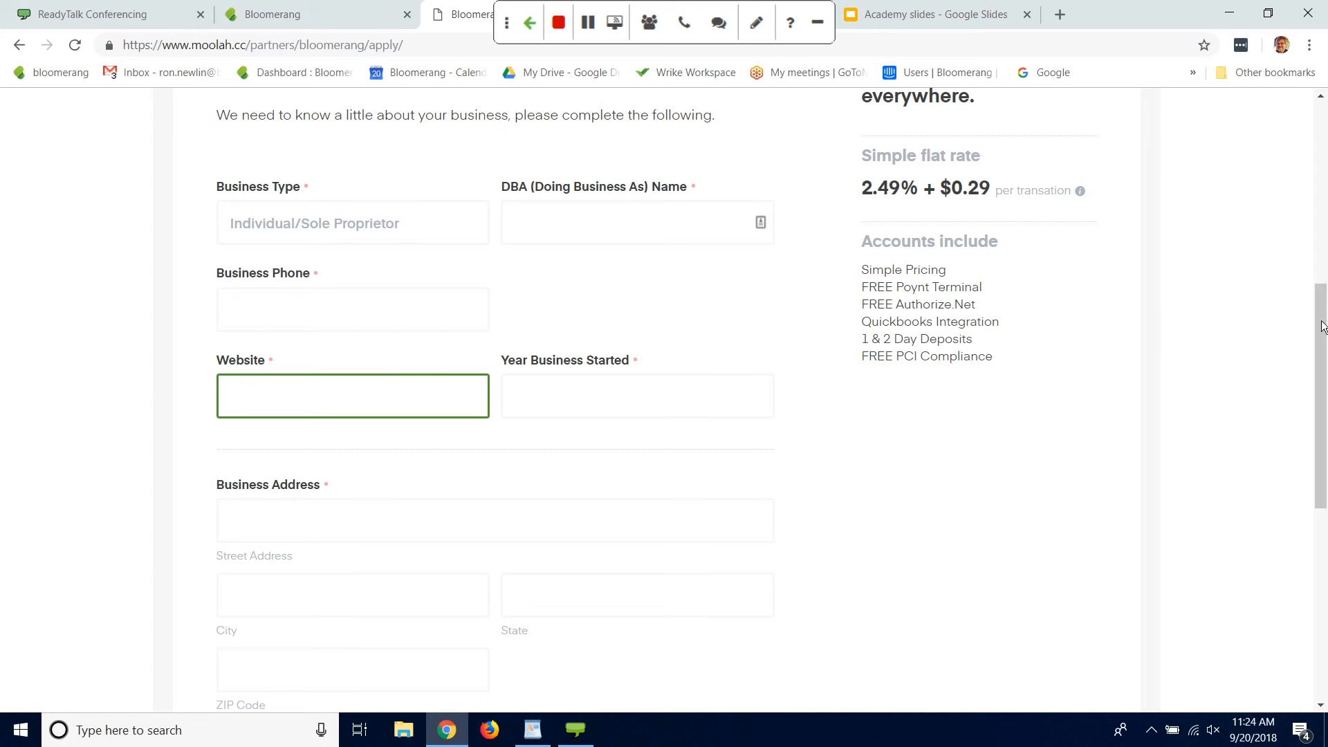
scroll(1307, 346, "down", 4)
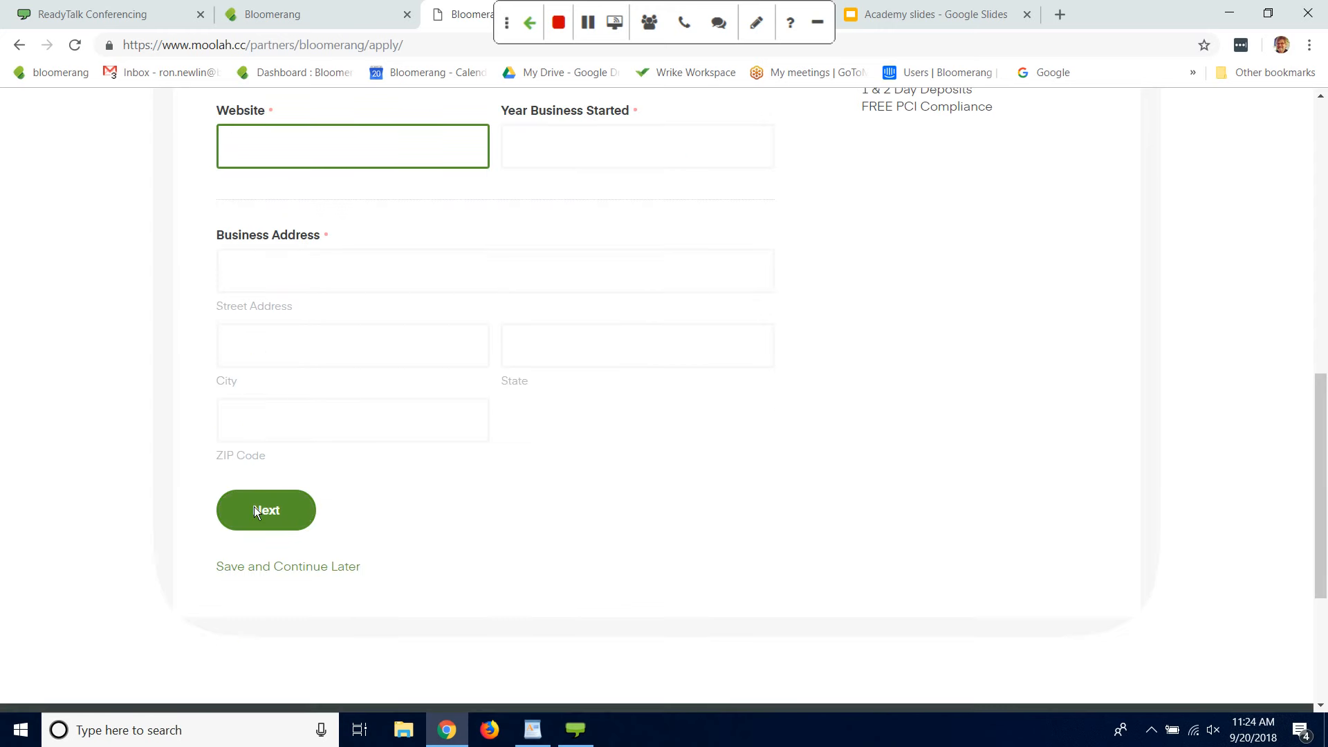
left_click_drag(1322, 426, 1294, 438)
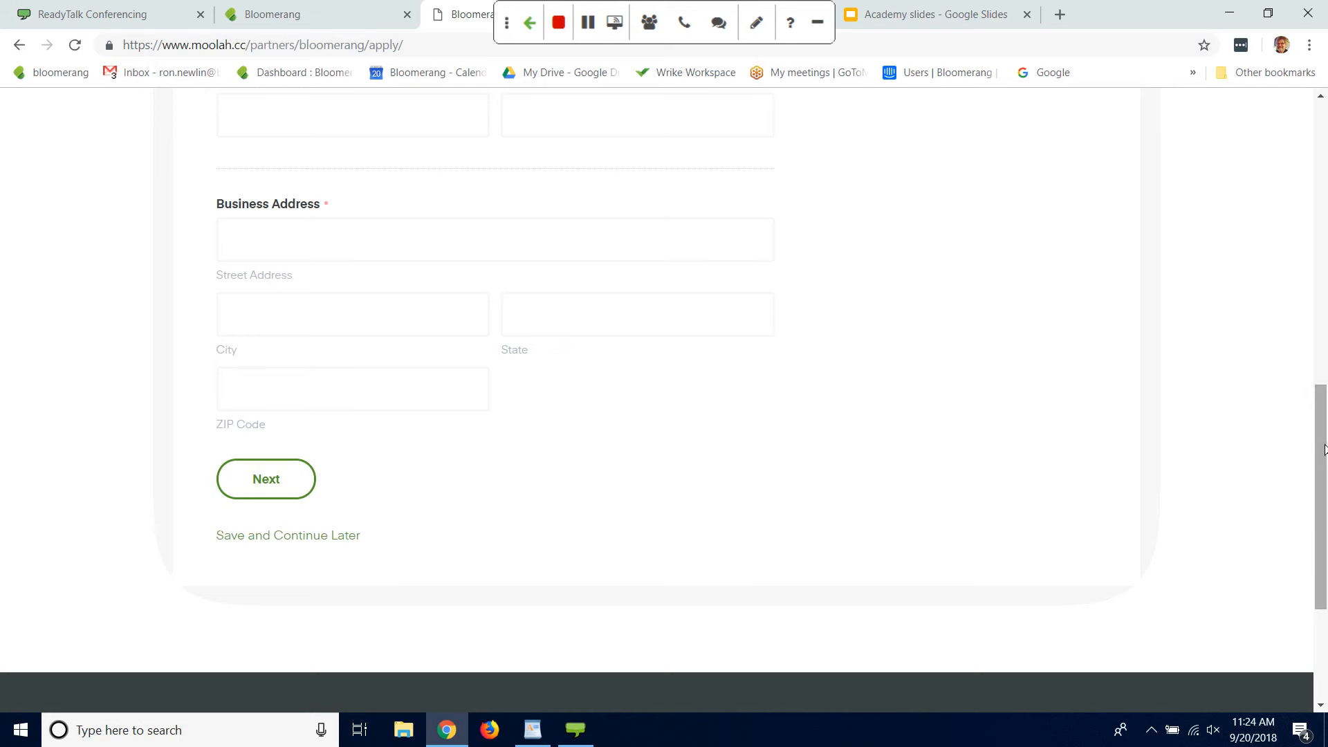
left_click_drag(1324, 450, 1301, 146)
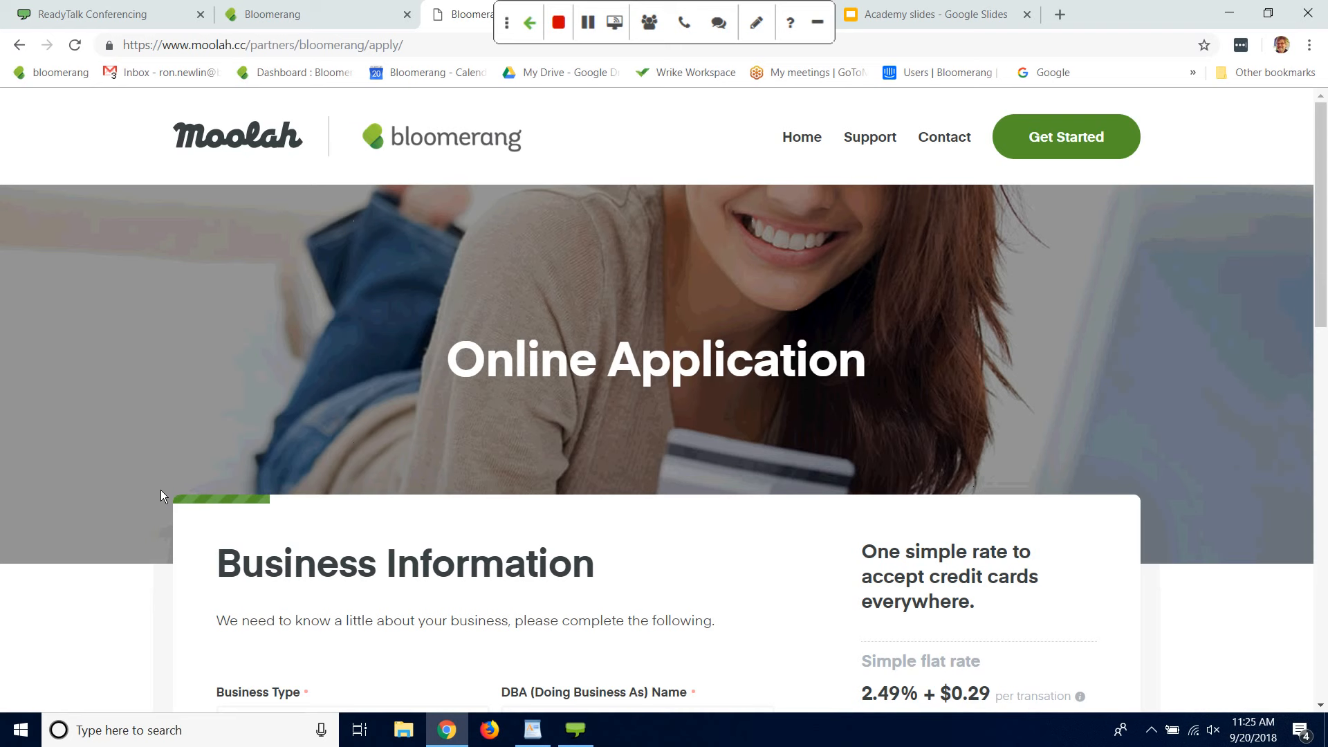
Step: Go back from the Moolah application to Bloomerang's new Authorize.Net processor form and select its API Login ID field
left_click(544, 36)
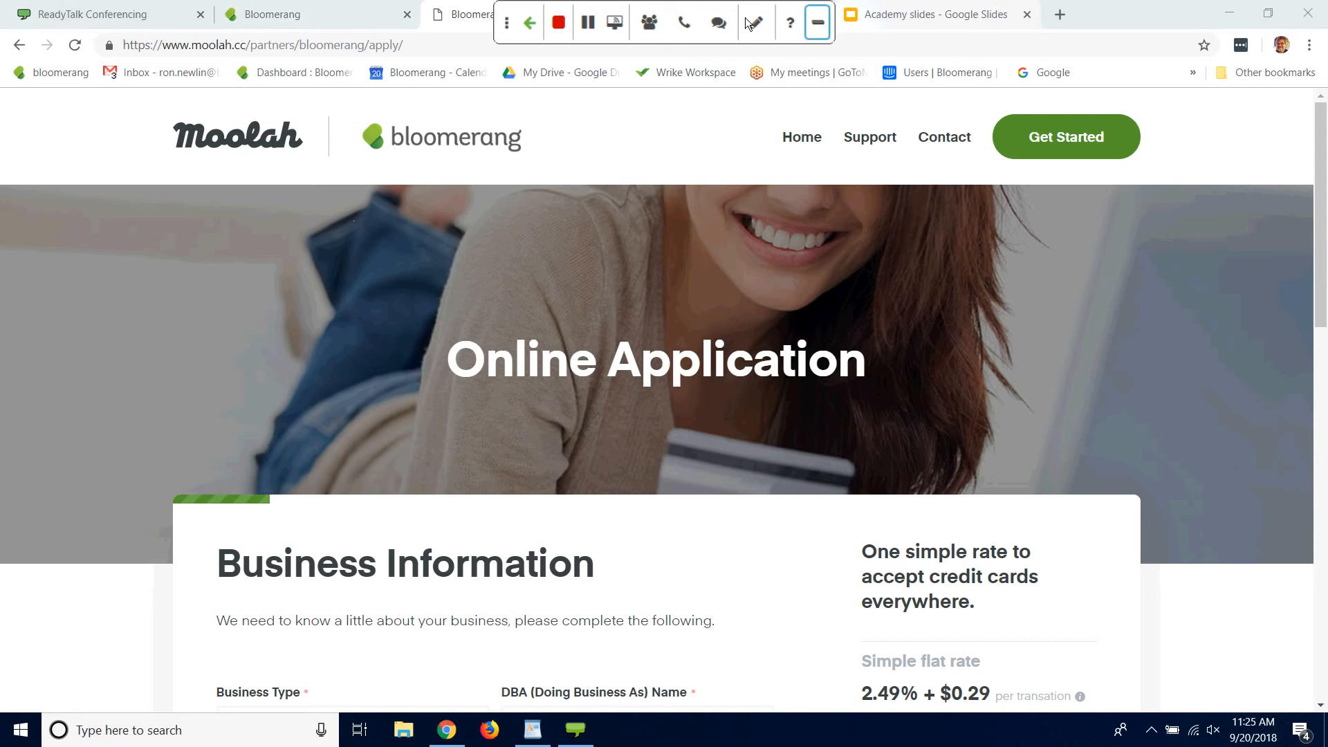
left_click(19, 46)
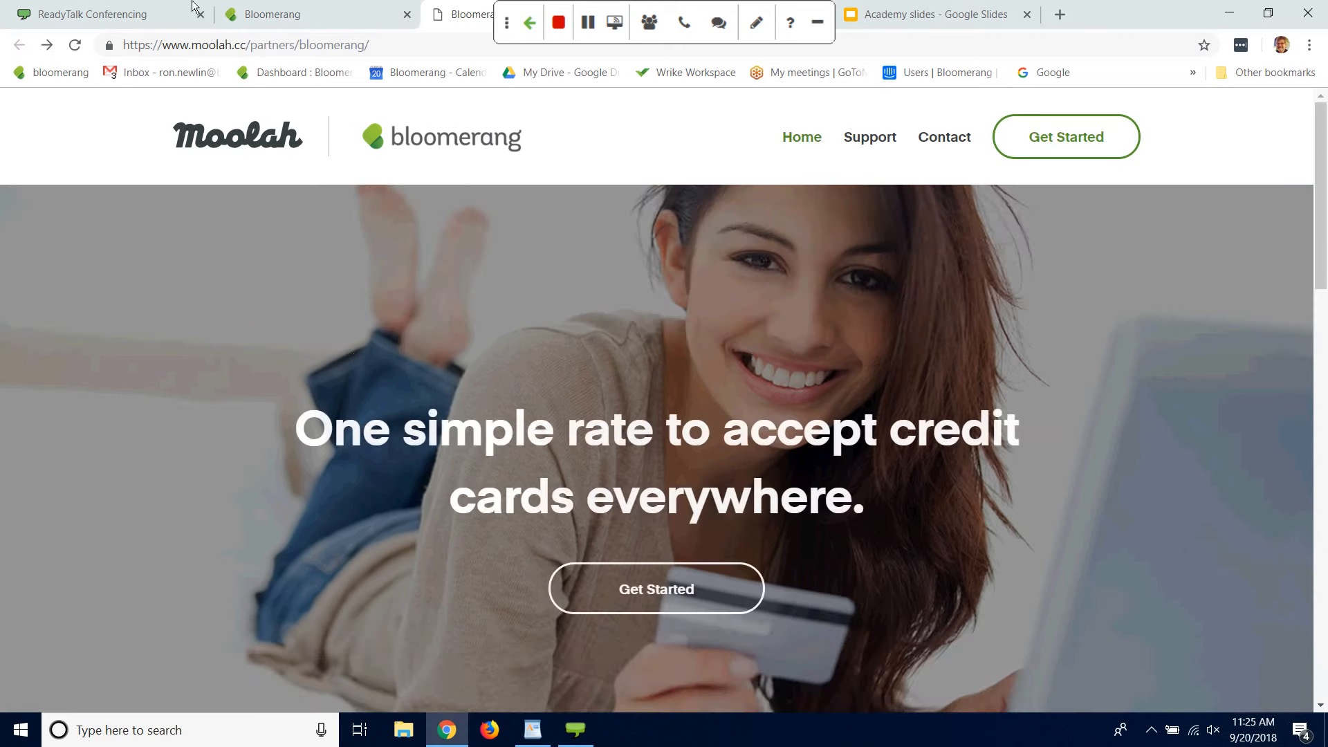
left_click(341, 15)
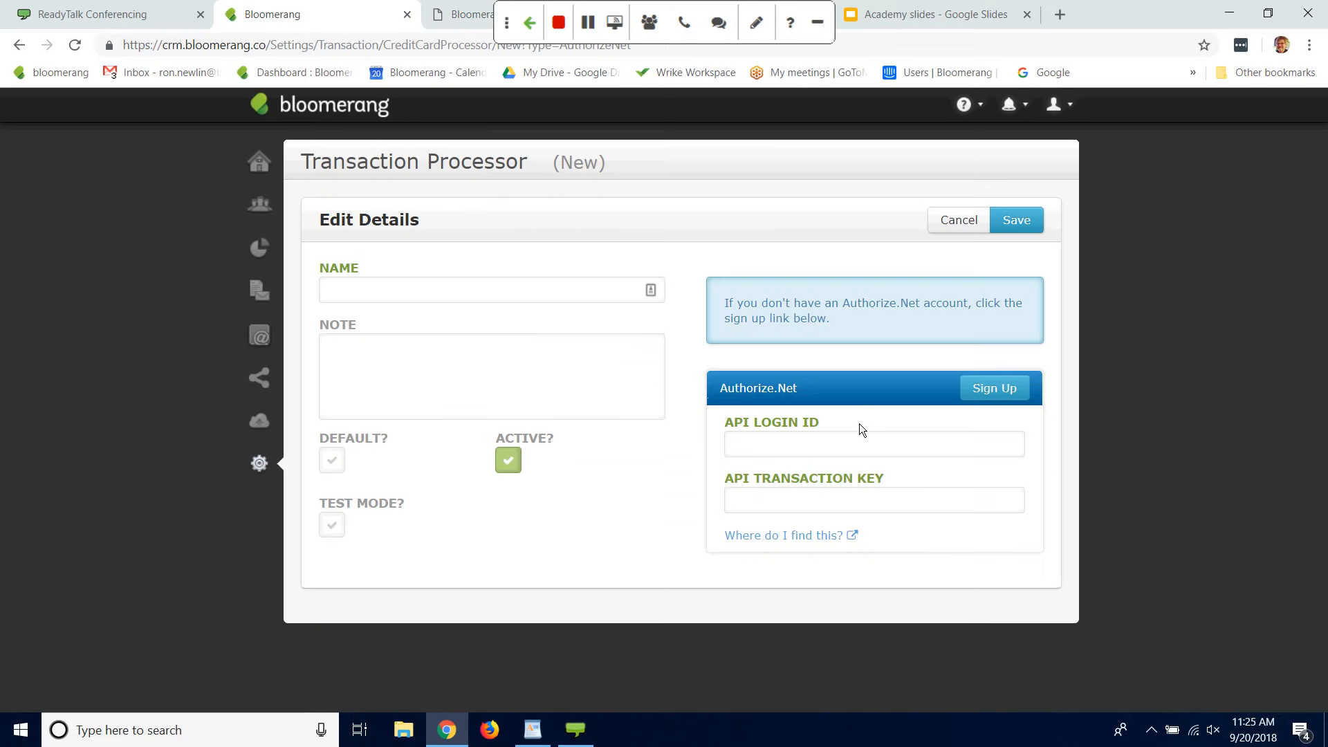
left_click(856, 447)
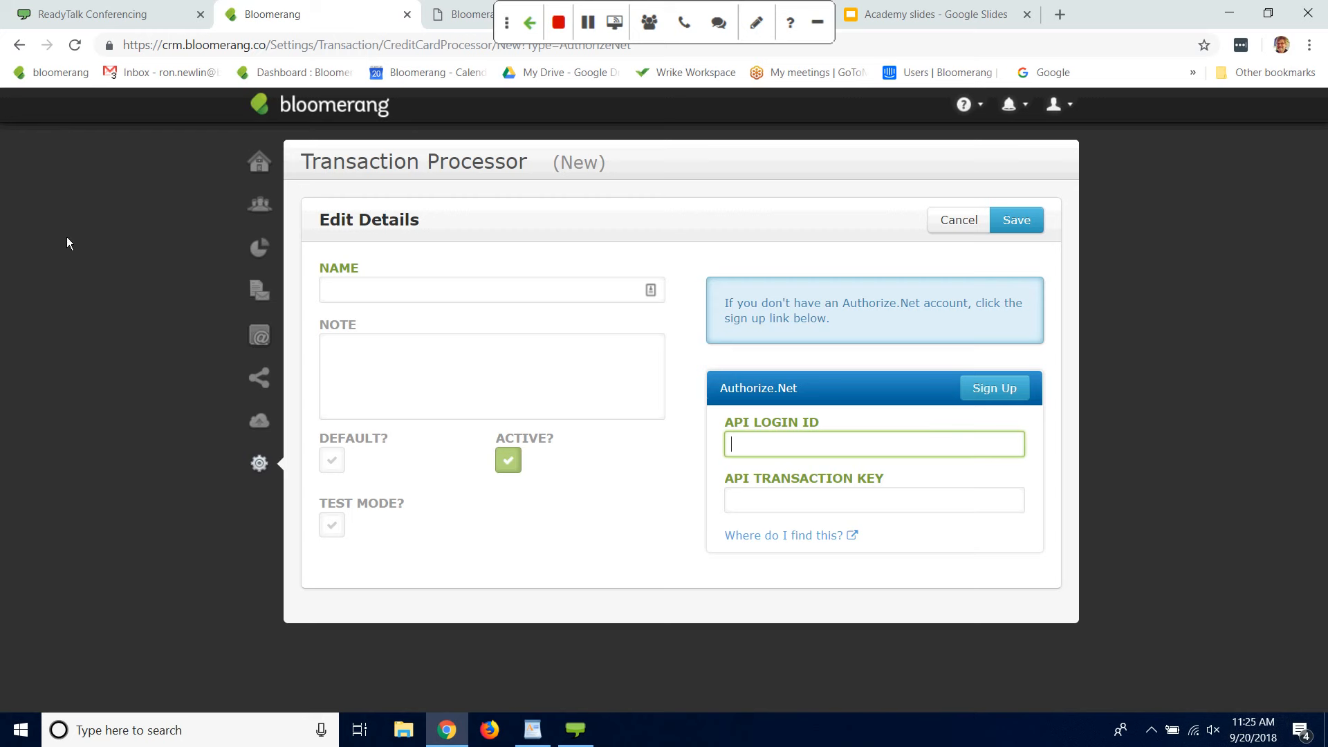
Step: Go to the Bloomerang dashboard and open Help & Videos from the help options
left_click(29, 76)
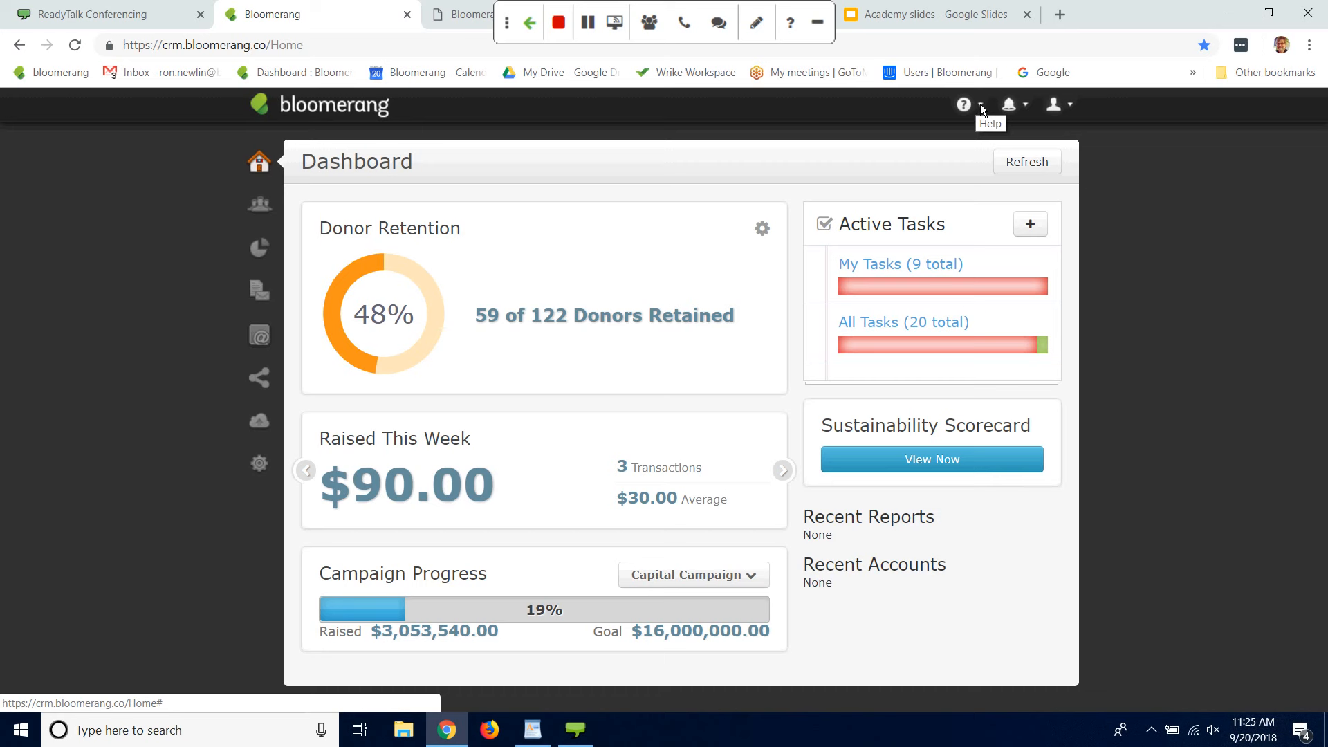
left_click(981, 104)
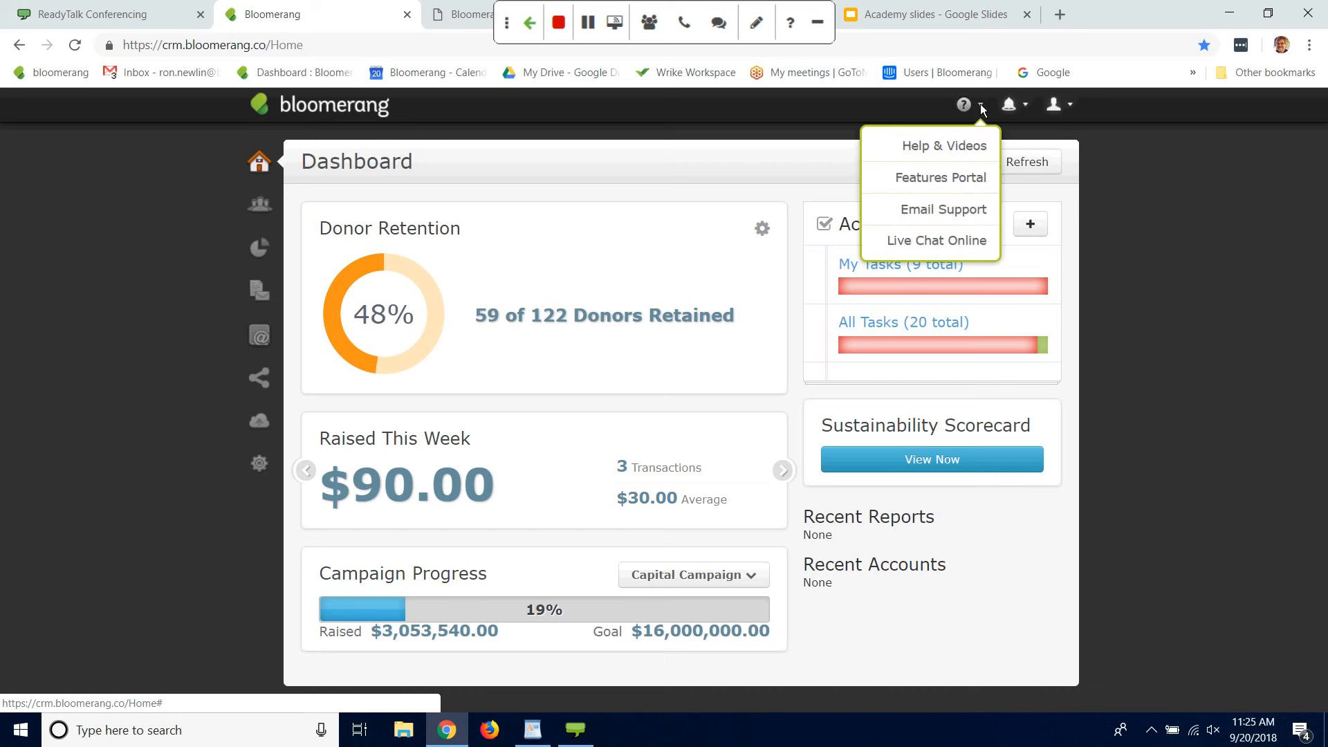
left_click(932, 143)
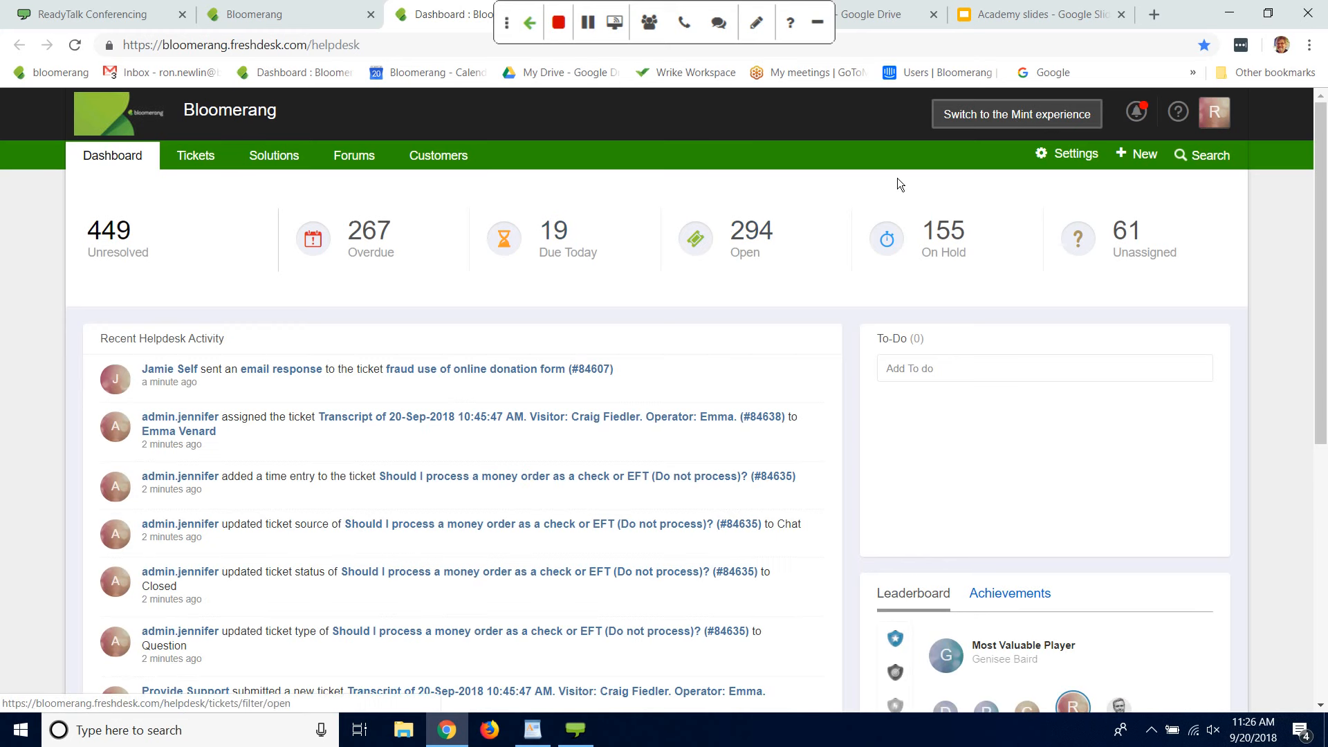
Step: Search the Freshdesk help desk for "transaction processors"
left_click(1216, 154)
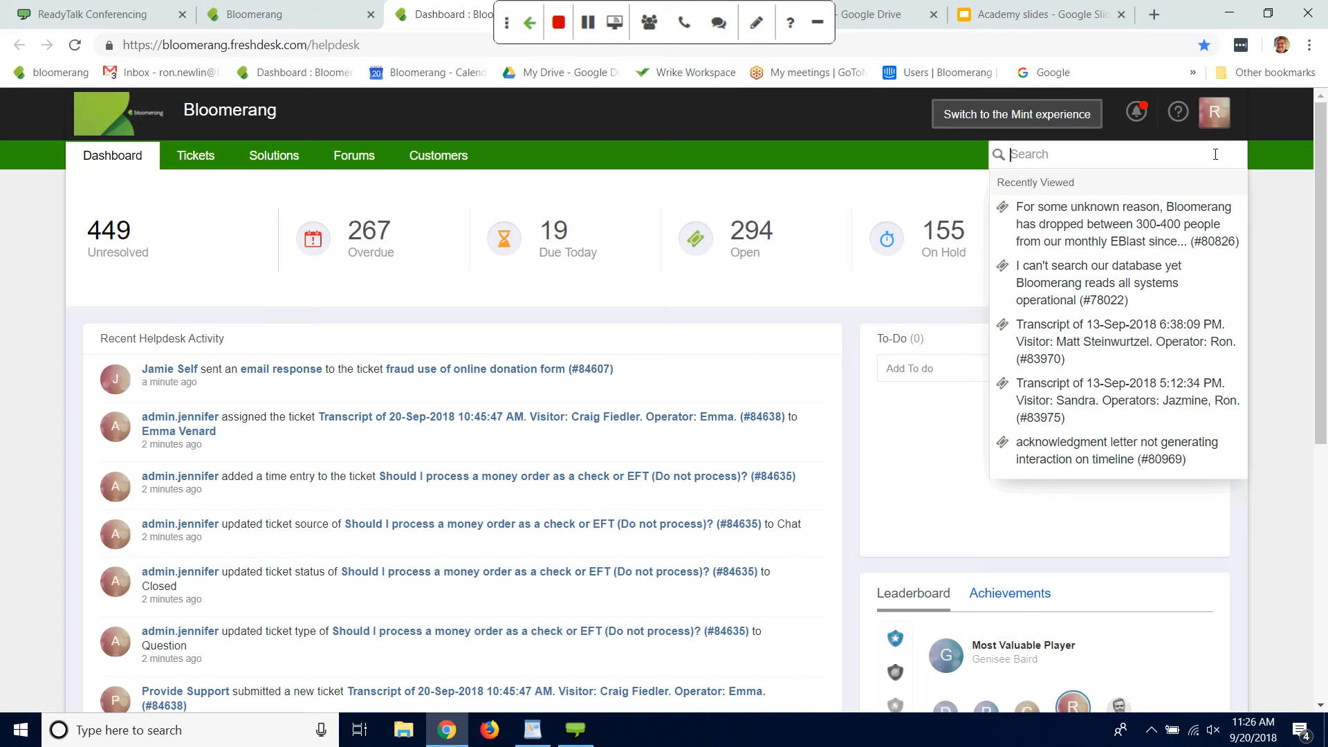
type("transac")
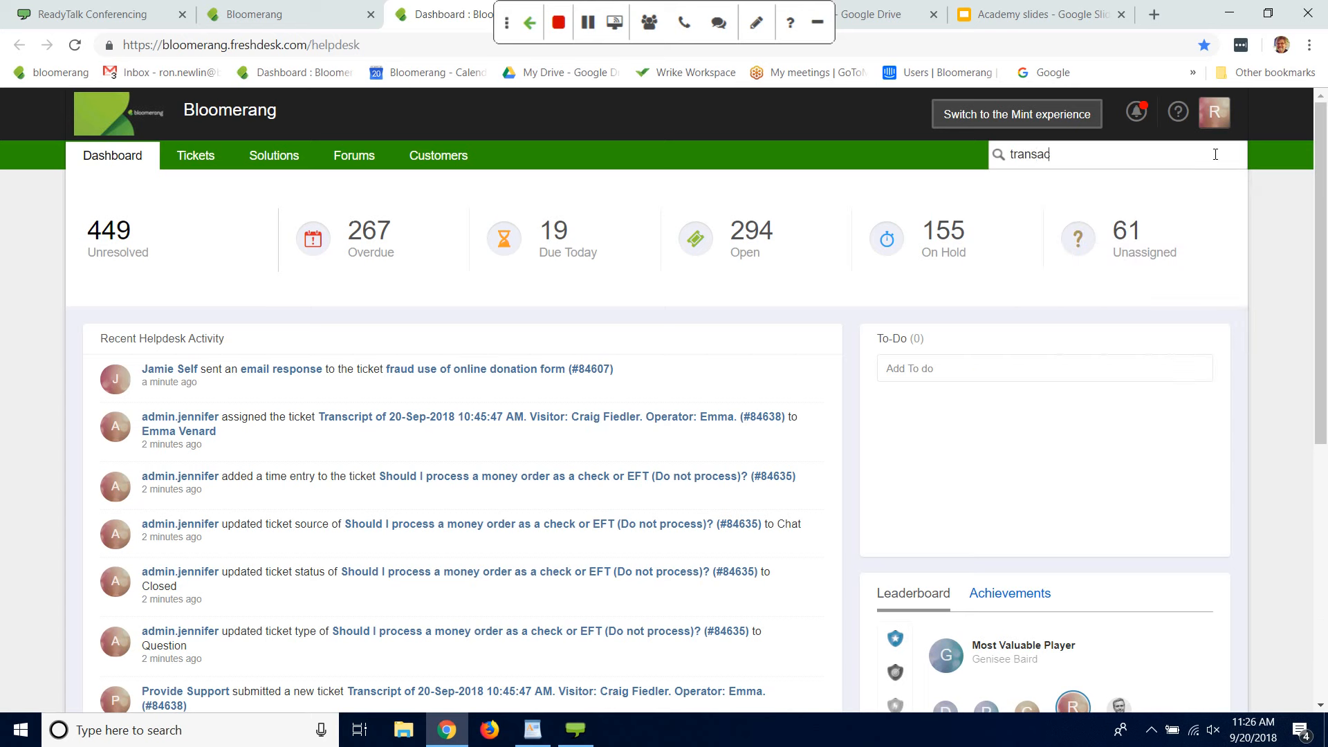
type("tion processors")
key("Return")
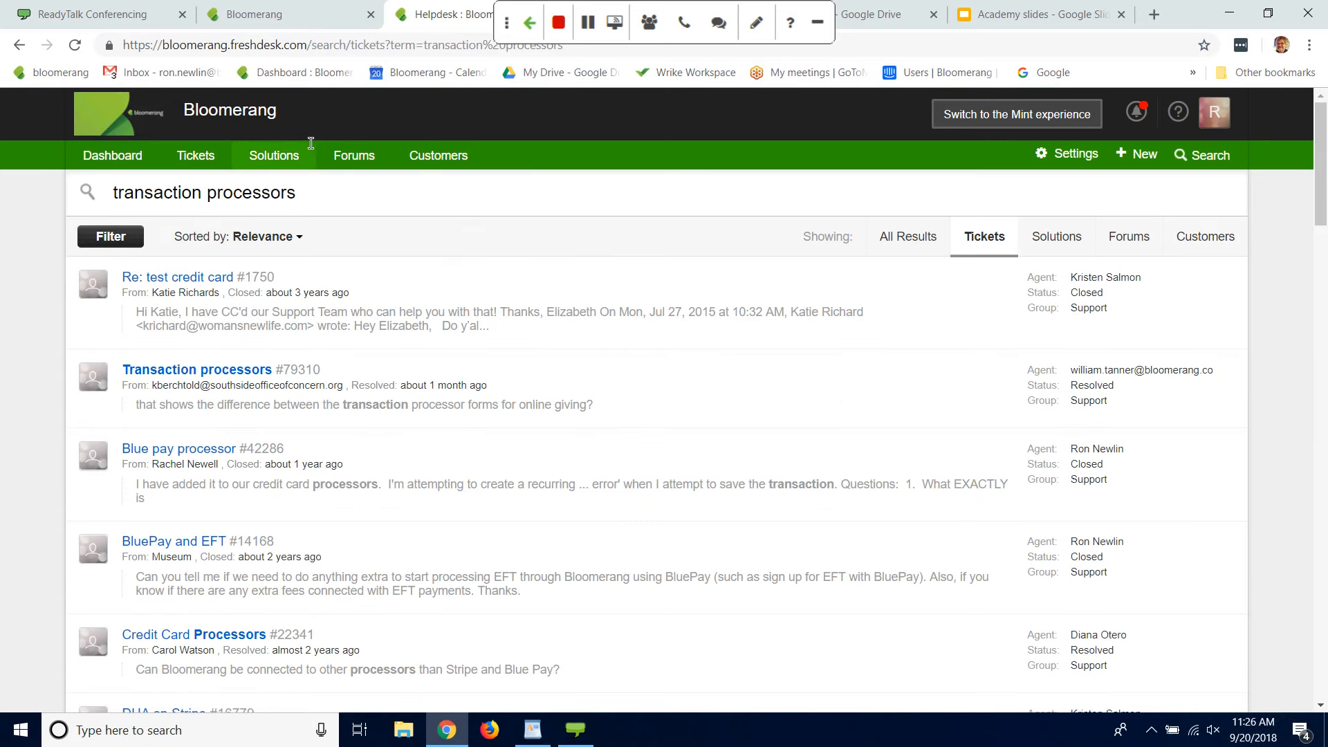
Step: Open the help desk's Forums section and search from there for "transaction processors"
left_click(355, 156)
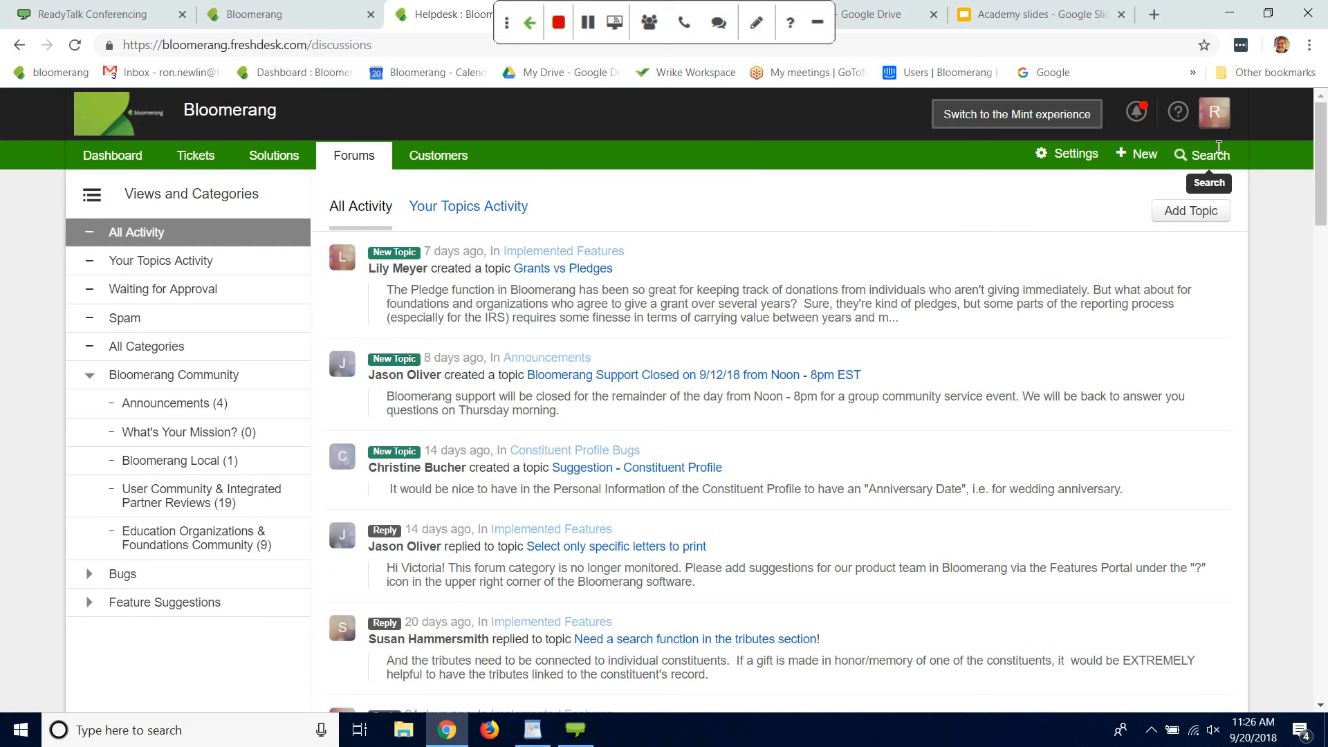
left_click(1219, 146)
type("t")
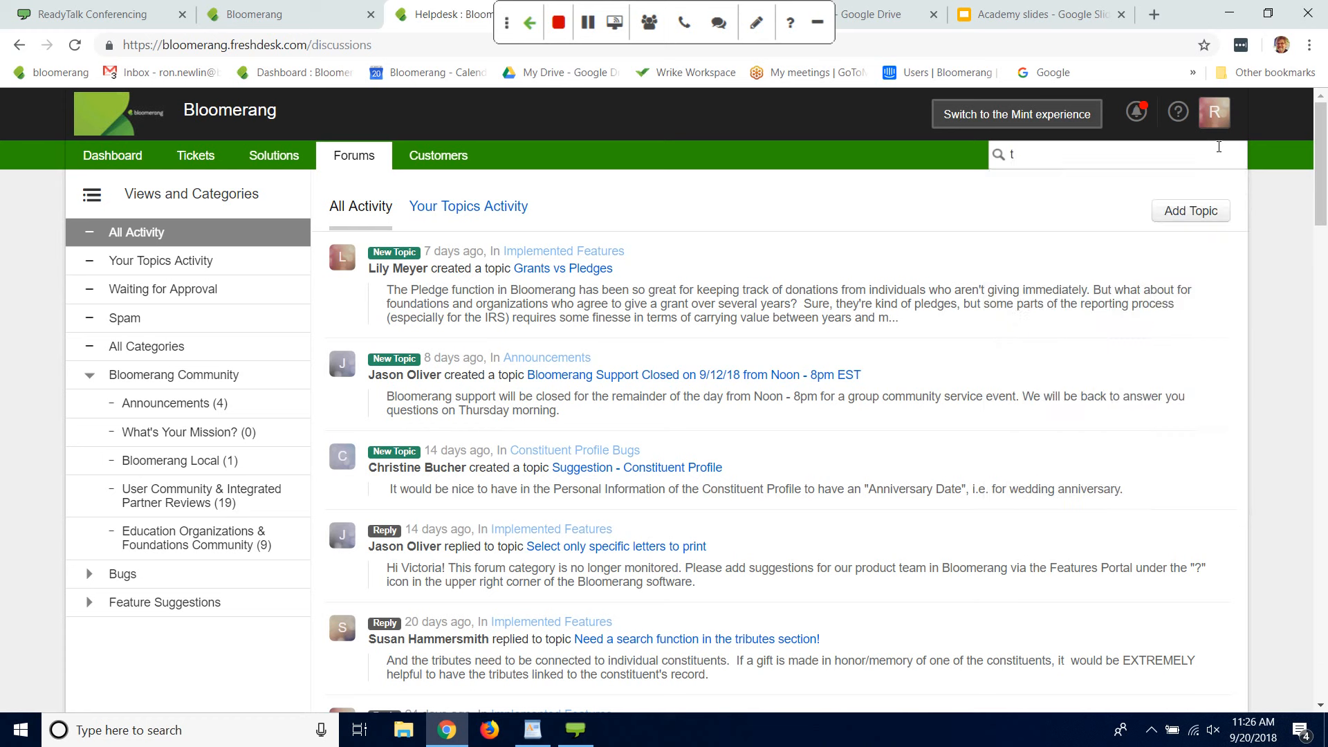
type("ransaction processors")
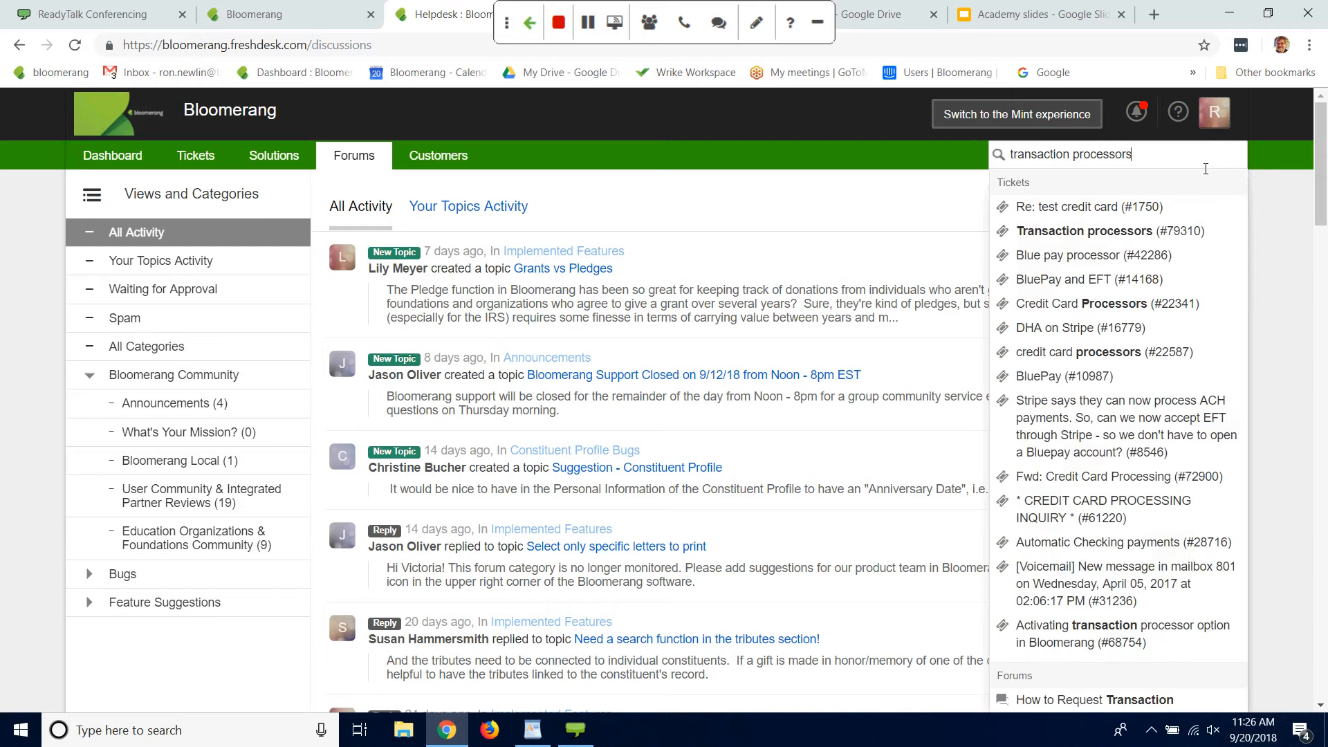
key("Return")
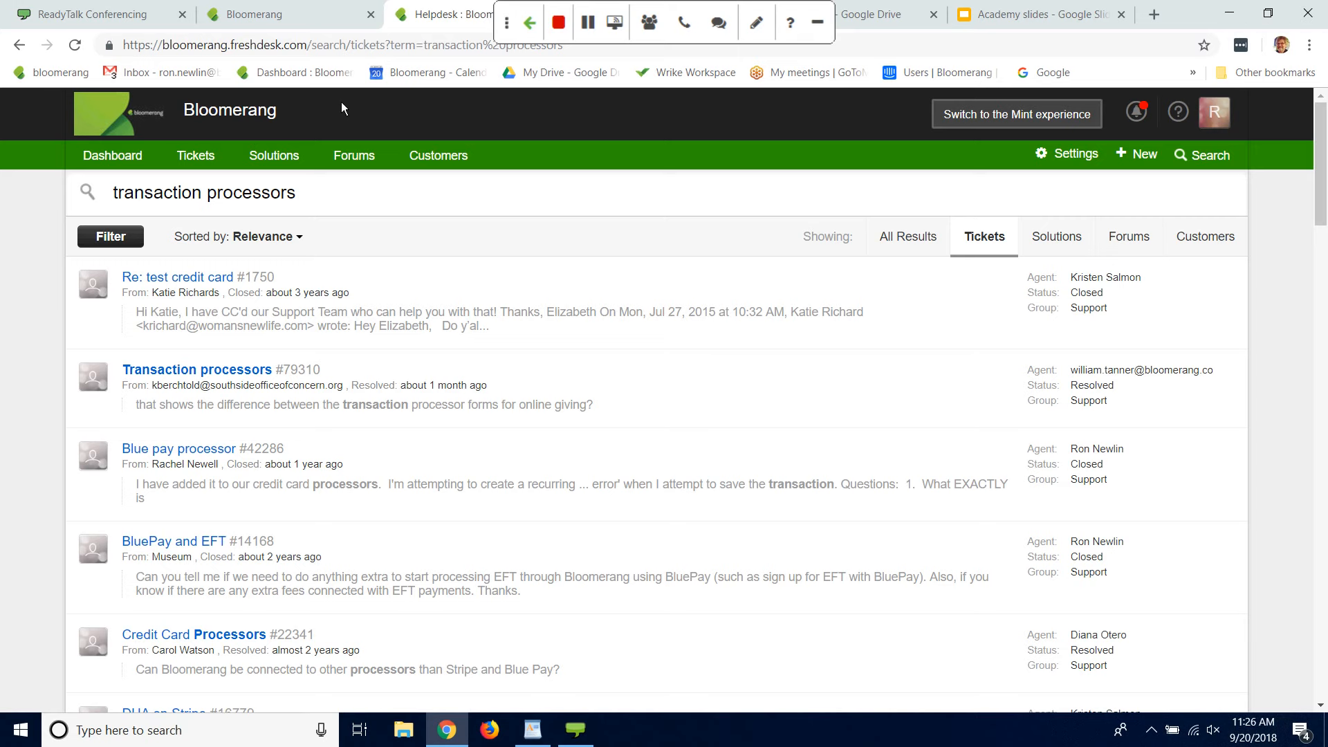
Step: Look over the help desk's Forums activity and the Solutions categories
left_click(365, 159)
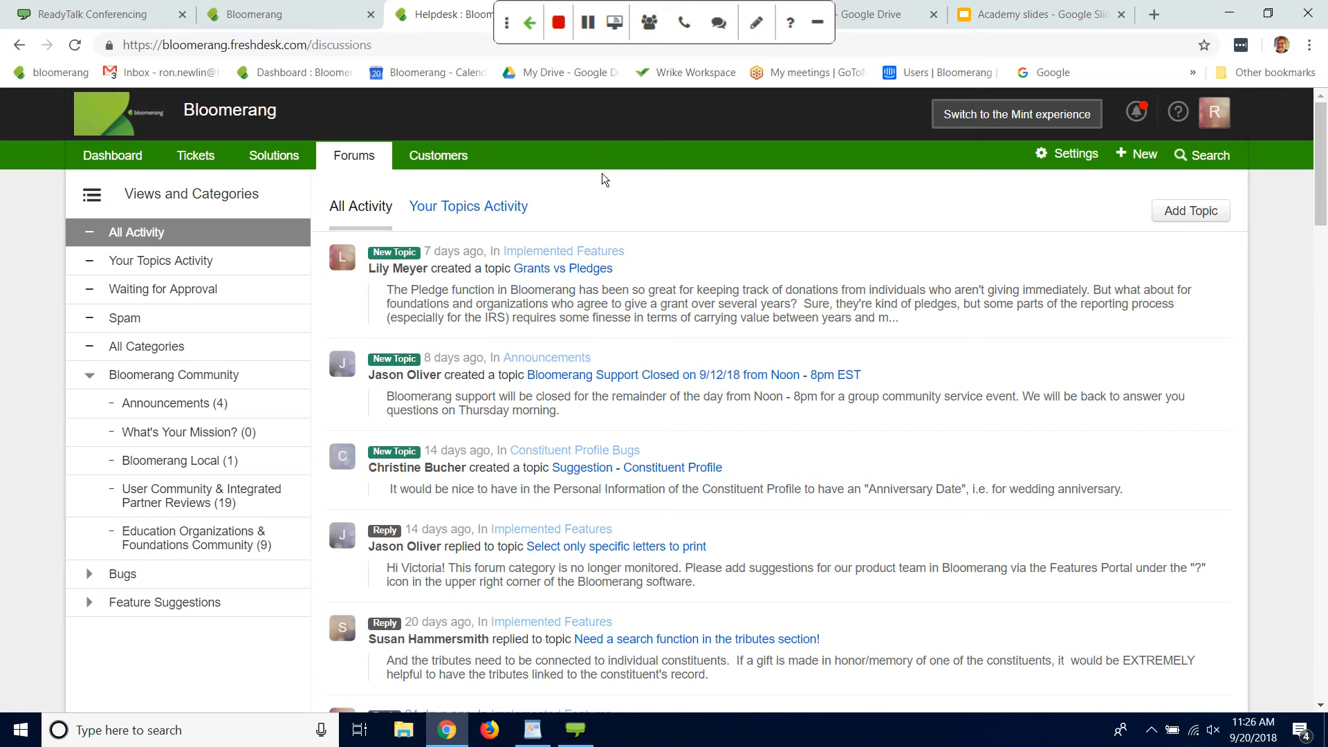
left_click(273, 160)
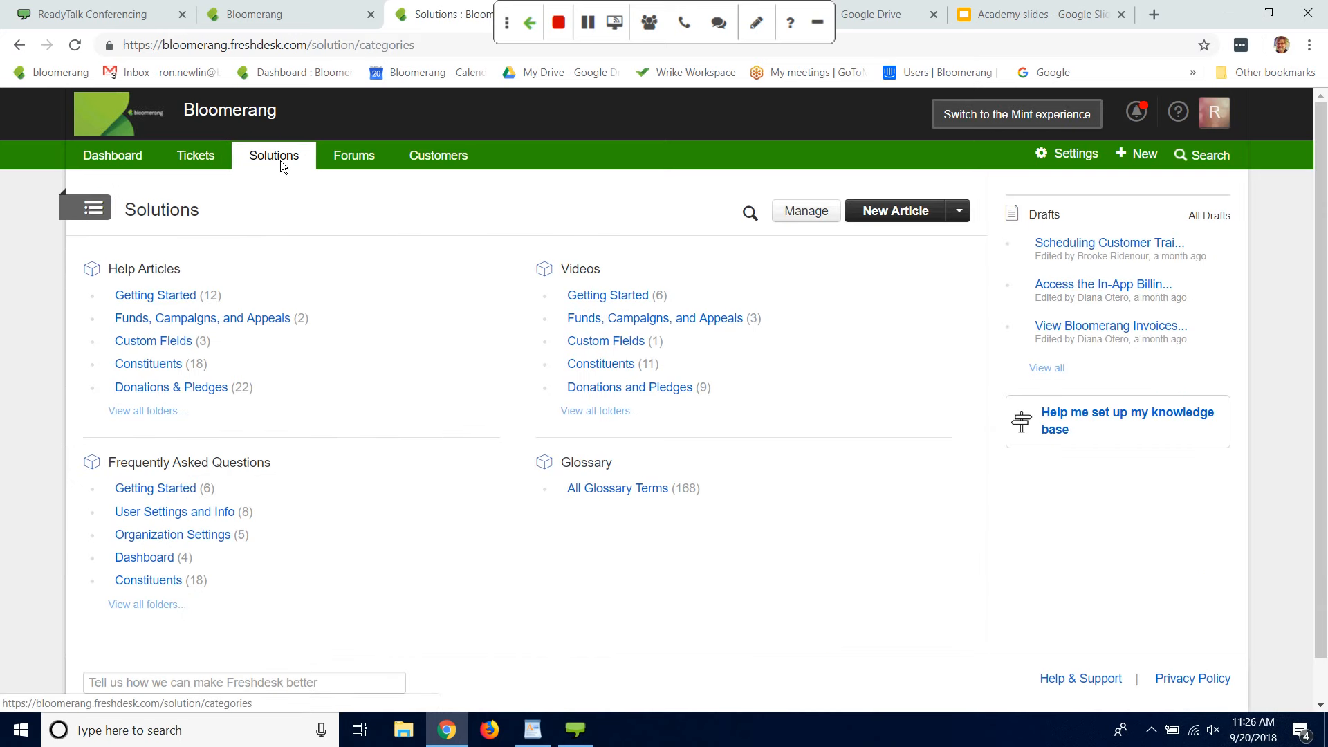
left_click(178, 683)
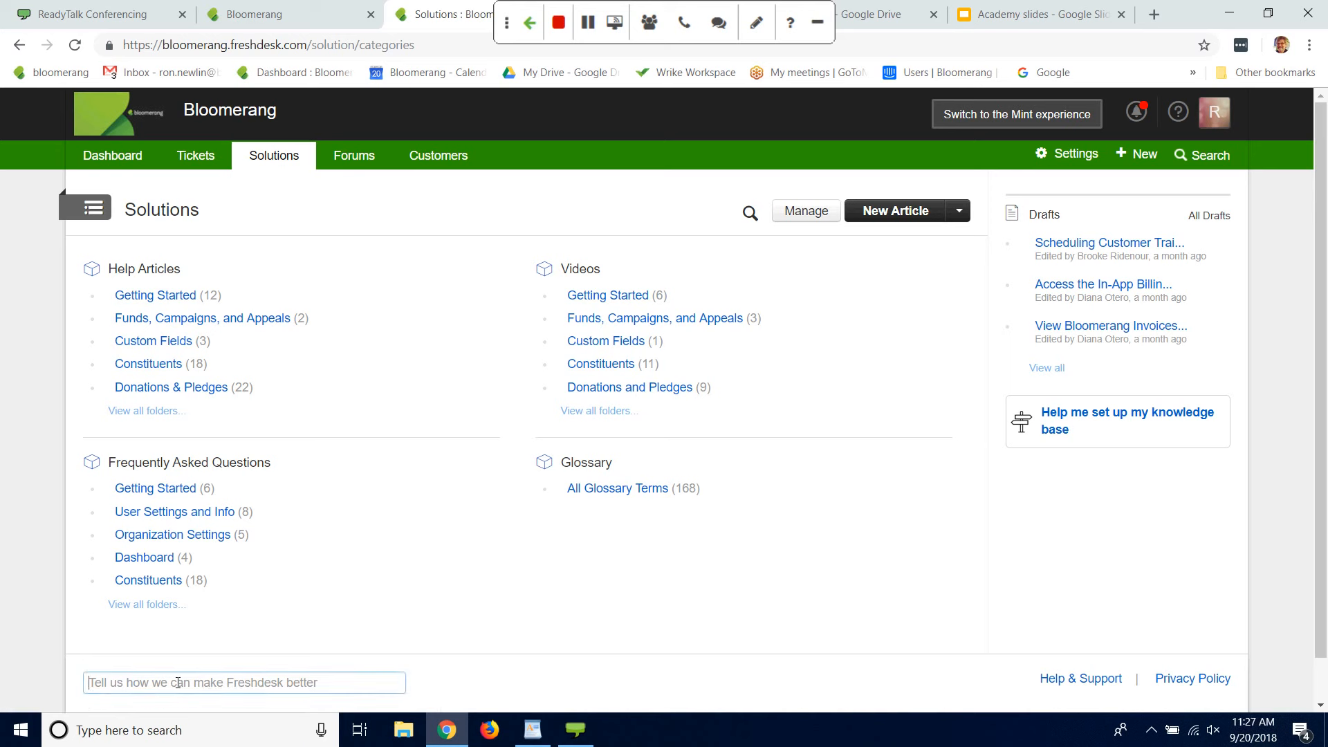
Step: Rerun the recent "transaction processors" search and open the forum topic "How to Request Transaction Processors"
left_click(1205, 150)
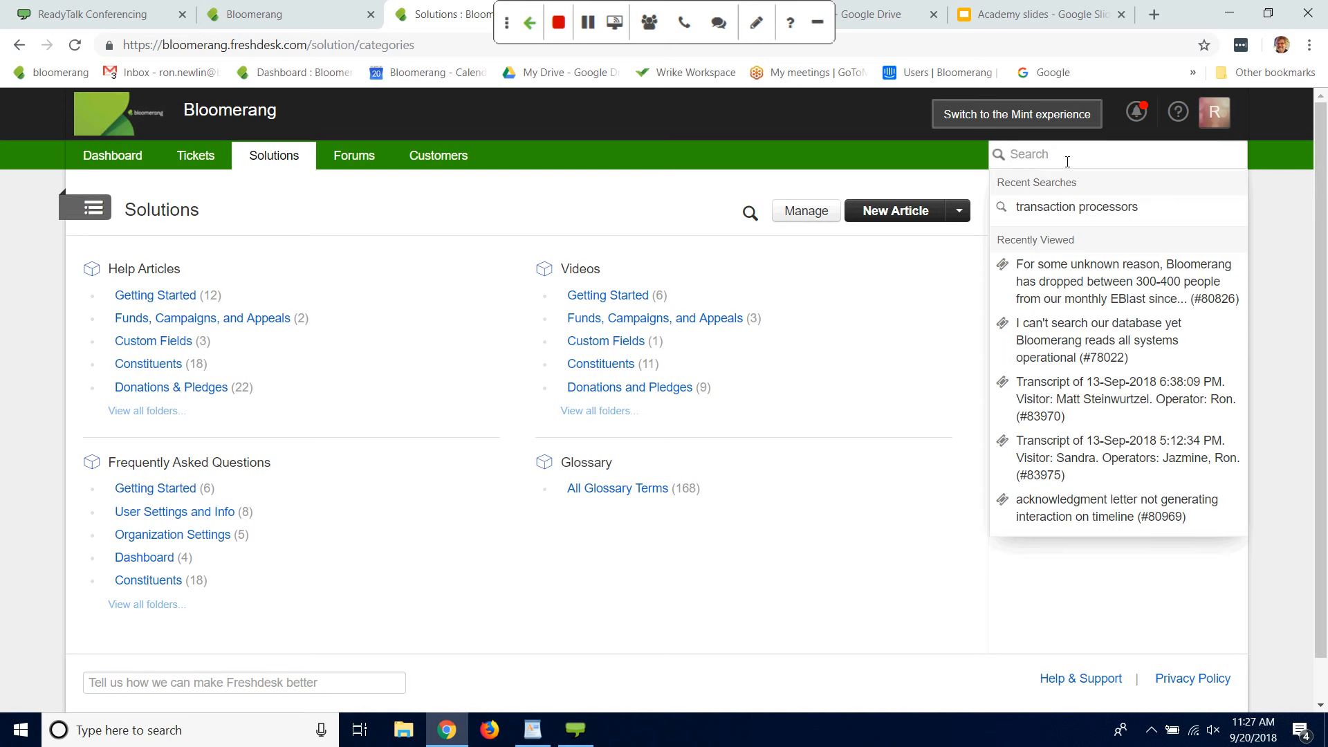
left_click(1049, 209)
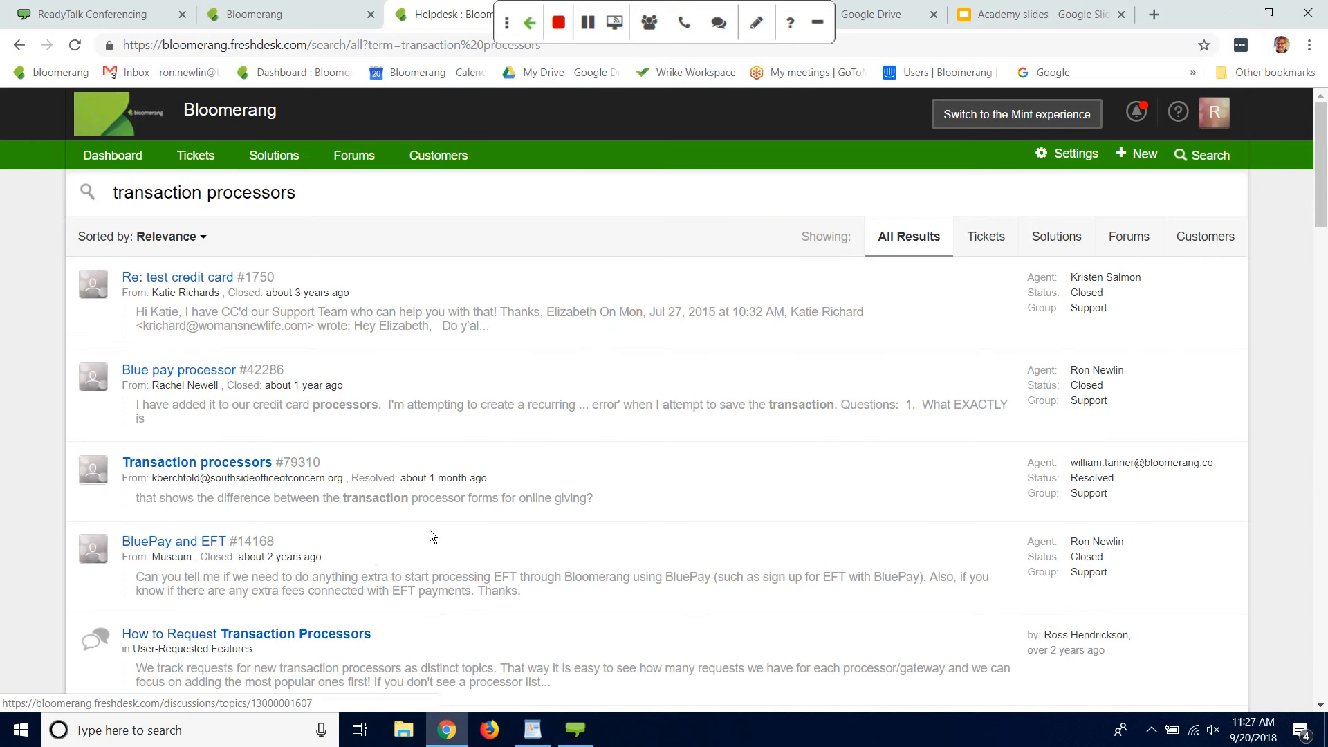
left_click(336, 635)
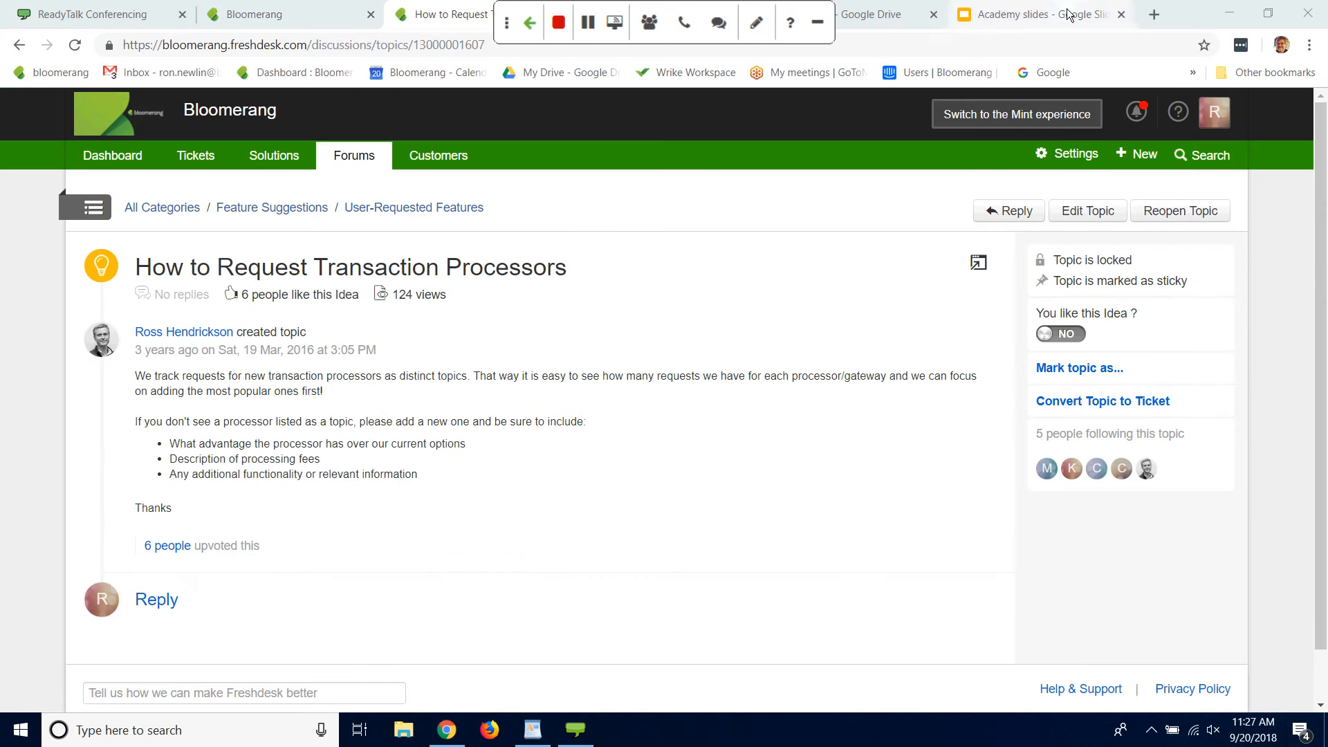
Step: Switch to Bloomerang, search the constituents for "Kylo Ren" and open that constituent's record
left_click(164, 20)
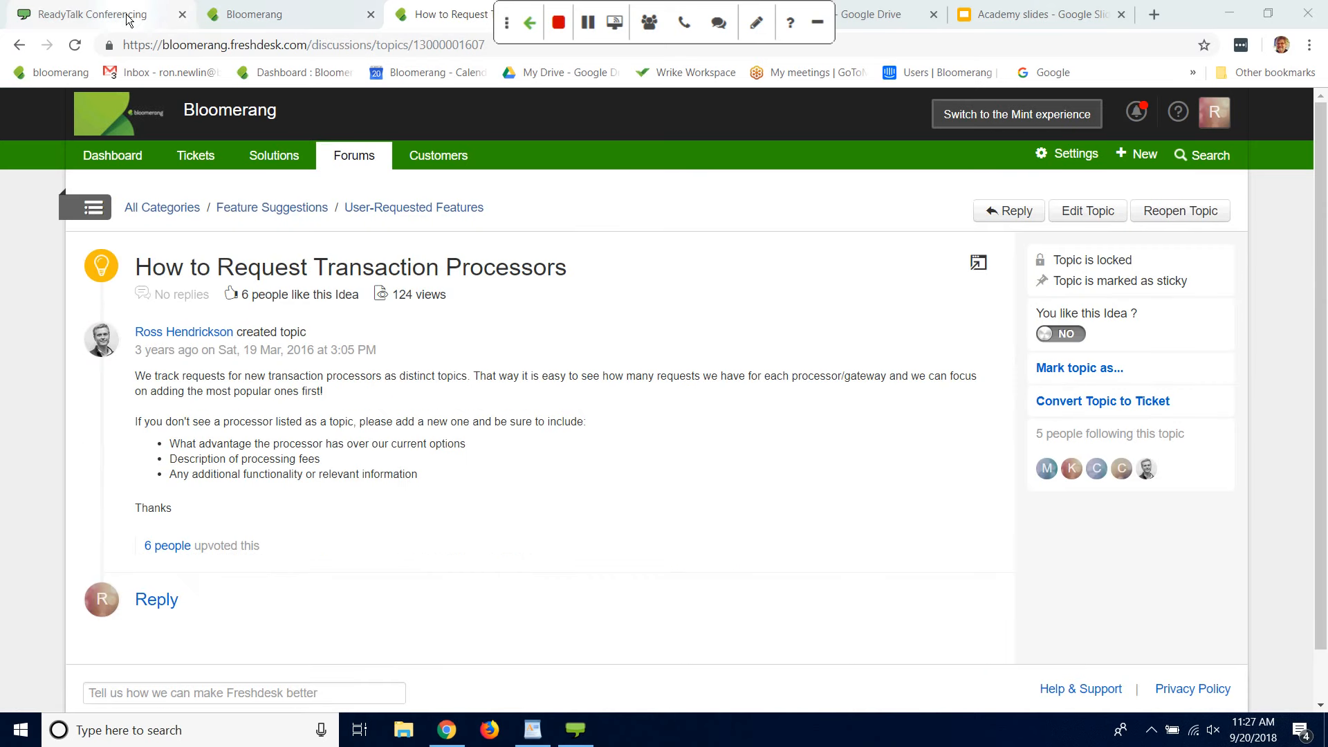
left_click(286, 21)
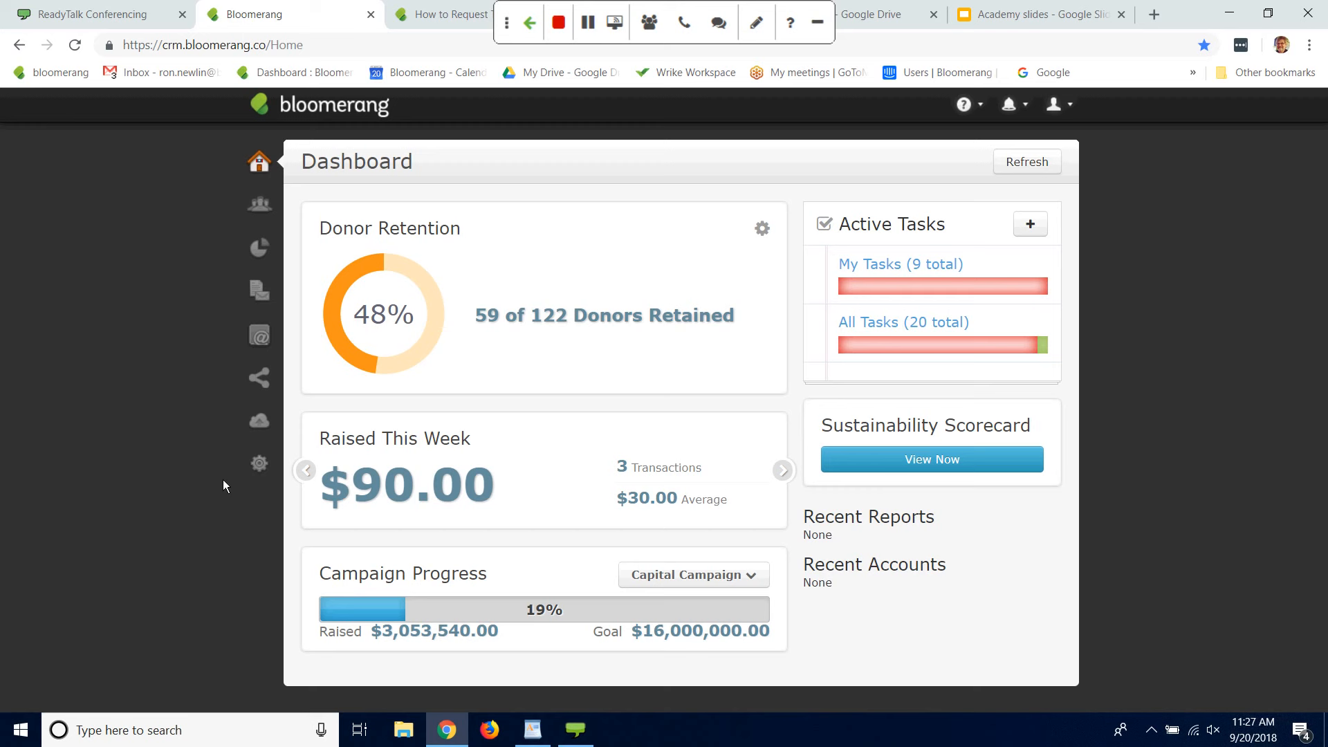
left_click(260, 205)
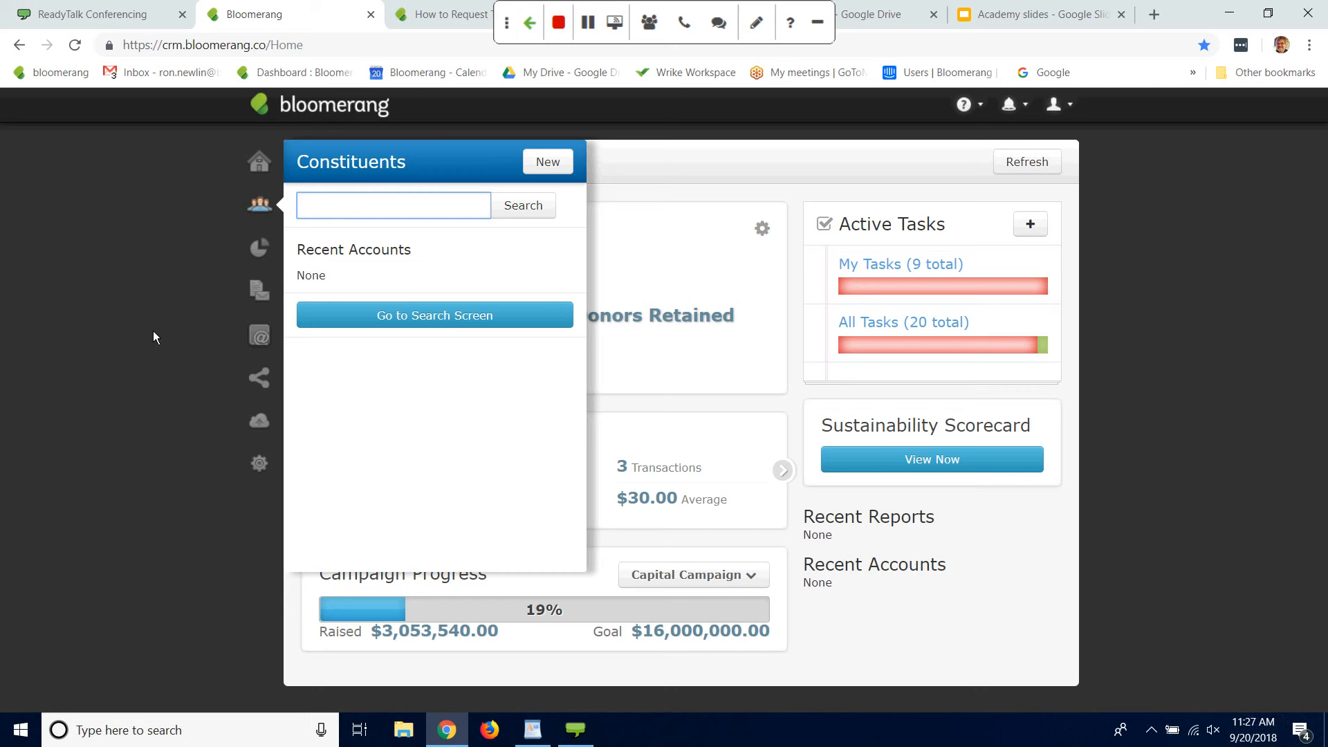
type("Reg")
key("BackSpace")
key("BackSpace")
key("BackSpace")
type("Kyl")
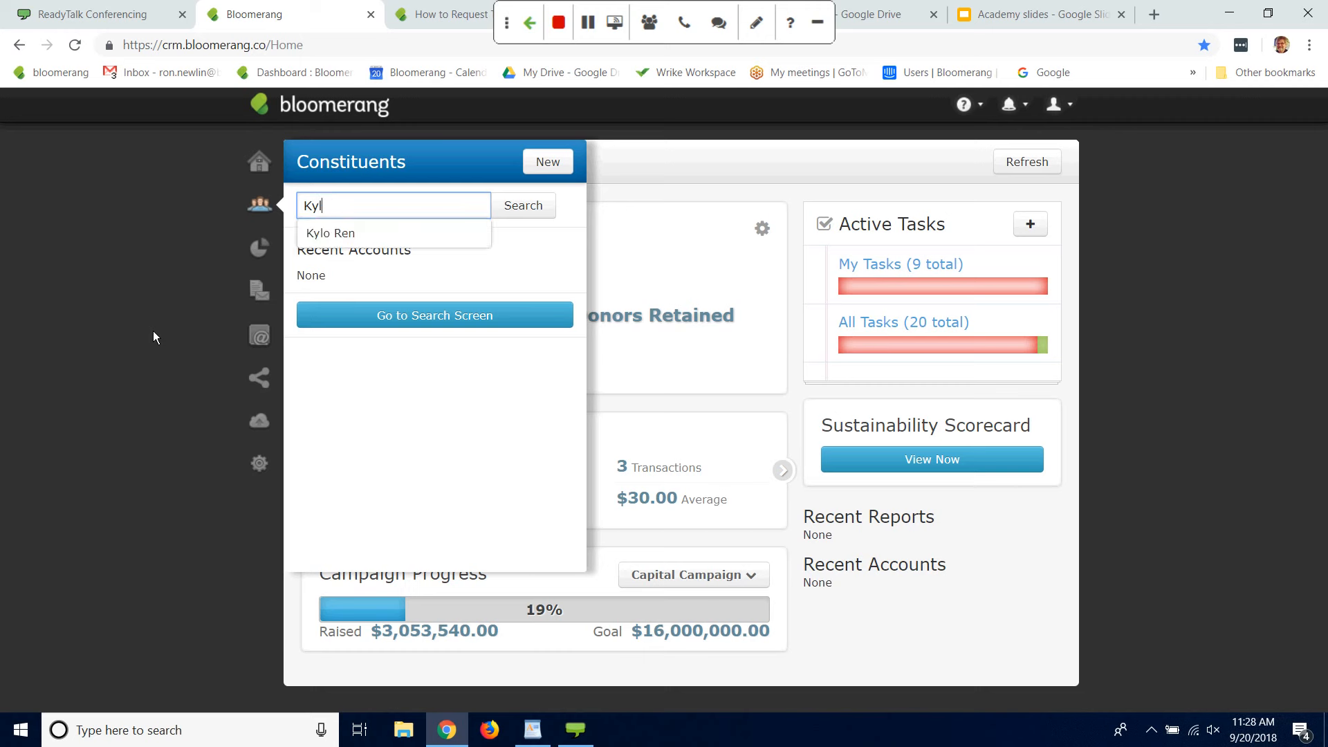
type("o Ren")
left_click(350, 243)
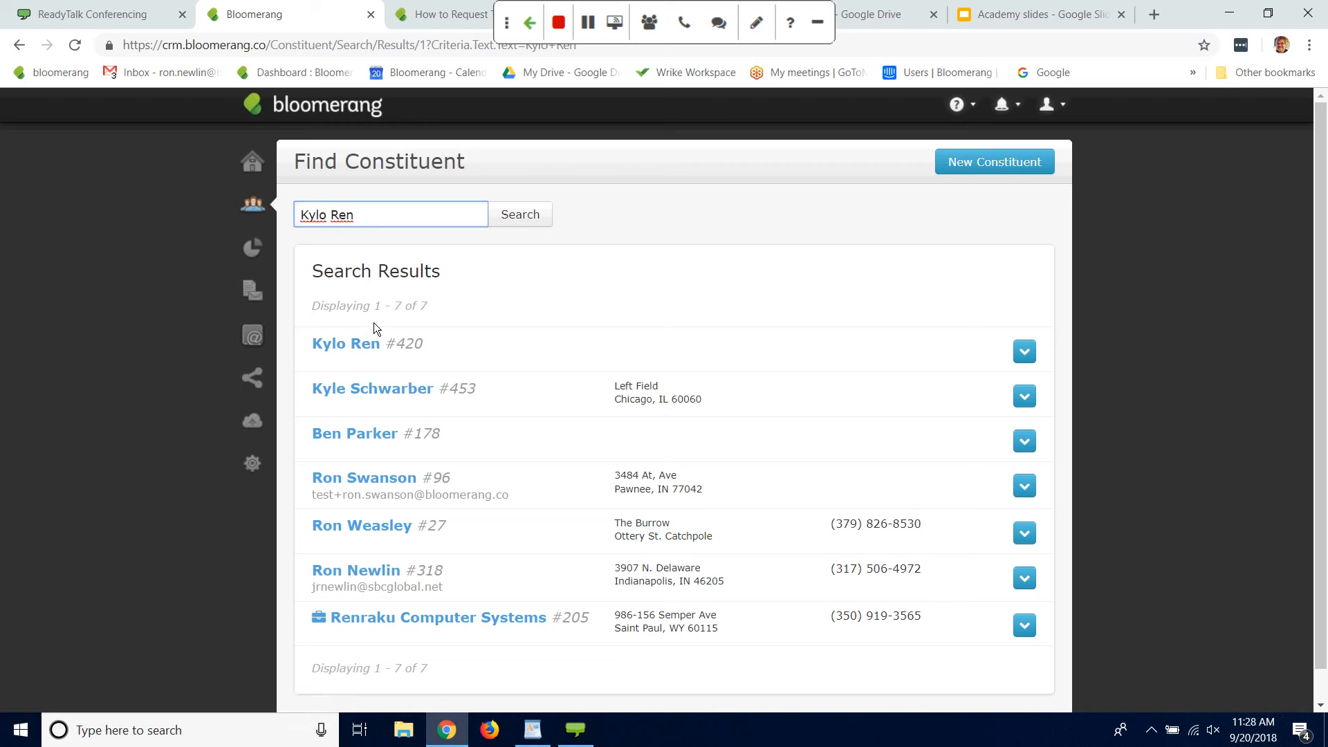
left_click(368, 347)
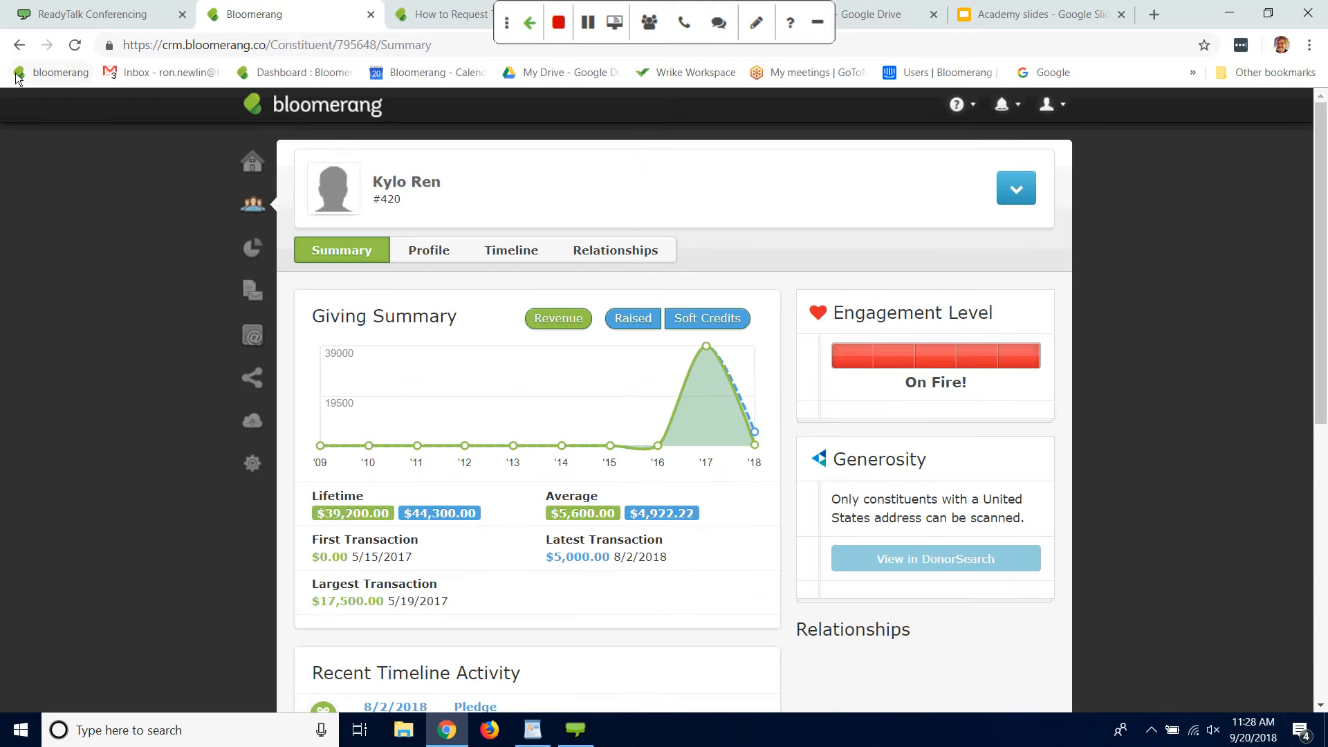
Step: Go back to the constituent search and search for "Tom Petty"
left_click(19, 44)
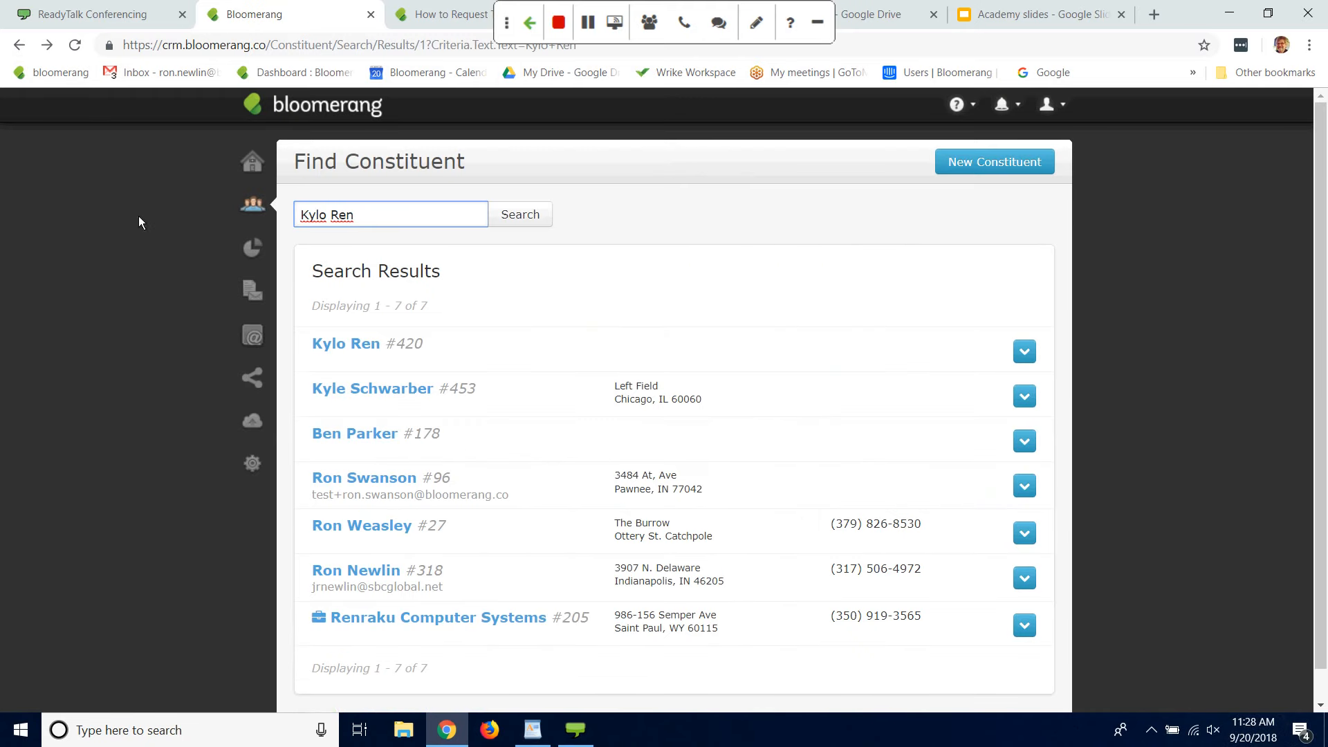
left_click_drag(377, 217, 1, 228)
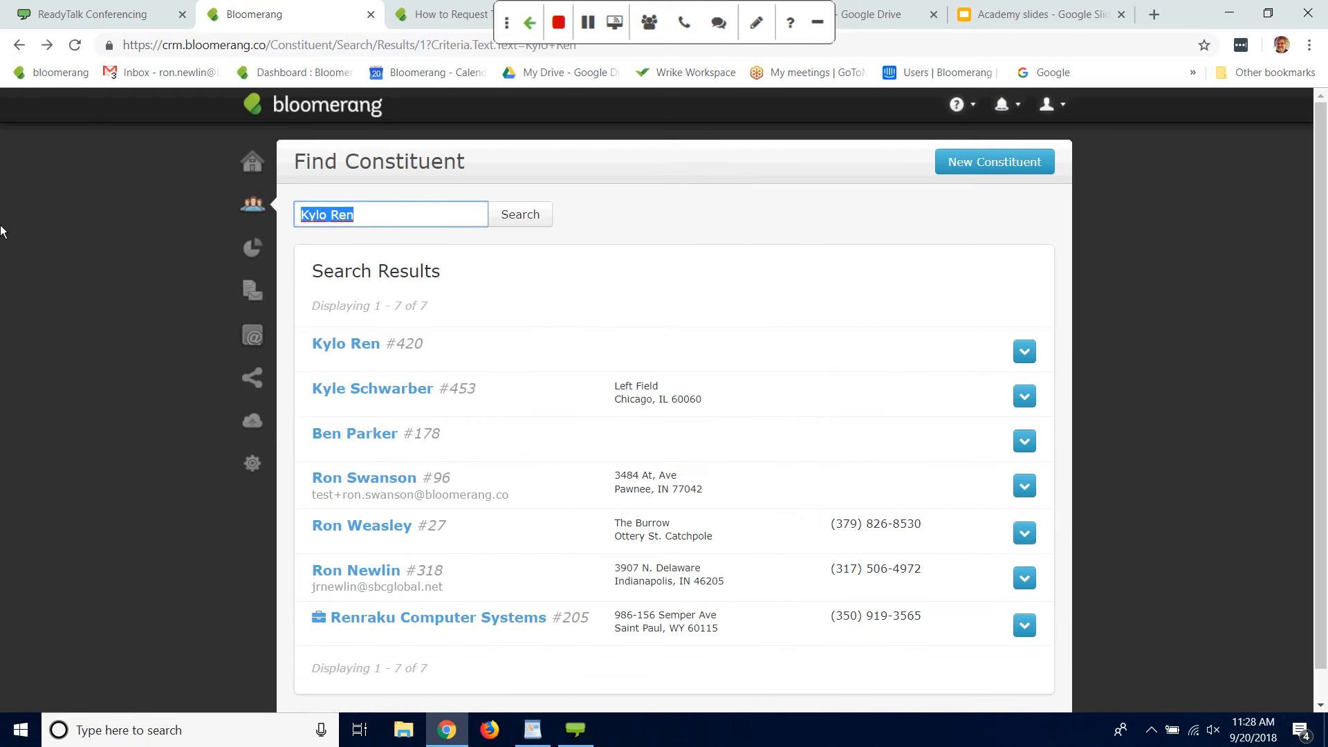
key("BackSpace")
type("Tom Pje")
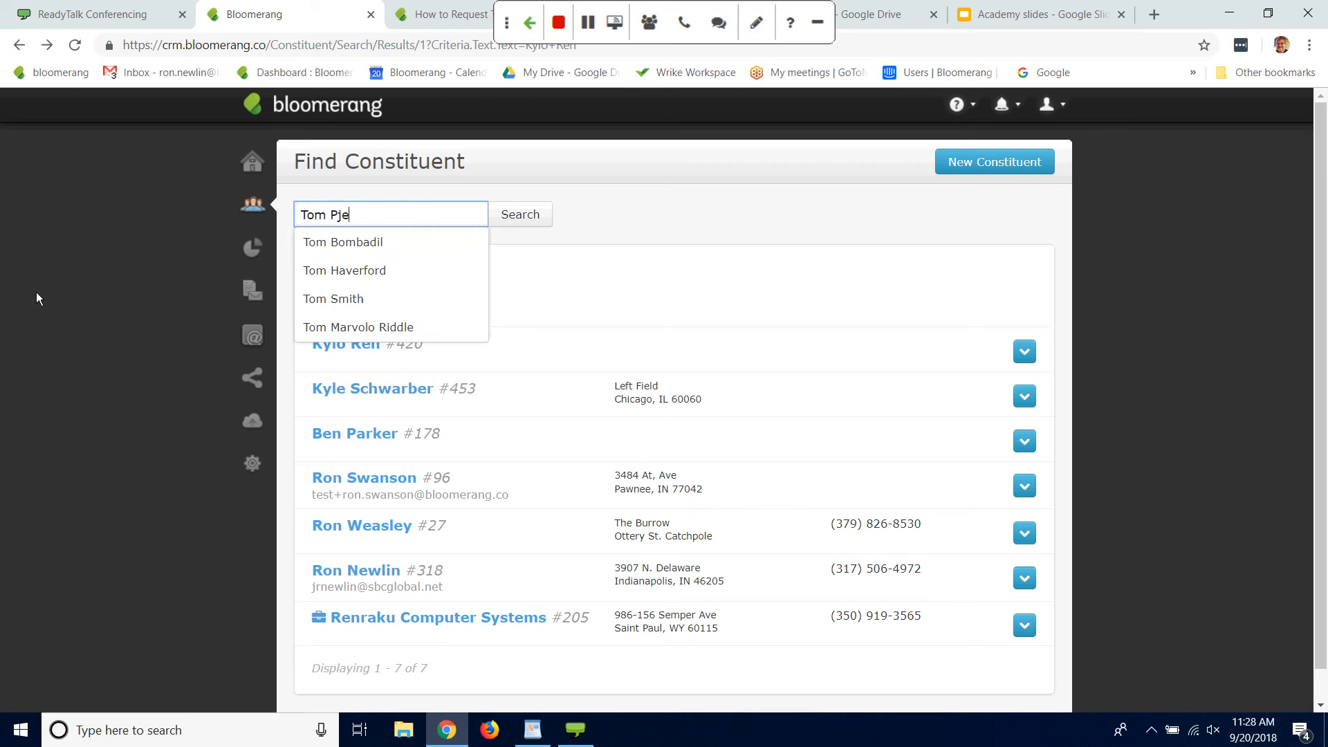
type("tt")
key("BackSpace")
key("BackSpace")
key("BackSpace")
key("BackSpace")
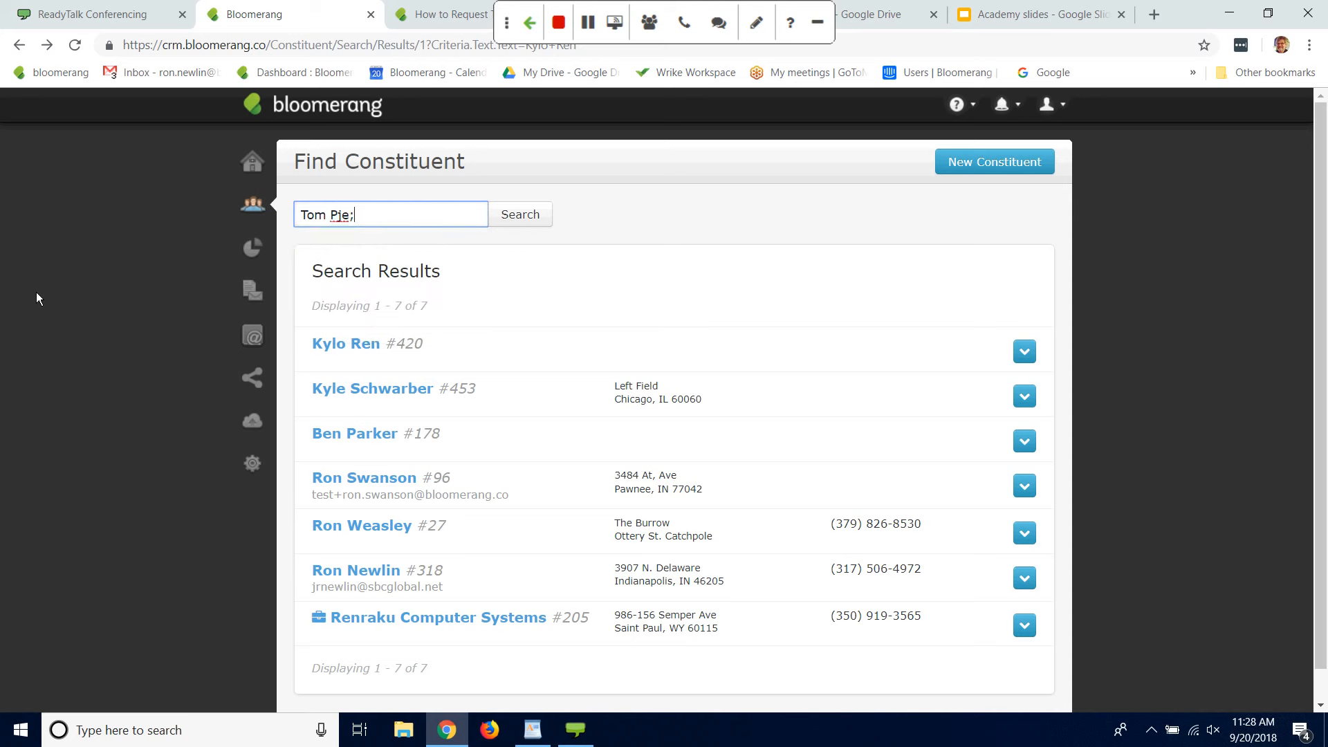
type("etty")
key("Return")
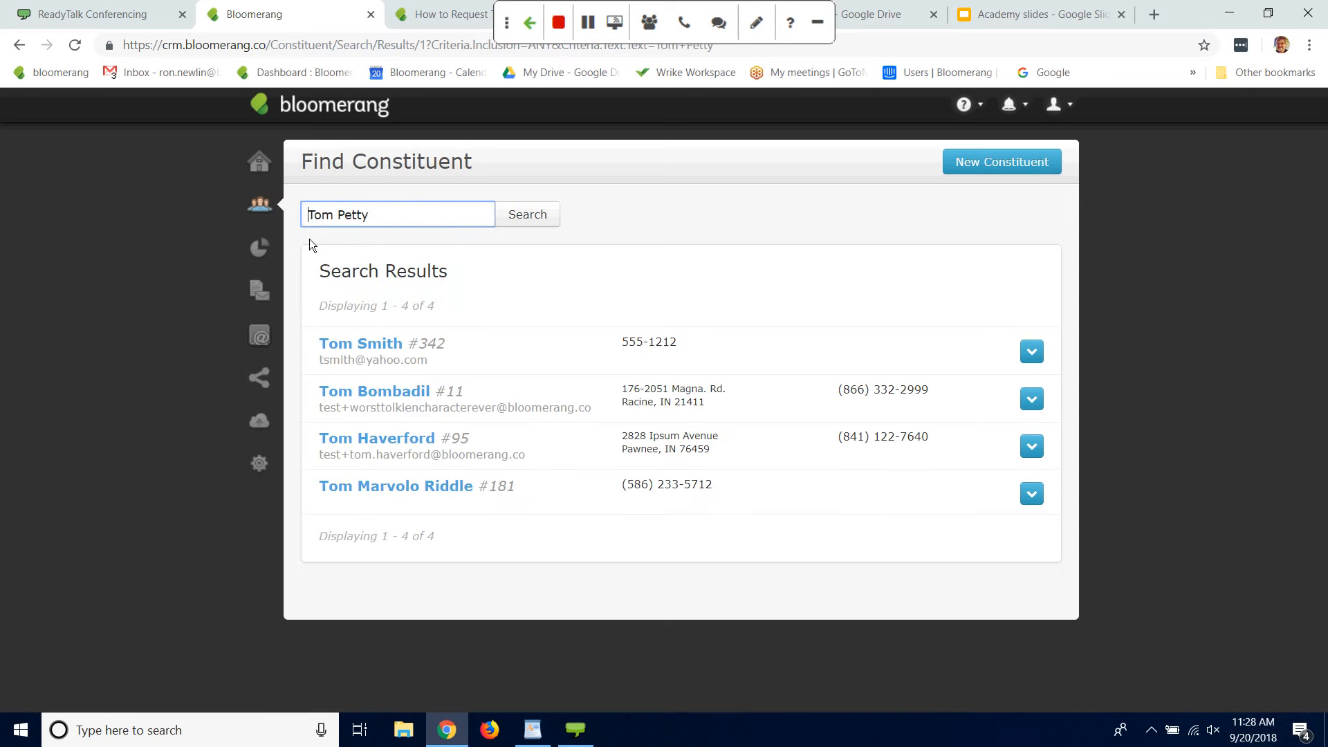
Step: Start a new individual constituent with title Mr., first name Tom and last name Petty
left_click(1014, 169)
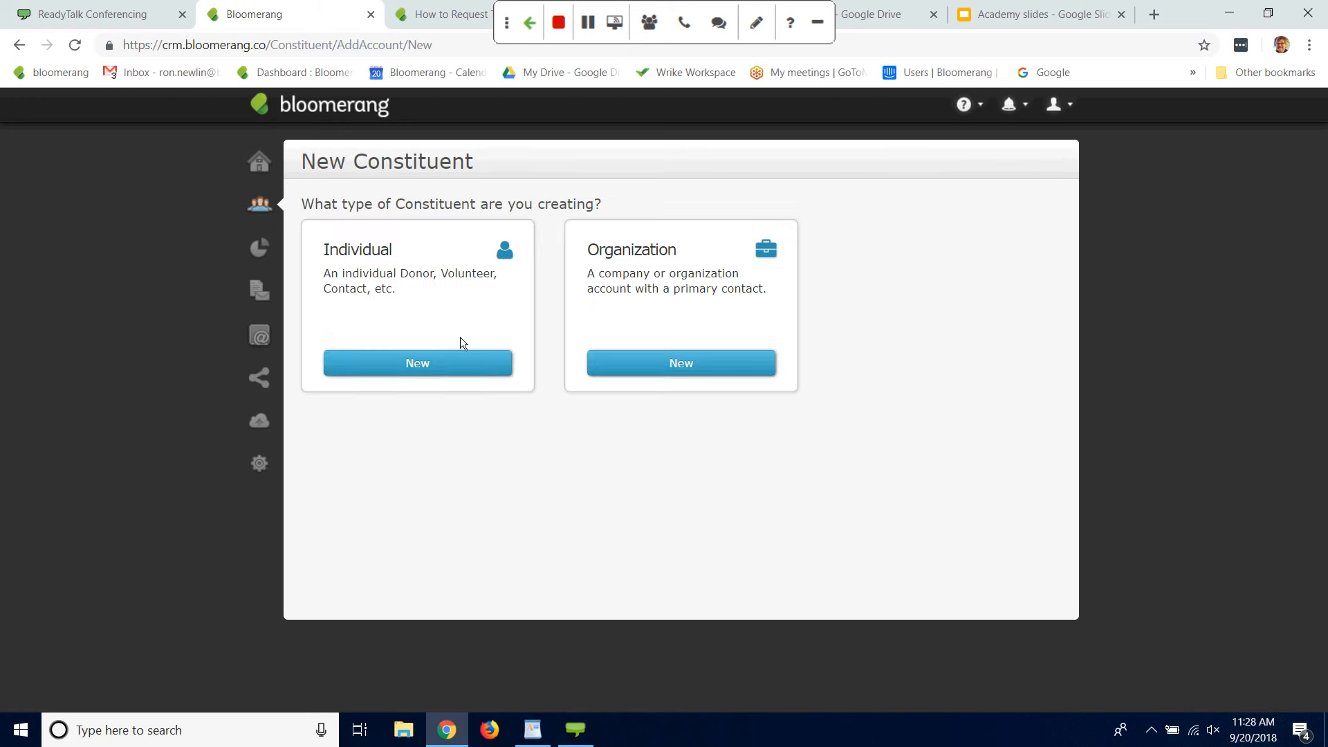
left_click(440, 364)
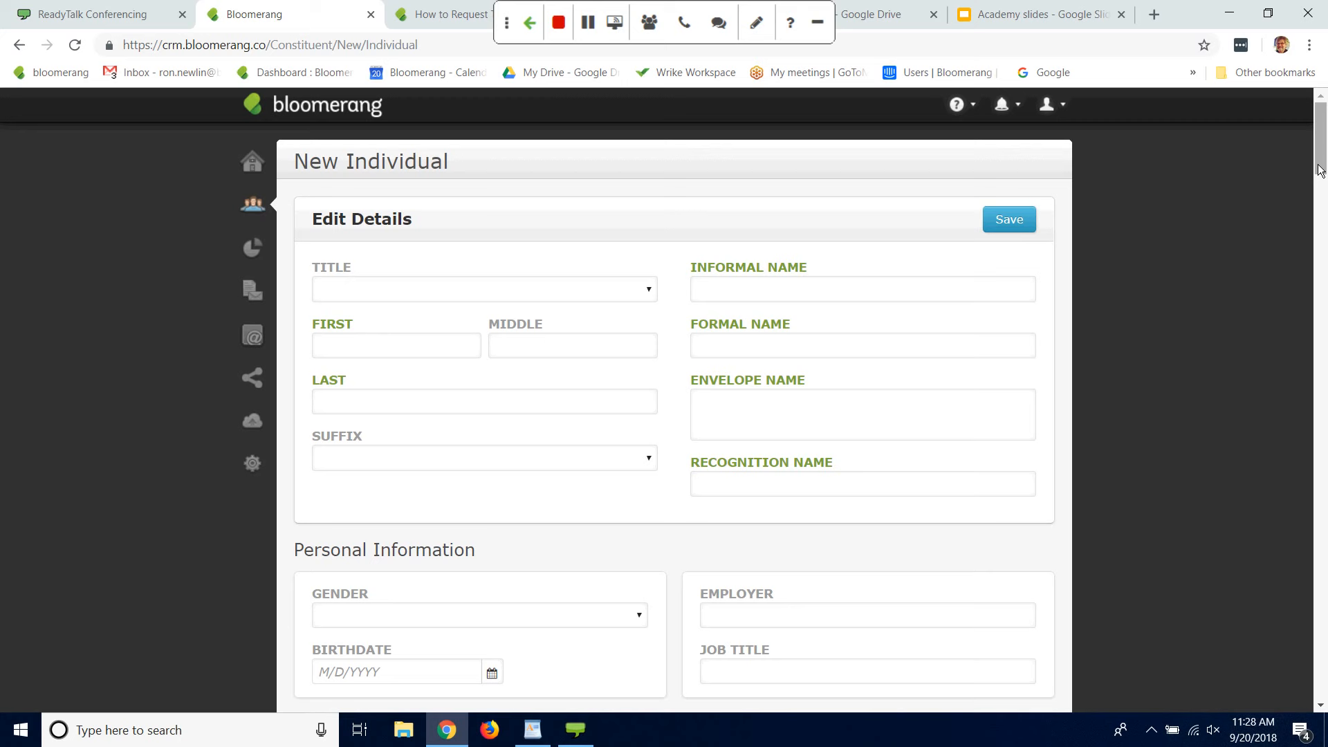
left_click_drag(1319, 166, 1318, 166)
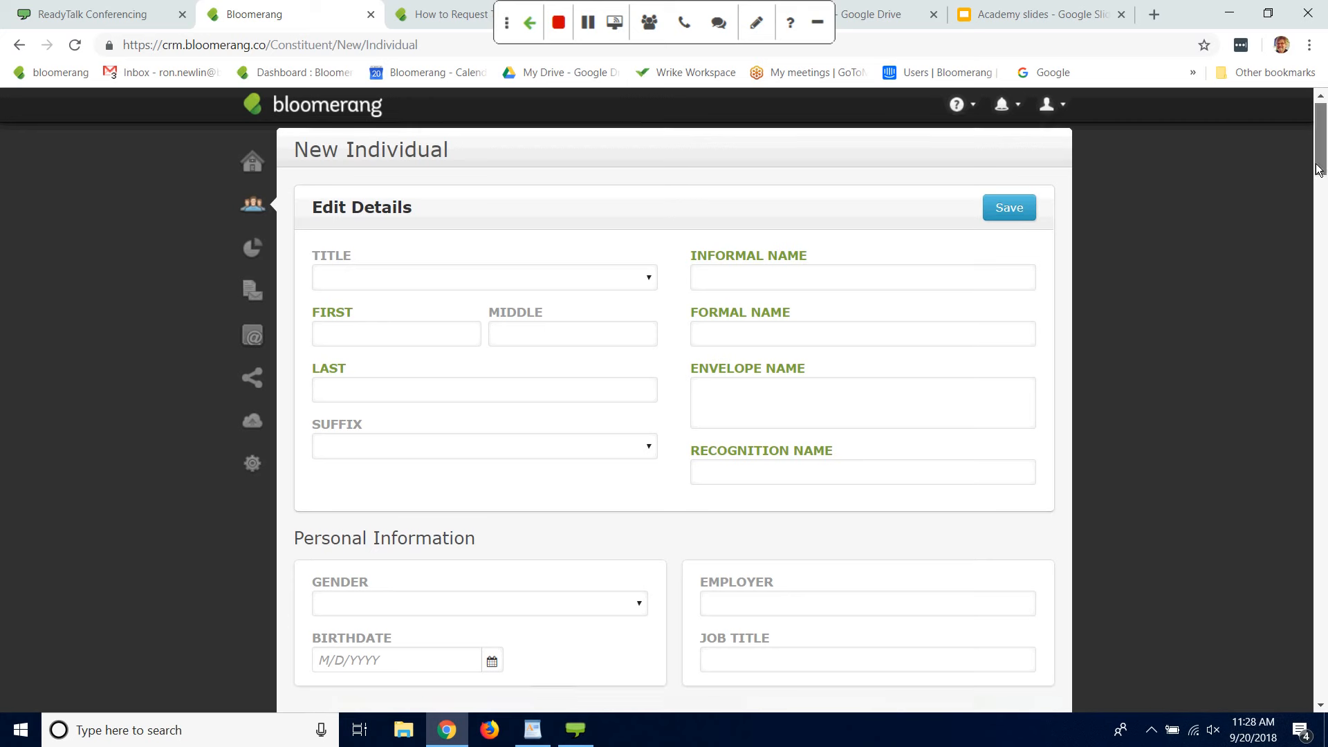
left_click(394, 340)
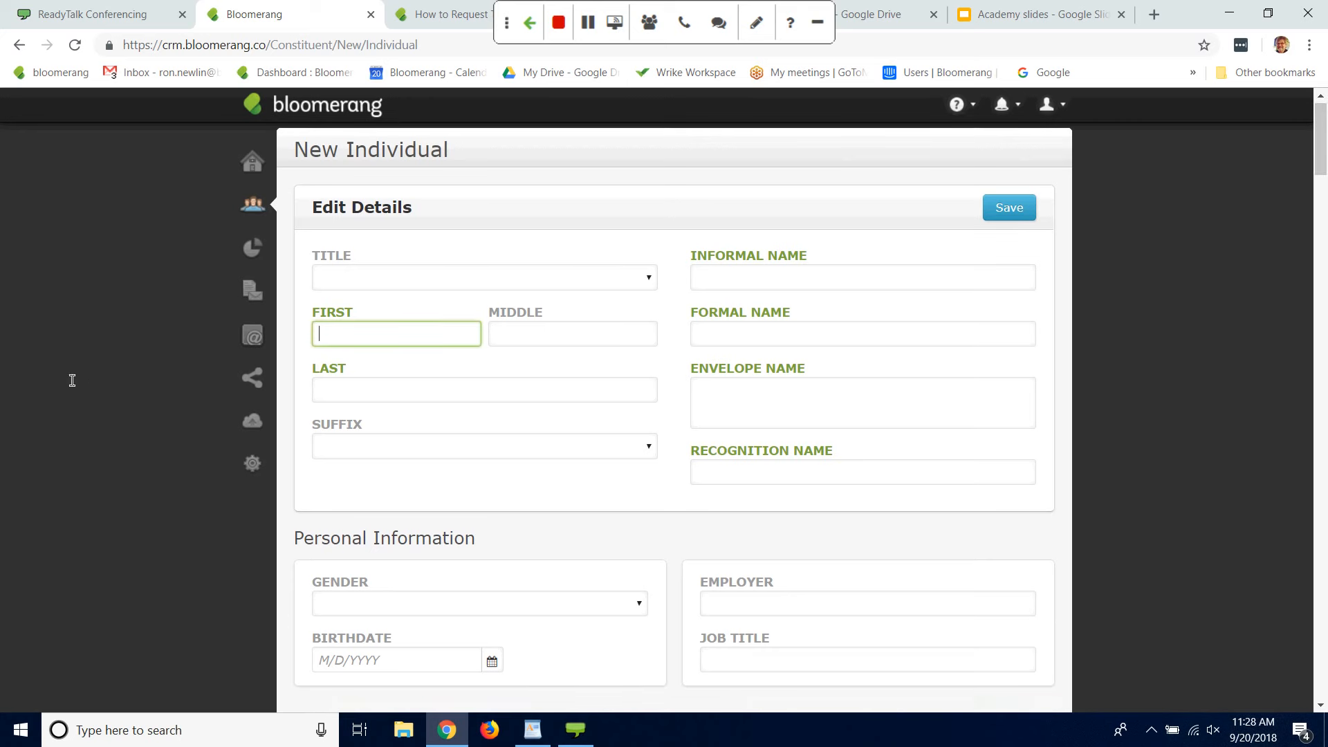
left_click(647, 280)
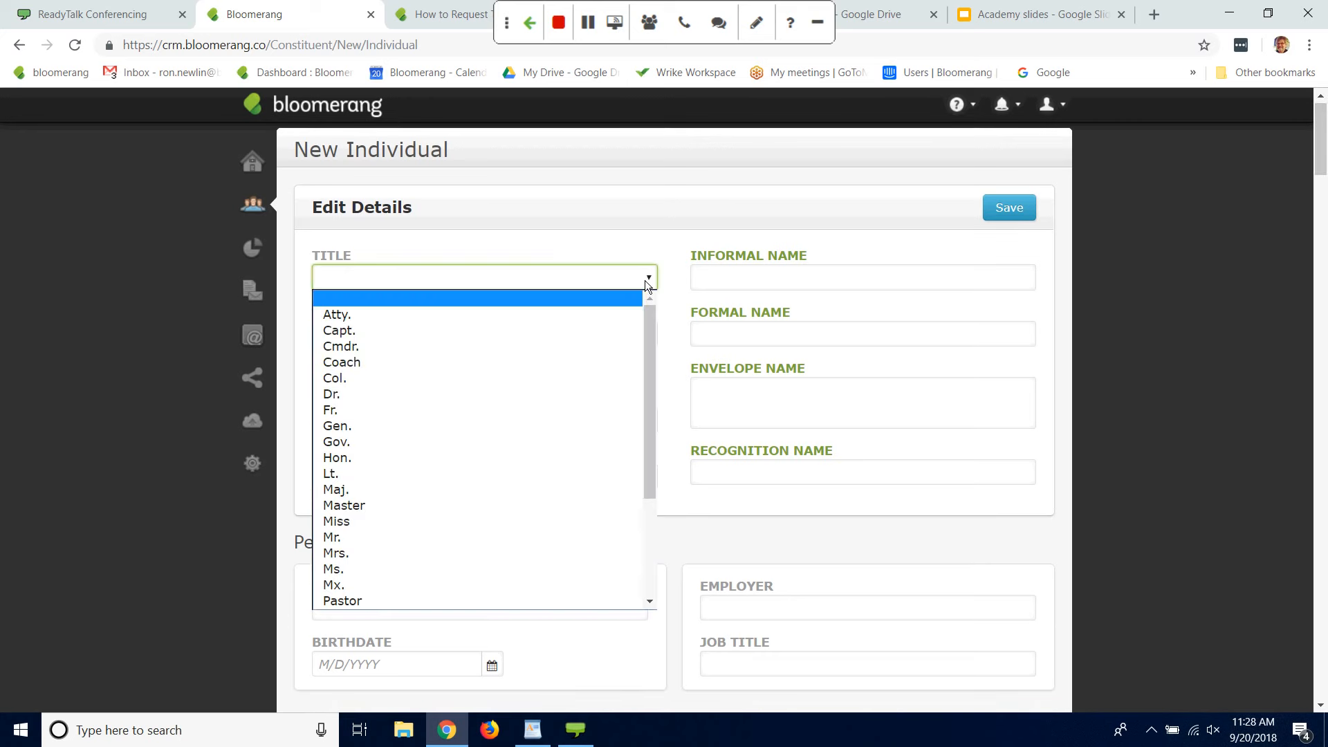
left_click(354, 542)
left_click(375, 339)
type("Tom")
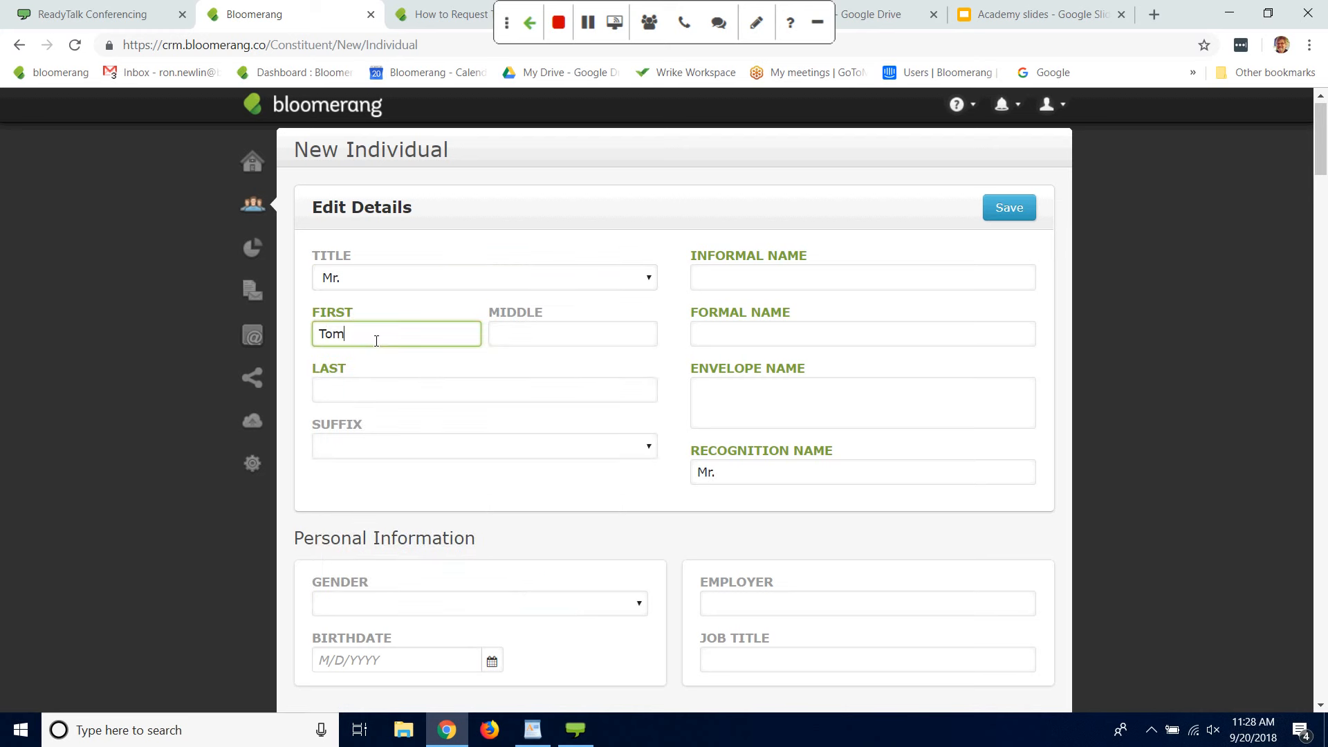
left_click(369, 388)
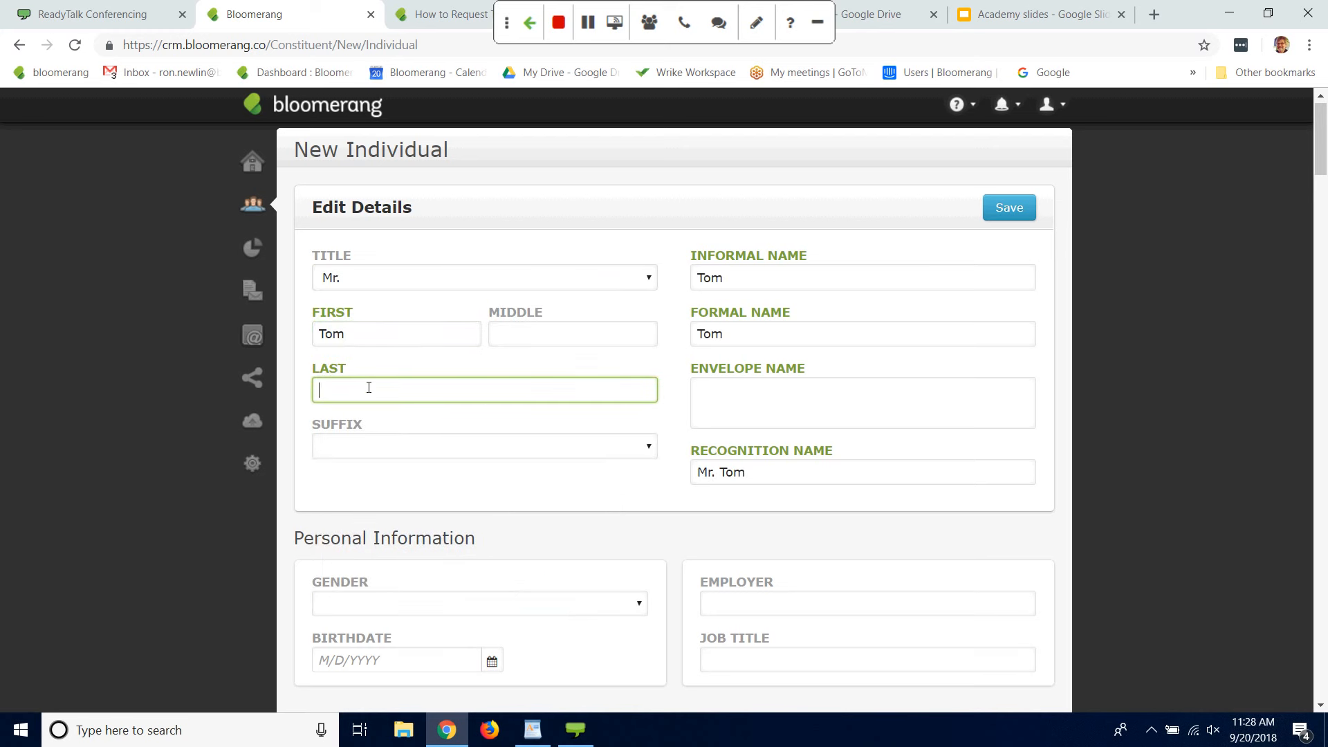
type("Petty")
key("Tab")
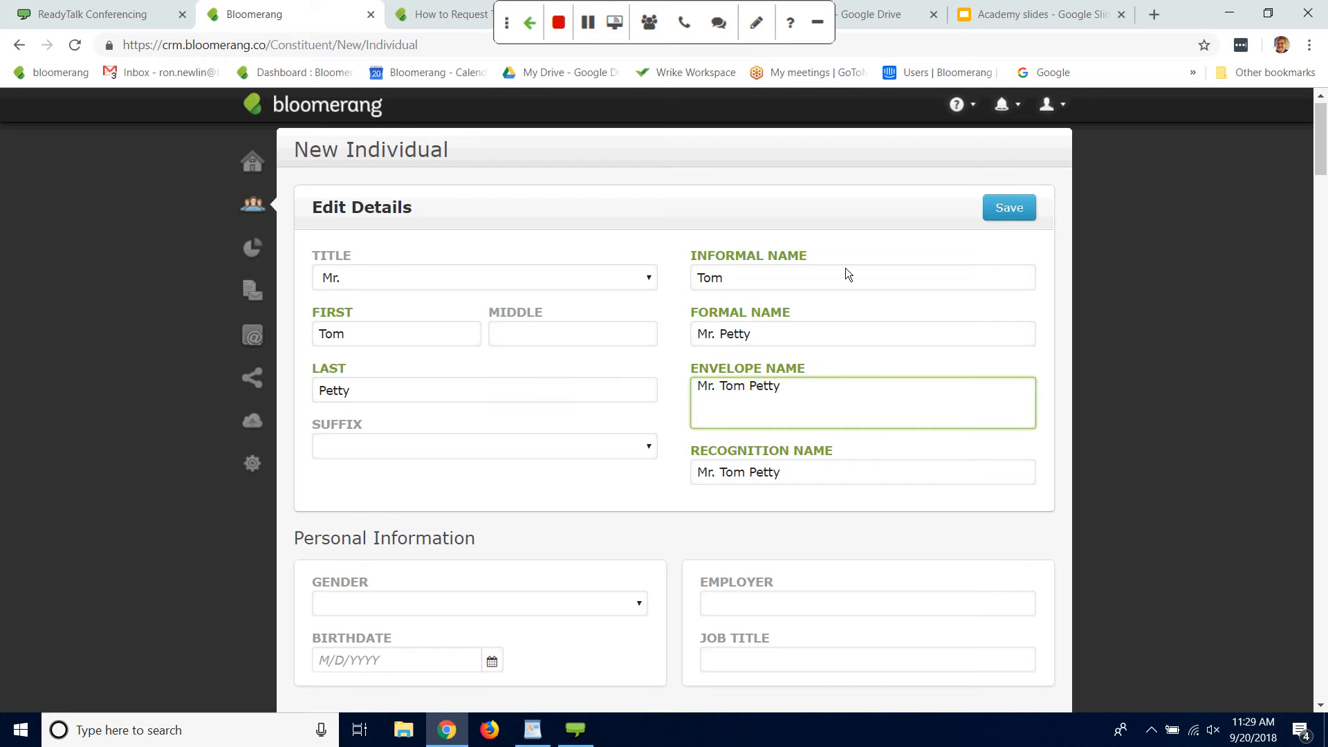
Step: Review the Informal Name, Formal Name and Envelope Name of the new individual
left_click(737, 278)
double_click(737, 279)
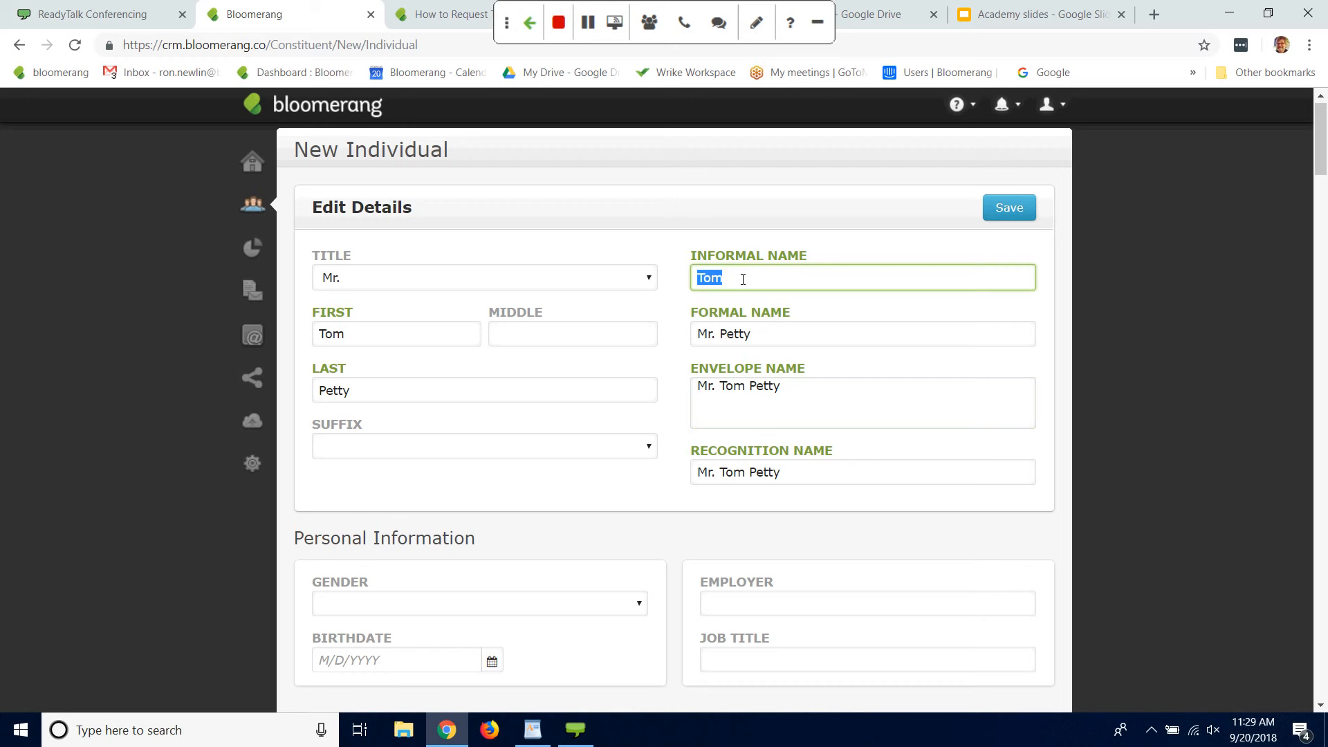
double_click(780, 338)
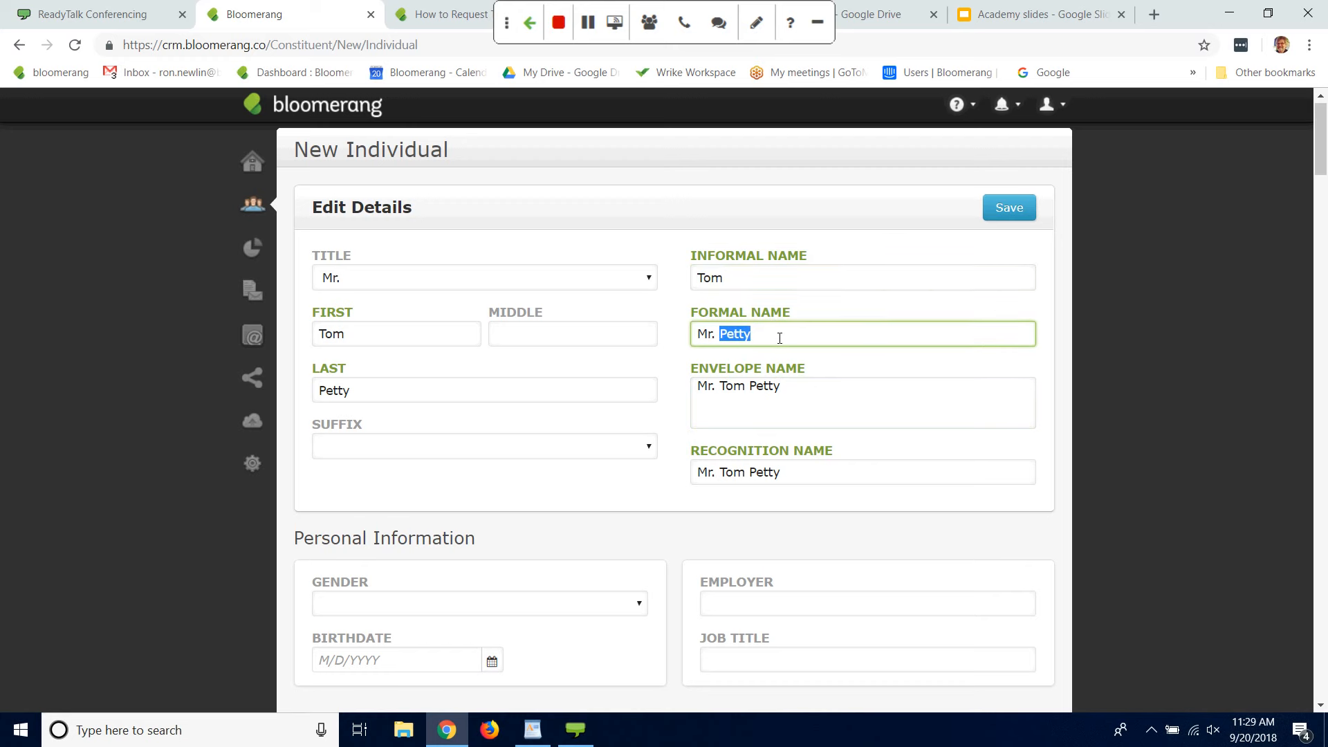
left_click(812, 401)
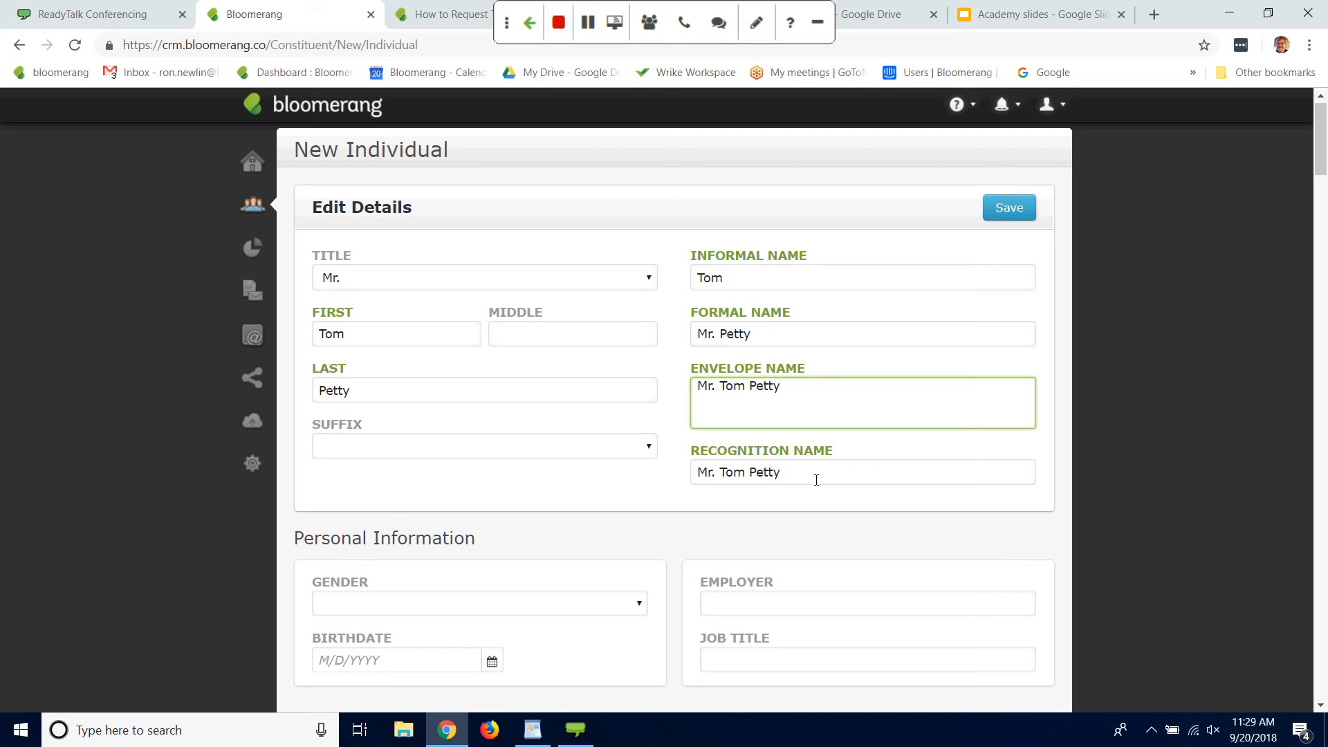
Step: Set the new individual's Recognition Name to Anonymous and save the constituent
triple_click(719, 476)
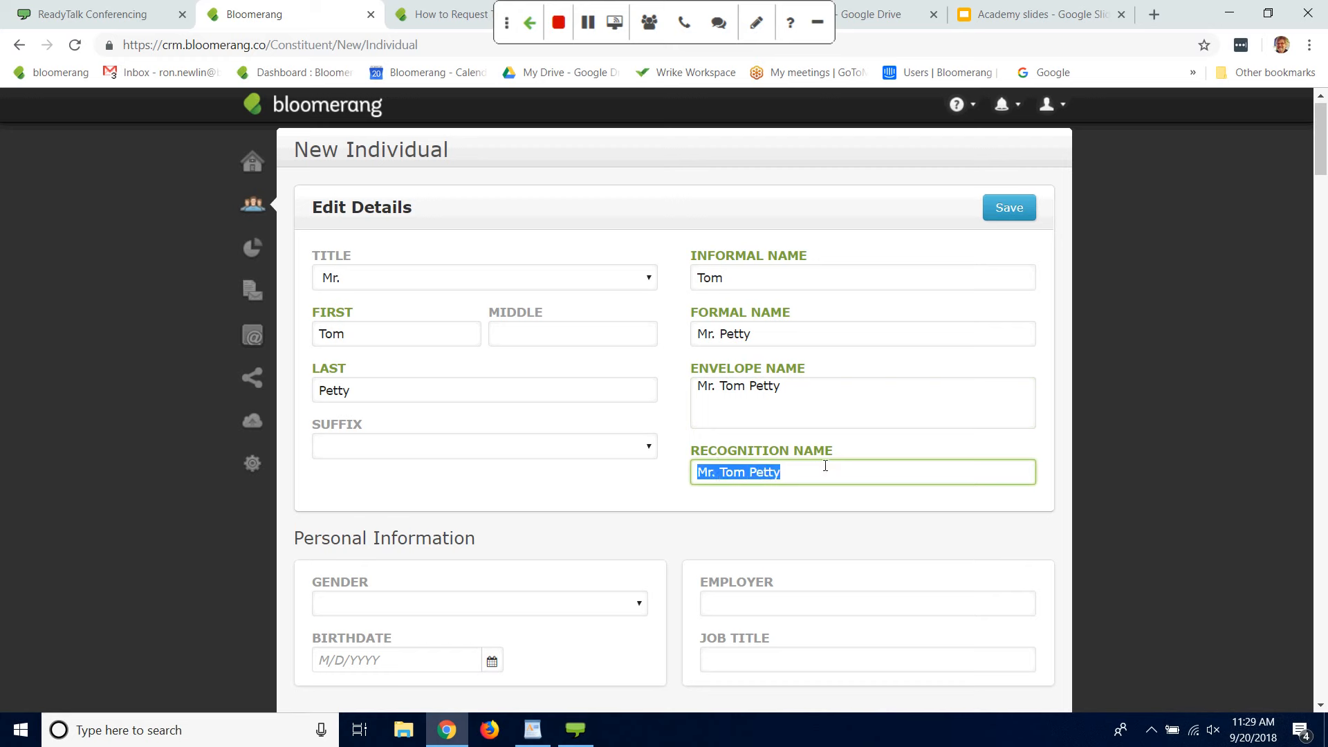
type("An")
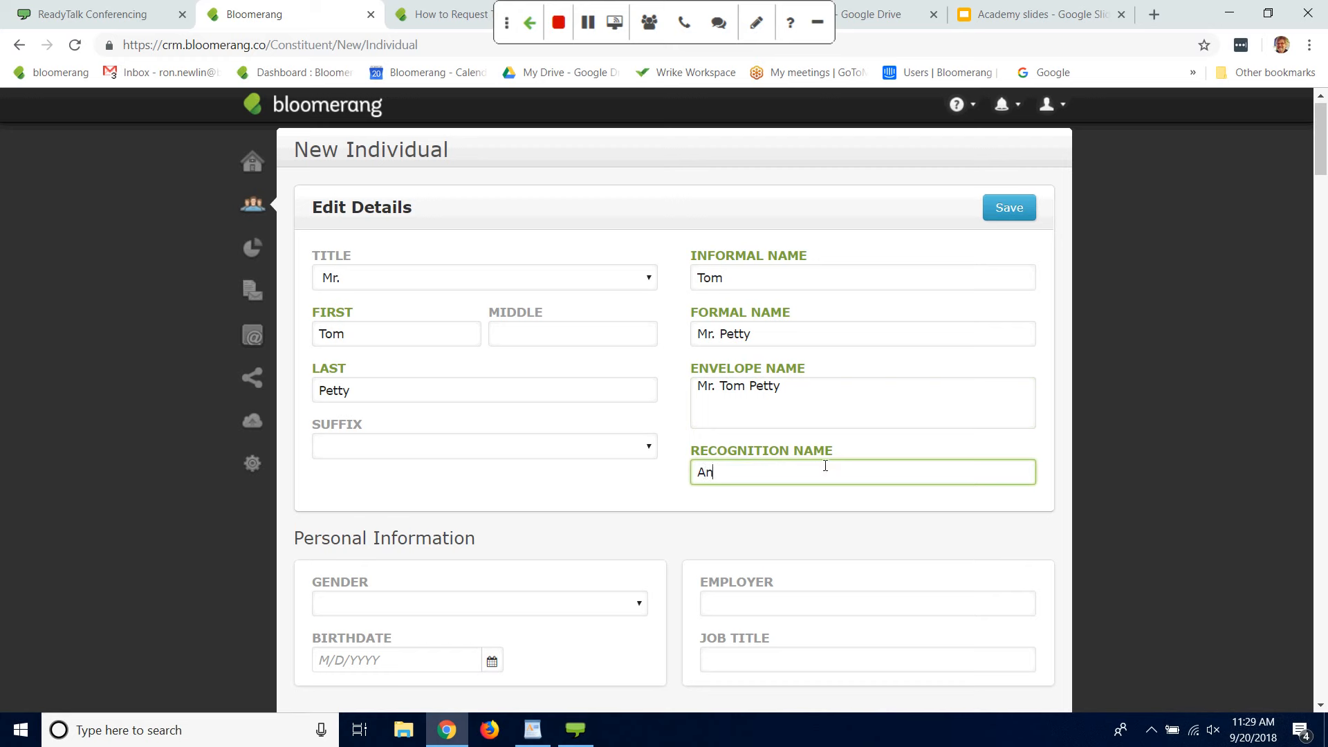
type("onymous")
left_click(1024, 211)
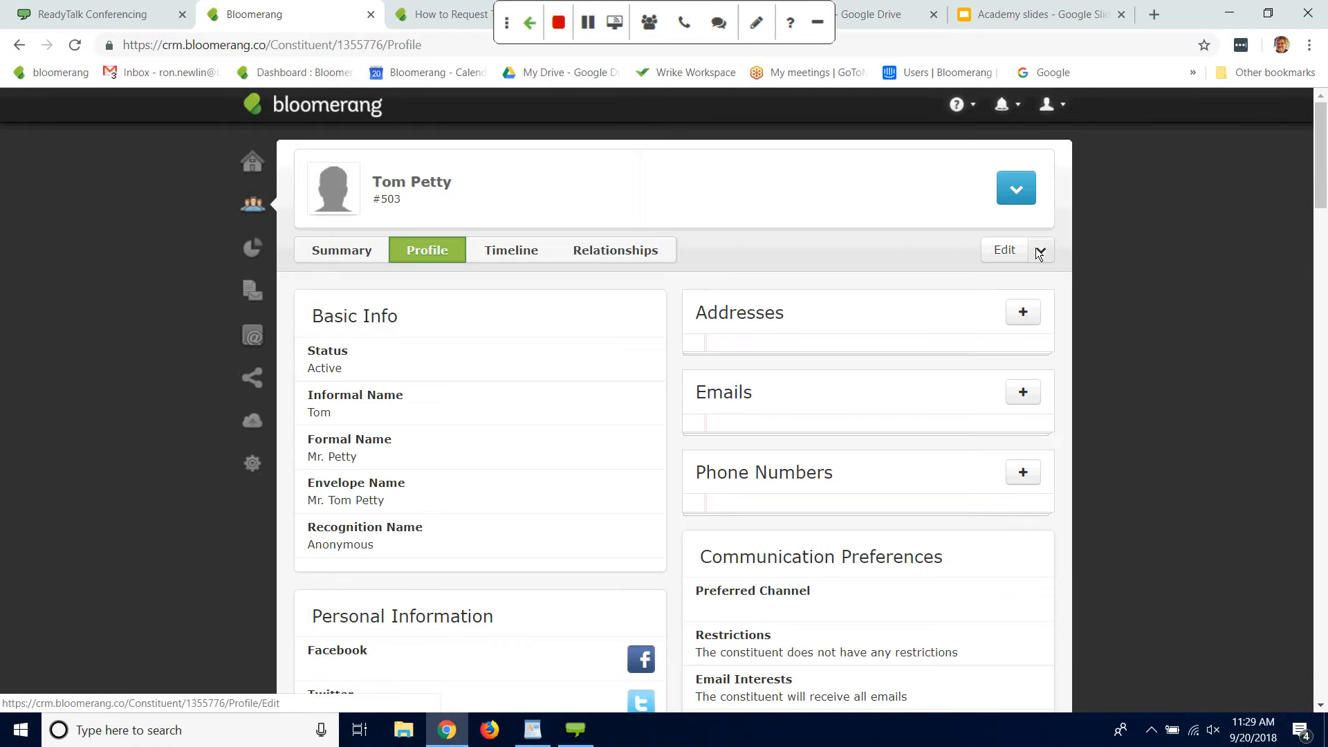
Step: Edit the constituent's profile to mark the Alumni and Volunteer attributes under General Info, and save the changes
left_click(1004, 252)
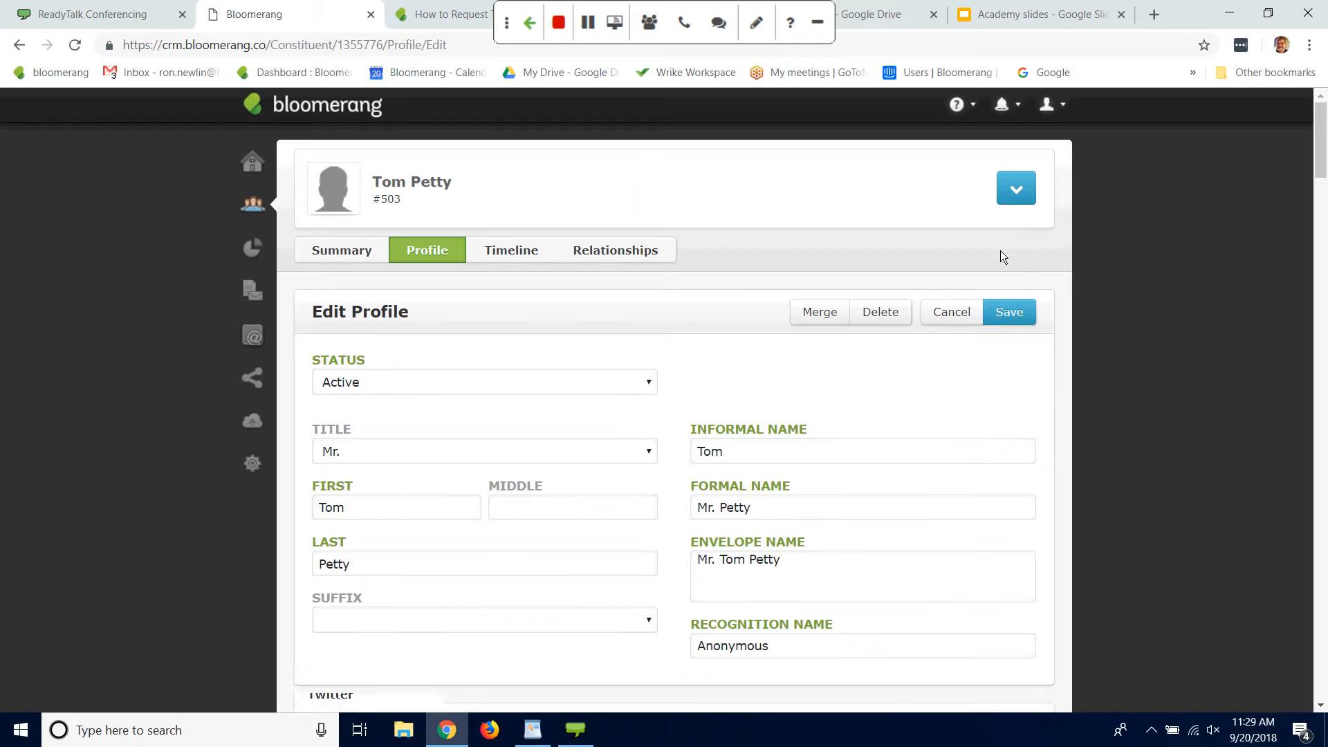
left_click_drag(1317, 167, 1290, 331)
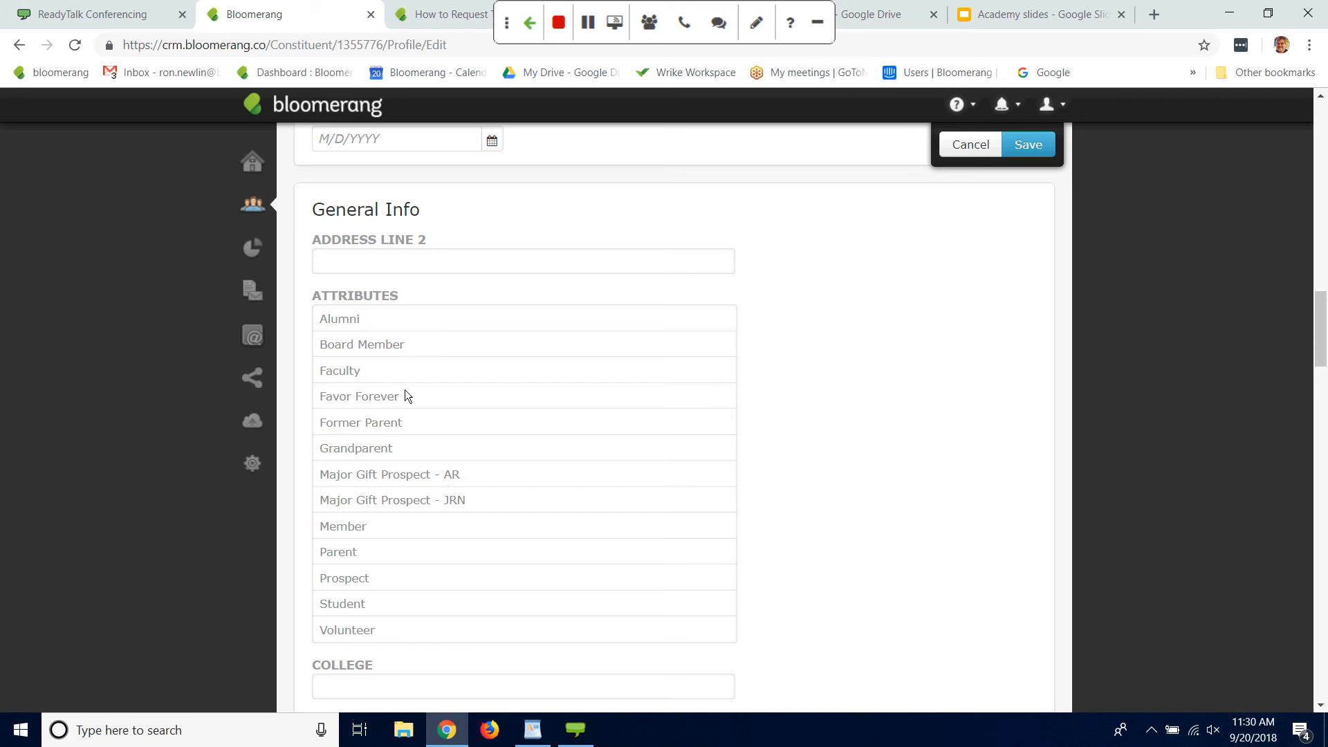
left_click(338, 319)
left_click(350, 629)
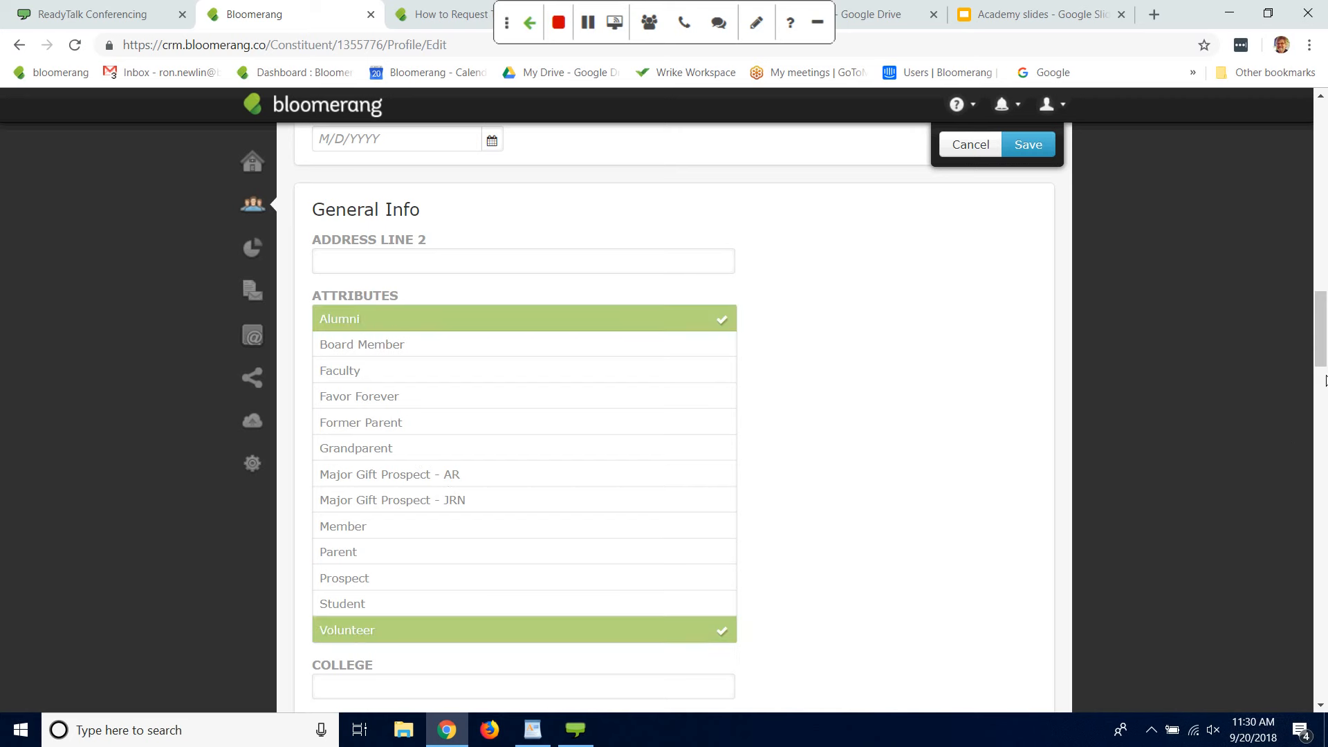
left_click_drag(1322, 357, 1321, 284)
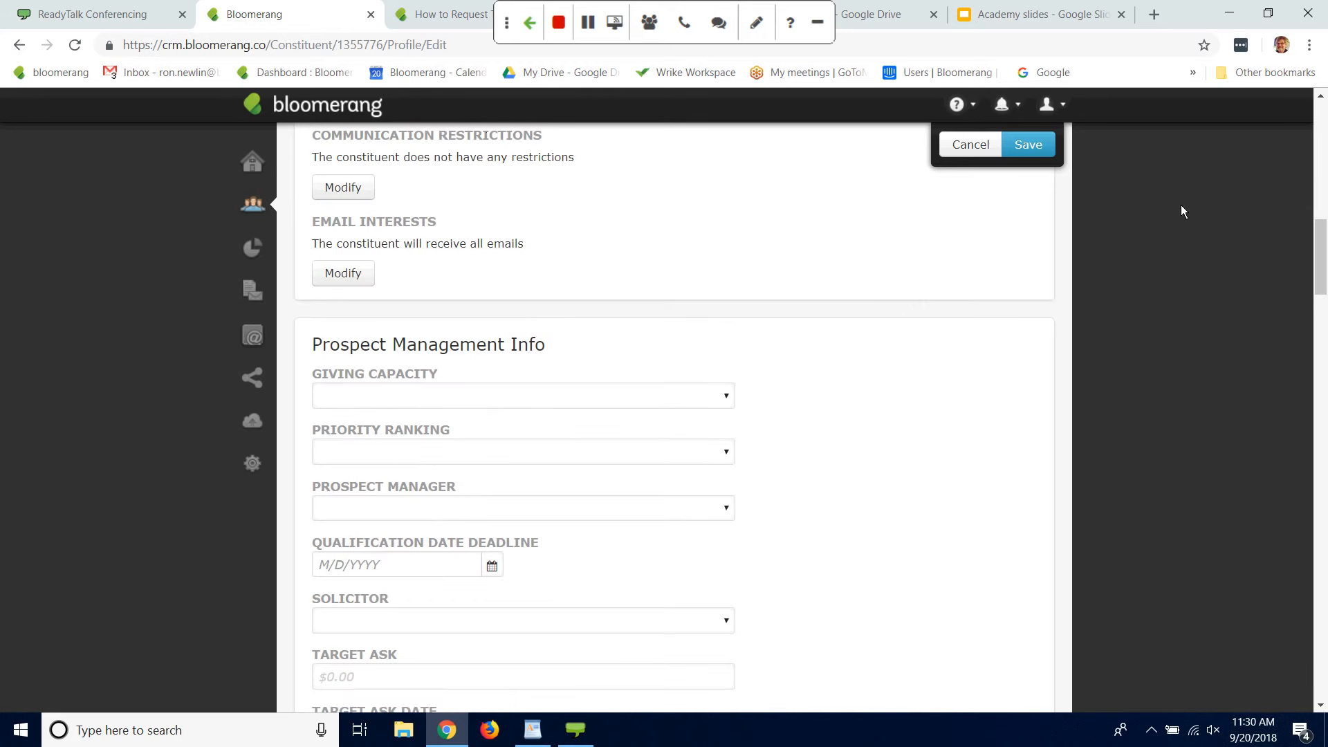
left_click(1038, 147)
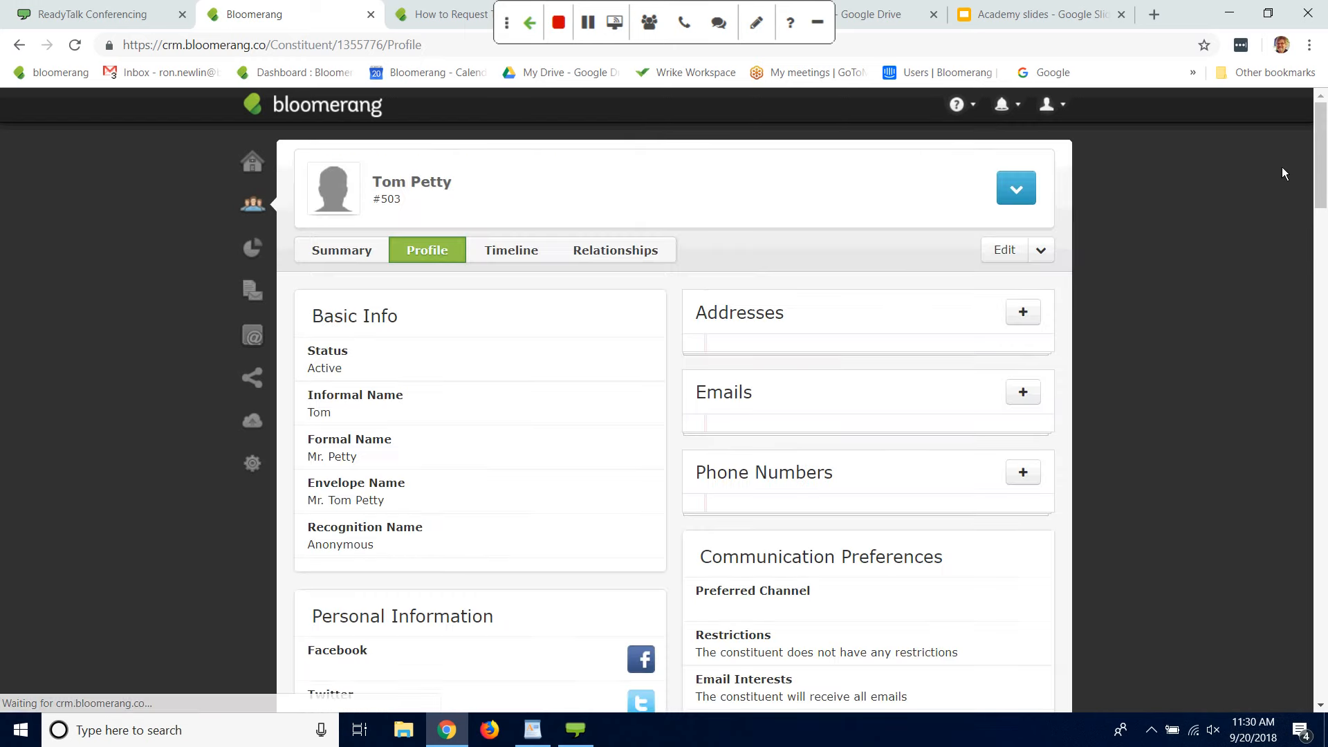
Step: Add a new address to the constituent's profile and enter the street address
left_click(1025, 310)
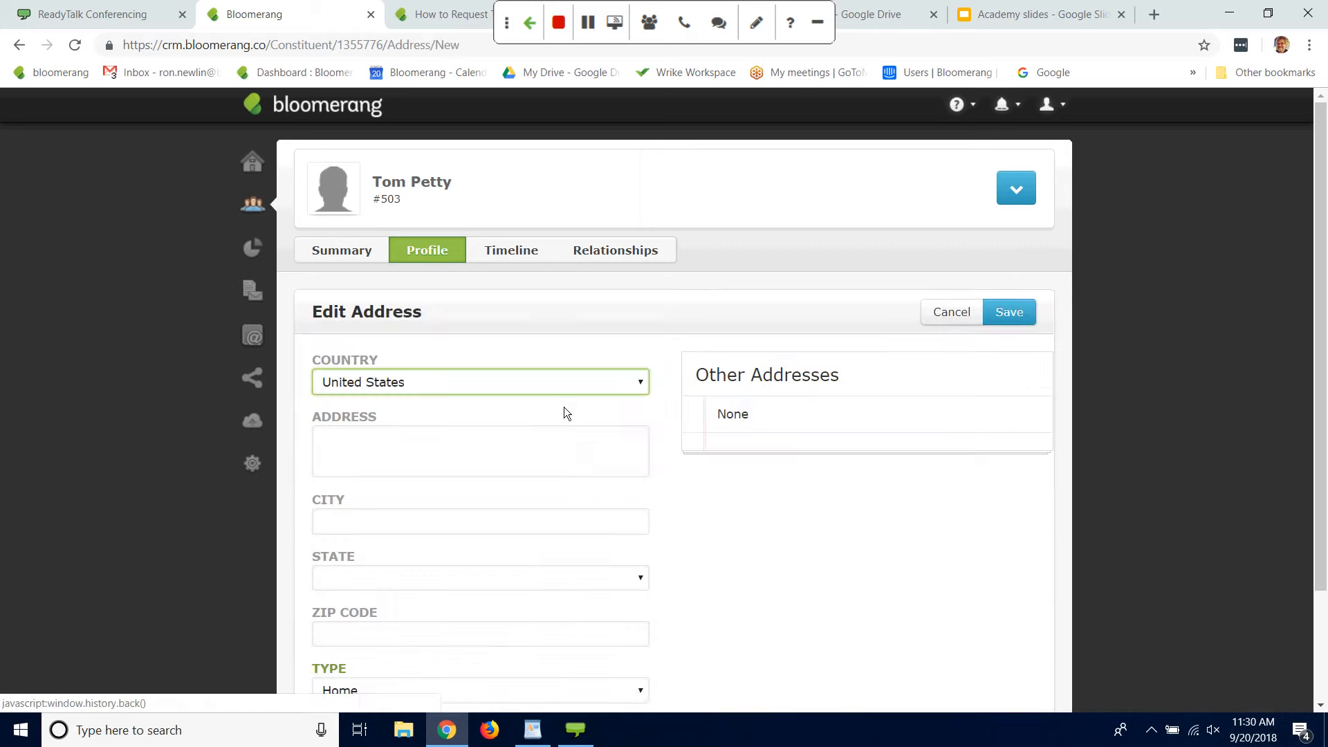
left_click(567, 459)
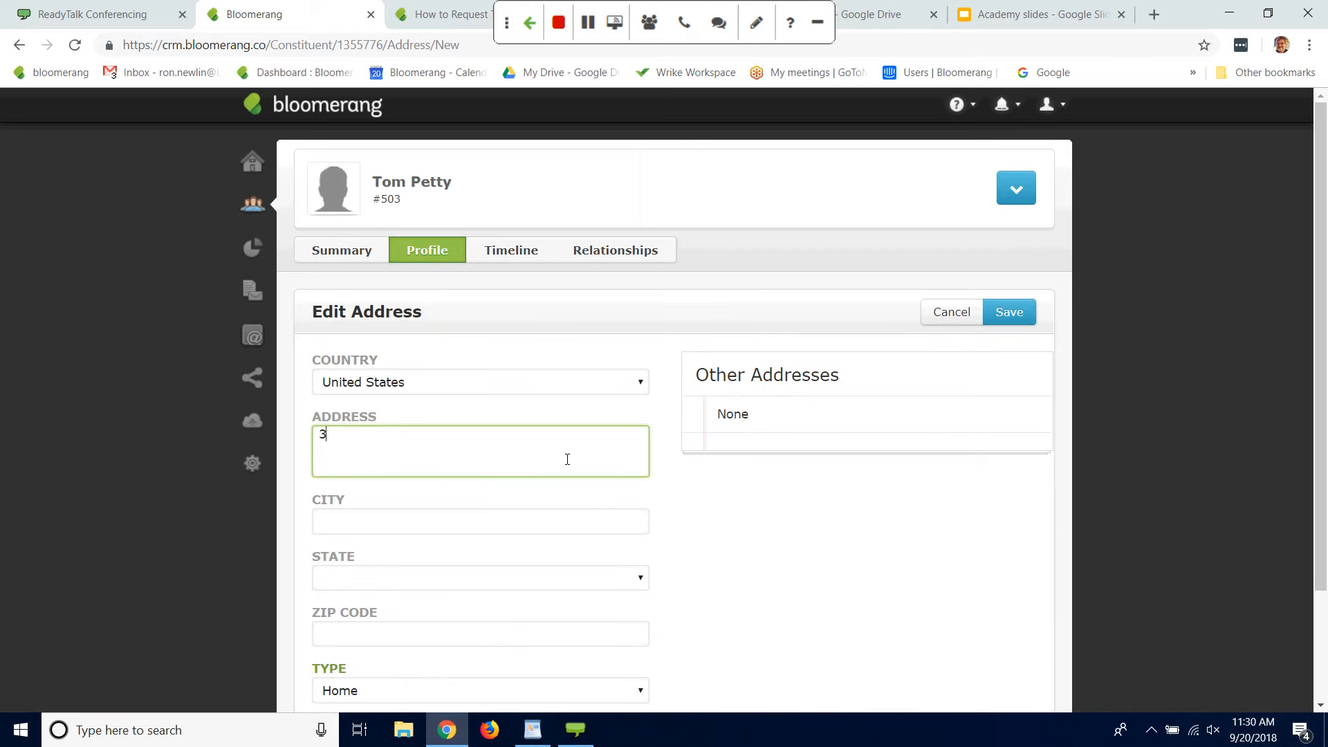
Step: Fill in the city, state and ZIP code of the new home address and save it
left_click(505, 525)
type("Indianapo")
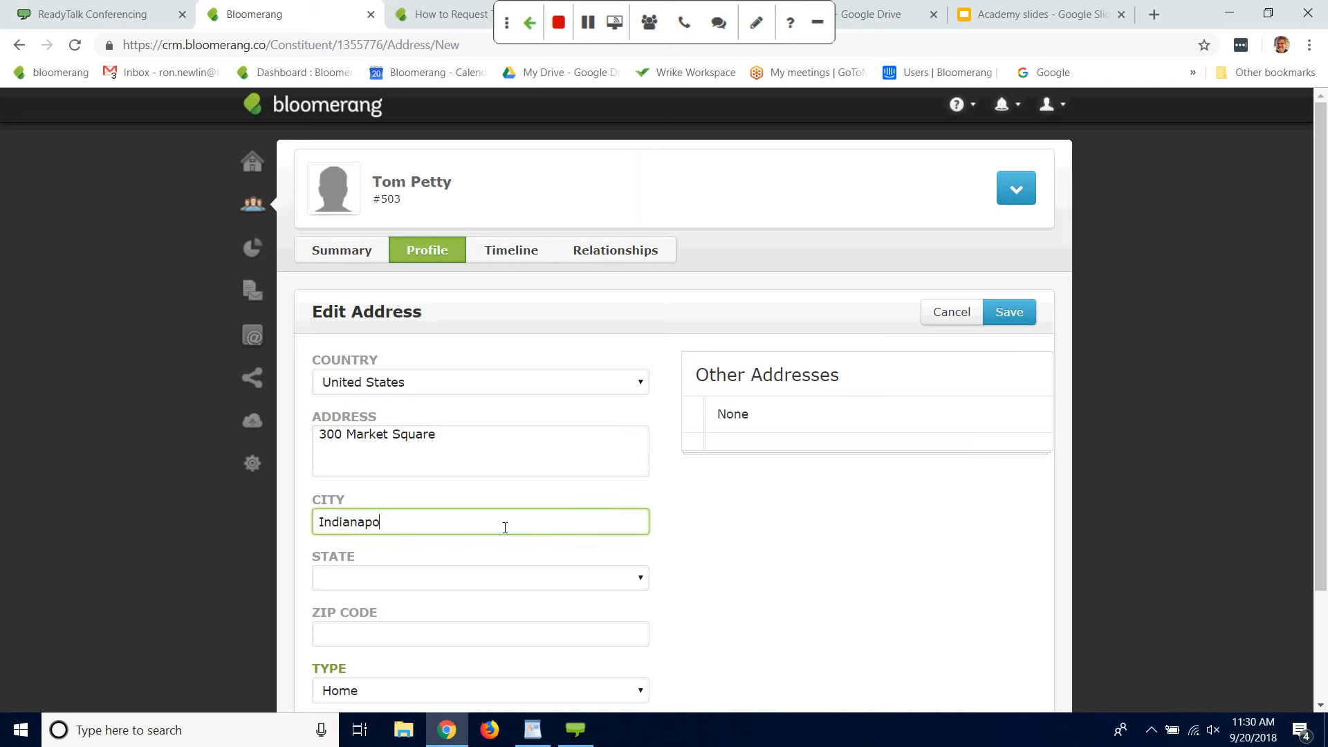
type("lis")
left_click(645, 579)
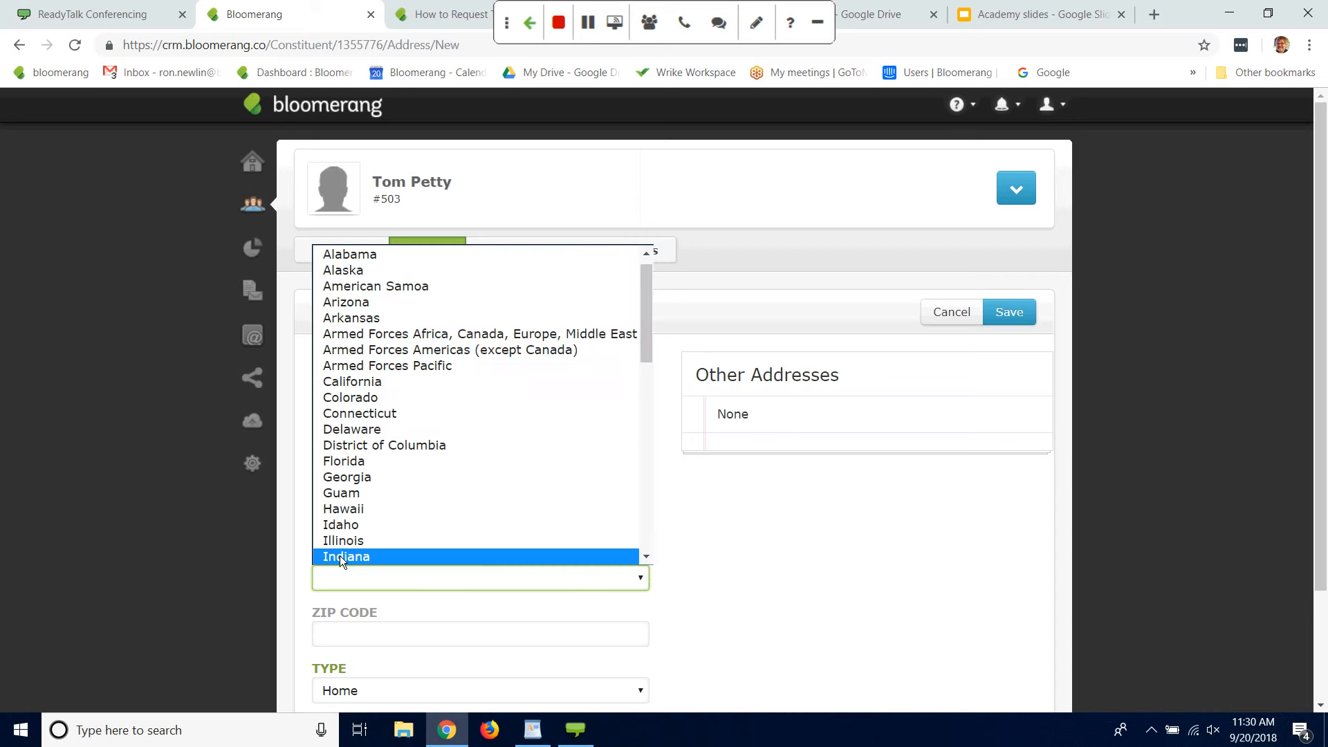
left_click(339, 556)
left_click(365, 646)
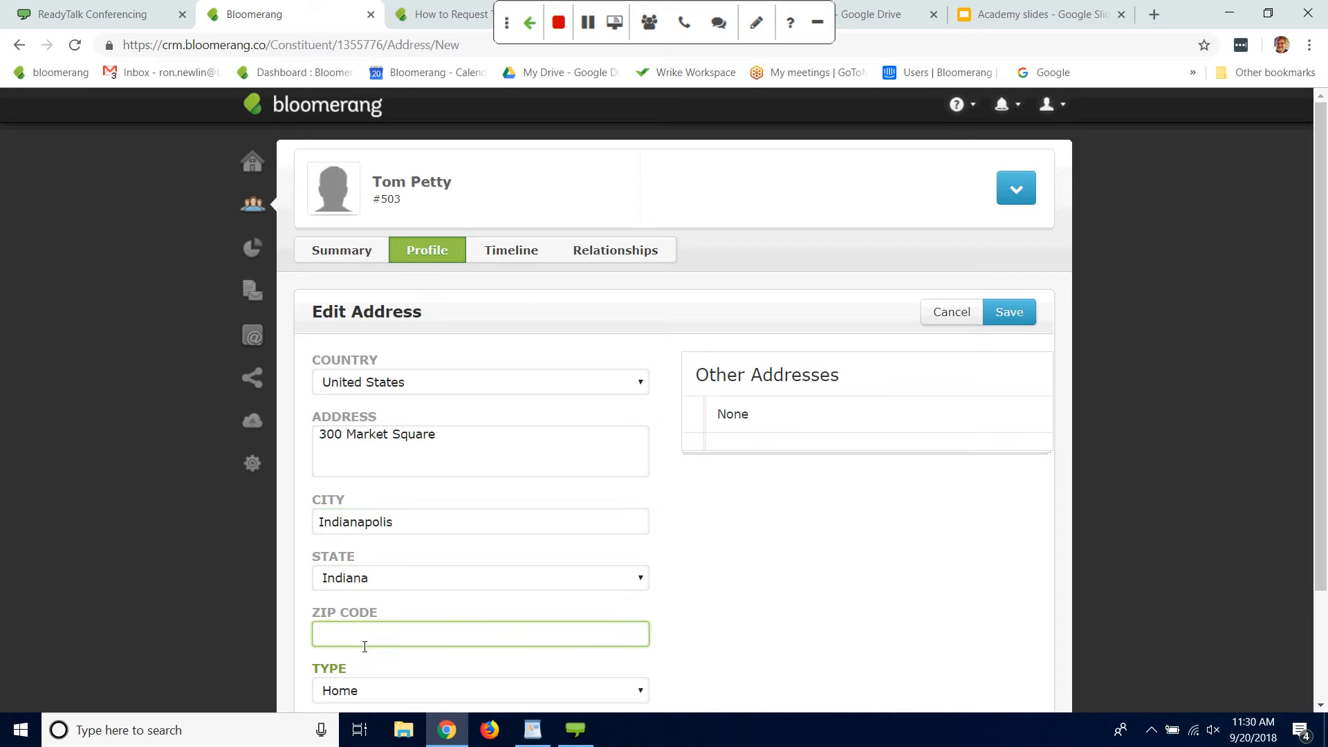
type("46204")
left_click(1012, 315)
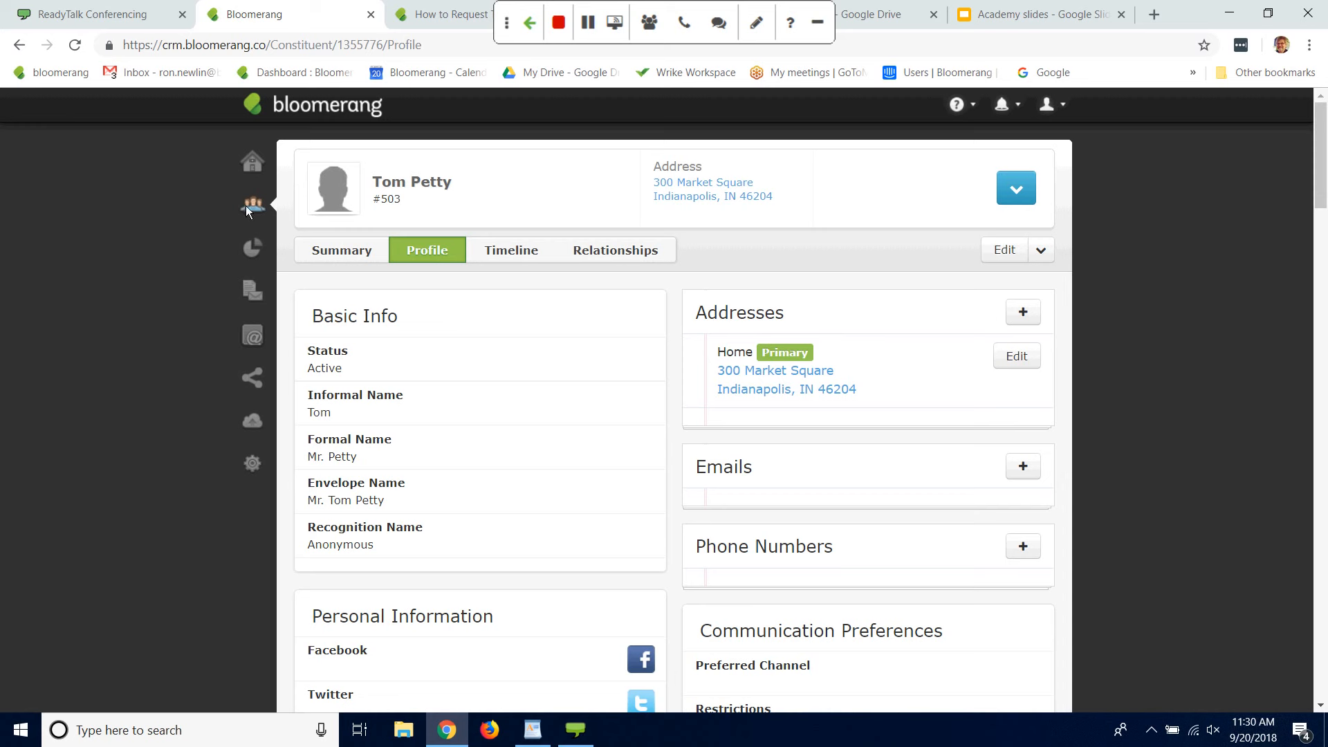
Step: Search the constituents for "The Heartbreakers"
left_click(246, 206)
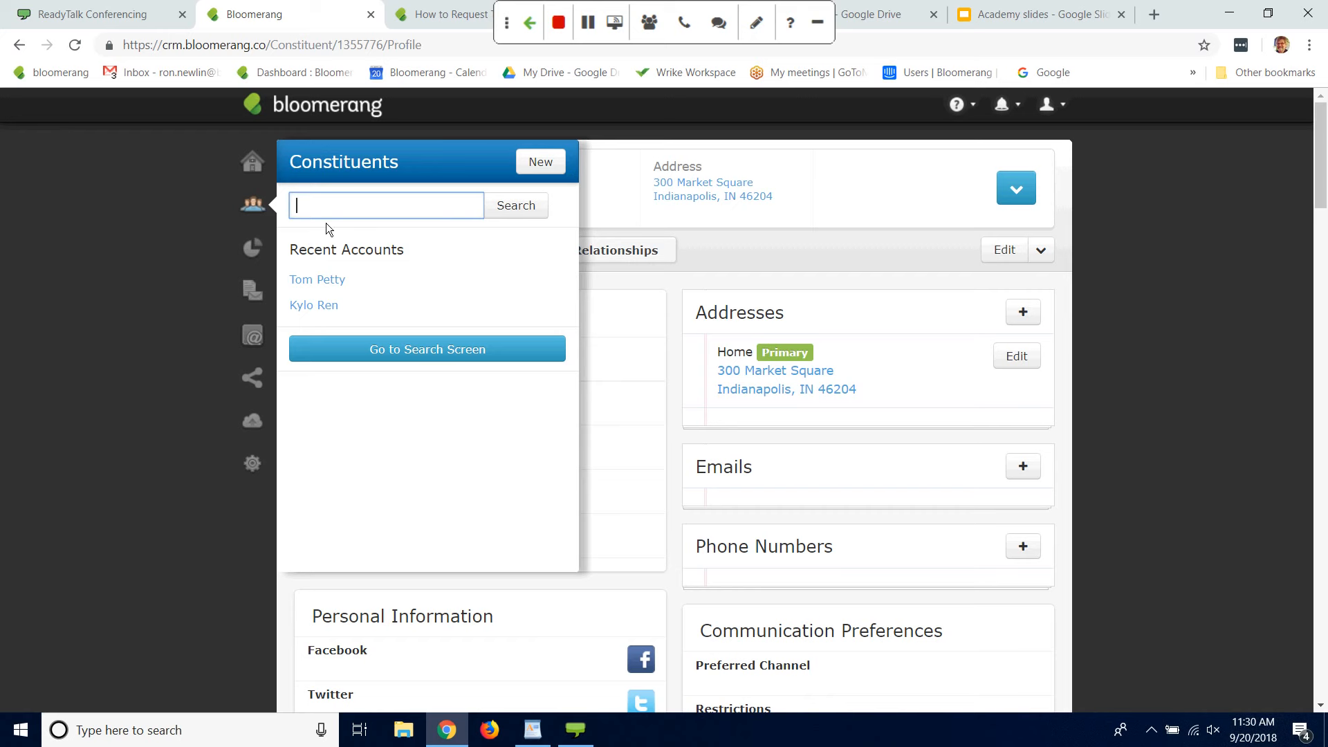
type("The Heartbreakers")
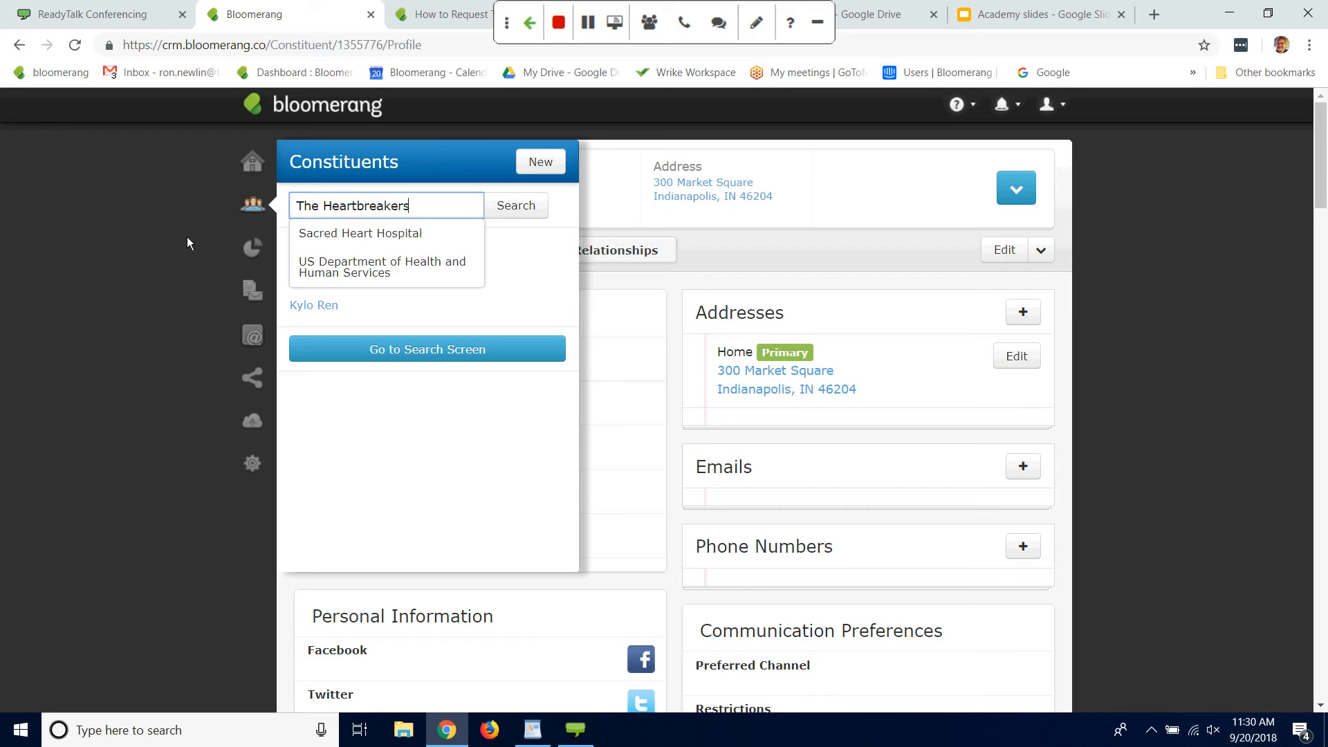
key("Return")
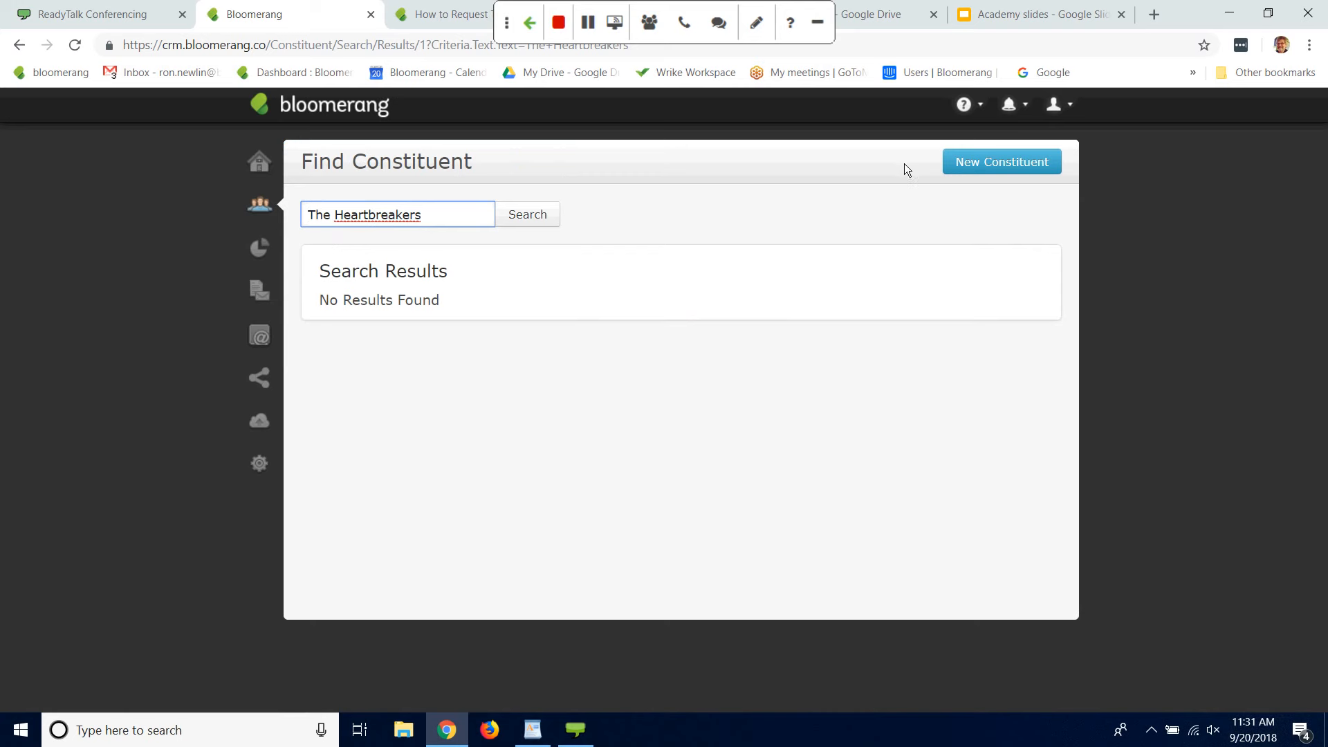
Step: Start a new organization constituent with the organization name The Heartbreakers
left_click(1015, 158)
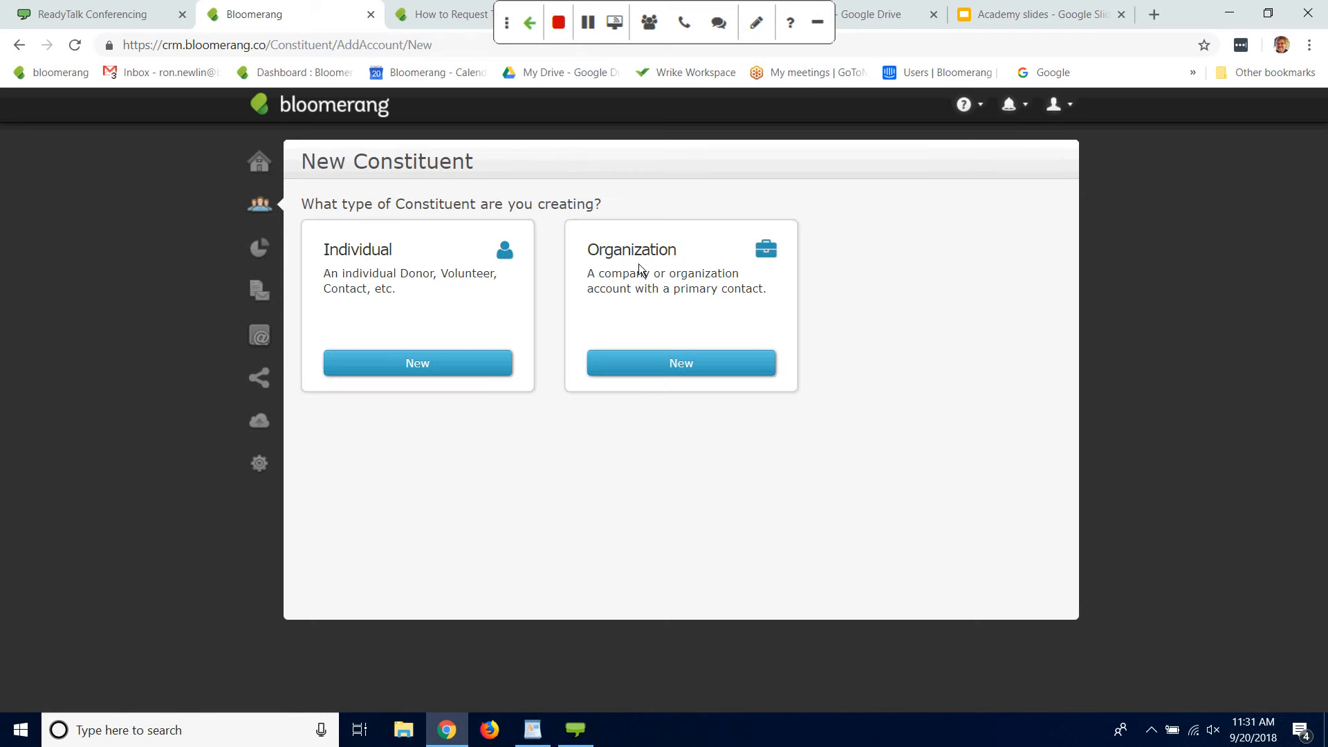
left_click(678, 361)
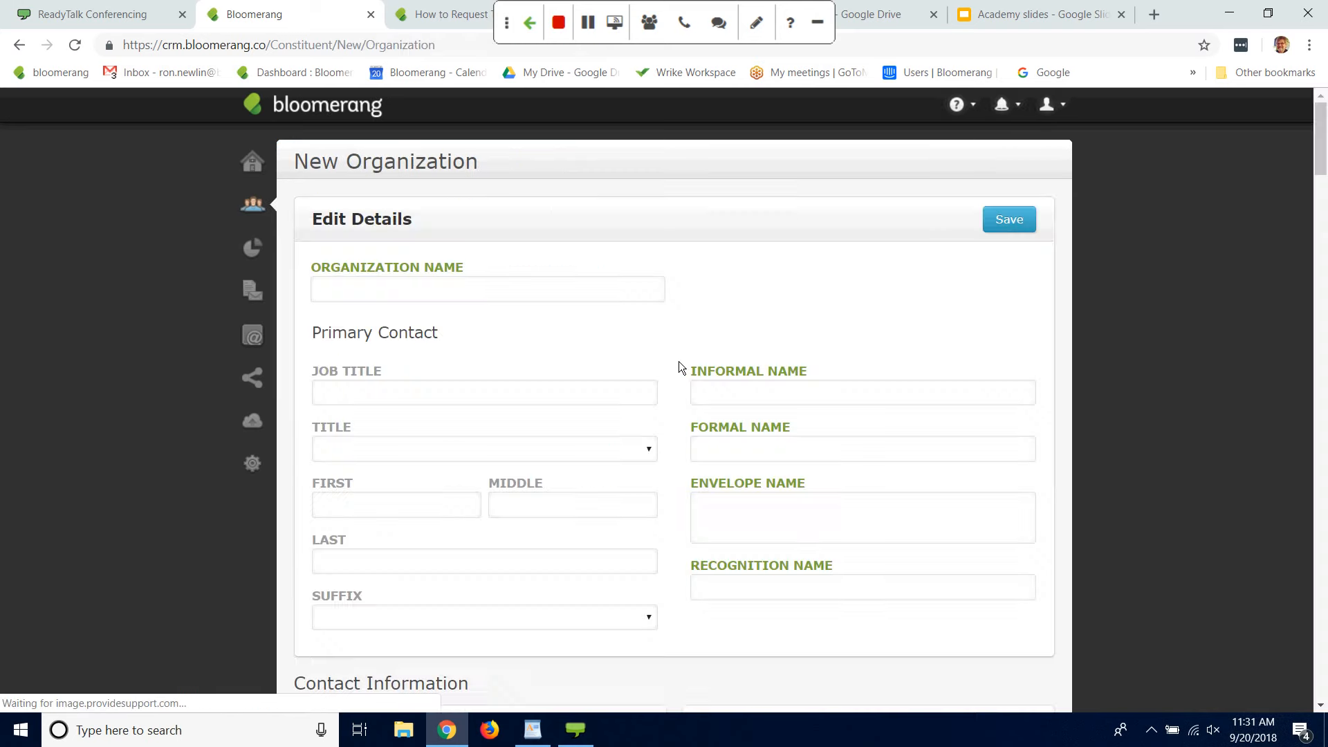
mouse_move(1318, 124)
left_mouse_down()
mouse_move(1318, 146)
mouse_move(1318, 125)
left_mouse_up()
left_click(519, 283)
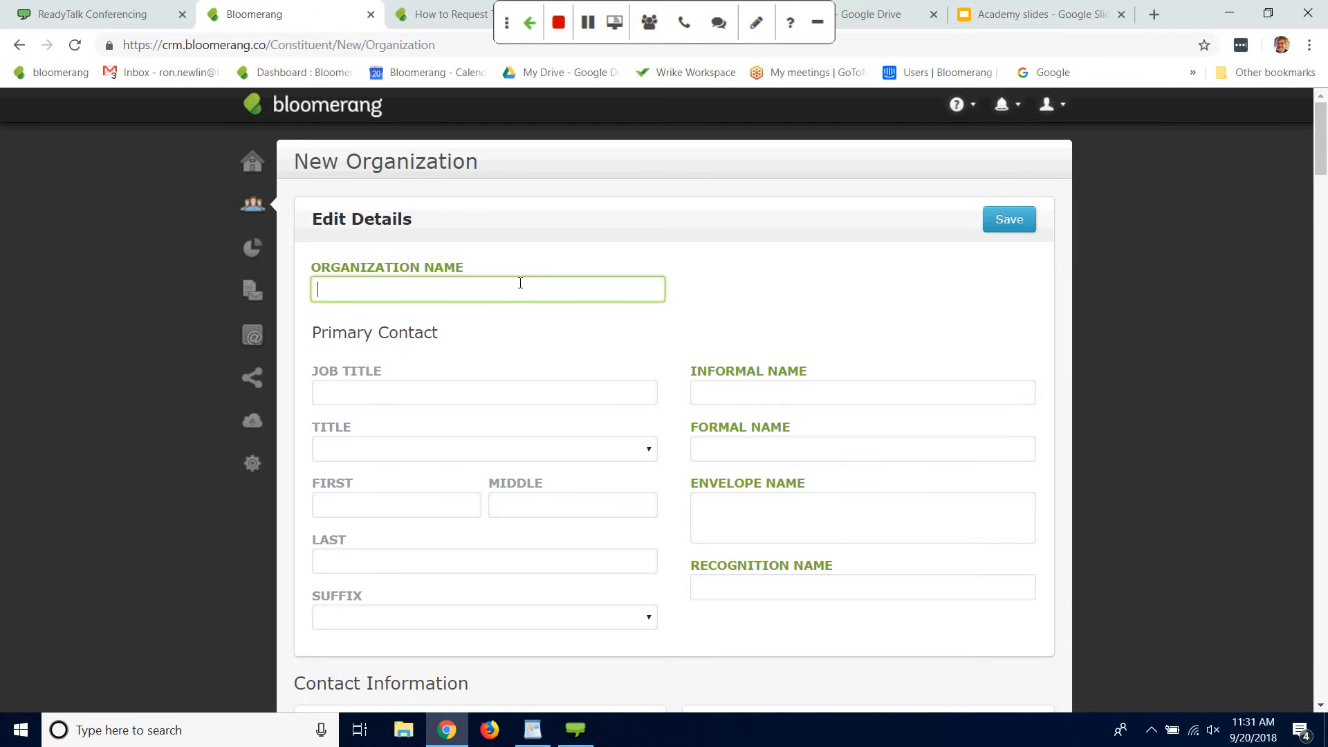
type("The Heartbreakers")
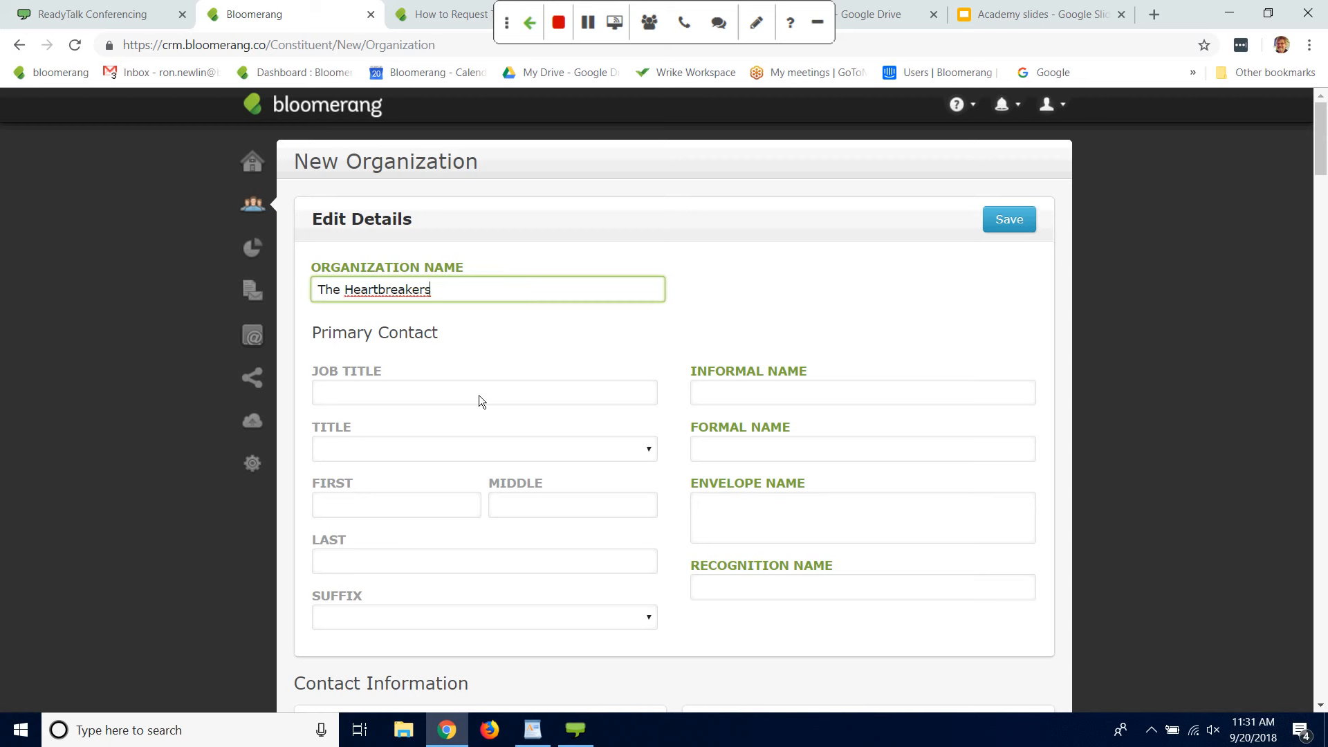
left_click(479, 396)
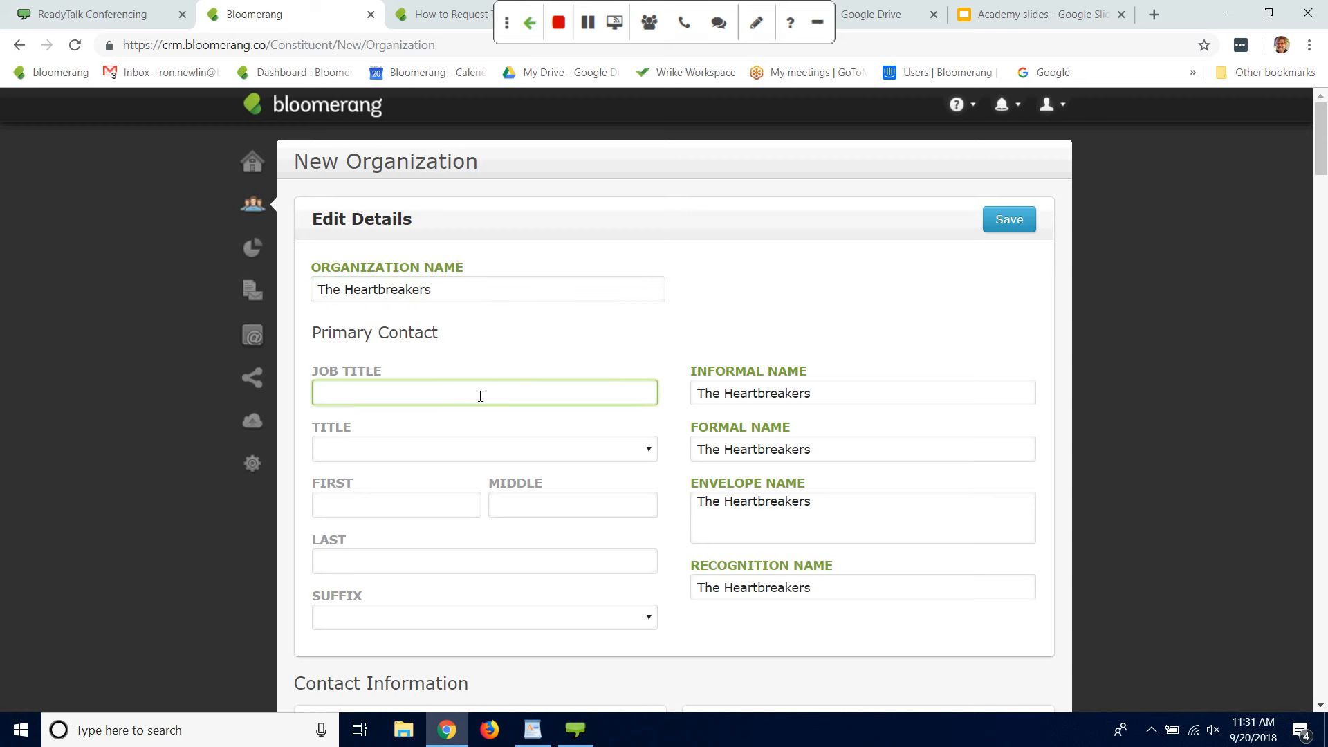
left_click(433, 451)
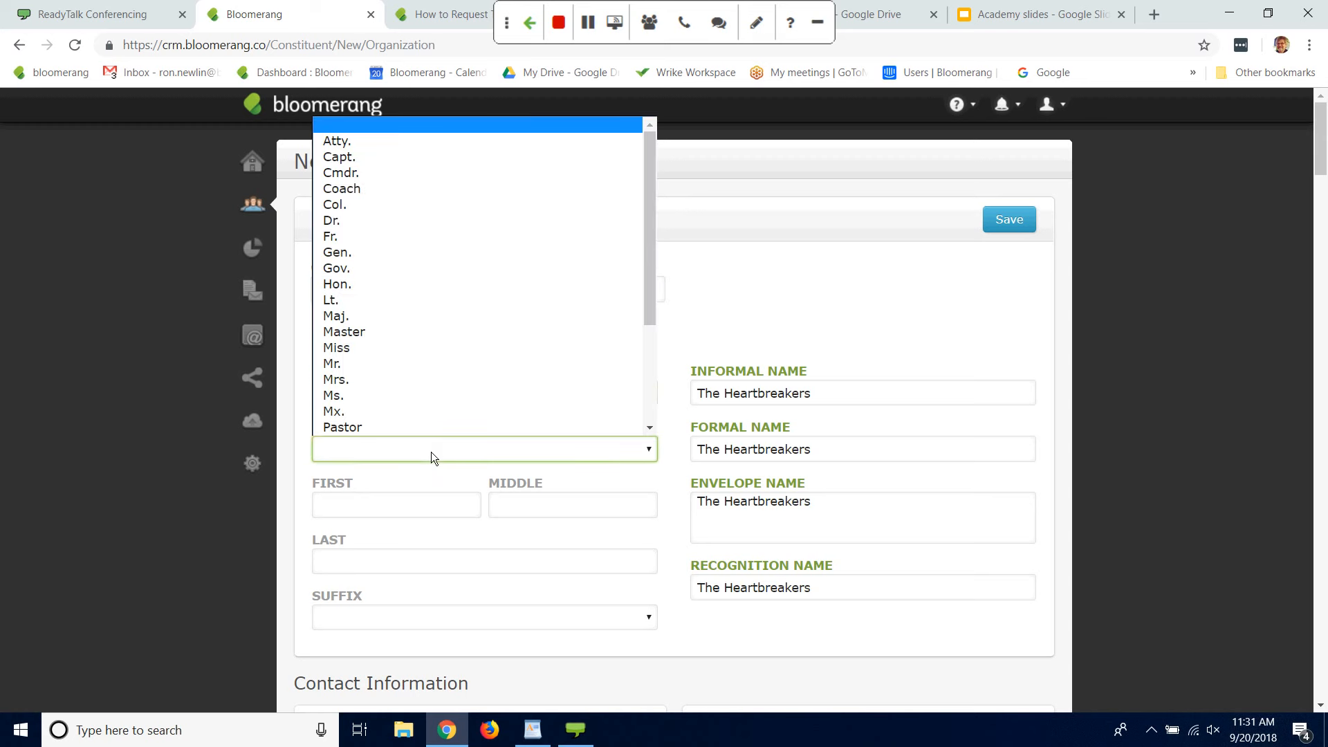
left_click(2, 413)
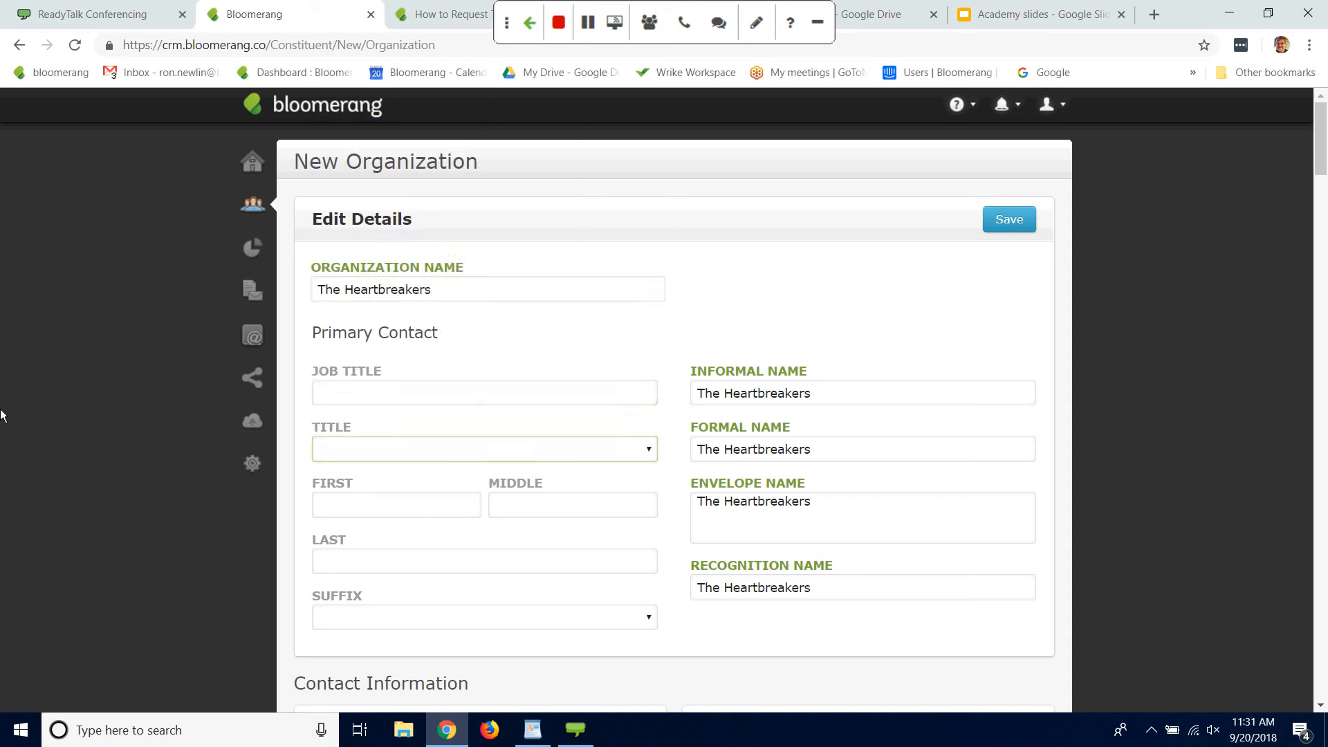
Step: Enter Benmont Tench as the organization's primary contact and save the new organization
left_click(372, 510)
type("Ben")
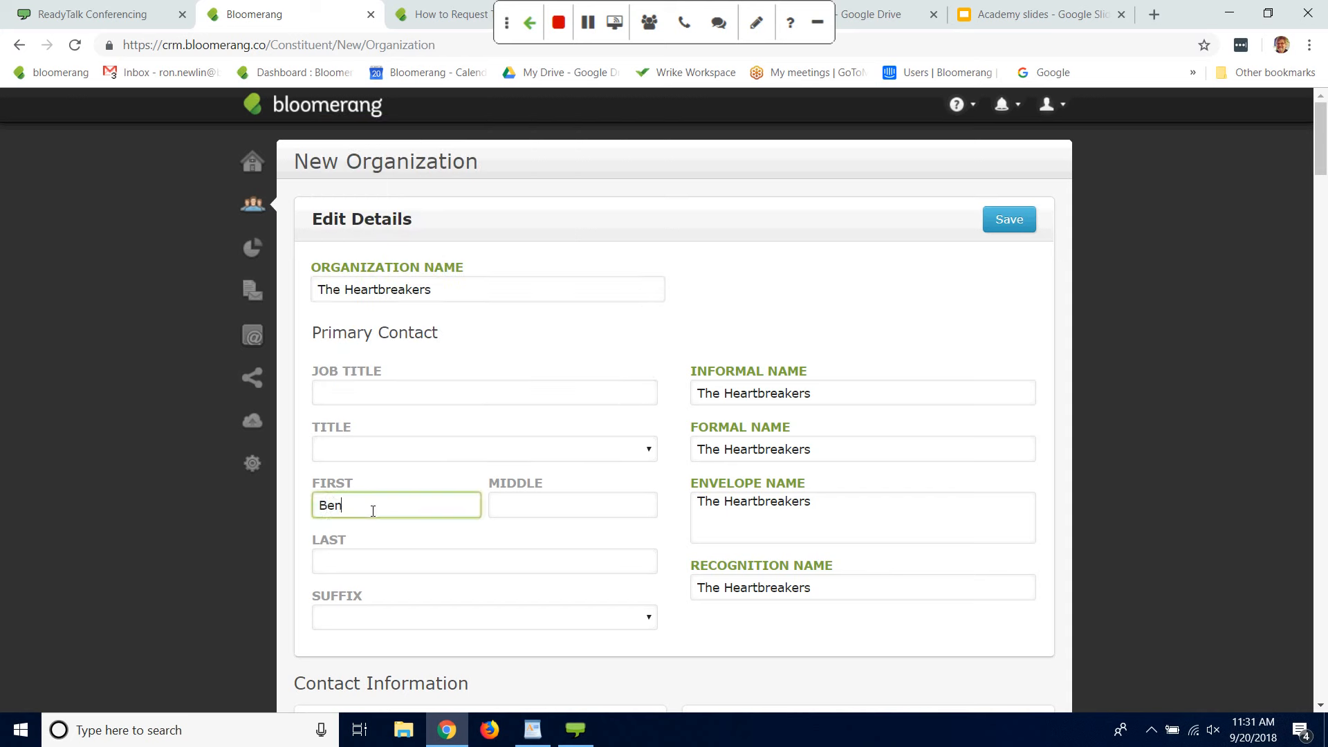
key("BackSpace")
type("nmont")
left_click(380, 567)
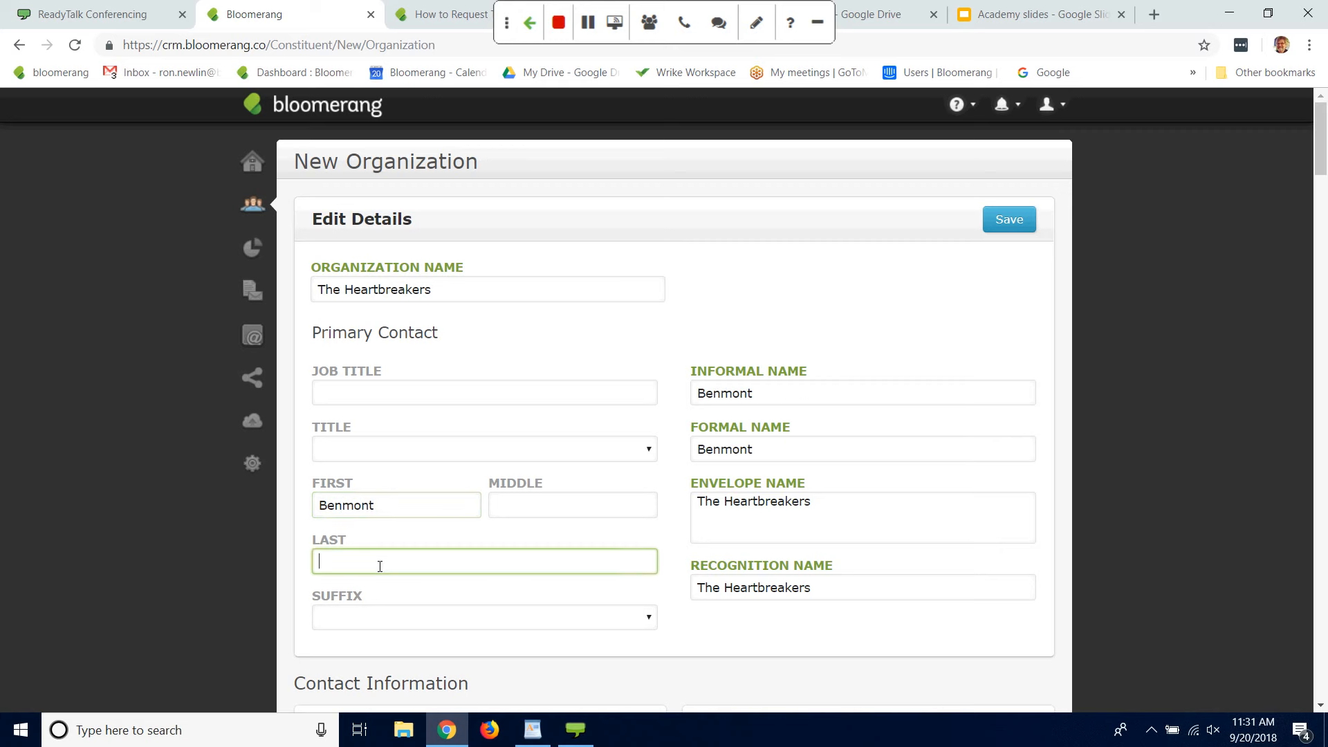
type("Tench")
left_click(1137, 453)
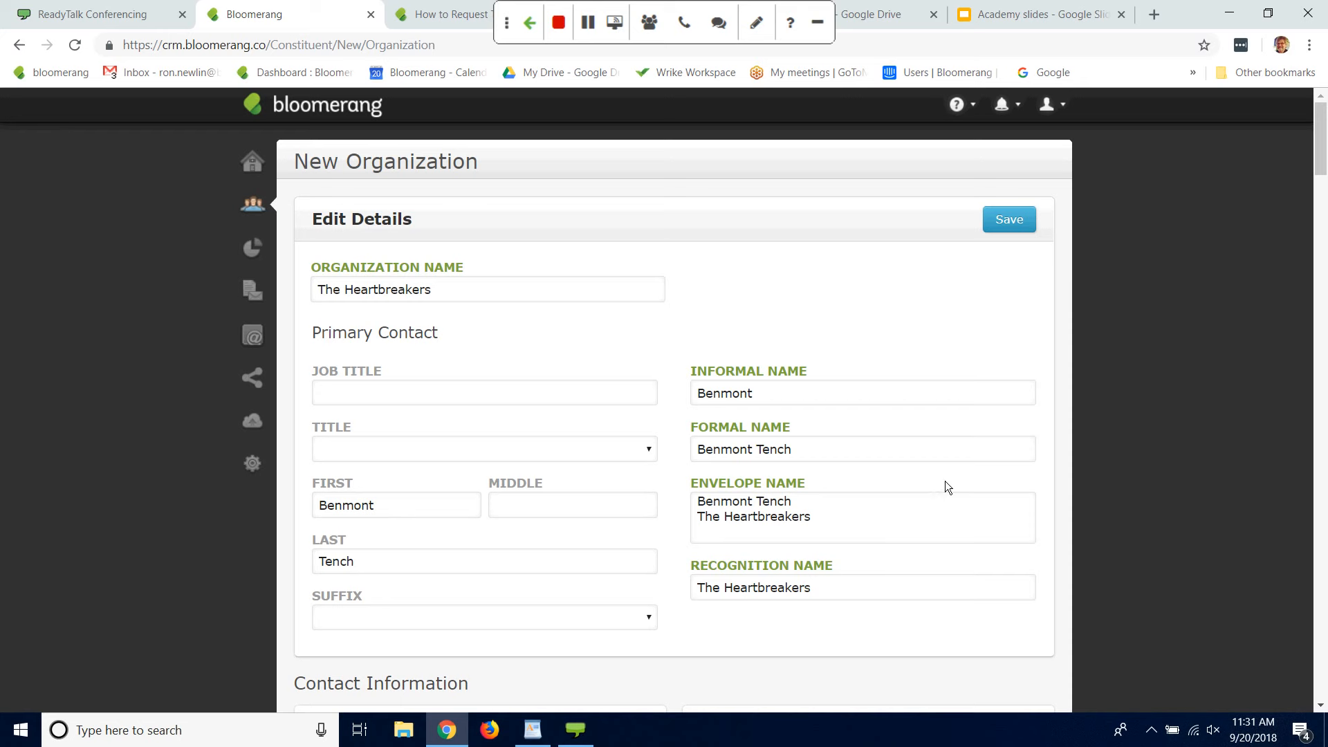
left_click(1012, 221)
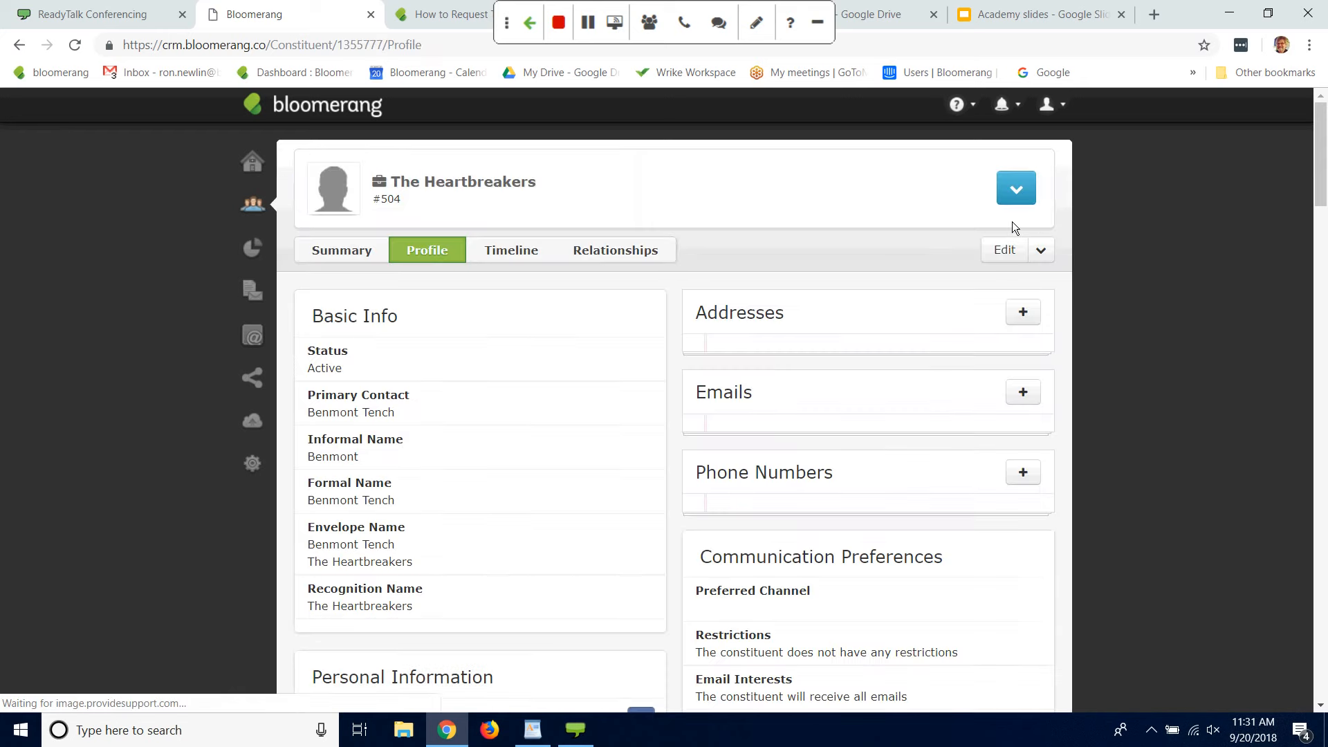
left_click_drag(1195, 264, 487, 492)
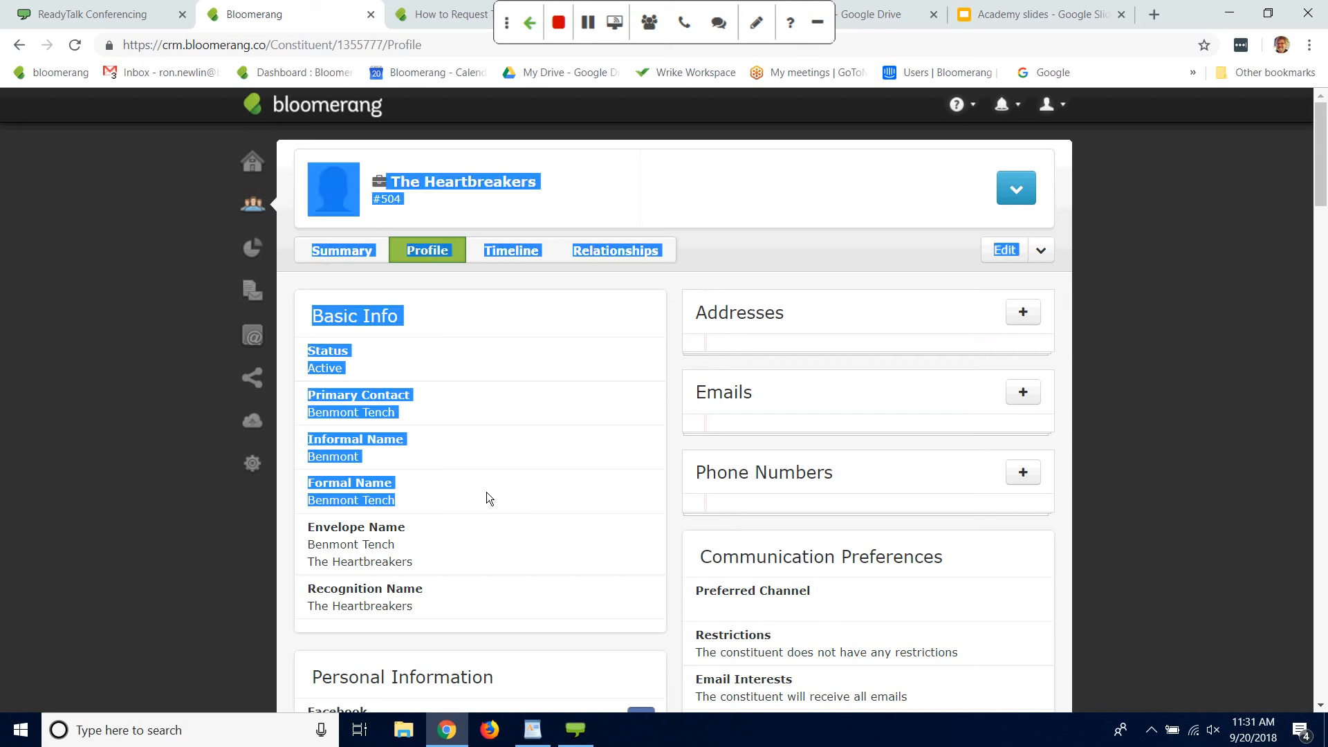
left_click(1177, 380)
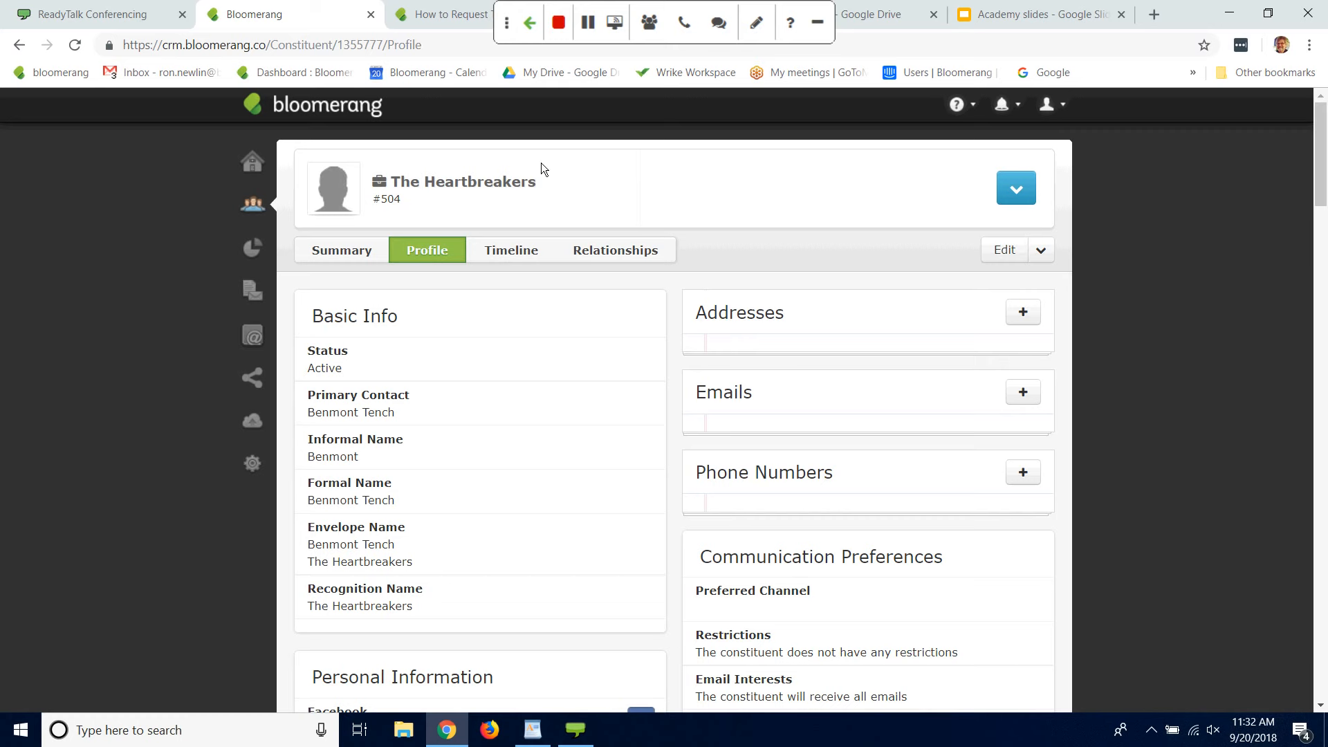
Step: Start a new donation for The Heartbreakers with an amount of 500 and the Unrestricted fund
left_click(1015, 192)
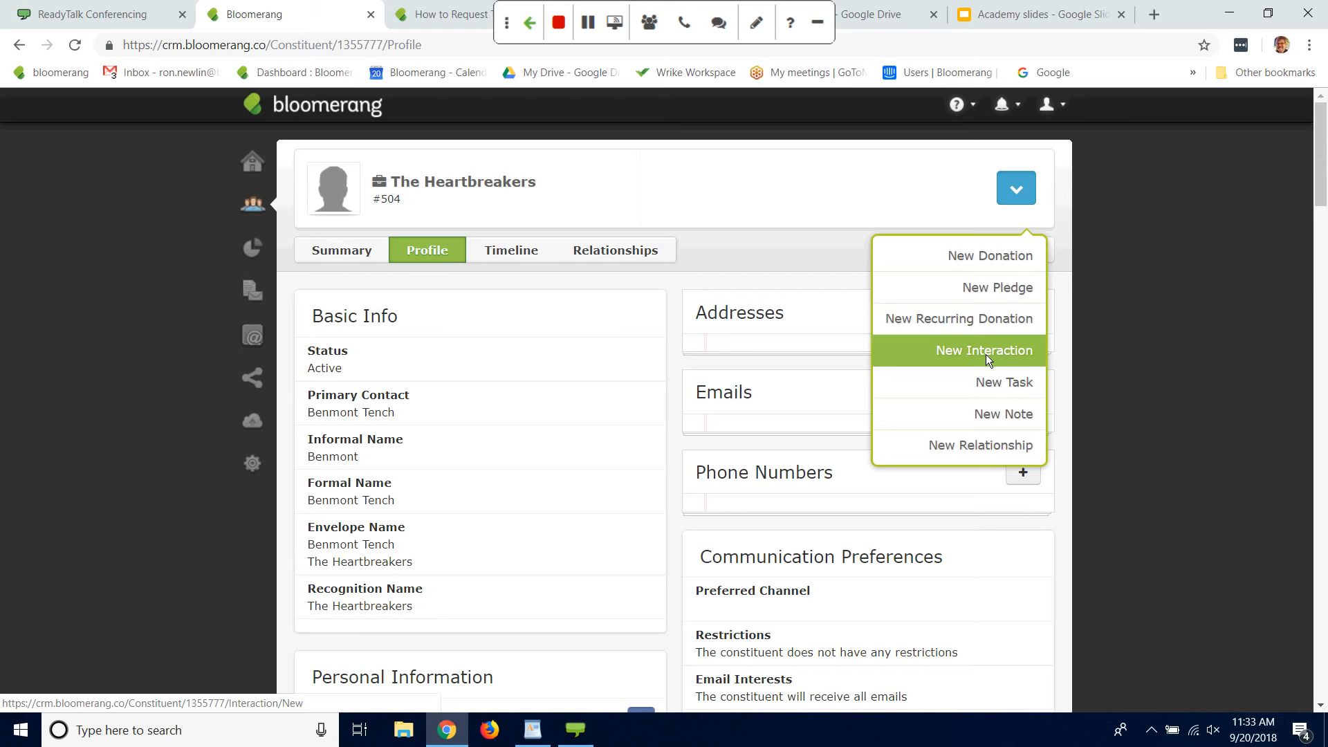
left_click(1012, 184)
left_click(1012, 185)
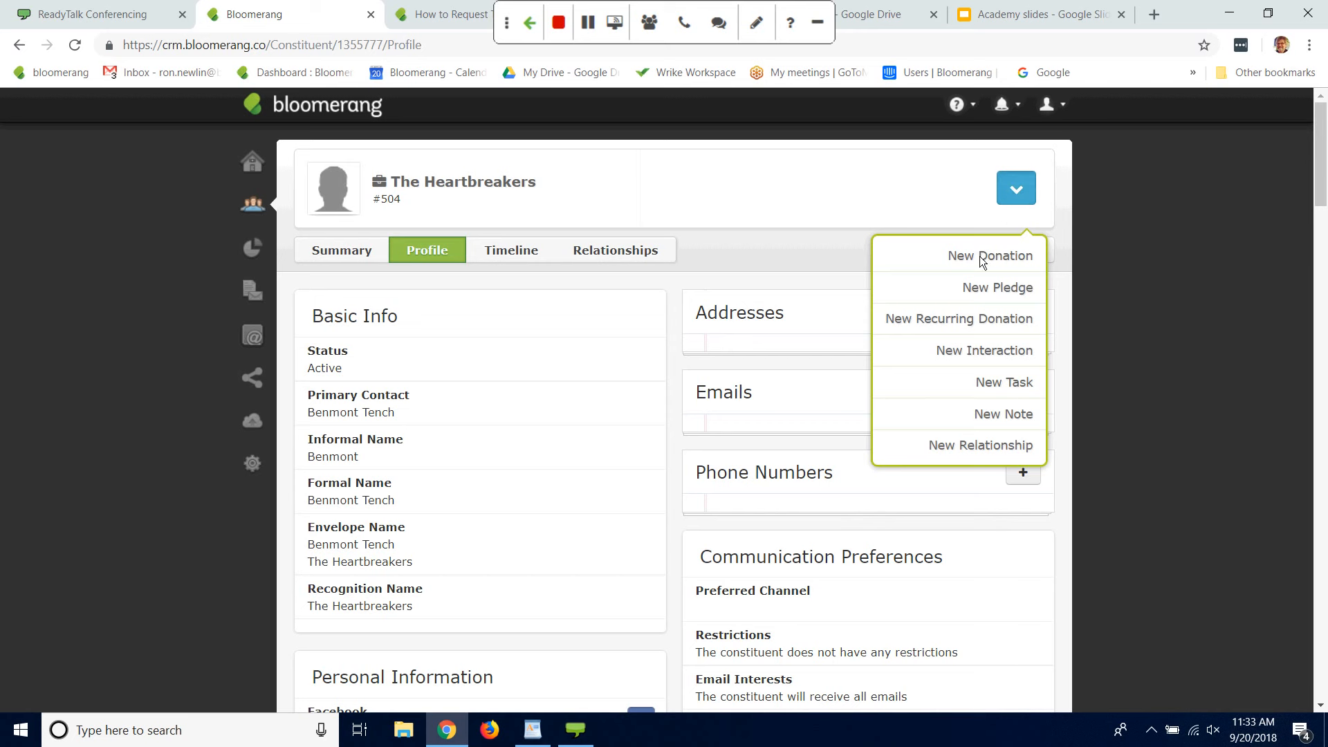
left_click(977, 257)
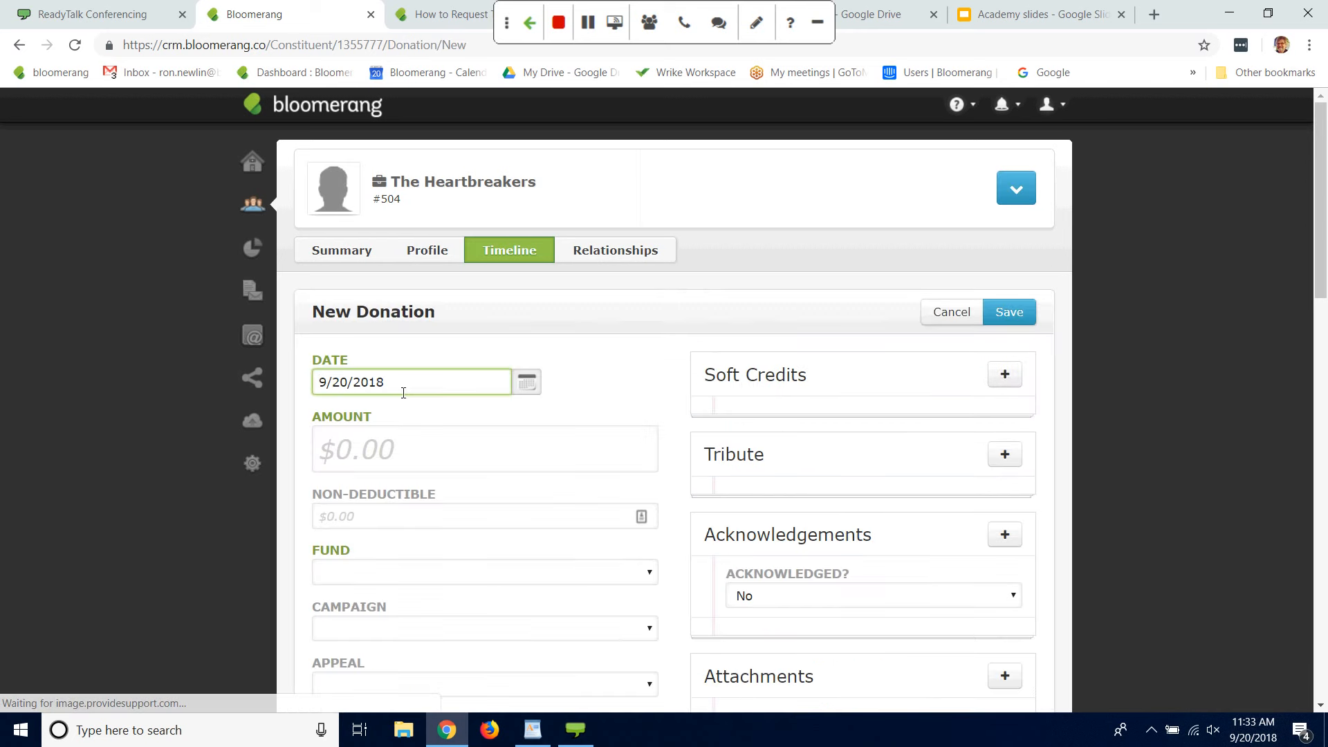
left_click(343, 458)
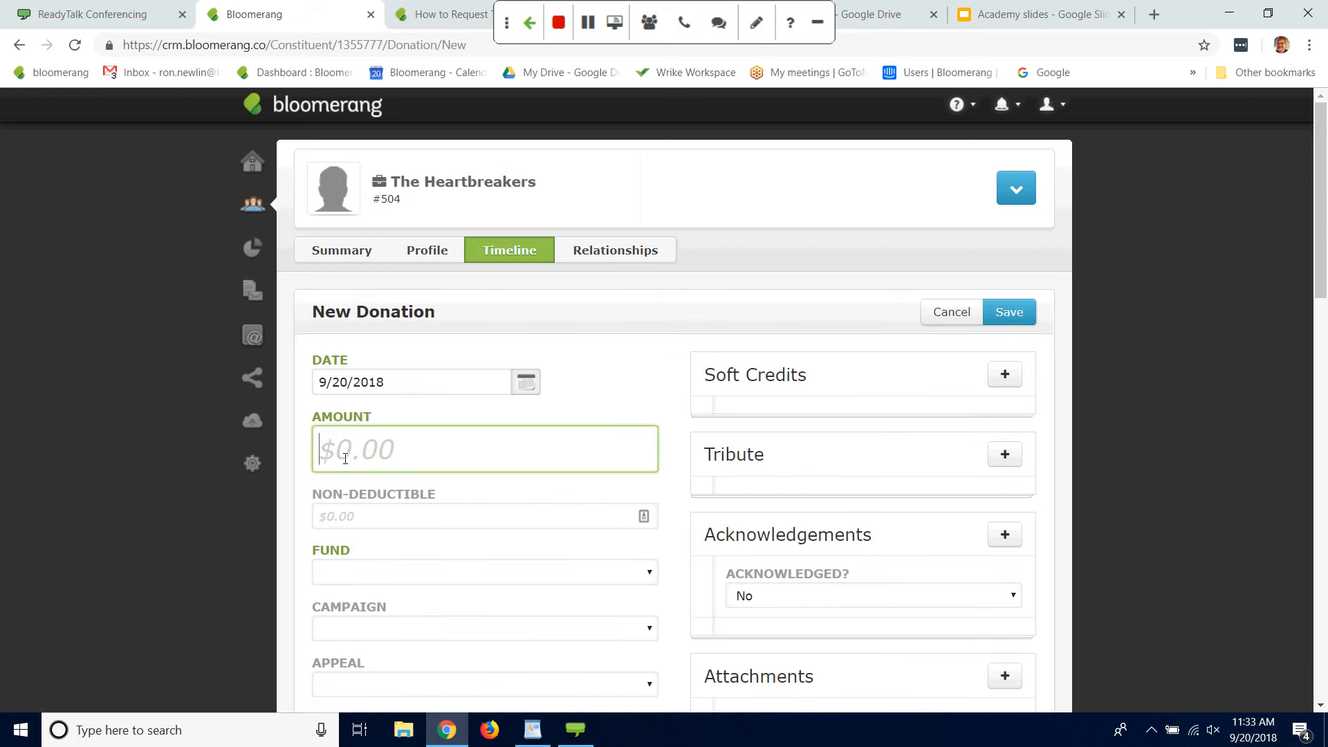
type("500")
left_click(405, 579)
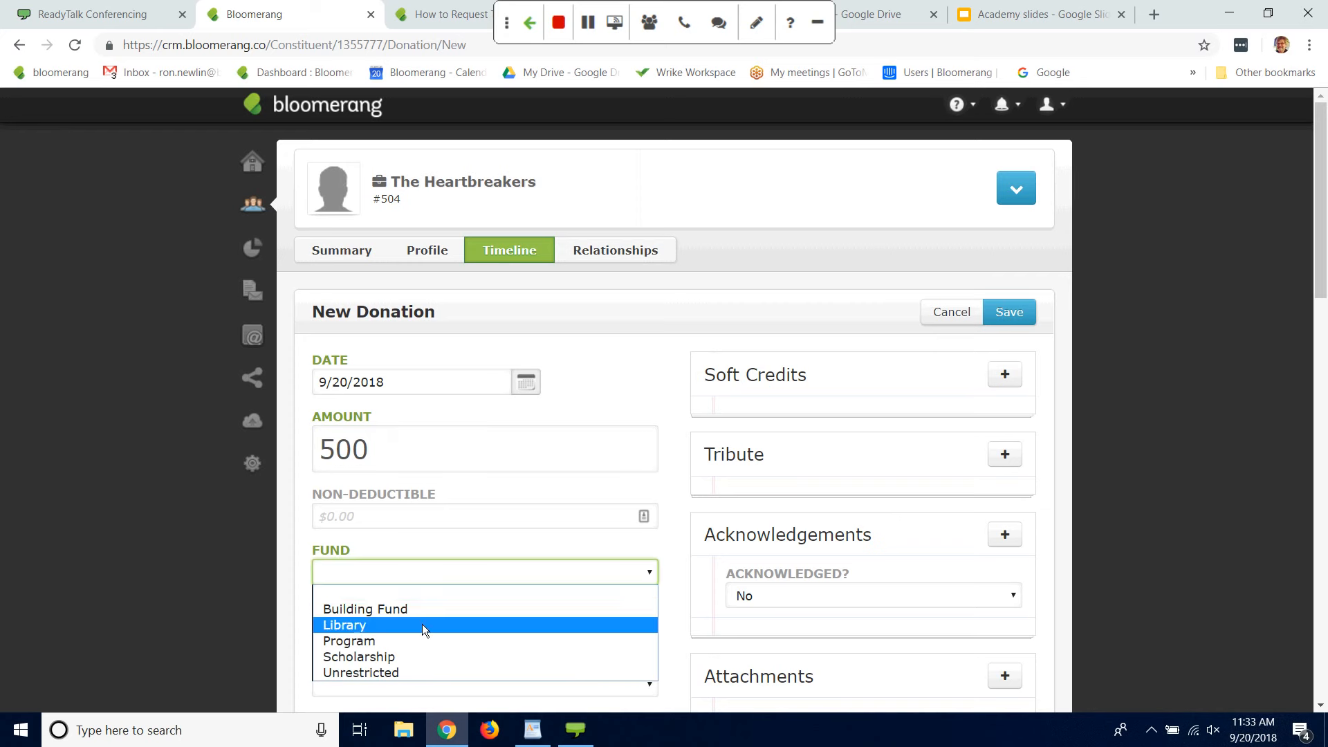
left_click(372, 675)
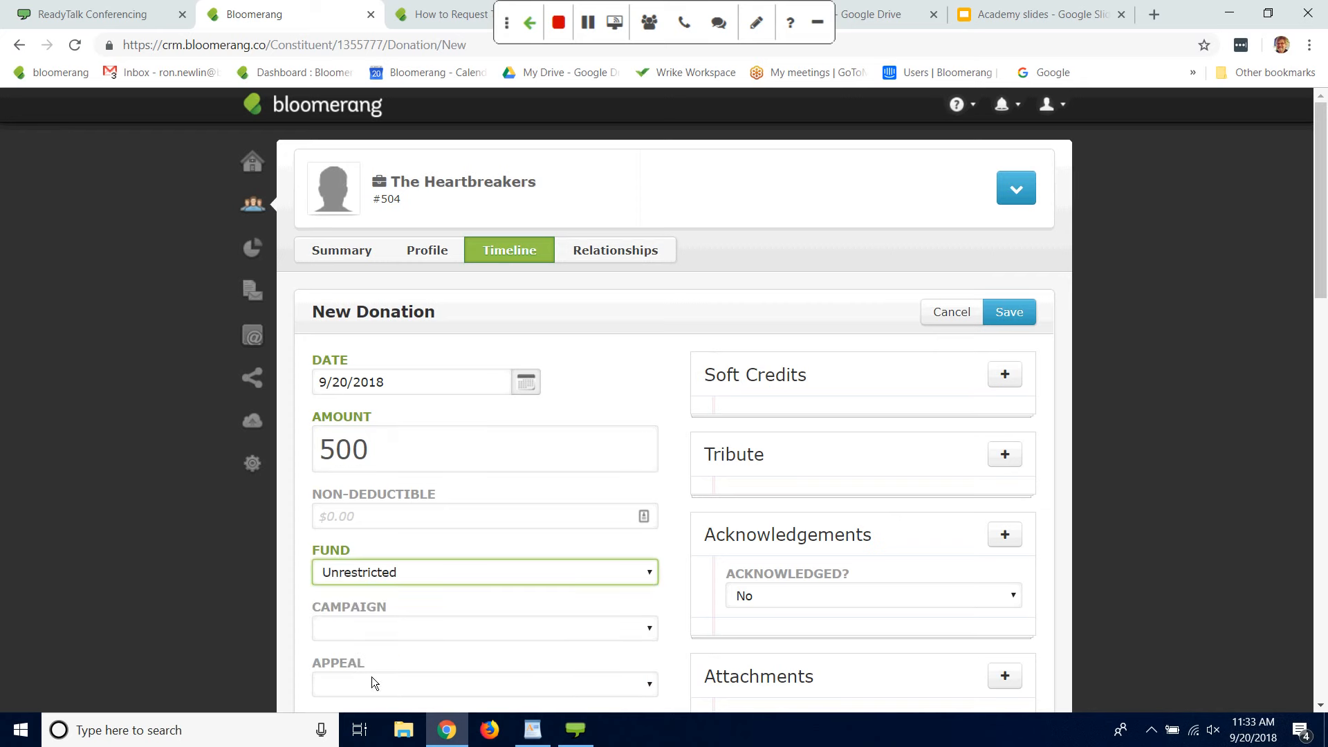
Step: Set the donation's appeal to Unsolicited and its method to Check with number 223, and save the donation
left_click_drag(1313, 244, 1311, 315)
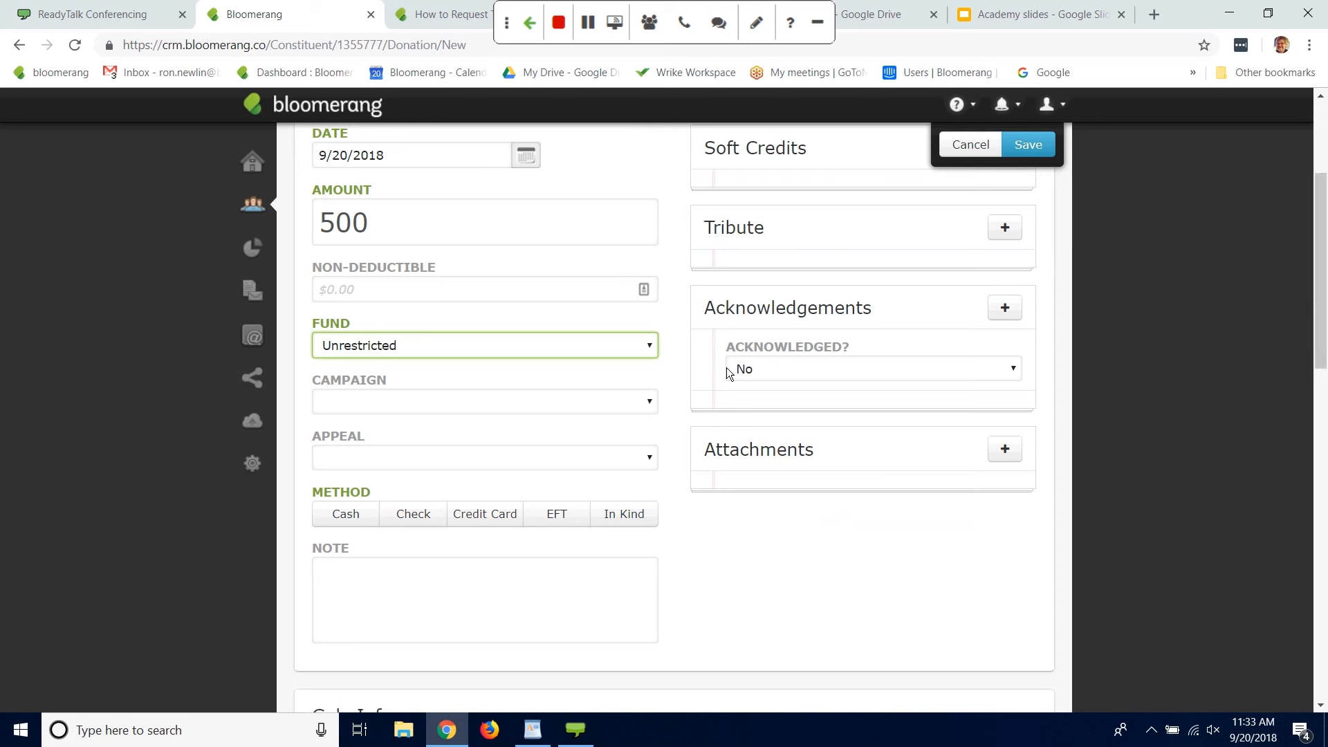
left_click(649, 459)
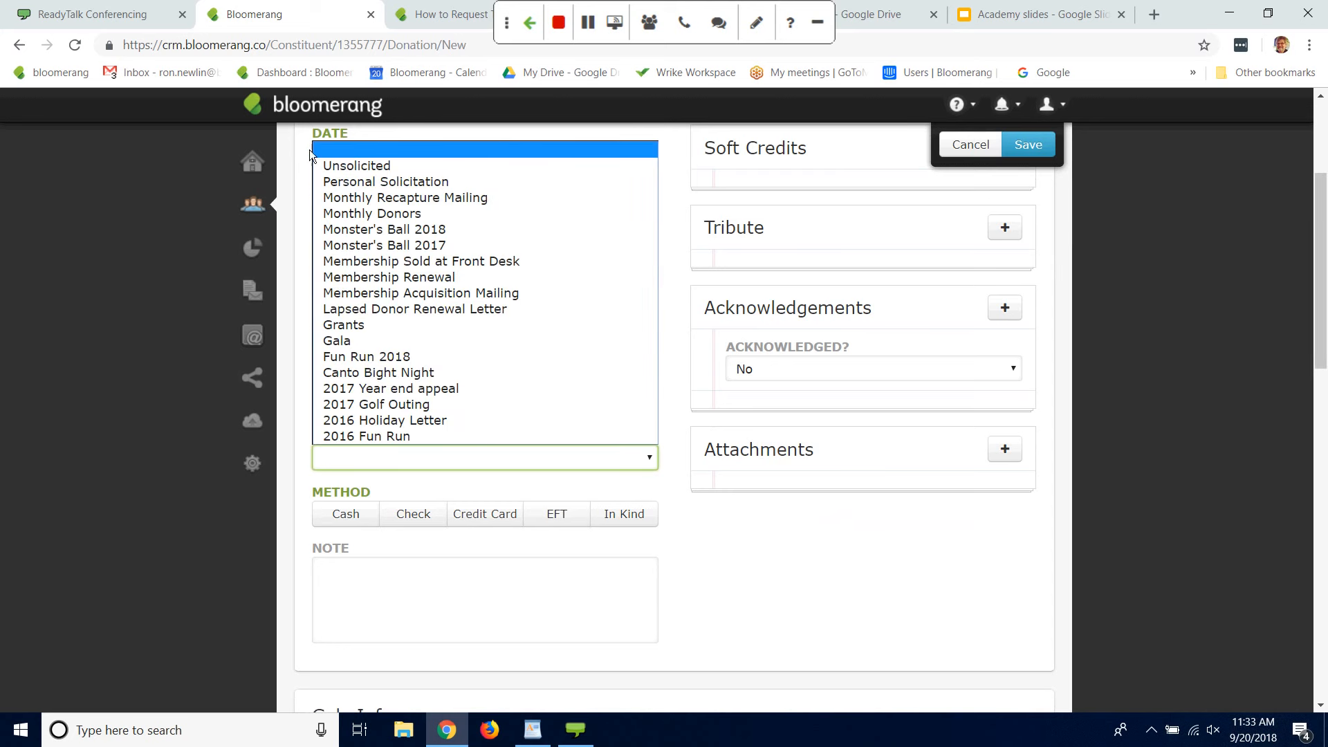
left_click(362, 169)
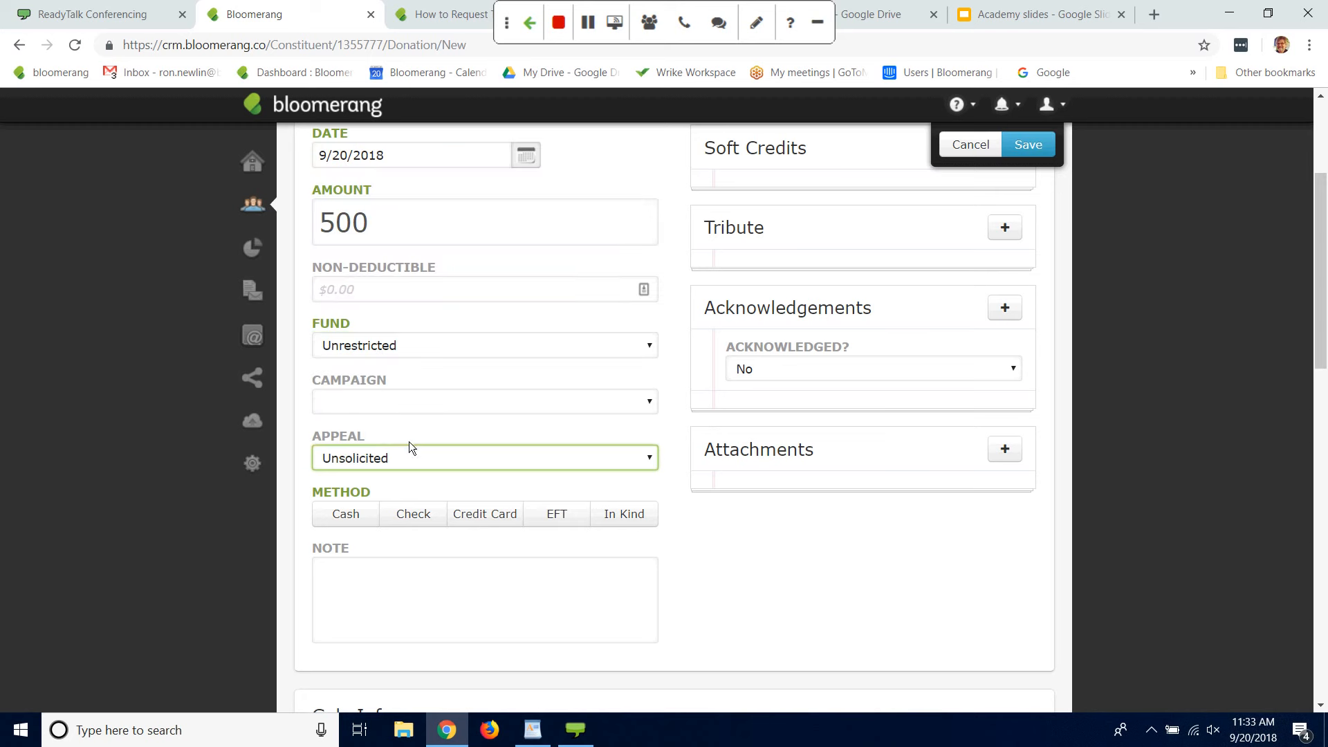
left_click(419, 513)
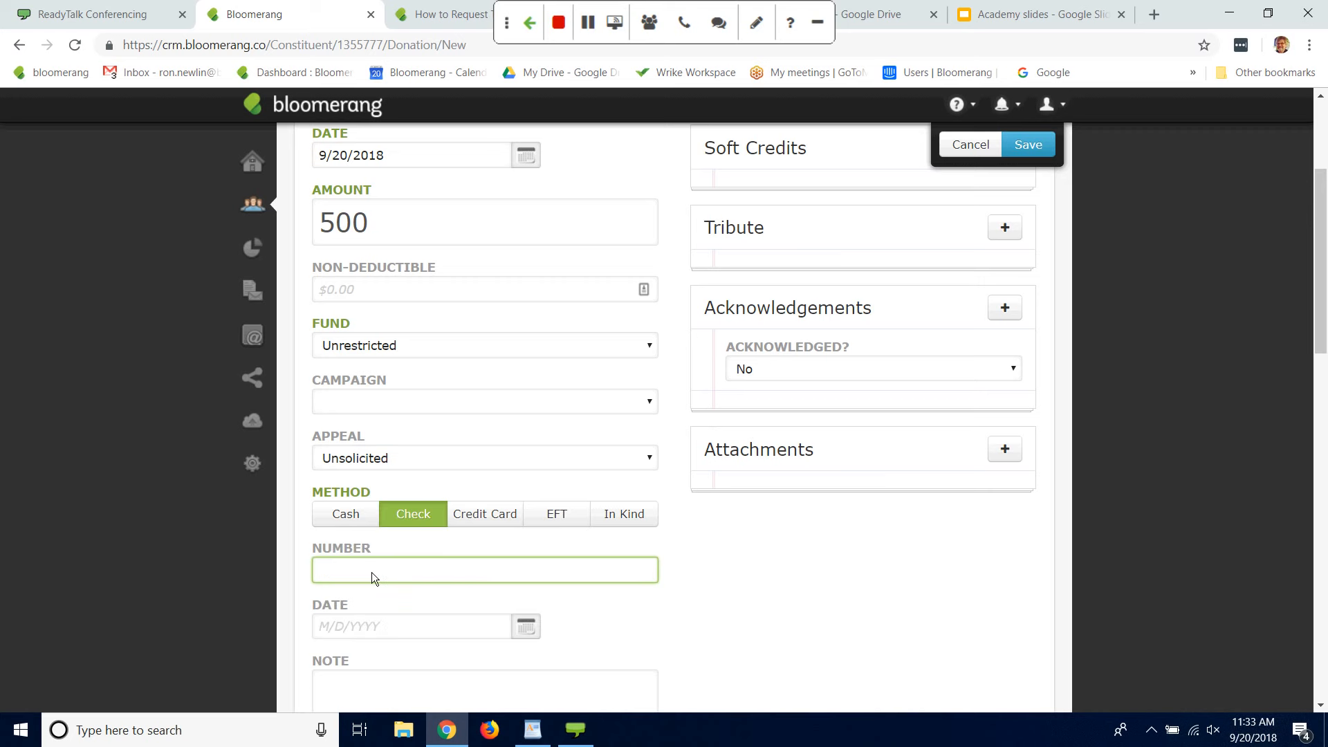
type("223")
left_click(433, 629)
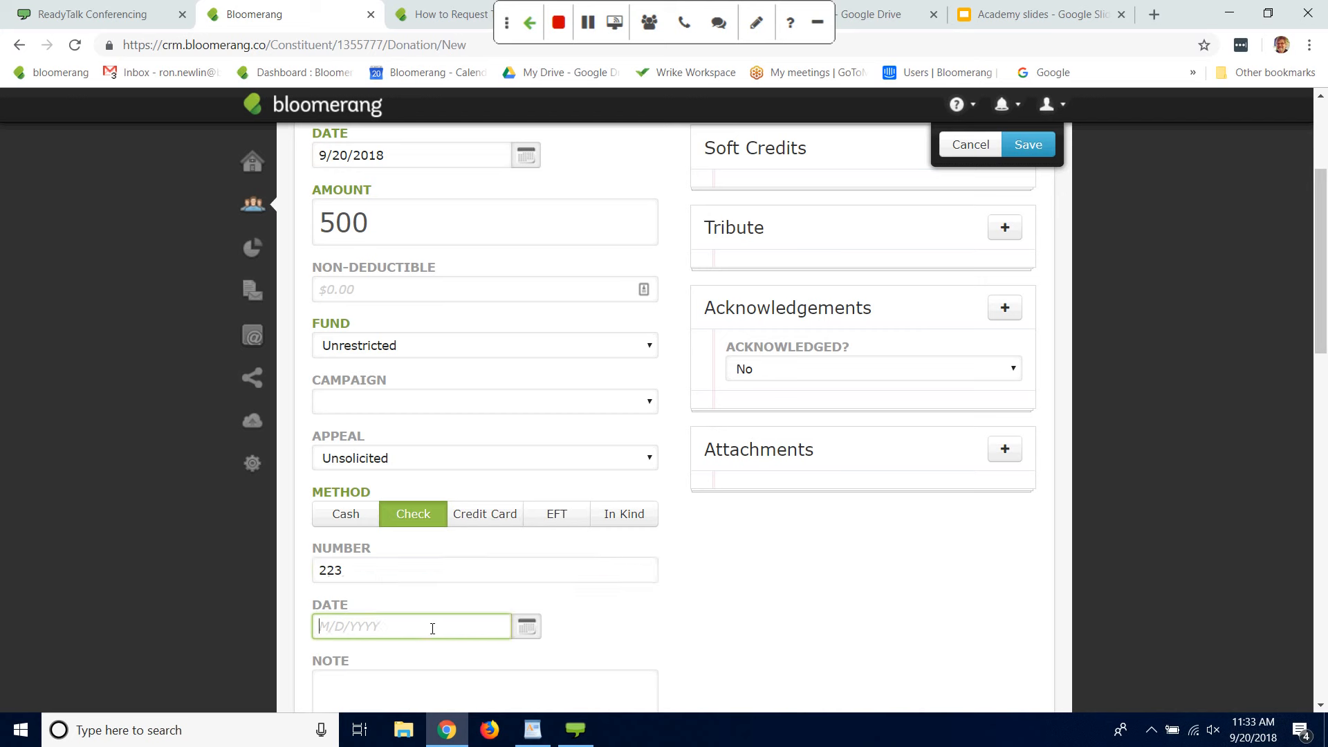
left_click(651, 462)
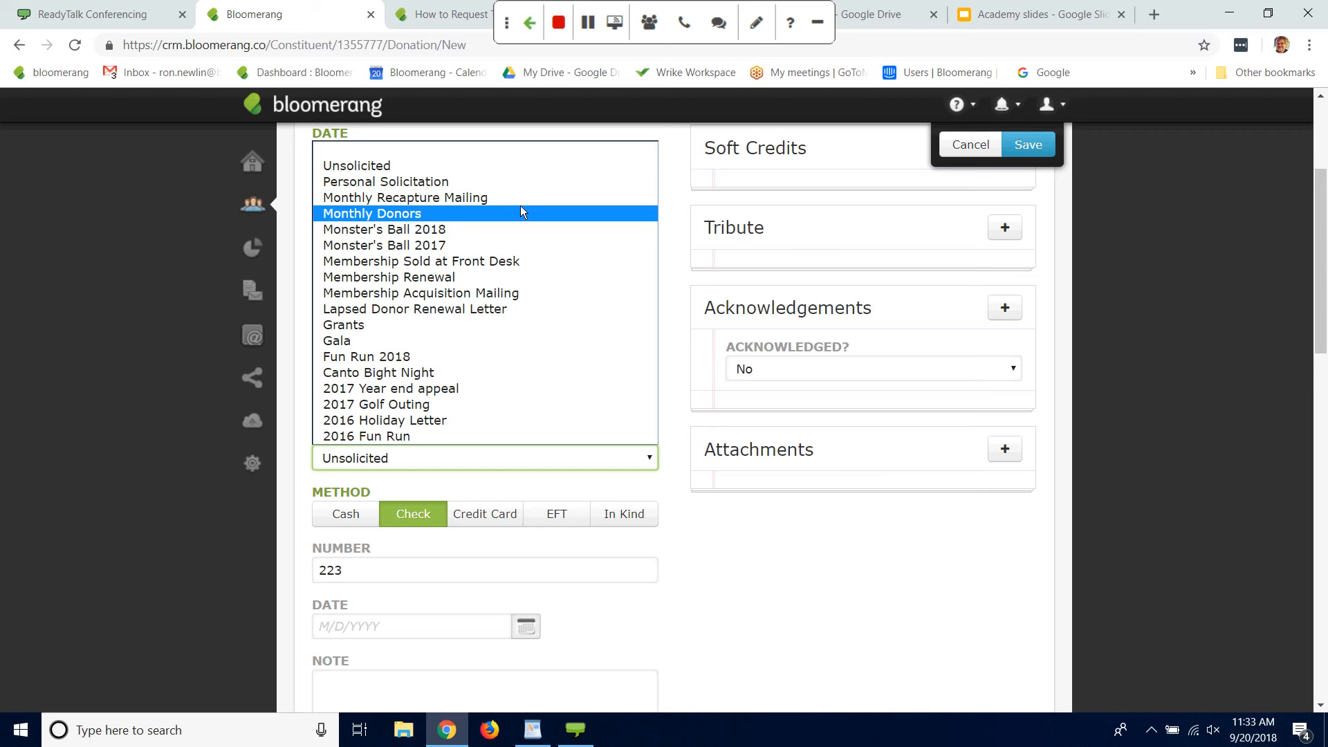
left_click(418, 468)
left_click(125, 424)
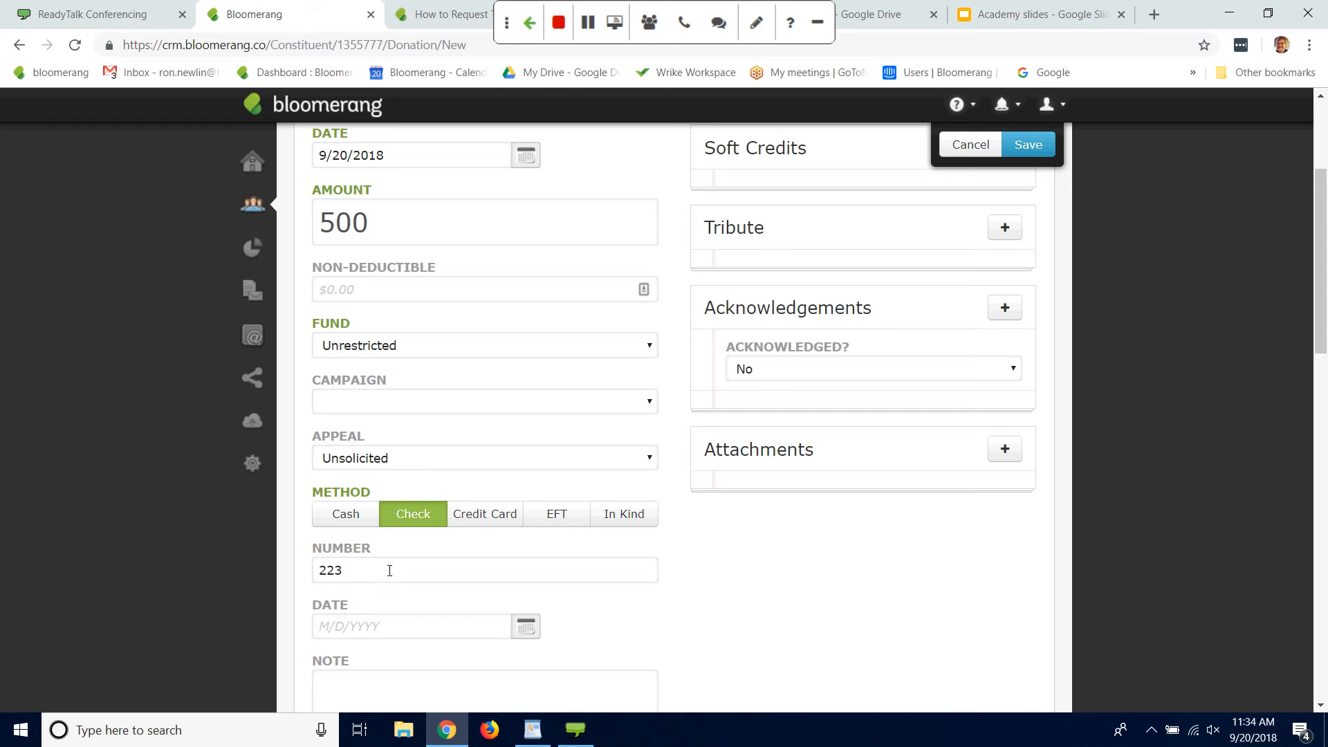
left_click(1028, 145)
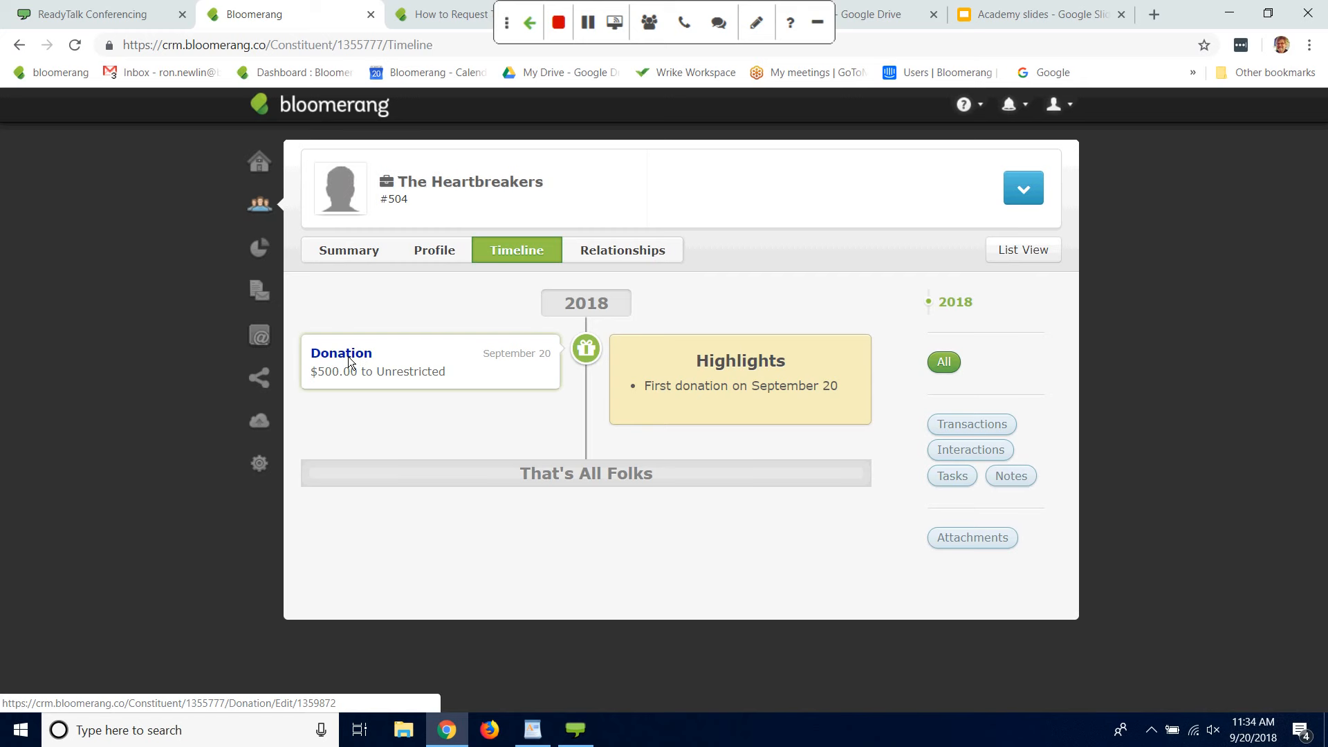
Step: Reopen the saved donation, add the note "matching gift for Tom Petty's gift from 8/30" and save it
left_click(355, 354)
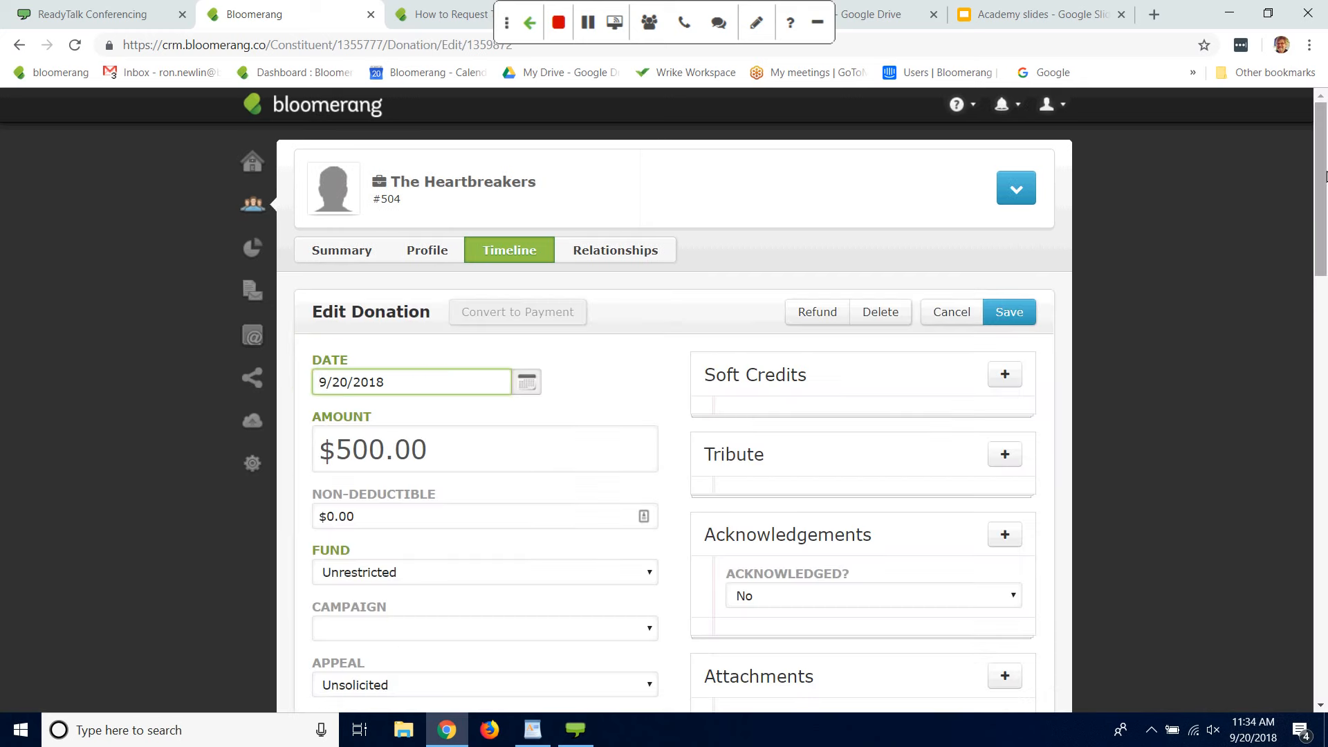
scroll(1304, 337, "down", 6)
scroll(1305, 337, "down", 2)
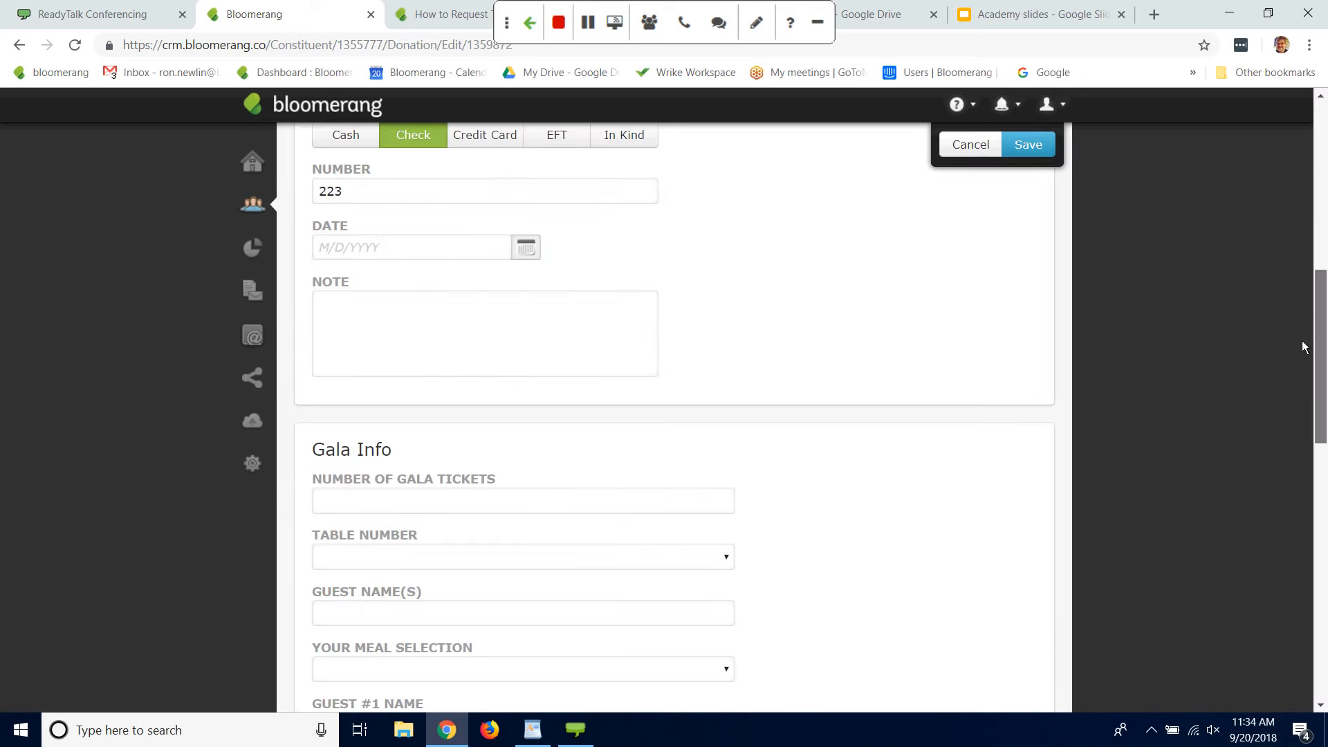
left_click(466, 335)
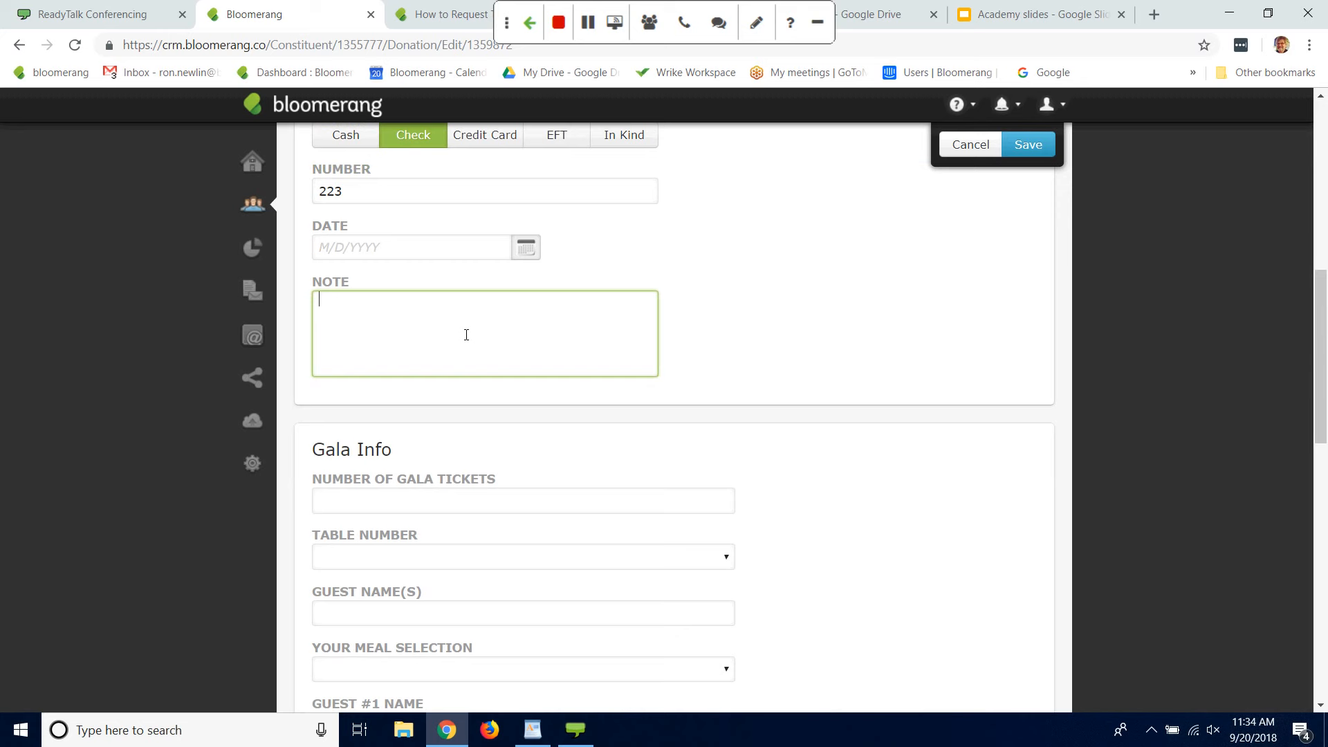
type("matching gift for Tom Petty'")
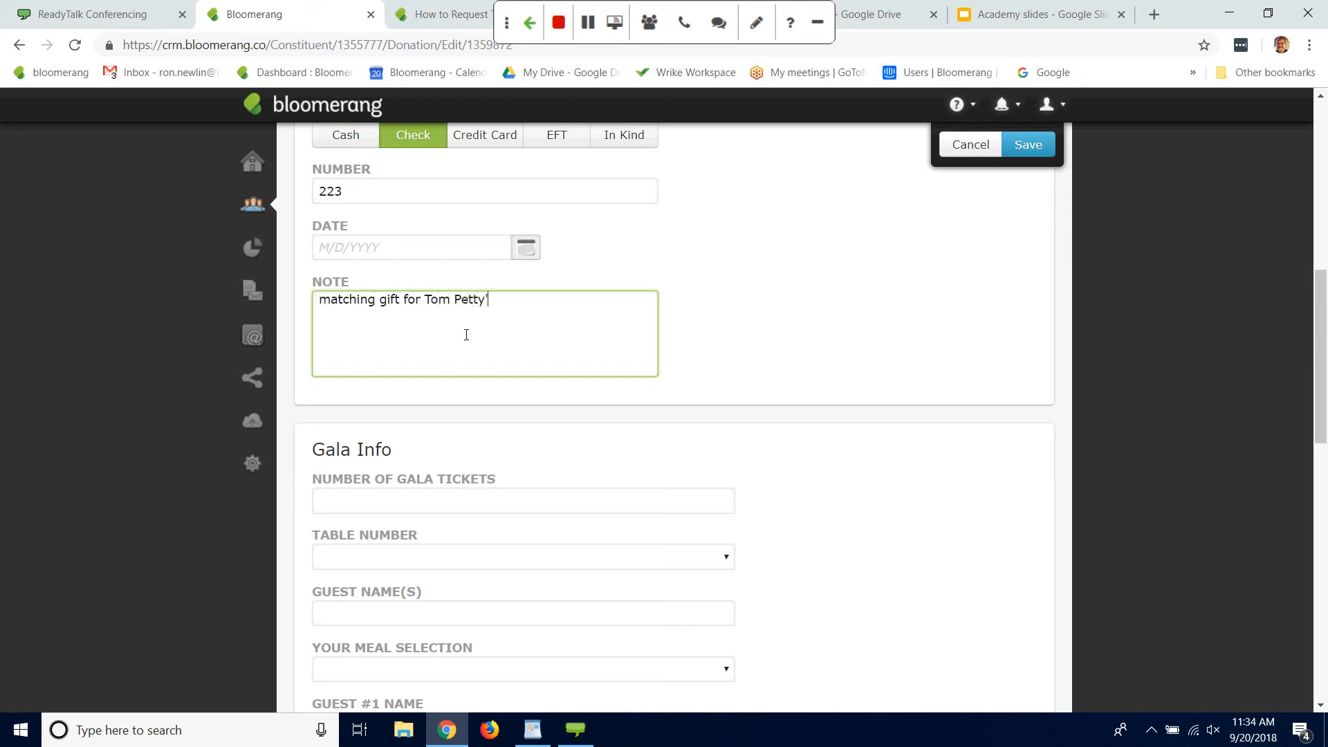
type("s gift of")
key("BackSpace")
key("BackSpace")
key("BackSpace")
type("frm om")
key("BackSpace")
key("BackSpace")
key("BackSpace")
type("om 8/30")
left_click(1029, 144)
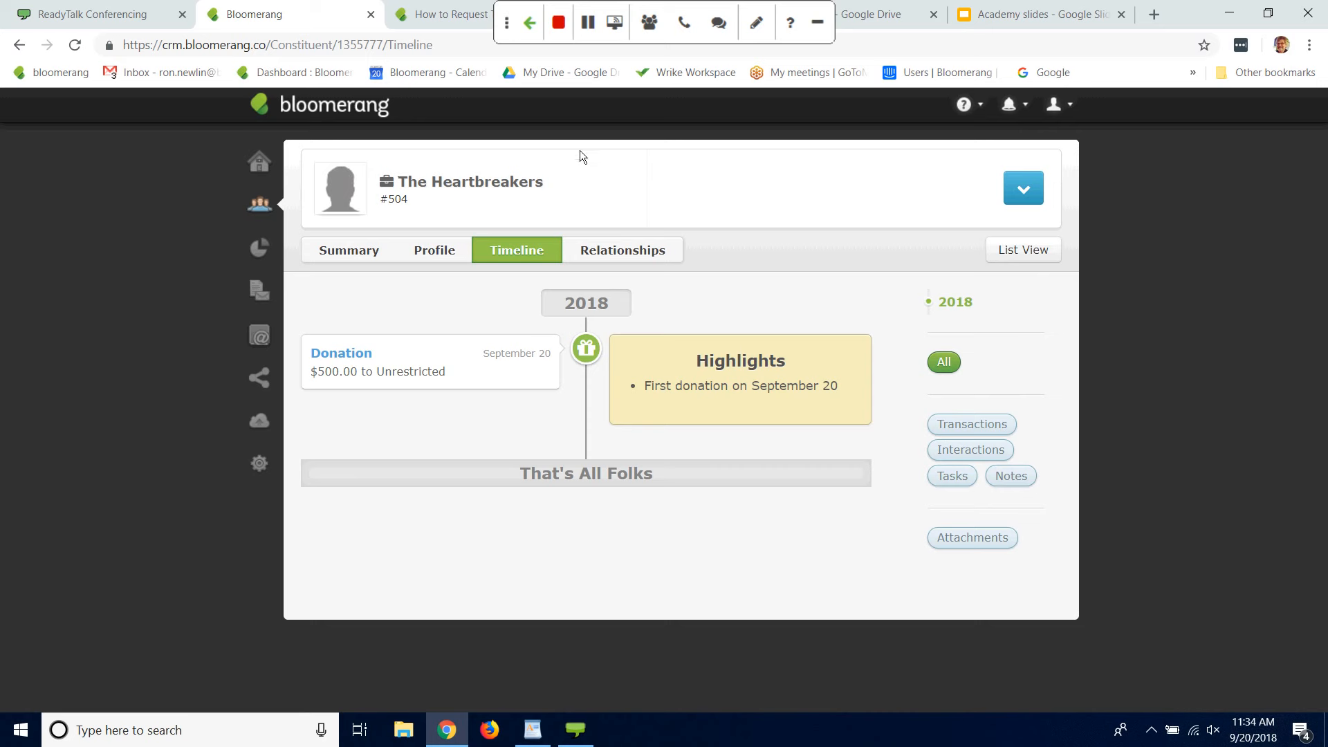
Step: Open Tom Petty's constituent record and start a new donation for him
left_click(259, 210)
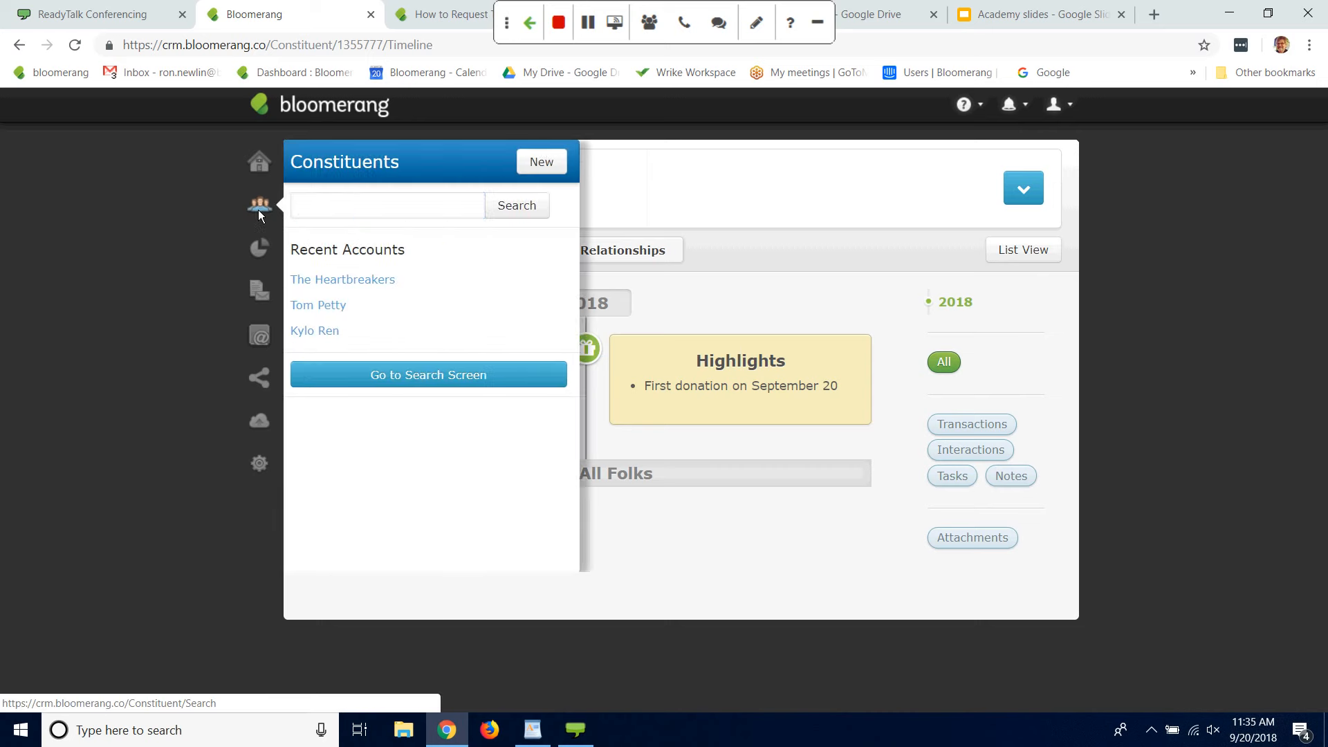
left_click(340, 308)
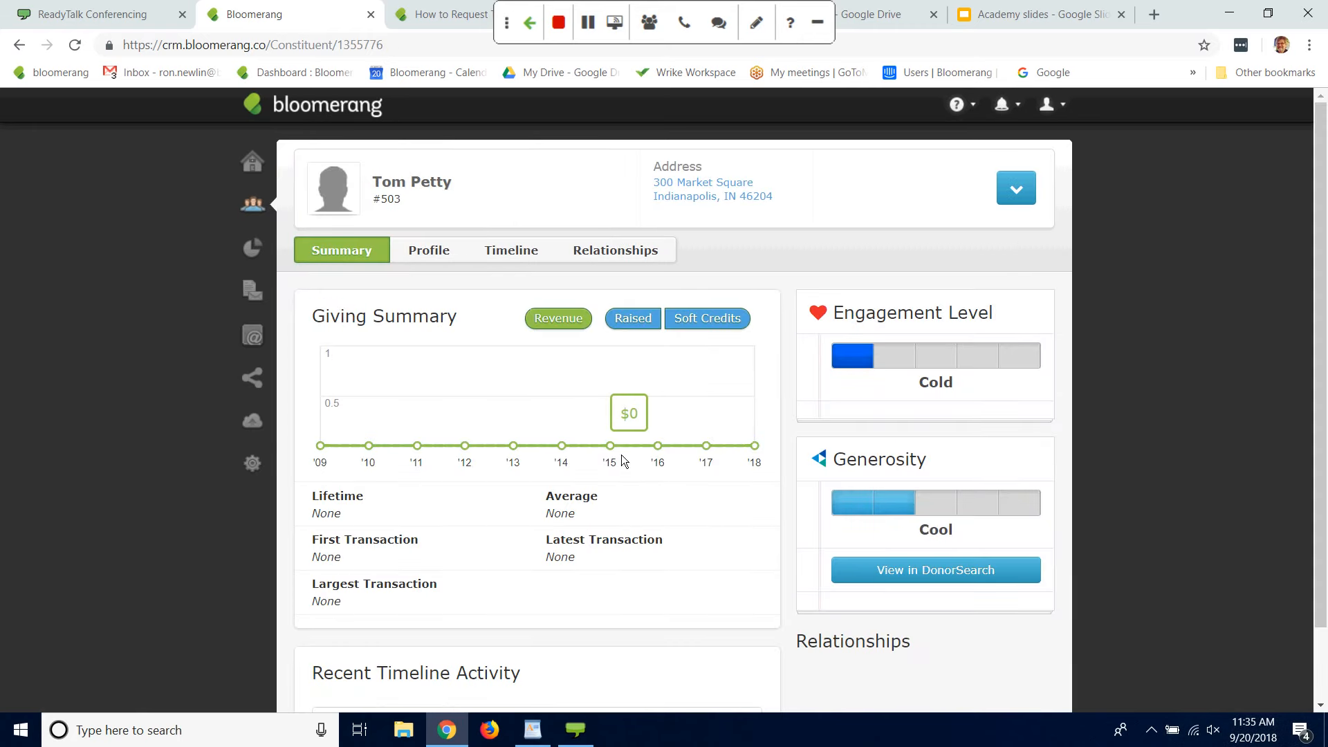
left_click(1021, 191)
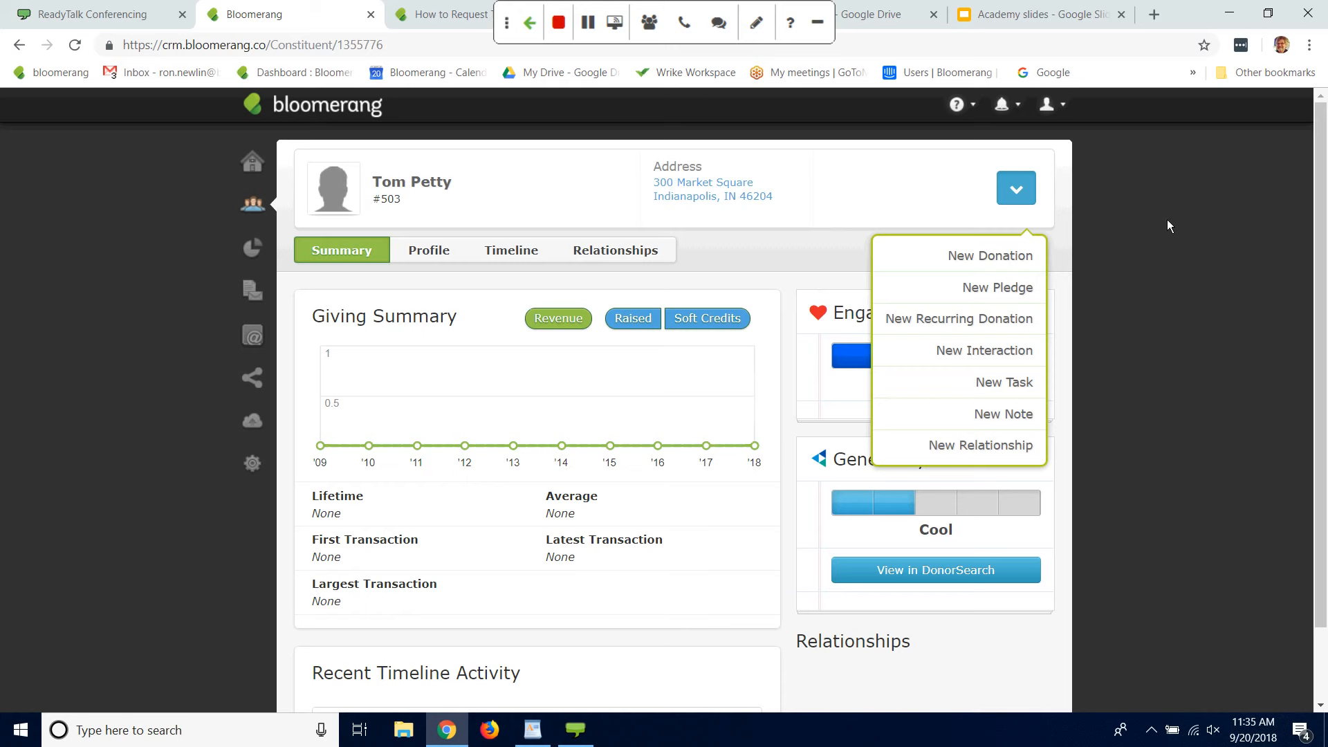
left_click(1011, 255)
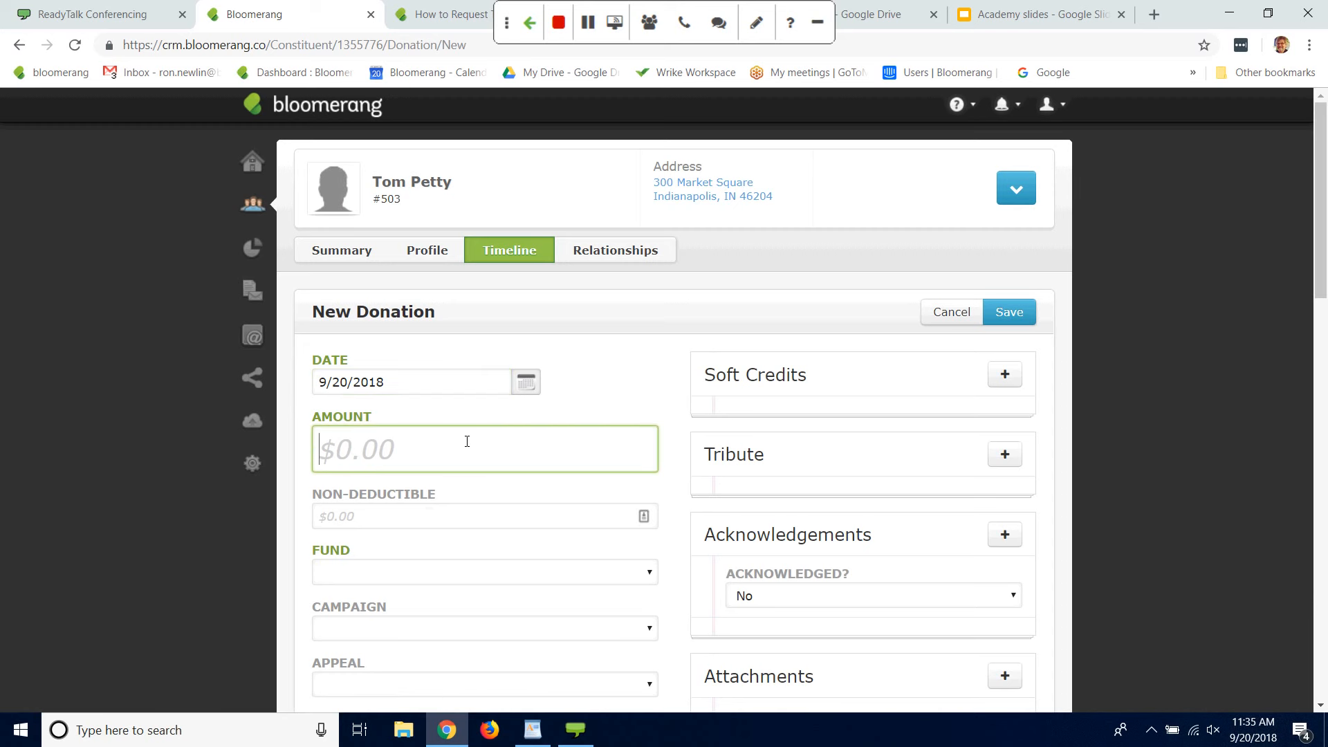
left_click(1013, 195)
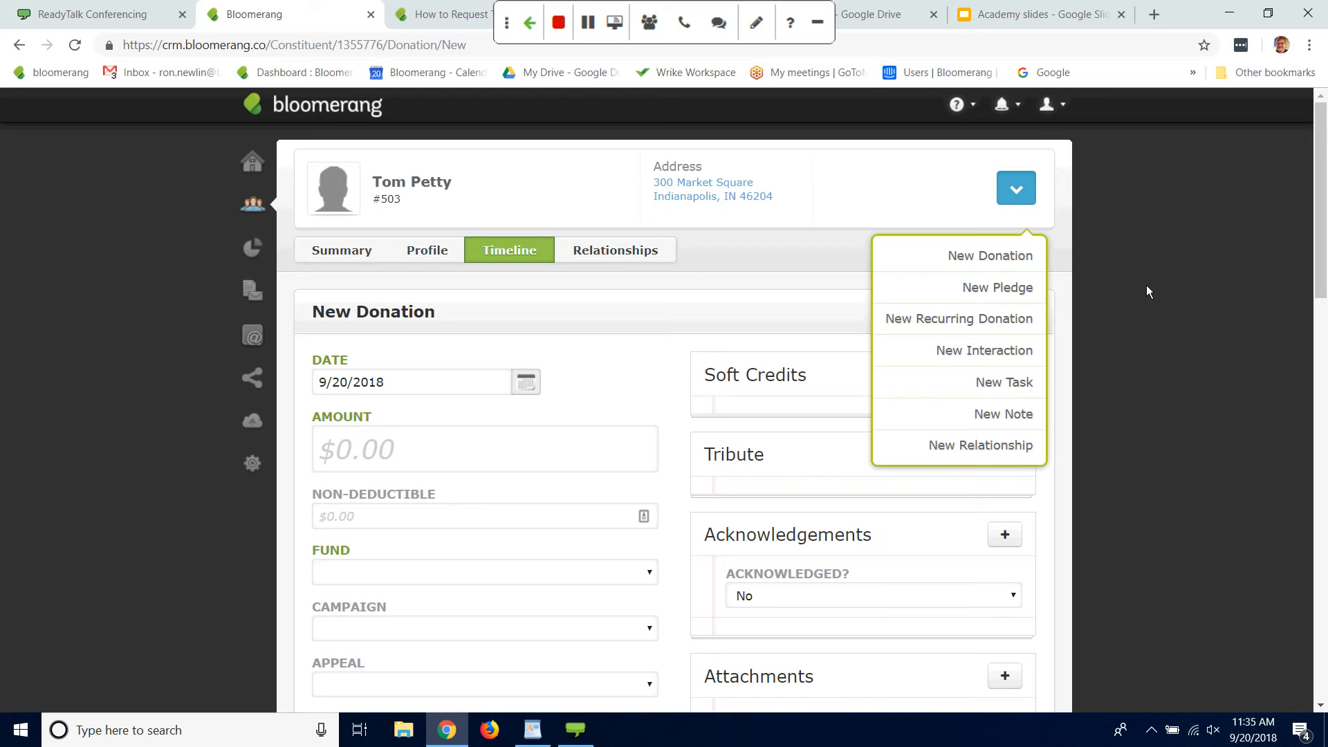
left_click(43, 405)
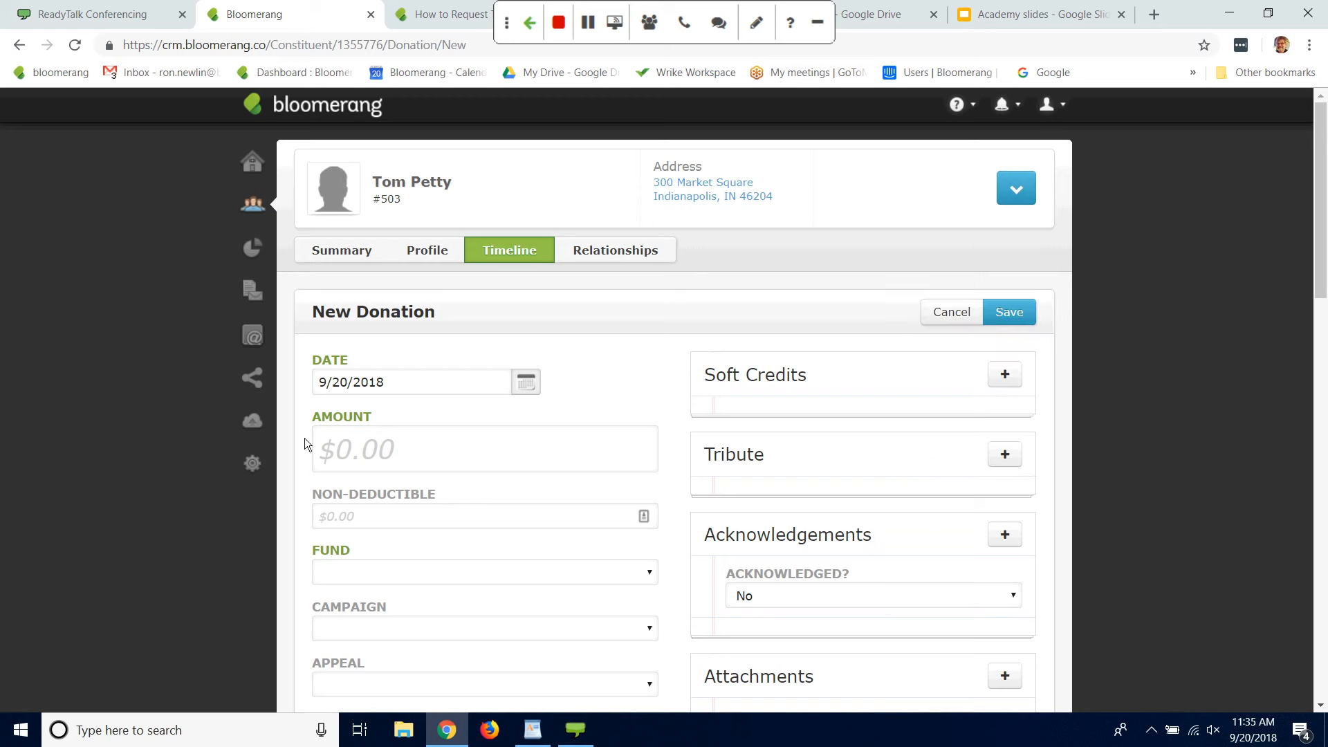
left_click_drag(1321, 273, 1322, 330)
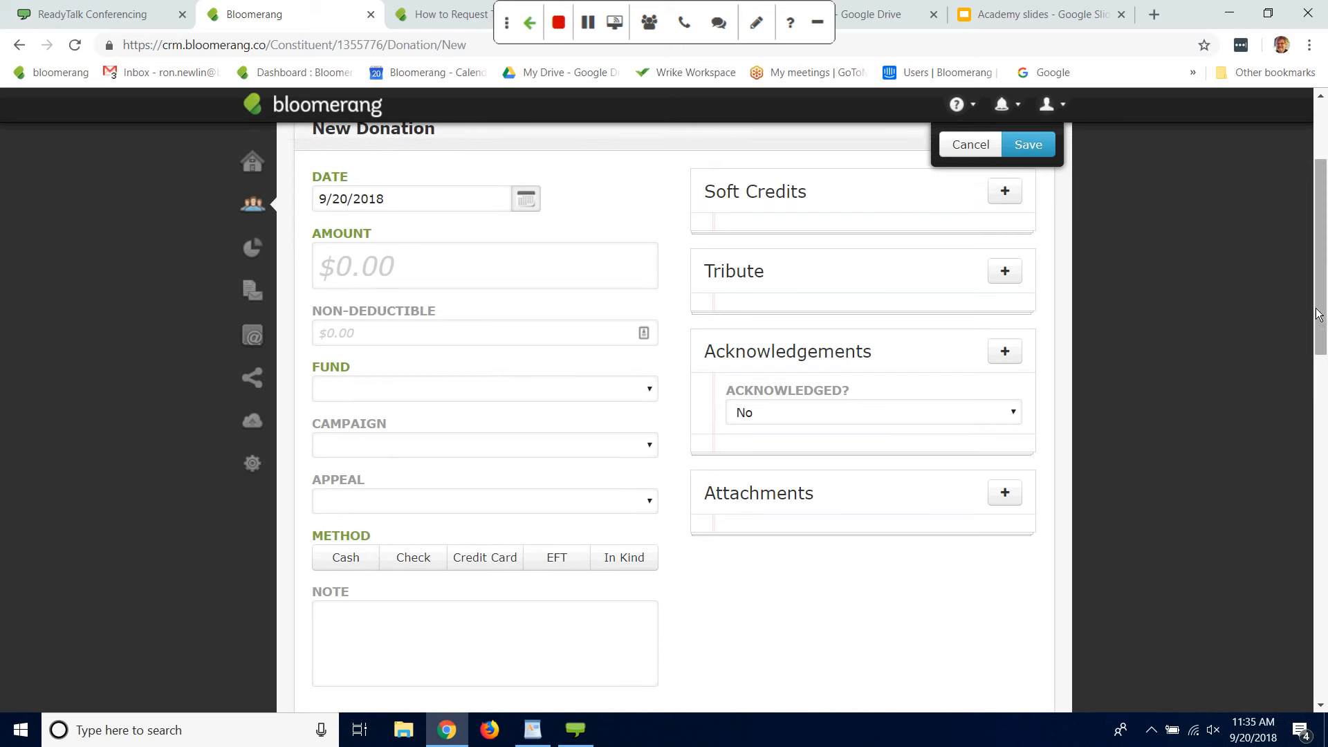
left_click_drag(1323, 312, 1306, 271)
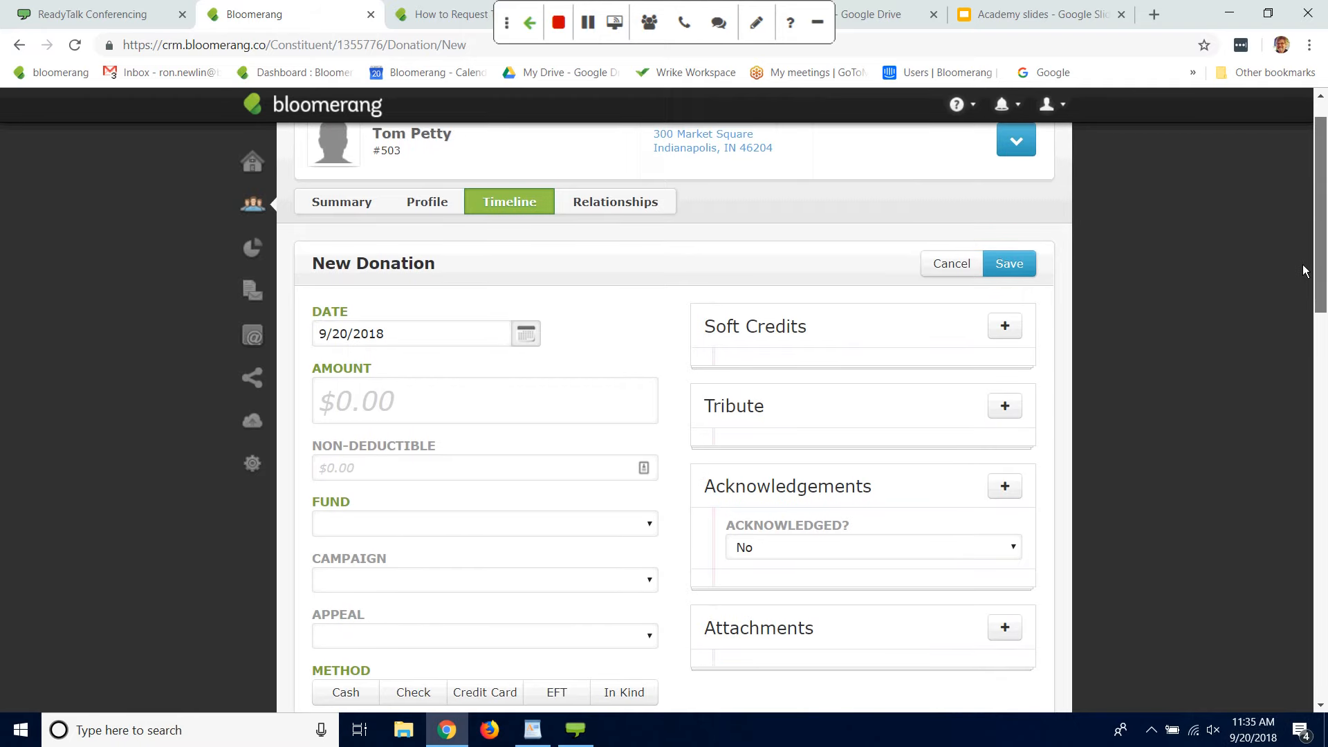
left_click(1013, 138)
scroll(1322, 270, "down", 2)
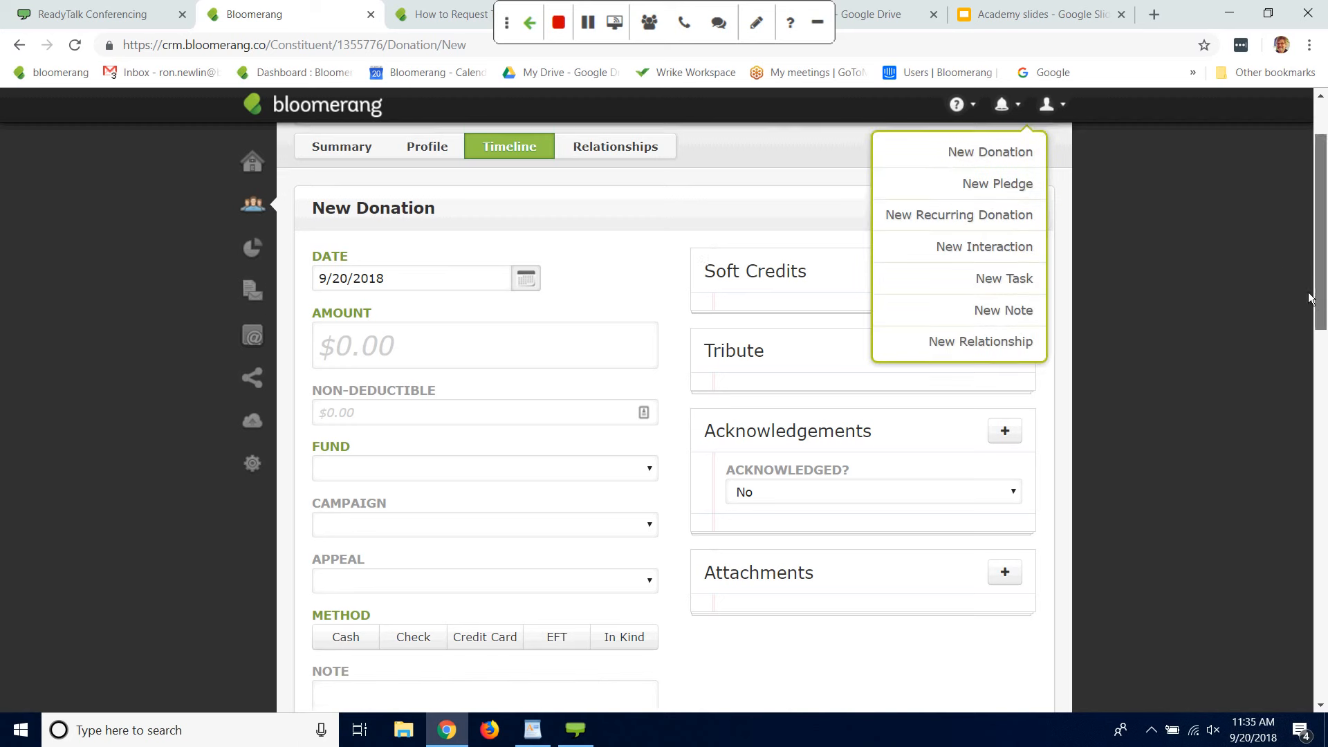
Step: Enter 0 as the new donation's amount and assign it to the Unrestricted fund
left_click(491, 298)
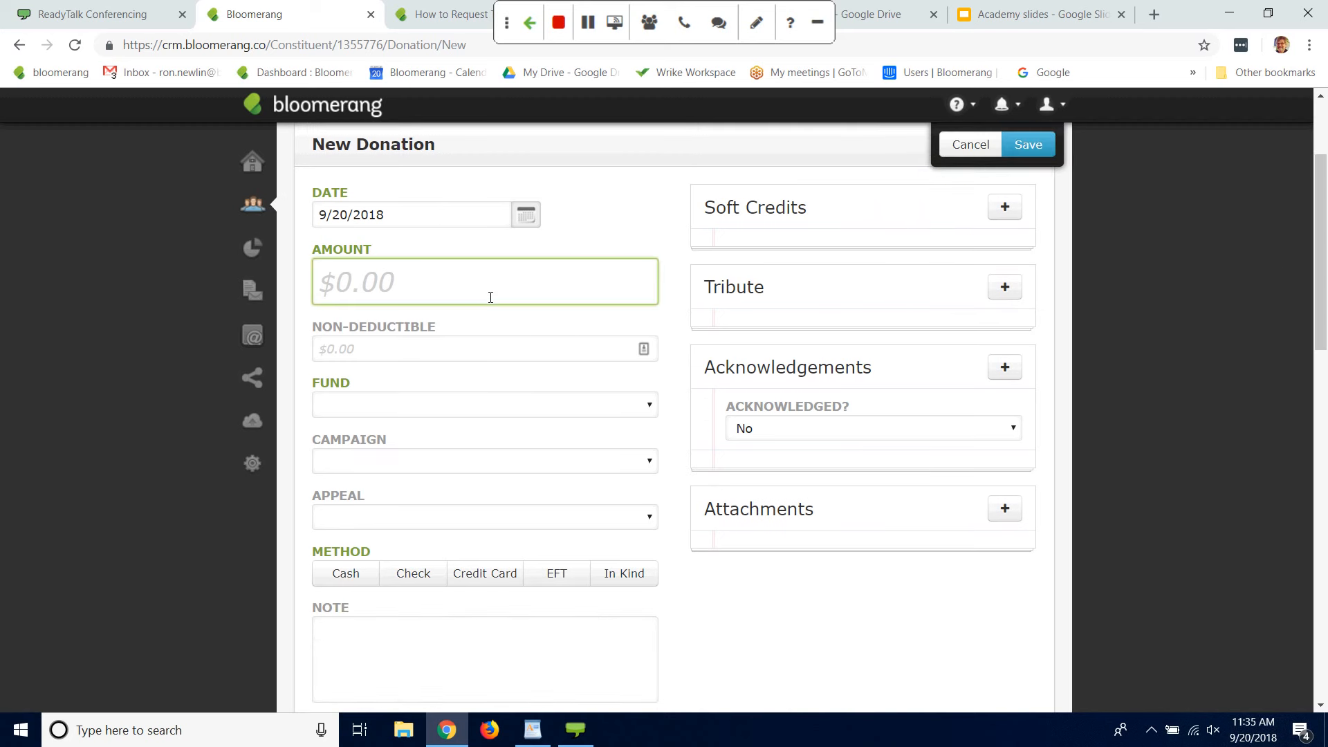
type("0")
left_click(409, 407)
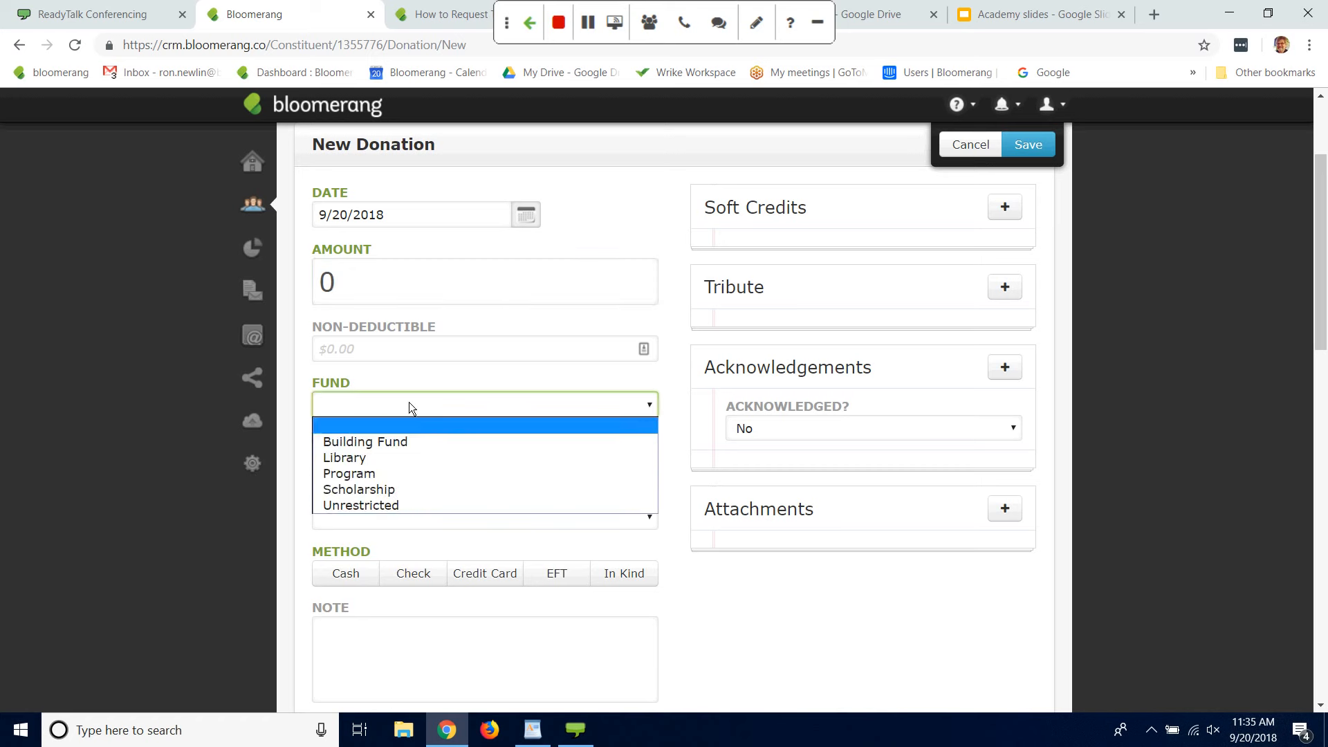
left_click(373, 506)
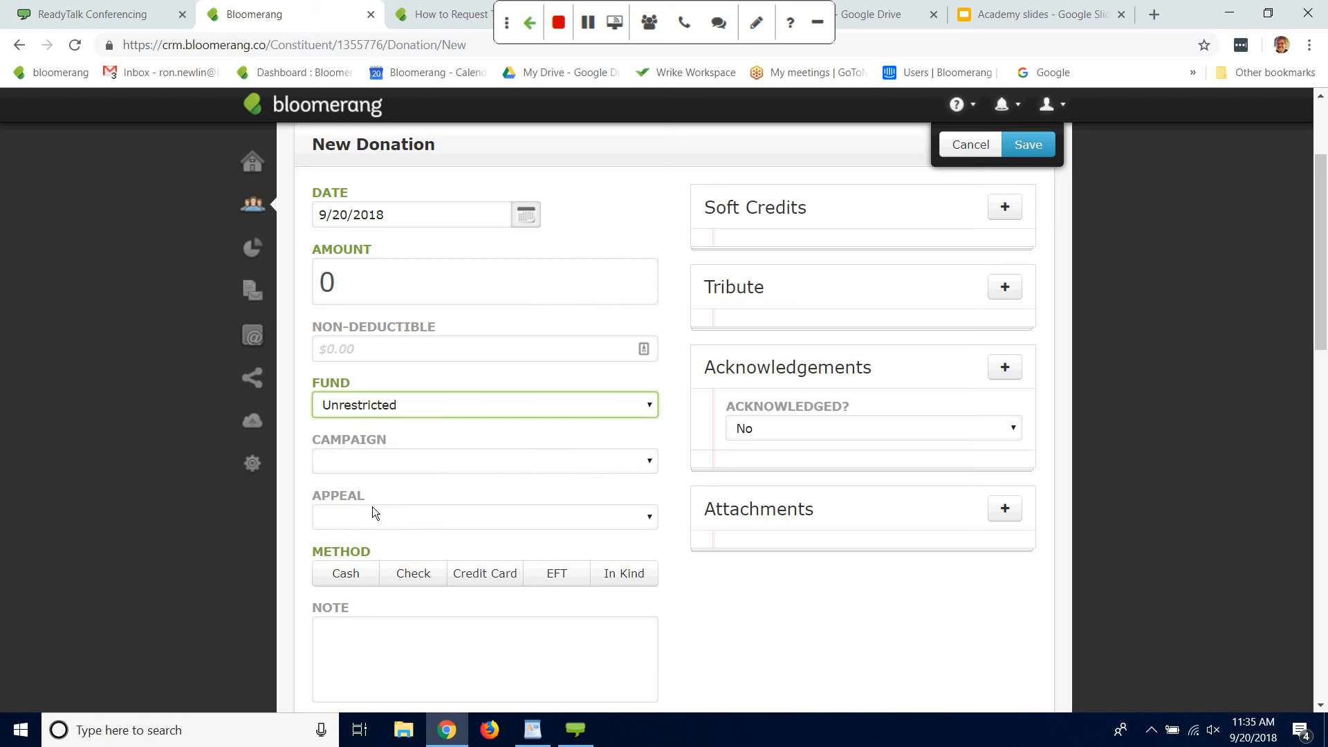
Step: Set the new donation's appeal to Monster's Ball 2018, its method to In Kind and its campaign to Annual Campaign
left_click(653, 524)
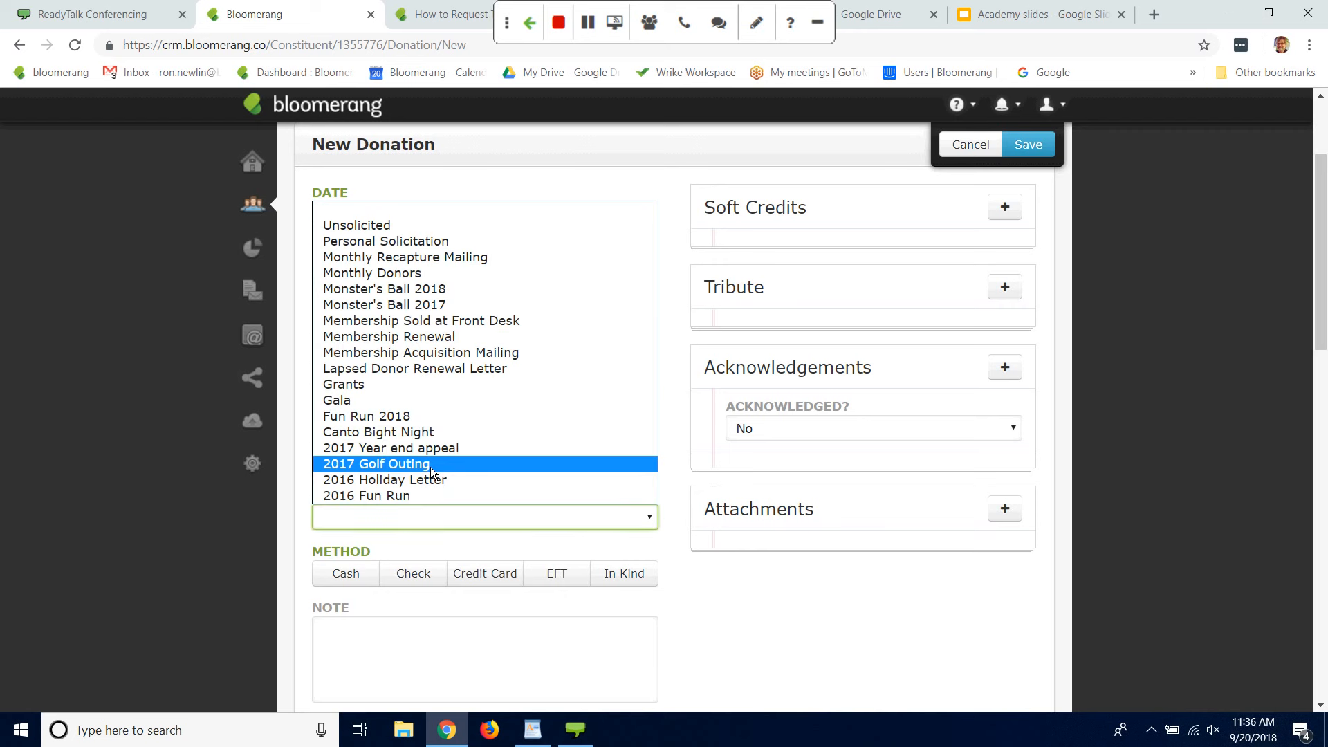
left_click(410, 290)
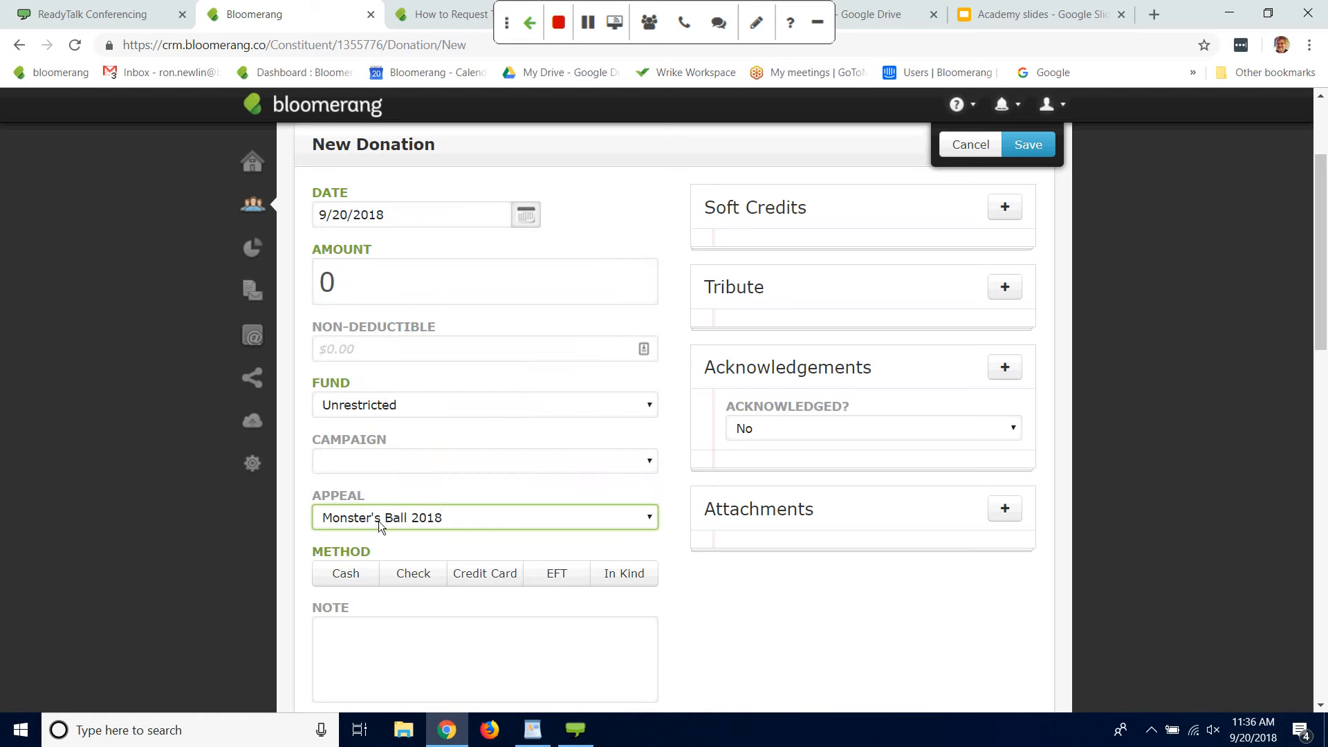
left_click(627, 578)
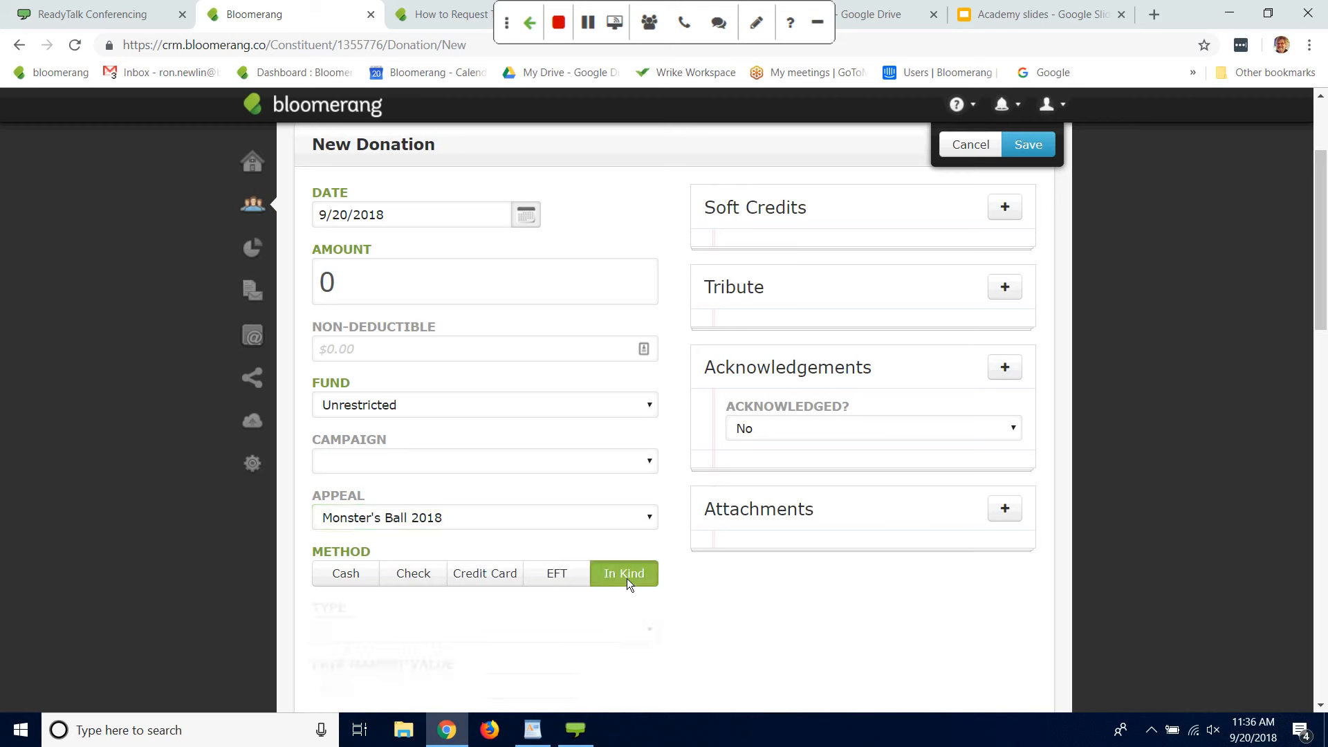
left_click(650, 456)
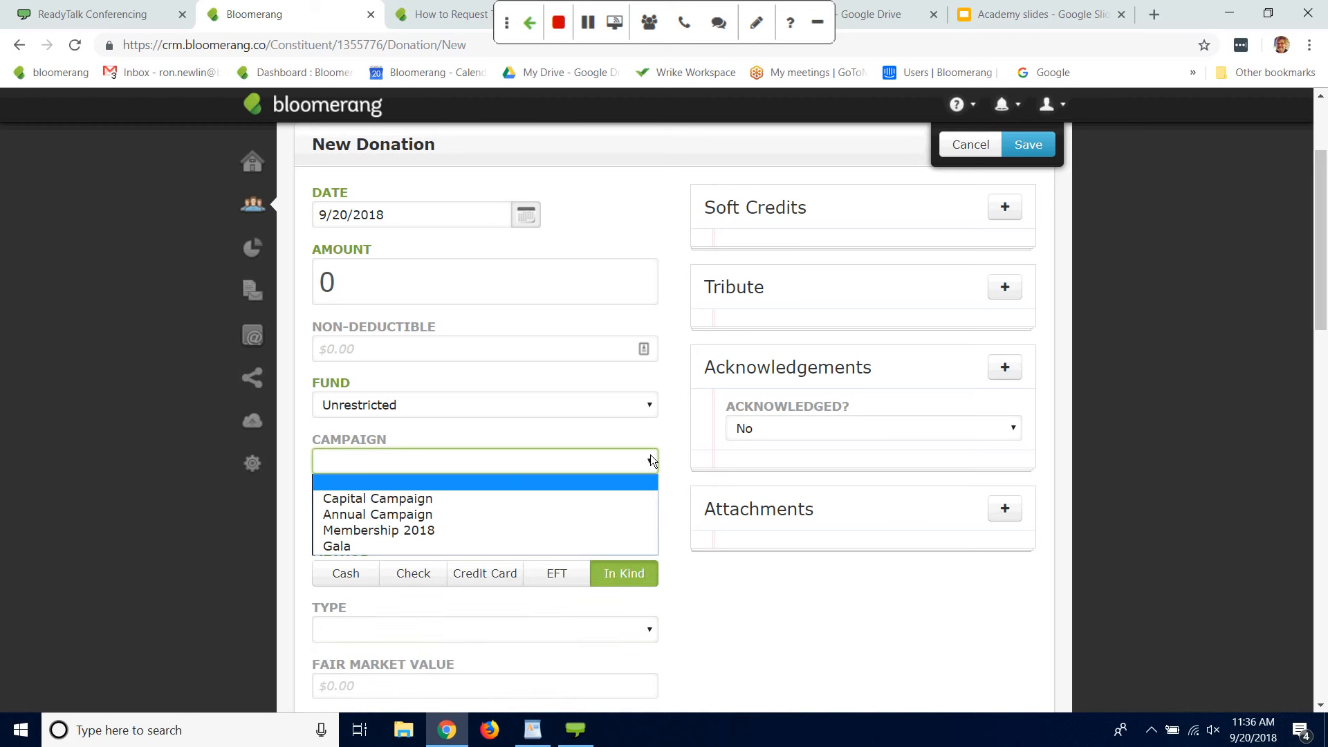
left_click(396, 514)
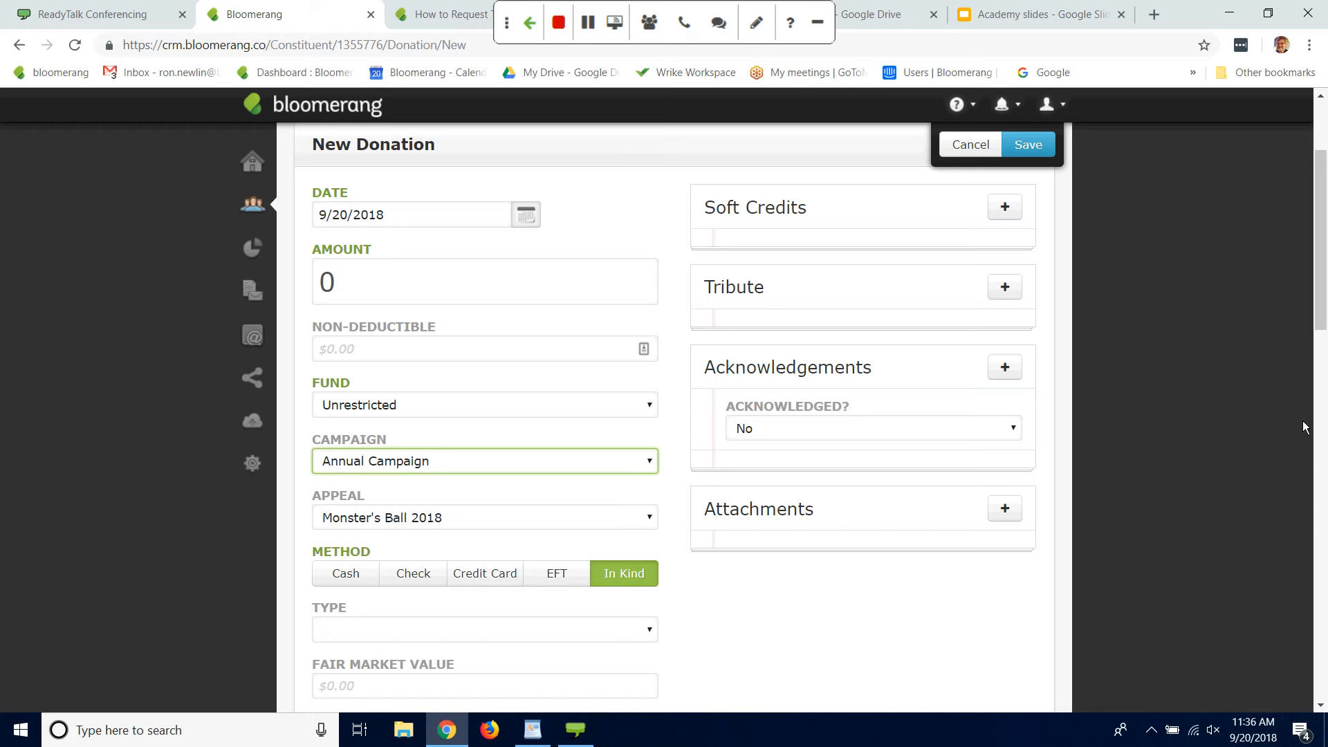
Step: Set the in-kind type to Goods and enter a fair market value of 2000
left_click_drag(1325, 305, 1323, 358)
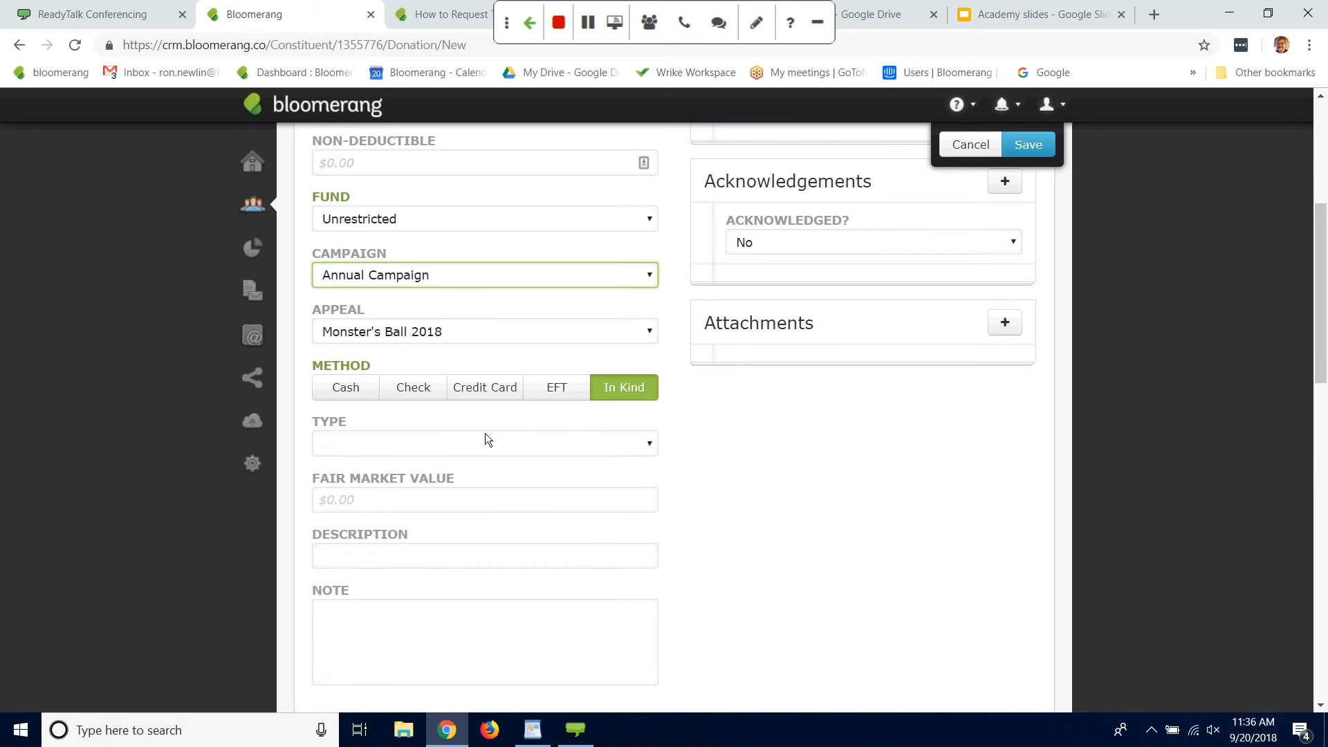
left_click(649, 444)
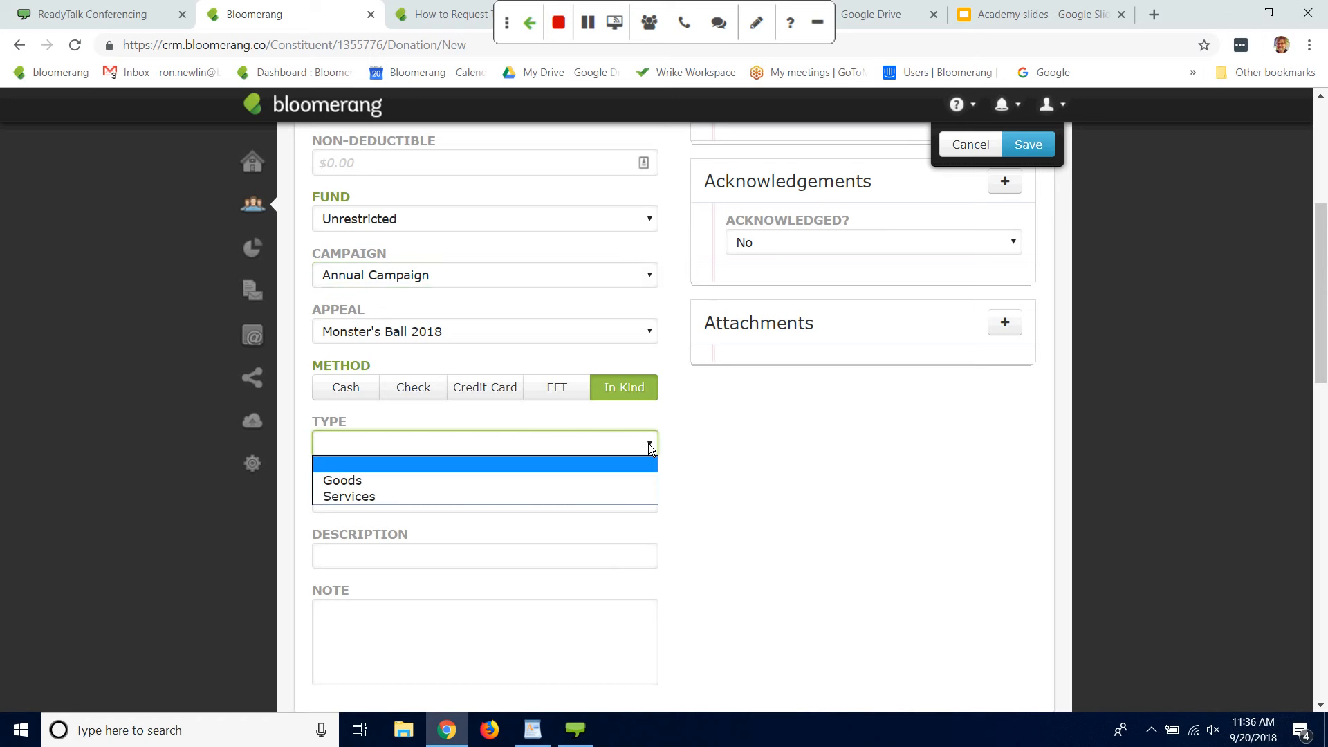
left_click(352, 483)
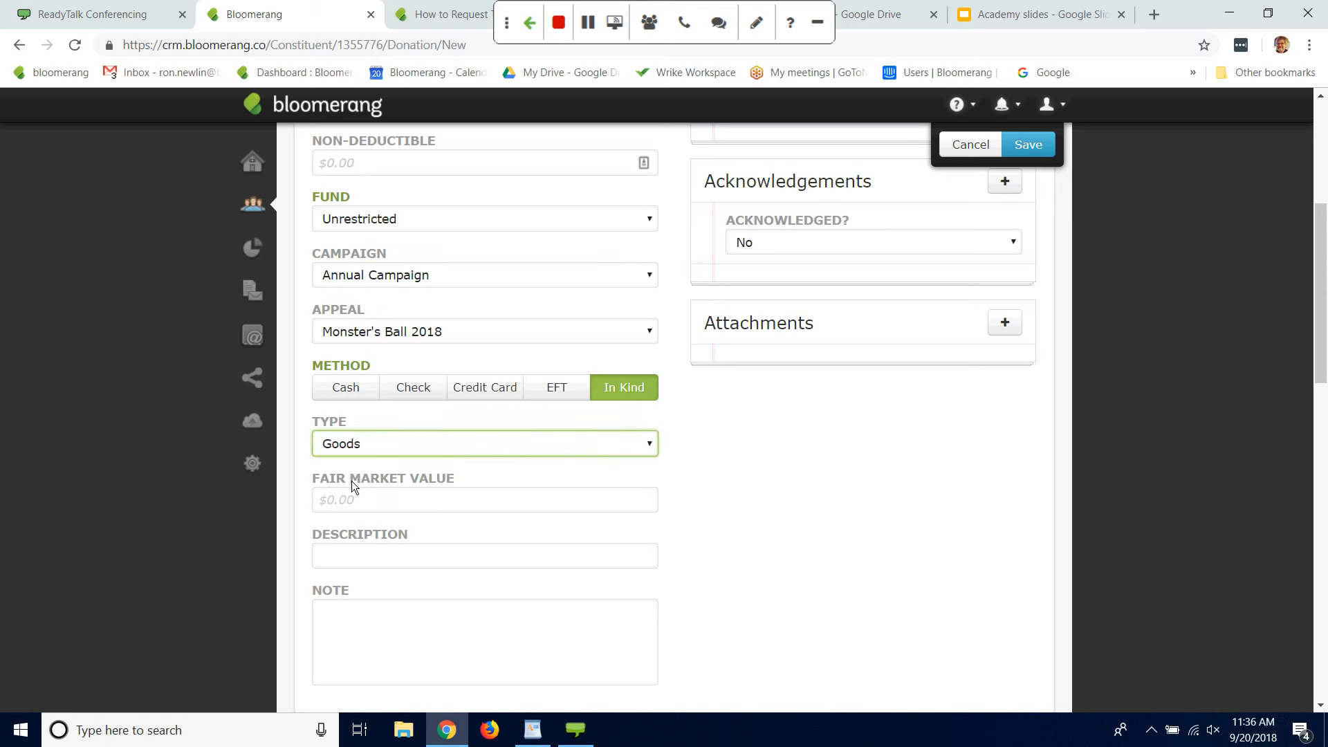
left_click(390, 497)
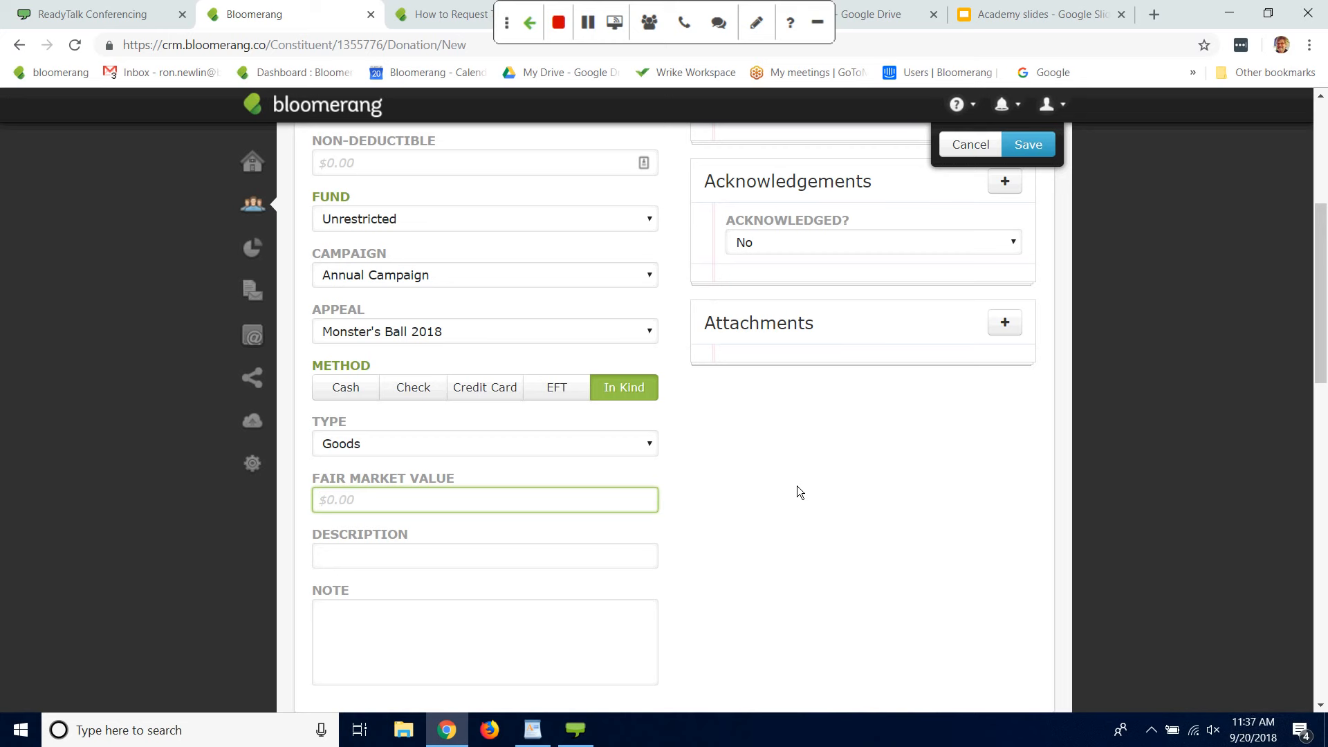
type("2000")
Step: Describe the in-kind gift as "Rickenbacker Guitar" and save the donation
left_click(449, 556)
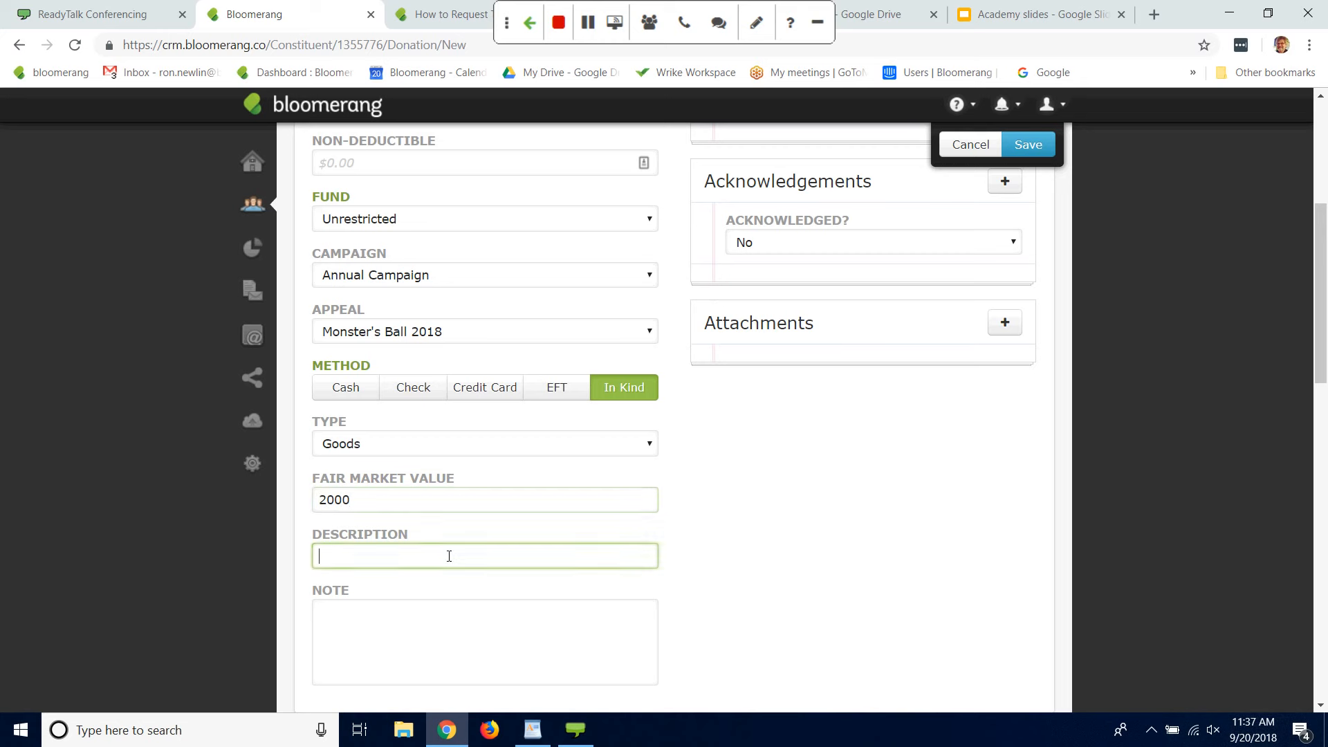
type("Rickenbacker Guyti")
key("BackSpace")
key("BackSpace")
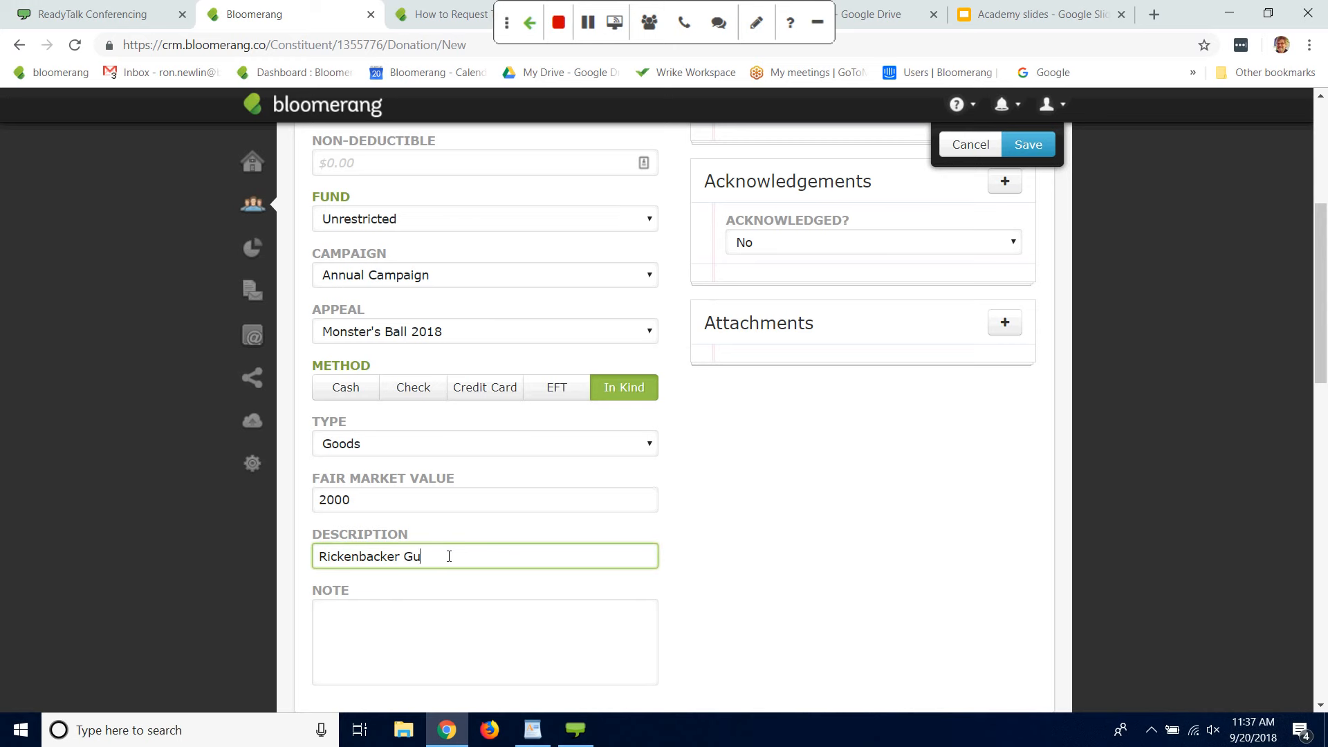
type("itar")
left_click(1089, 203)
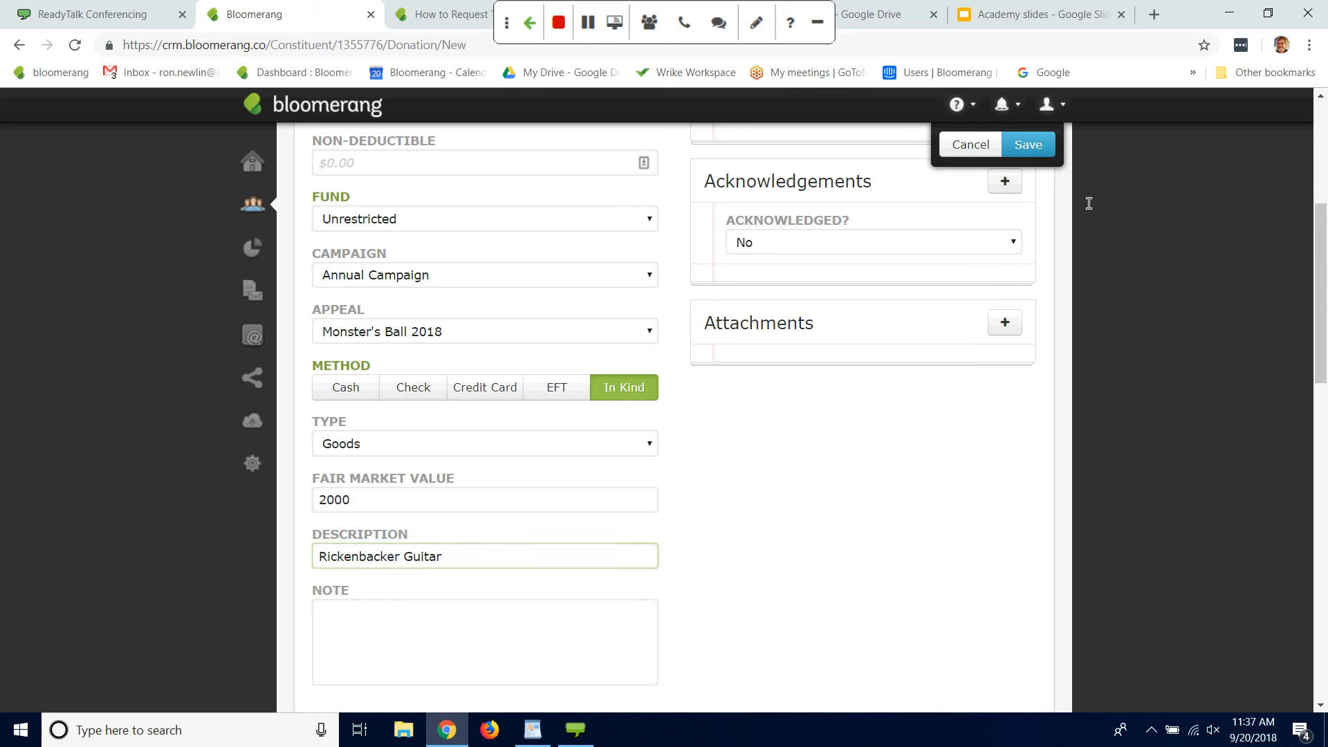
left_click(1029, 153)
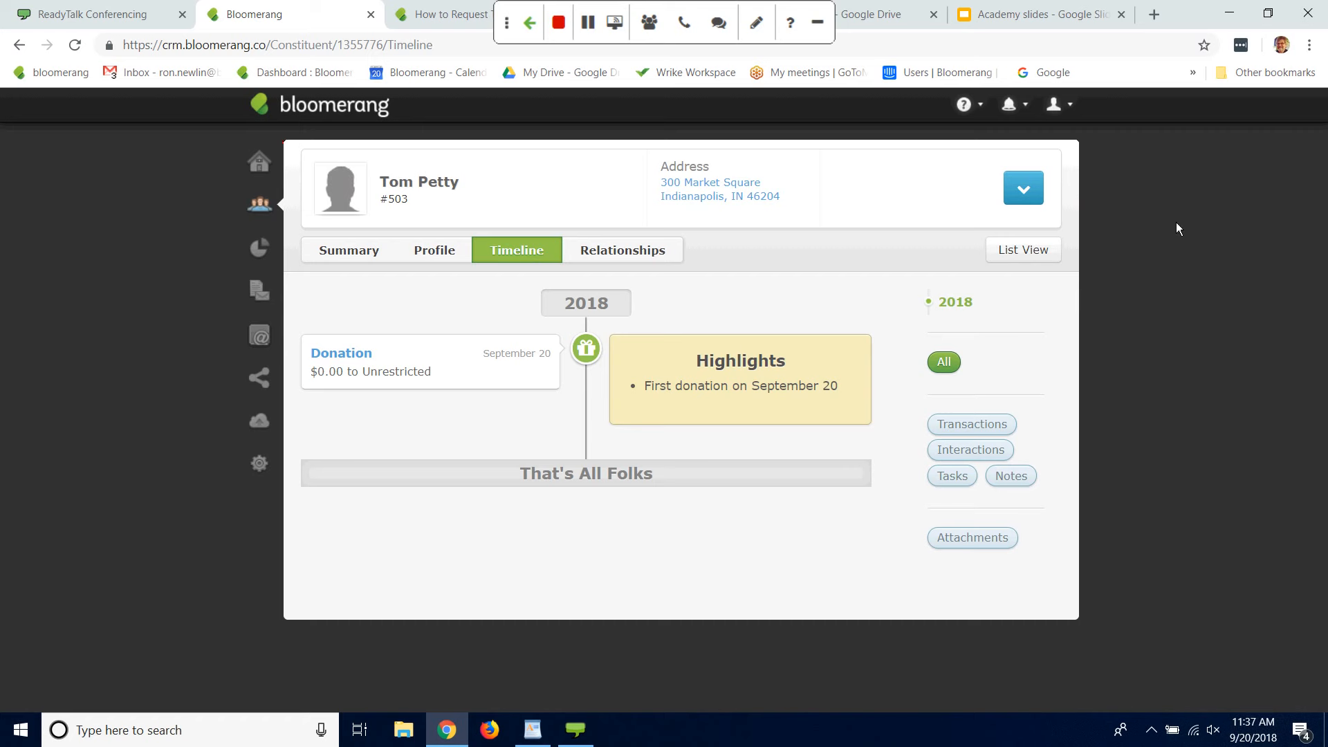
Step: Start a new pledge for Tom Petty with an amount of 1000
left_click(1028, 188)
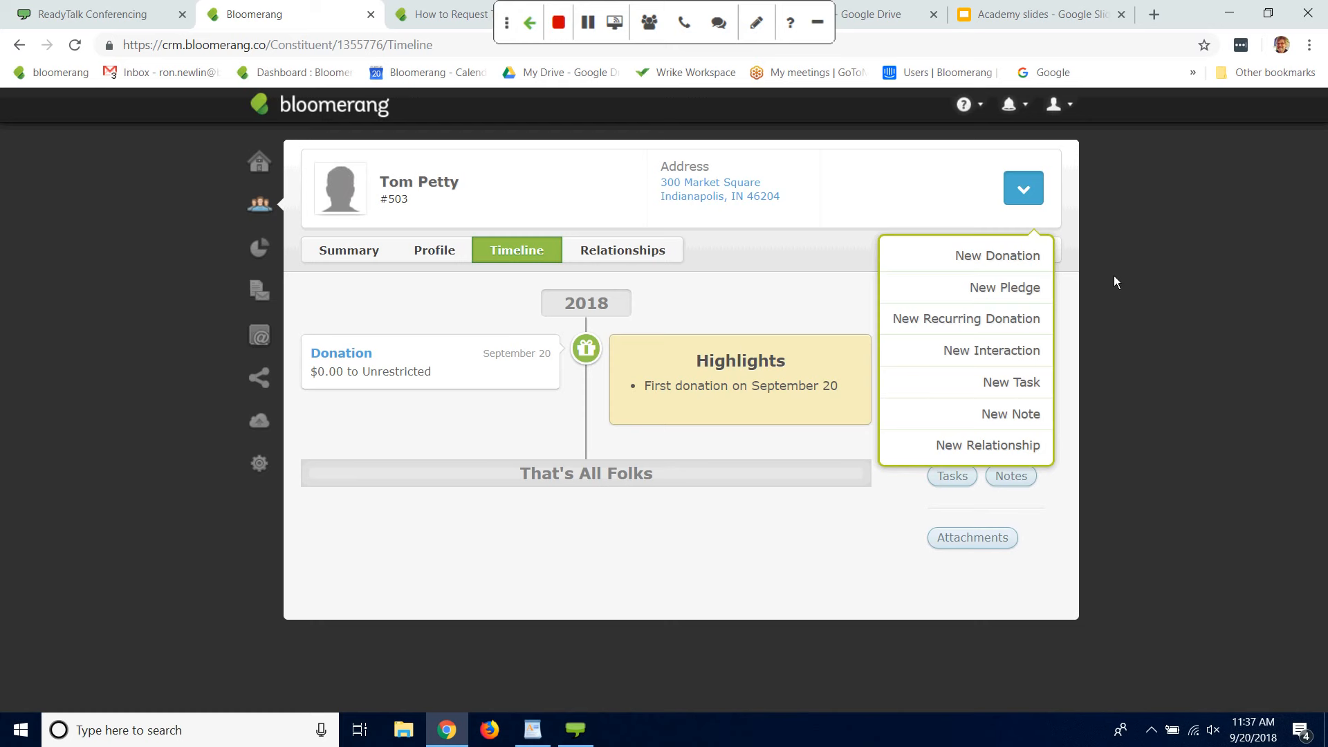
left_click(1017, 289)
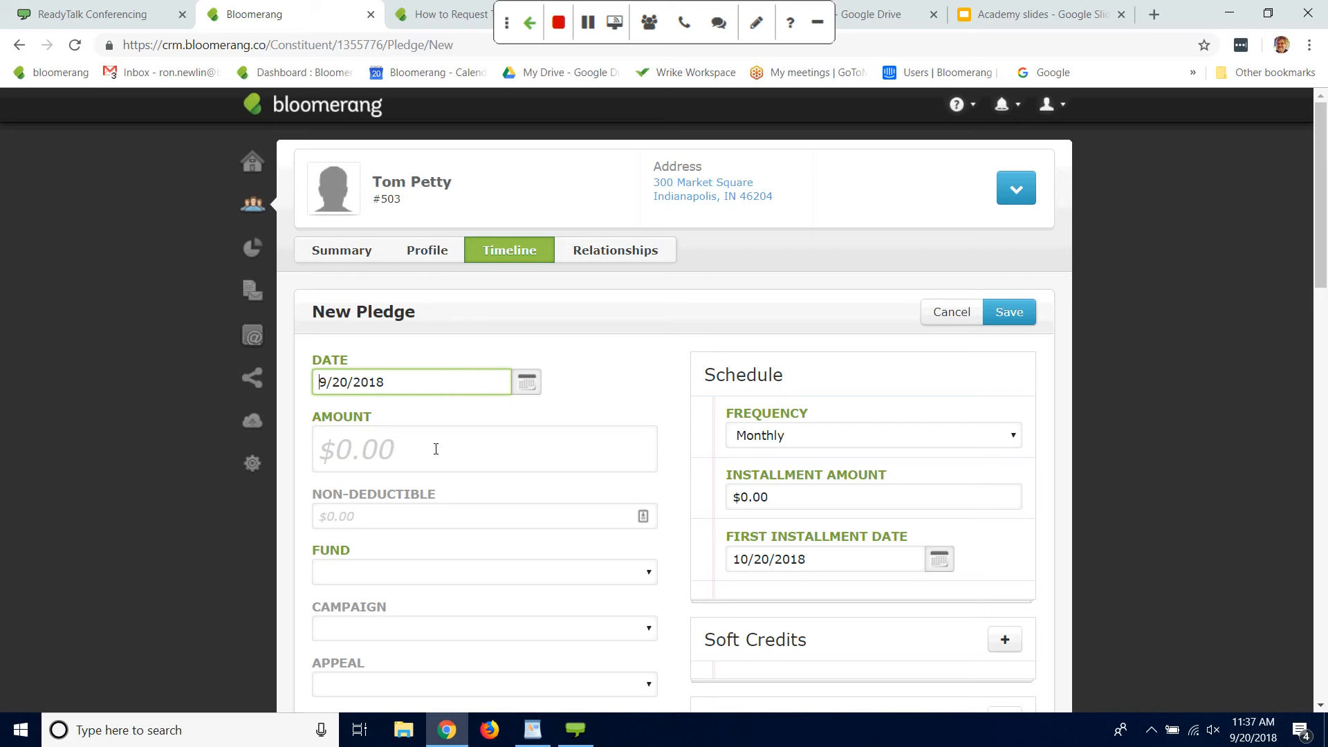
left_click(436, 450)
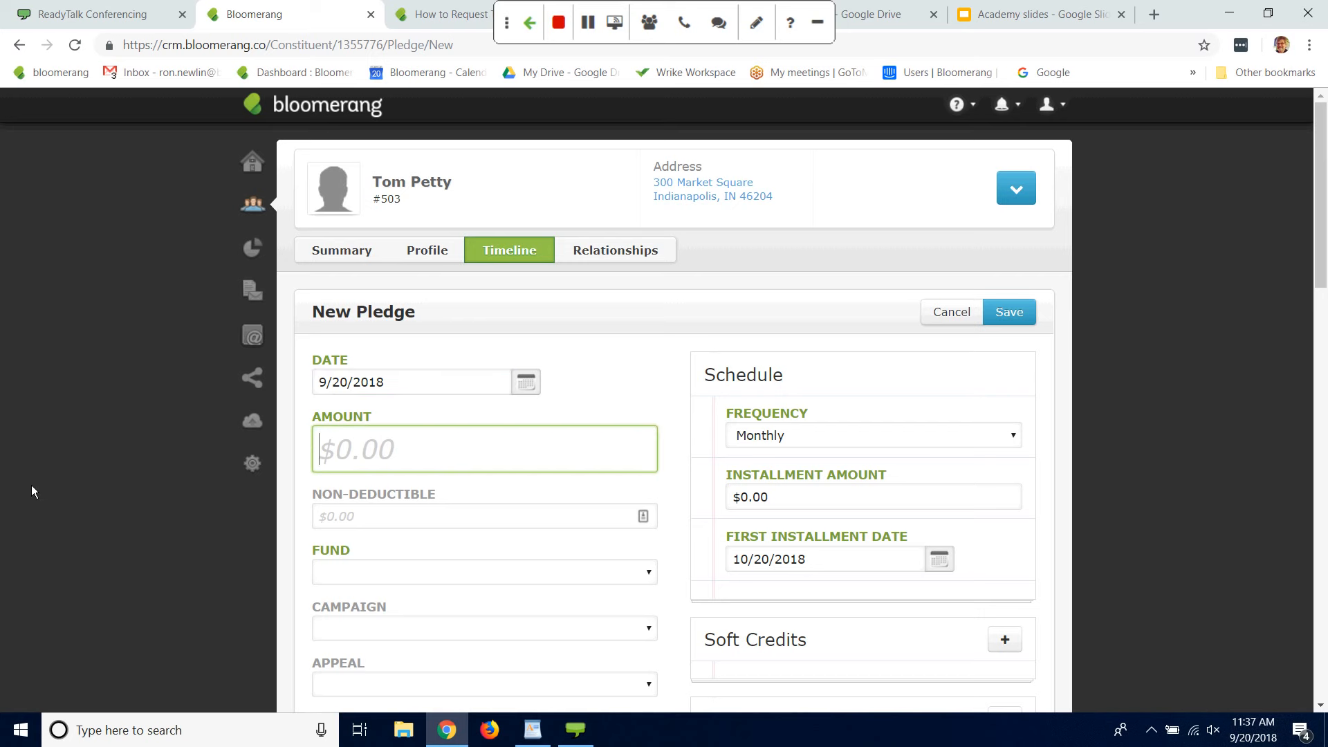
type("1000")
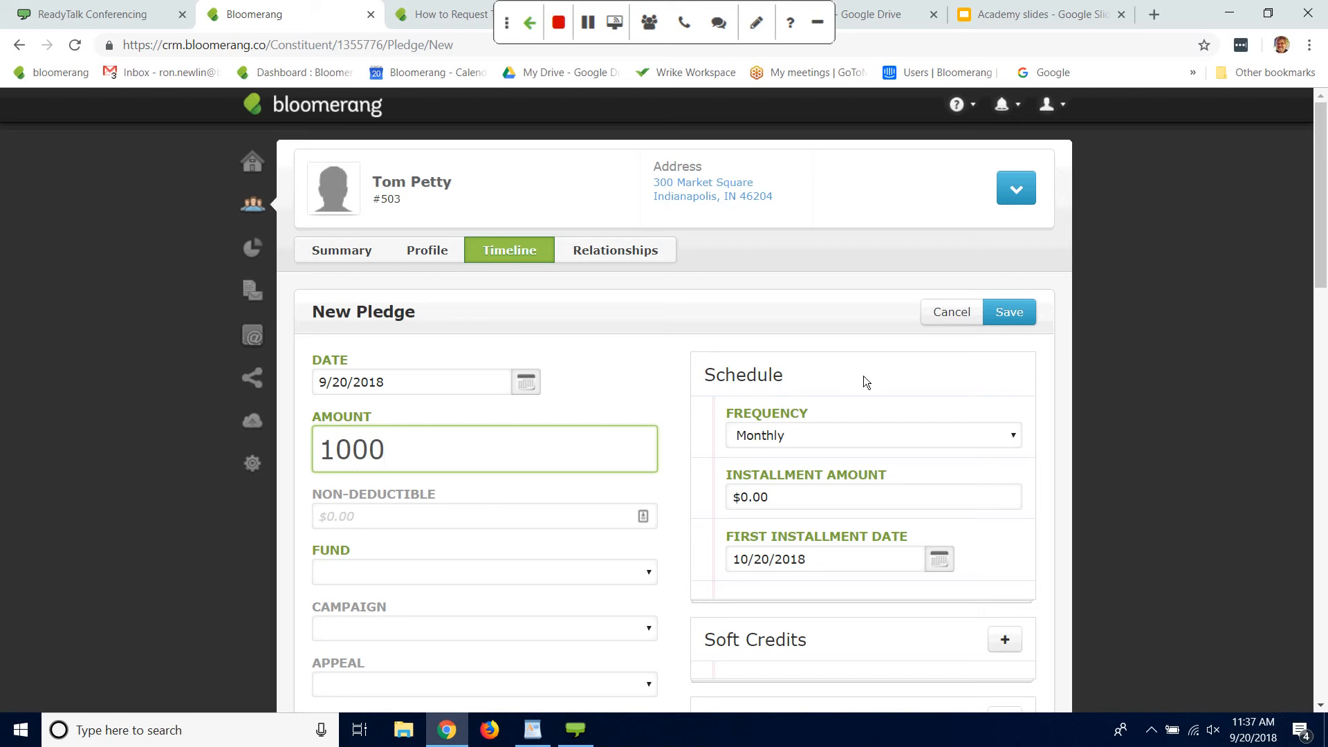
Step: Assign the pledge to the Scholarship fund and set its appeal to Personal Solicitation
left_click_drag(1321, 227, 1321, 256)
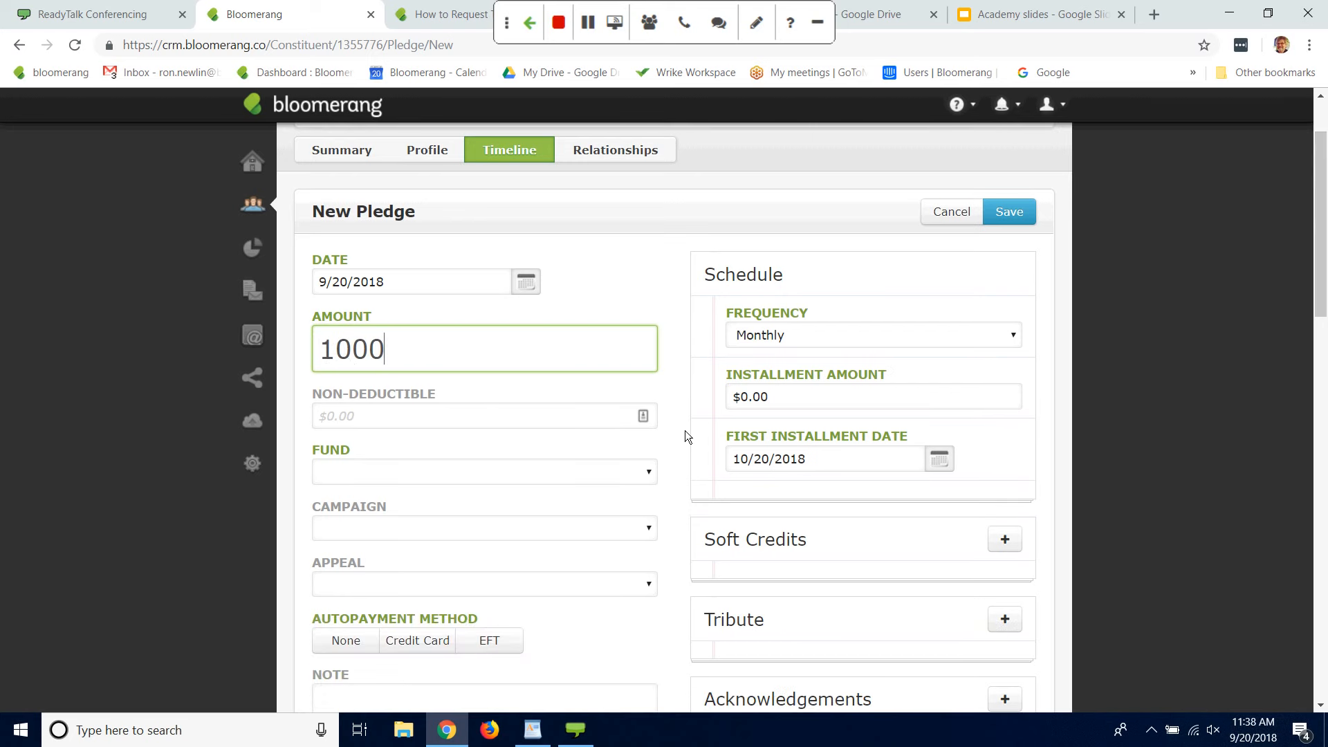
left_click(649, 469)
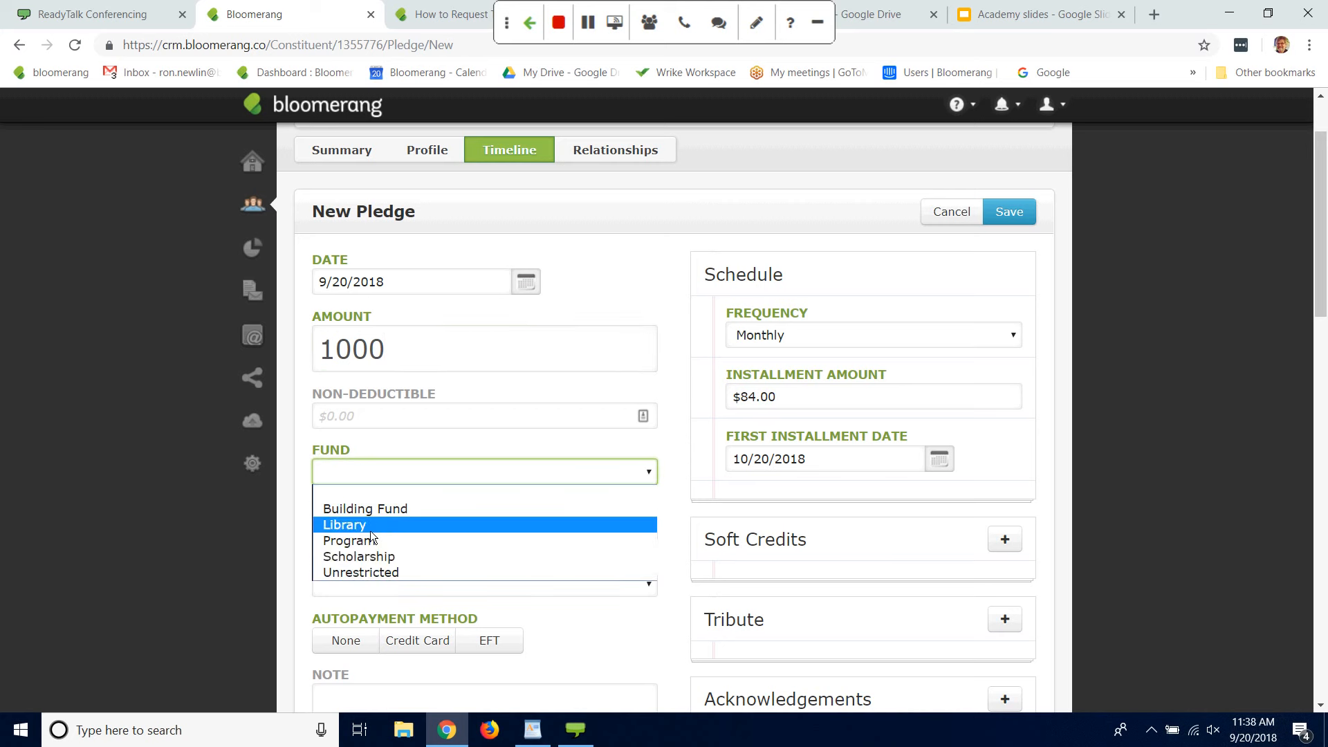
left_click(361, 560)
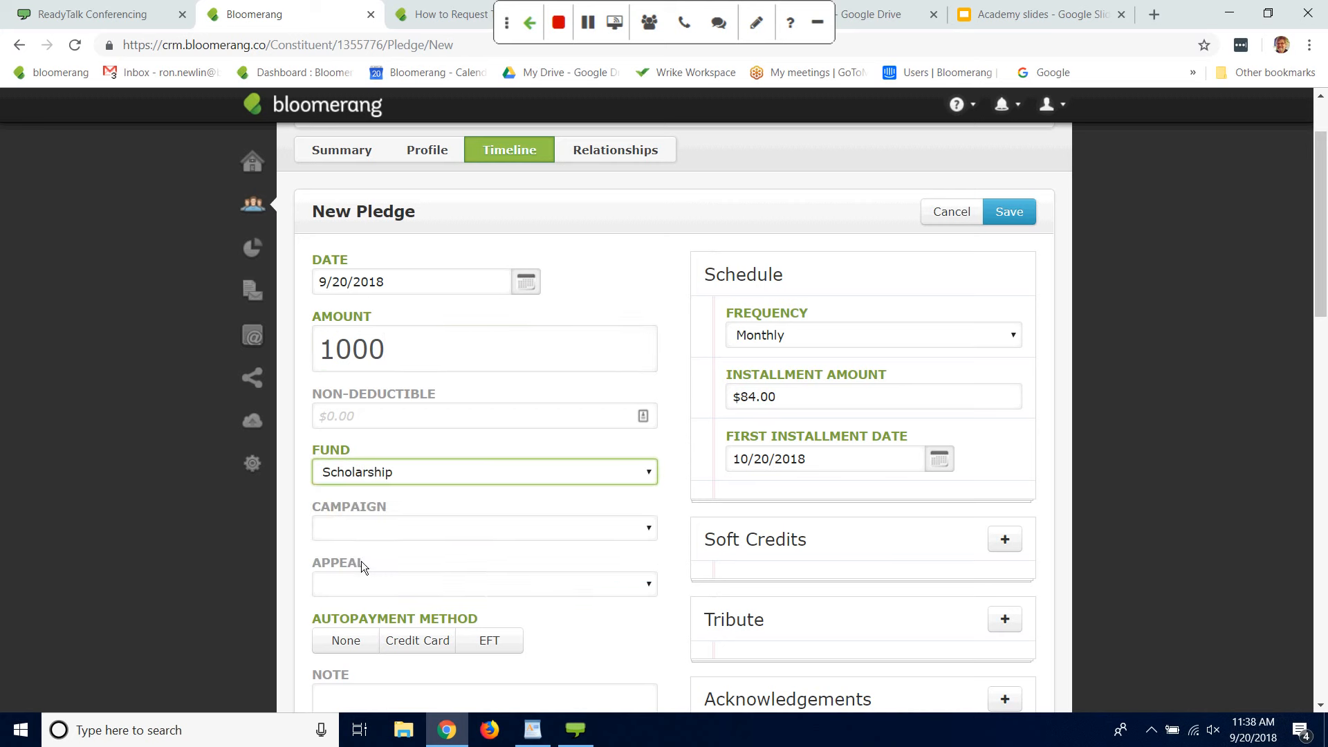
left_click(643, 585)
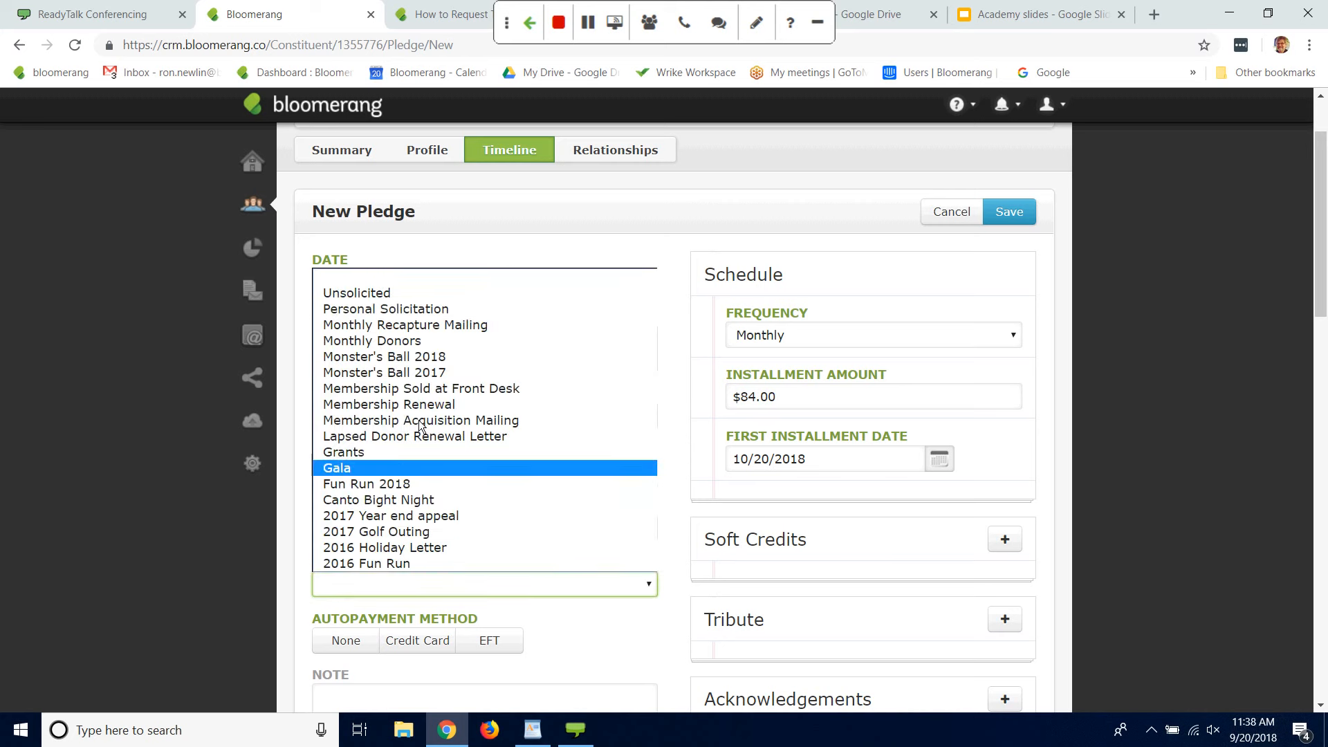
left_click(400, 323)
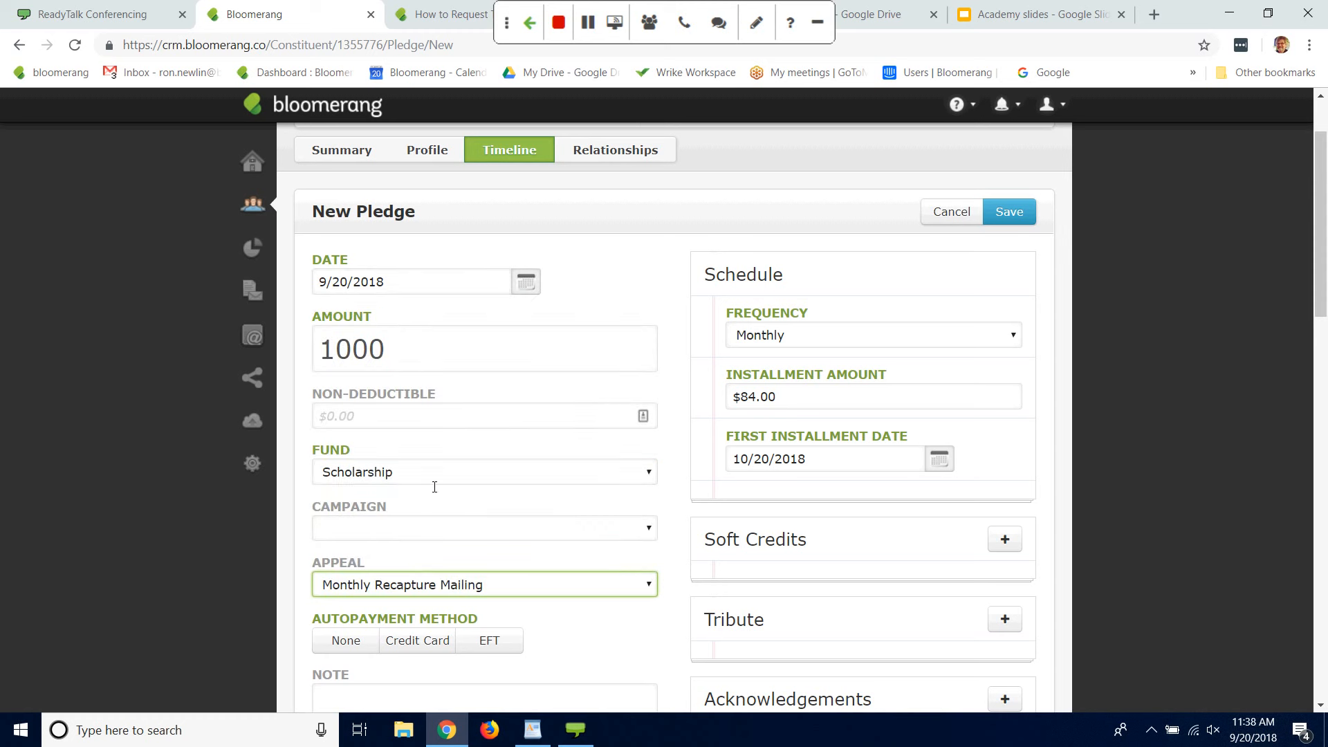
left_click(651, 587)
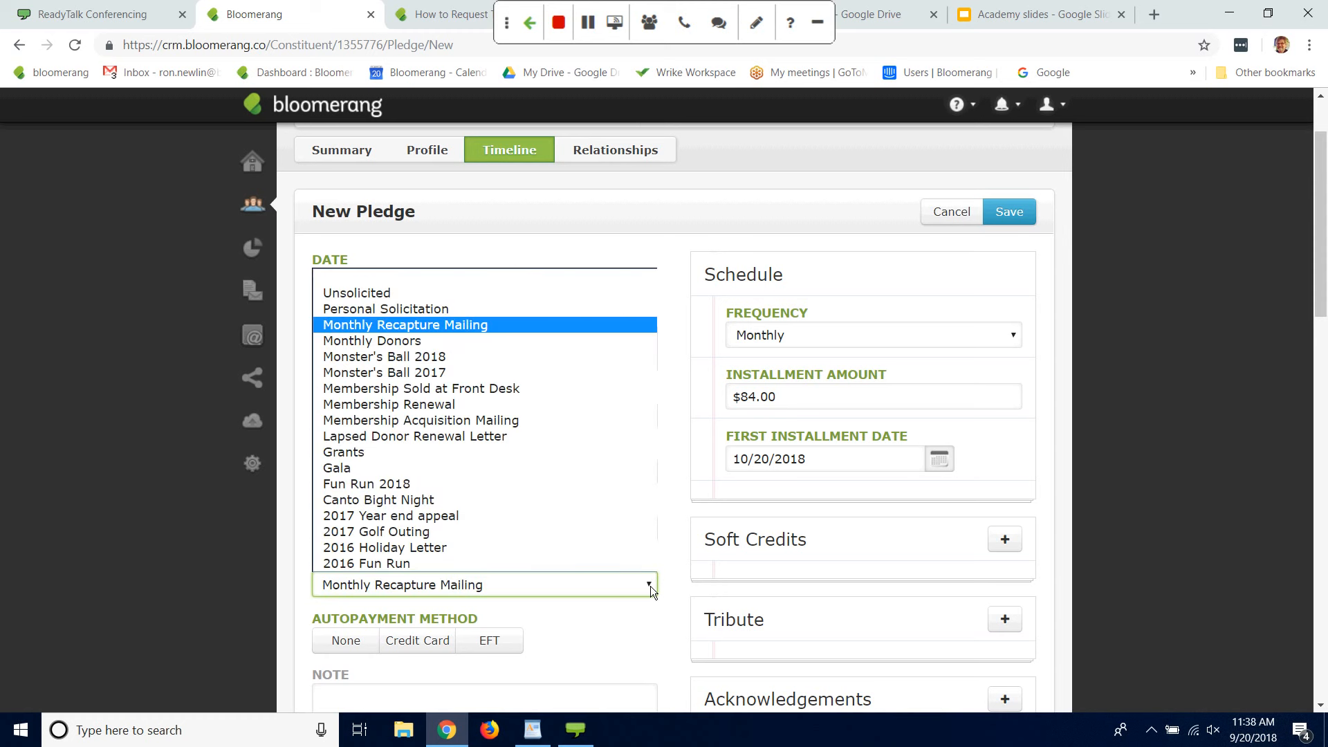
left_click(426, 308)
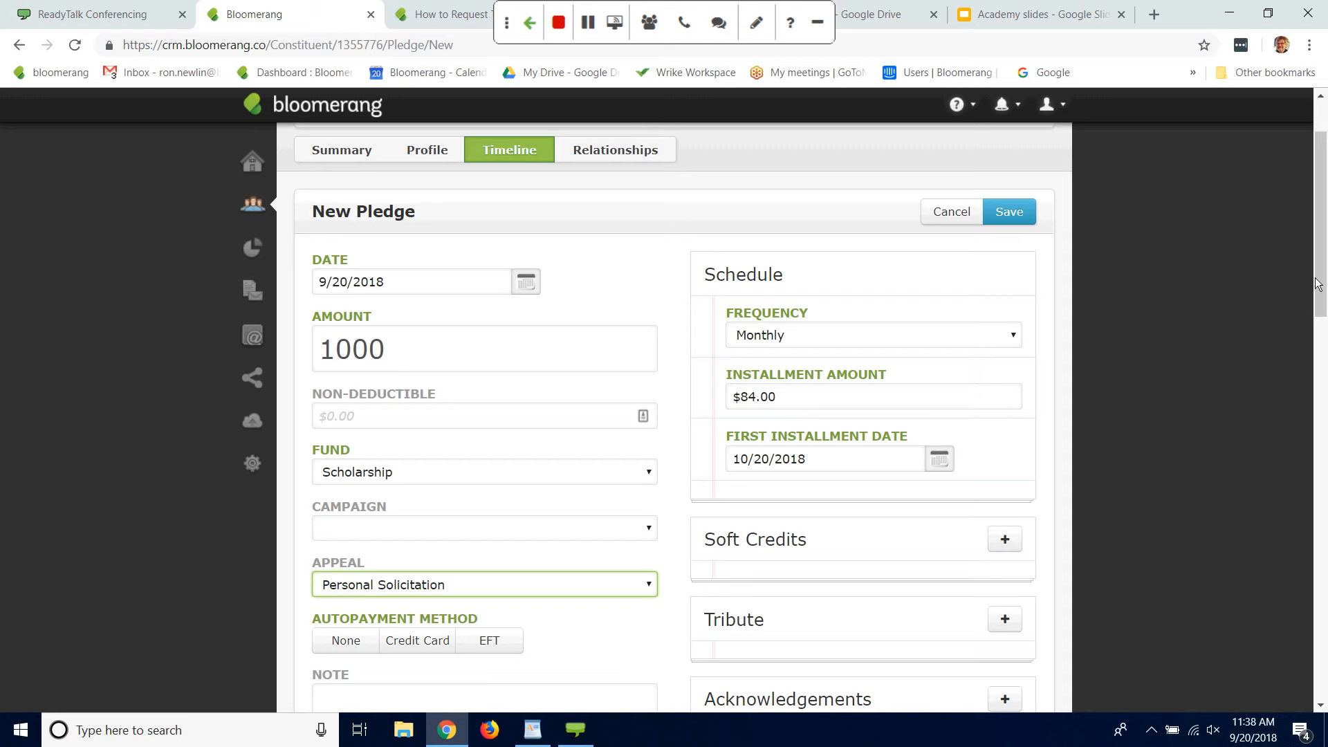
Step: Set the pledge schedule's frequency to Yearly and its first installment date to 12/20/2018
mouse_move(1317, 296)
left_mouse_down()
mouse_move(1318, 326)
mouse_move(1319, 304)
left_mouse_up()
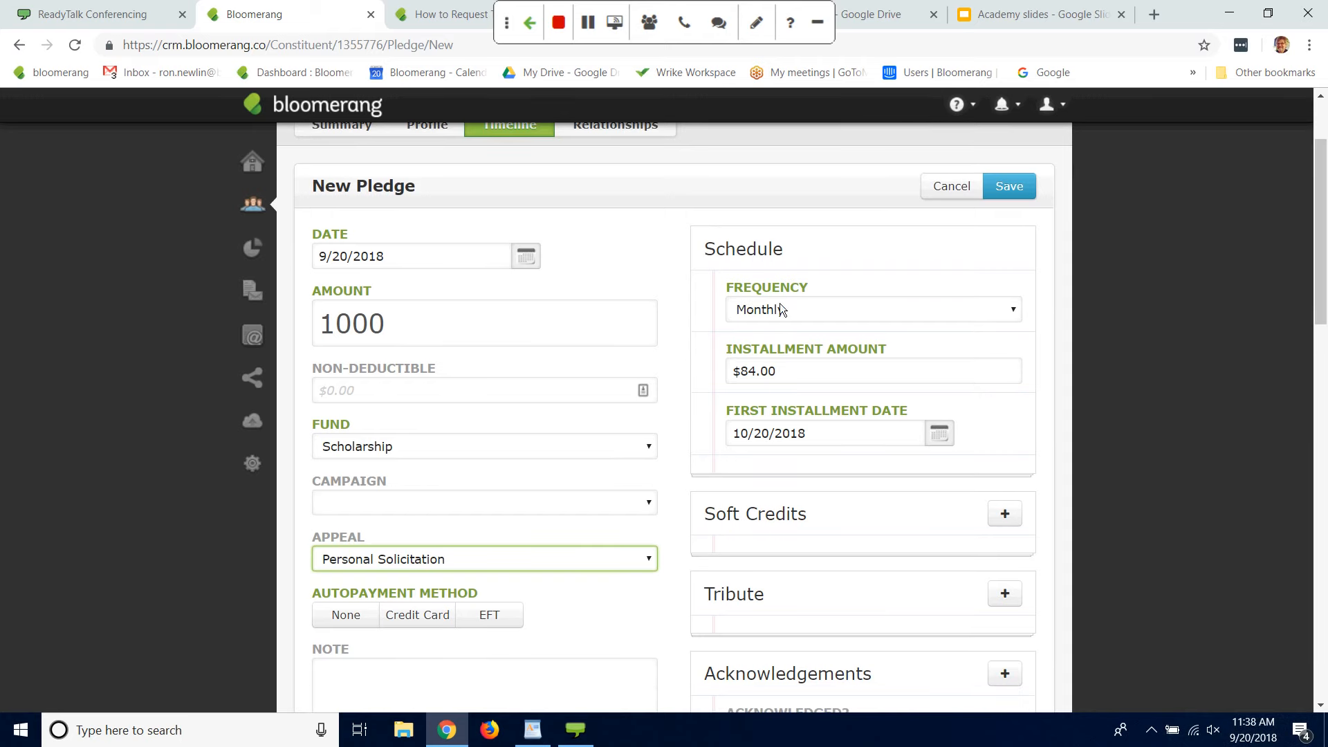
left_click(1018, 309)
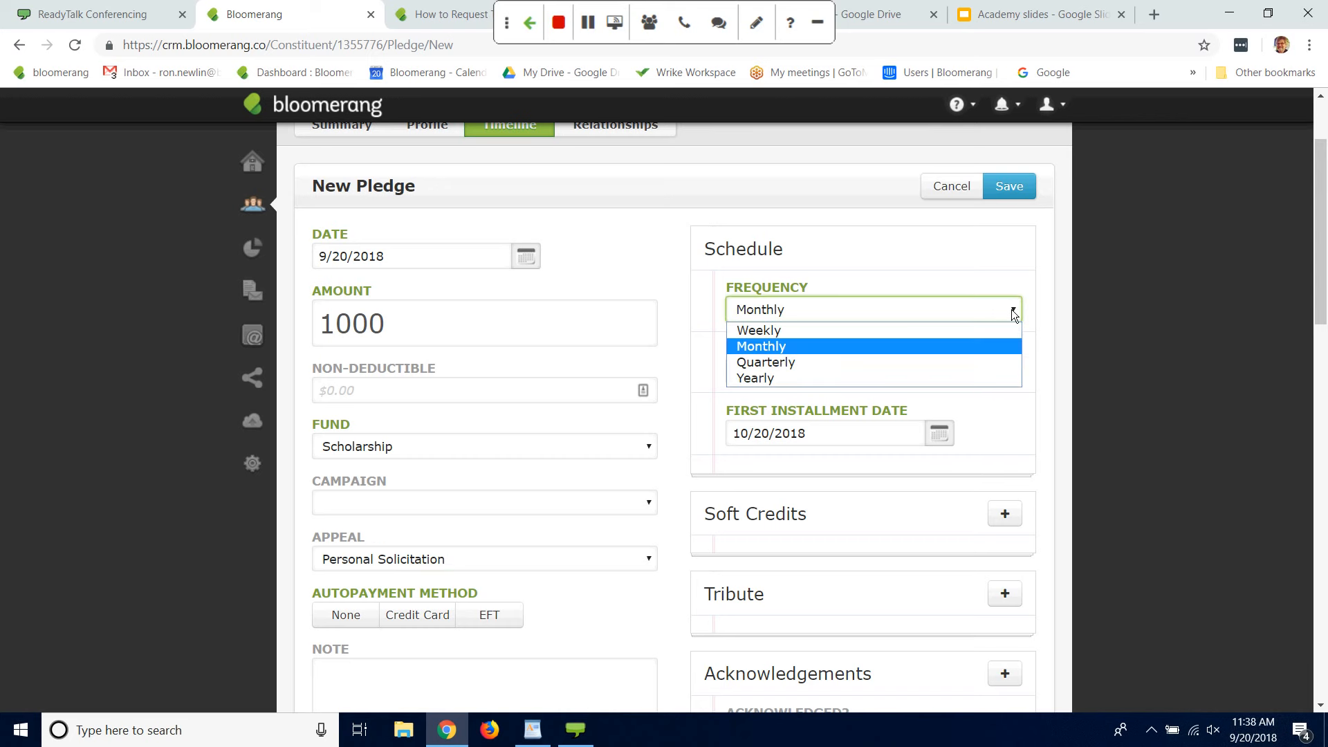
left_click(776, 379)
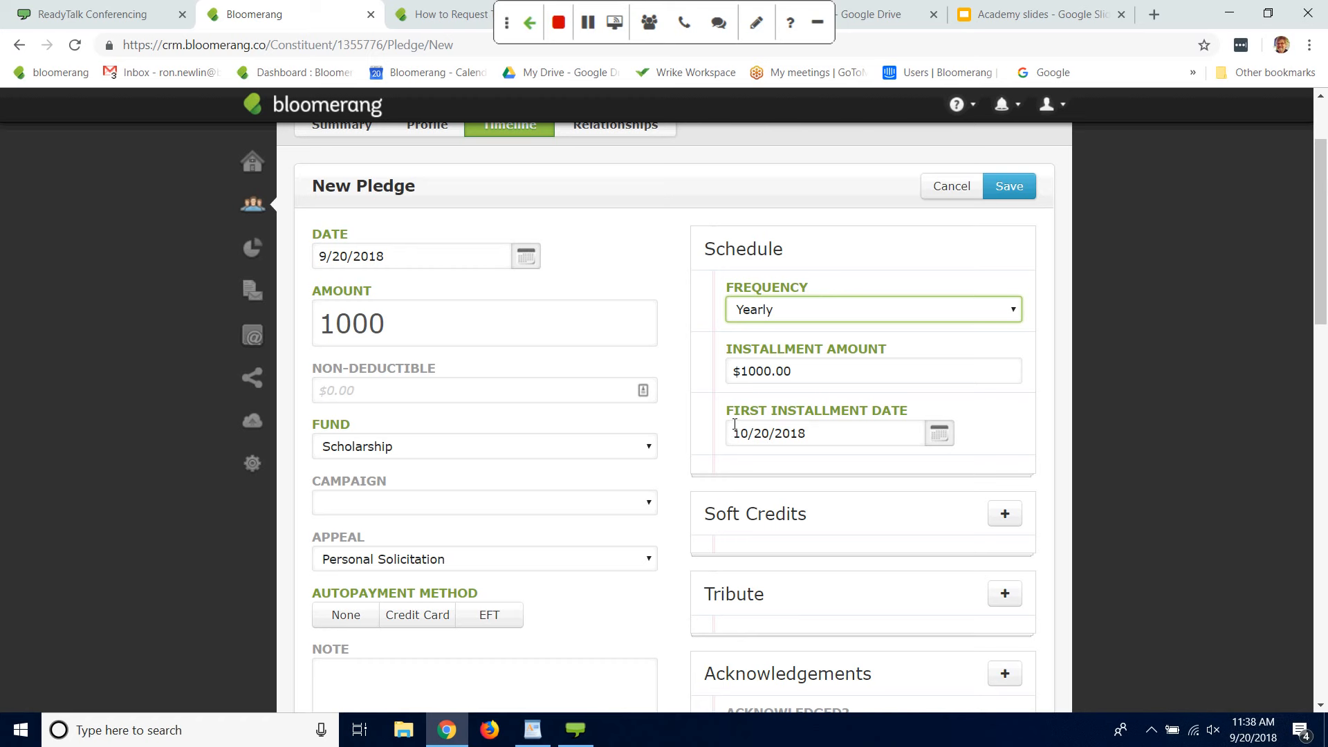
left_click_drag(735, 424, 750, 424)
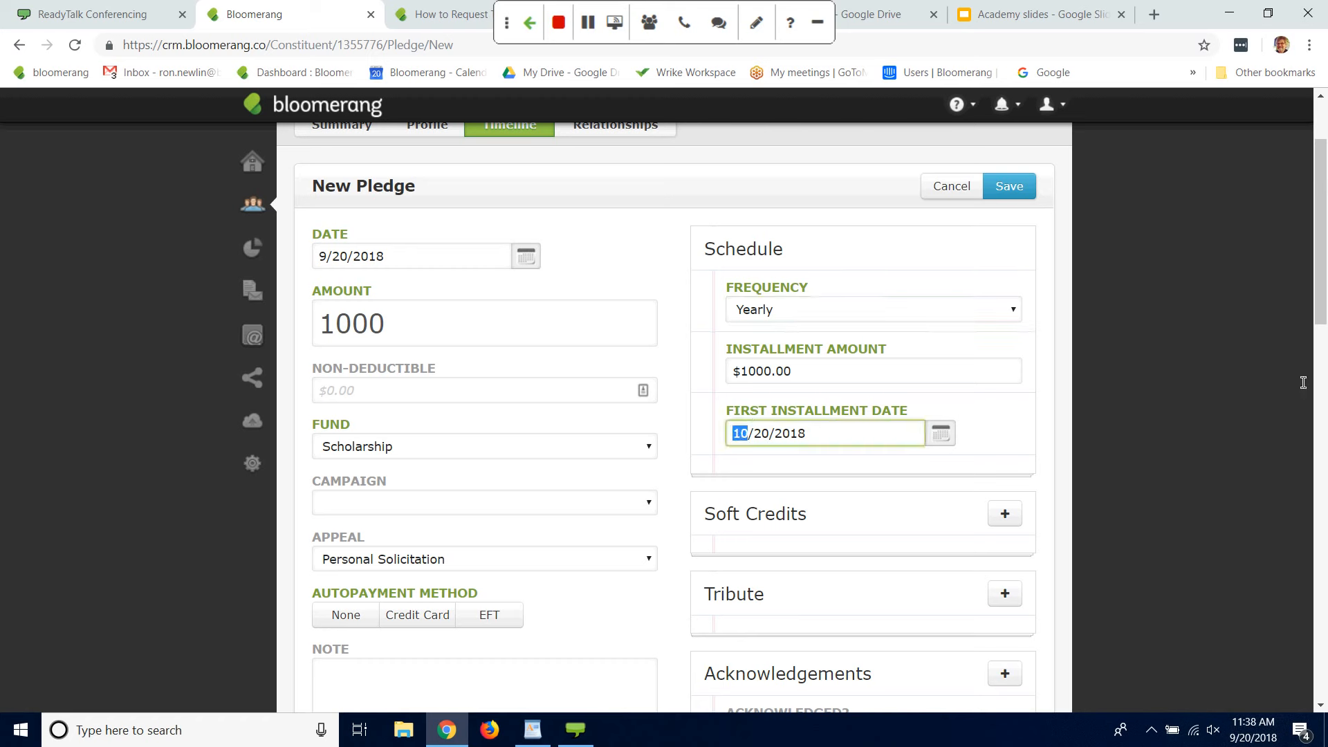
type("12")
Step: Set the pledge's autopayment method to None and save the pledge
left_click_drag(1059, 183, 1013, 192)
left_click(1011, 191)
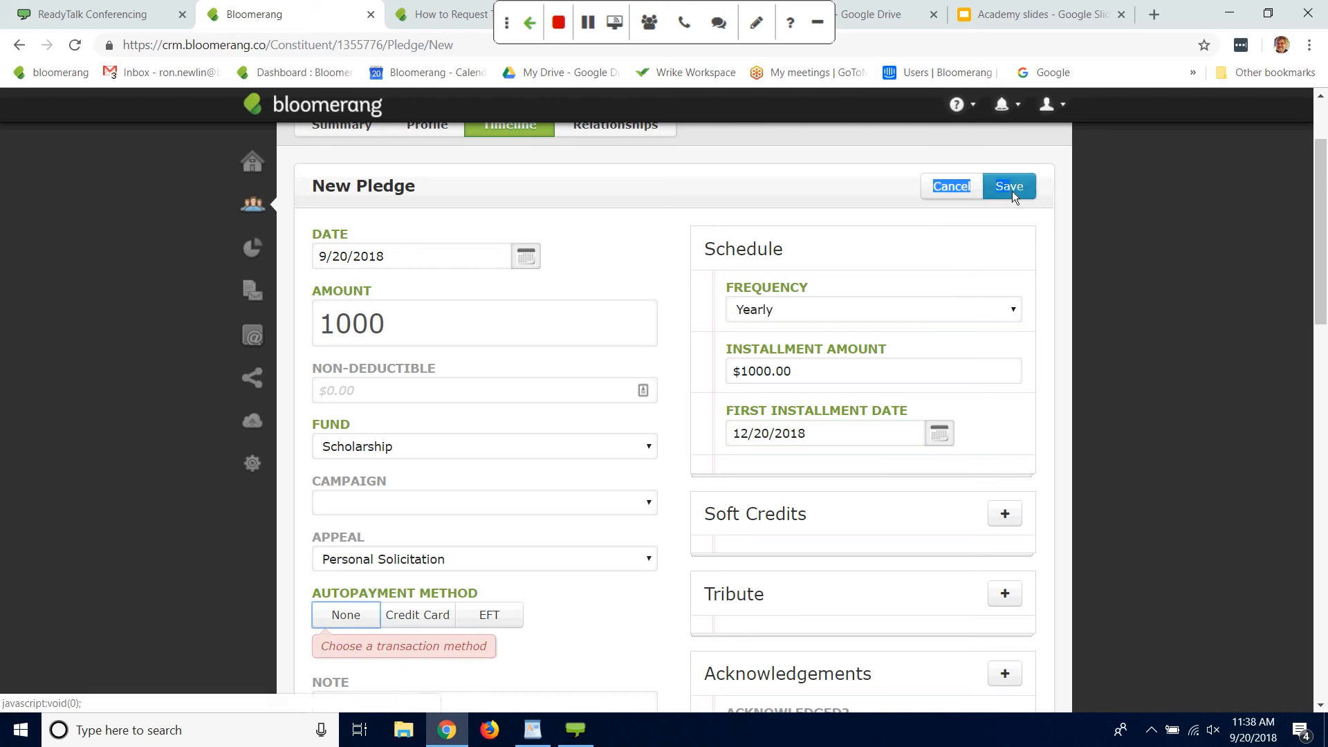
left_click(348, 615)
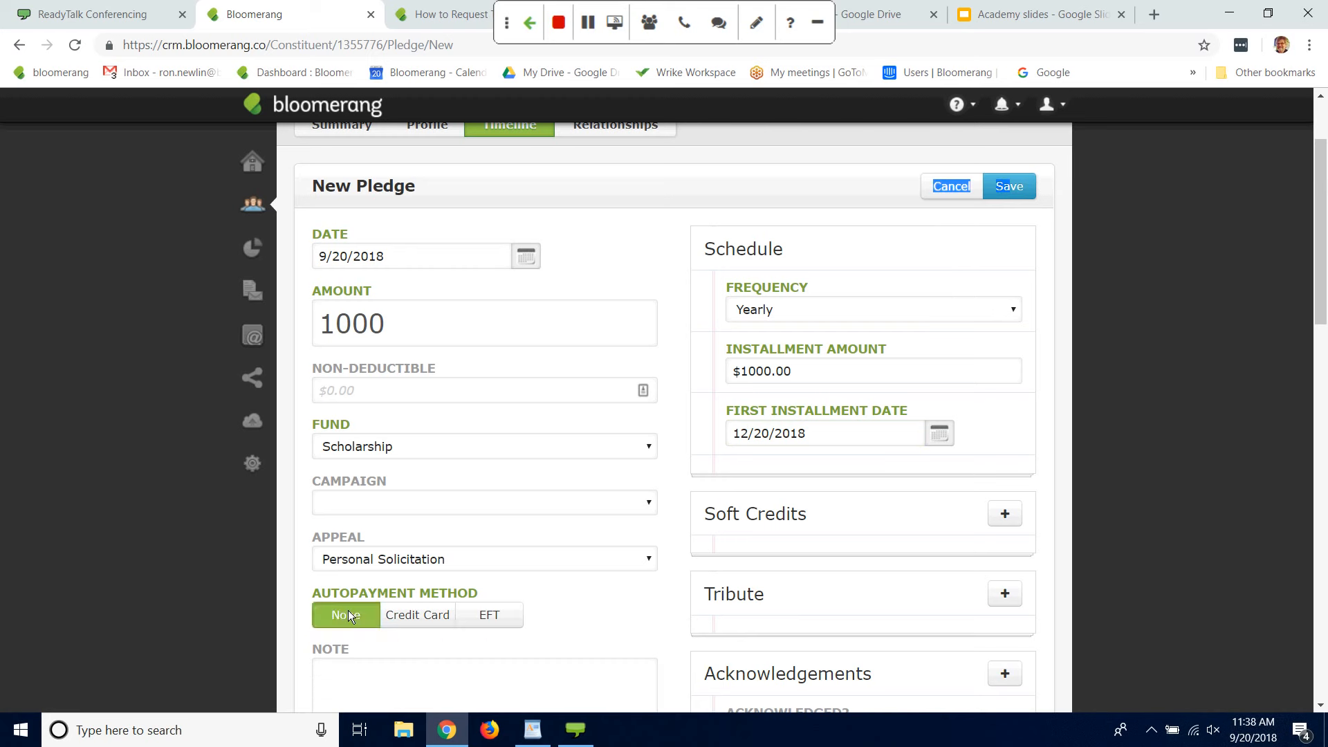
left_click(1223, 283)
left_click_drag(1322, 300, 1323, 262)
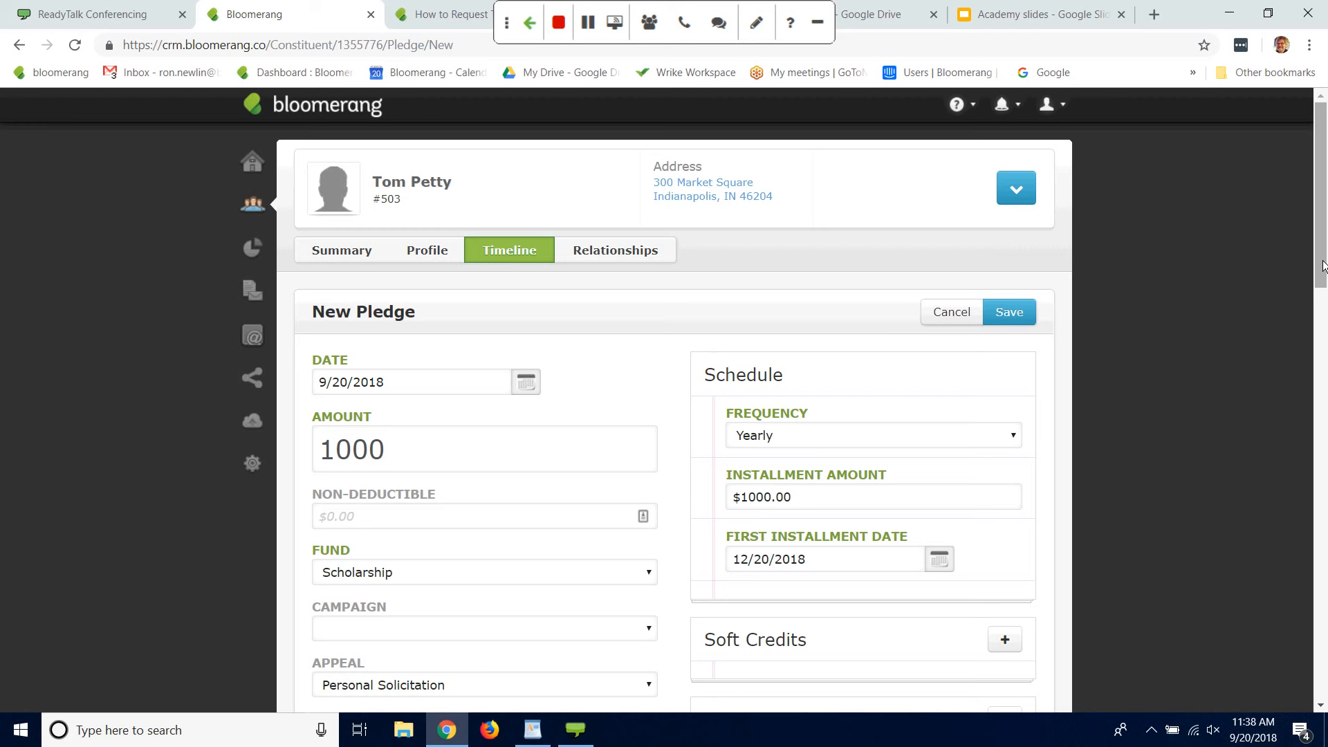
left_click(1011, 318)
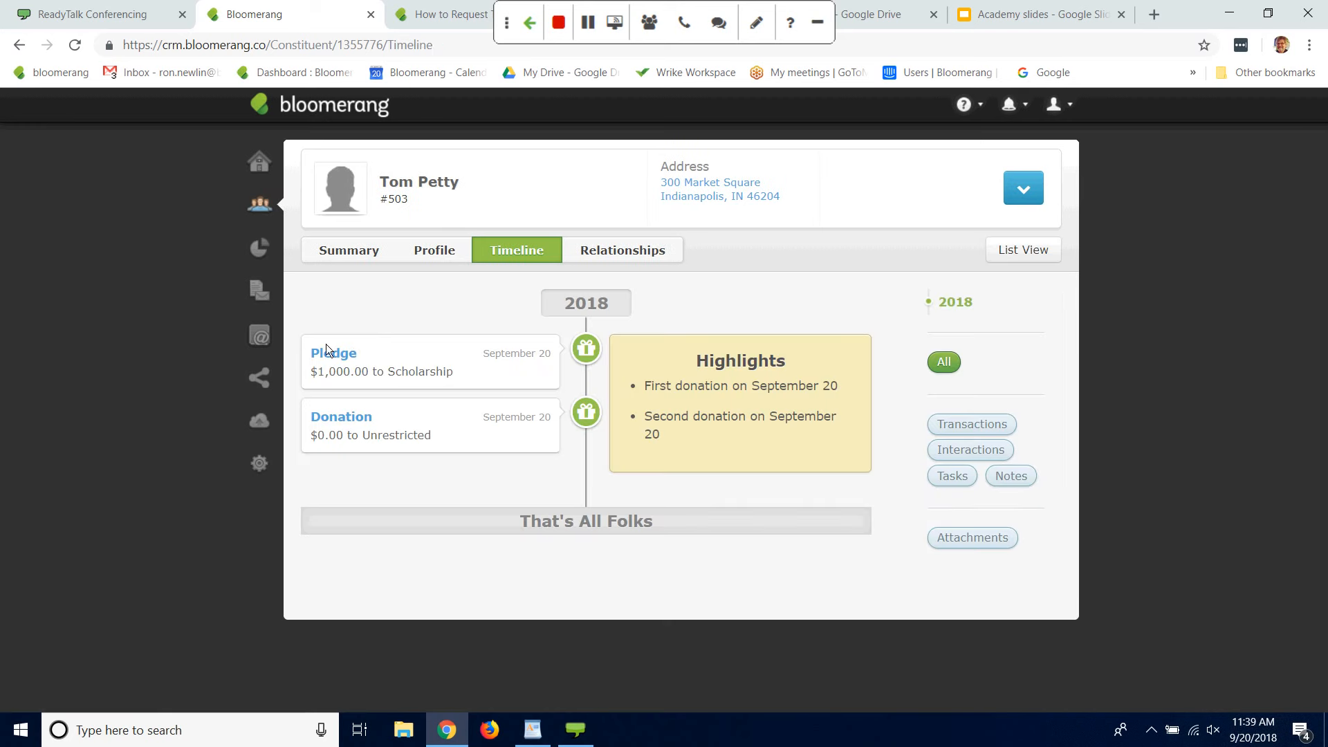
Step: Start a new recurring donation schedule for Tom Petty
left_click(1023, 193)
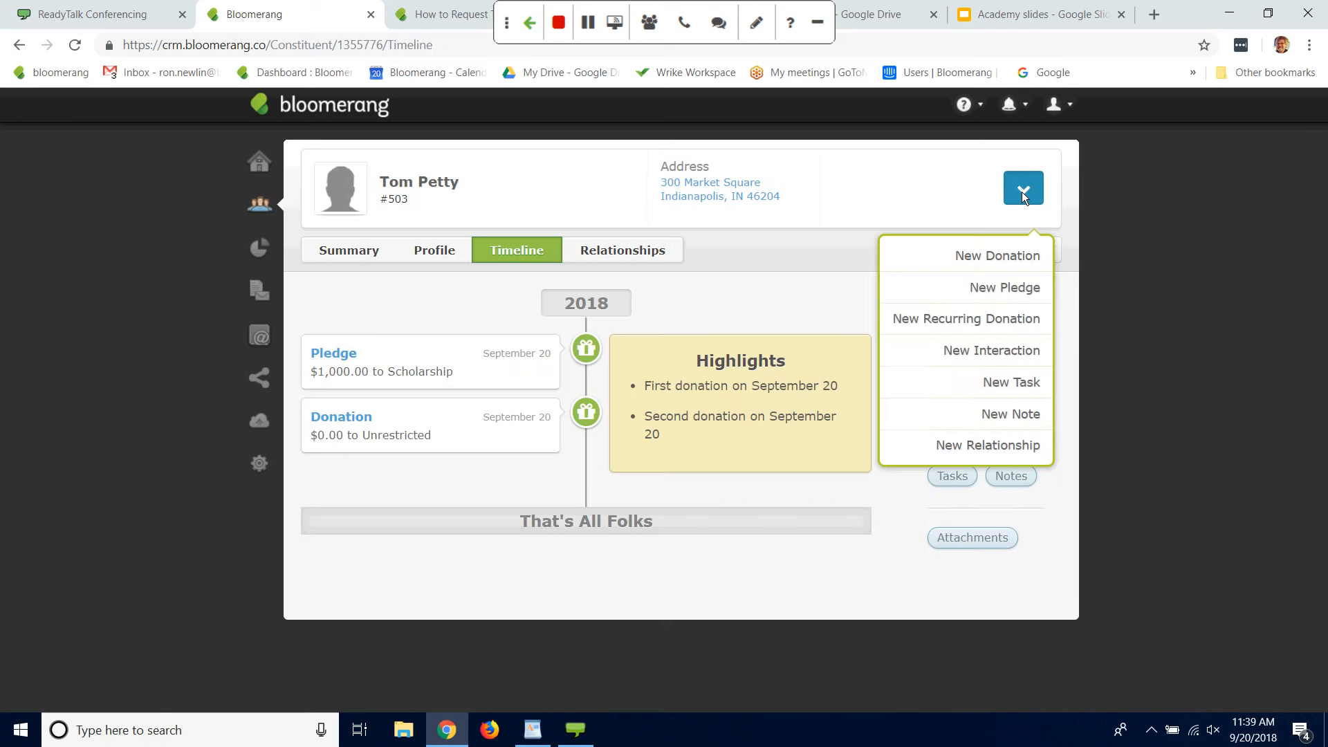
left_click(1016, 321)
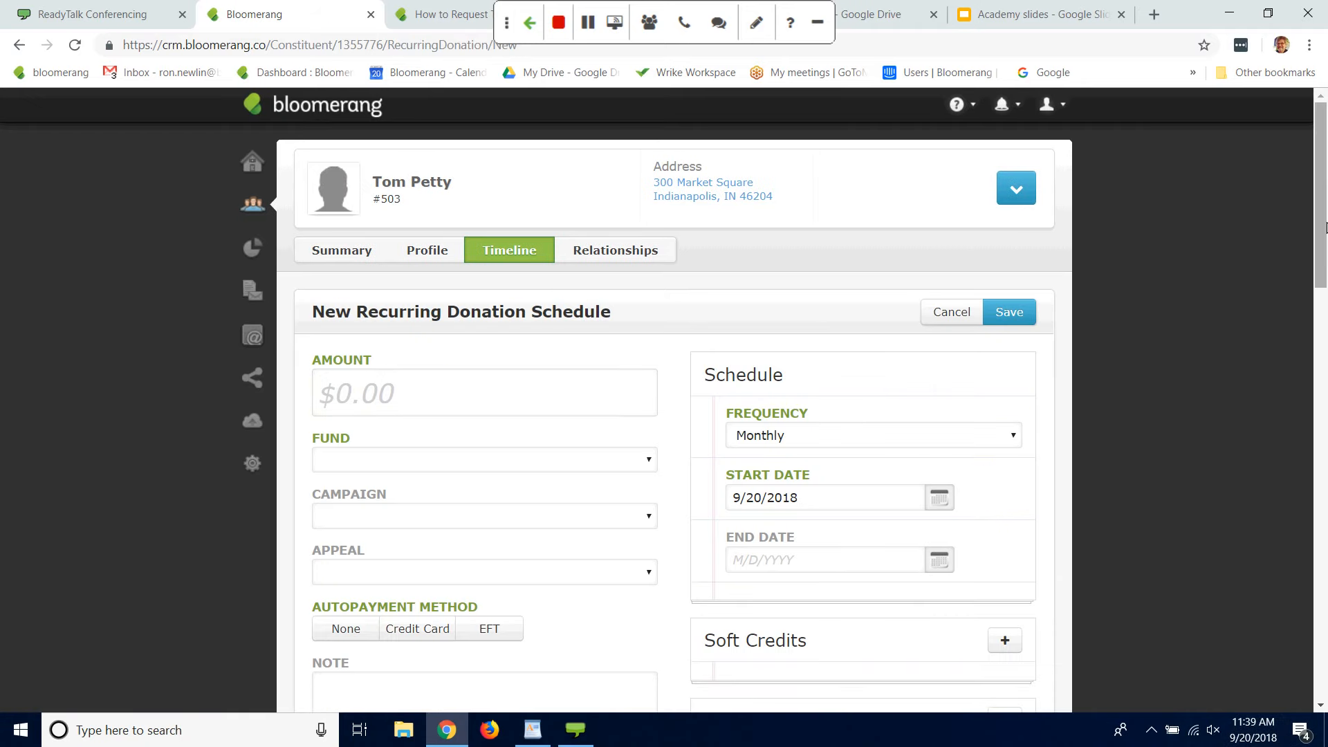
mouse_move(1310, 235)
left_mouse_down()
mouse_move(1316, 289)
mouse_move(1315, 252)
left_mouse_up()
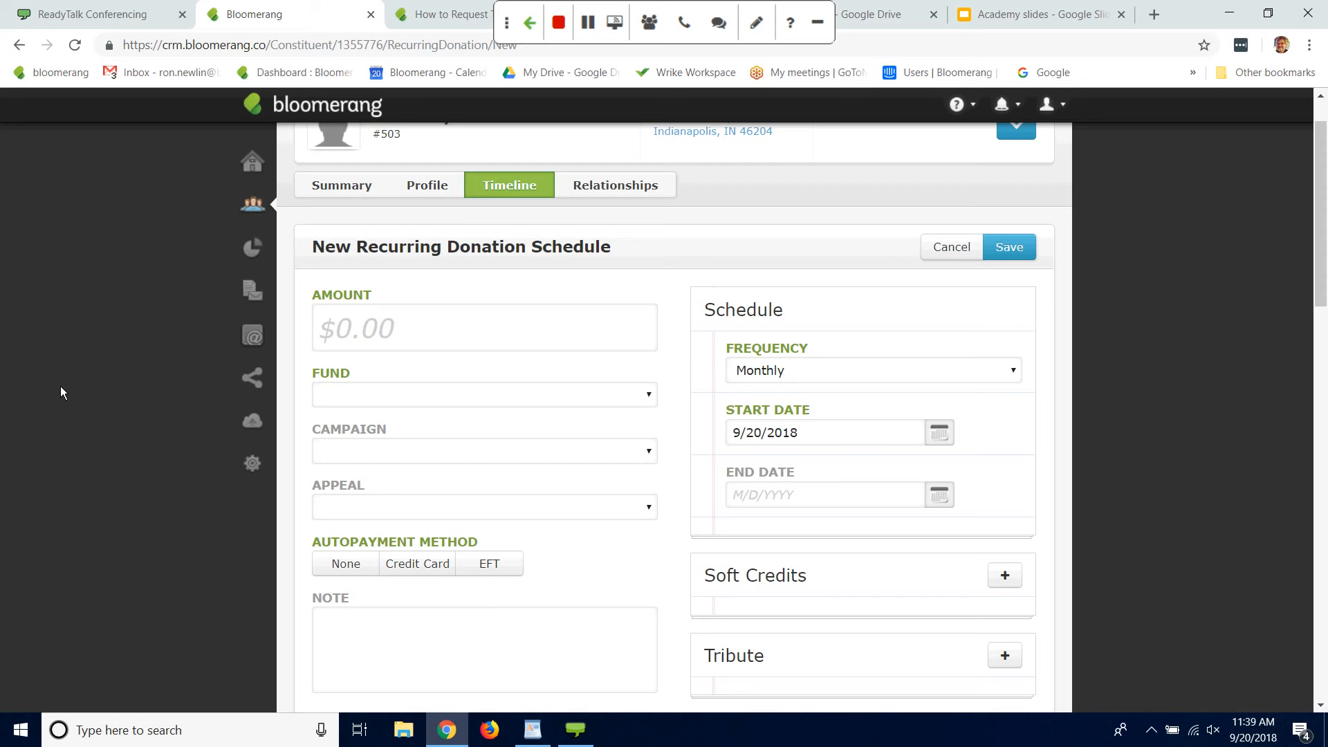
Step: Set the recurring donation's amount to $25, assign it to the Unrestricted fund, and choose the Monthly Donors appeal
left_click(400, 329)
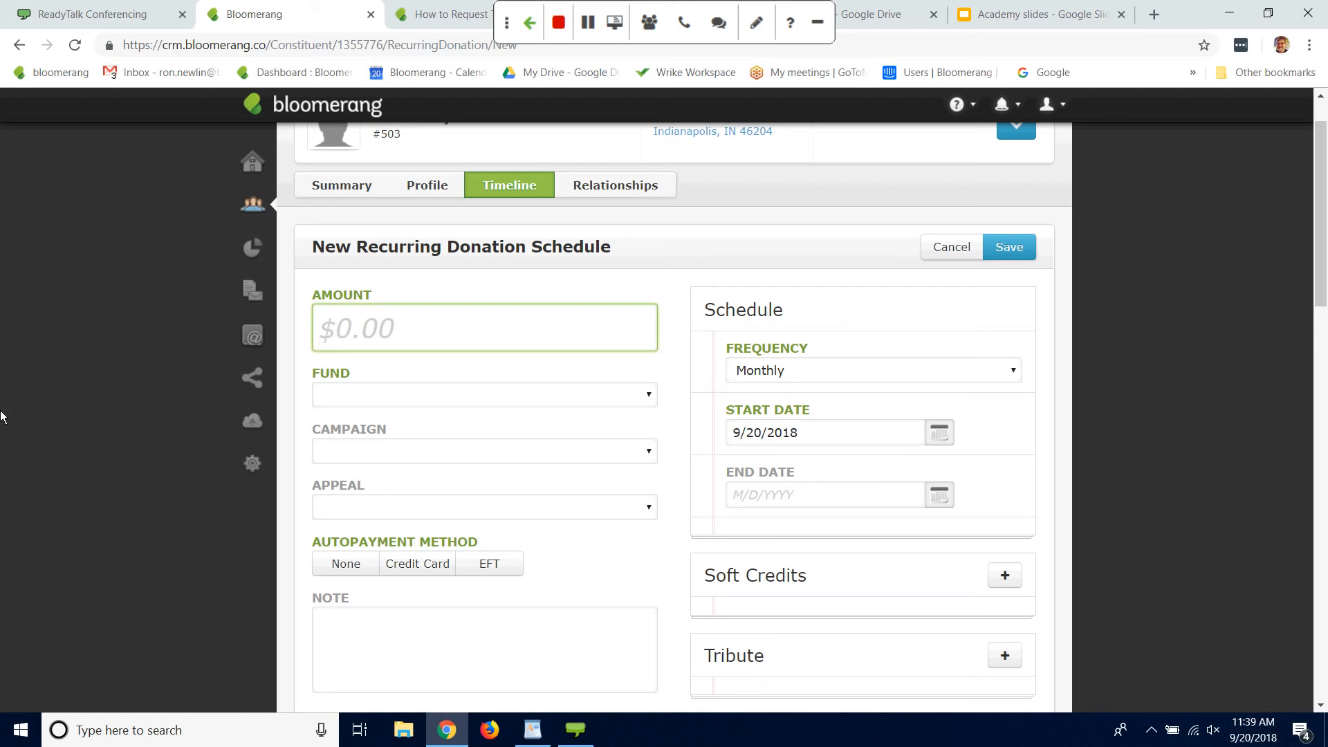
type("25")
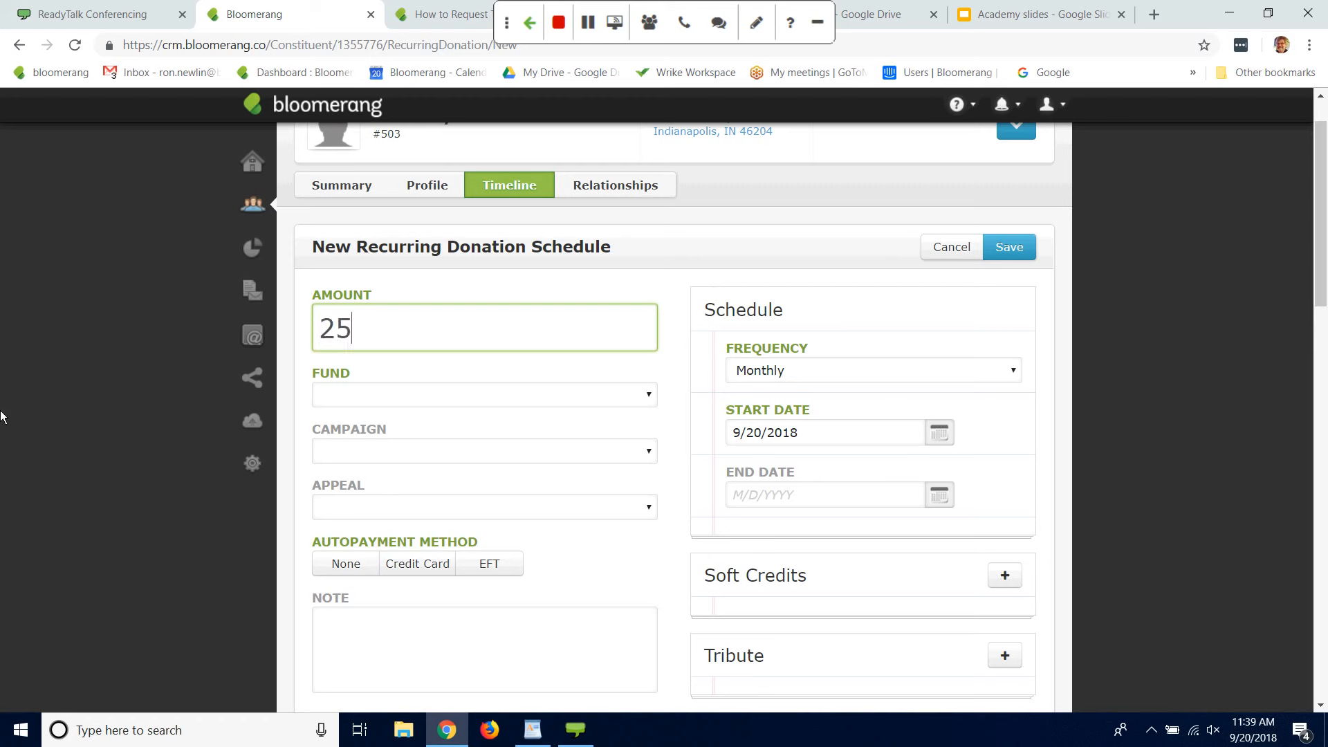
left_click(367, 385)
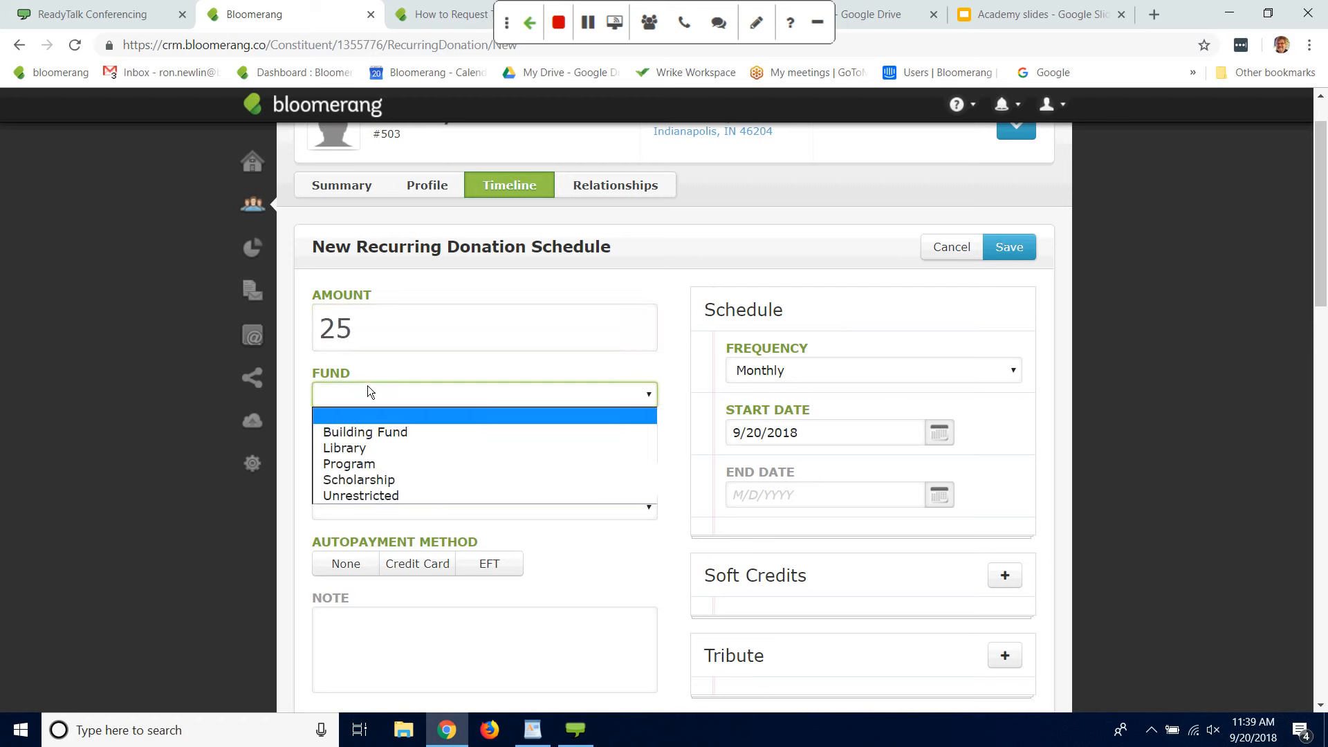
left_click(353, 496)
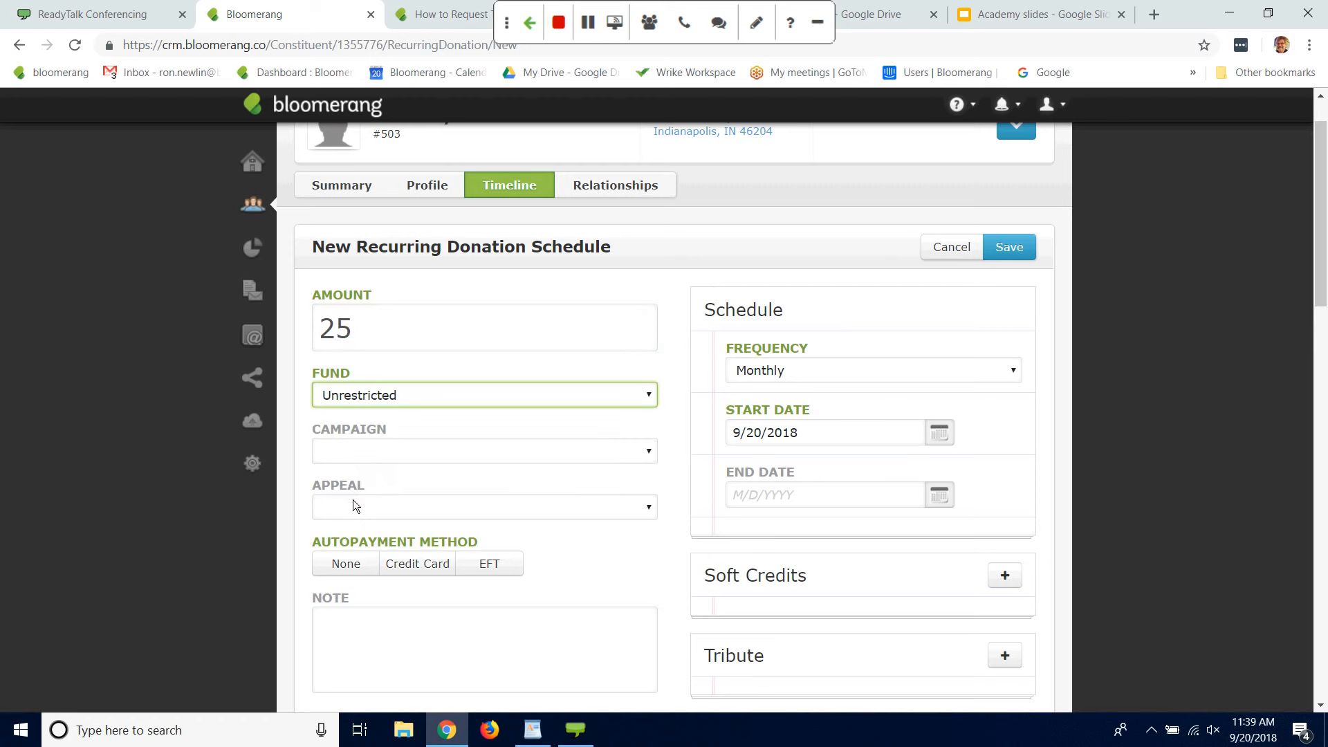
left_click(651, 512)
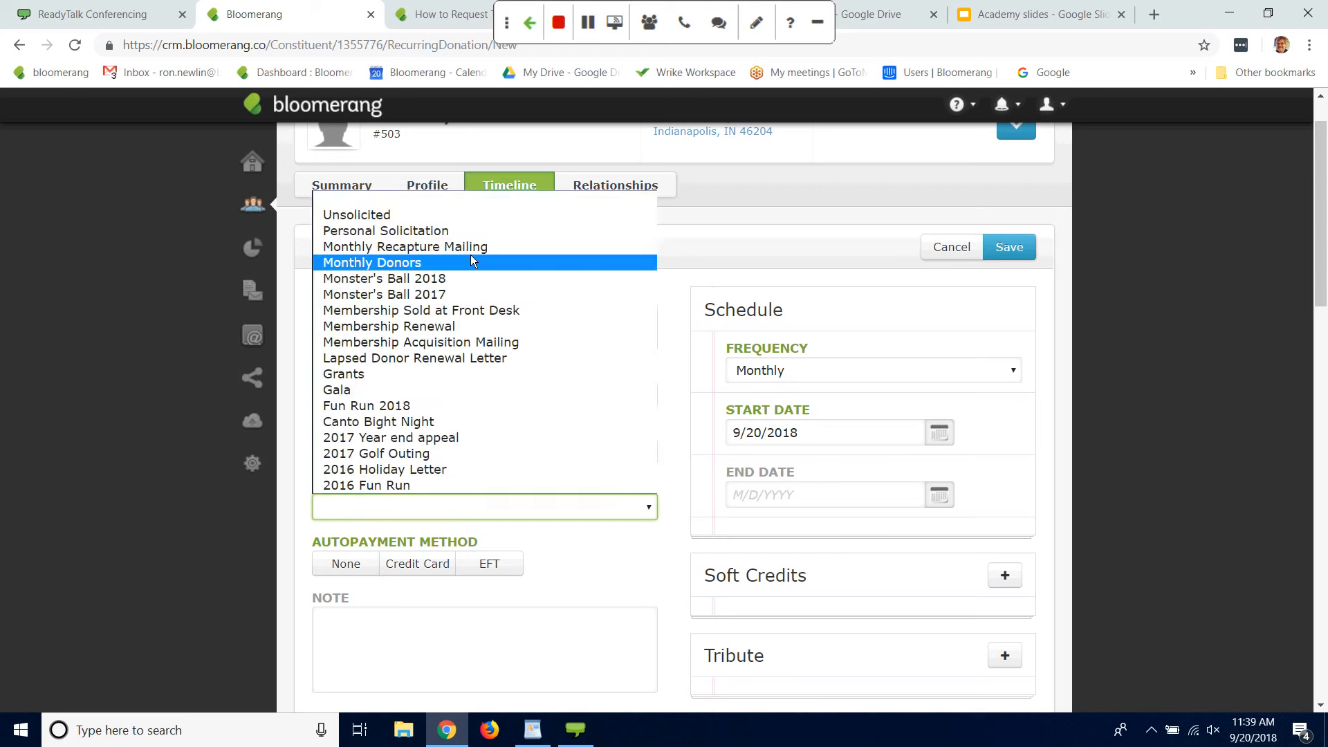
left_click(413, 264)
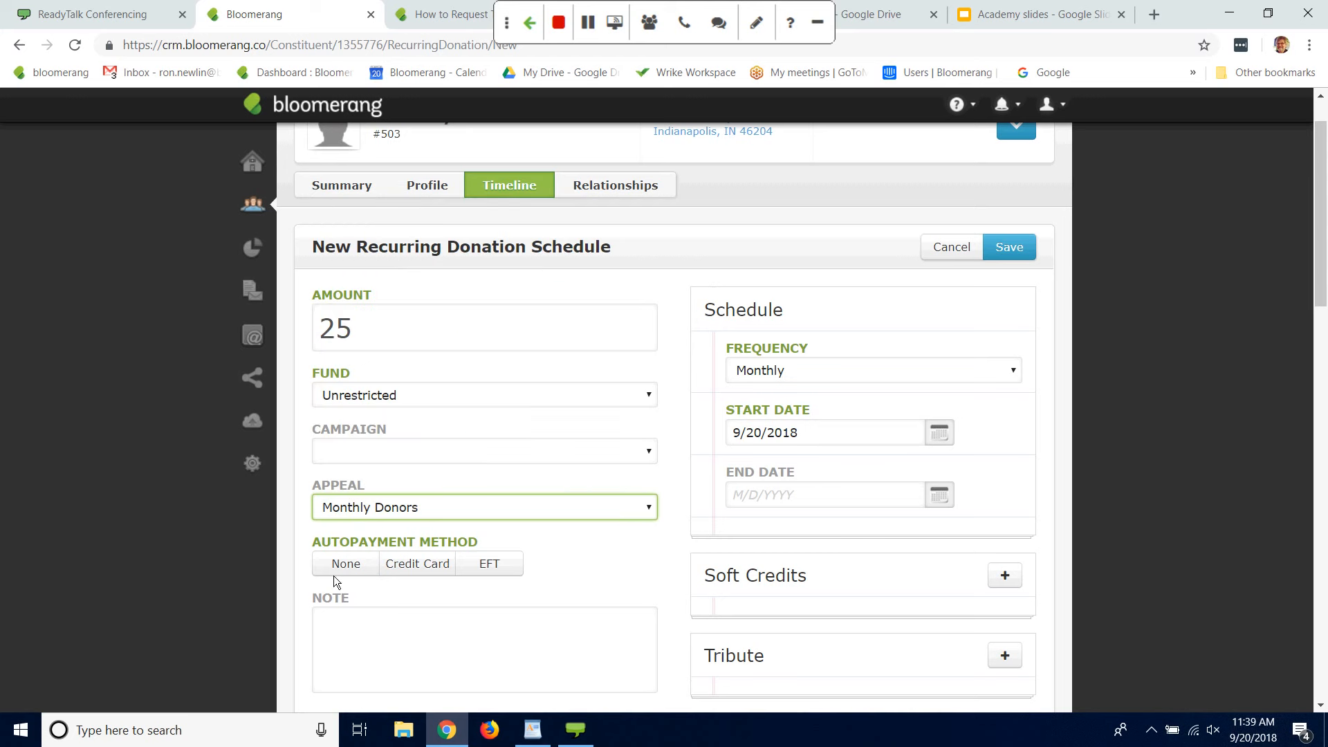
Step: Set the recurring donation's autopayment method to Credit Card and its start date to 9/30/2018
left_click(356, 566)
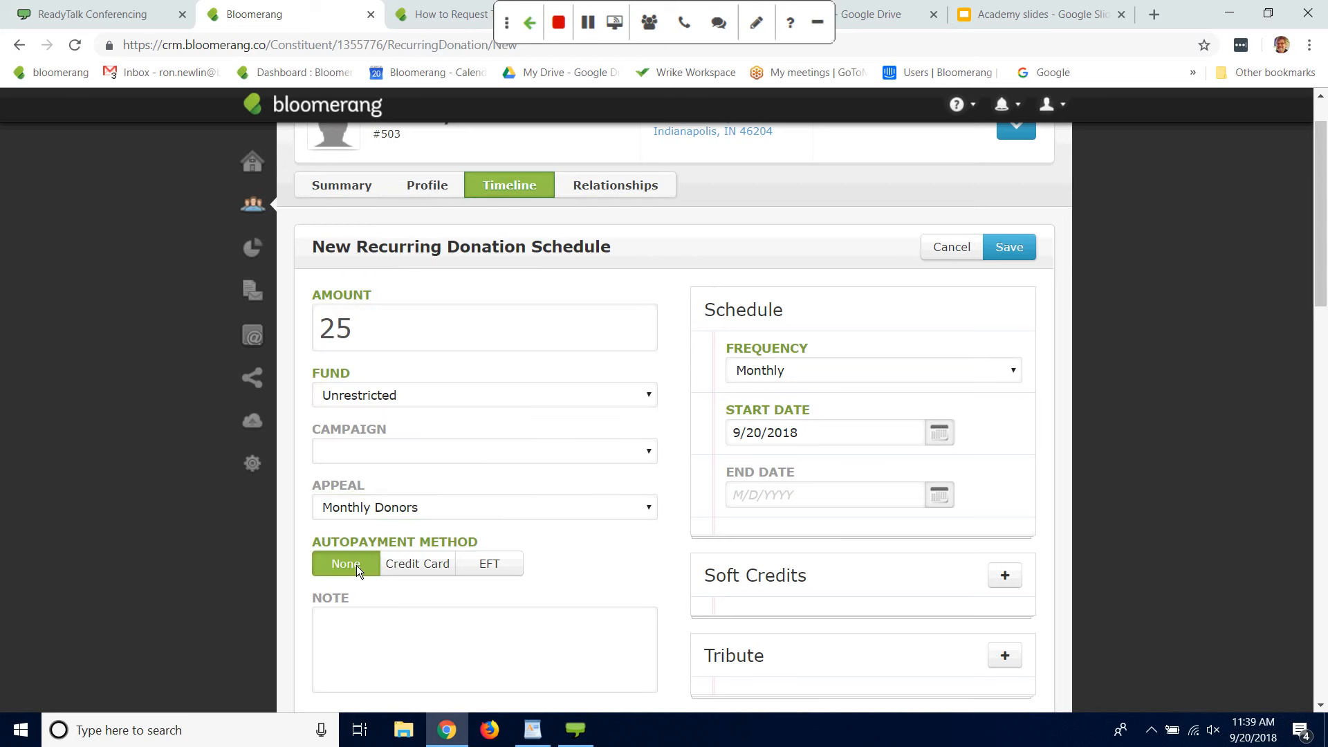
left_click(418, 566)
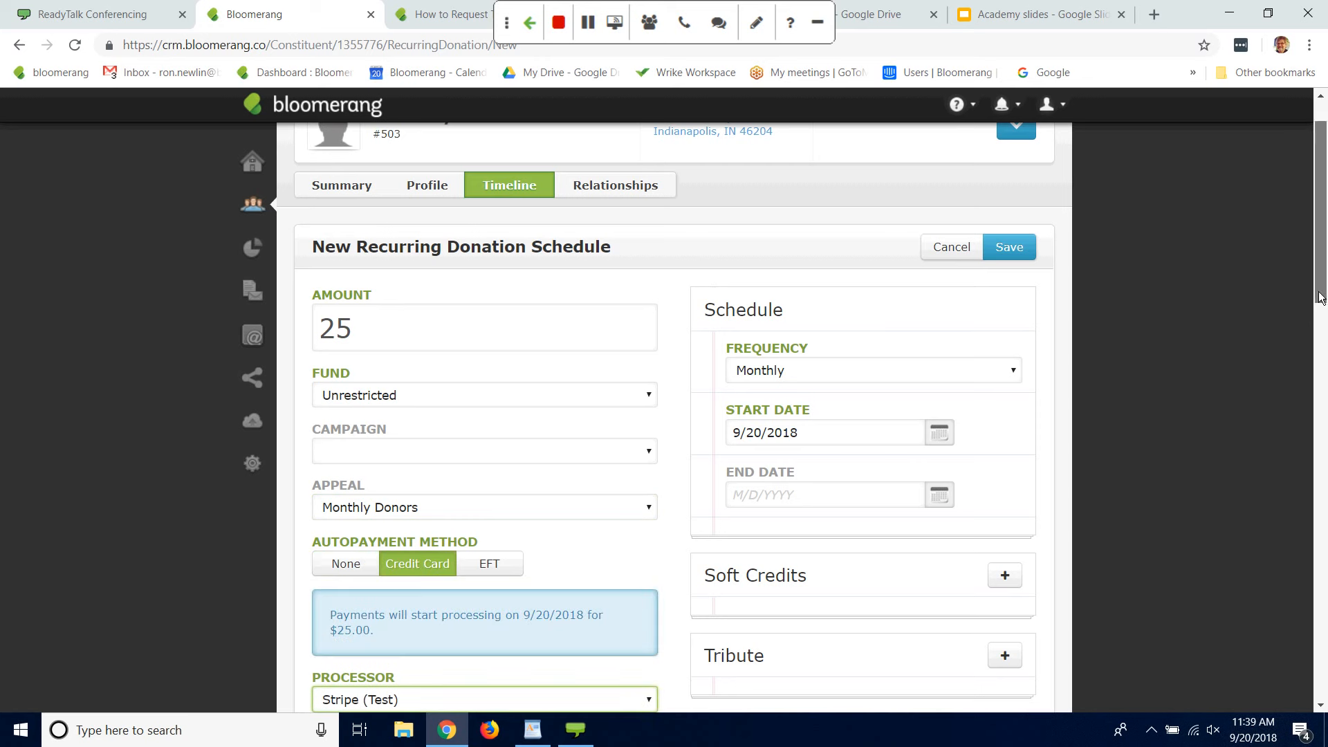
mouse_move(1319, 293)
left_mouse_down()
mouse_move(1319, 364)
mouse_move(1313, 316)
left_mouse_up()
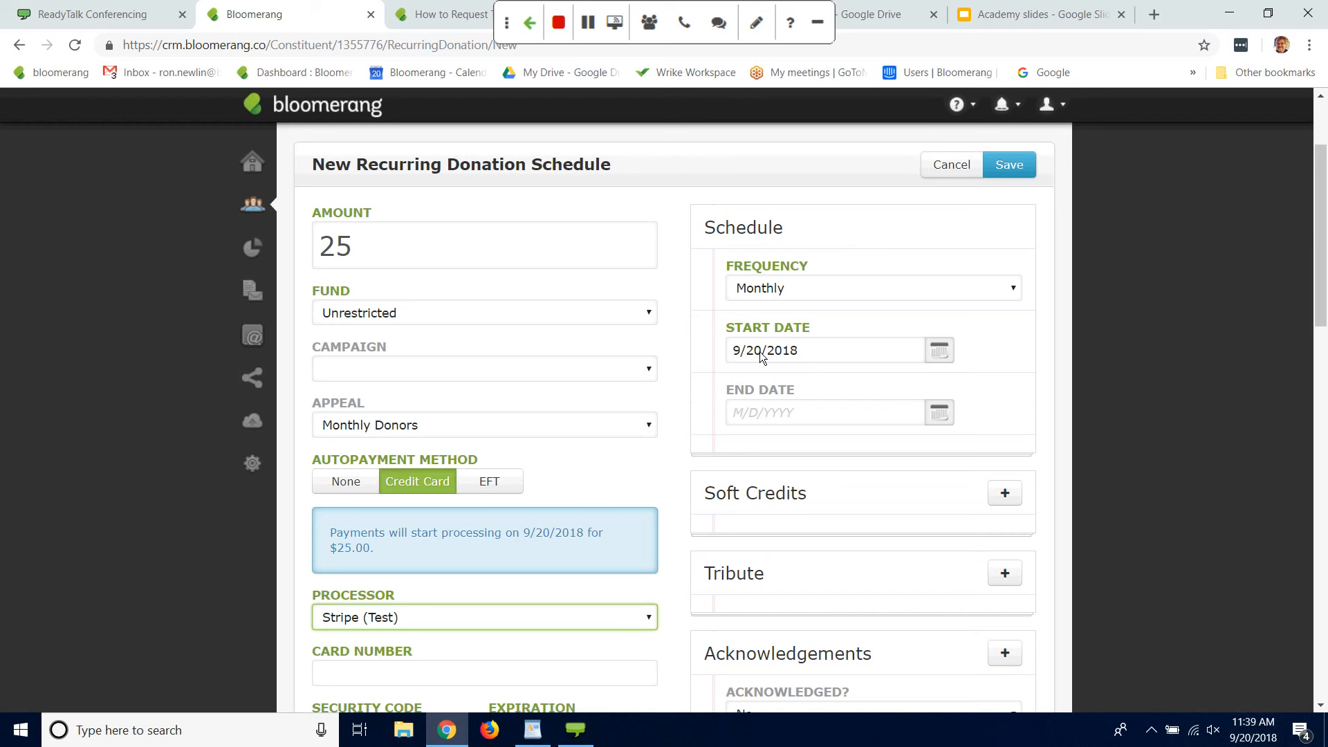
left_click_drag(761, 352, 754, 353)
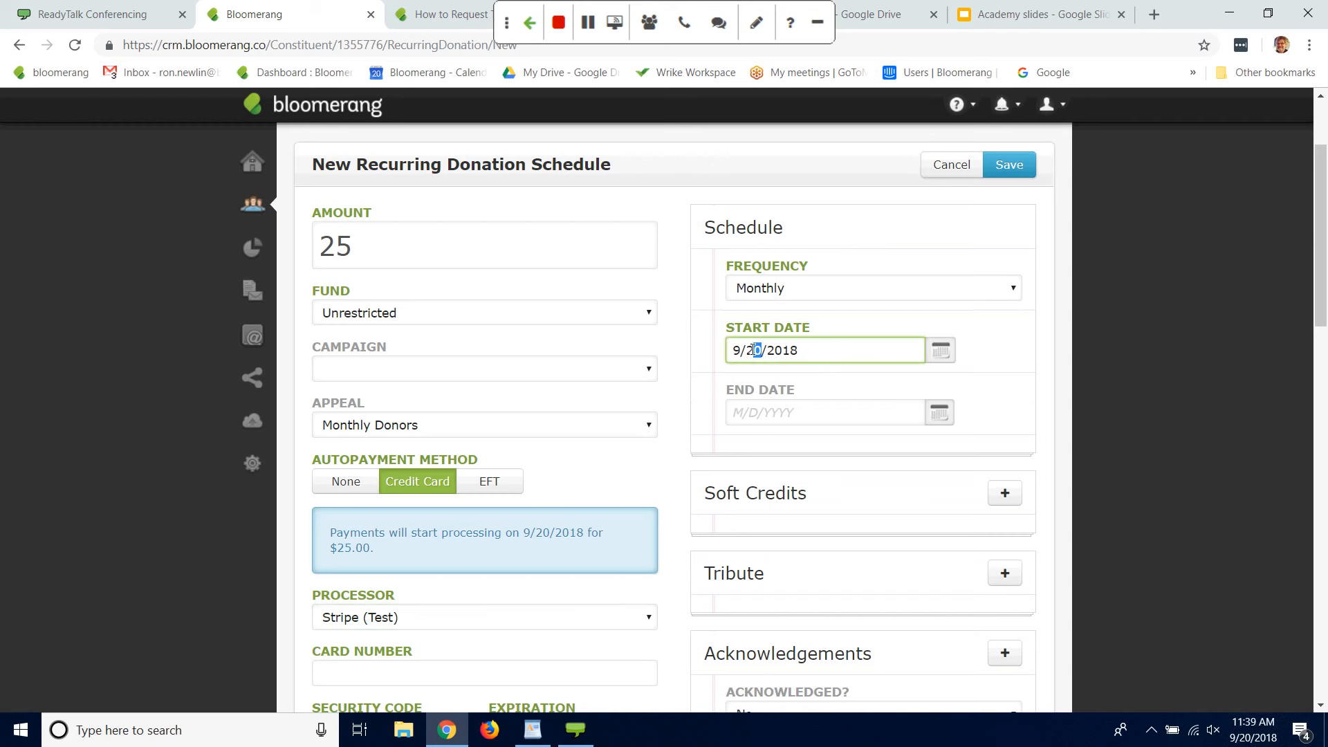
key("BackSpace")
type("30")
key("BackSpace")
key("BackSpace")
key("BackSpace")
type("30")
Step: Check the available payment processors and try to save the schedule without card details
left_click_drag(1321, 232, 1320, 292)
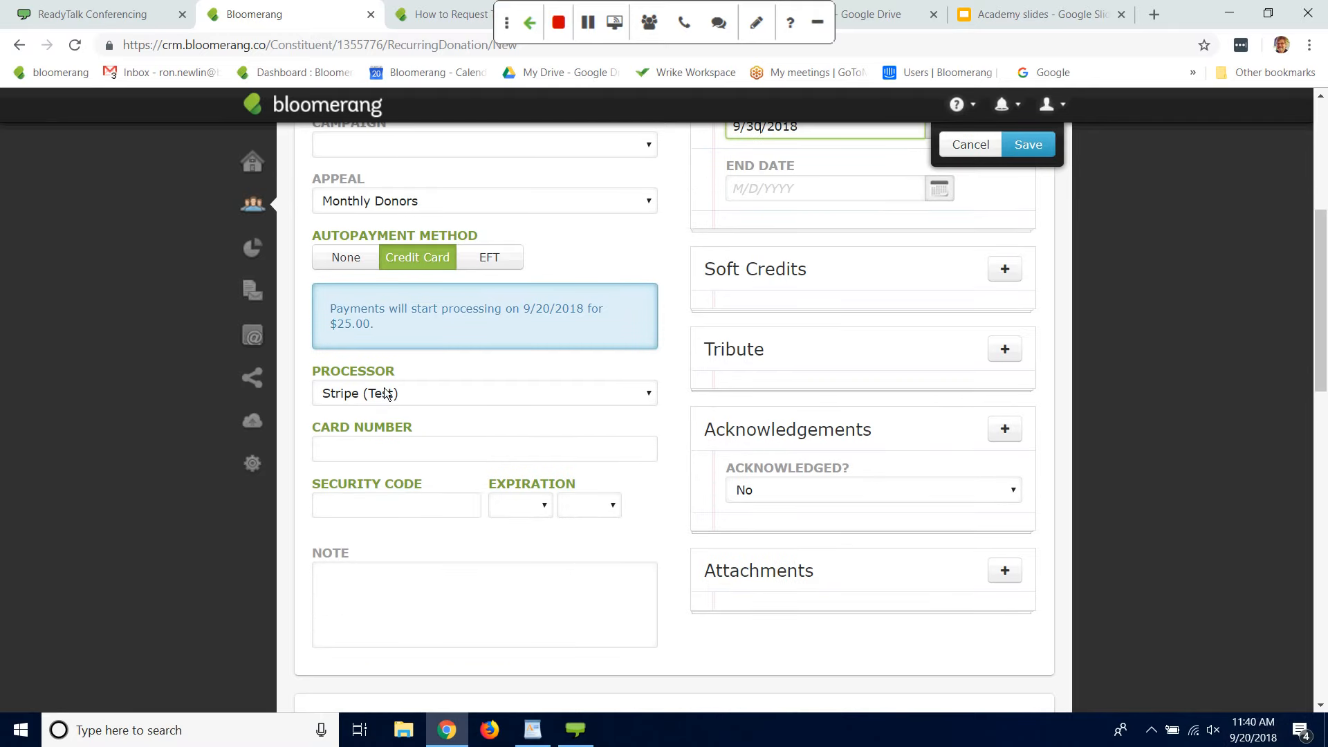
left_click(651, 398)
left_click(106, 423)
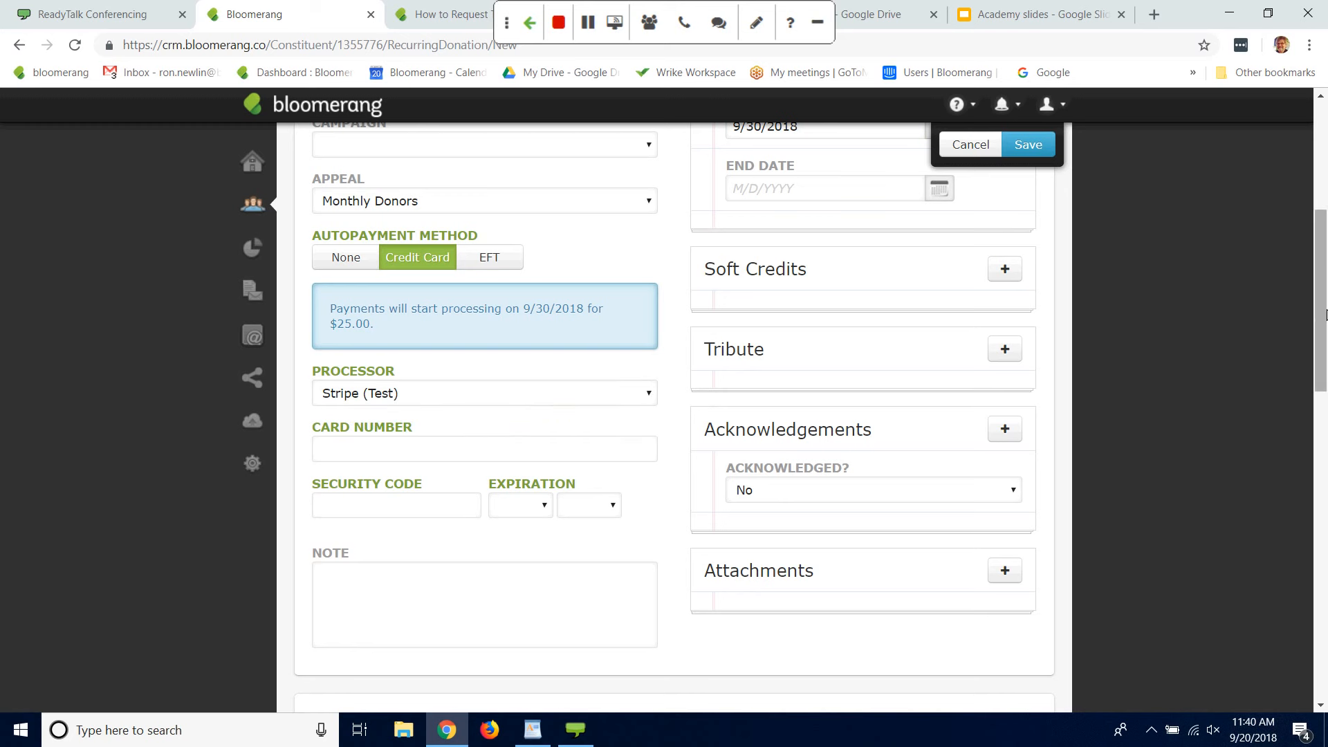
scroll(1325, 315, "up", 5)
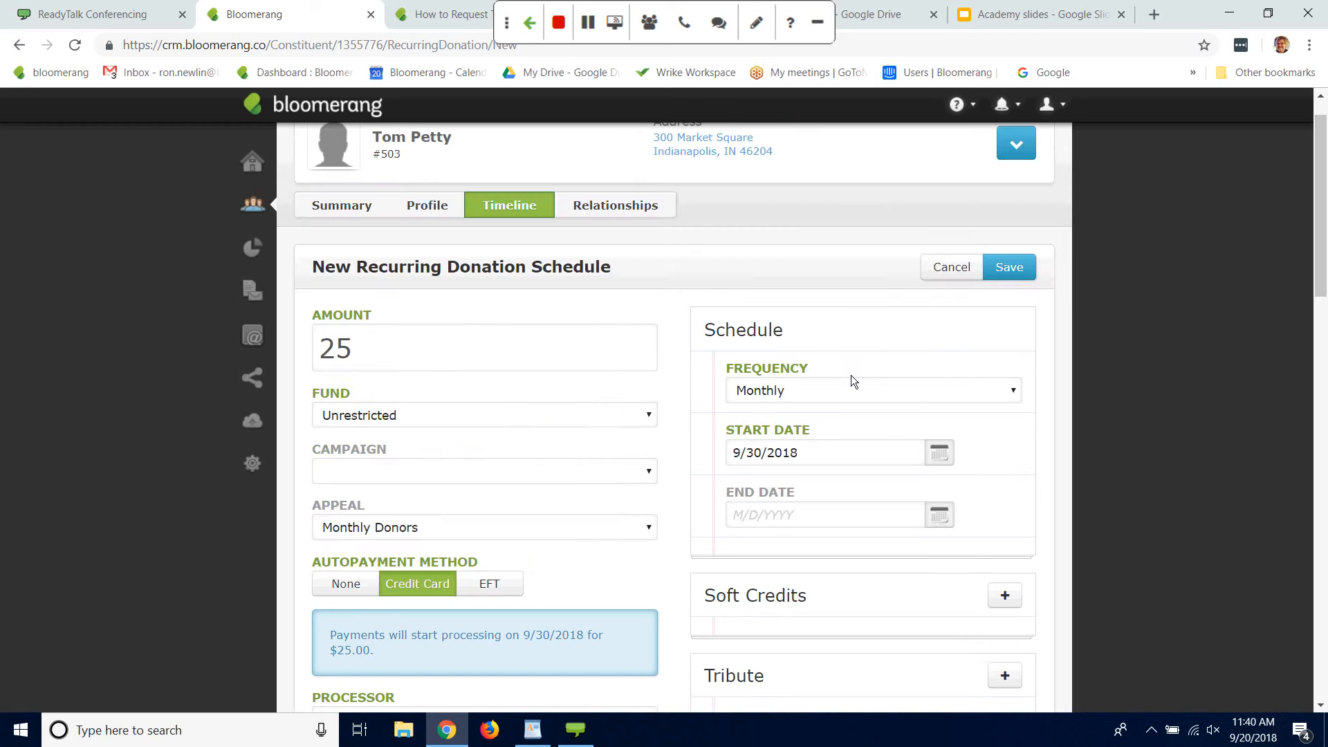
left_click(1021, 267)
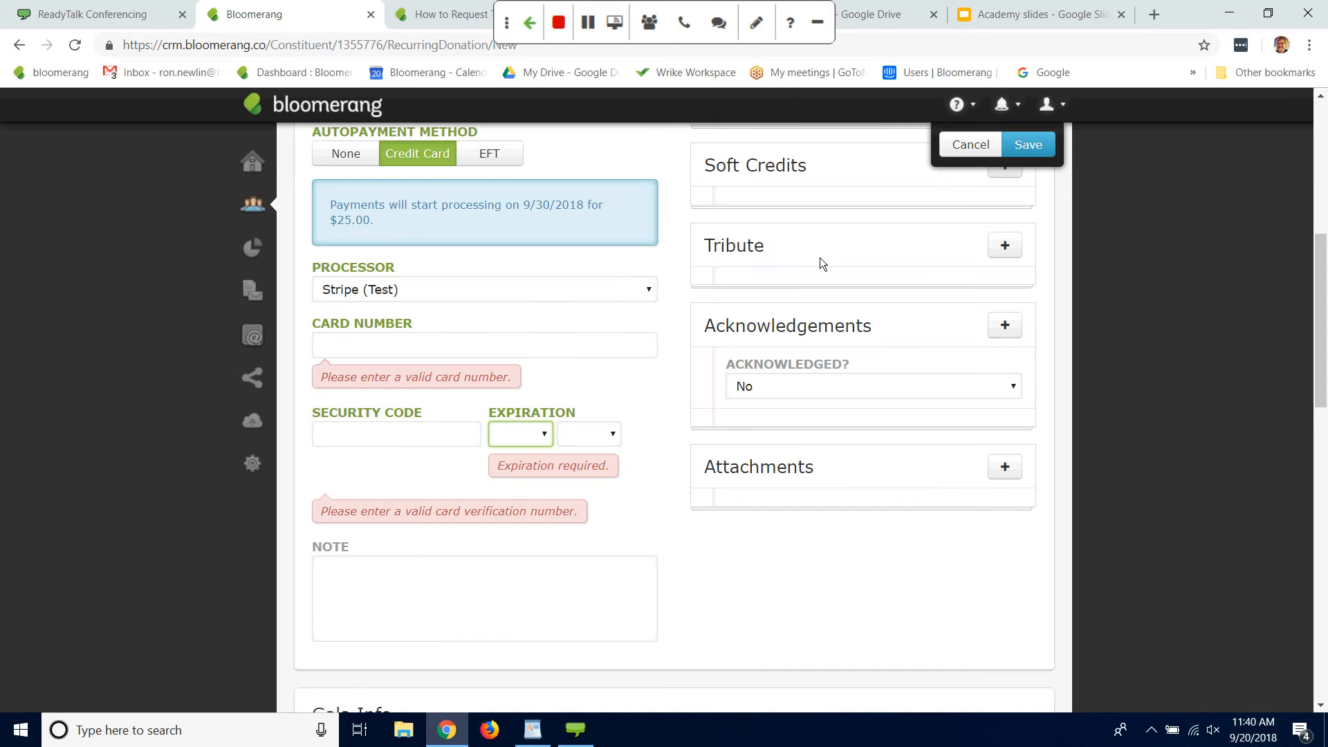
Step: Enter the donor's card number and security code, and set the card's expiration to 2/2019
scroll(1259, 377, "up", 2)
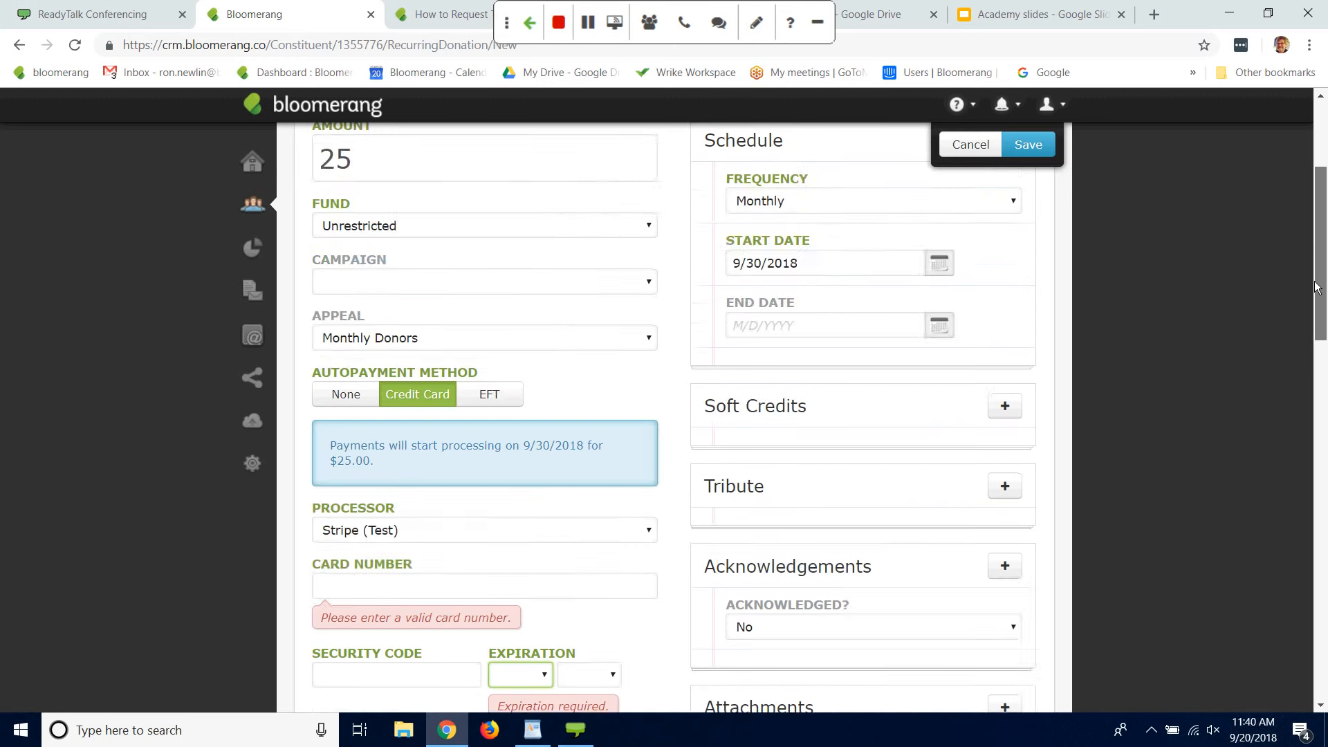
scroll(1258, 377, "down", 4)
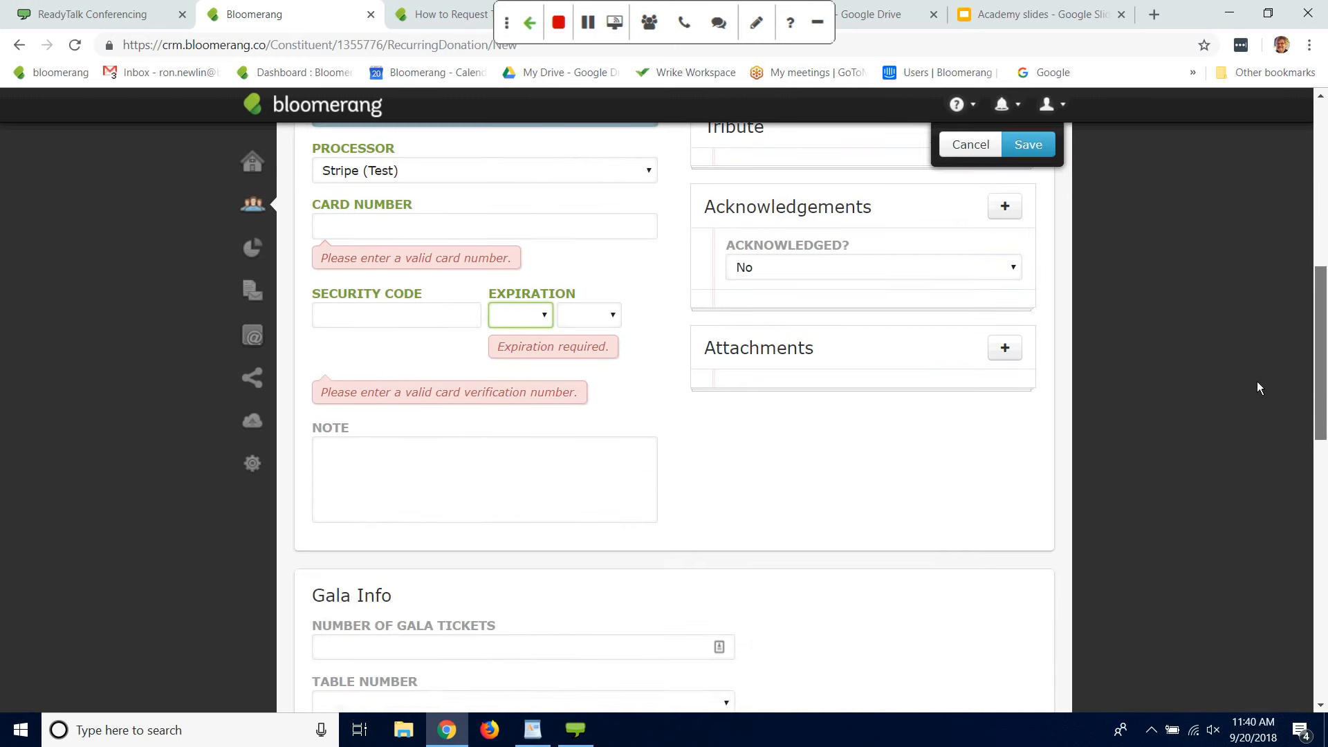
left_click(463, 228)
type("411")
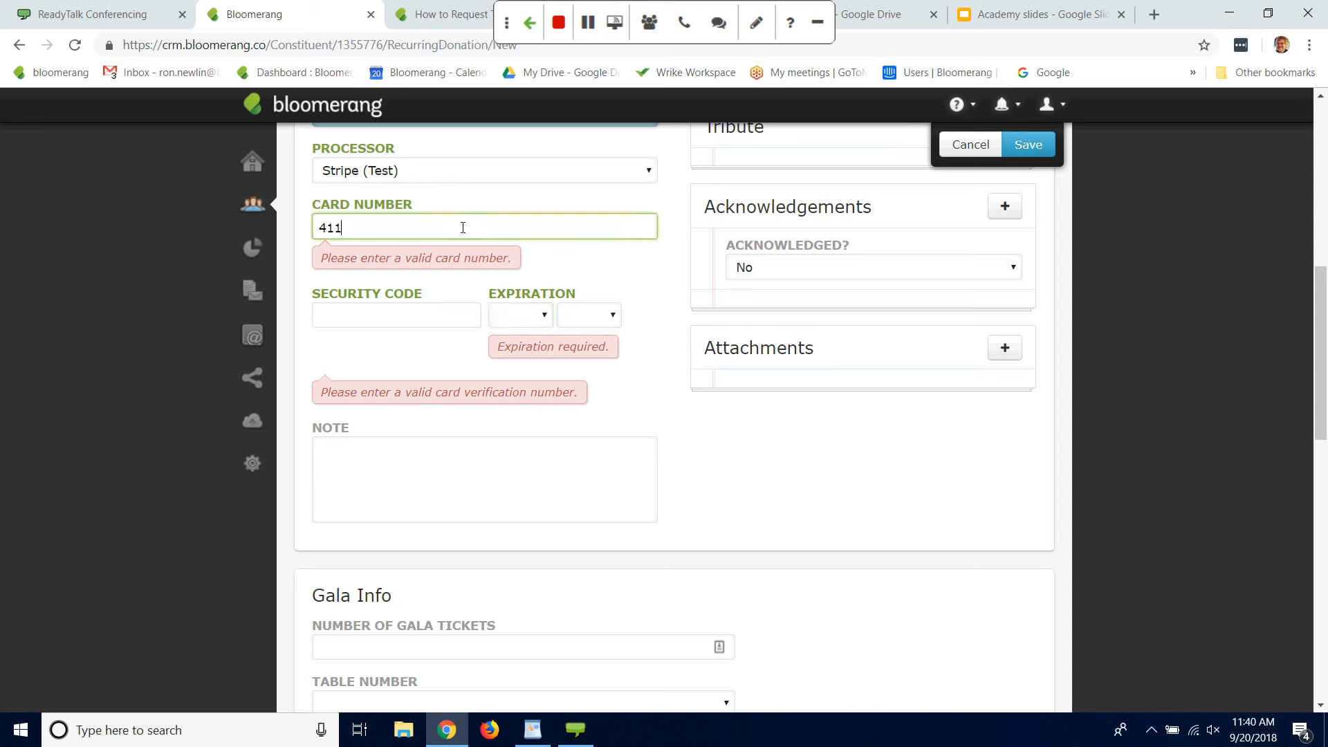
type("1 1111 1111 111")
left_click(422, 309)
type("123")
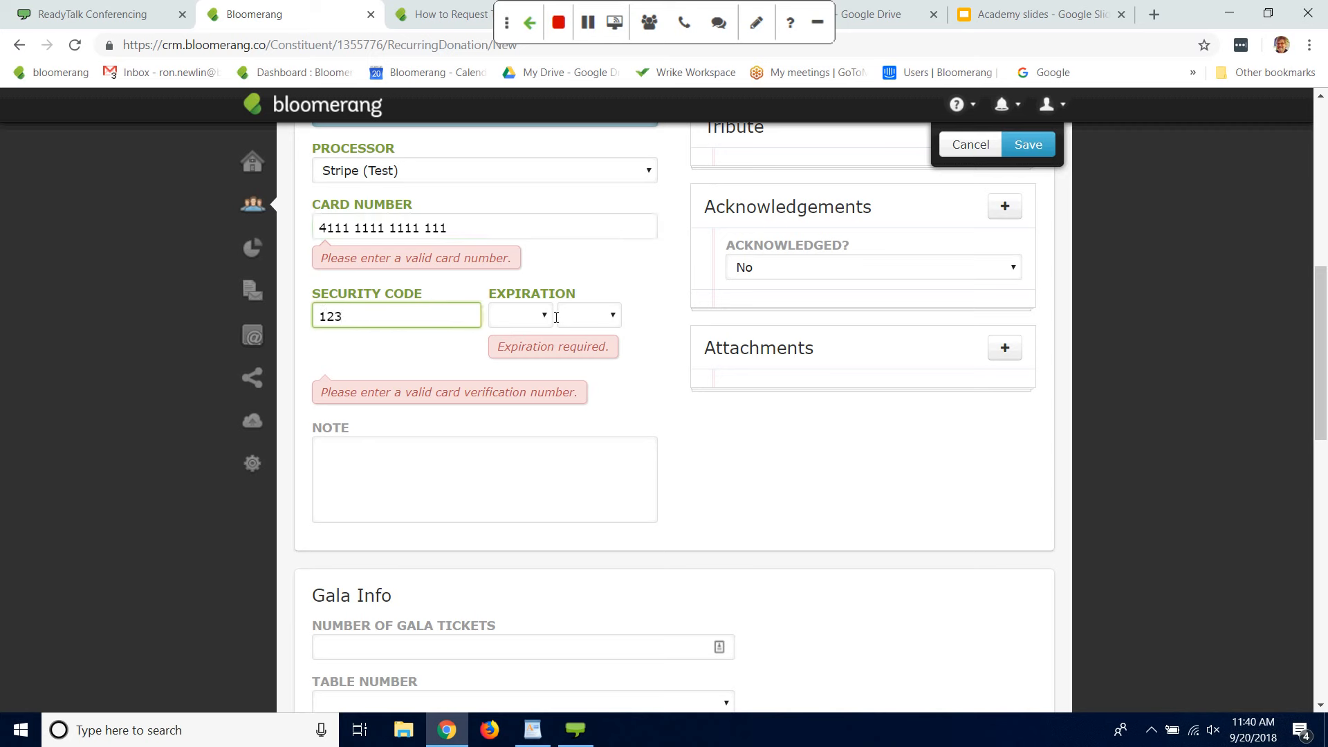
left_click(547, 311)
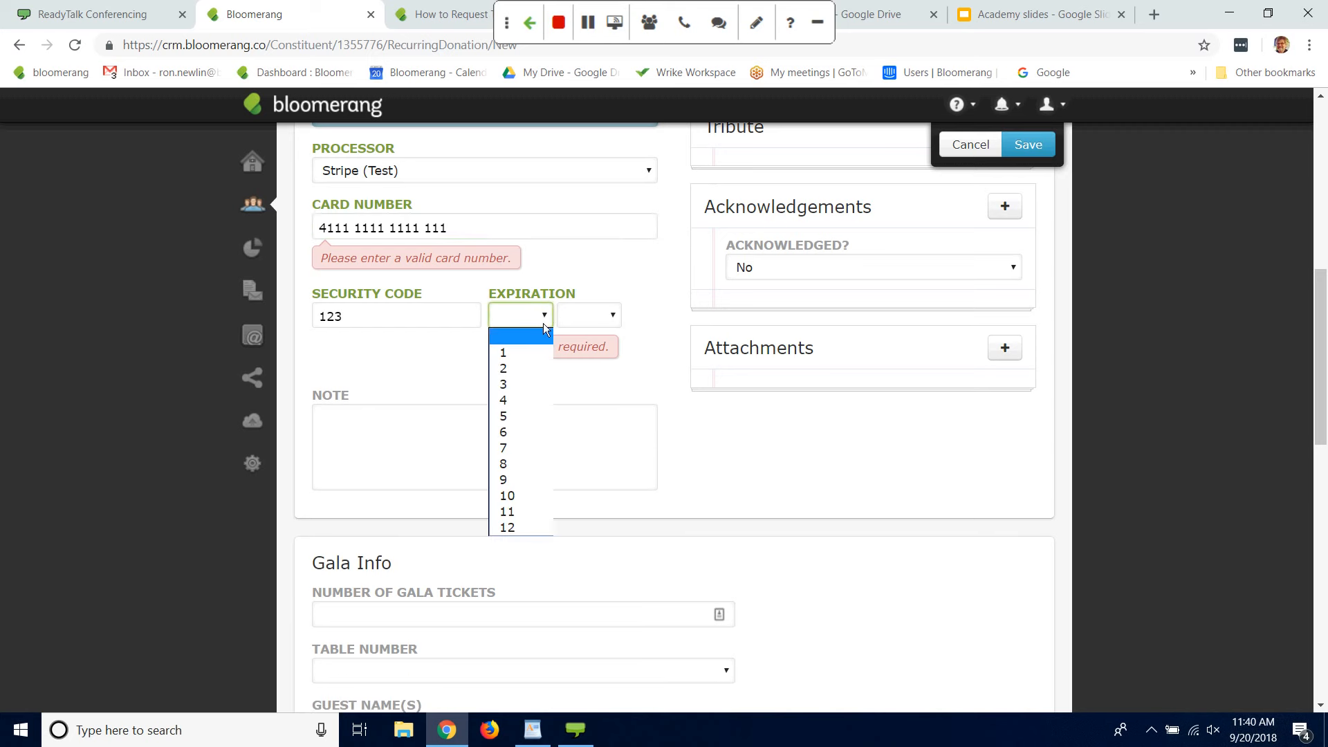
left_click(518, 368)
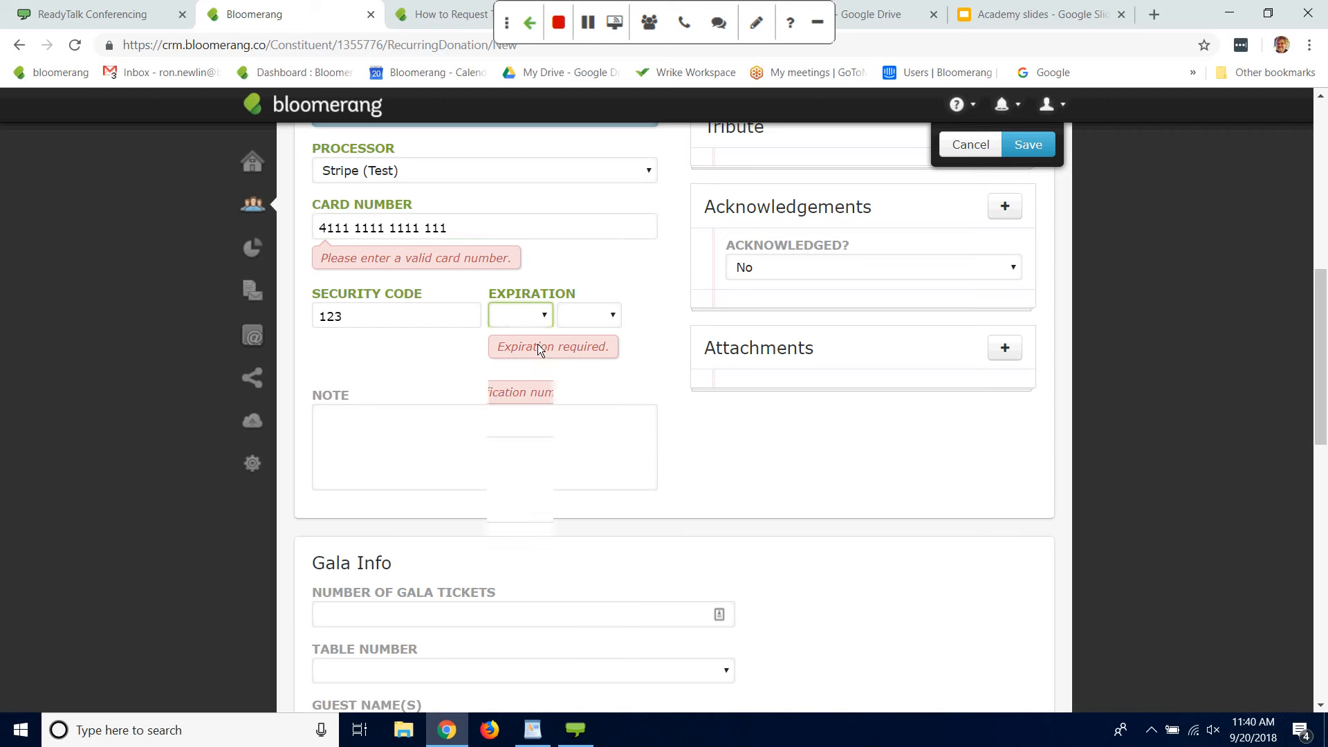
left_click(613, 315)
left_click(581, 368)
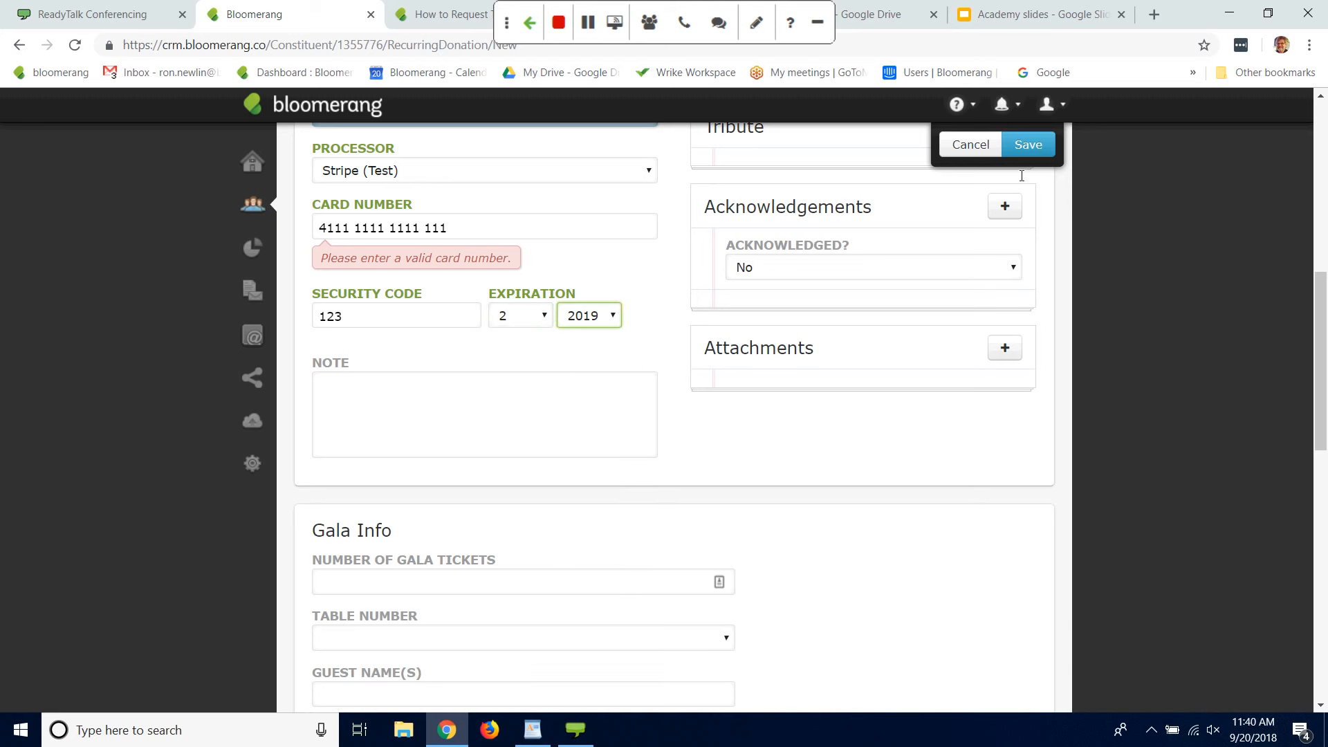
Step: Complete the card number with its missing digit and save the recurring donation schedule
left_click(476, 221)
type("1")
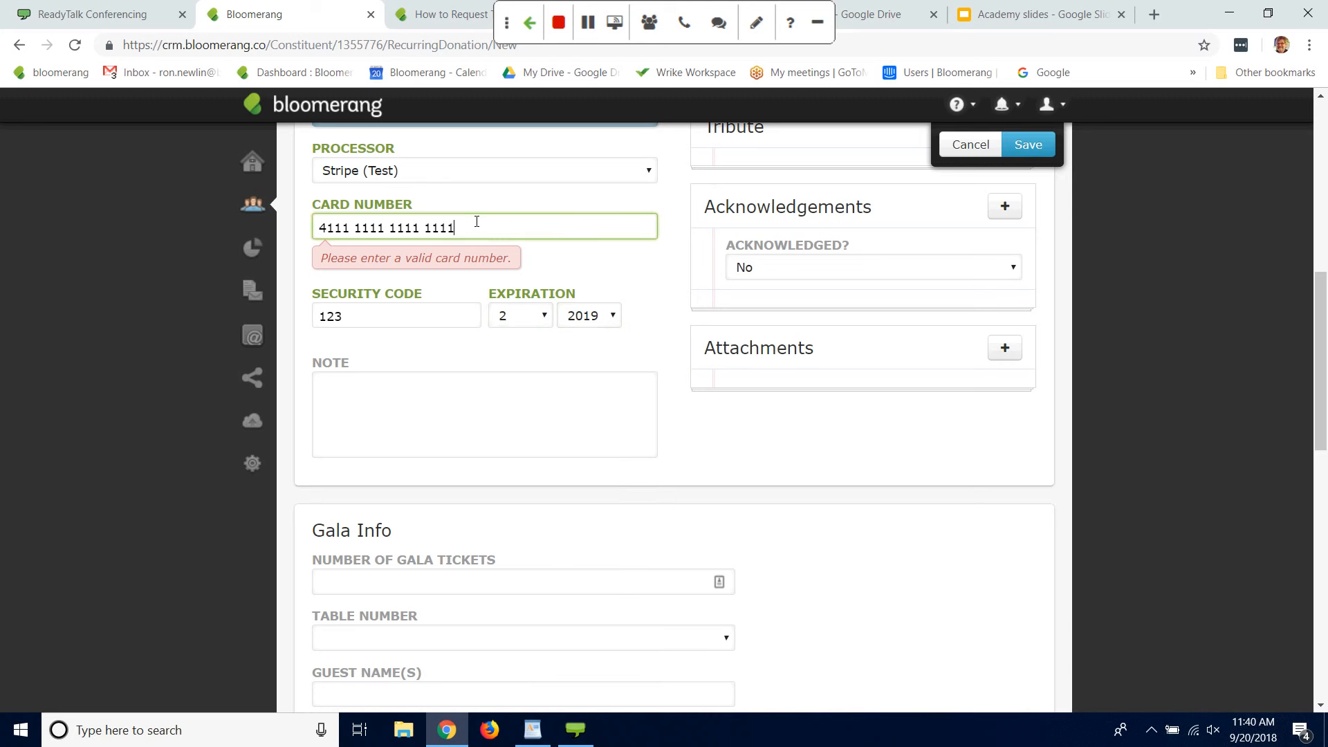
left_click(1029, 145)
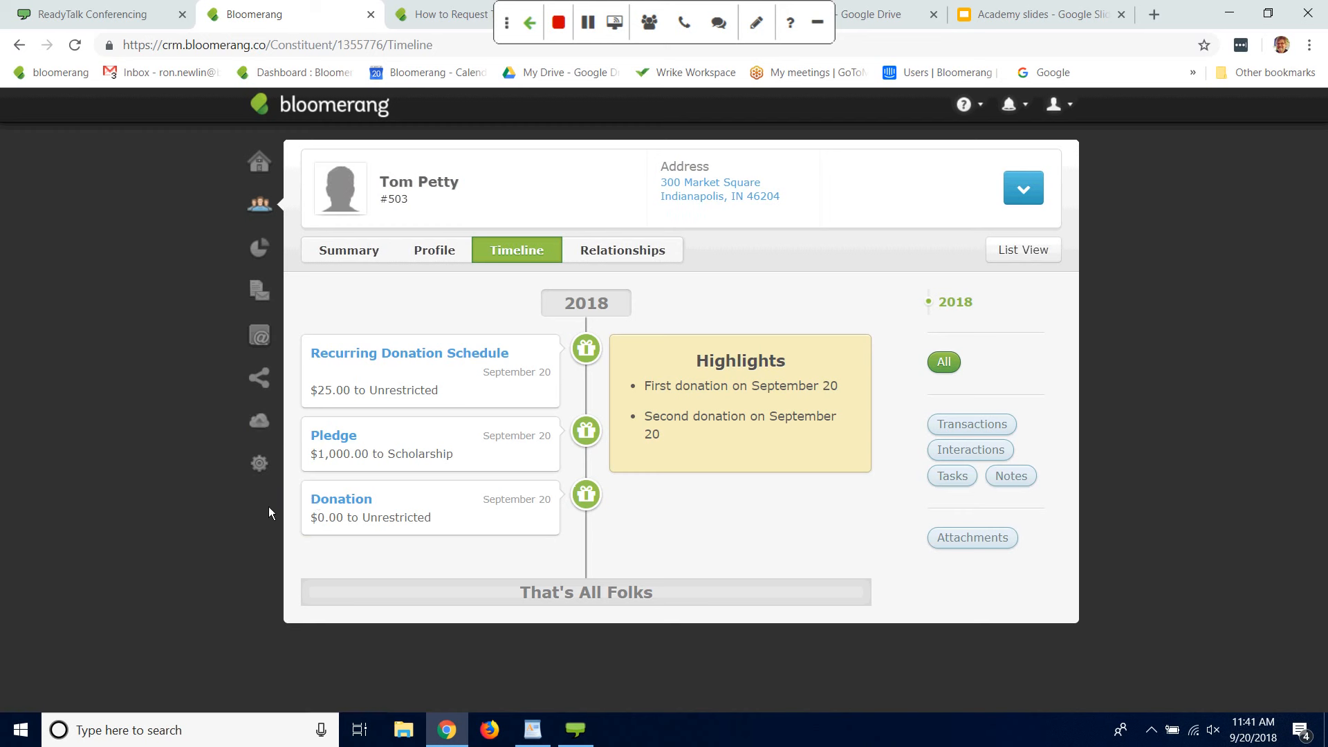
Step: Open the in-kind donation from the constituent's timeline and examine its acknowledged status options
left_click(340, 500)
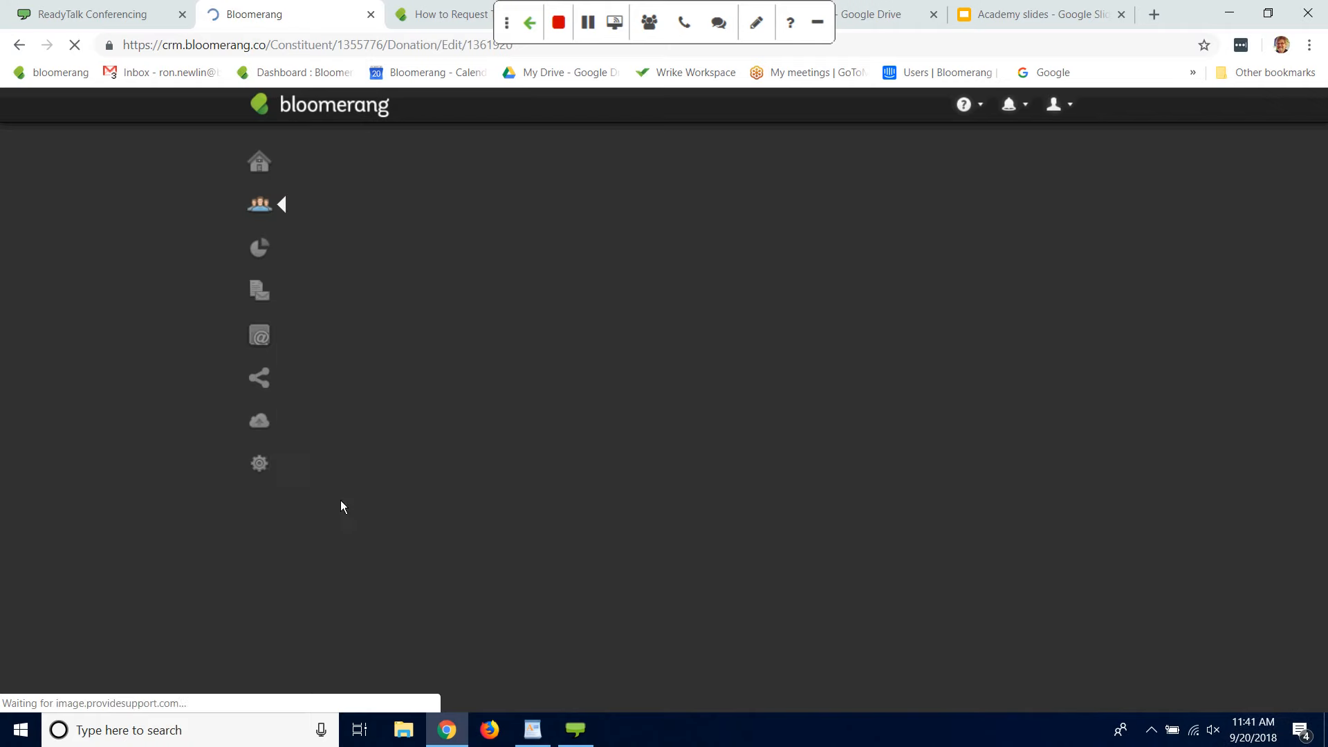
left_click_drag(1323, 247, 1322, 288)
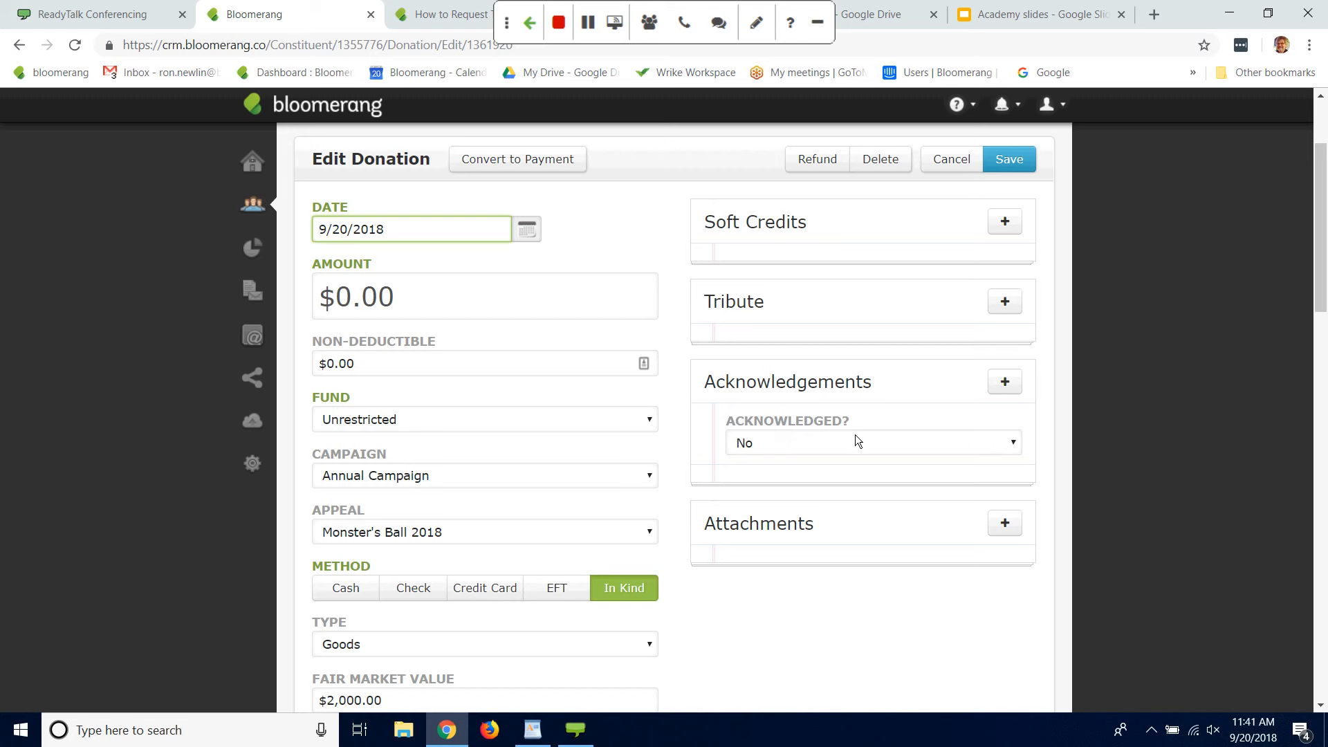
left_click(836, 447)
left_click(1168, 439)
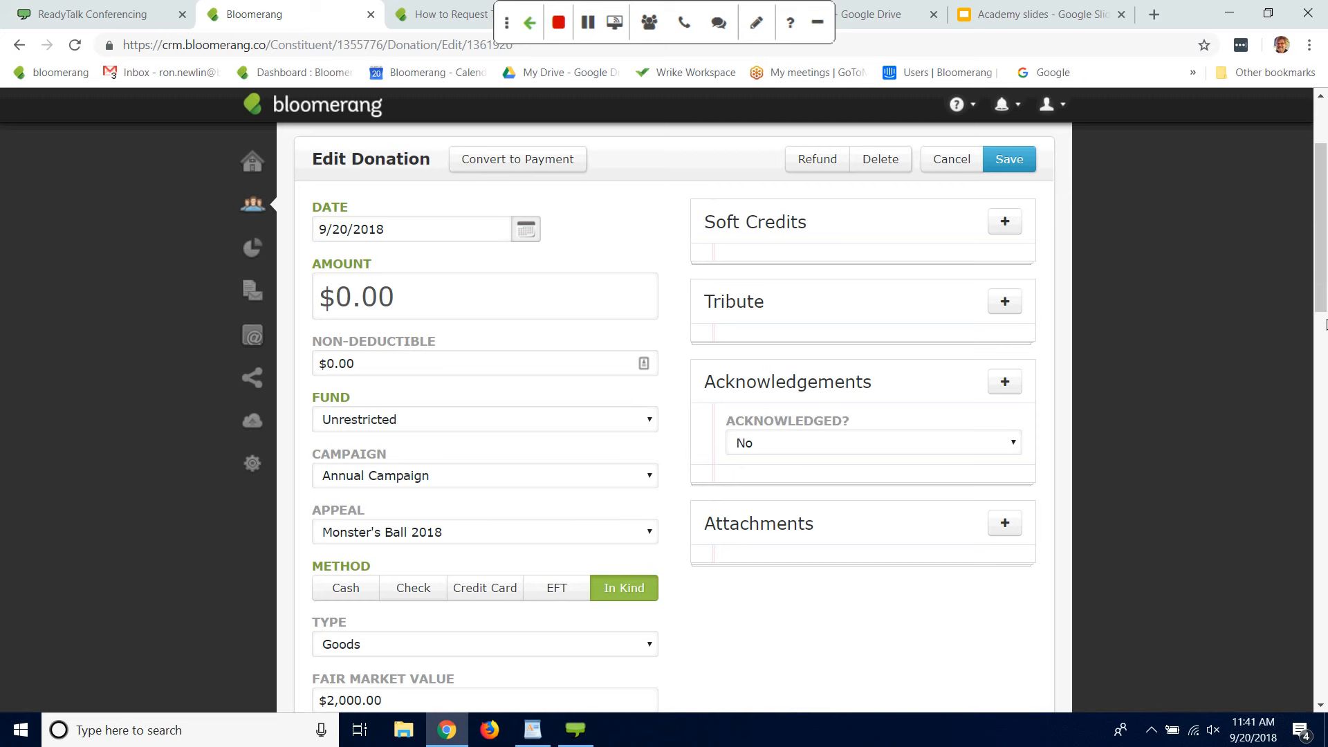
scroll(1321, 305, "up", 3)
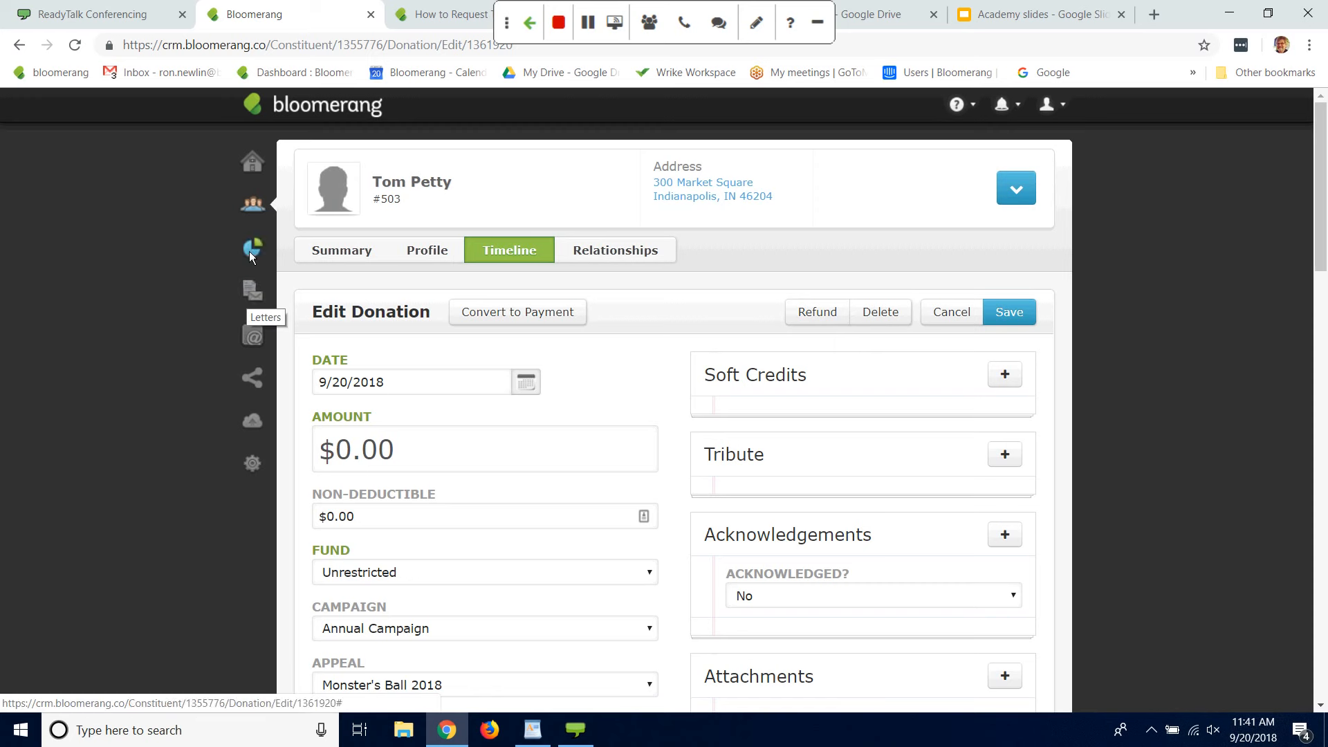
Step: Start a new letter template with its audience filtered by Transactions
left_click(251, 292)
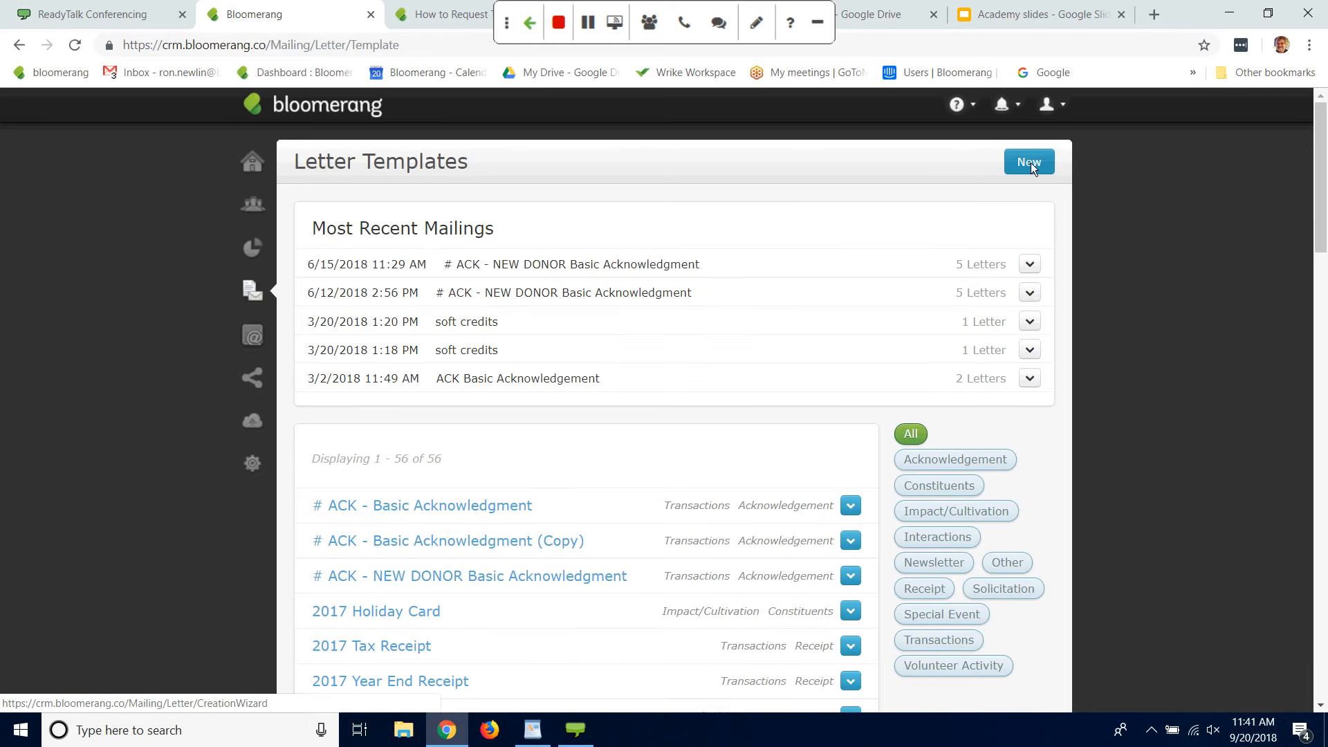
left_click(1030, 162)
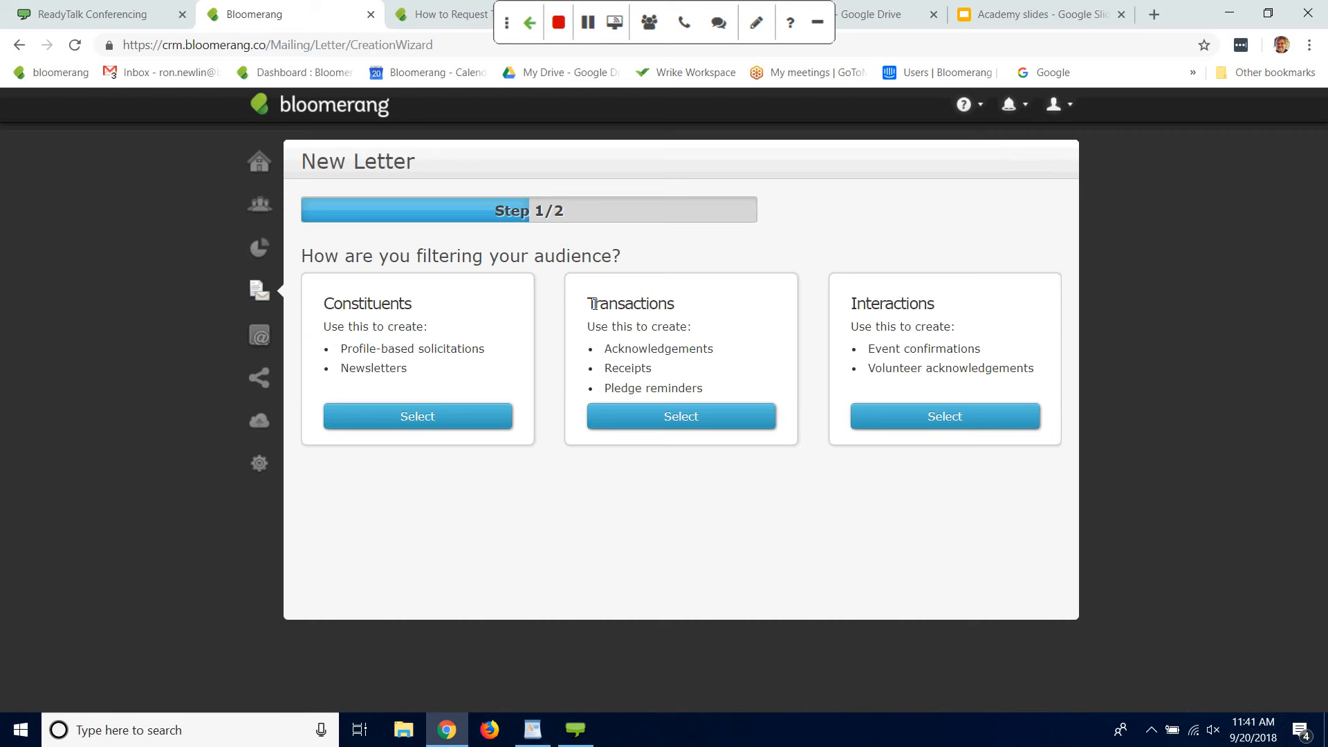
left_click(696, 415)
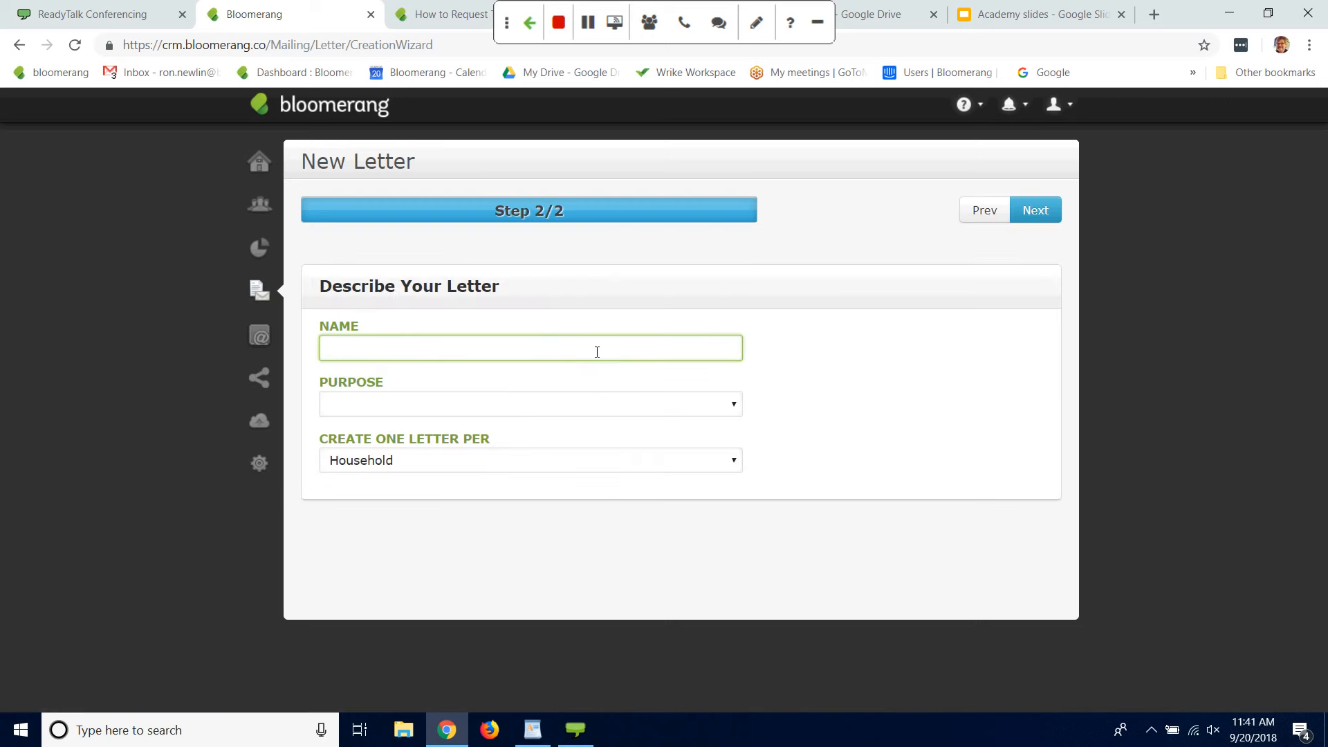
Step: Name the new letter "@ Standard Acknowledgment"
type("@ Sta")
type("ard Acknowledgeme")
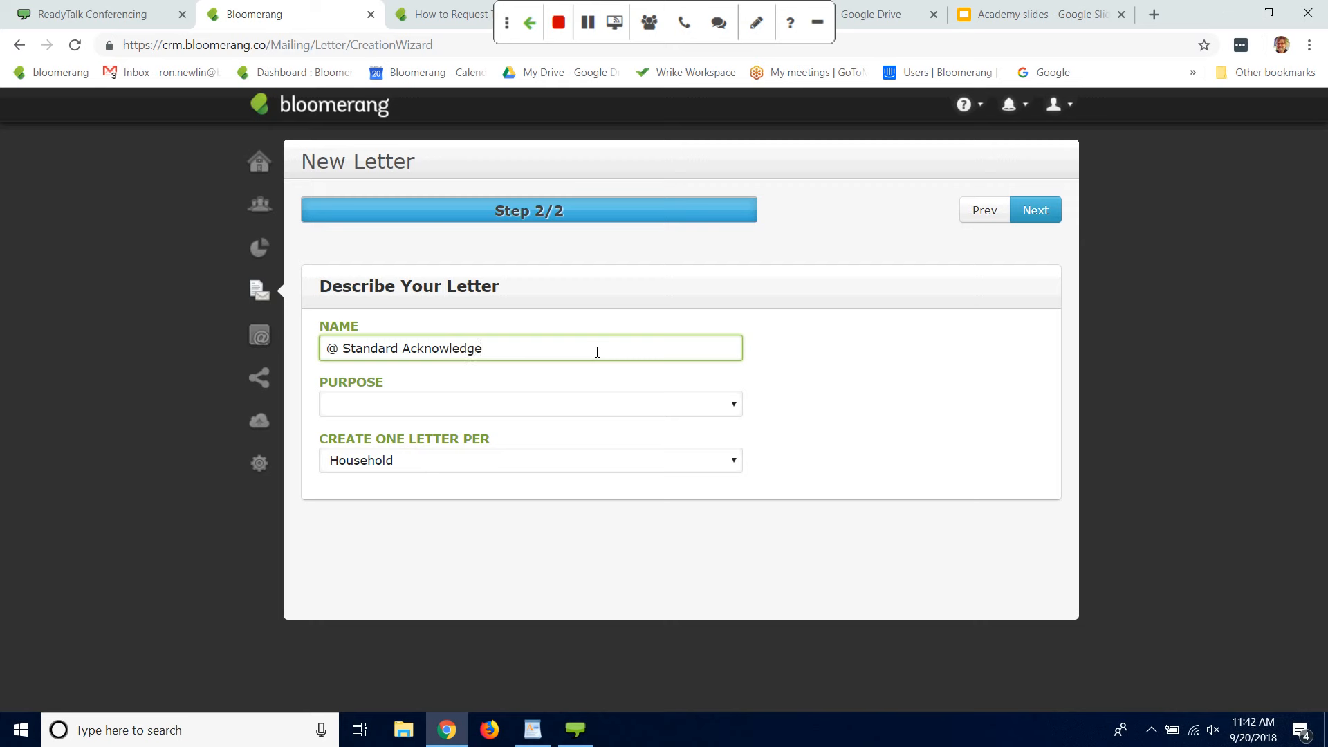
key("BackSpace")
key("BackSpace")
key("BackSpace")
type("ment")
Step: Set the letter's purpose to Acknowledgement, keep one letter per household, and continue to its design
left_click(734, 404)
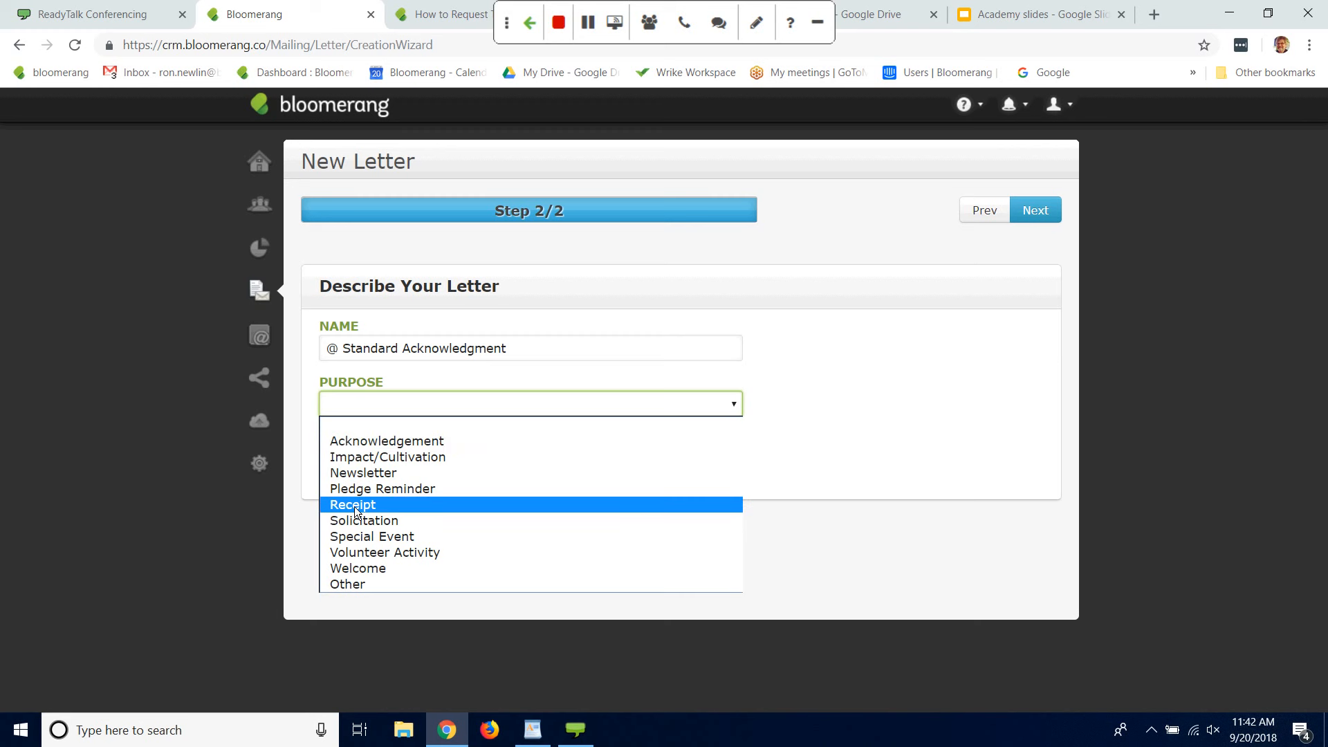
left_click(391, 441)
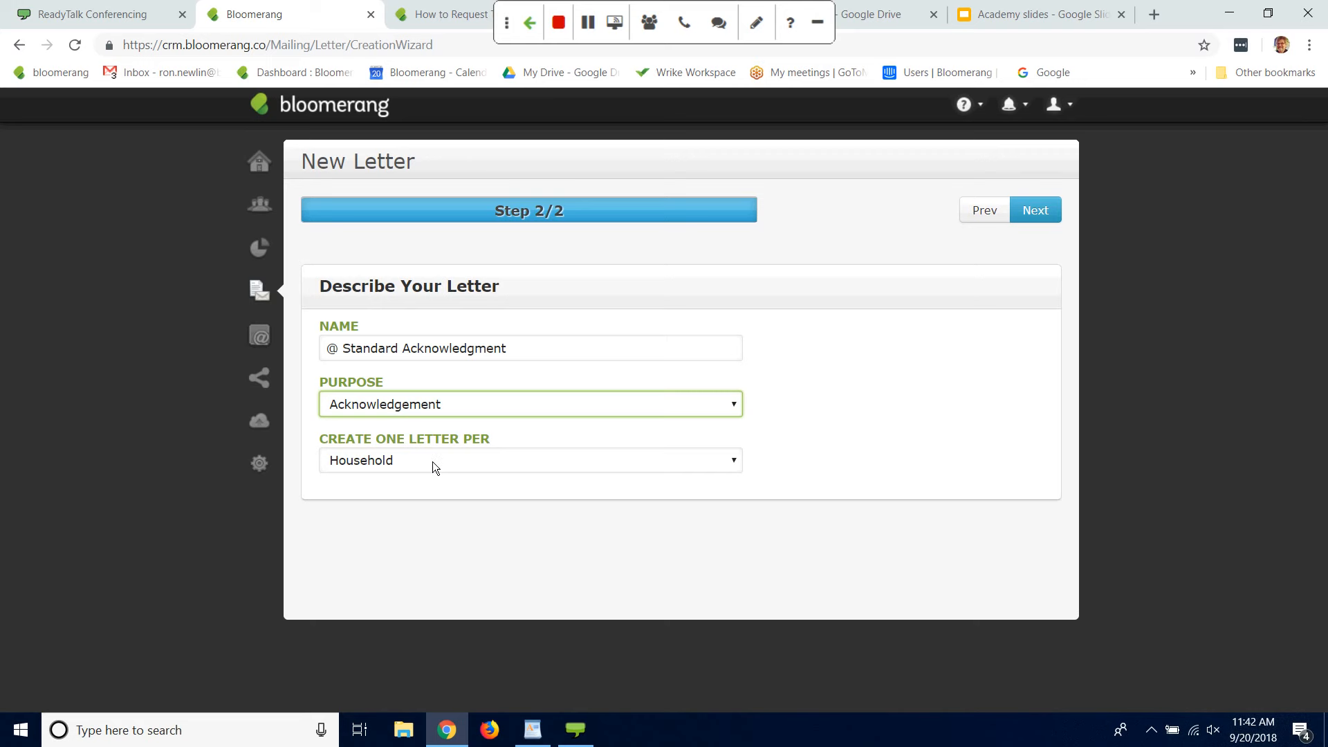
left_click(1052, 213)
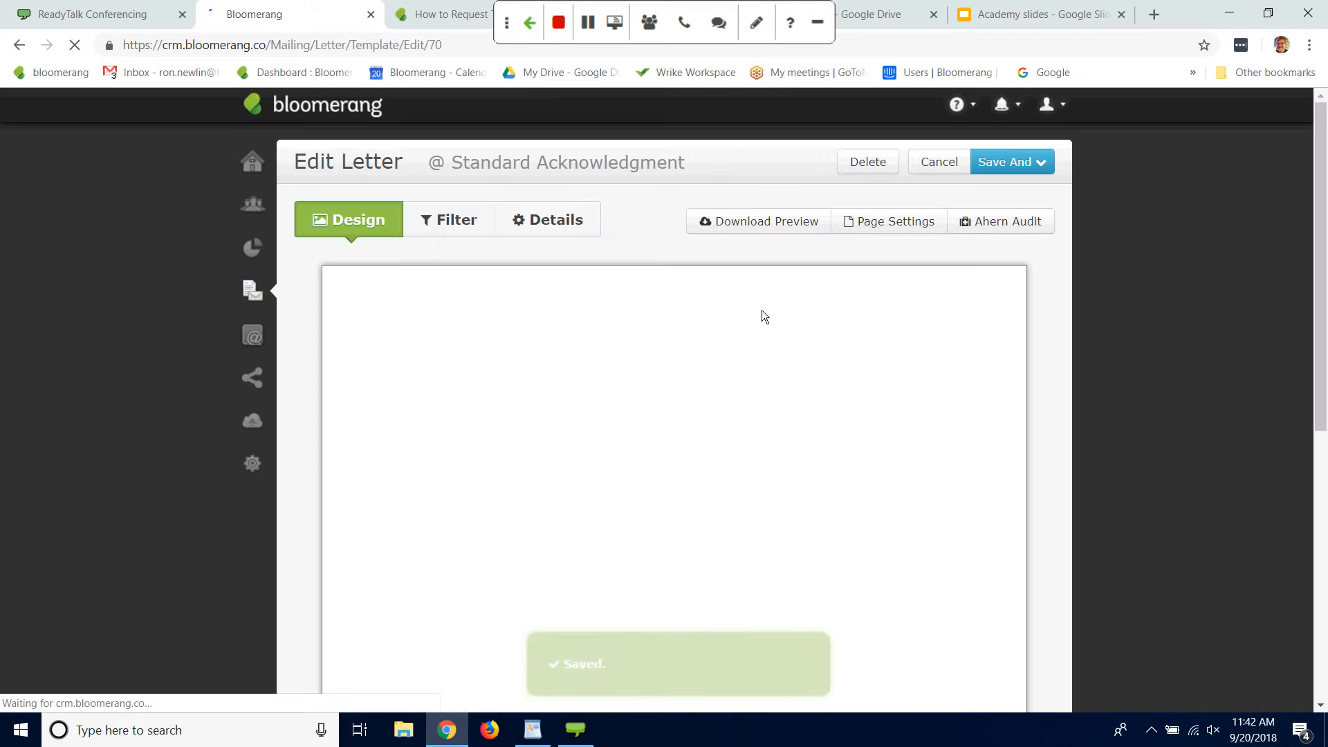
mouse_move(1320, 236)
left_mouse_down()
mouse_move(1300, 291)
mouse_move(1320, 294)
mouse_move(1321, 254)
left_mouse_up()
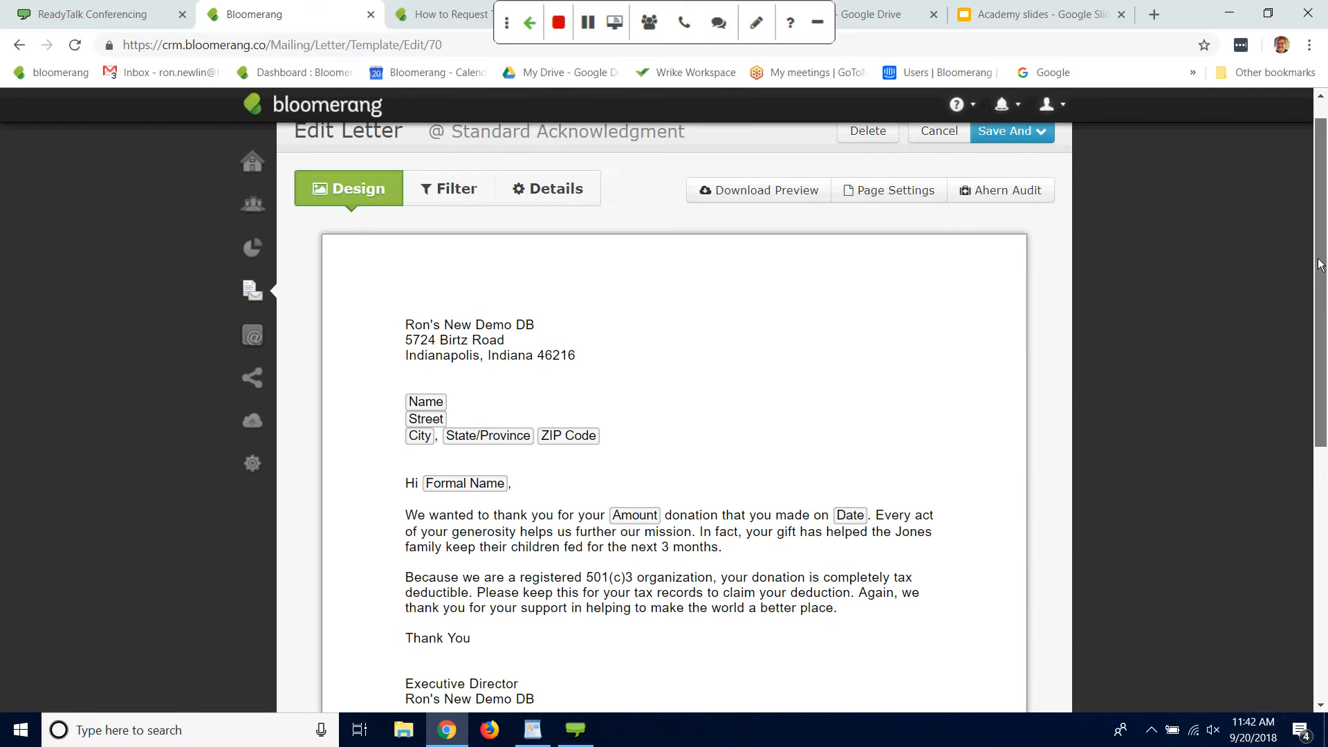
Step: Open the letter body for editing and examine its address block, merge fields and thank-you text
left_click(621, 339)
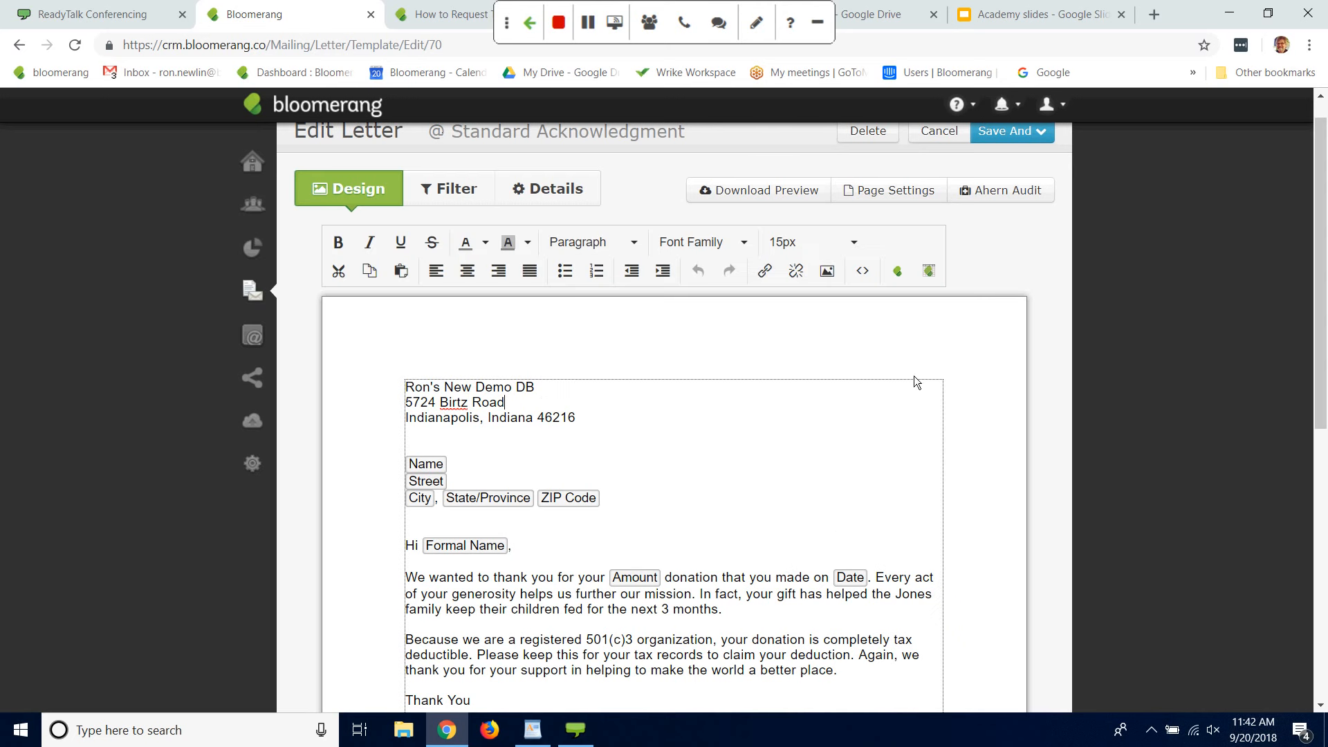
left_click_drag(1318, 252, 1318, 286)
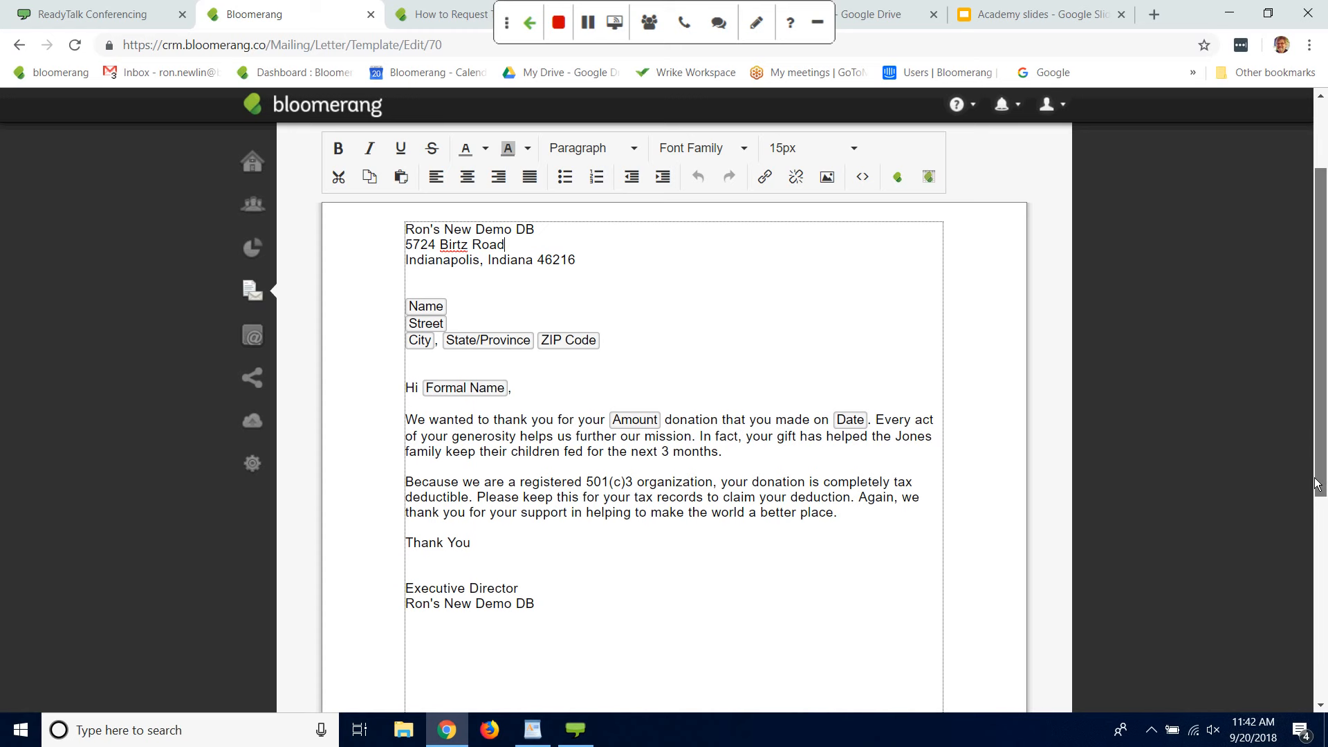
left_click_drag(1320, 462, 1313, 399)
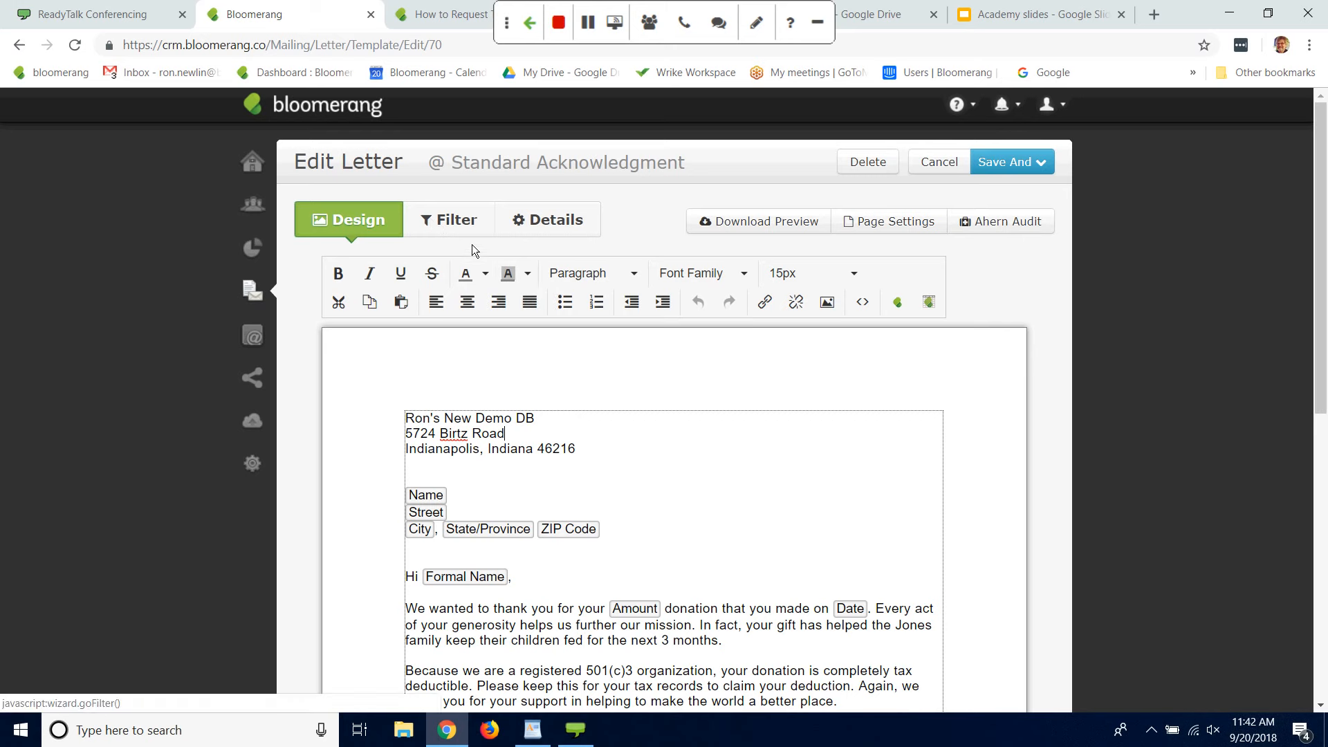
Step: Add an include filter to the letter limiting transactions to those whose Date is During This week
left_click(458, 229)
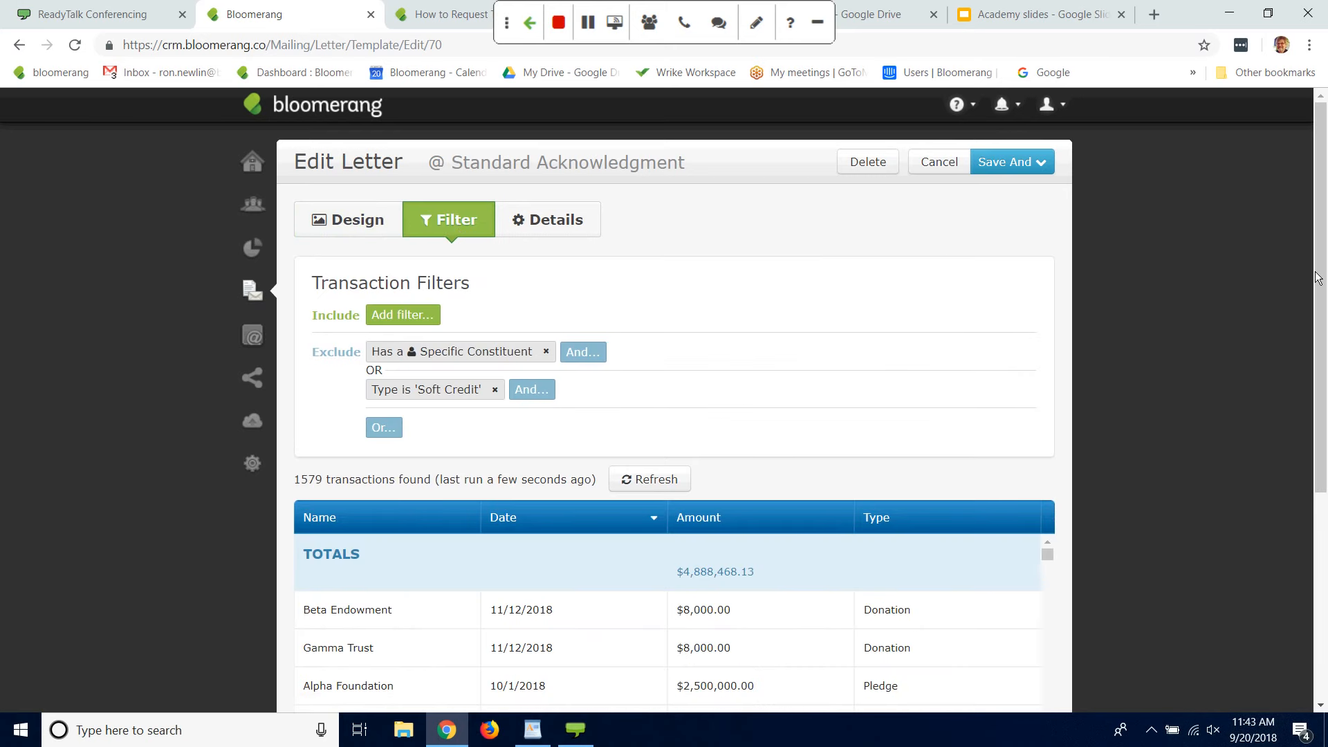
mouse_move(1317, 277)
left_mouse_down()
mouse_move(1316, 344)
mouse_move(1317, 277)
left_mouse_up()
left_click(414, 315)
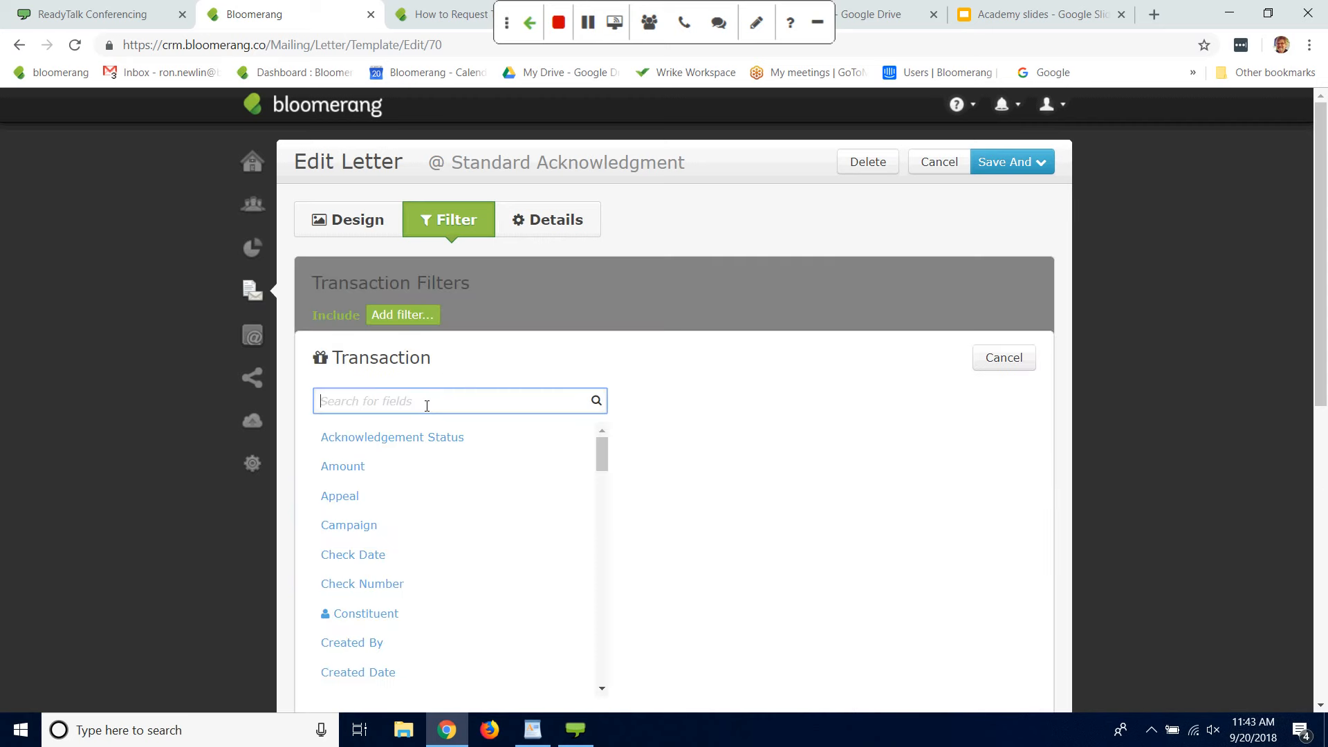
type("date")
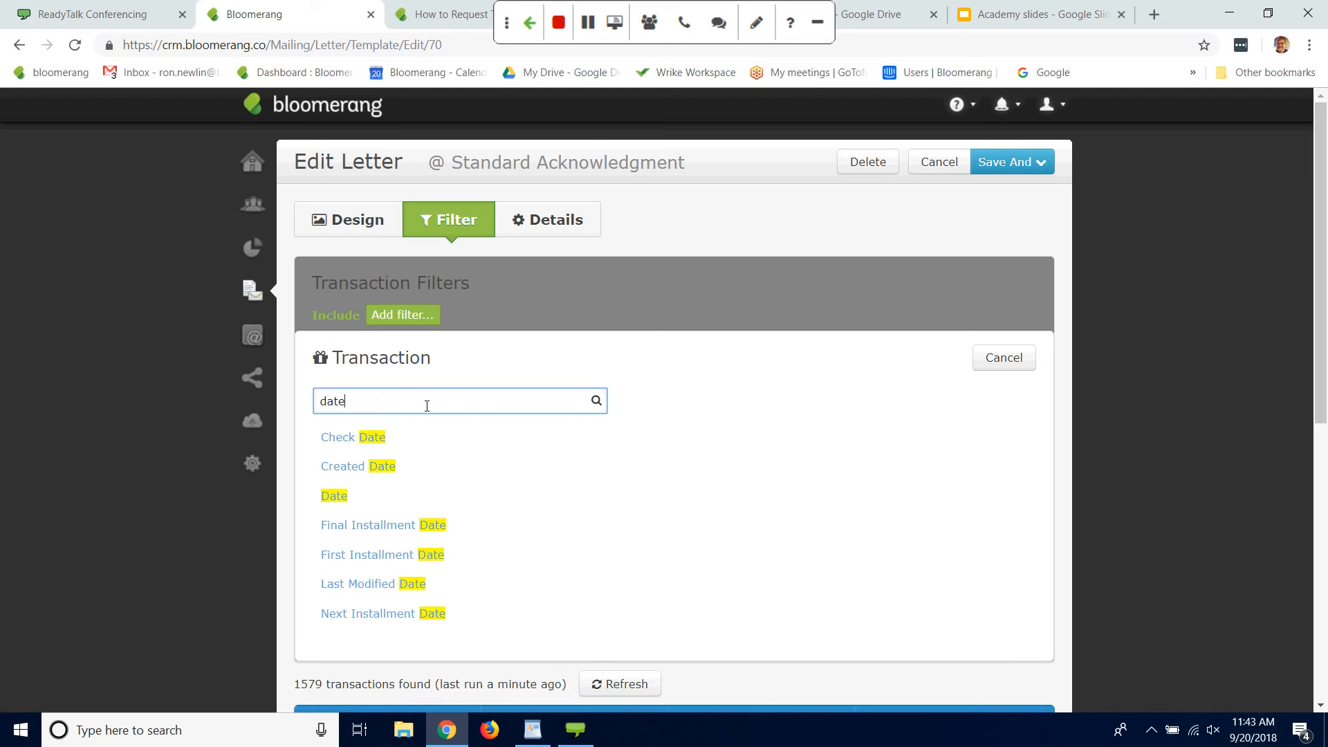
left_click(337, 497)
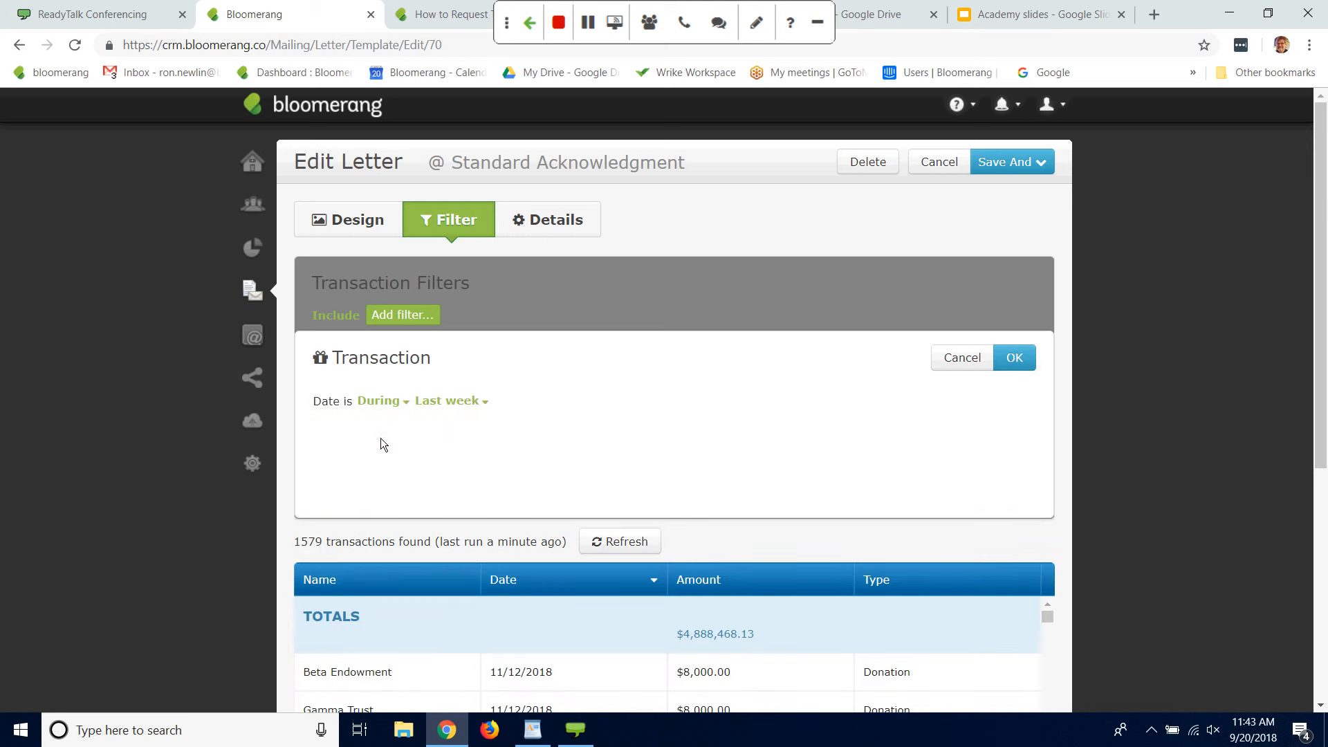
left_click(474, 402)
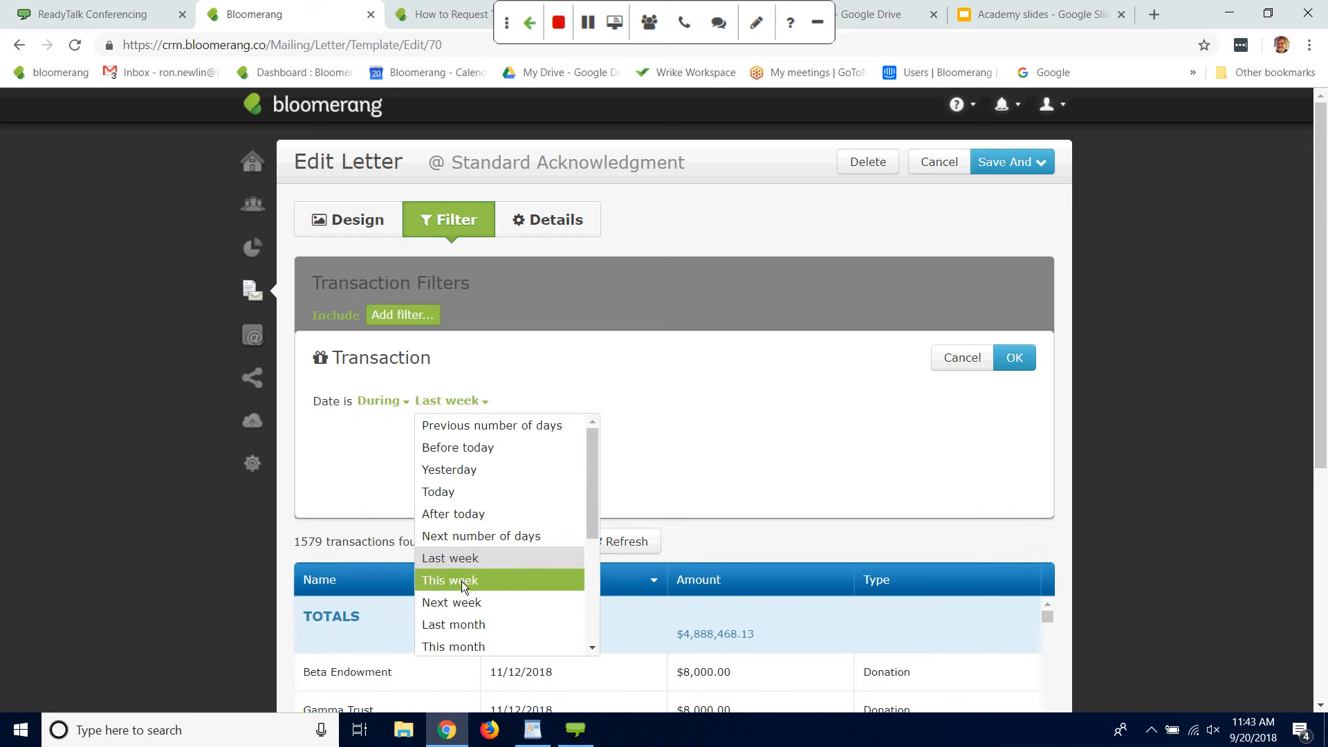
left_click(465, 585)
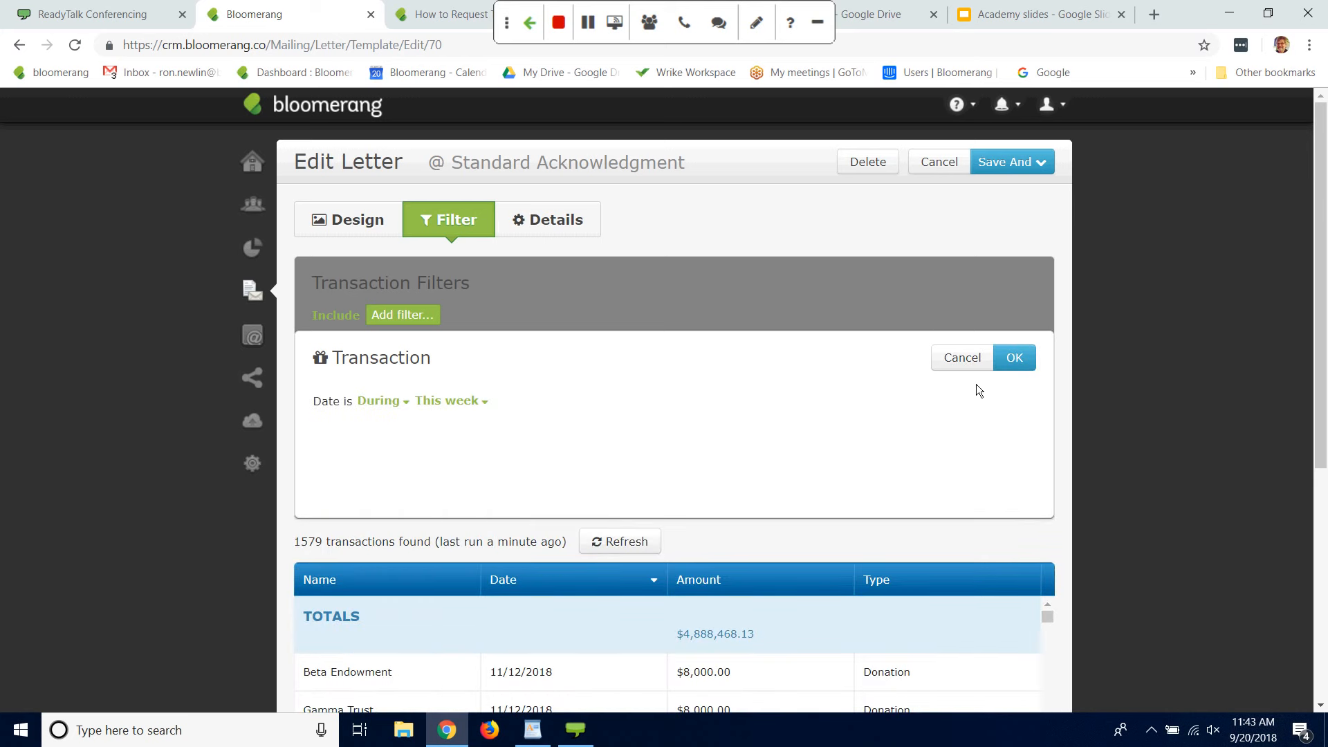
left_click(1015, 358)
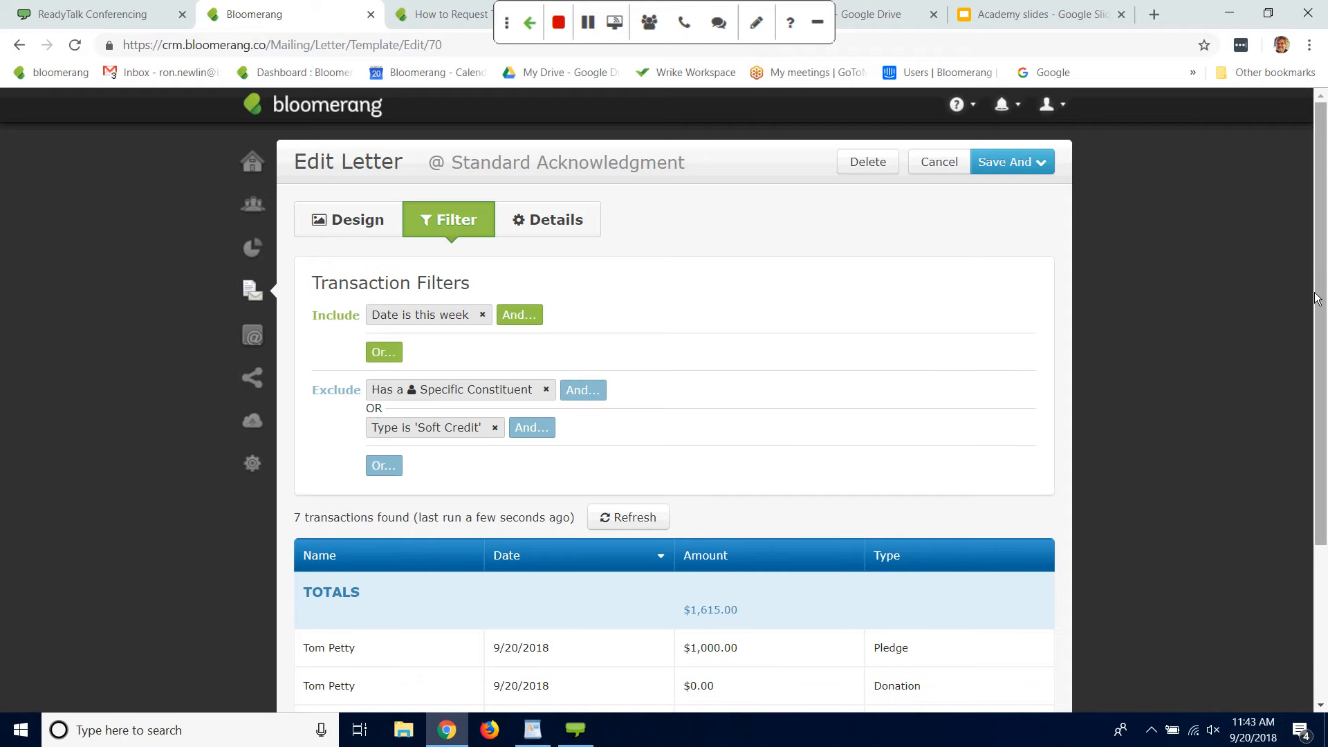
Step: Review the list of transactions matching the letter's filters, staying in the letter template
scroll(1299, 410, "down", 3)
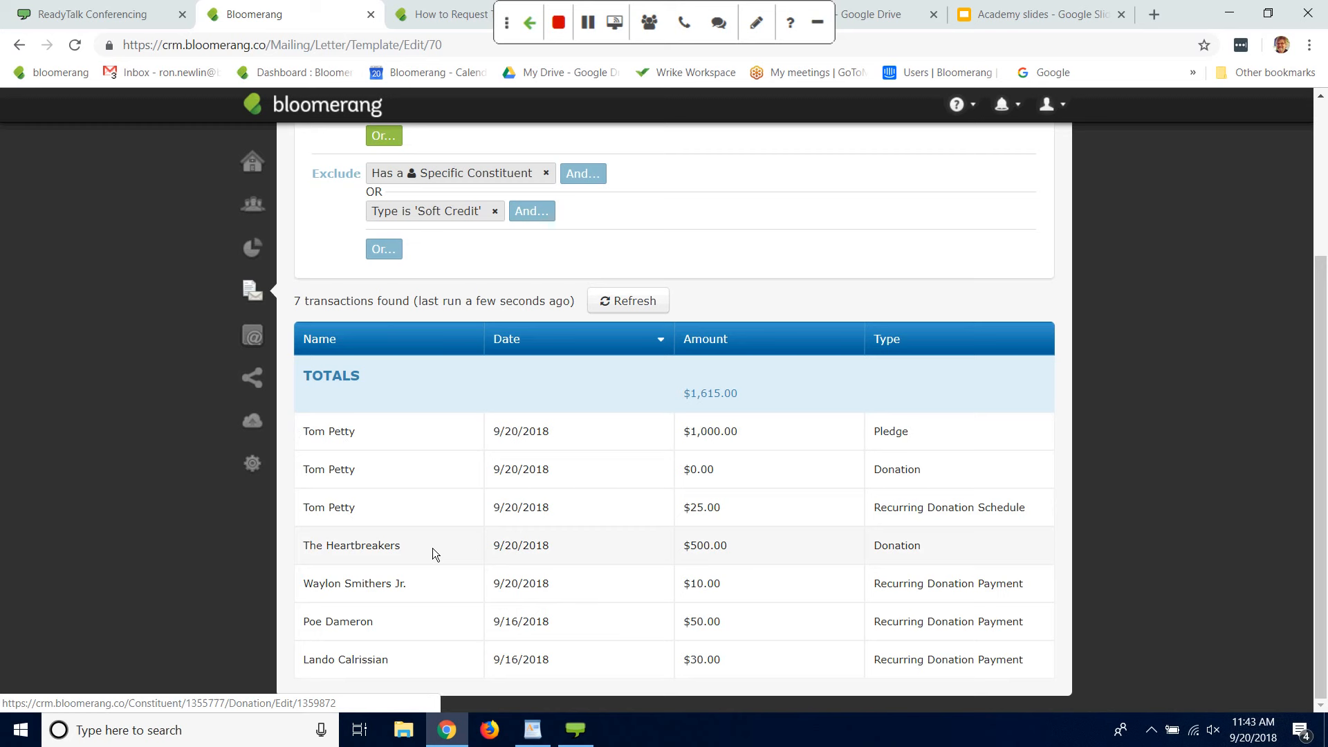
left_click(1033, 533)
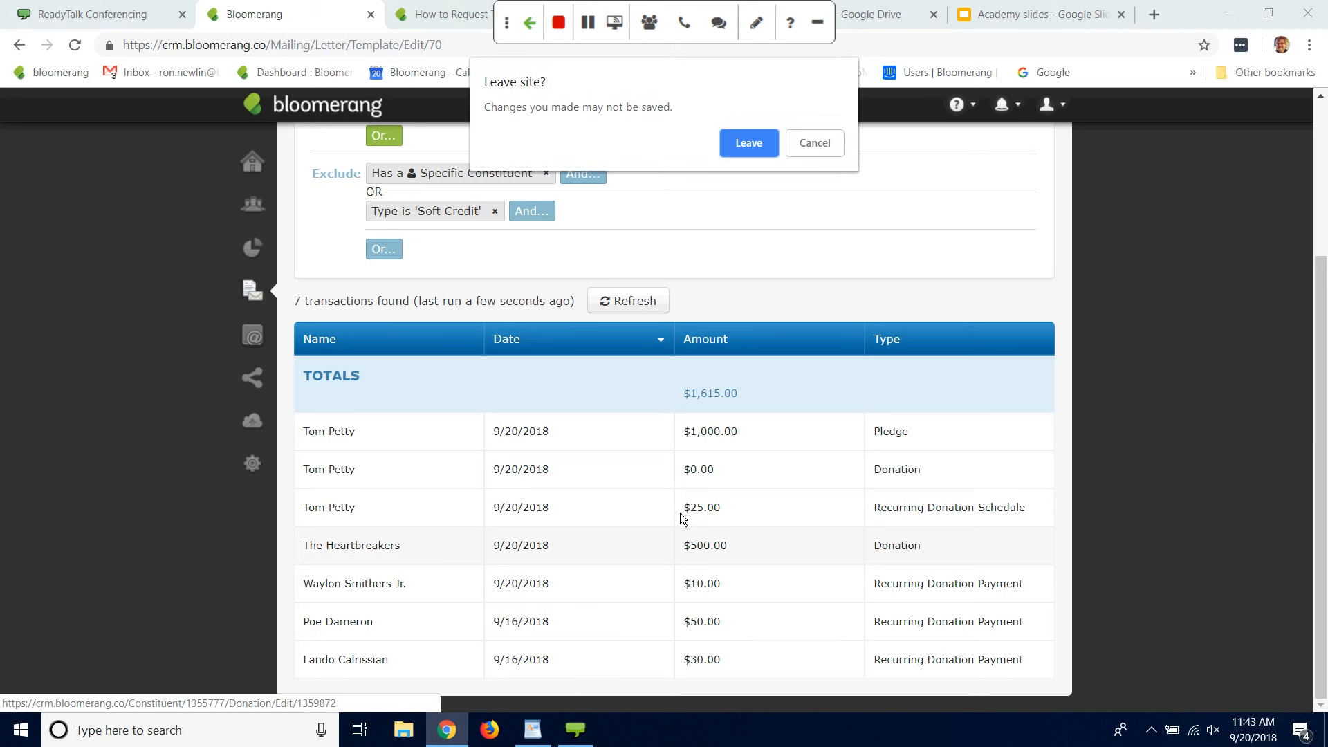
left_click(821, 147)
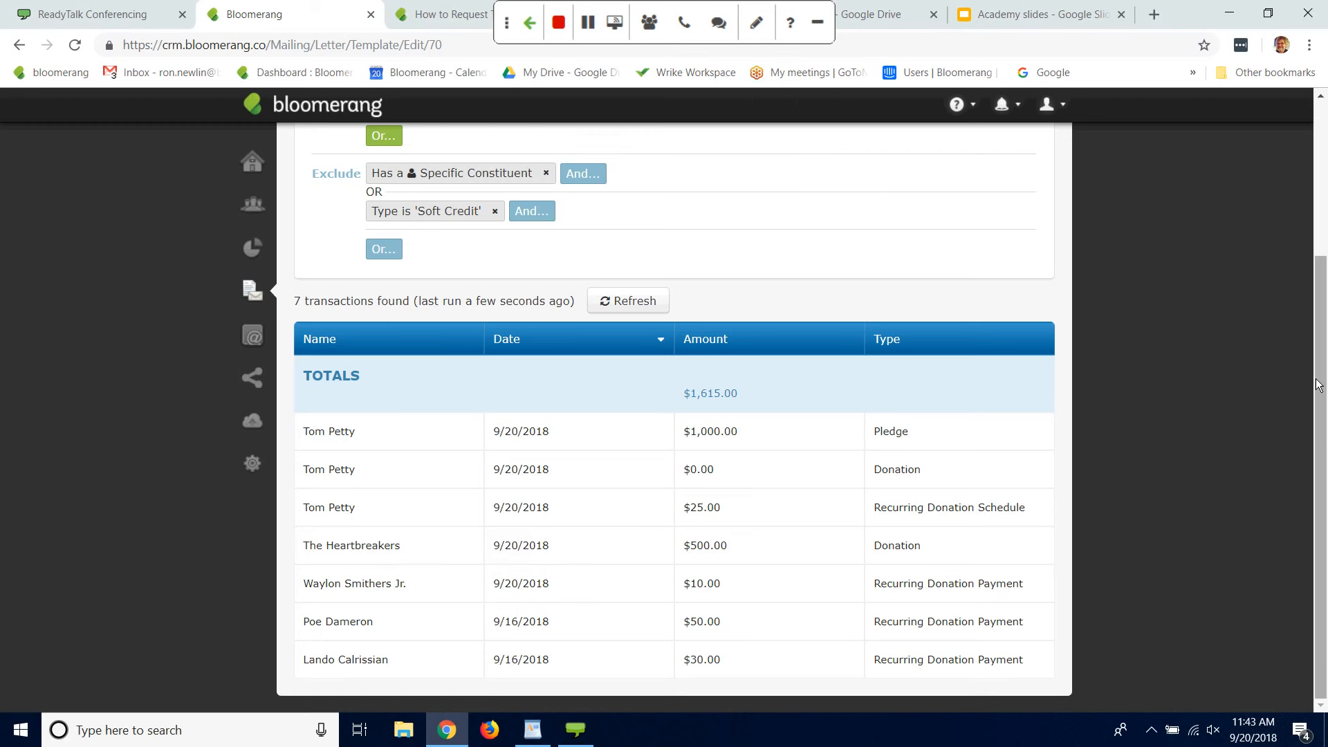
left_click_drag(1322, 364, 1318, 209)
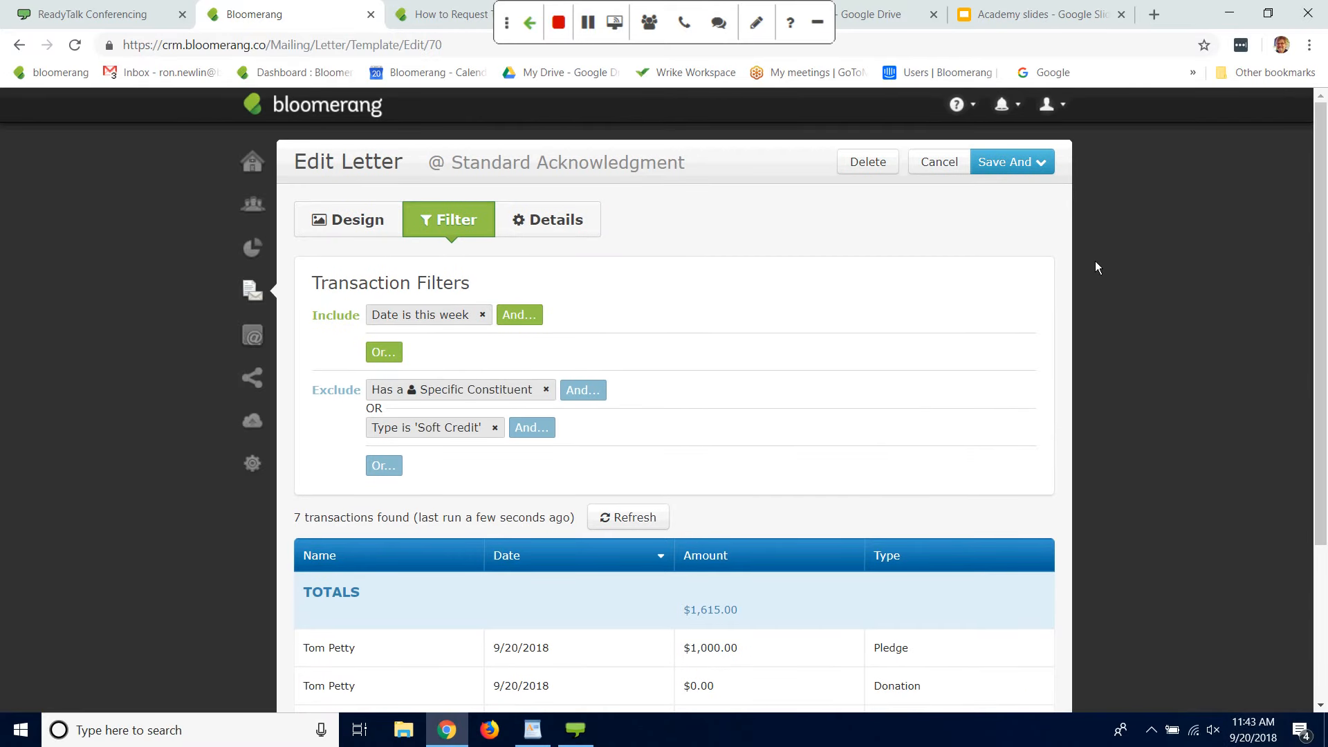
Step: Add a second include condition requiring the transaction's Acknowledgement Status to be No
left_click(520, 318)
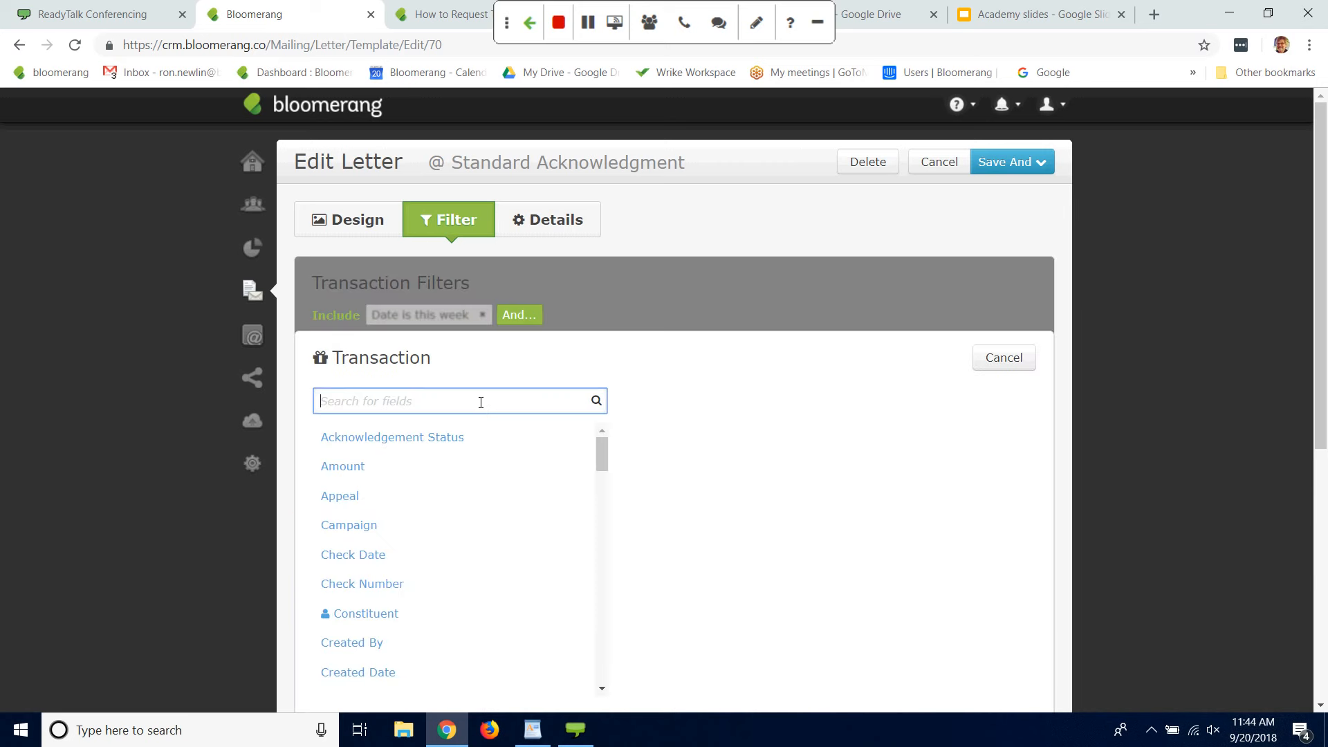
type("no")
key("BackSpace")
key("BackSpace")
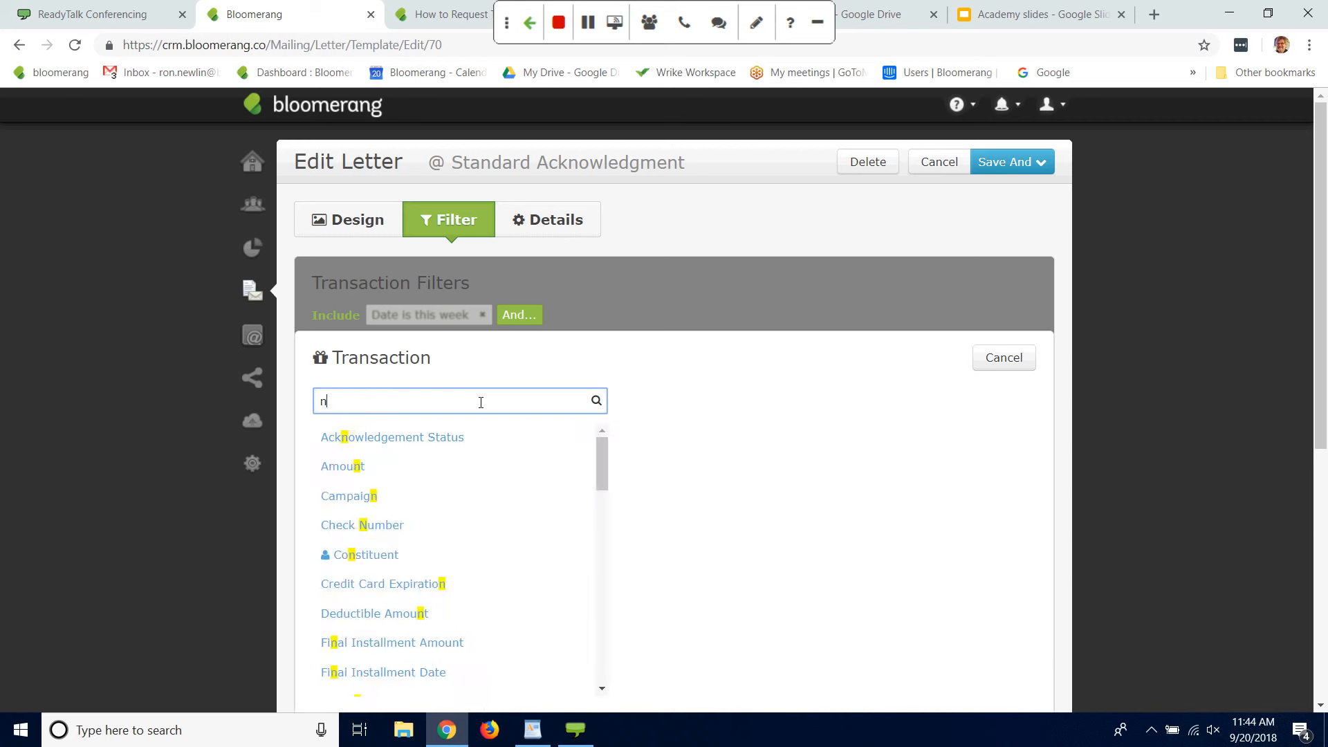
left_click(438, 438)
left_click(562, 402)
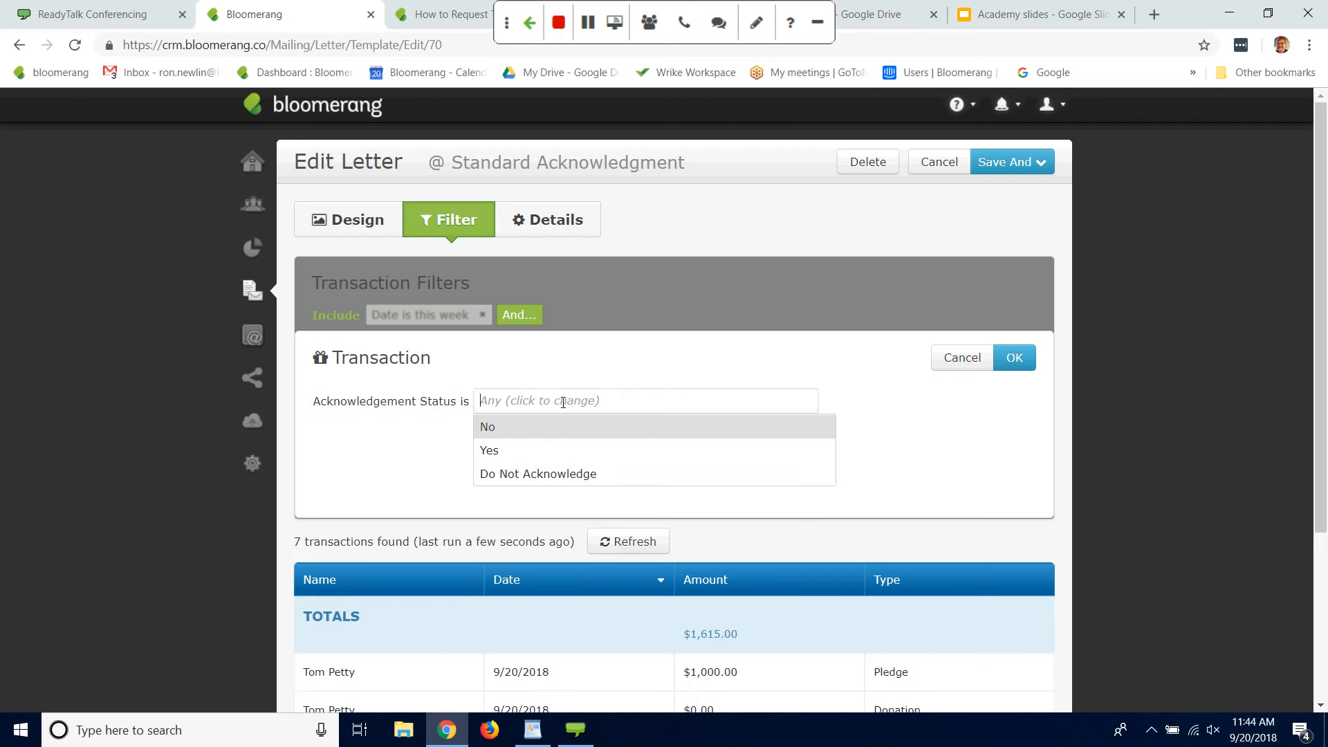
type("no")
left_click(498, 426)
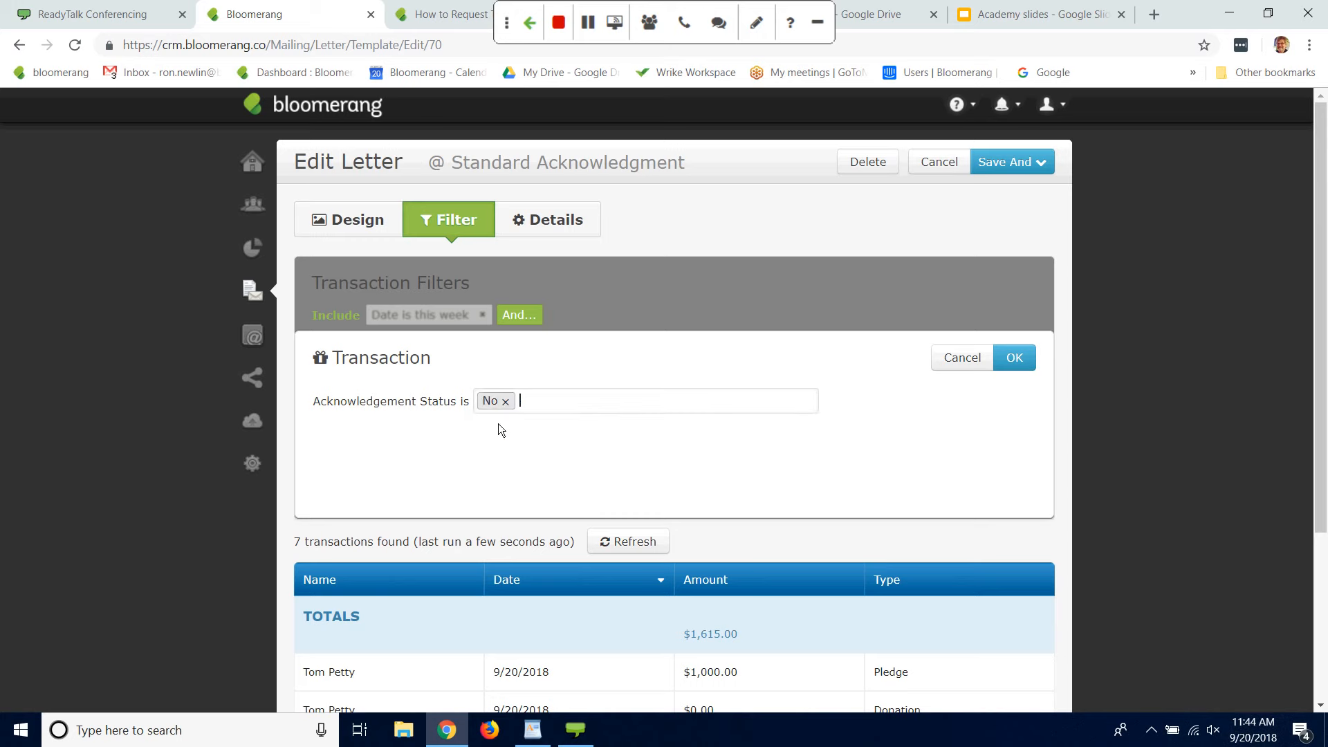
left_click(1013, 359)
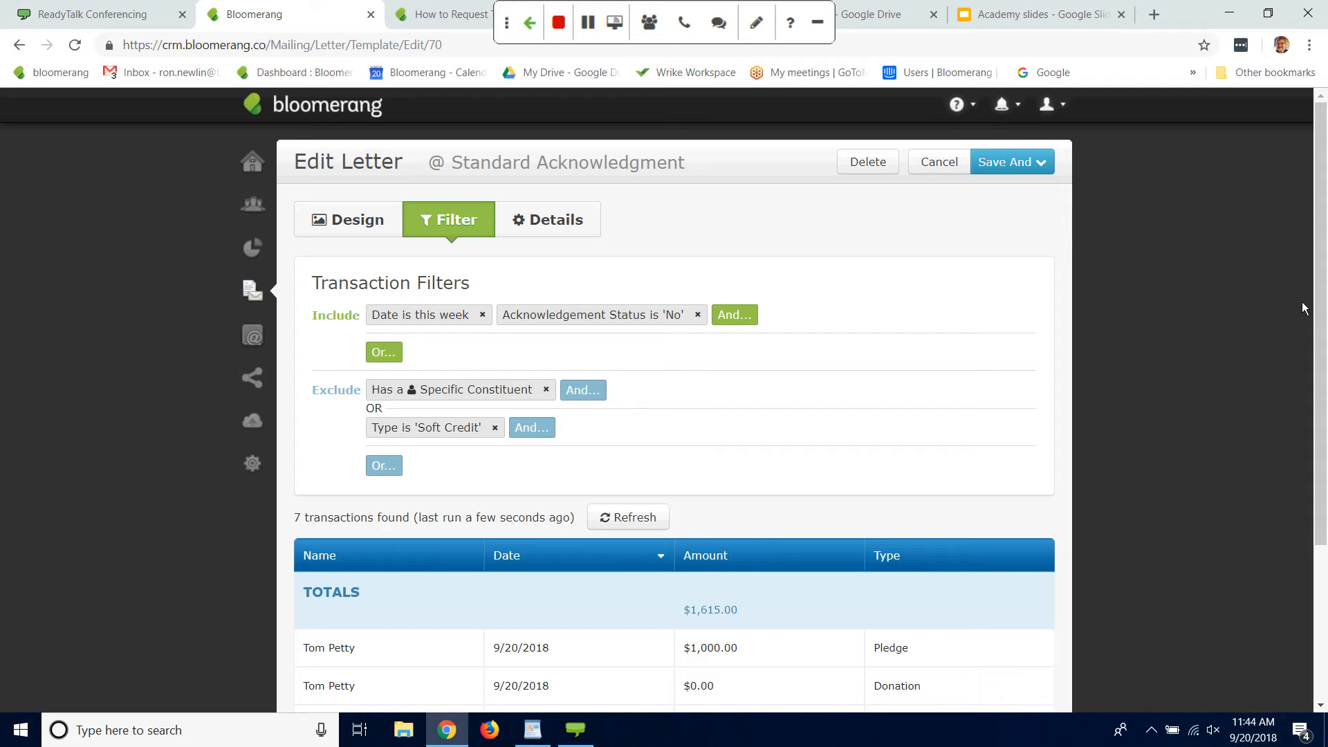
Step: Check the filtered transactions, and save the letter template and open its preview
left_click_drag(1324, 310, 1293, 409)
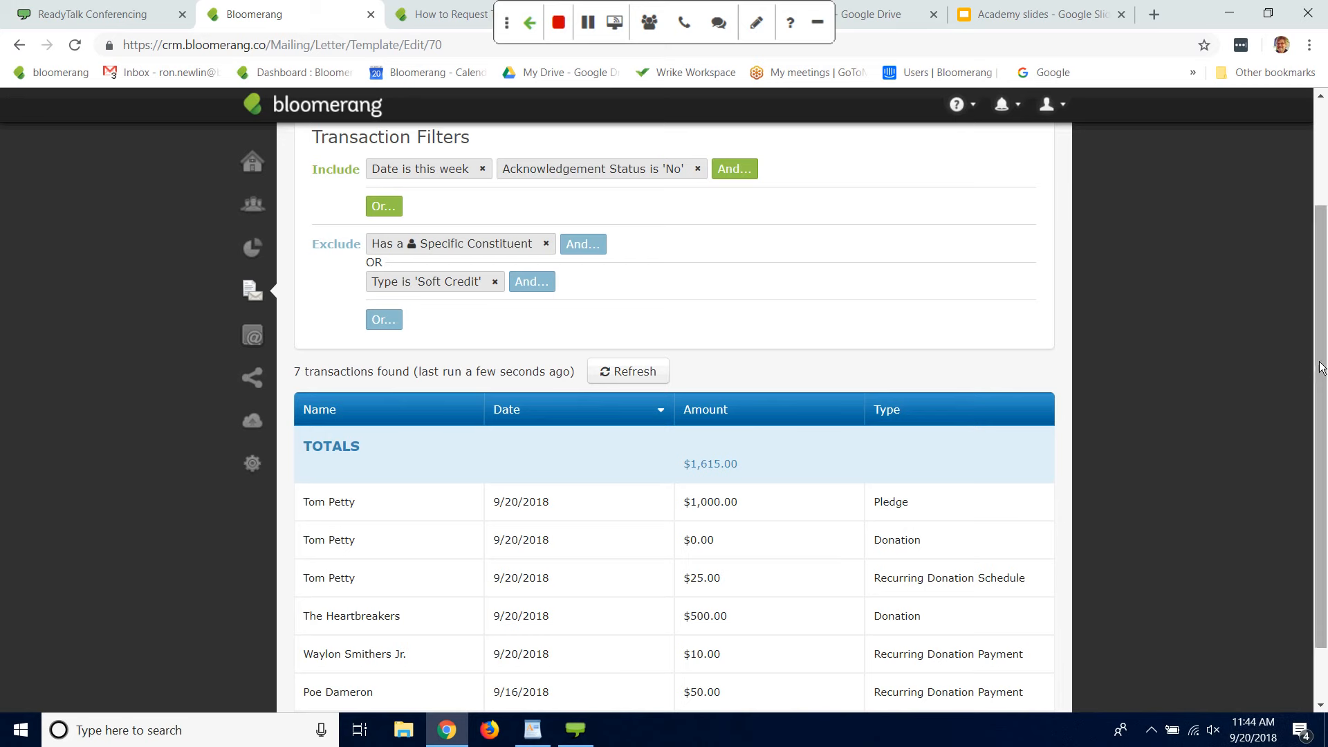
left_click_drag(1321, 367, 1321, 262)
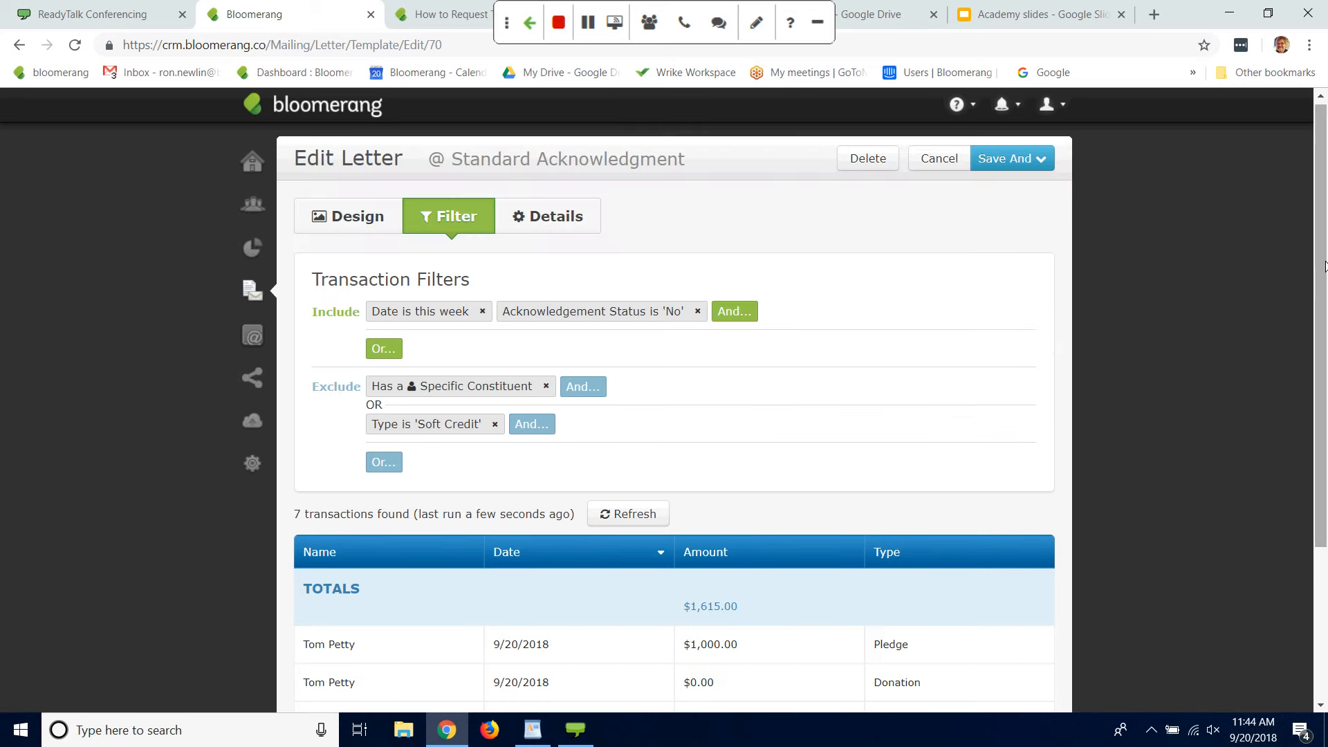
left_click(1022, 154)
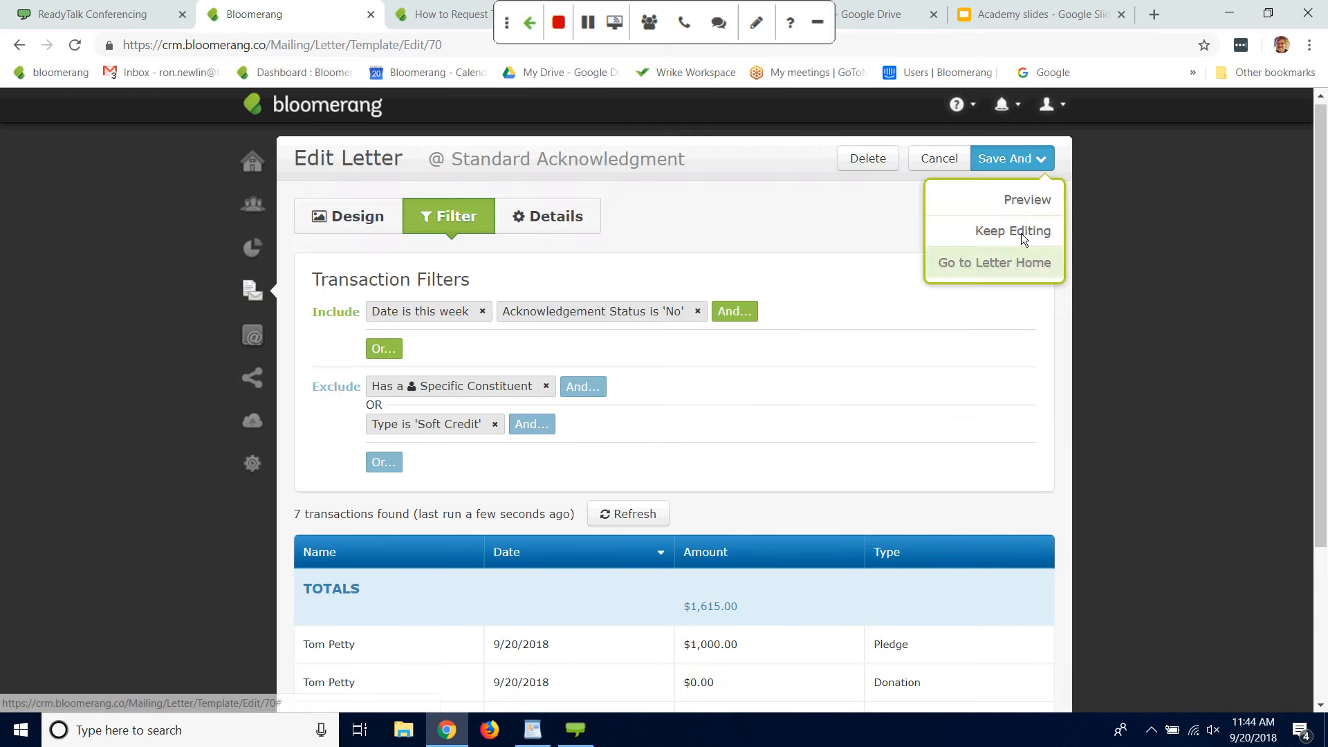
left_click(1026, 201)
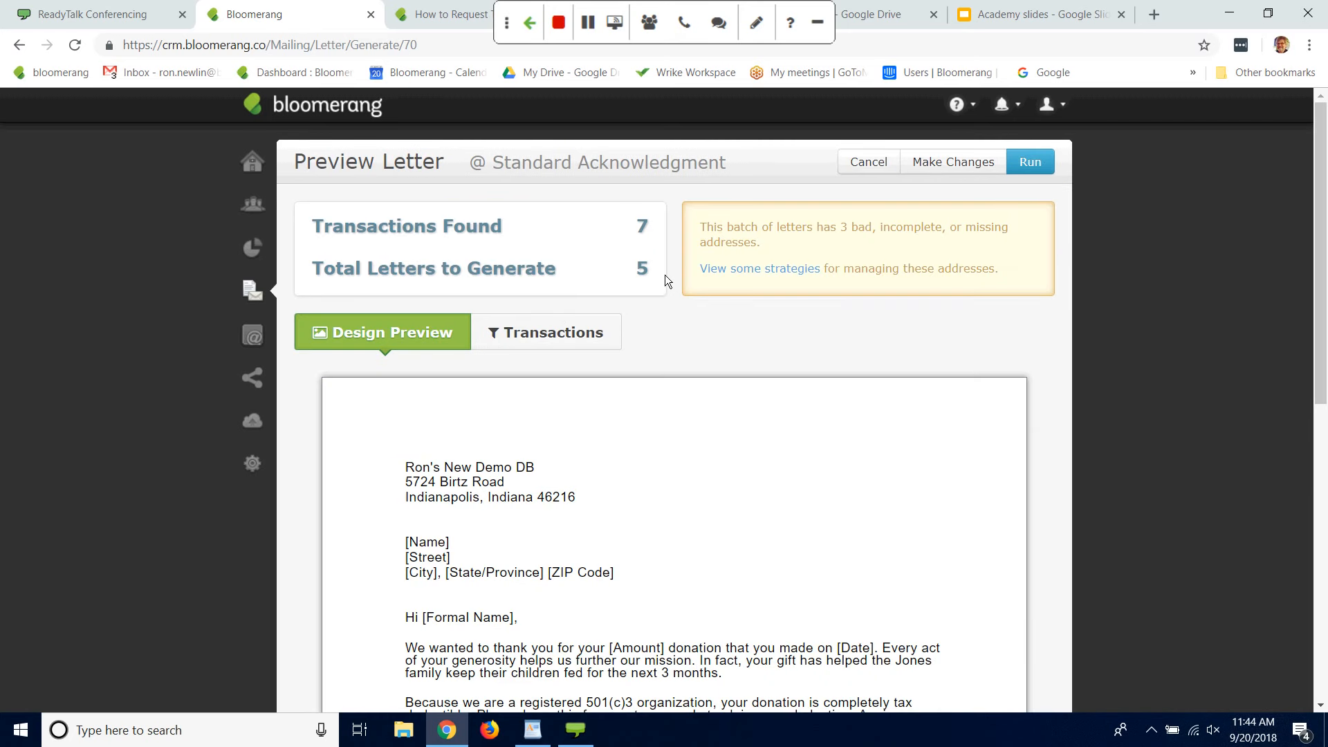
Step: Run the full letter batch and download both the letters PDF and the addresses CSV
left_click(1040, 163)
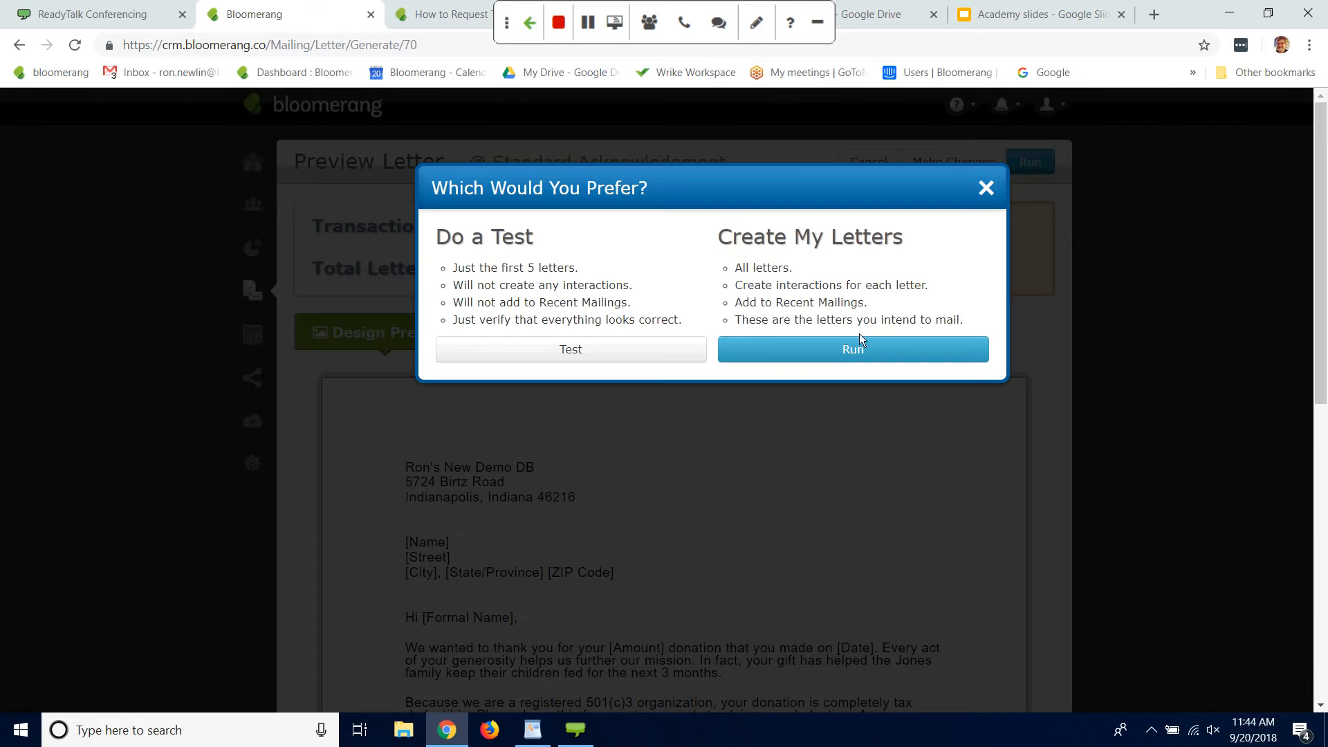
left_click(844, 349)
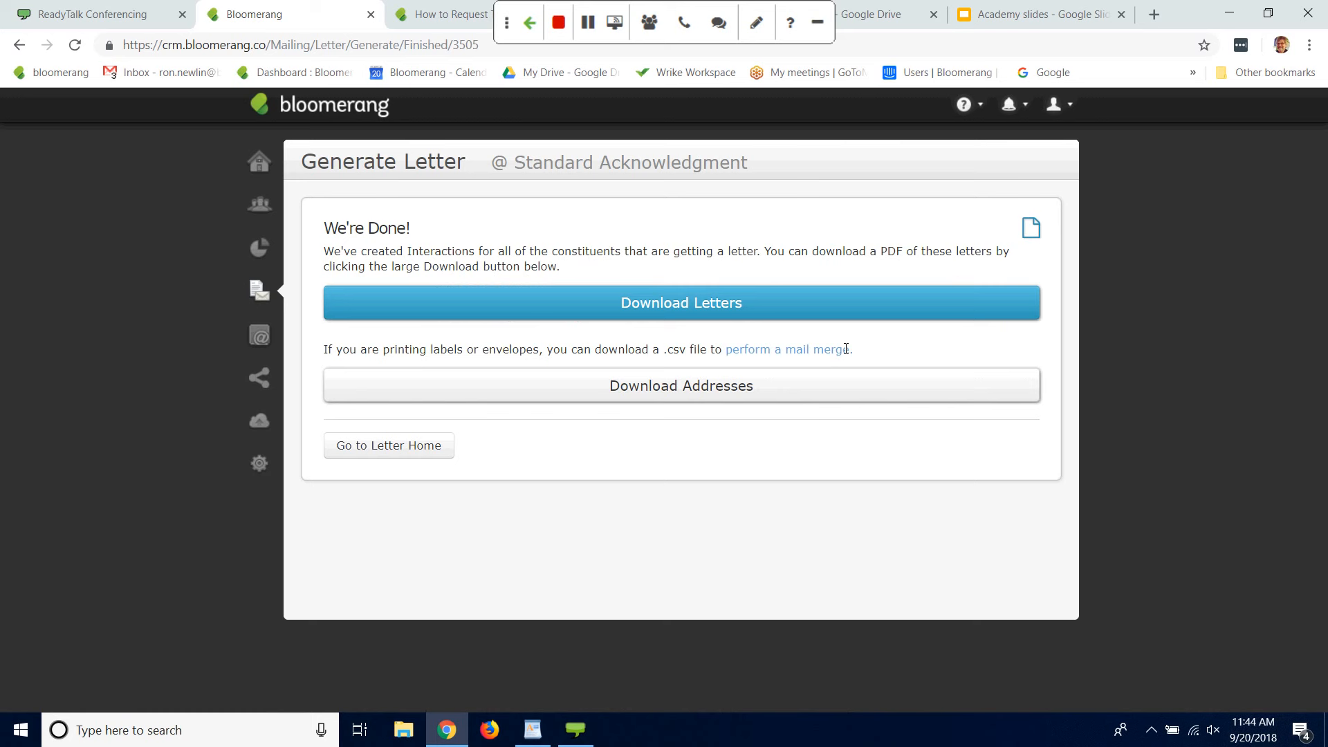
left_click(726, 303)
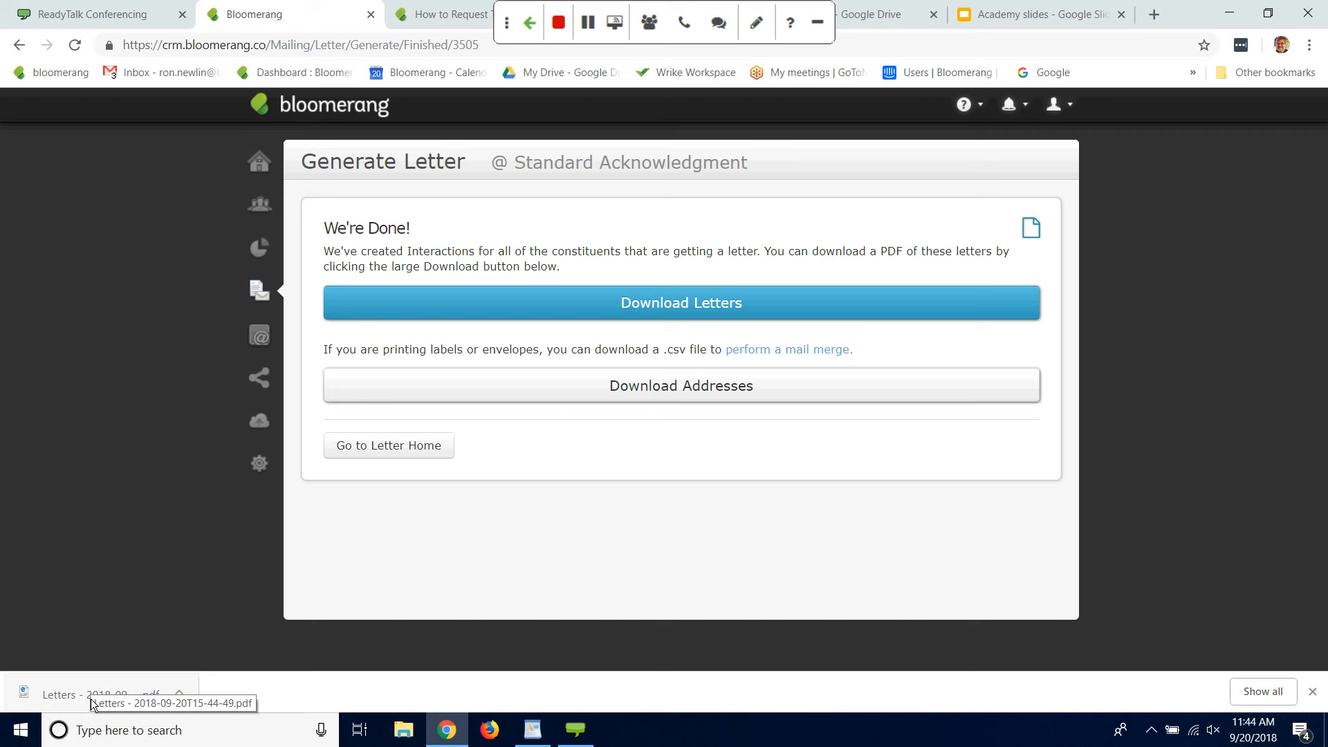
left_click(707, 389)
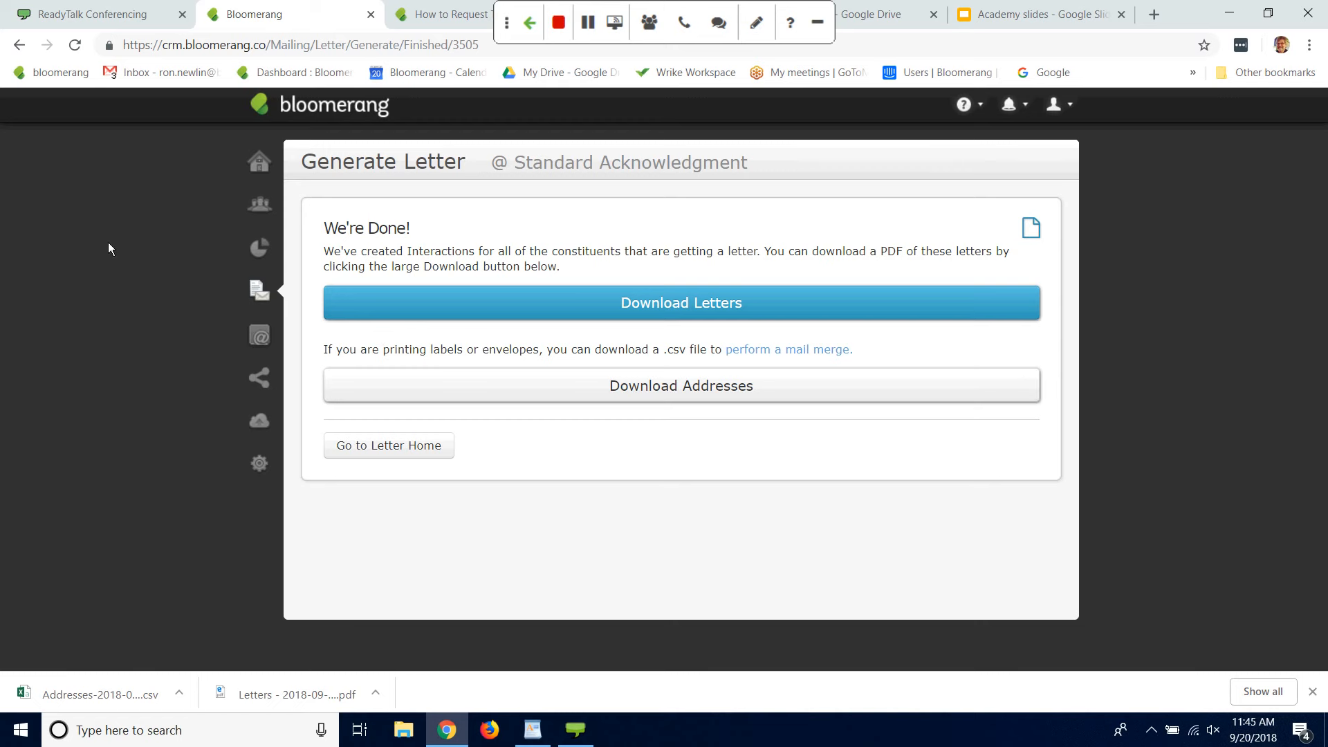
Step: Close the finished letter page and reopen the Bloomerang dashboard in the Moolah partner page's browser tab
left_click(372, 15)
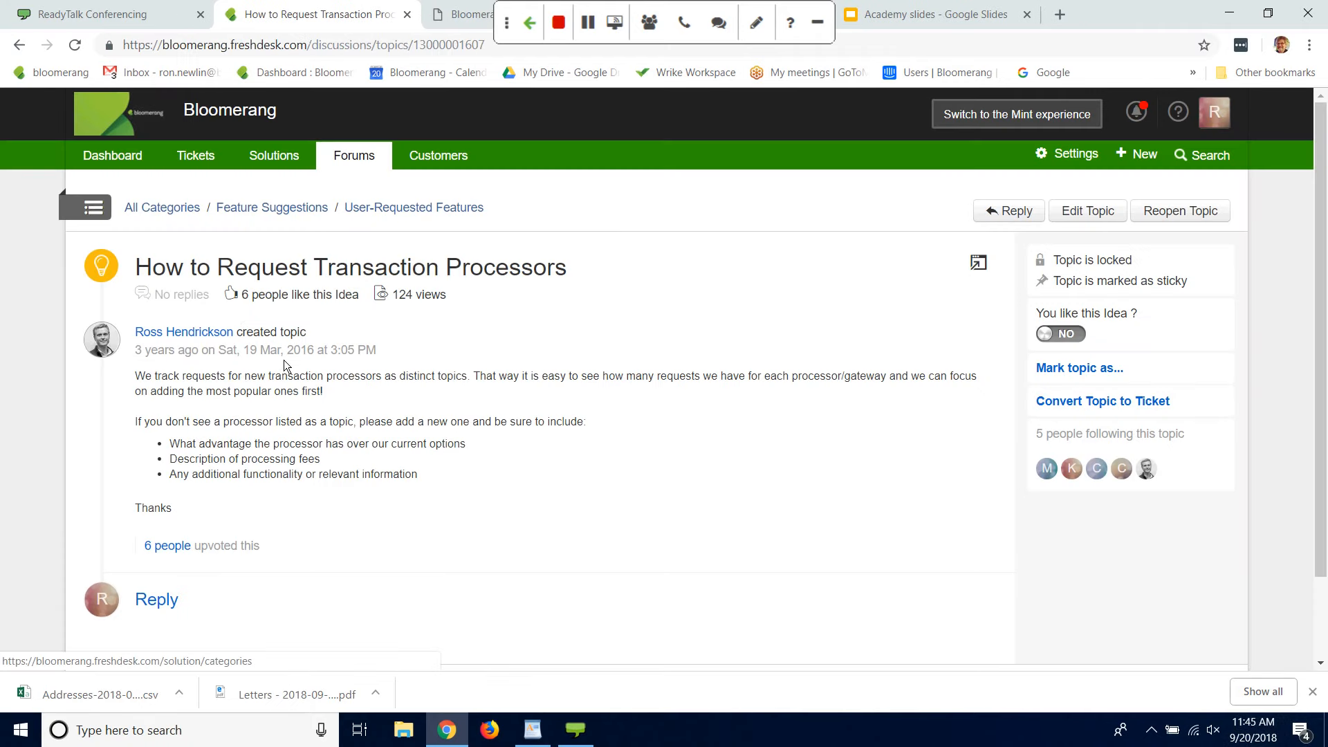
left_click(545, 18)
left_click(451, 22)
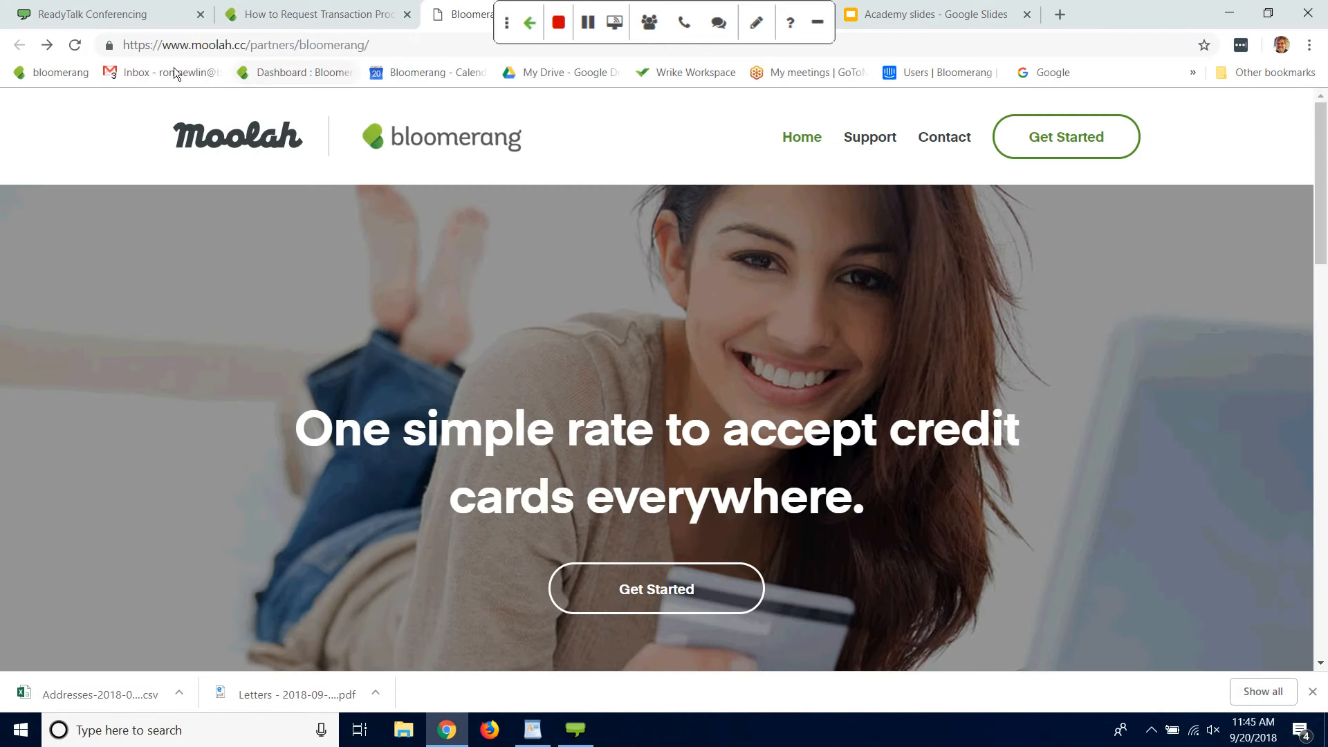
left_click(63, 77)
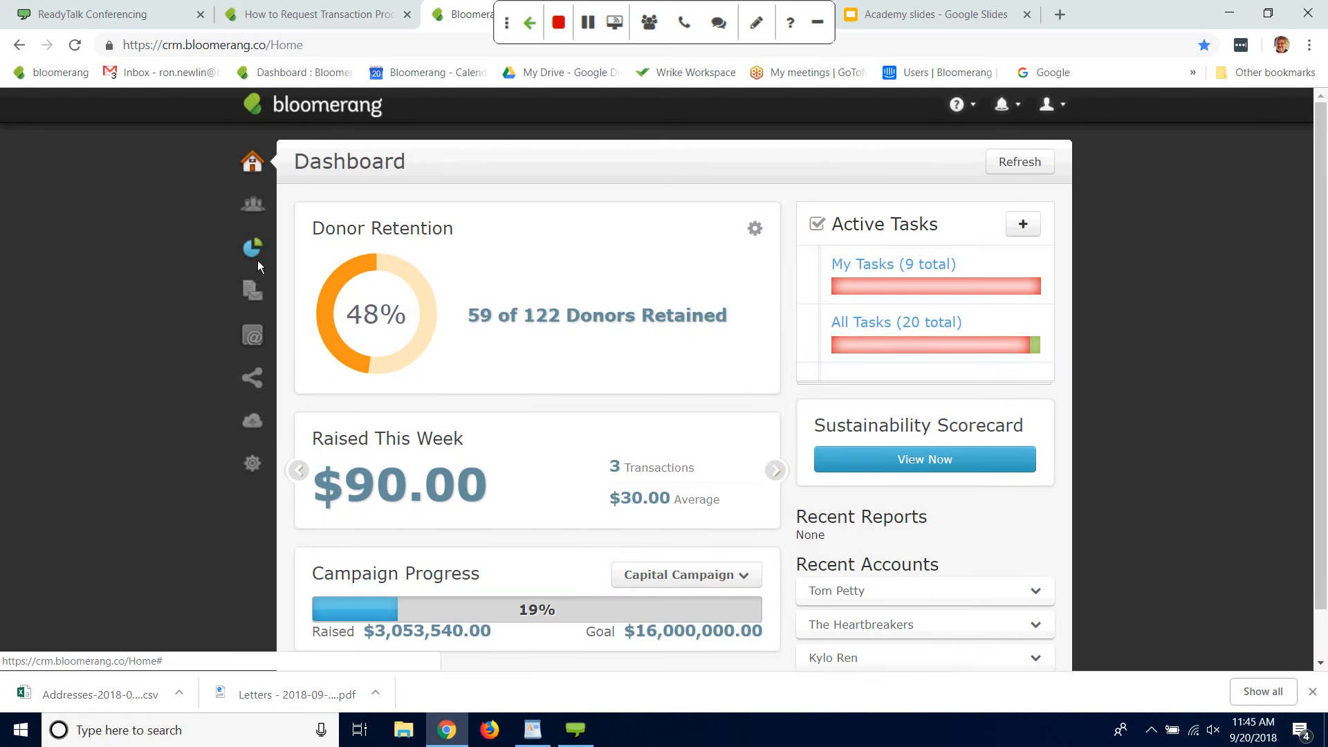
Step: Open the first recent individual constituent's account and review its recent timeline activity for the acknowledgement letter
left_click(253, 206)
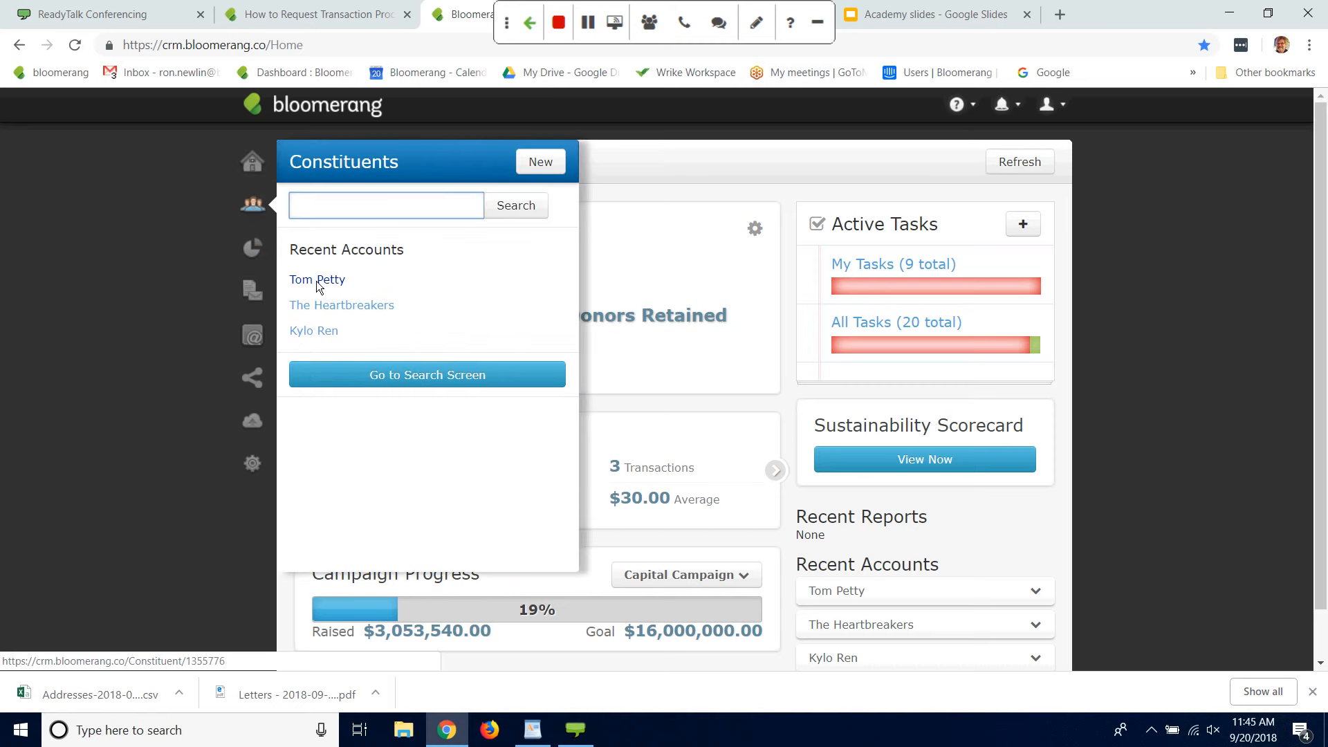
left_click(315, 280)
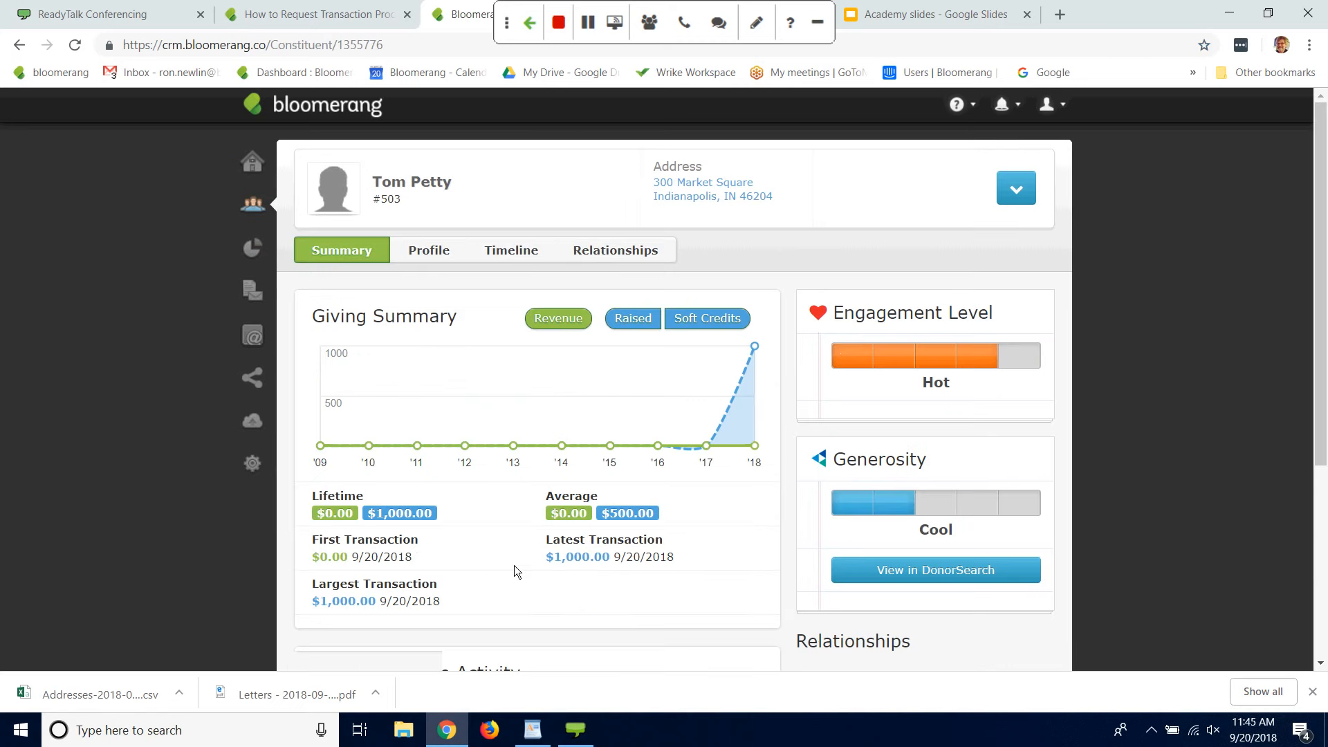
left_click_drag(1325, 218, 1323, 395)
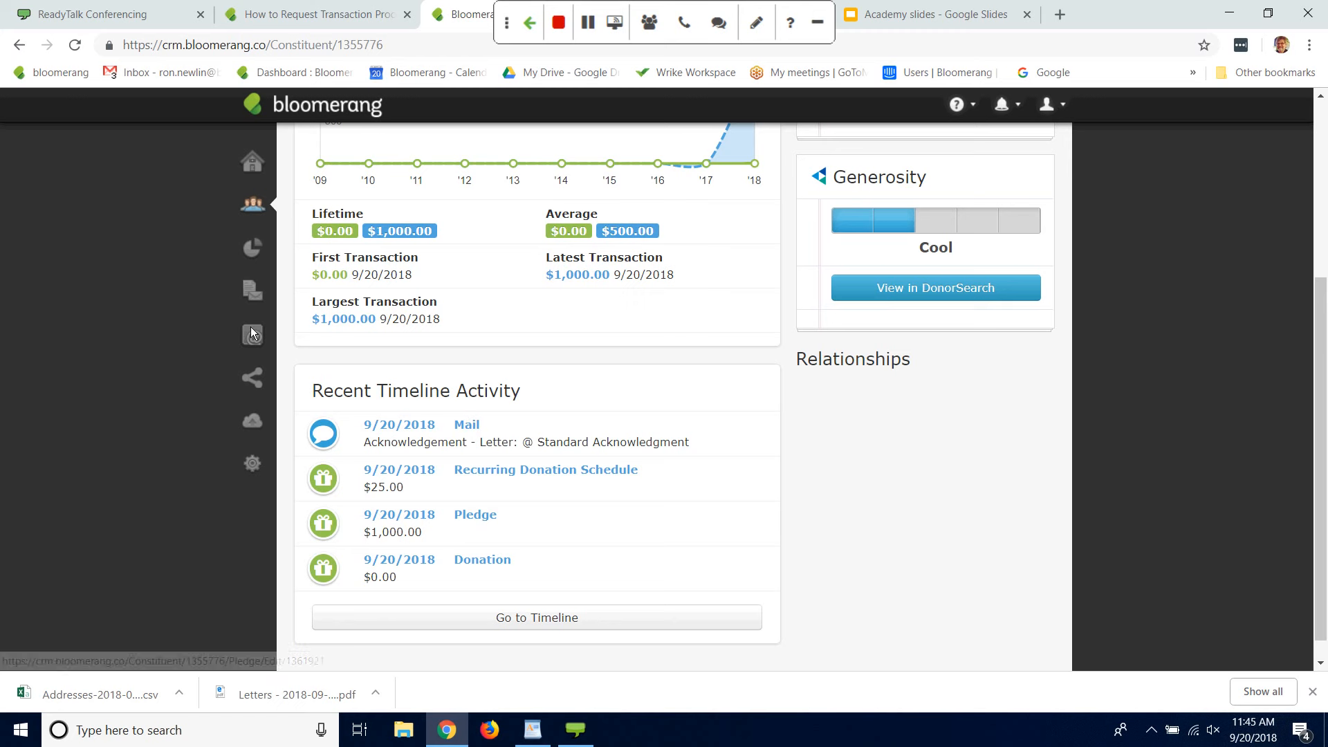
Step: Open The Heartbreakers' constituent account and check its recent timeline activity for the acknowledgement letter
left_click(253, 207)
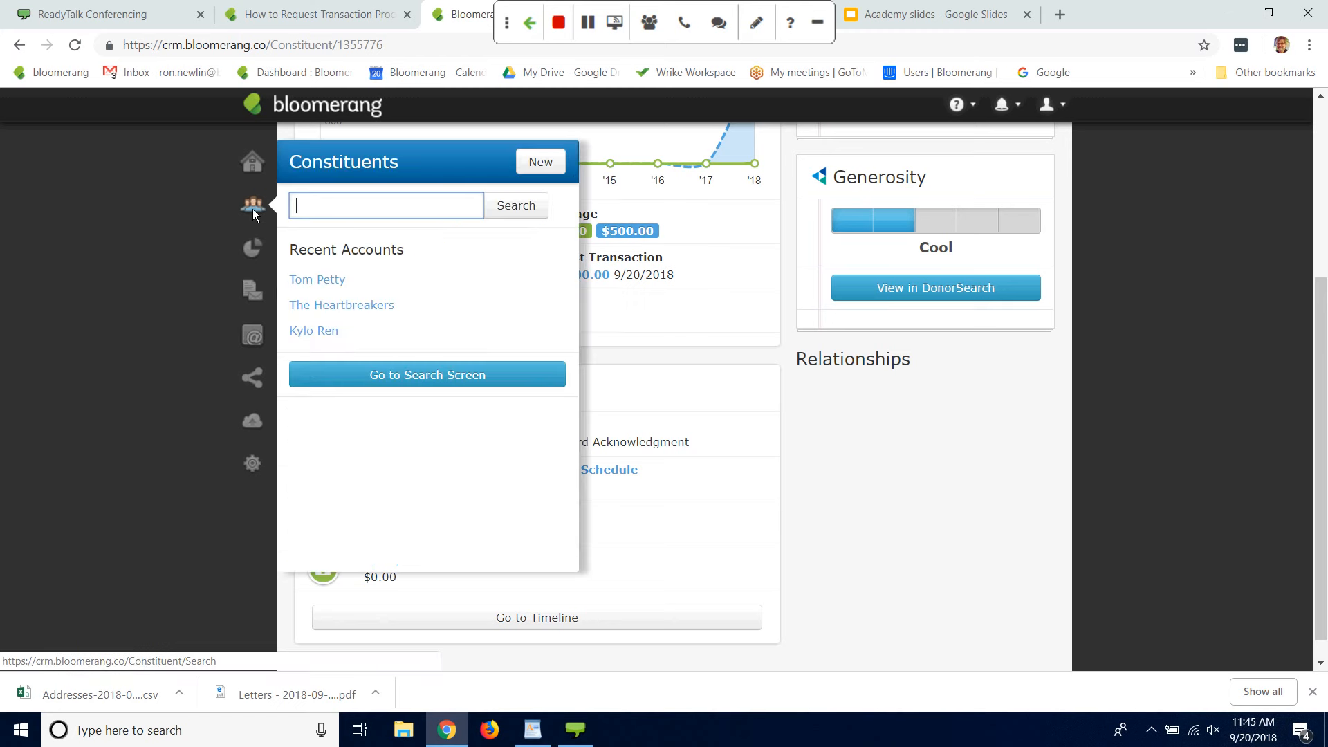
left_click(331, 309)
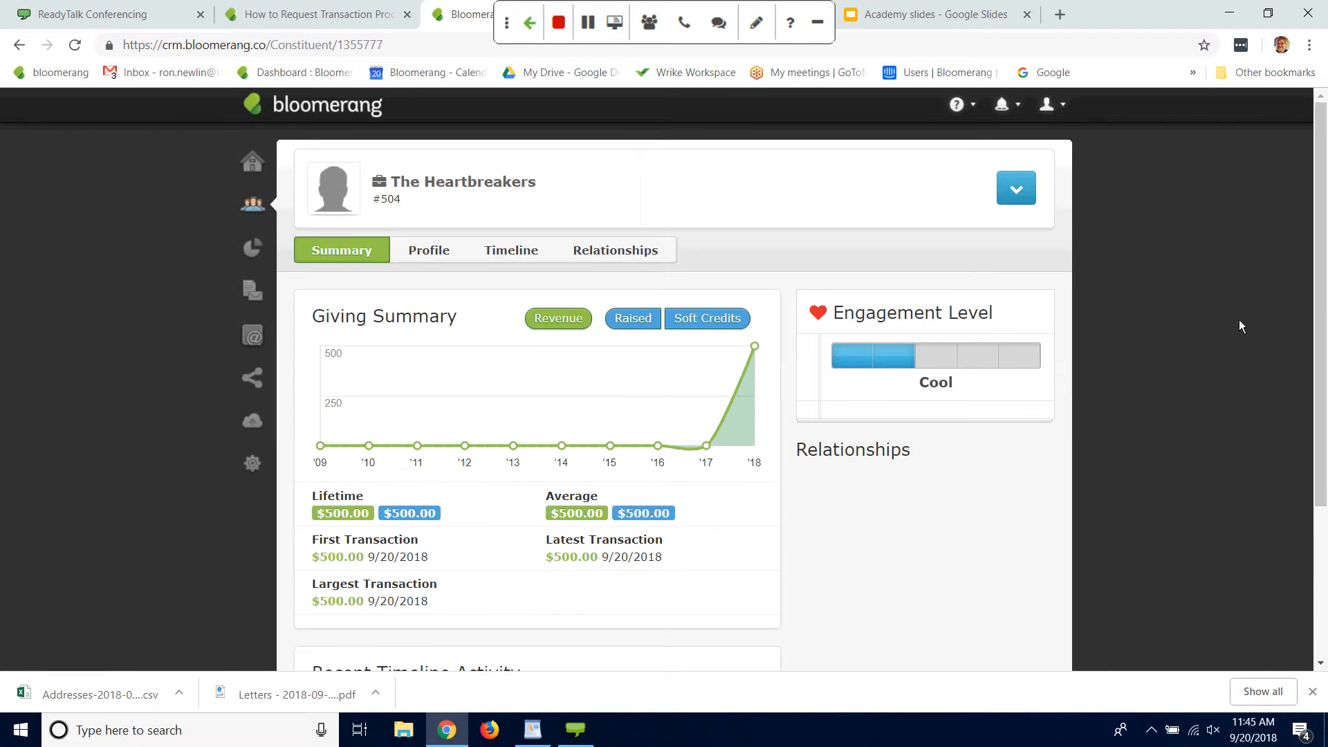
scroll(1296, 459, "down", 3)
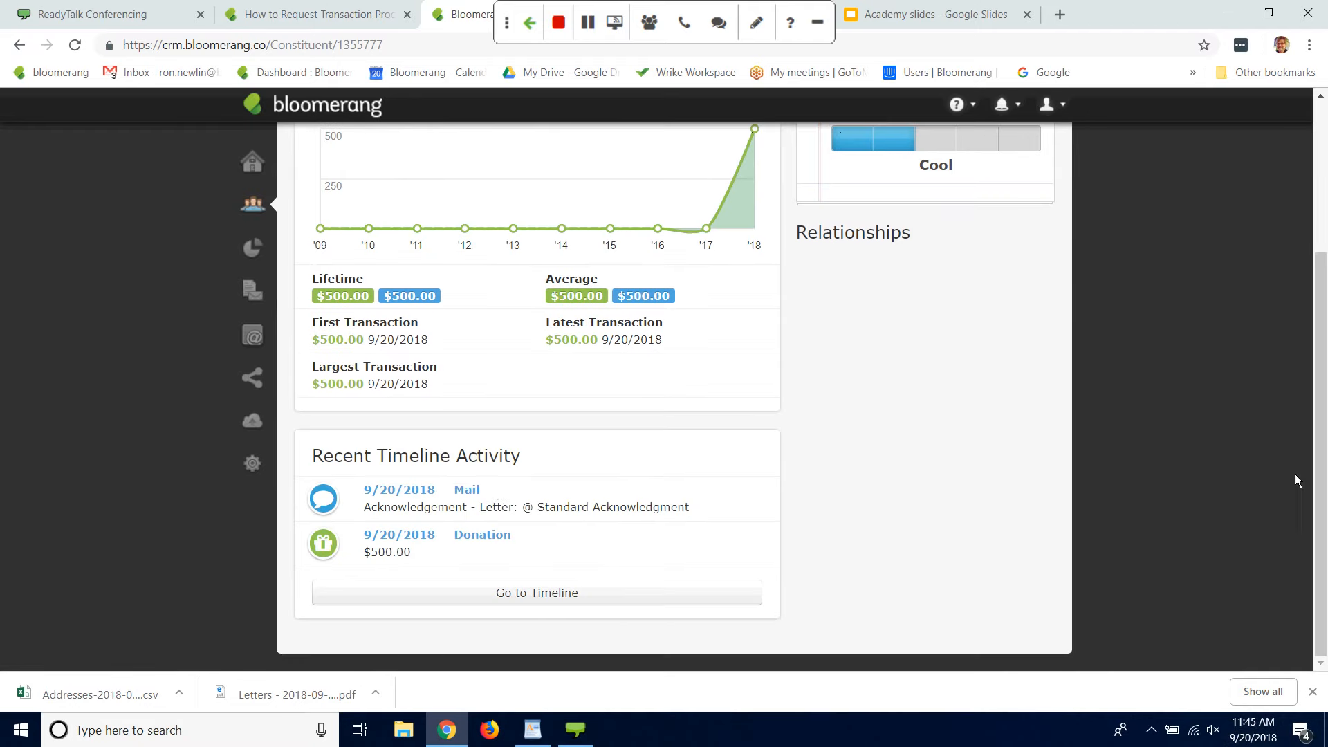
Step: Open The Heartbreakers' donation from the timeline and view the Standard Acknowledgment letter interaction linked to it
left_click(497, 534)
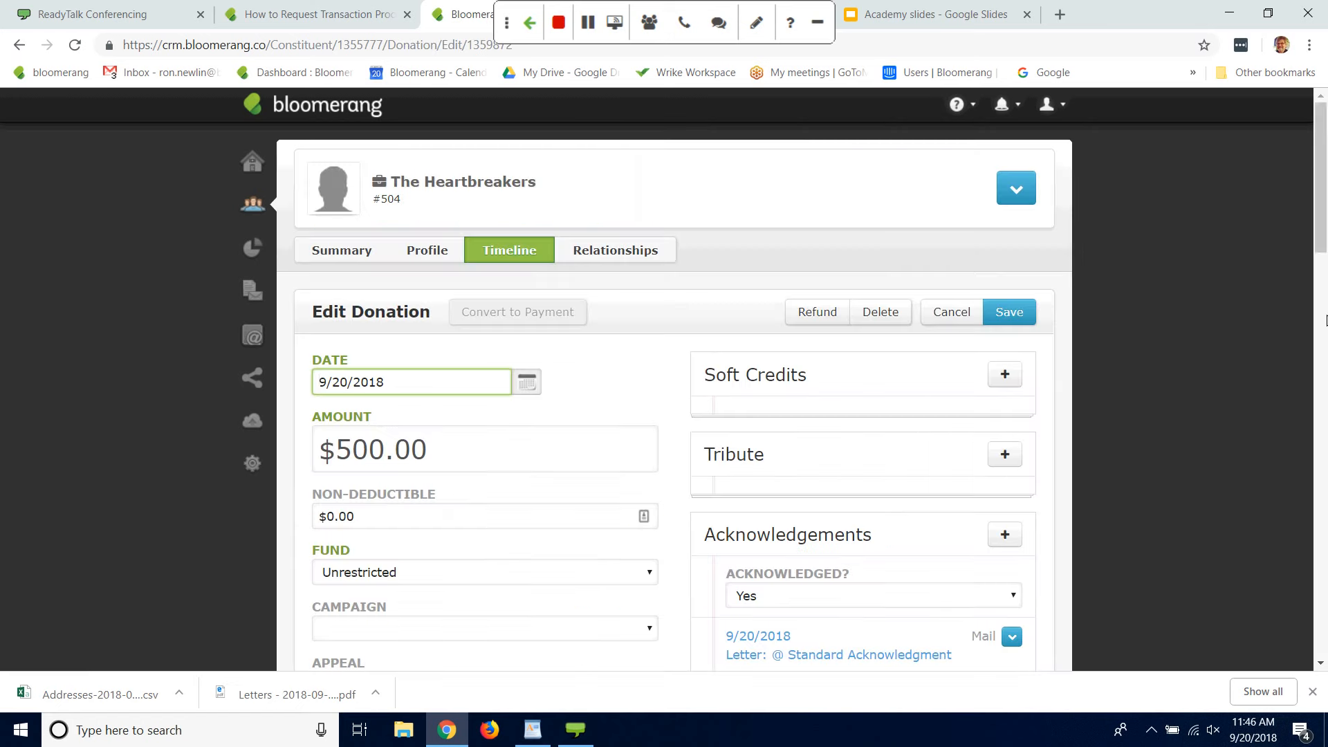
right_click(1326, 268)
left_click(1189, 197)
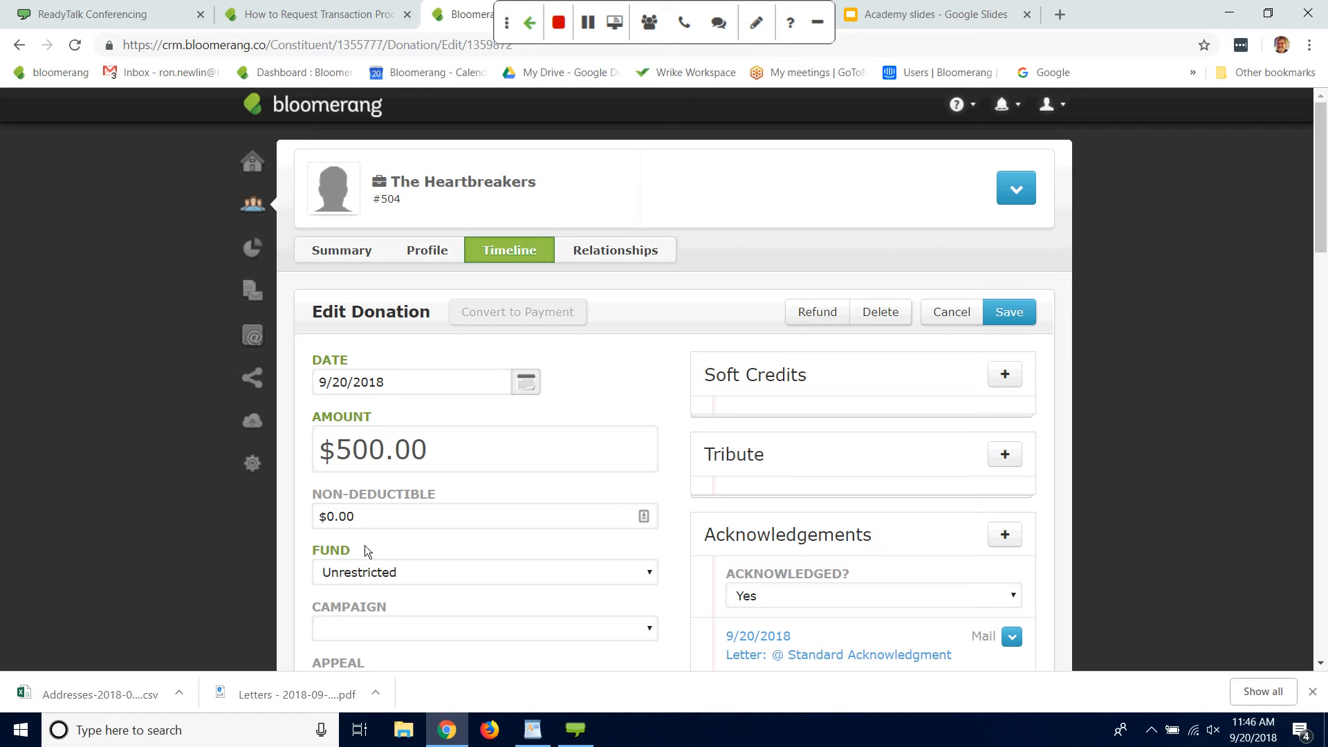
left_click(817, 654)
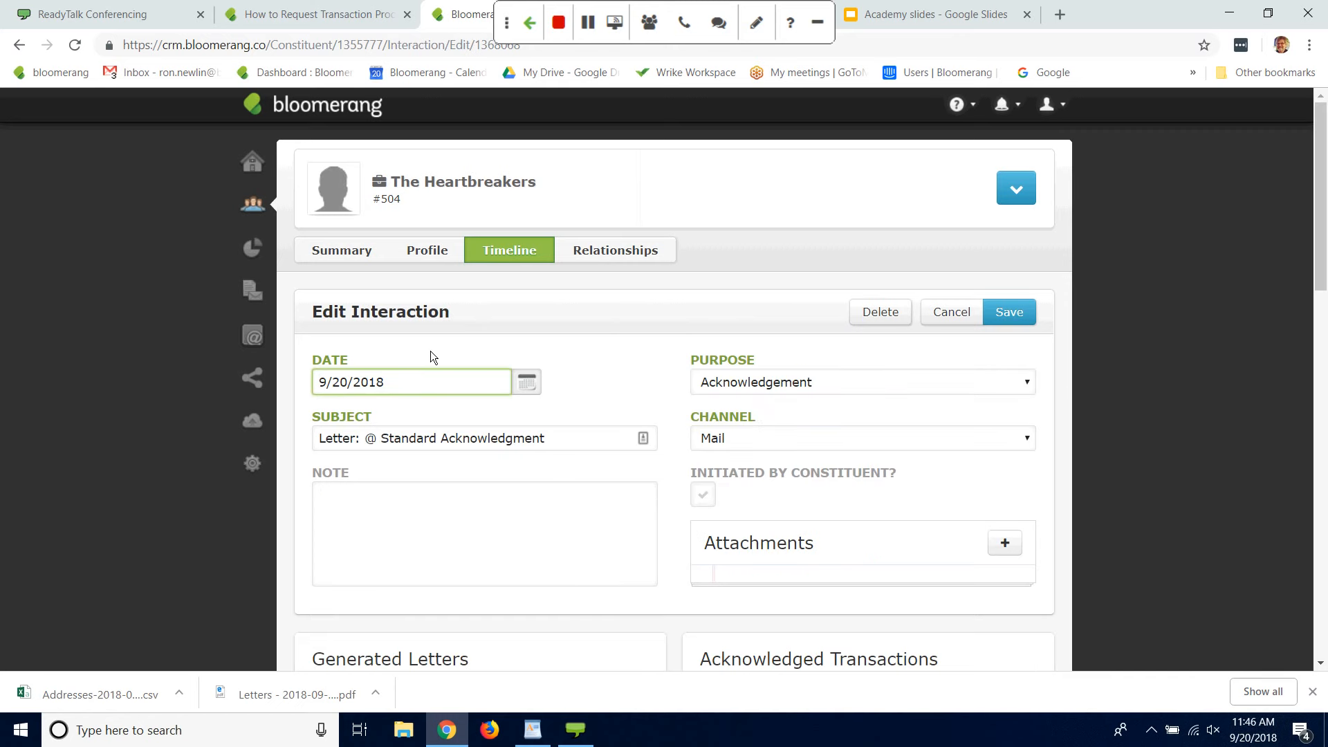
Step: Open the @ Standard Acknowledgment letter template and delete the organization name and address block above the recipient fields
left_click(247, 288)
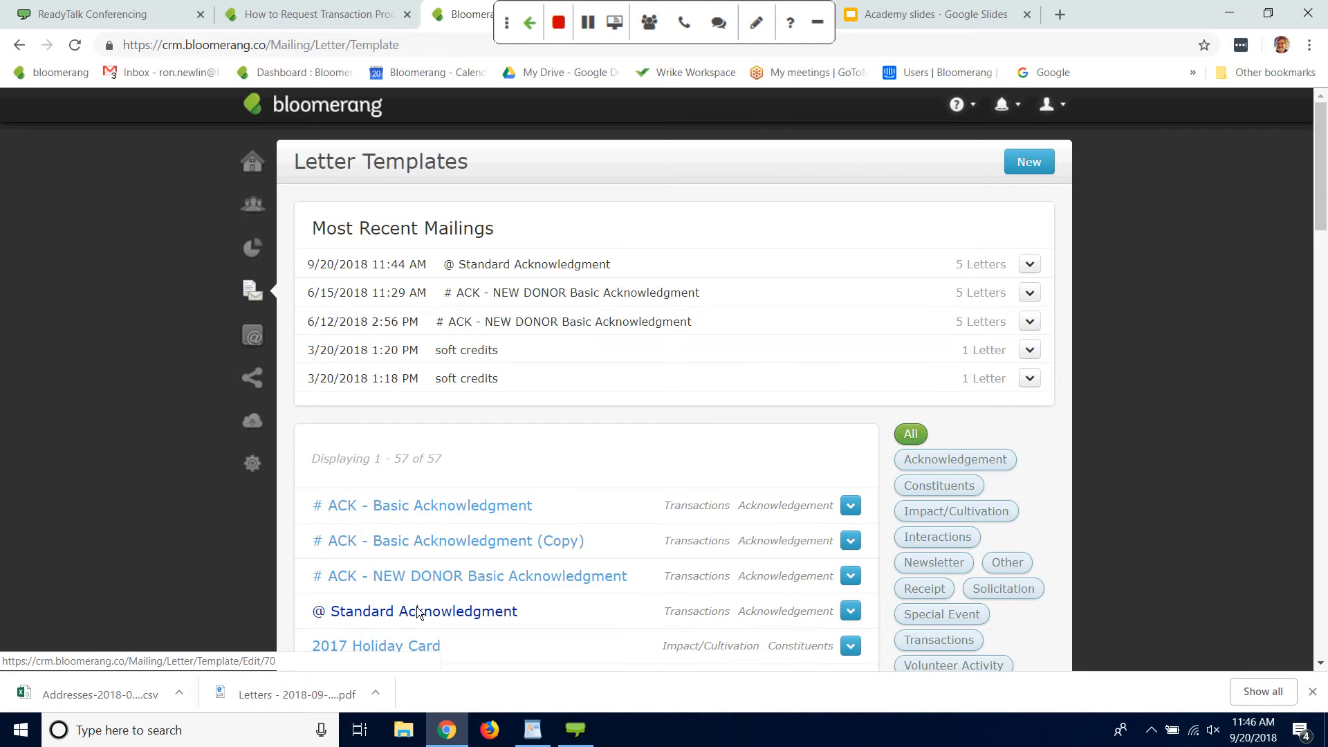
left_click(417, 611)
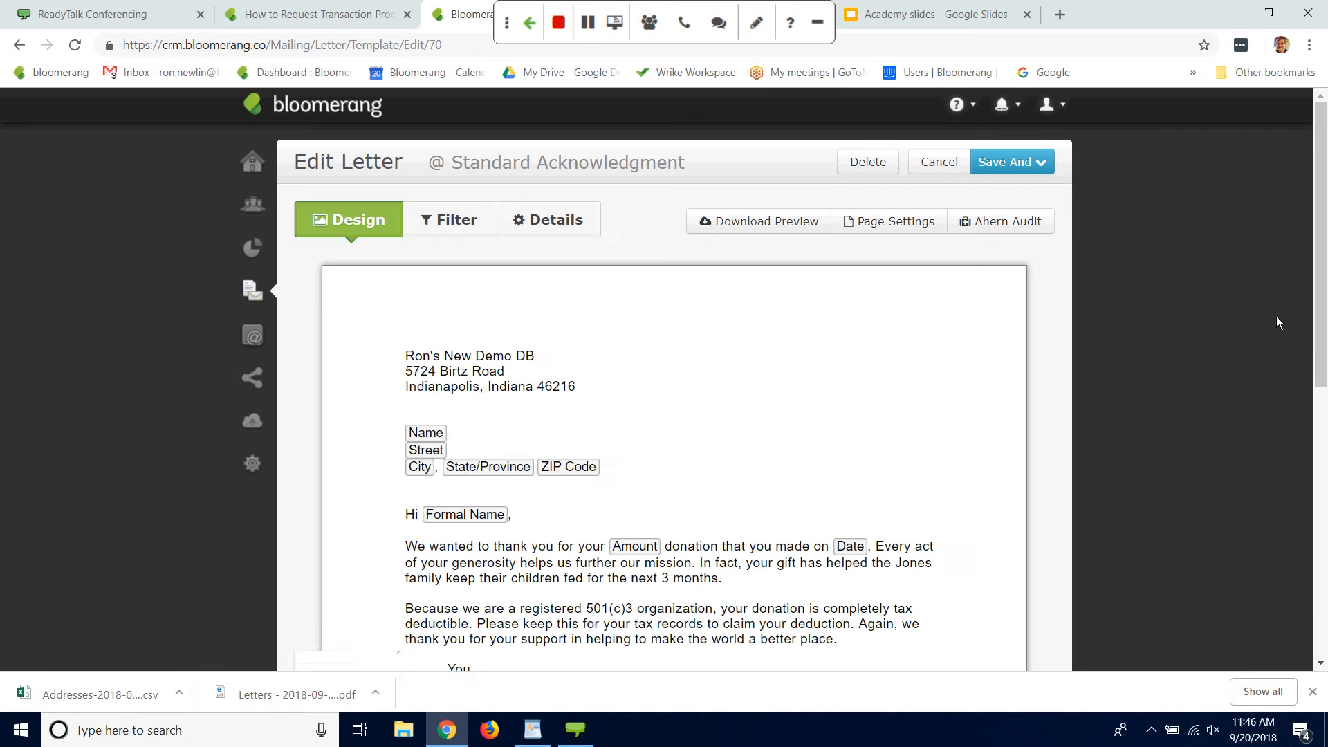
mouse_move(1316, 299)
left_mouse_down()
mouse_move(1309, 359)
mouse_move(1309, 297)
left_mouse_up()
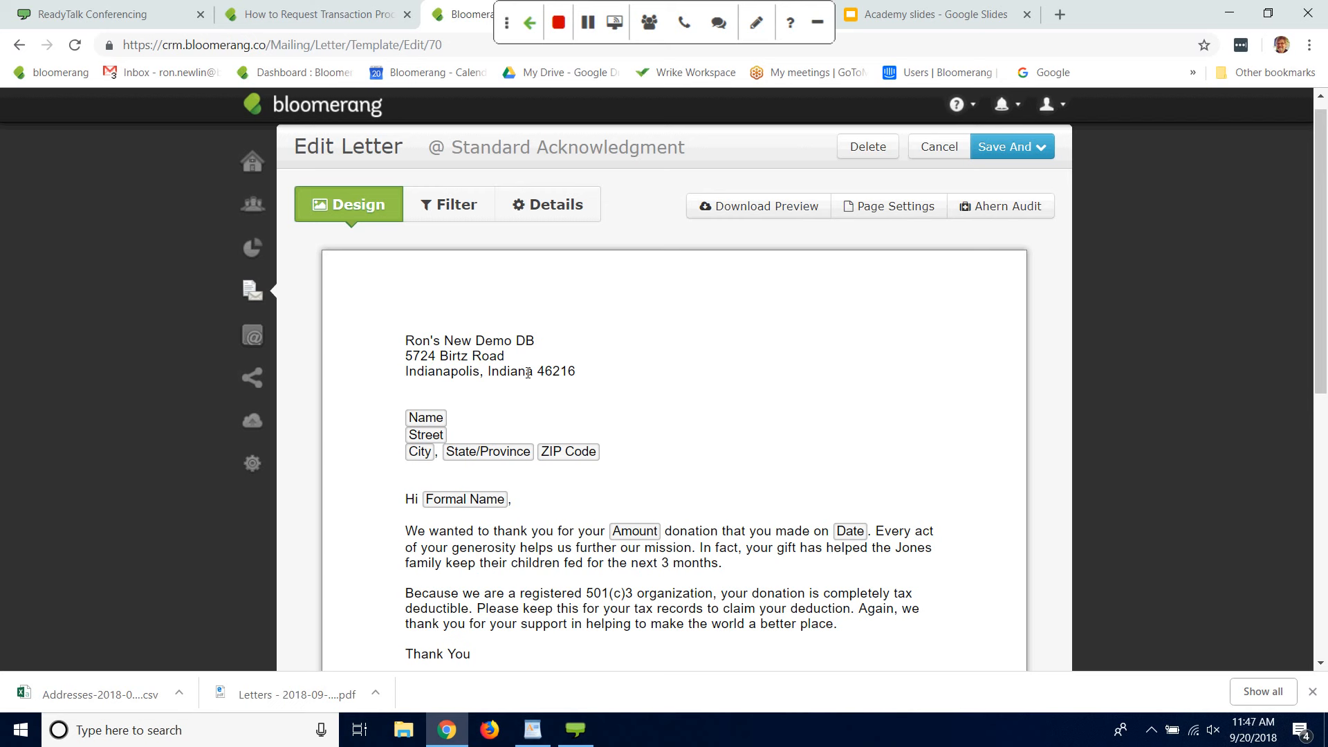
left_click_drag(405, 340, 596, 348)
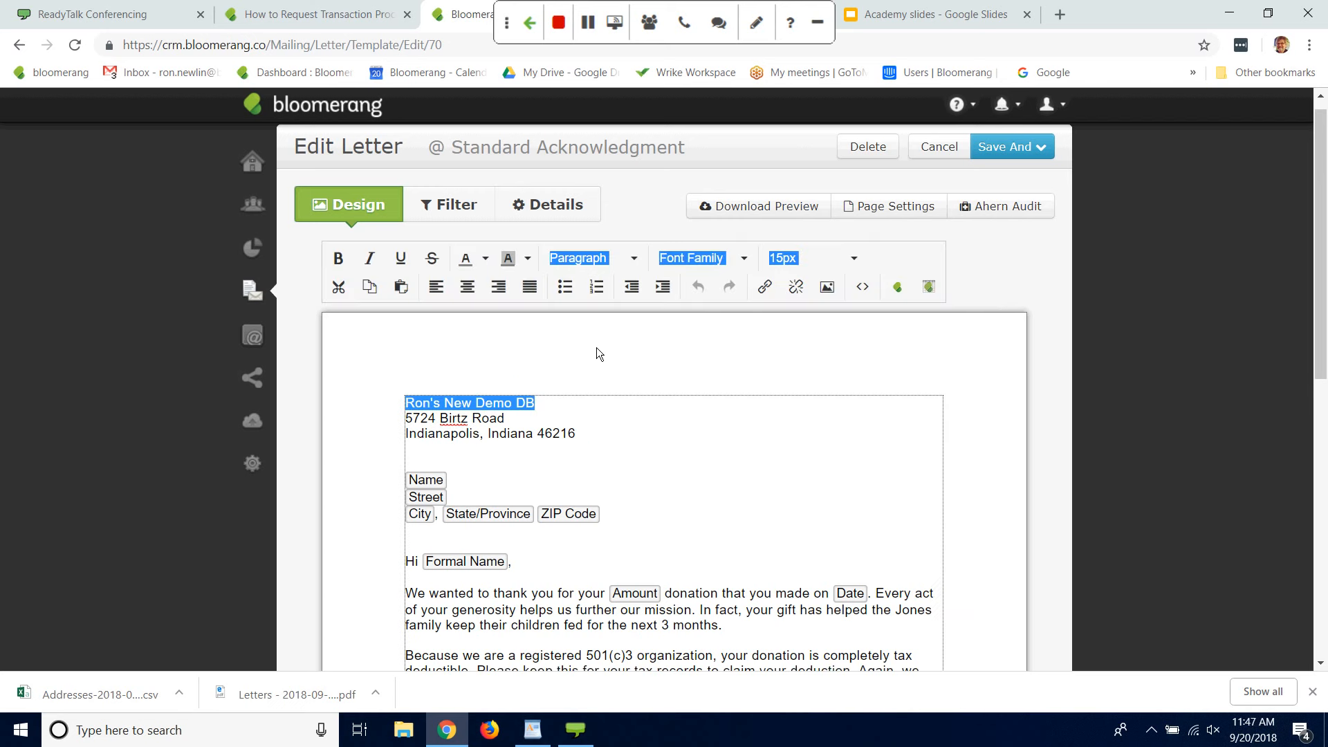
left_click(639, 449)
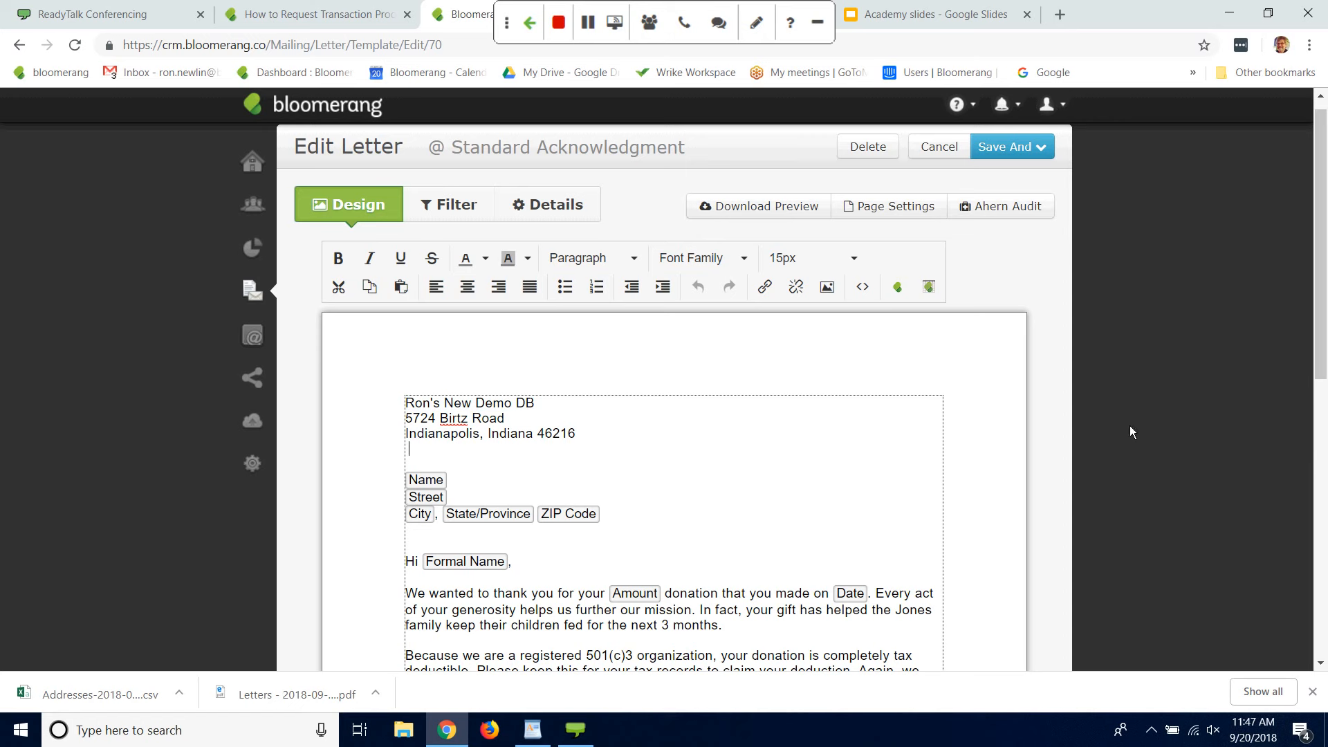
left_click(564, 420)
left_click_drag(406, 403, 587, 437)
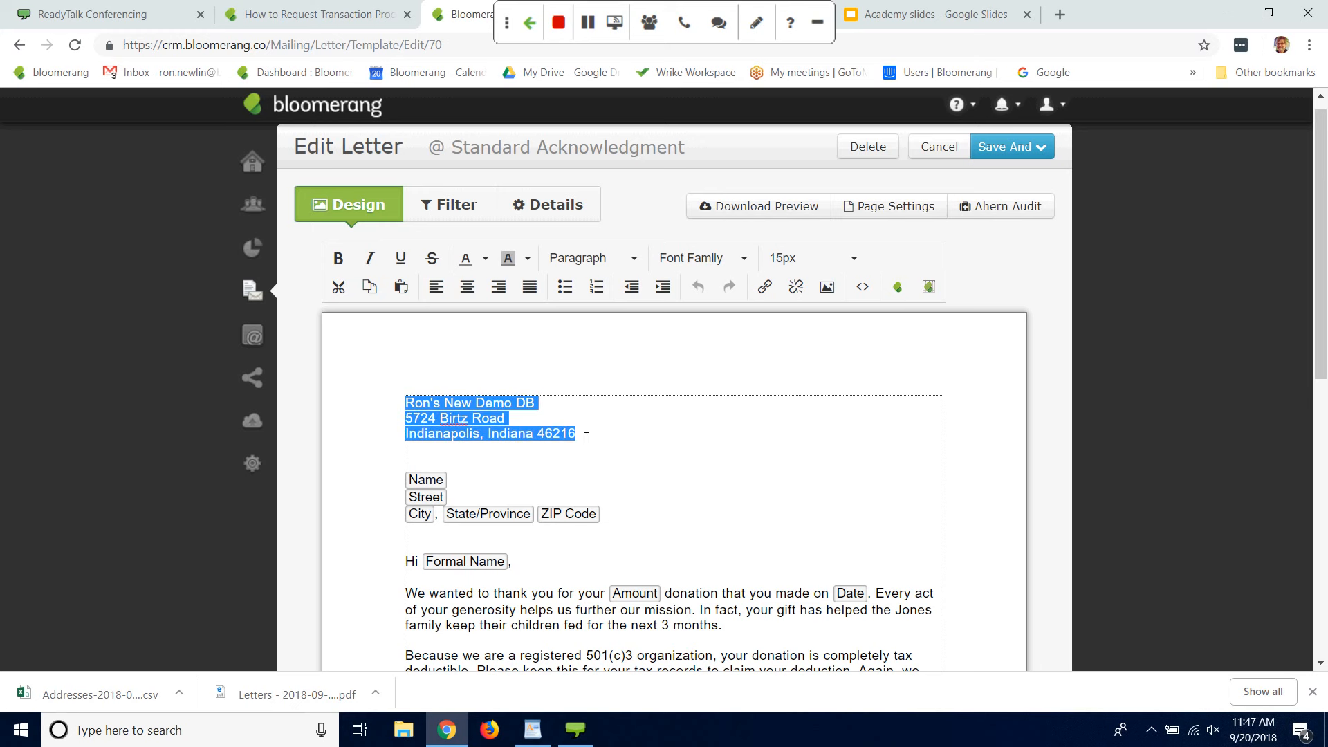
key("Delete")
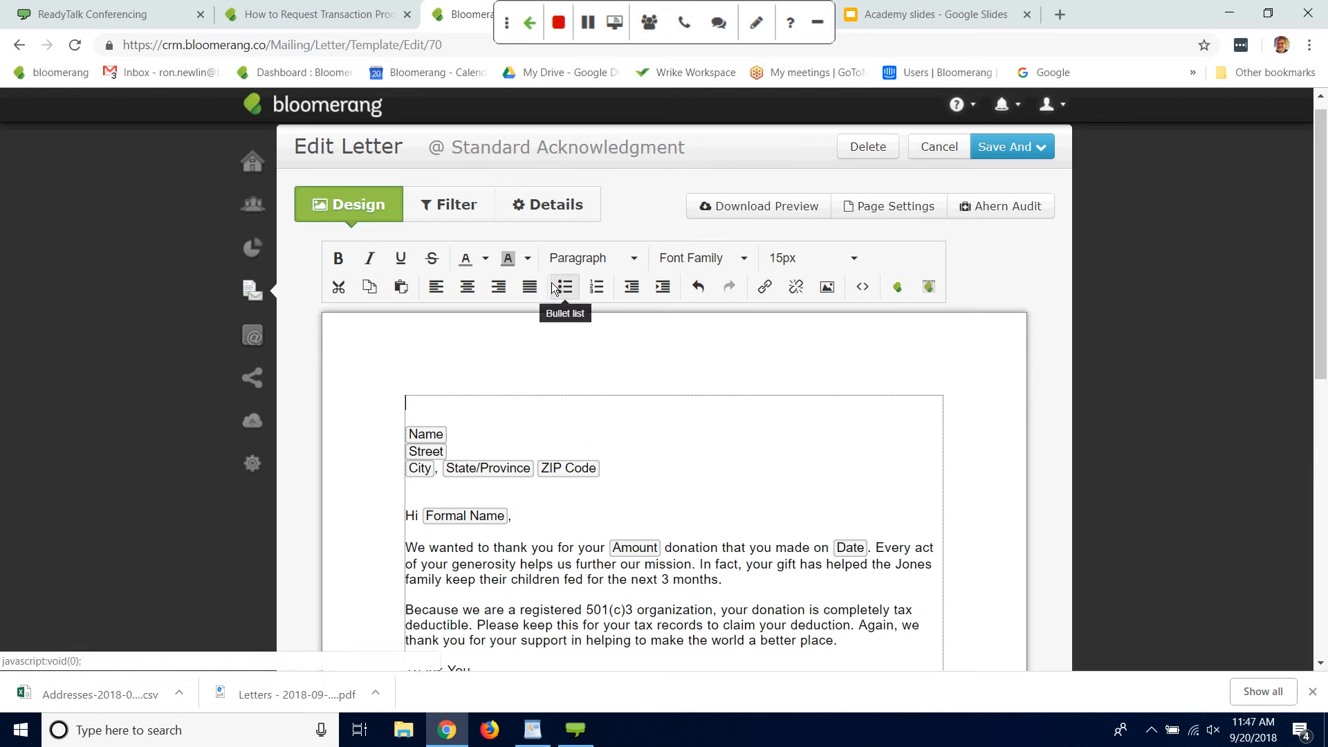
Step: Set the letter's top page margin to 2 inches
left_click(901, 205)
key("Tab")
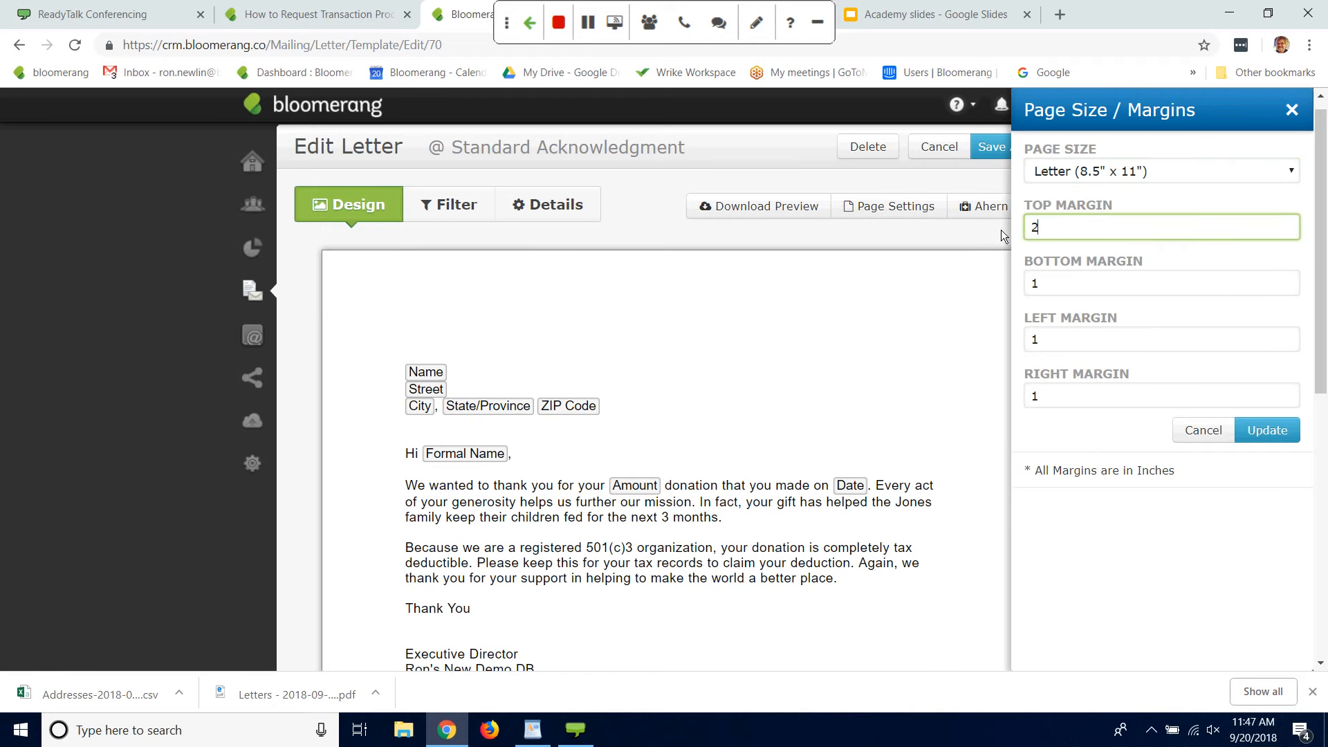
left_click(1268, 430)
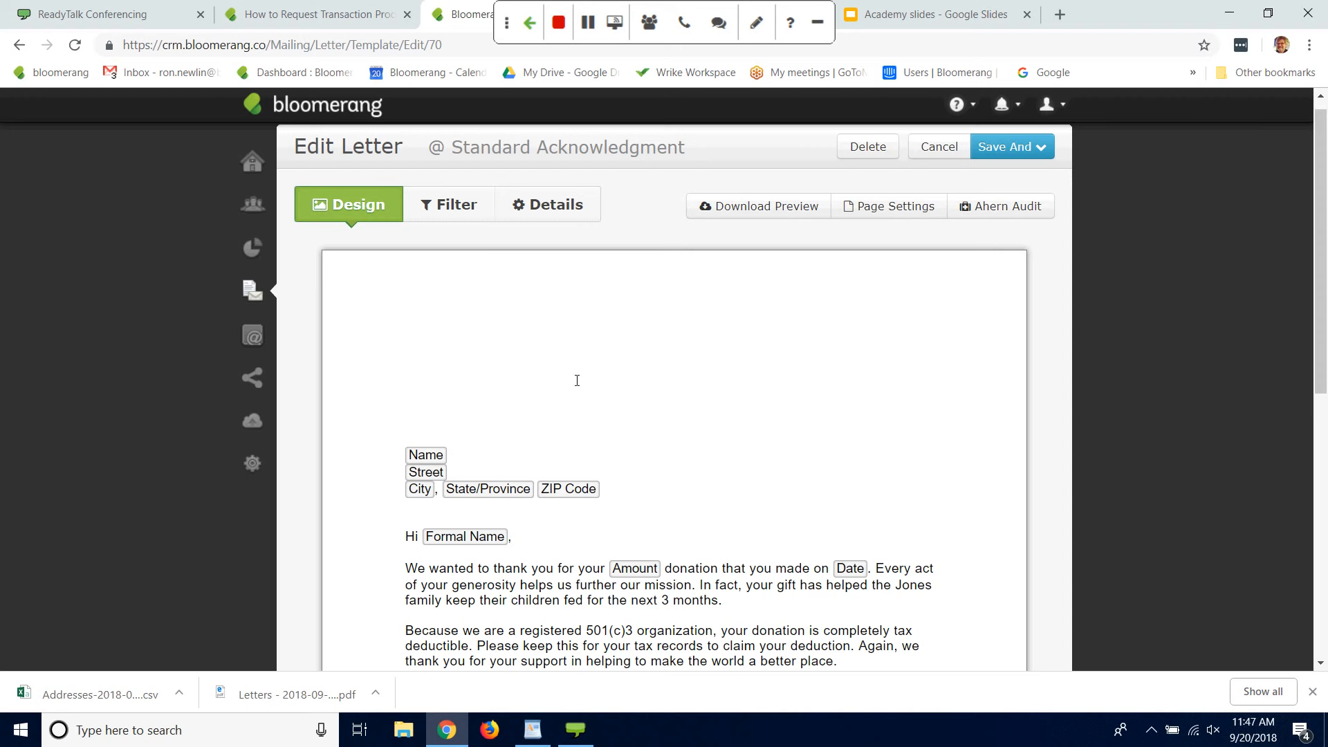
Step: Restore the letter's top page margin to 1 inch
left_click(891, 205)
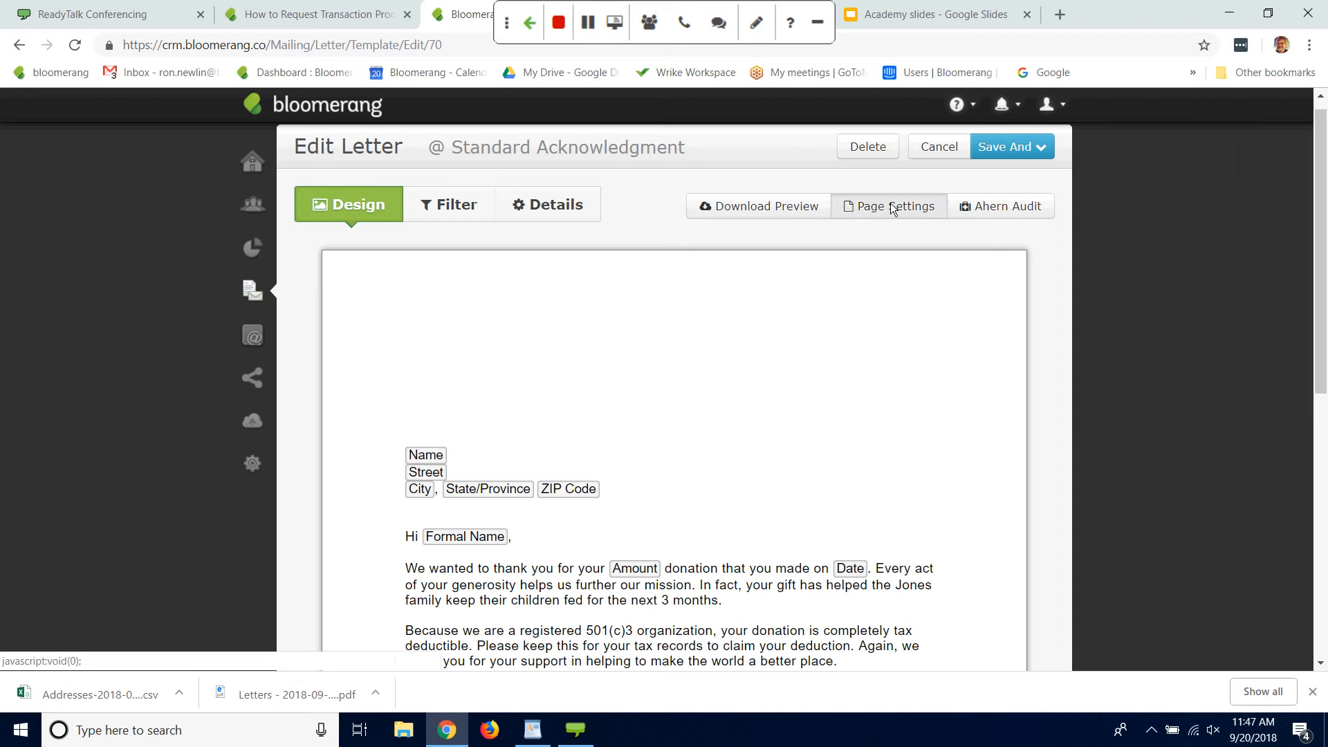
left_click_drag(1066, 224, 1034, 225)
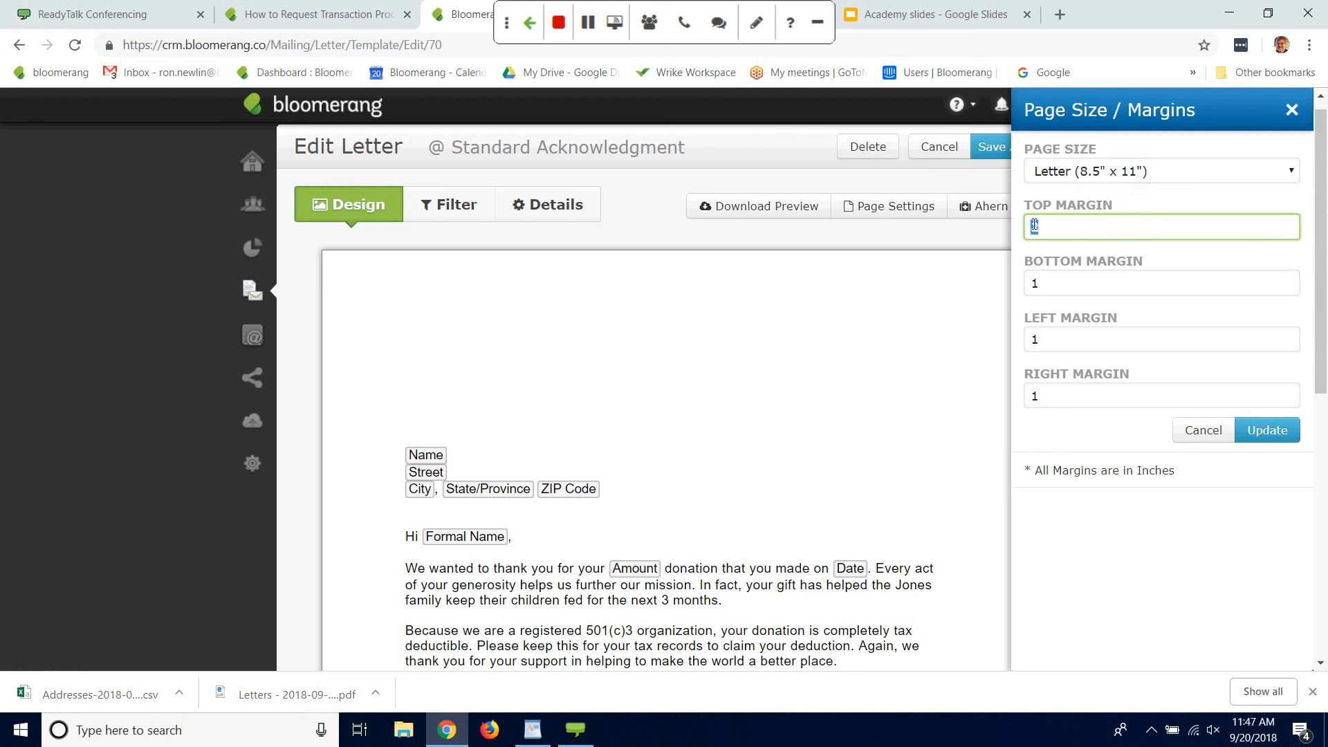
type("1")
left_click(1268, 430)
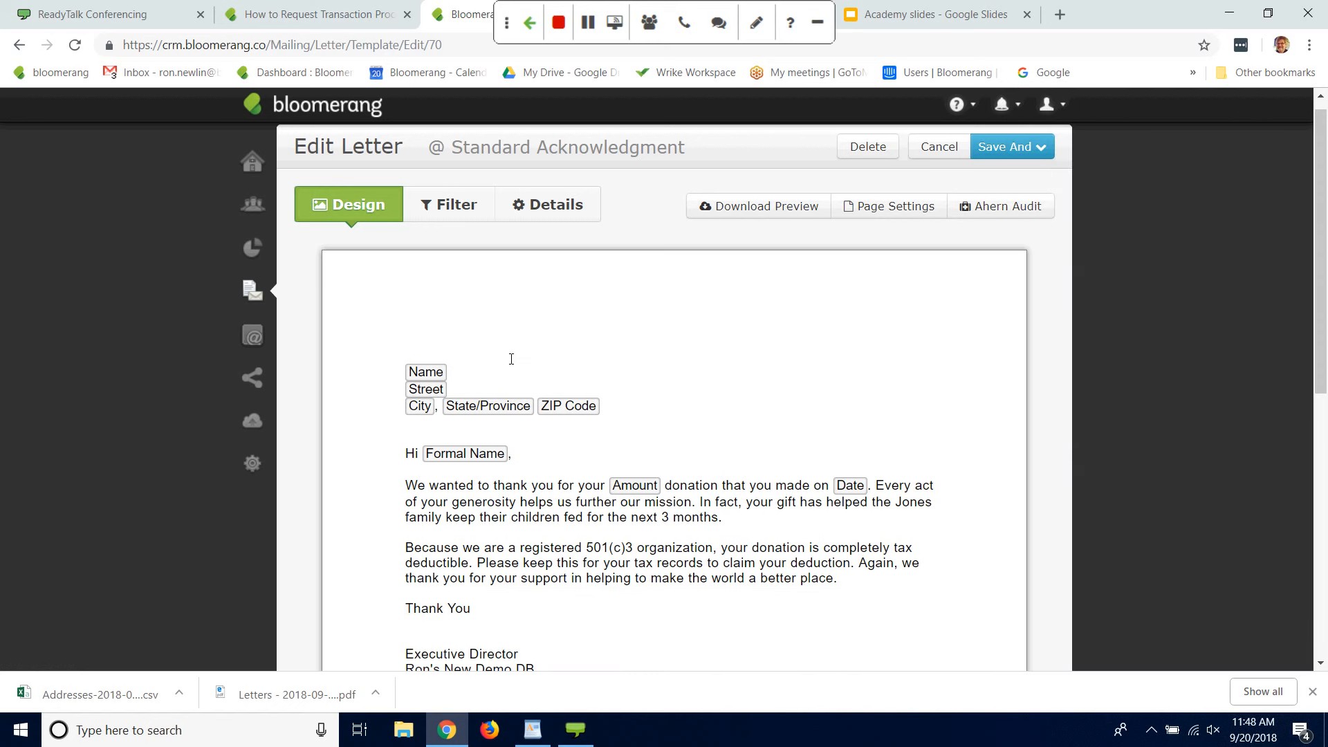
Step: Add three blank lines above the recipient's Name field and return the cursor to the first of them
left_click(511, 358)
key("Return")
key("Return")
key("Return")
key("Return")
key("Return")
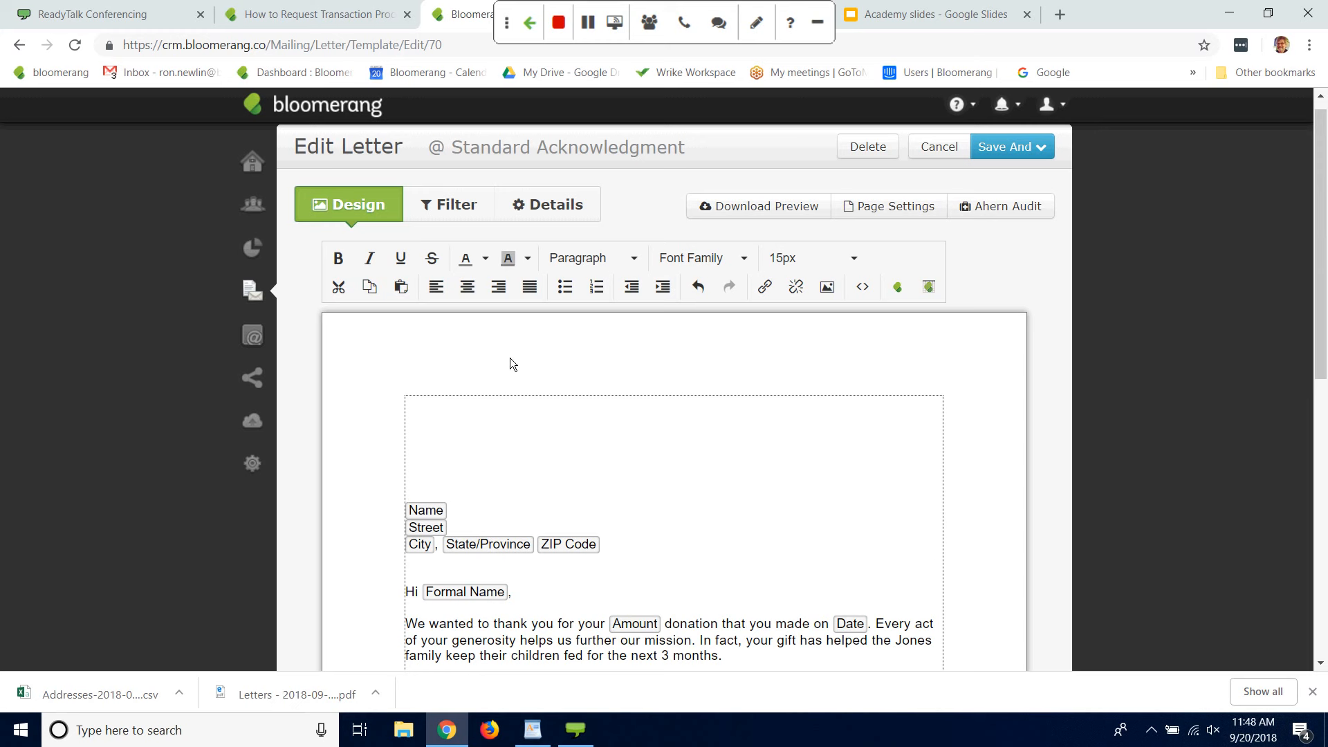
key("Up")
key("Up")
key("Up")
key("Up")
Step: Insert the Bloomerang Academy castle image from the image gallery at the top of the letter
left_click(828, 288)
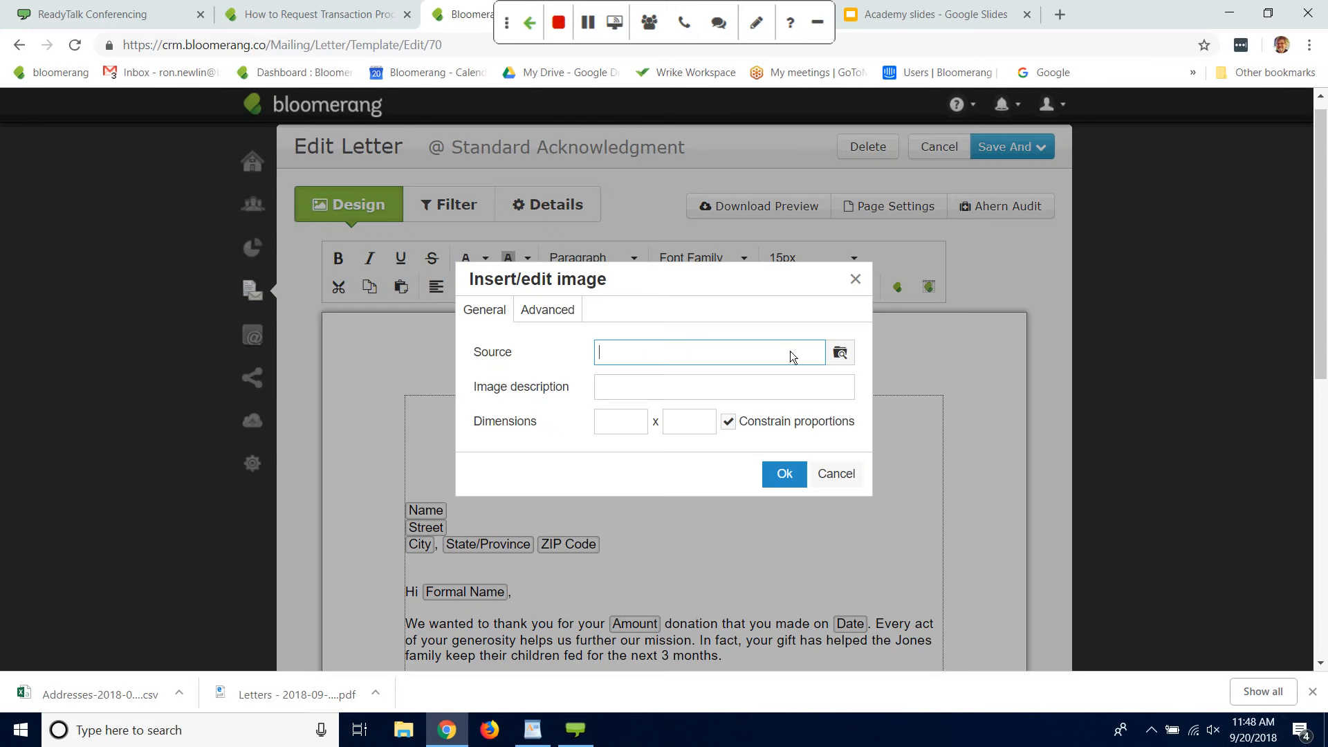
left_click(840, 355)
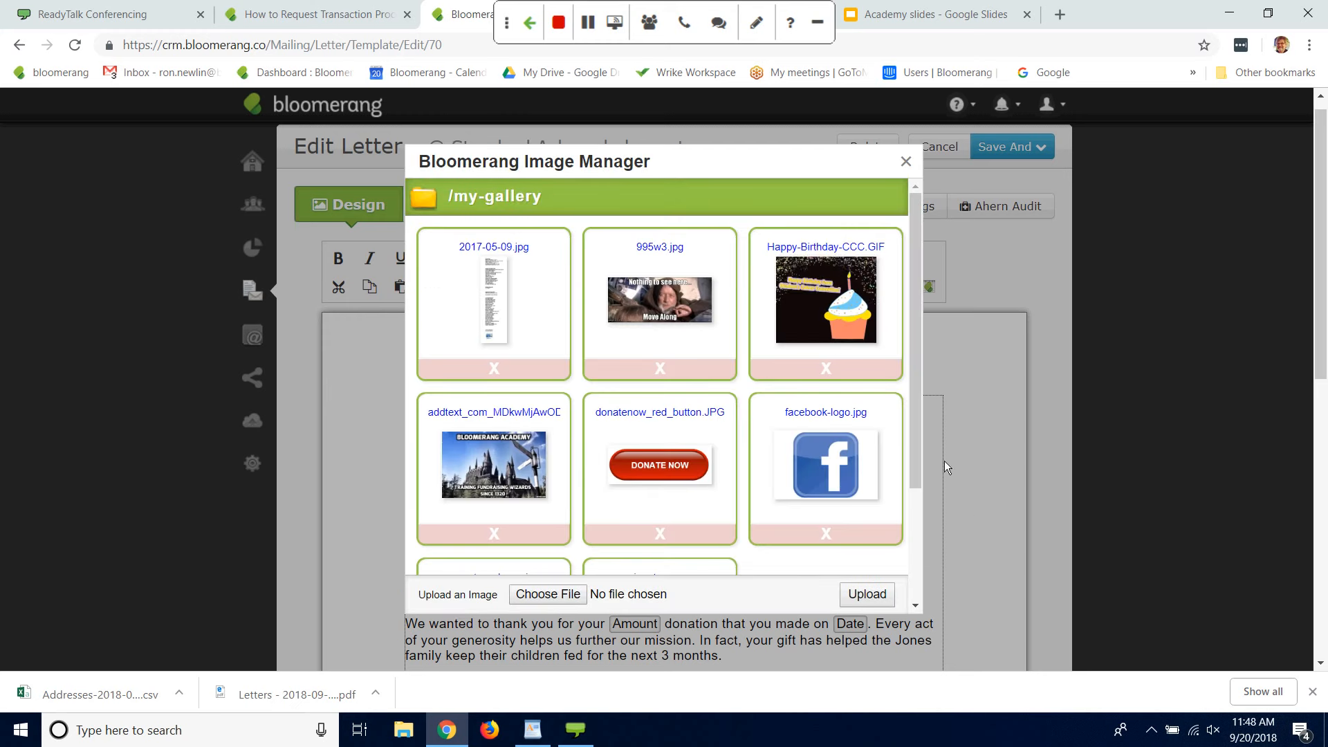
scroll(903, 505, "down", 1)
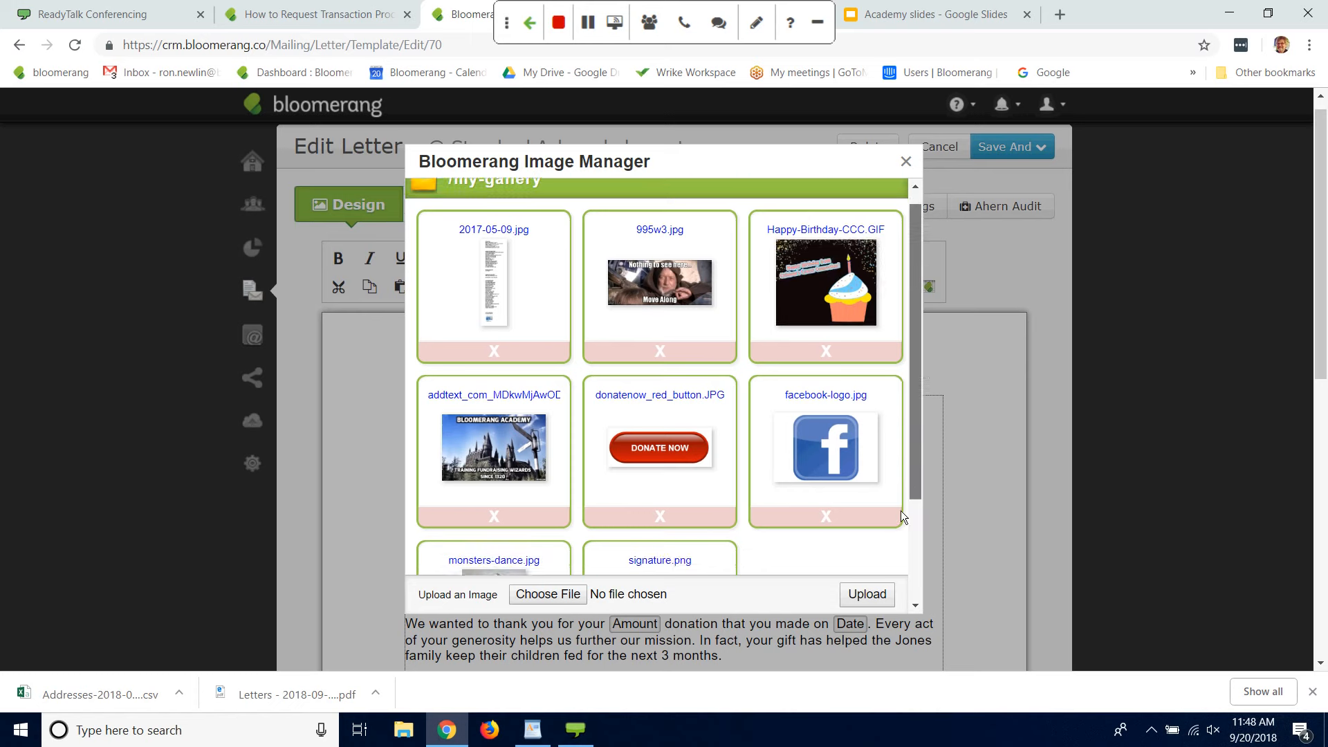
scroll(904, 559, "down", 2)
scroll(905, 513, "up", 3)
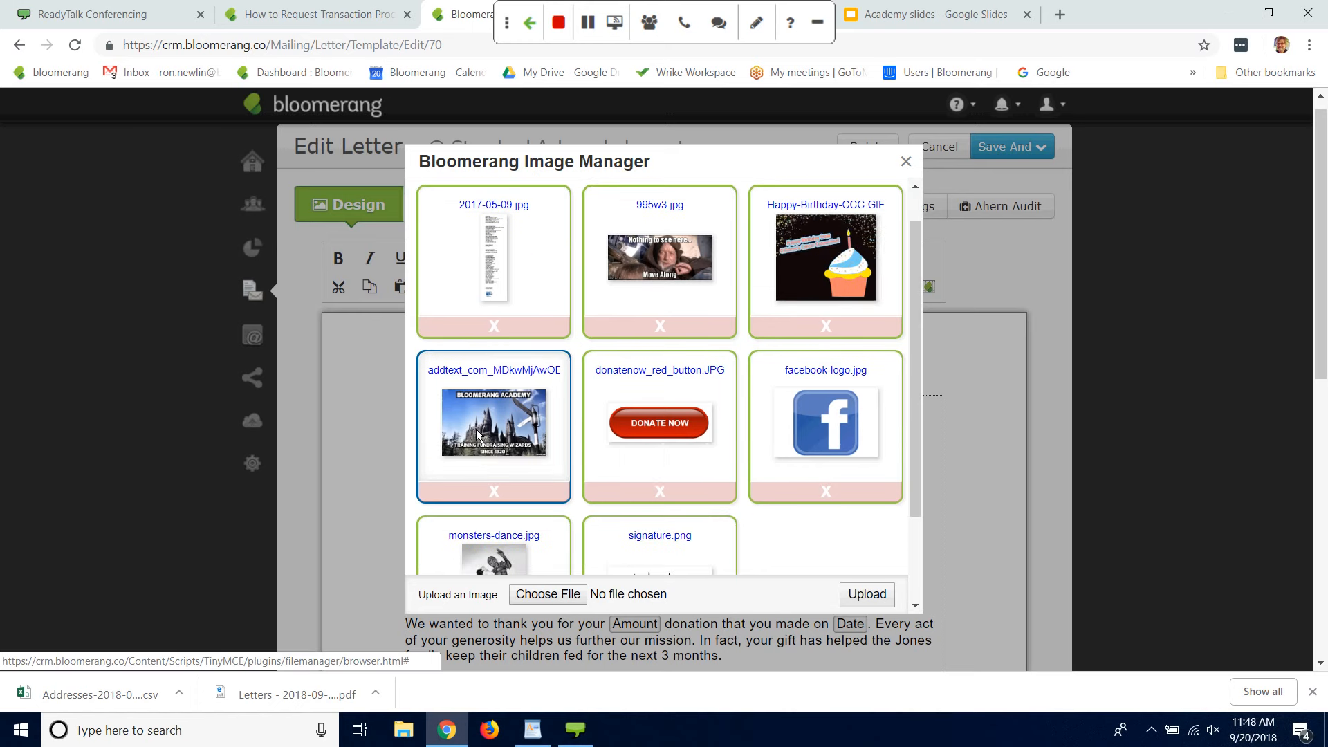
left_click(477, 435)
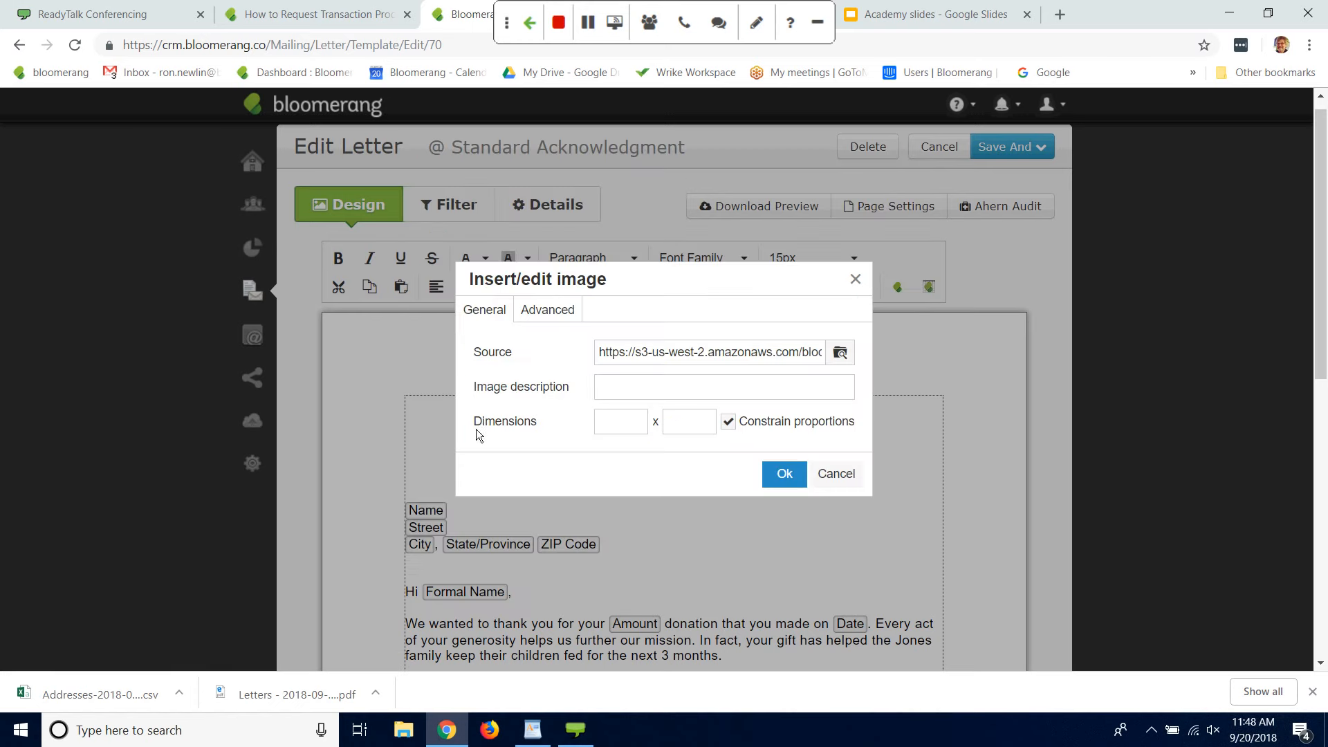
left_click(784, 475)
Step: Shrink the Bloomerang Academy image proportionally to about 40% of its inserted width and center it on the page
scroll(1322, 222, "down", 5)
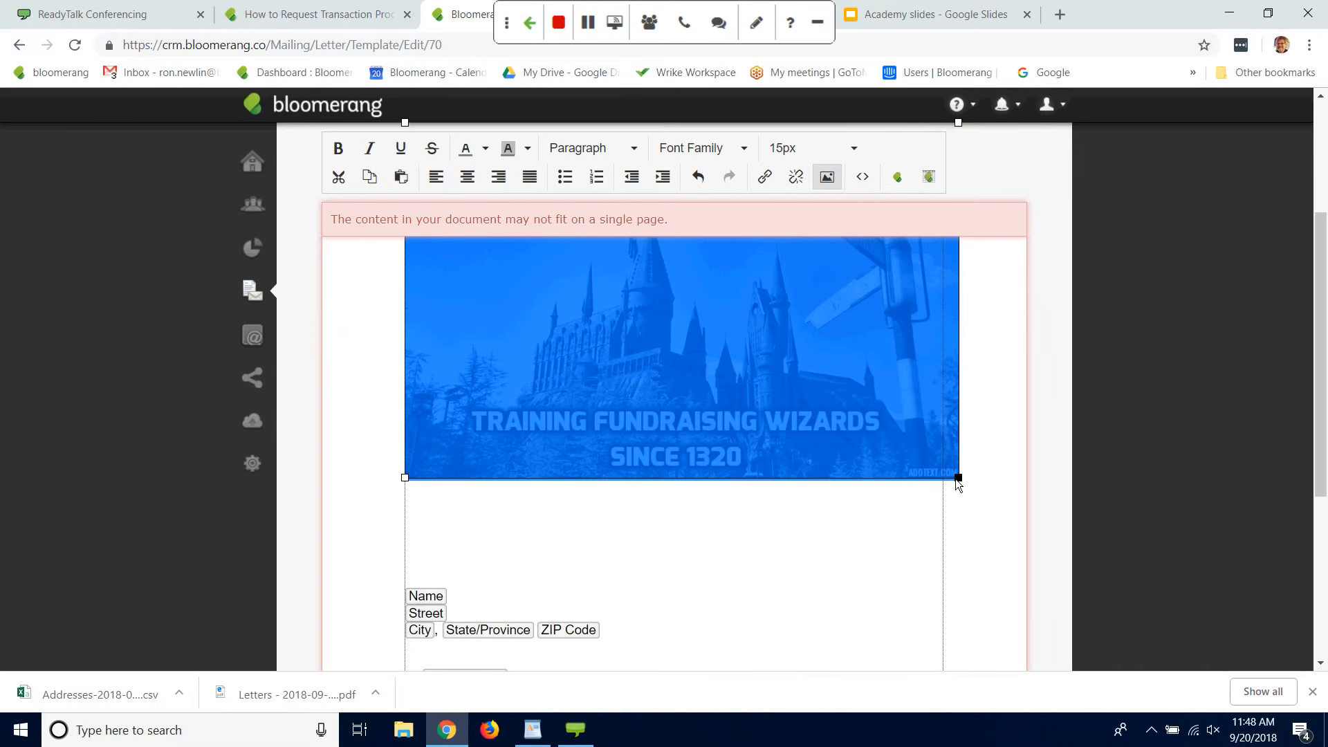
left_click_drag(963, 479, 623, 318)
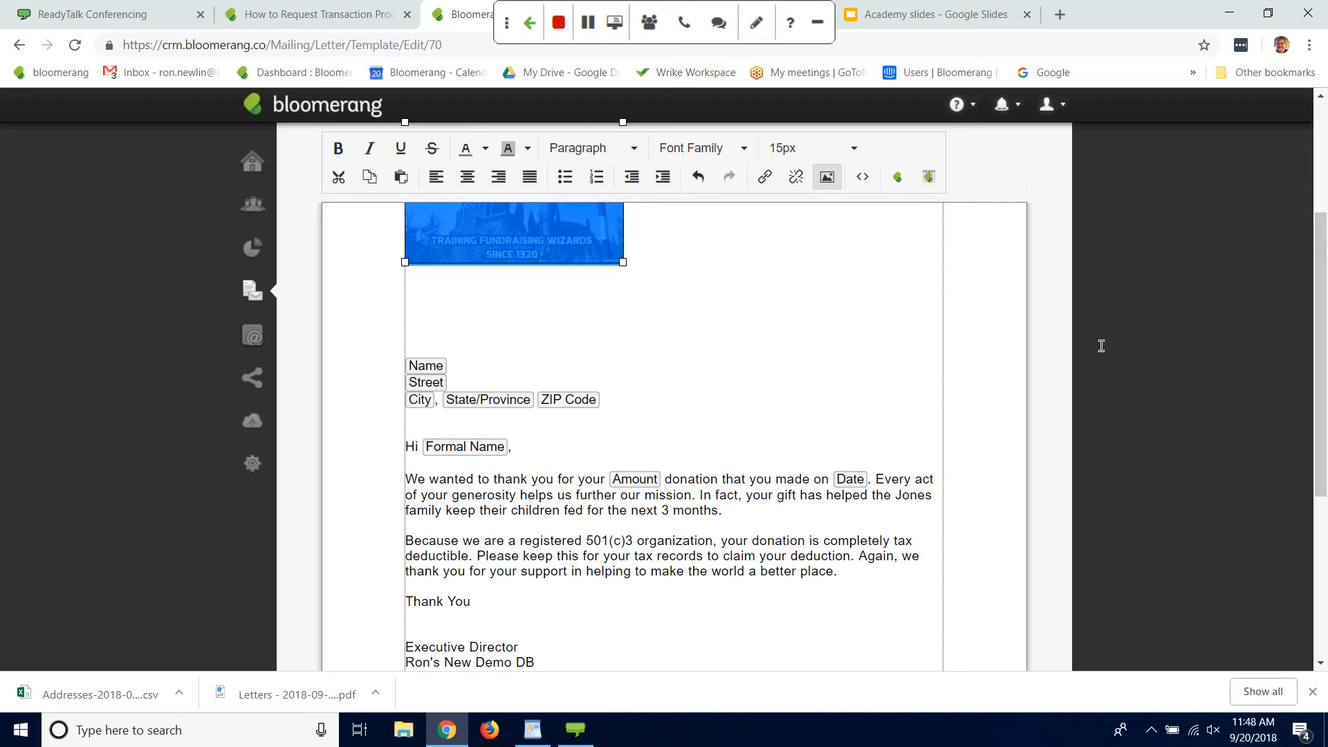
scroll(1322, 311, "up", 4)
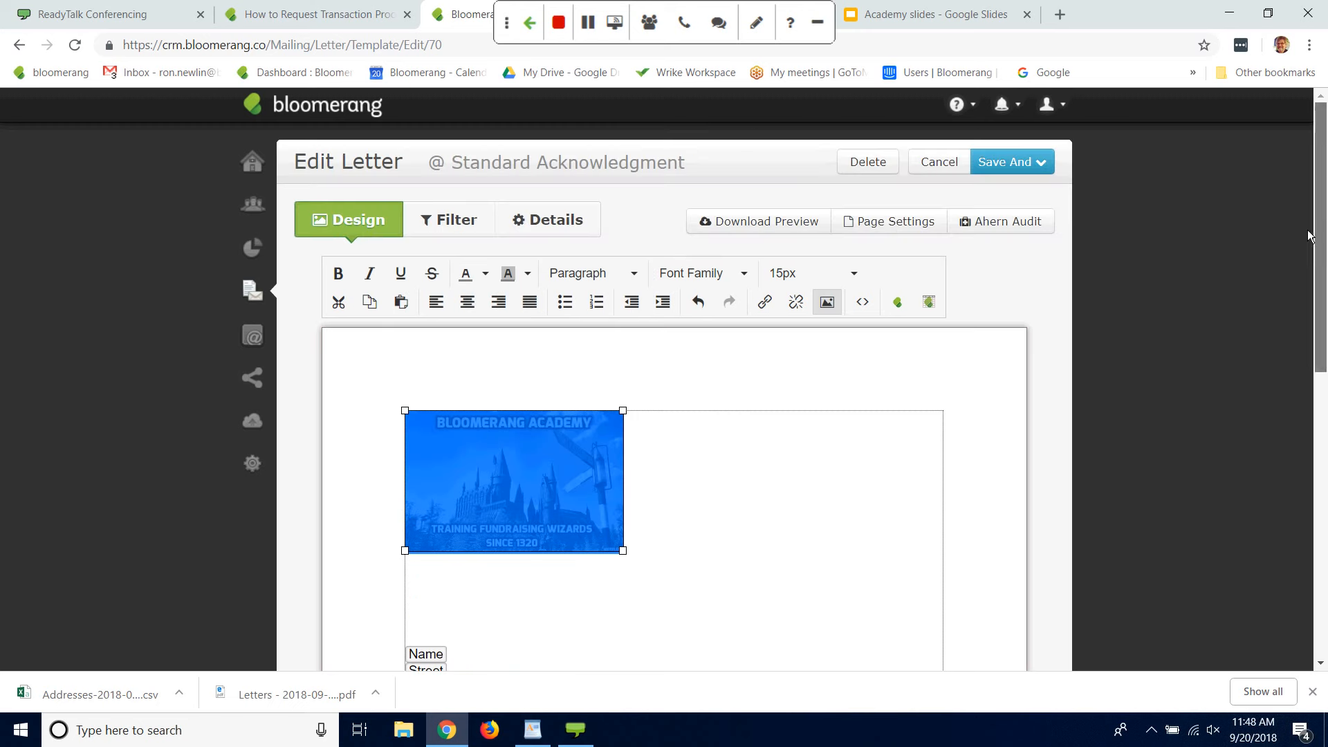
left_click(467, 303)
Step: Delete the surplus blank lines between the header image and the recipient's Name field, keeping one
left_click(441, 580)
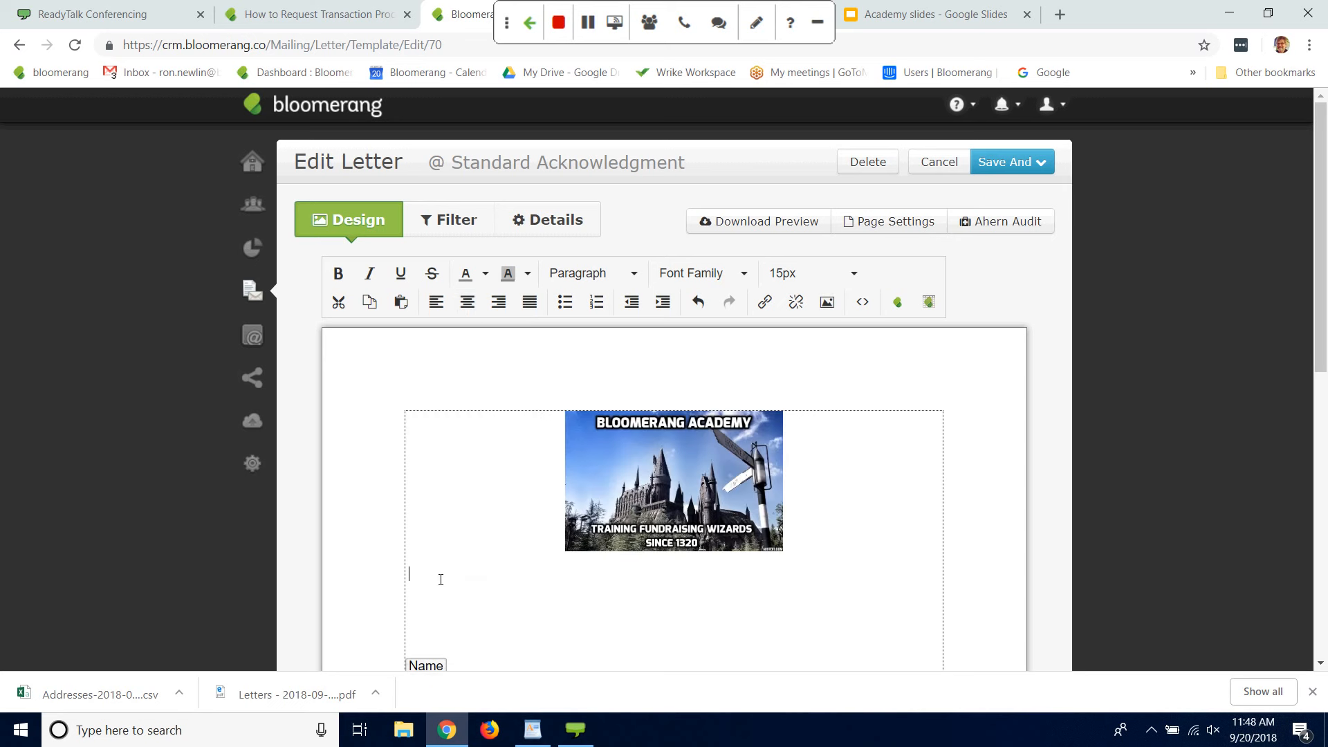
key("Delete")
key("Delete")
key("Delete")
key("Delete")
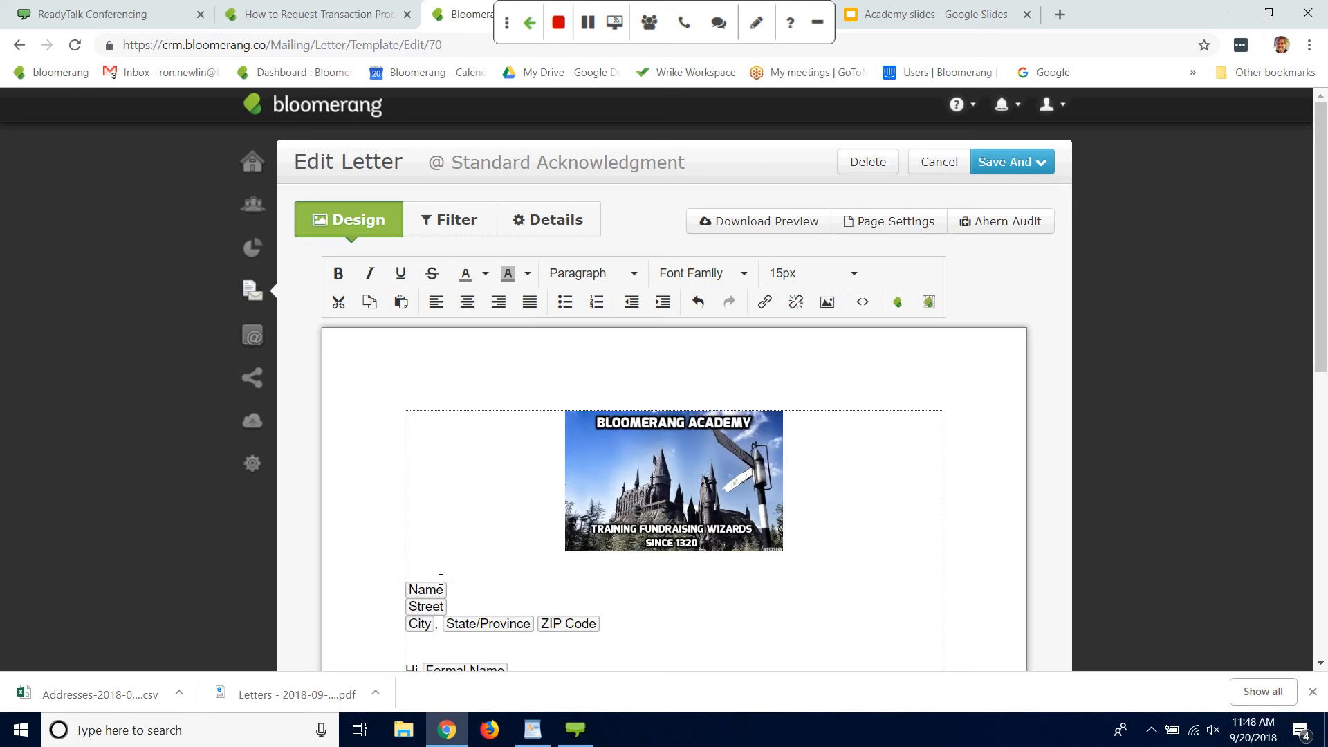
Step: Insert signature.png from the image gallery on a new line below "Thank You" and shrink it proportionally to about 60% of its inserted width
left_click_drag(1321, 322, 1289, 435)
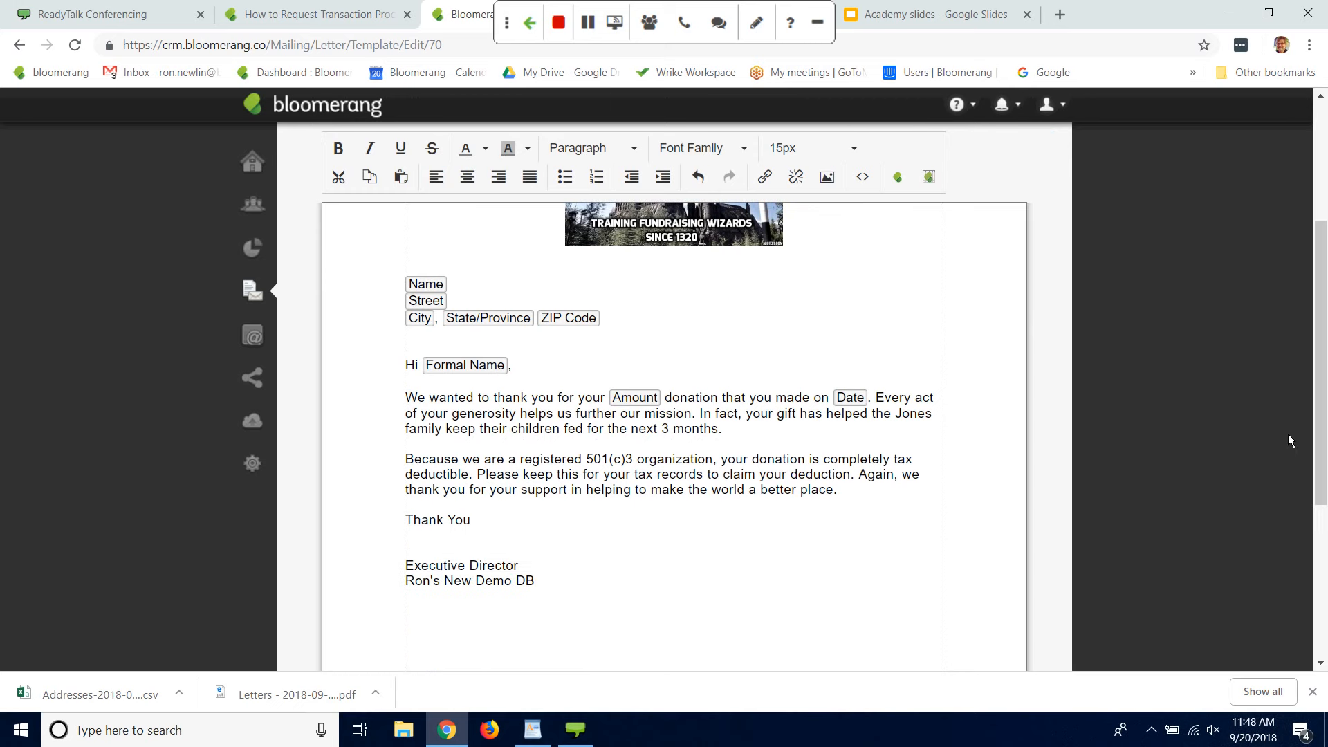
key("Return")
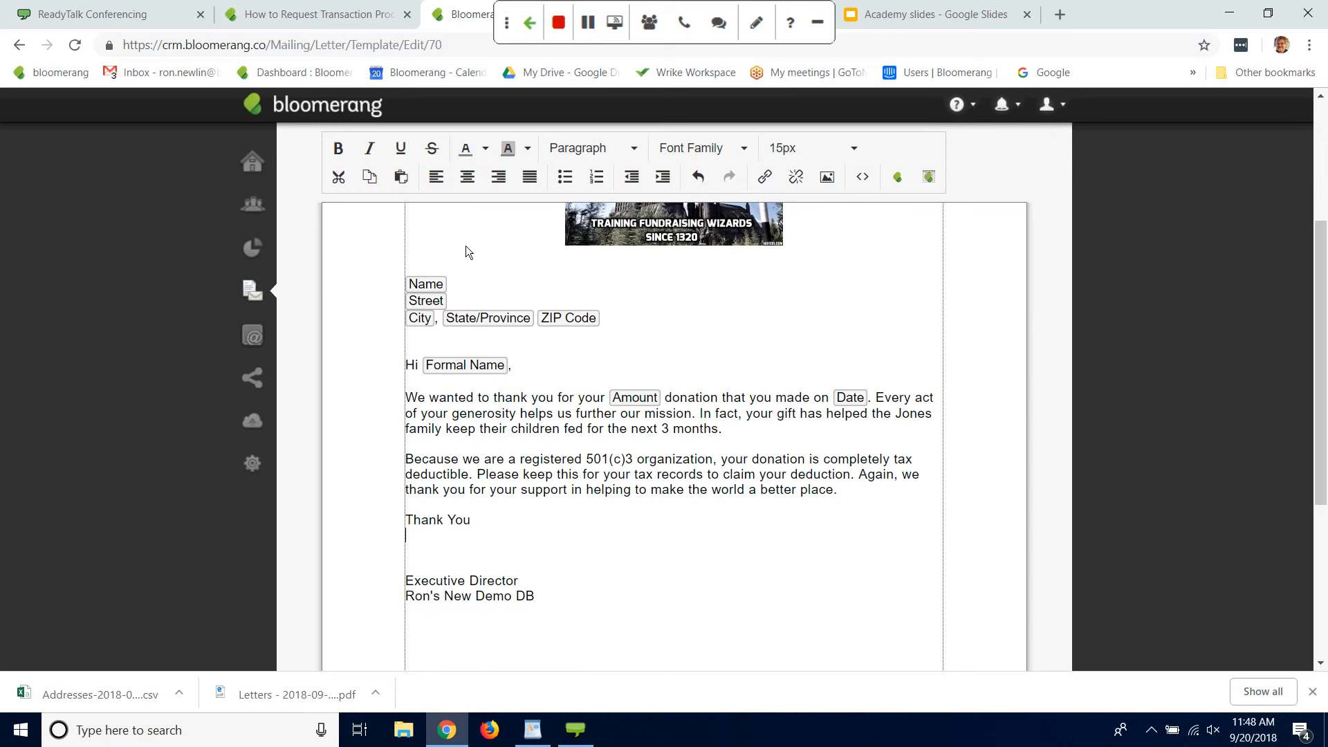
left_click(780, 492)
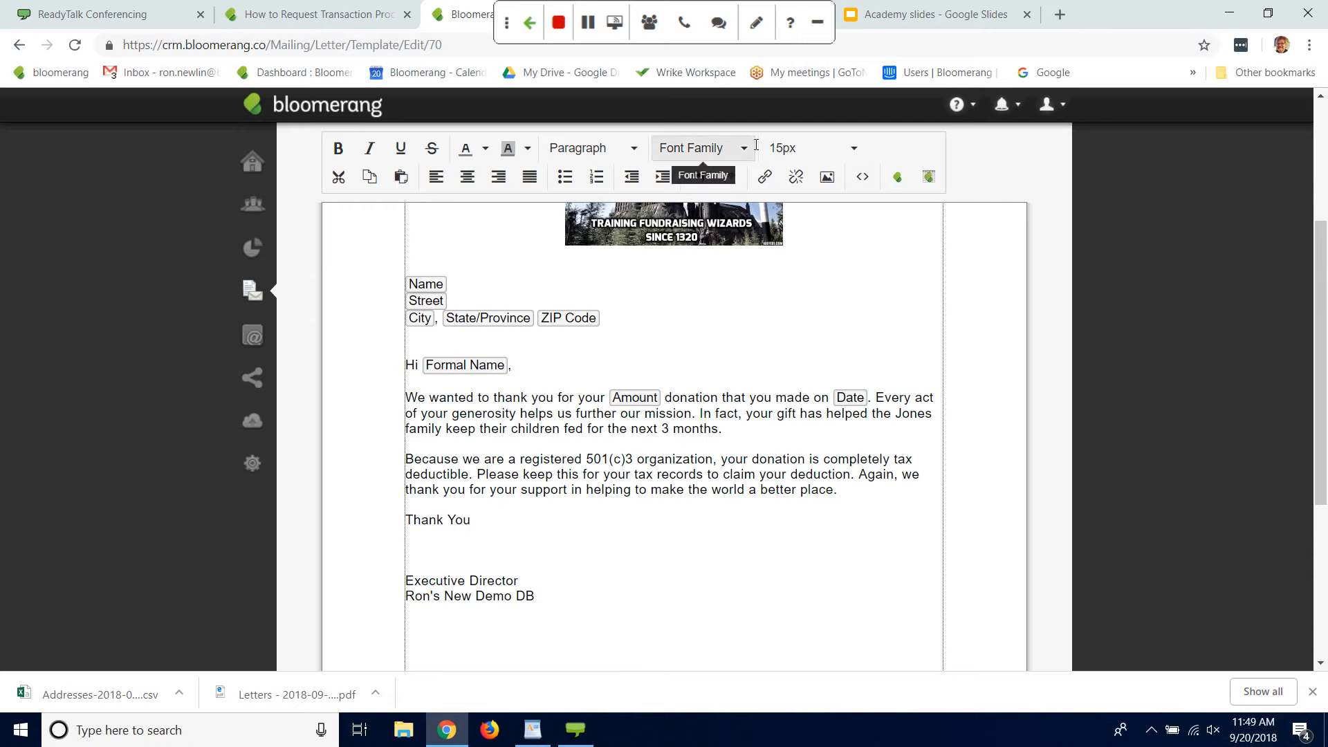
left_click(828, 177)
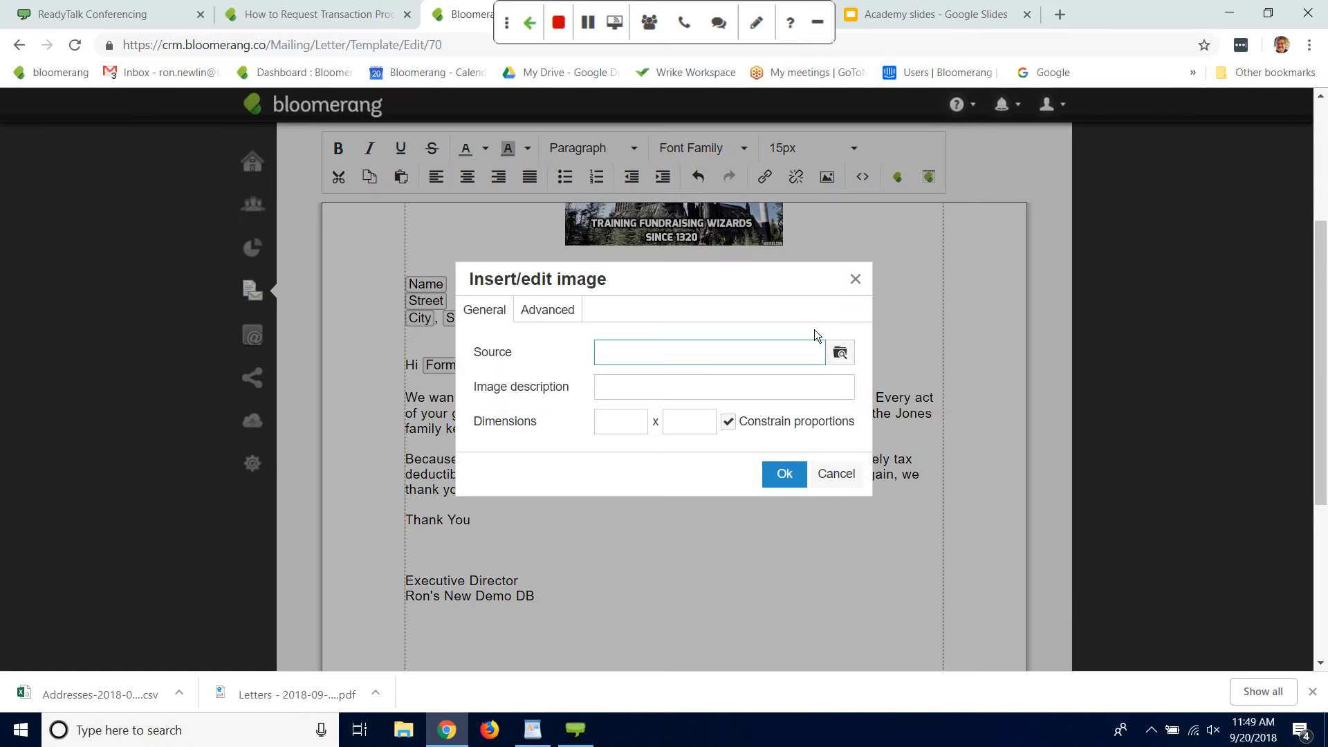
left_click(840, 353)
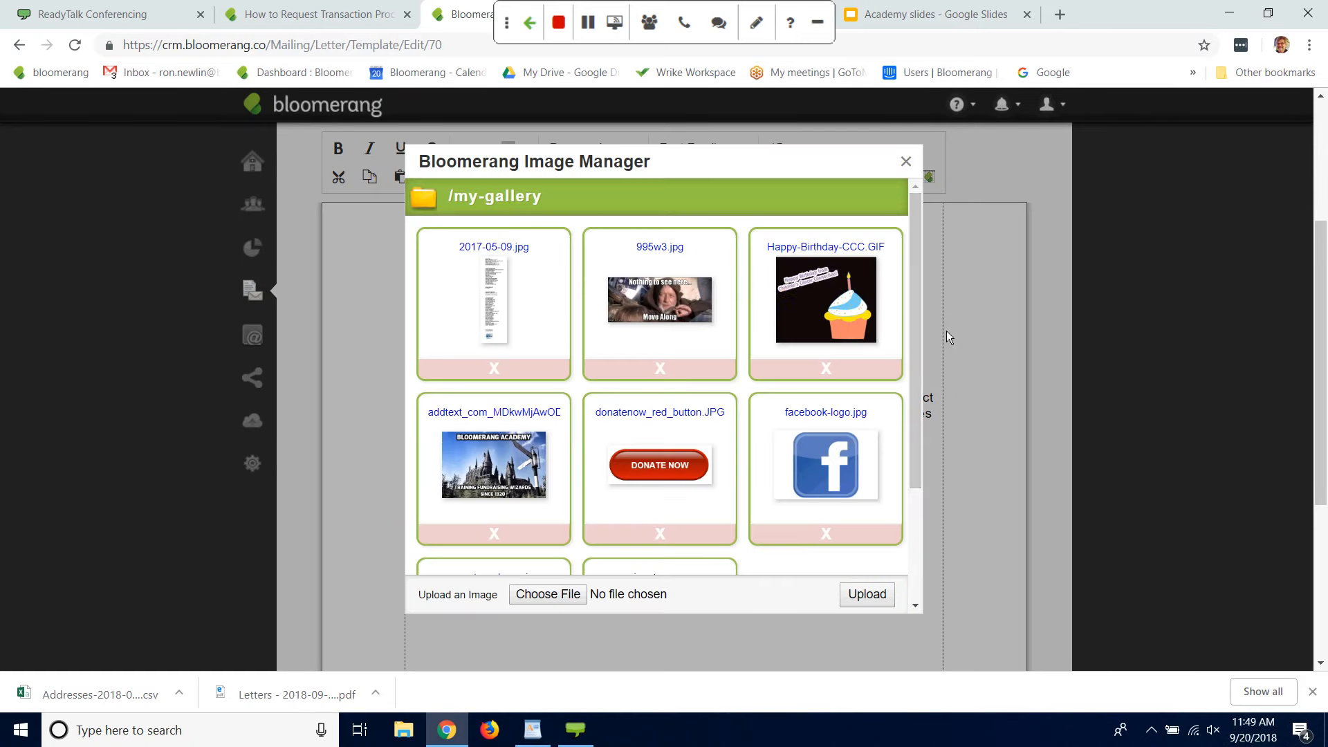
scroll(796, 415, "down", 3)
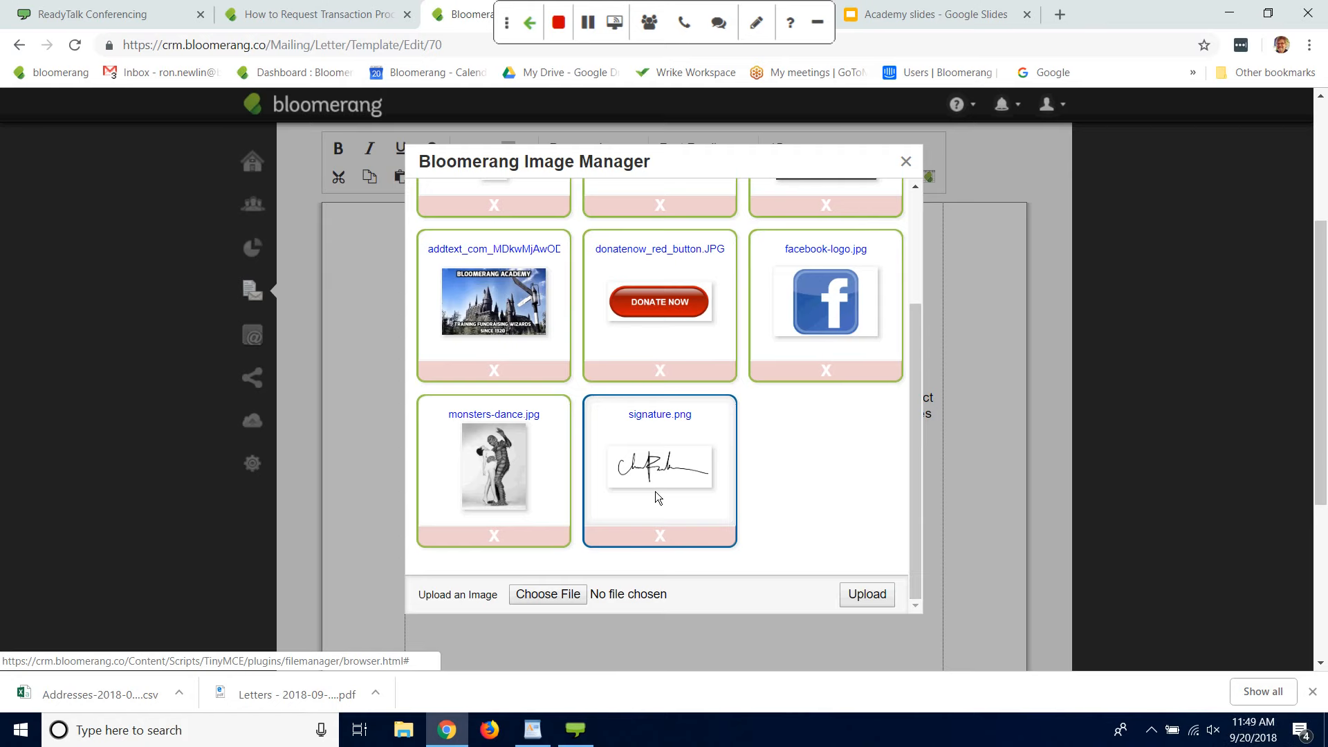
left_click(655, 491)
left_click(784, 475)
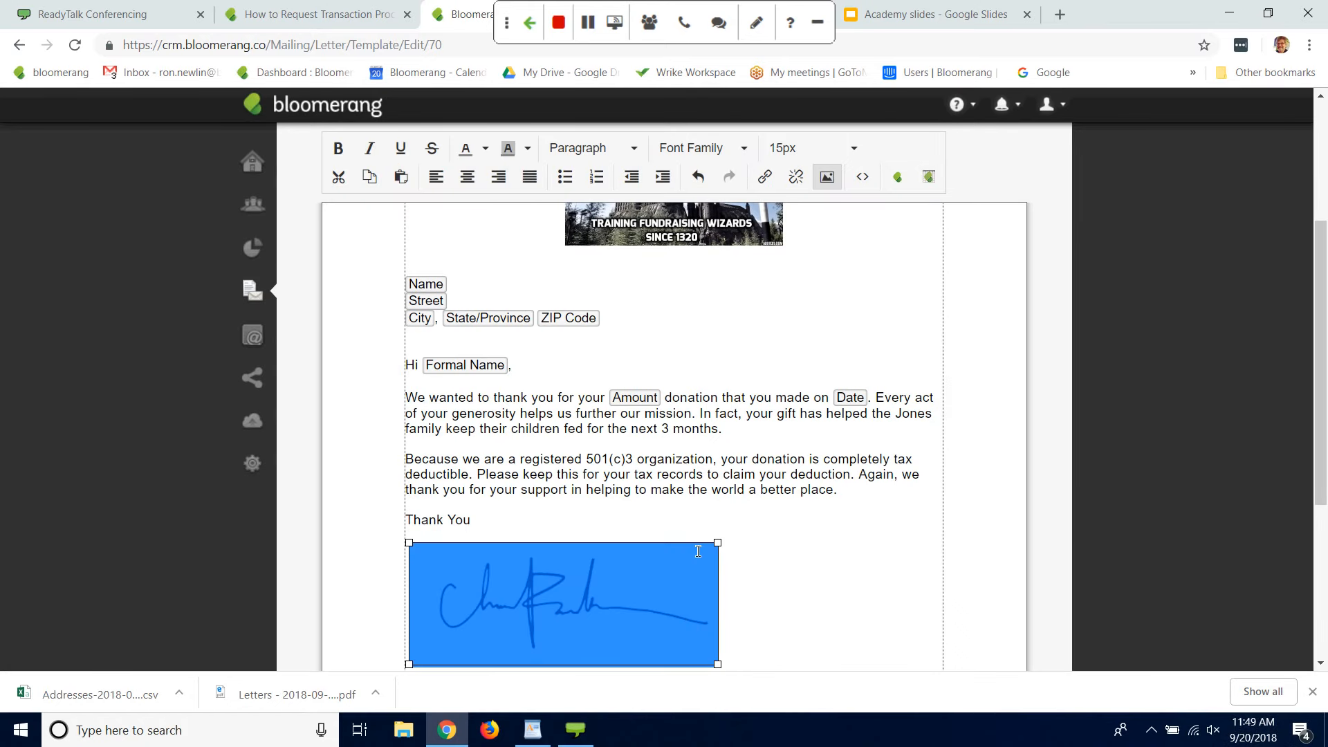
mouse_move(718, 542)
left_mouse_down()
mouse_move(660, 561)
mouse_move(591, 527)
left_mouse_up()
left_click(1171, 445)
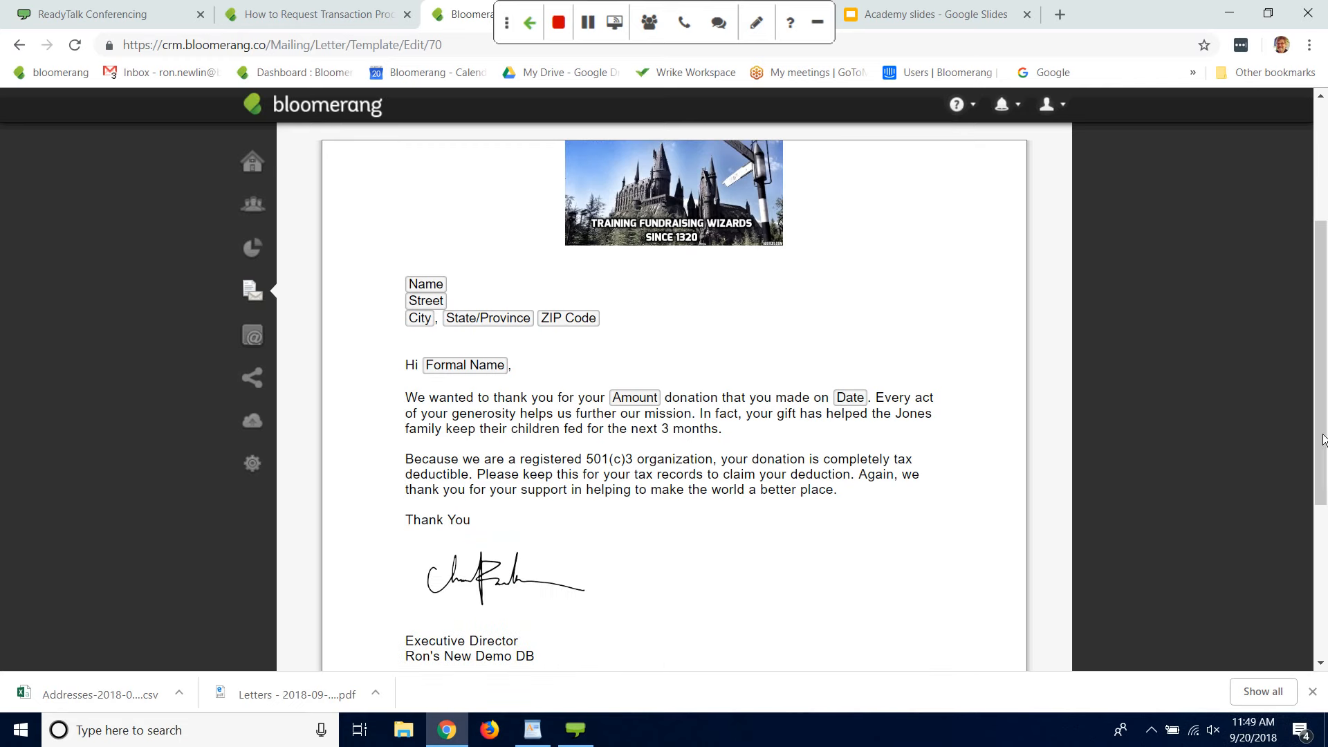
Step: Save the Standard Acknowledgment letter with its preview, and return to the letter editor
mouse_move(1325, 441)
left_mouse_down()
mouse_move(1326, 531)
mouse_move(1326, 322)
left_mouse_up()
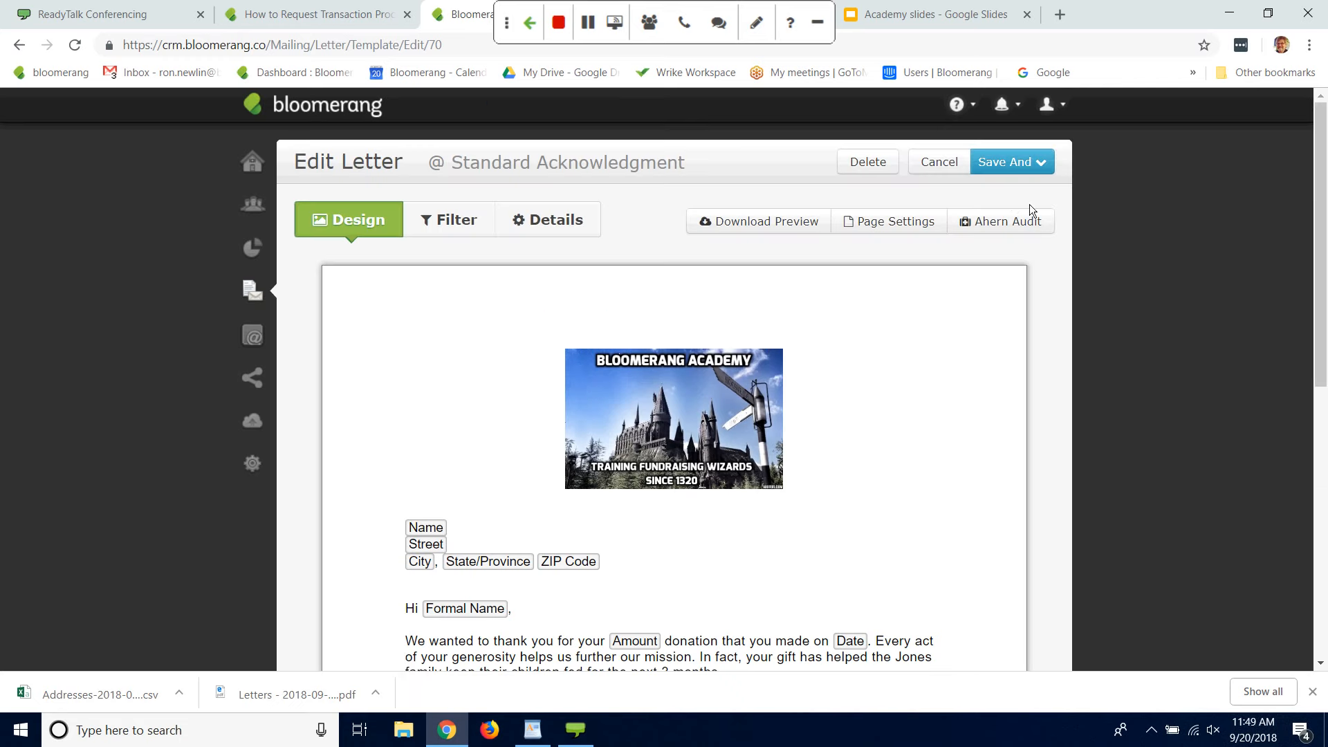
left_click(1025, 167)
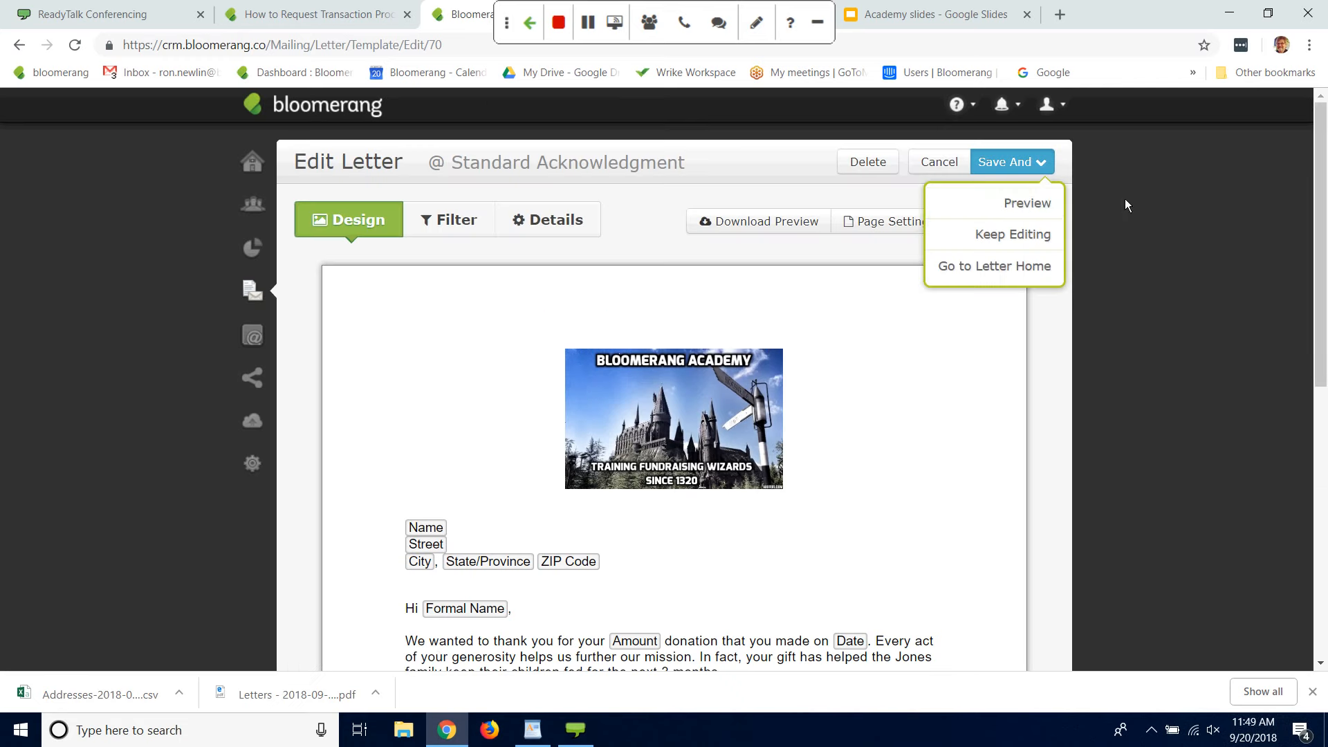
left_click(1039, 212)
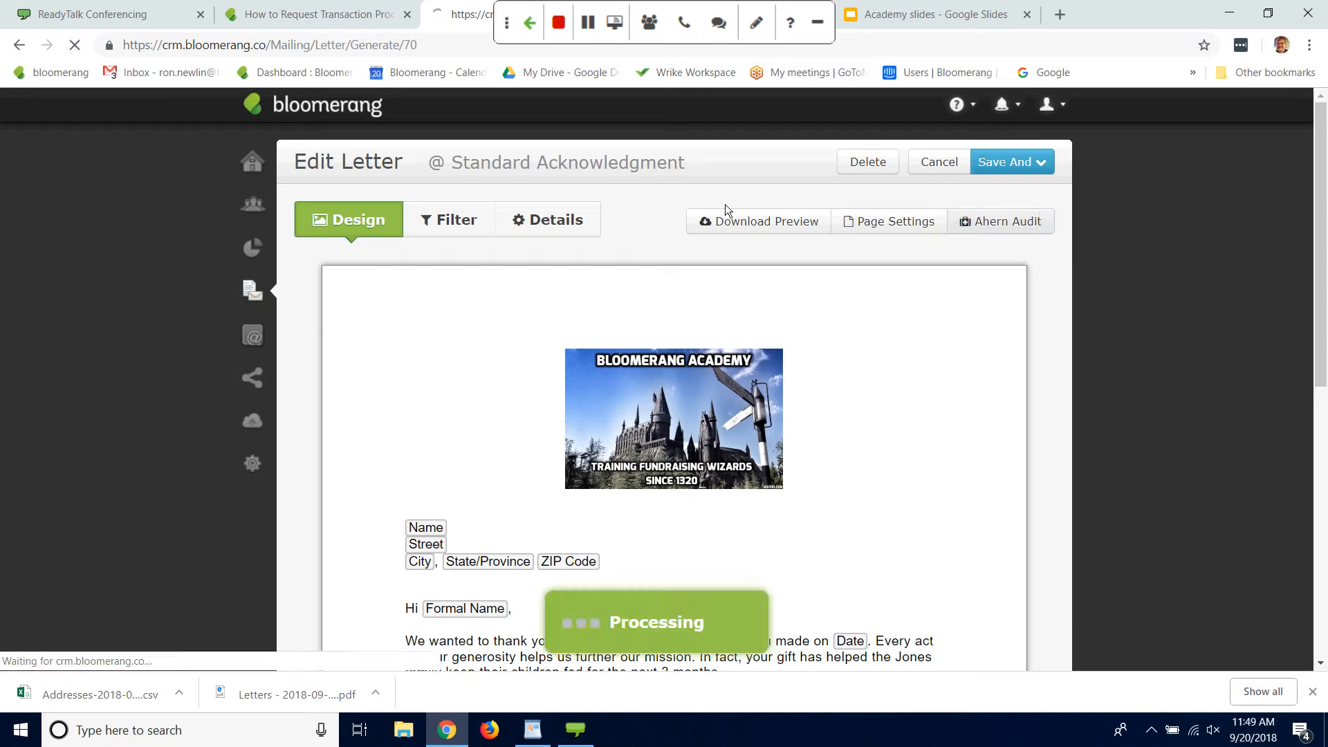
left_click_drag(172, 379, 177, 396)
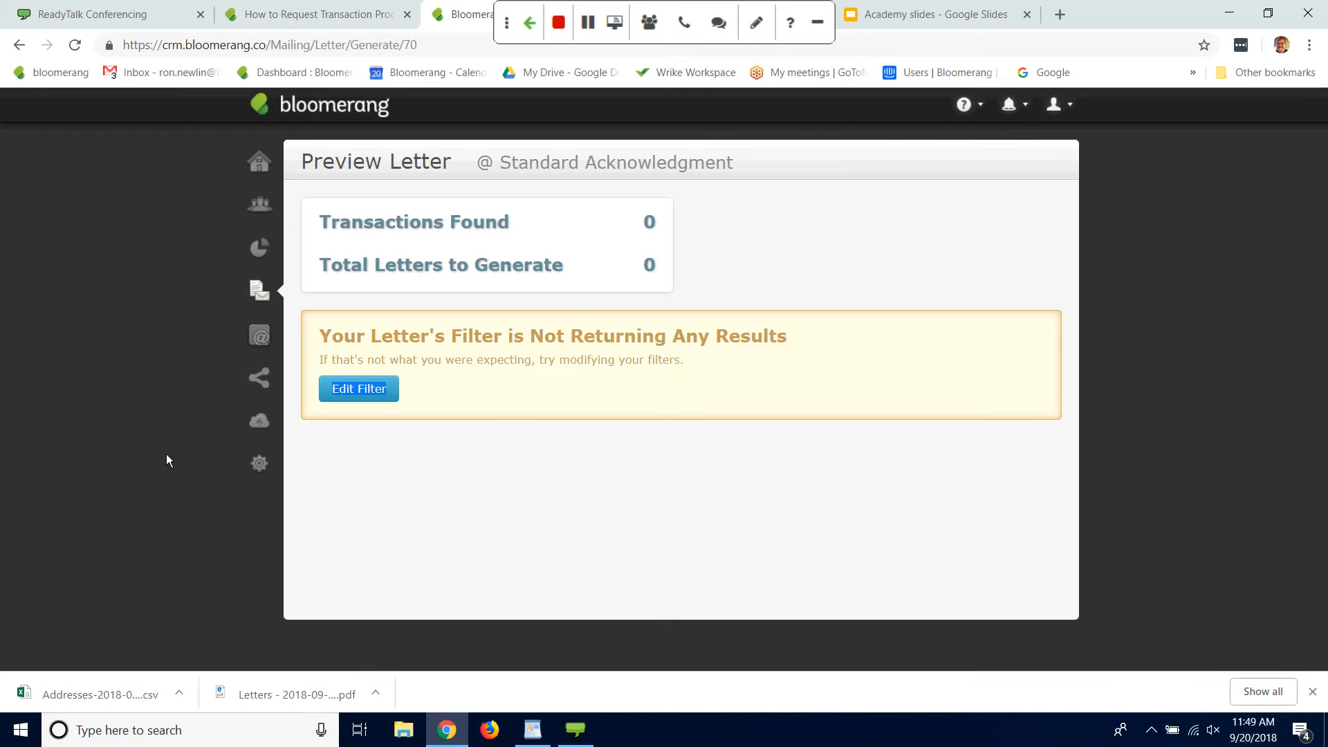
left_click(19, 45)
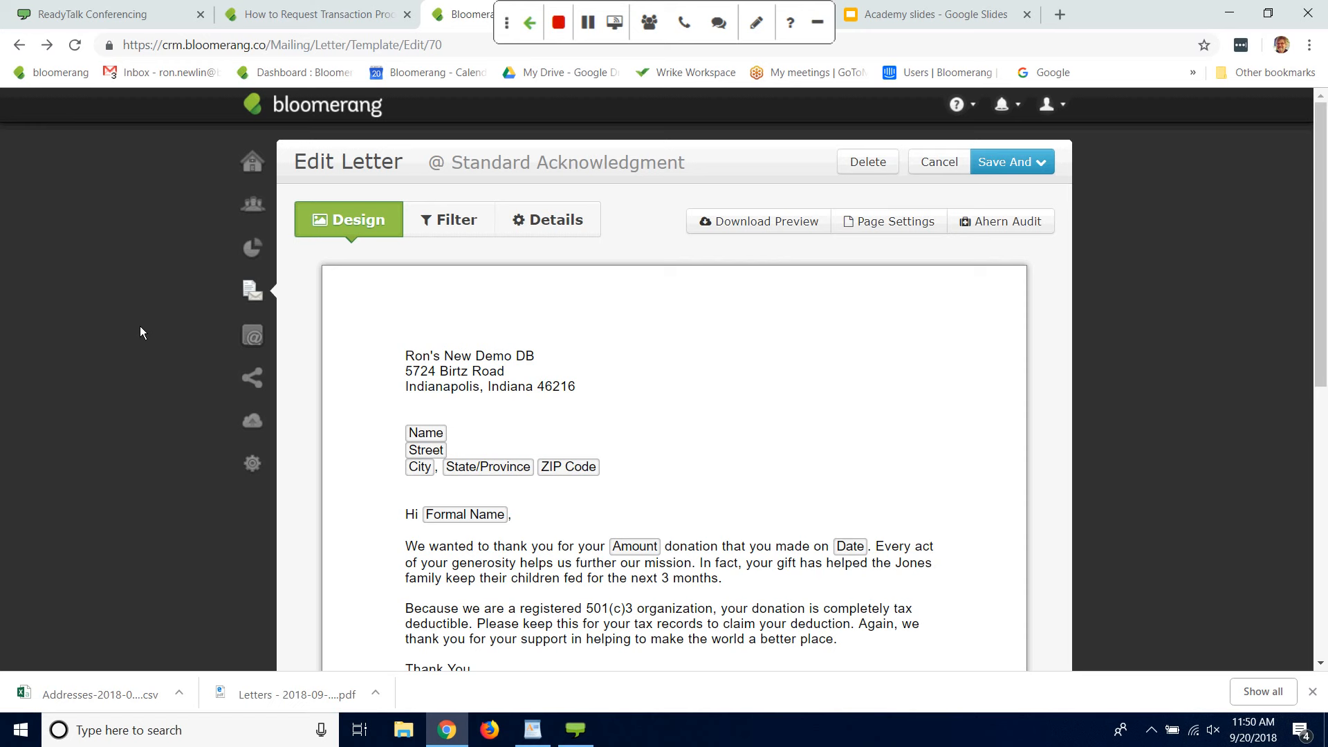
Step: Go to the reports and start a new report built from scratch that shows constituents
left_click(252, 253)
left_click(396, 268)
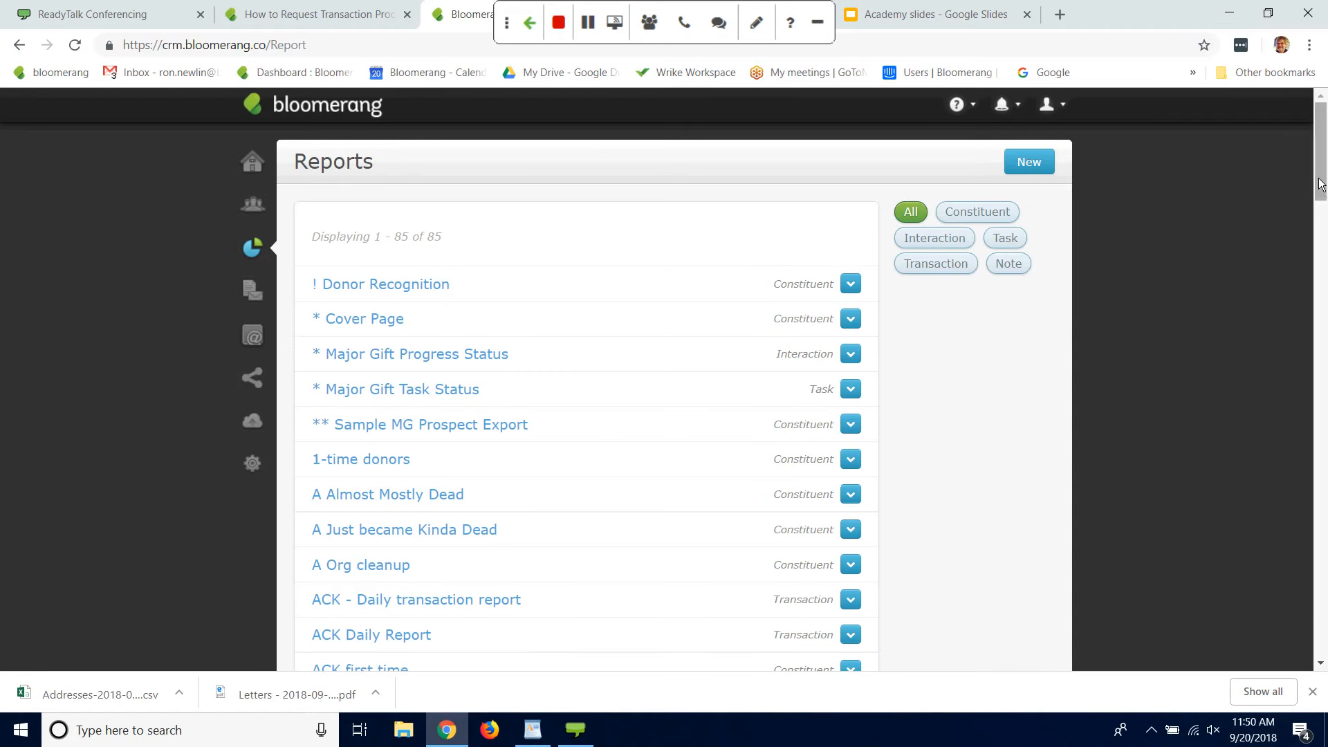
left_click_drag(1316, 192, 1318, 154)
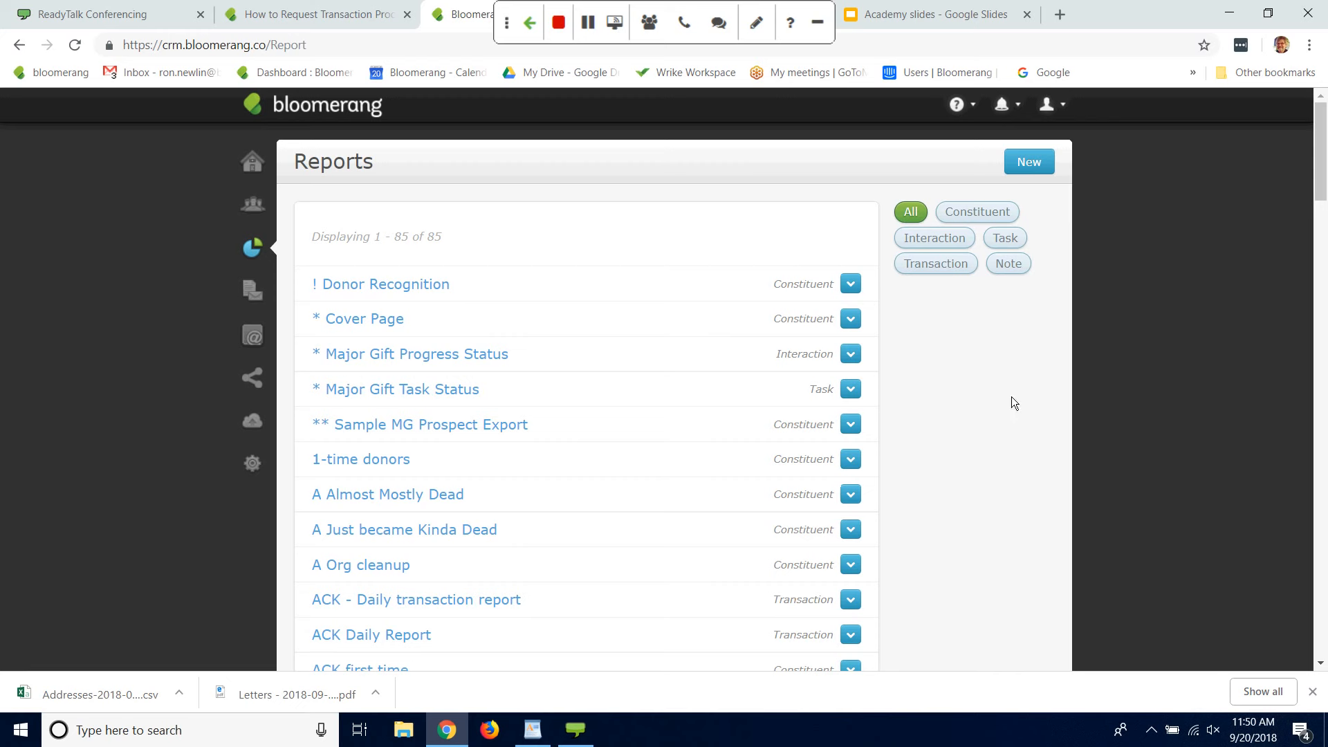
left_click(1030, 164)
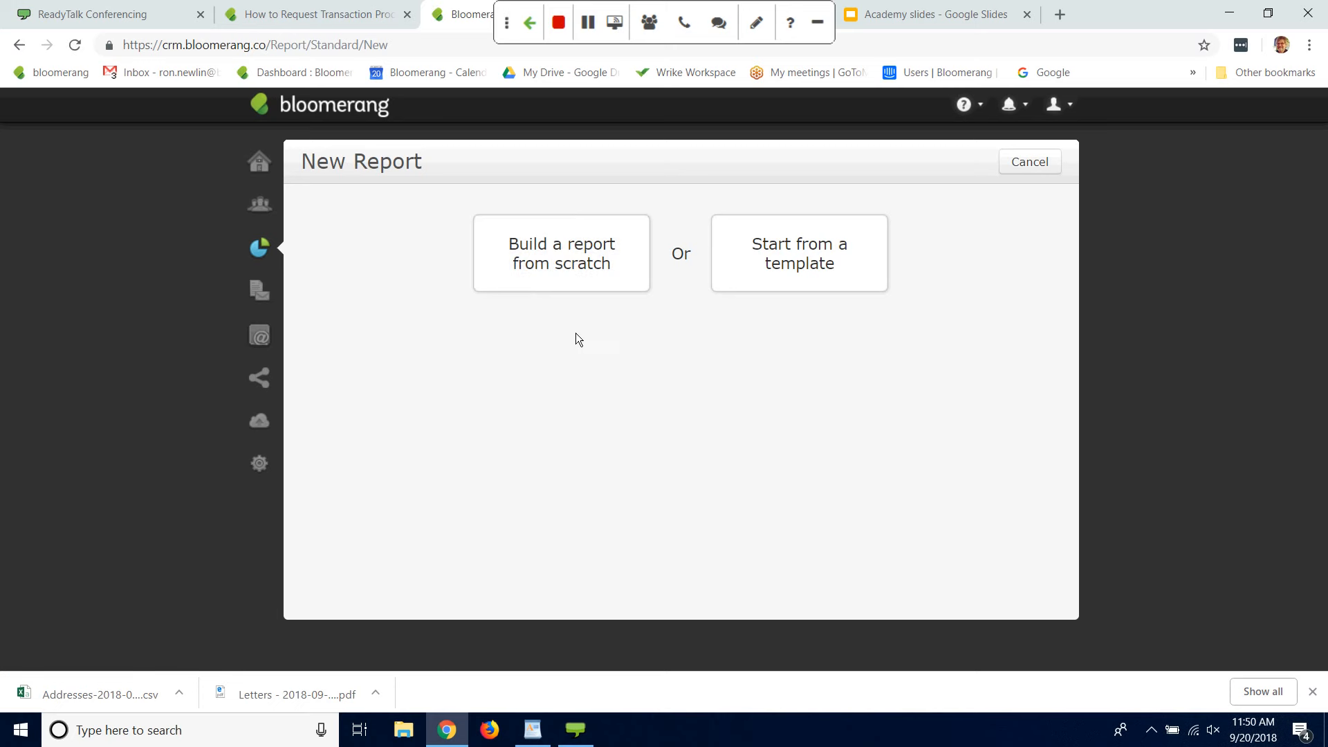
left_click(569, 275)
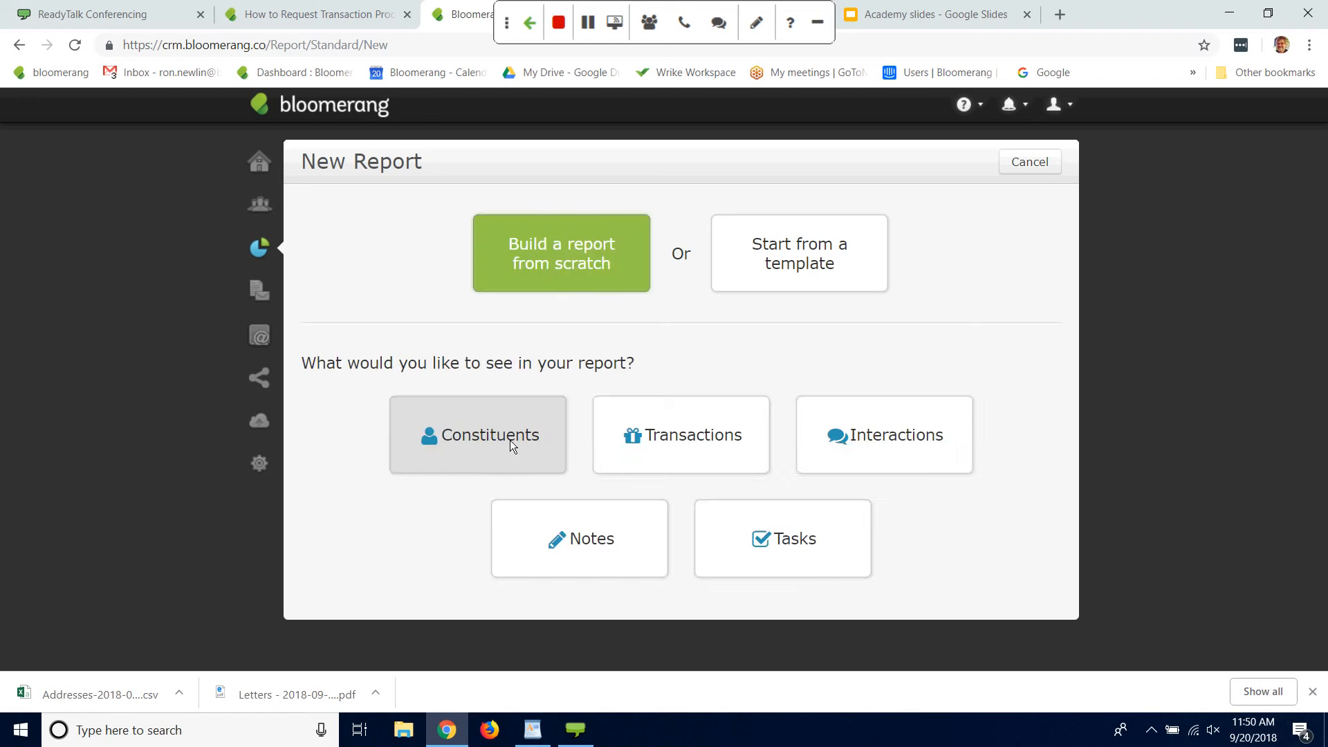
left_click(511, 443)
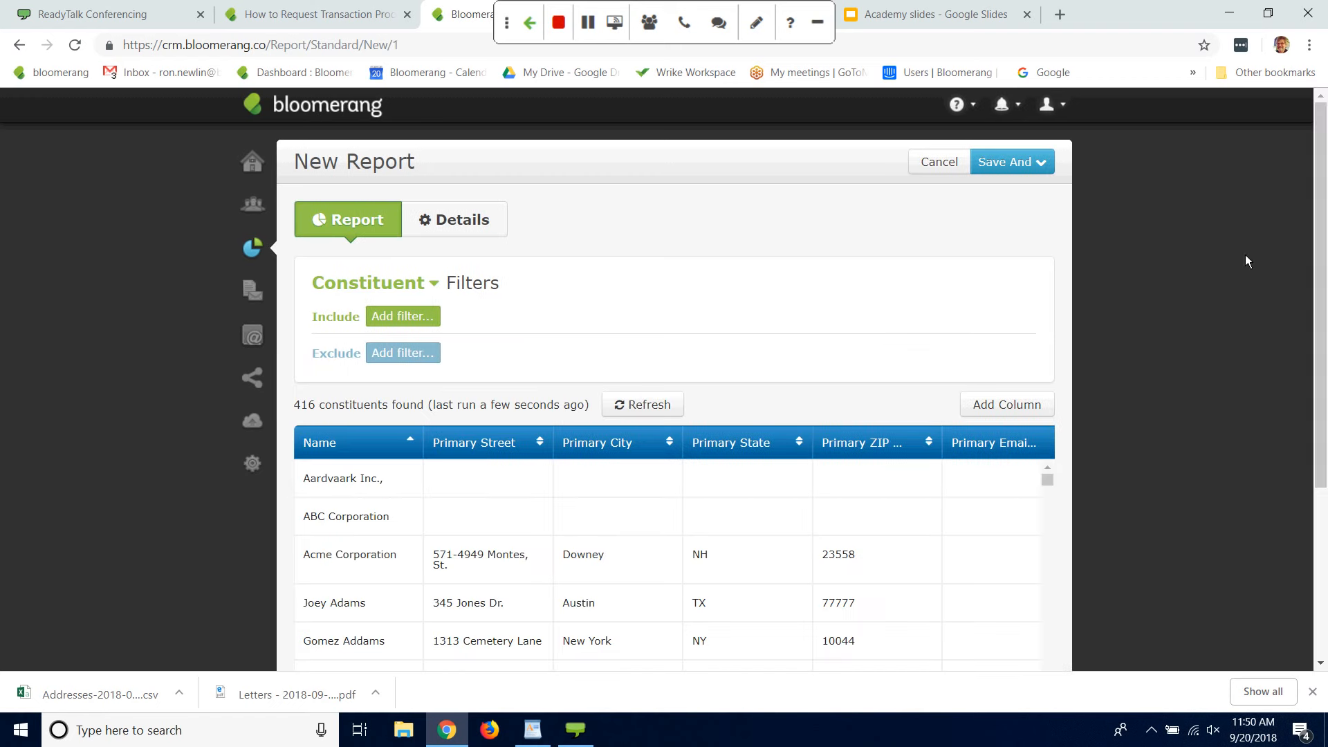
Step: Switch the new report's filter basis from Constituent to Household
scroll(1316, 267, "down", 1)
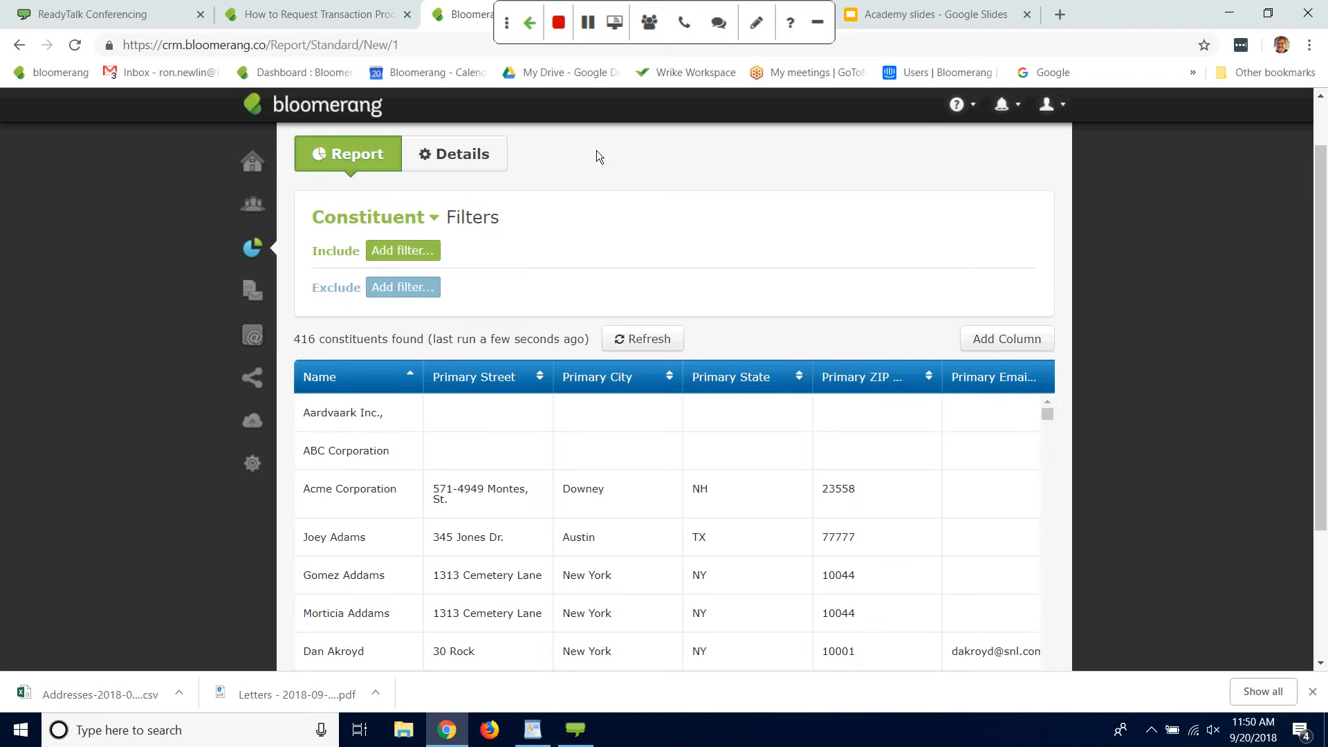
scroll(1319, 379, "down", 3)
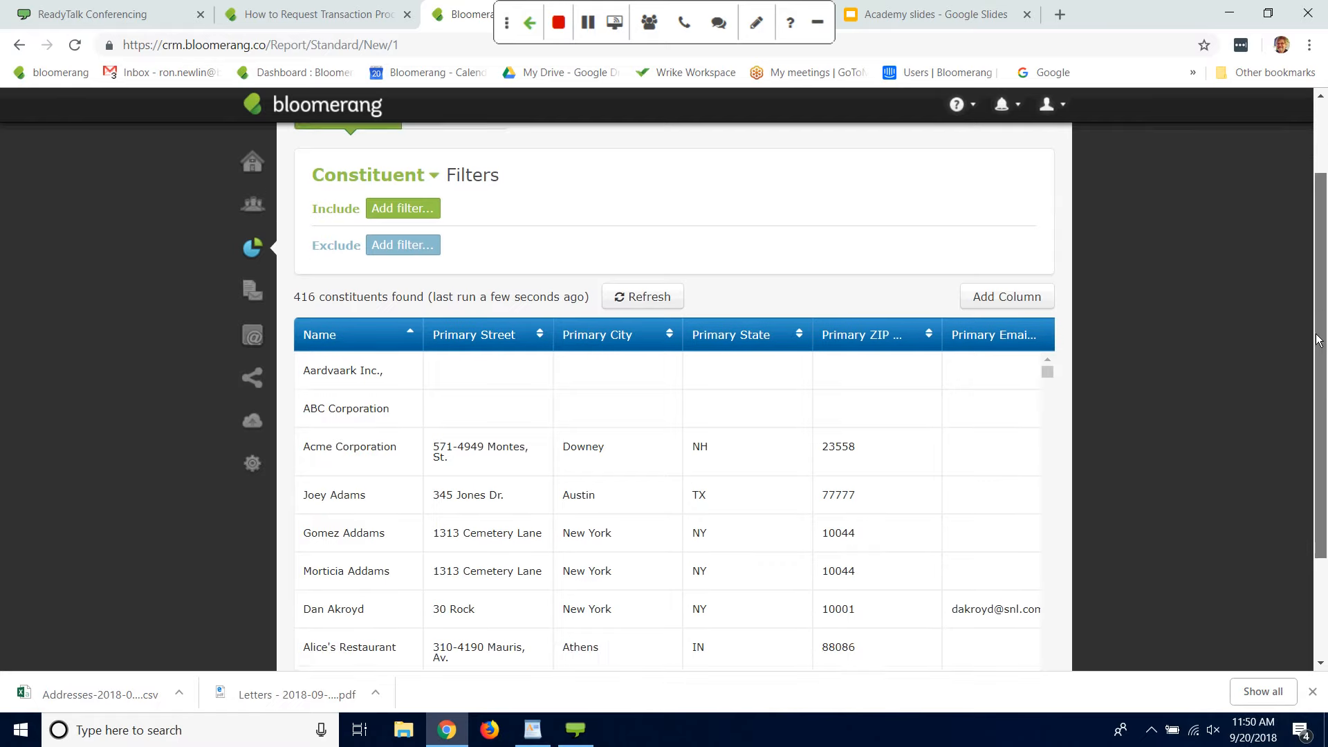
scroll(1317, 332, "up", 3)
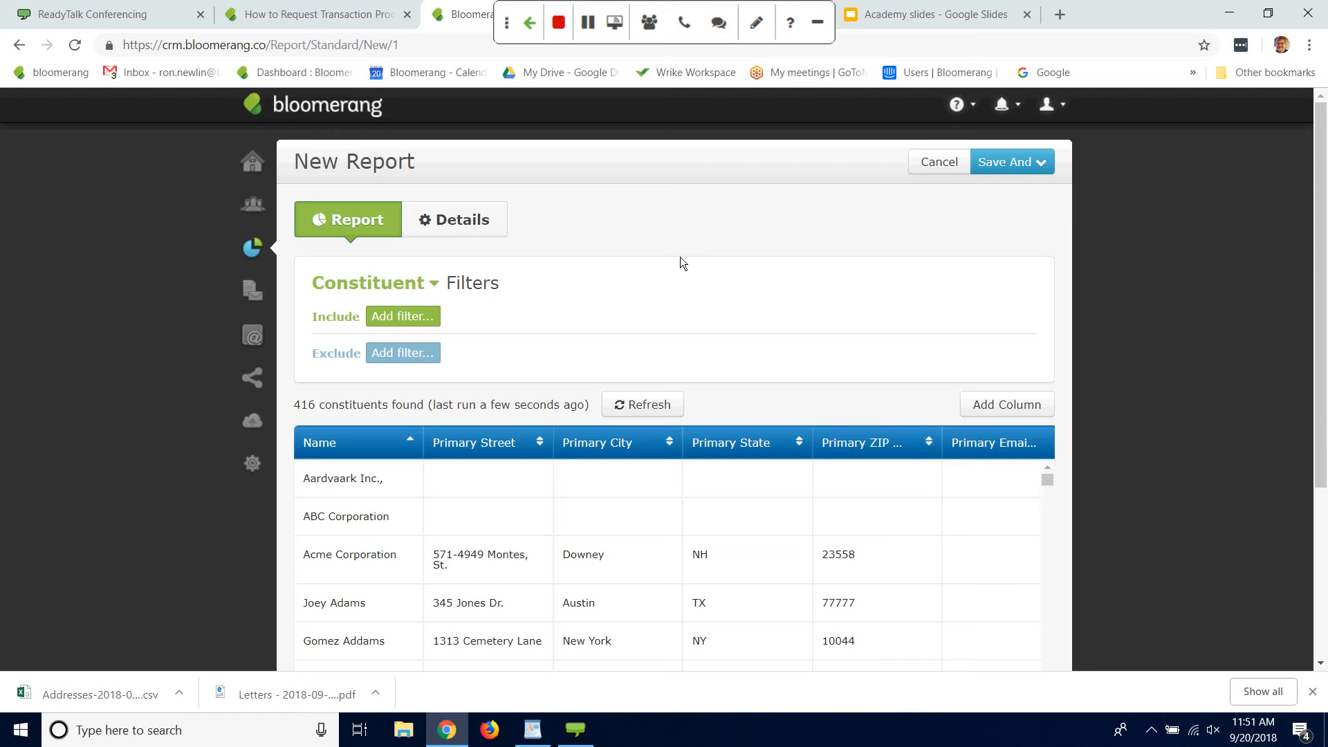
left_click(433, 285)
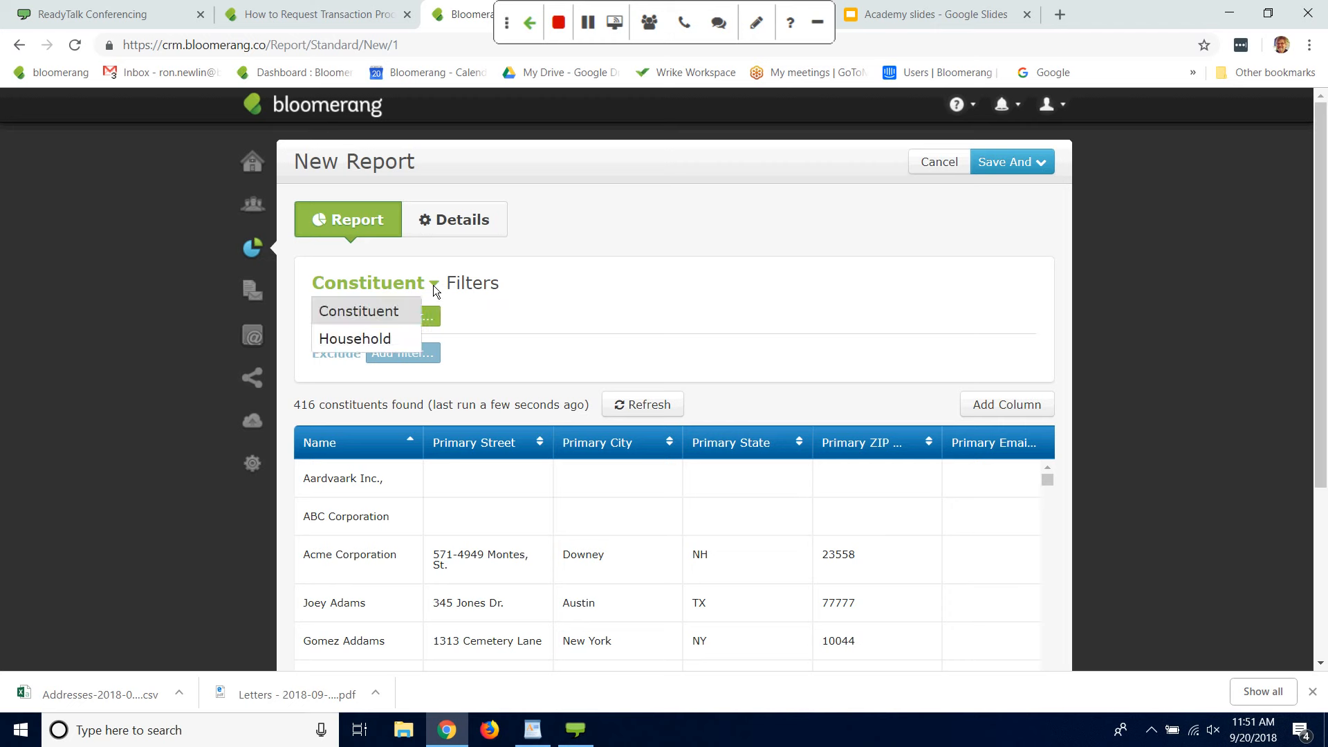
left_click(357, 339)
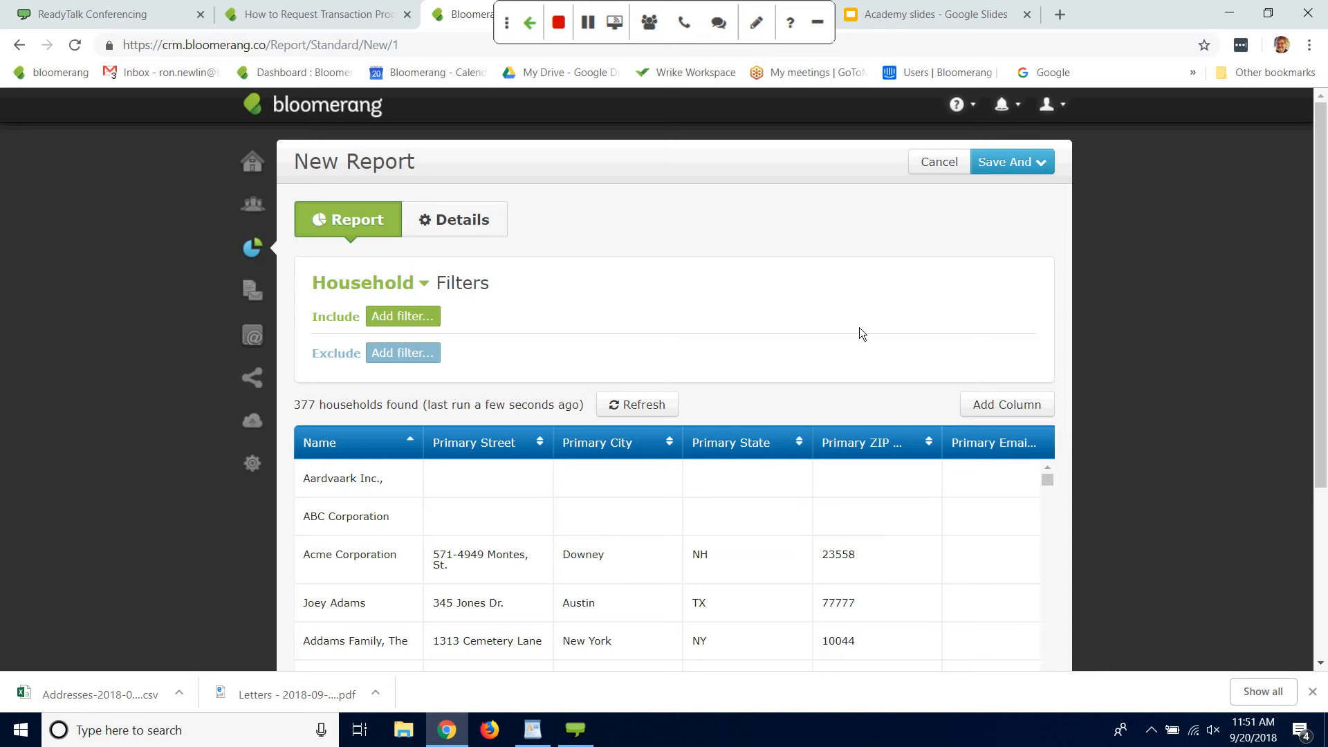
Step: Add an include filter to the household report for households that have any transactions
left_click_drag(128, 425, 73, 423)
scroll(1312, 339, "down", 1)
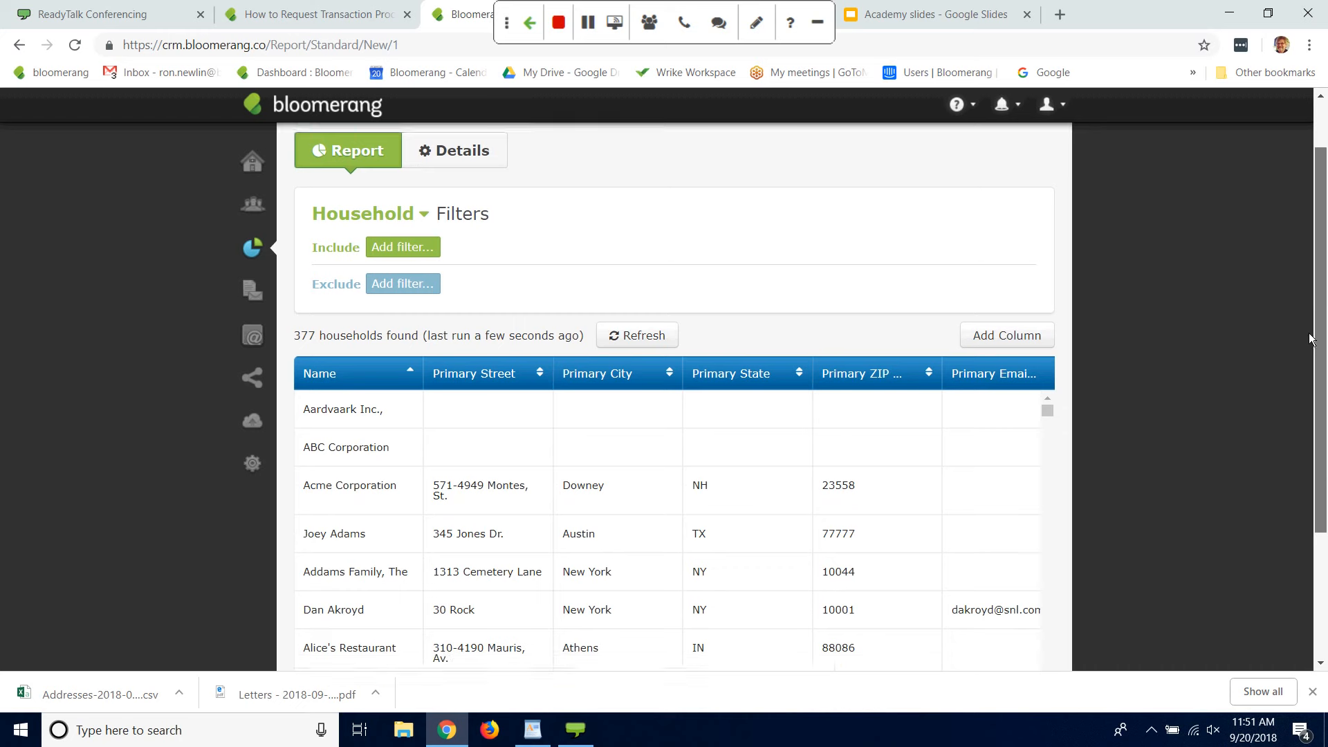
scroll(1308, 347, "down", 1)
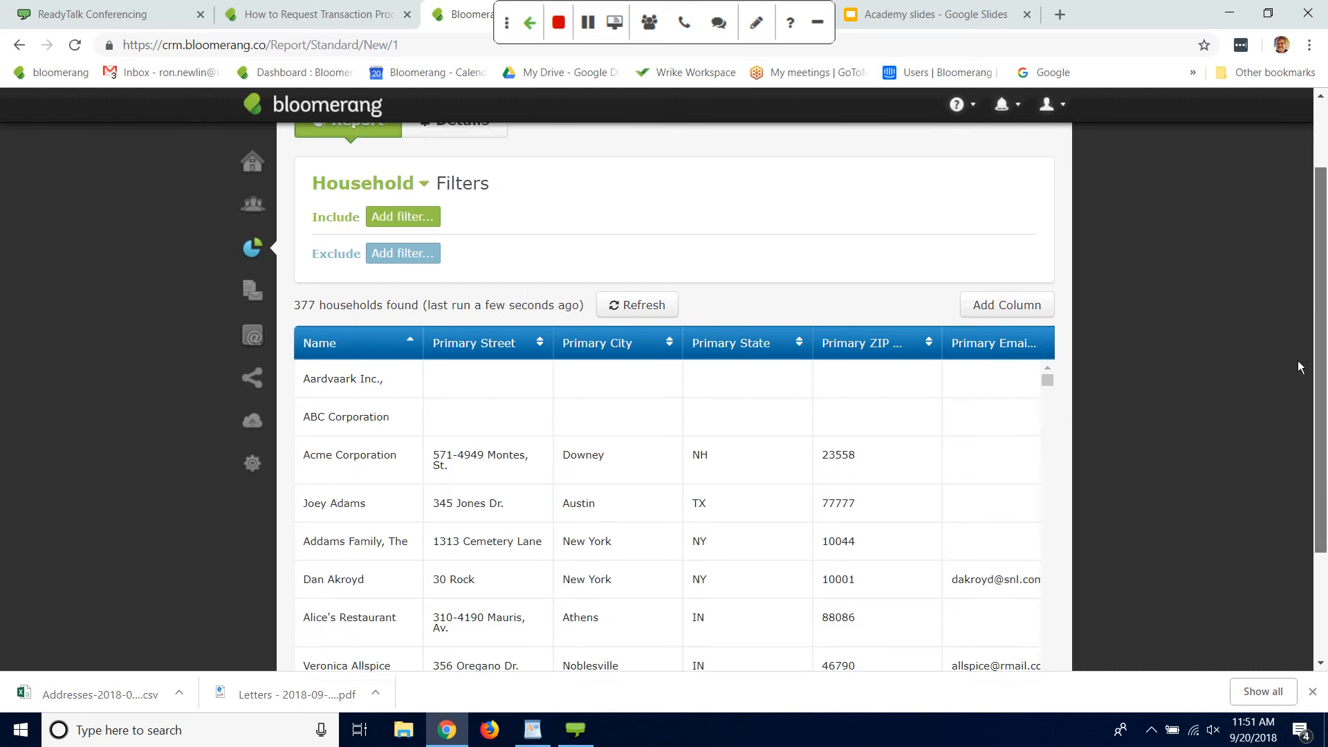
scroll(1299, 366, "down", 1)
scroll(1299, 367, "up", 1)
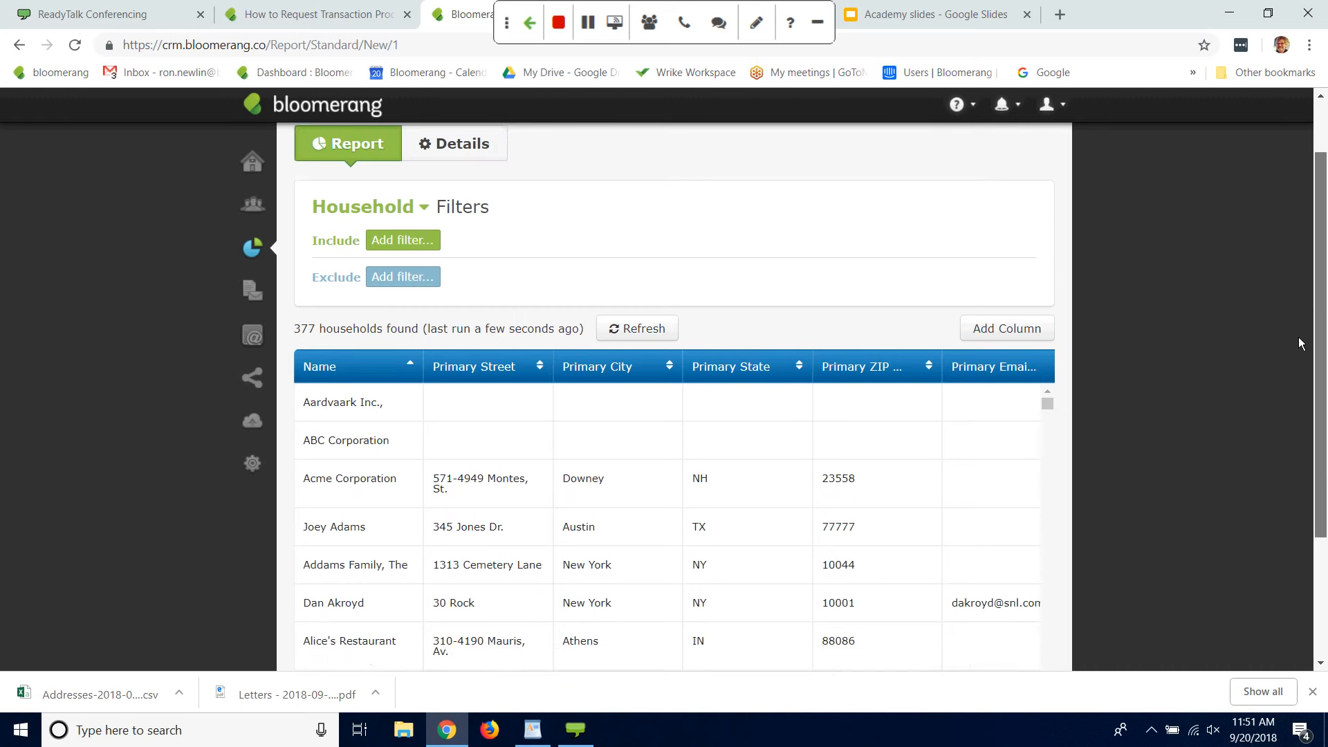
scroll(1306, 297, "up", 1)
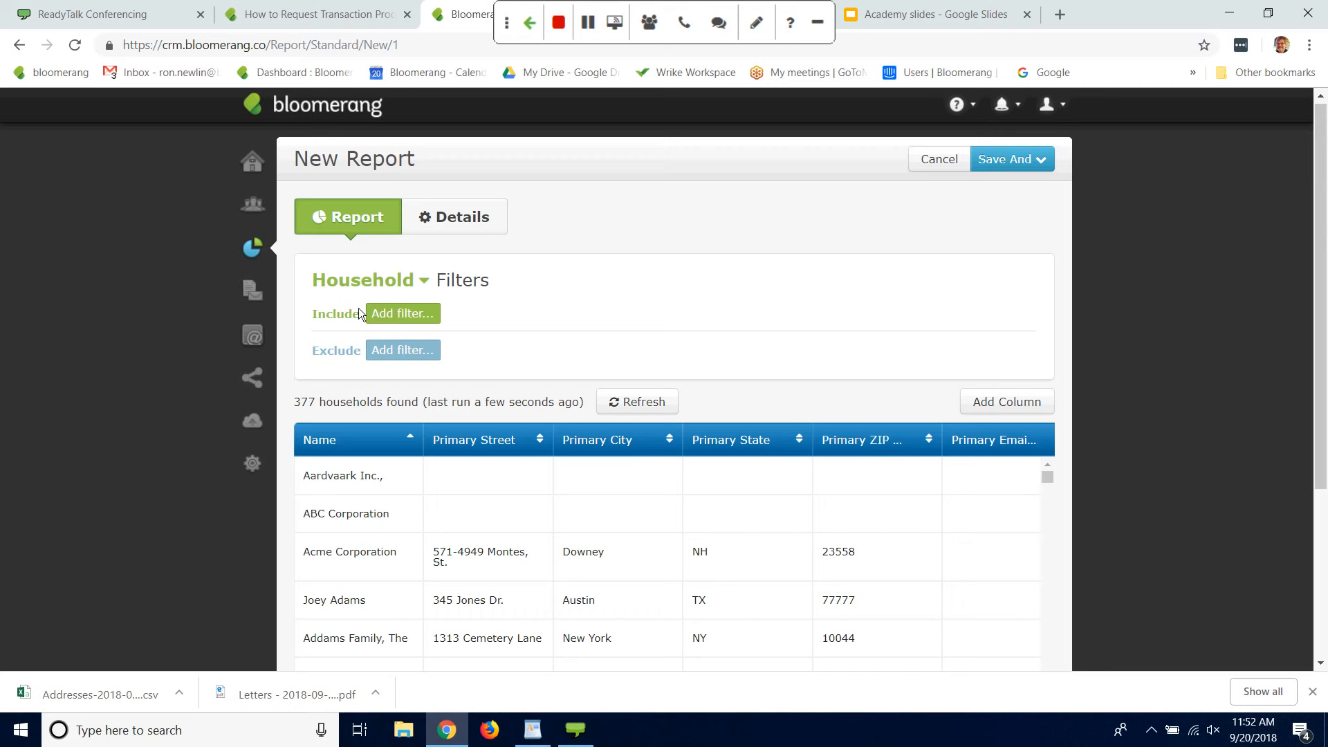
left_click(408, 315)
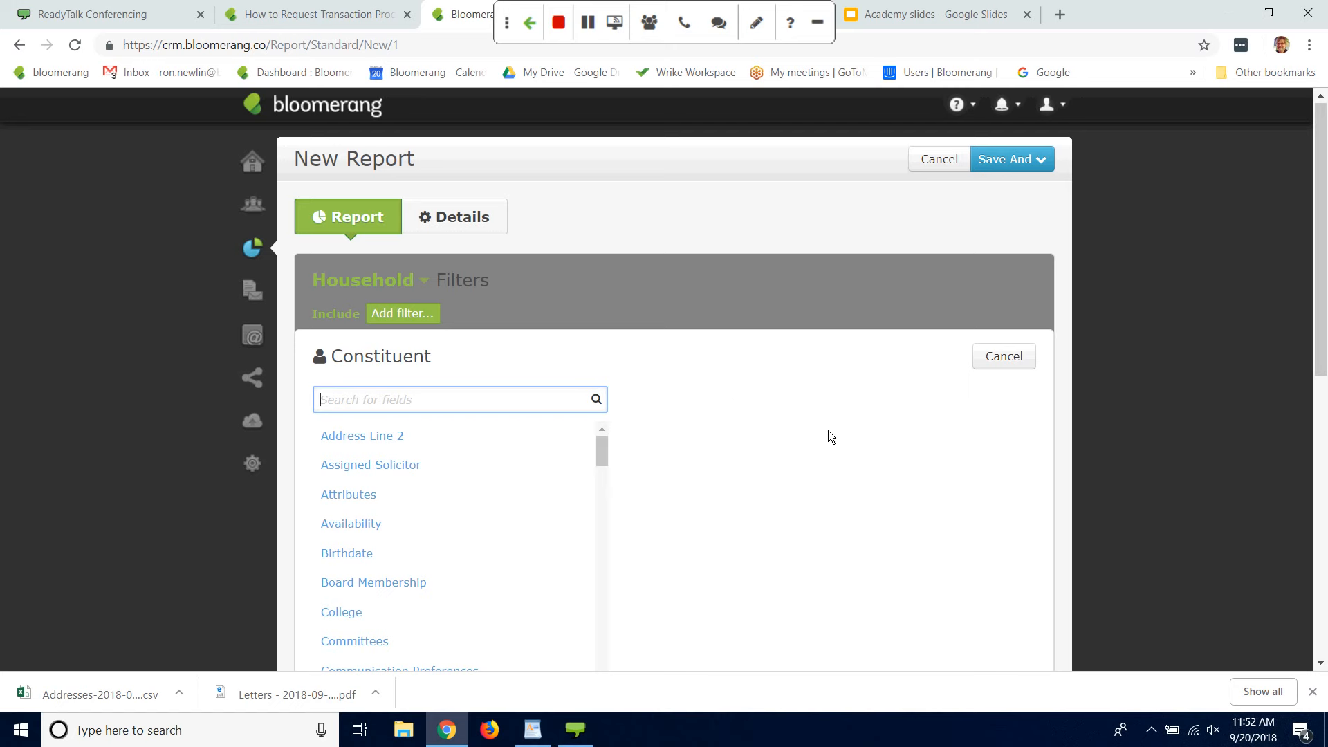
type("has t")
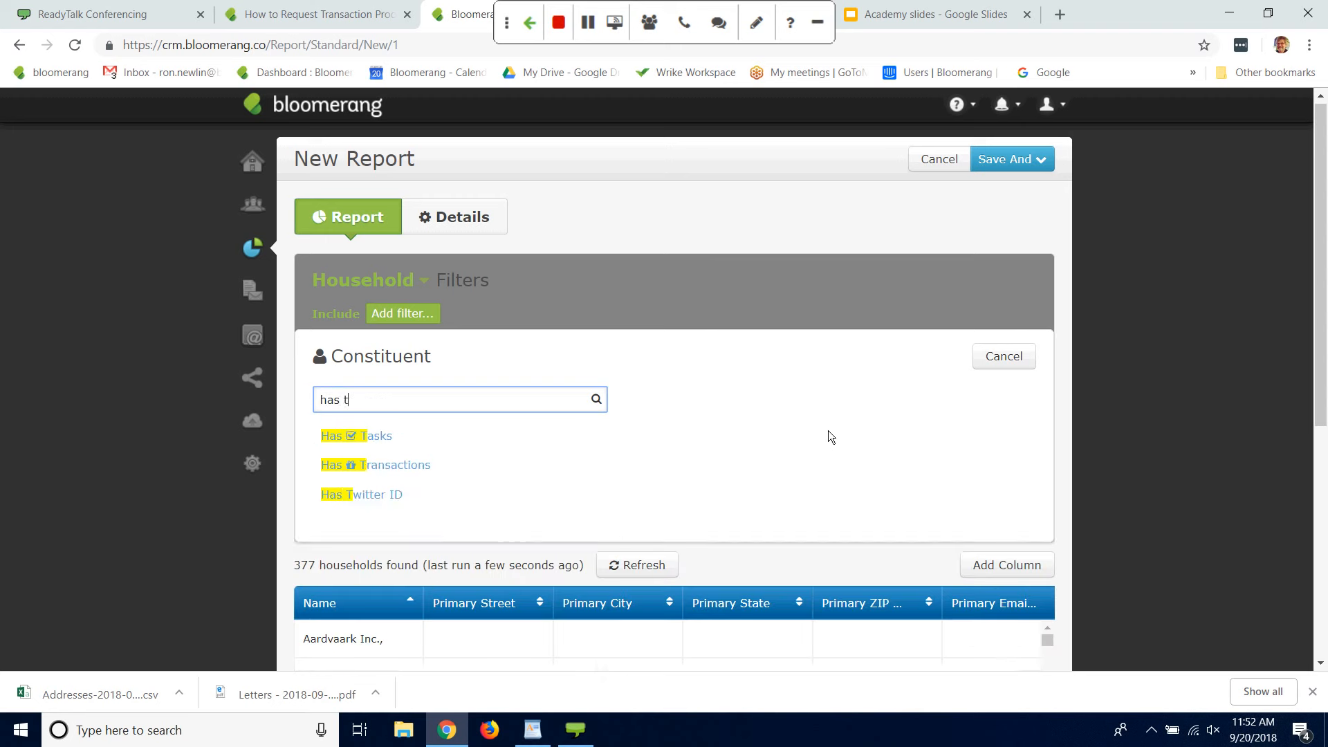
type("r")
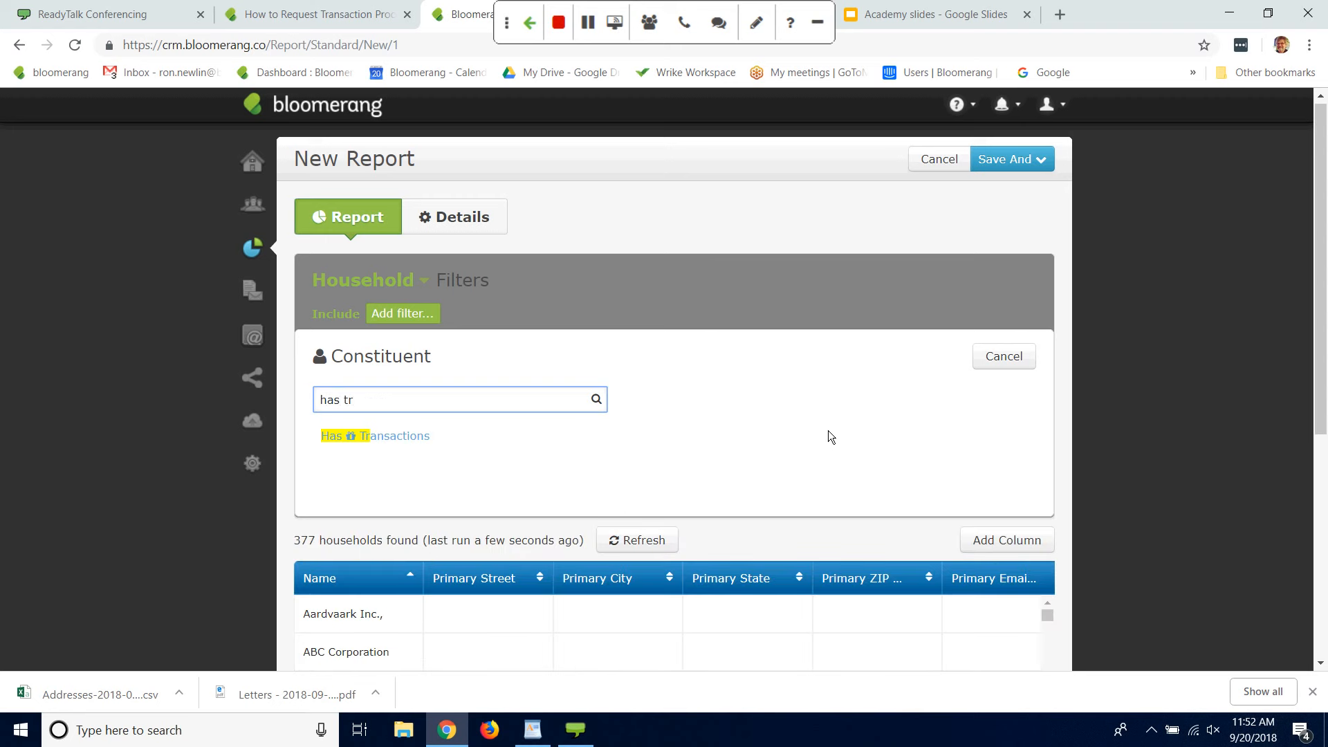
left_click(393, 434)
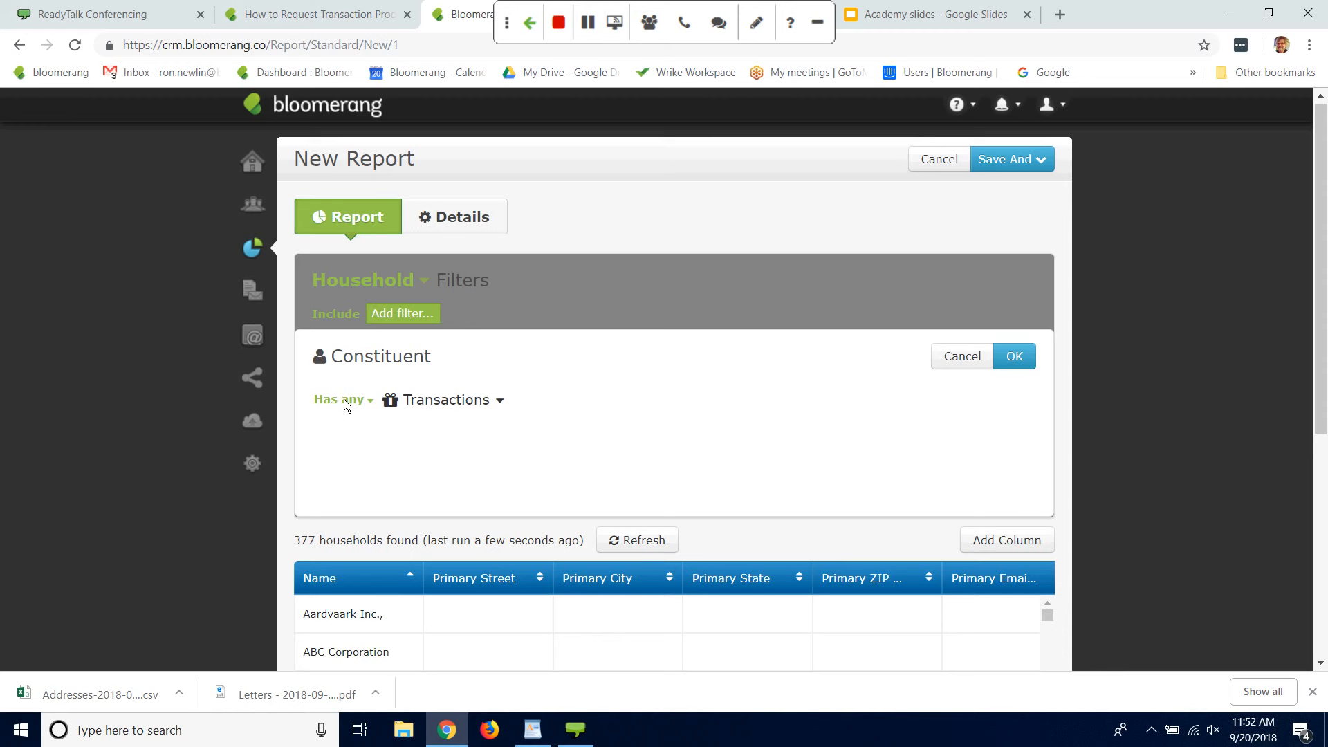
left_click(1017, 358)
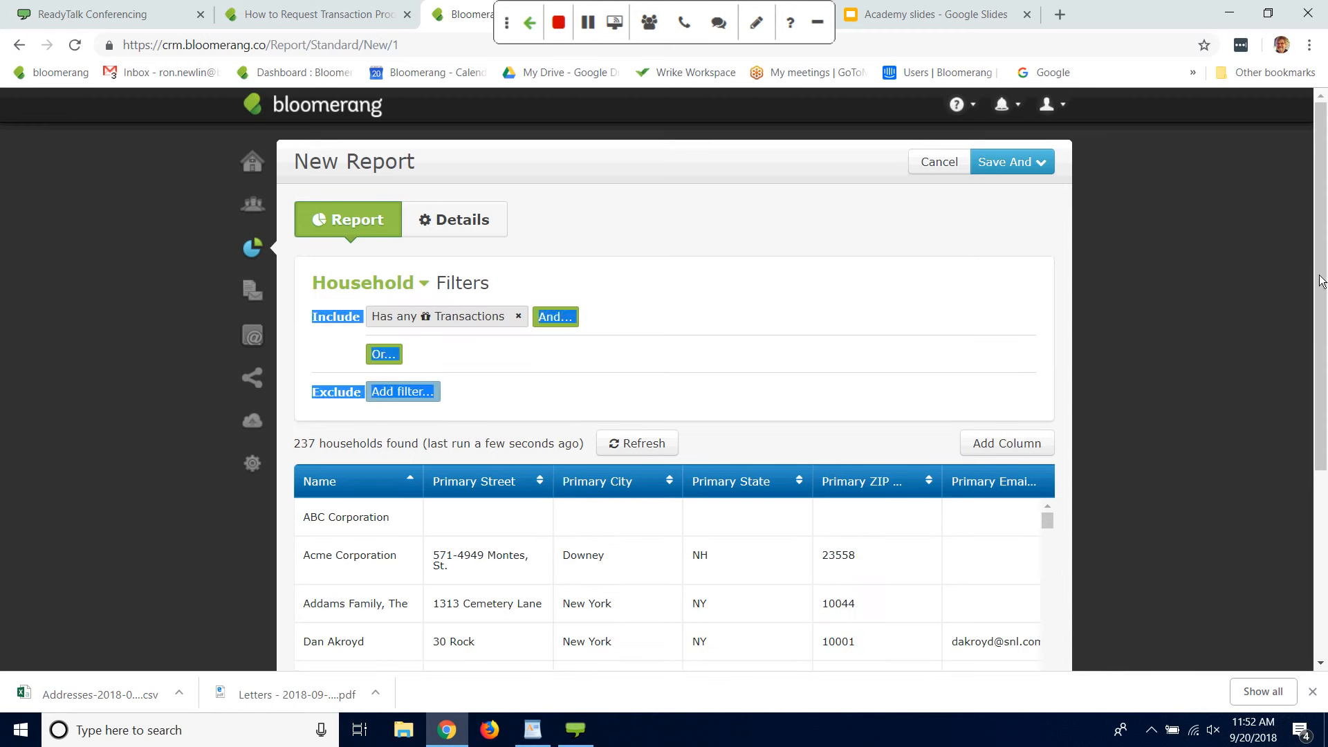
Step: Add a Lifetime Revenue column to the household report
triple_click(1304, 432)
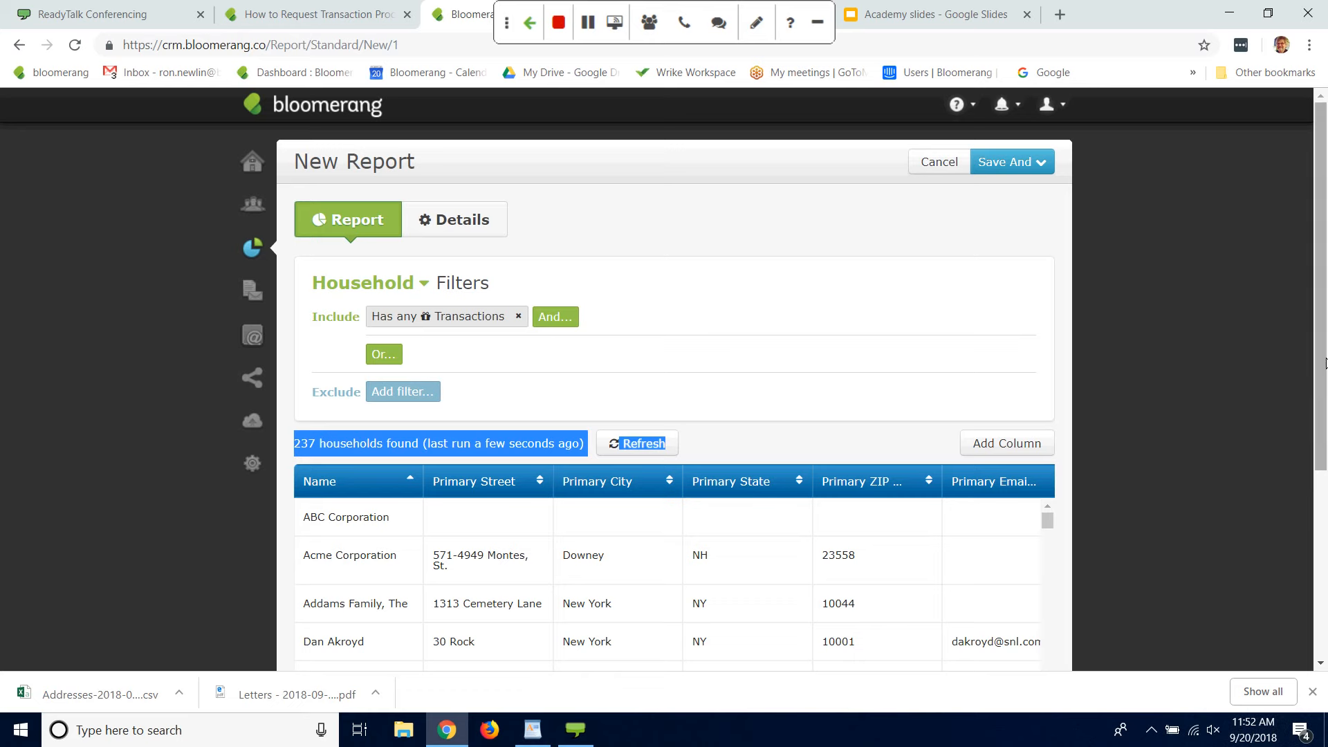
left_click_drag(1327, 363, 1296, 433)
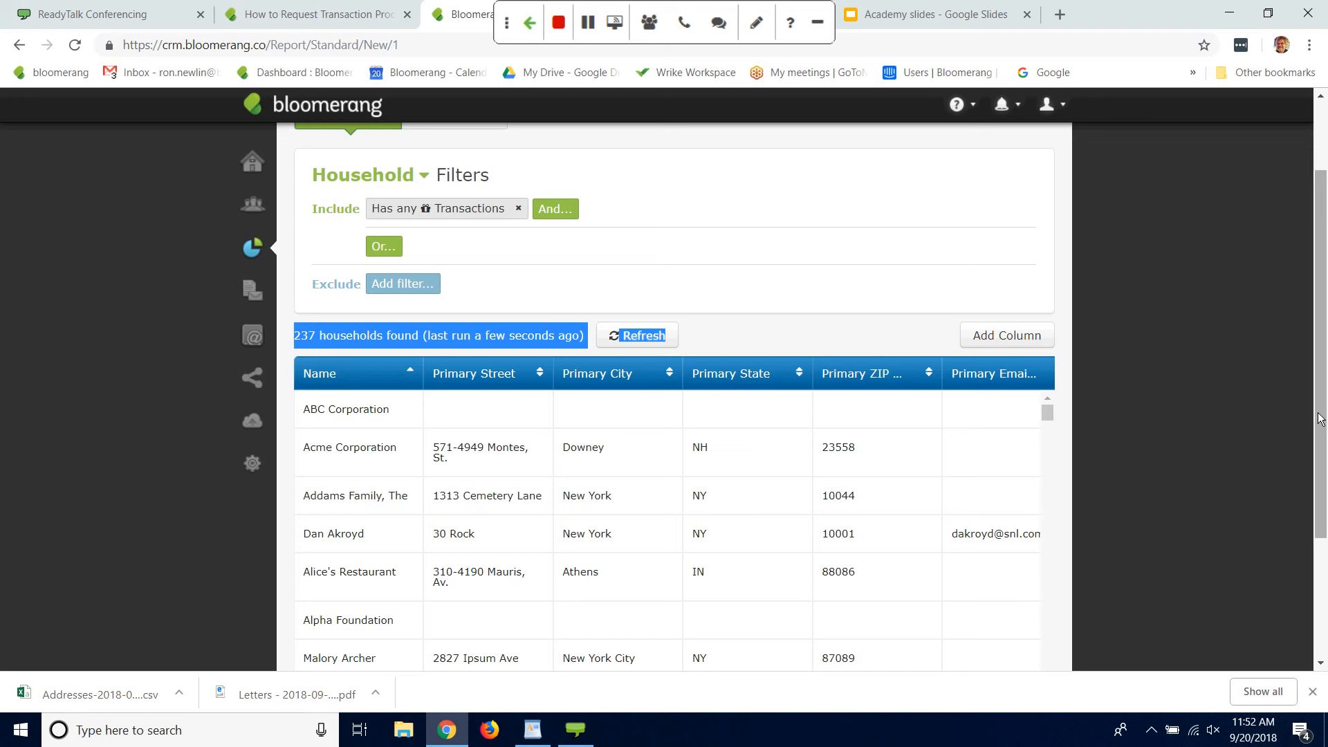
left_click(983, 337)
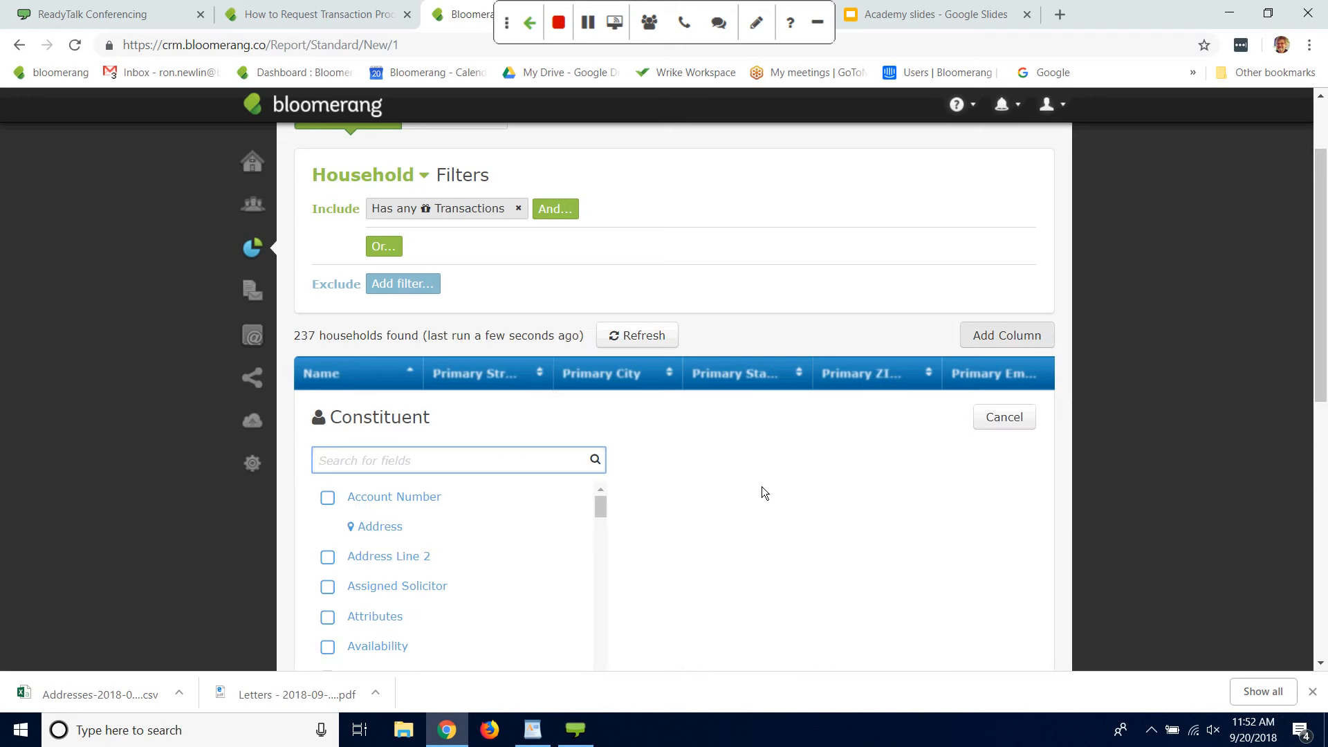
type("lifet")
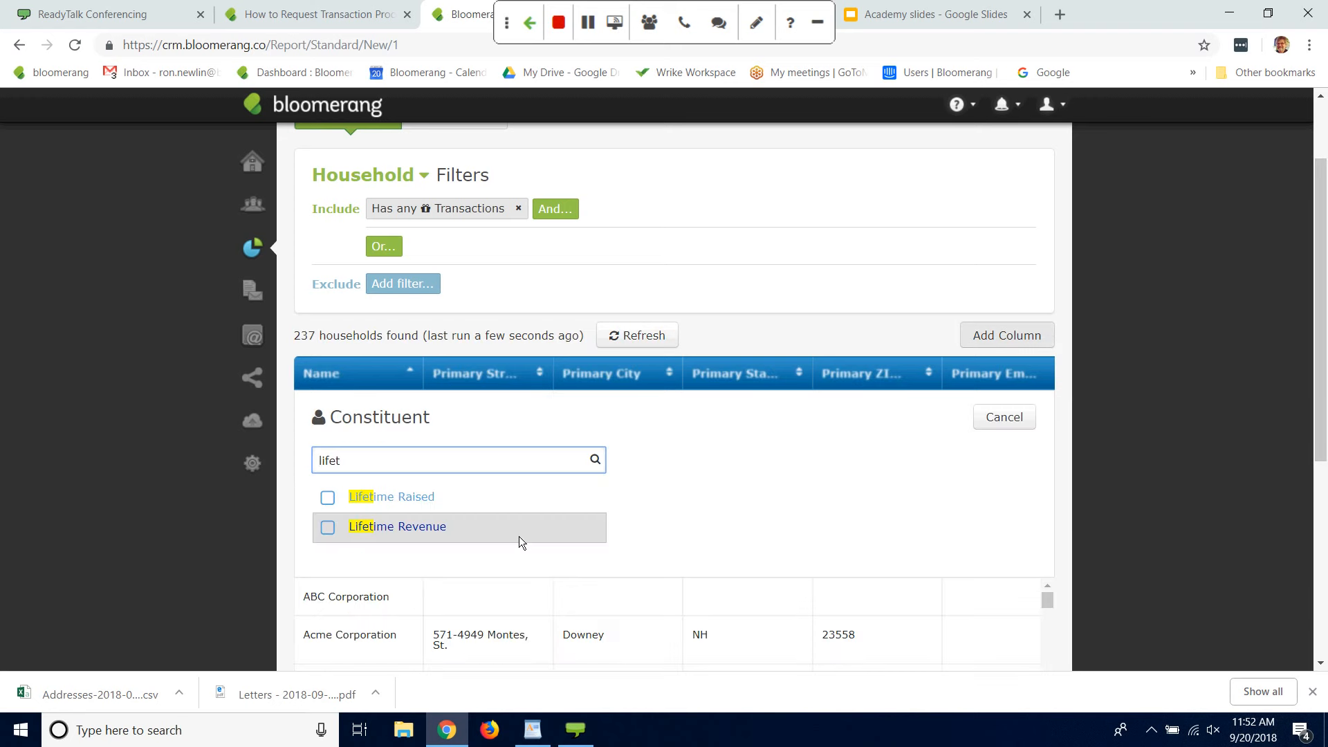
left_click(328, 527)
left_click(917, 418)
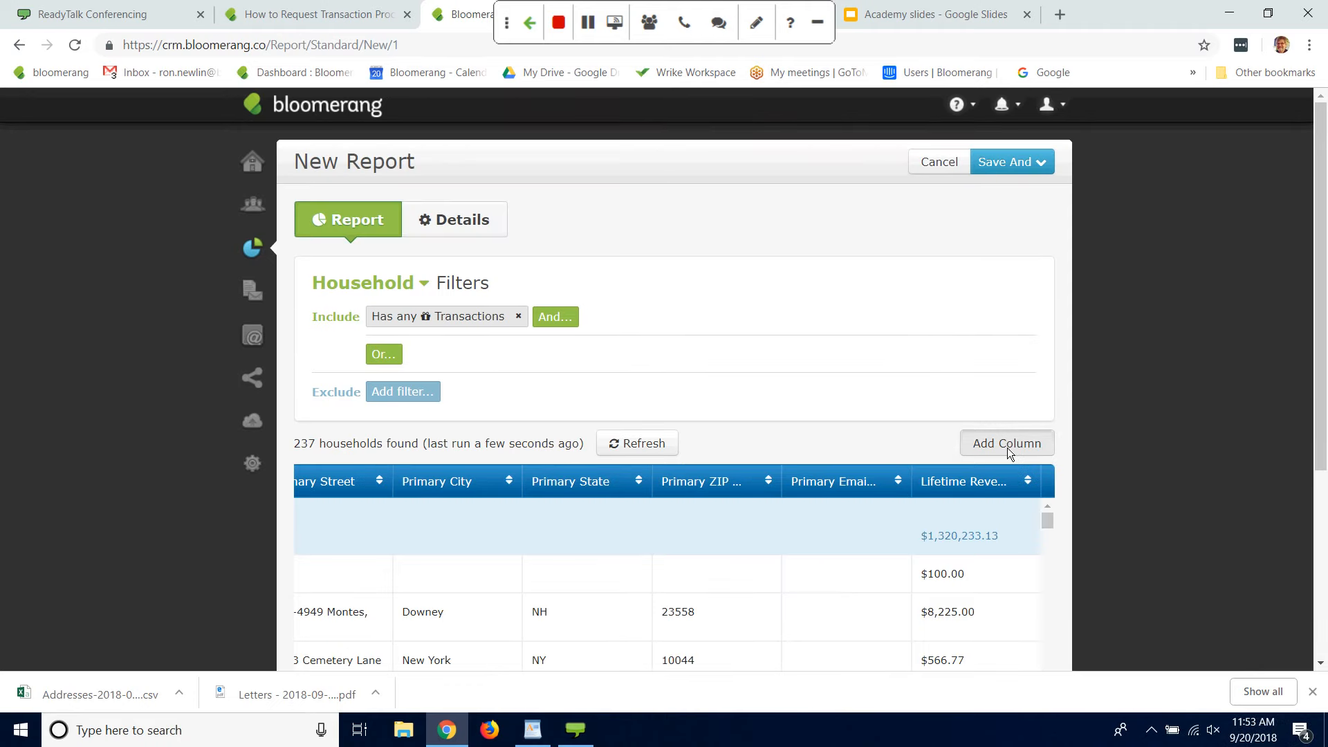
Step: Add a Latest Transaction Date column to the household report
left_click(1008, 447)
type("date")
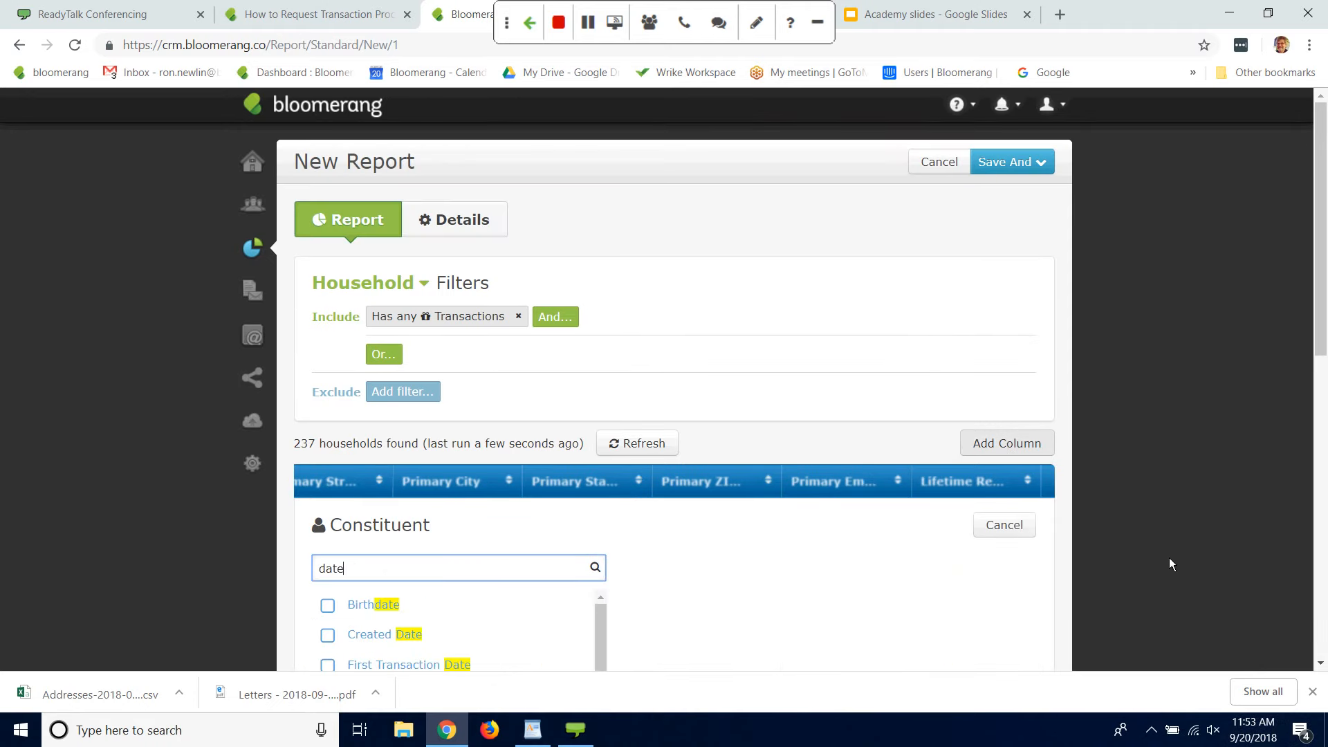
scroll(570, 484, "down", 4)
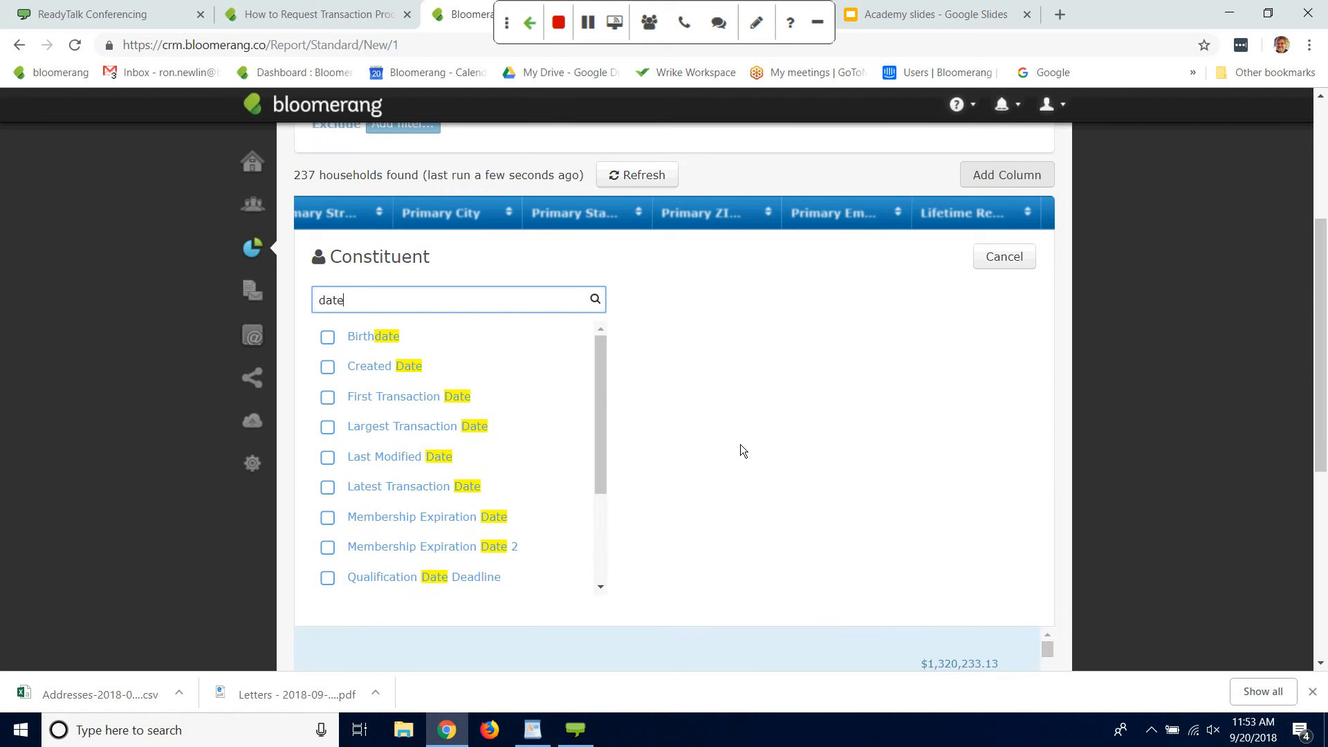
left_click(329, 488)
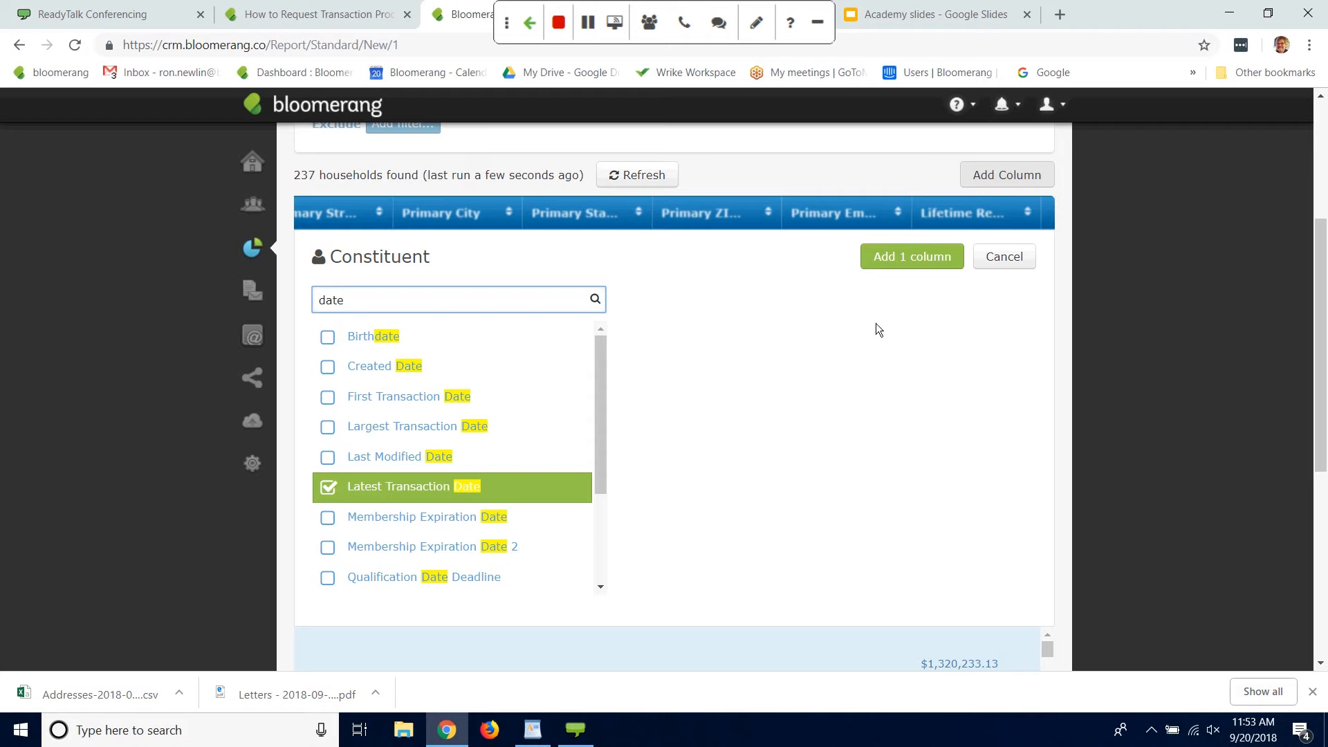
left_click(915, 267)
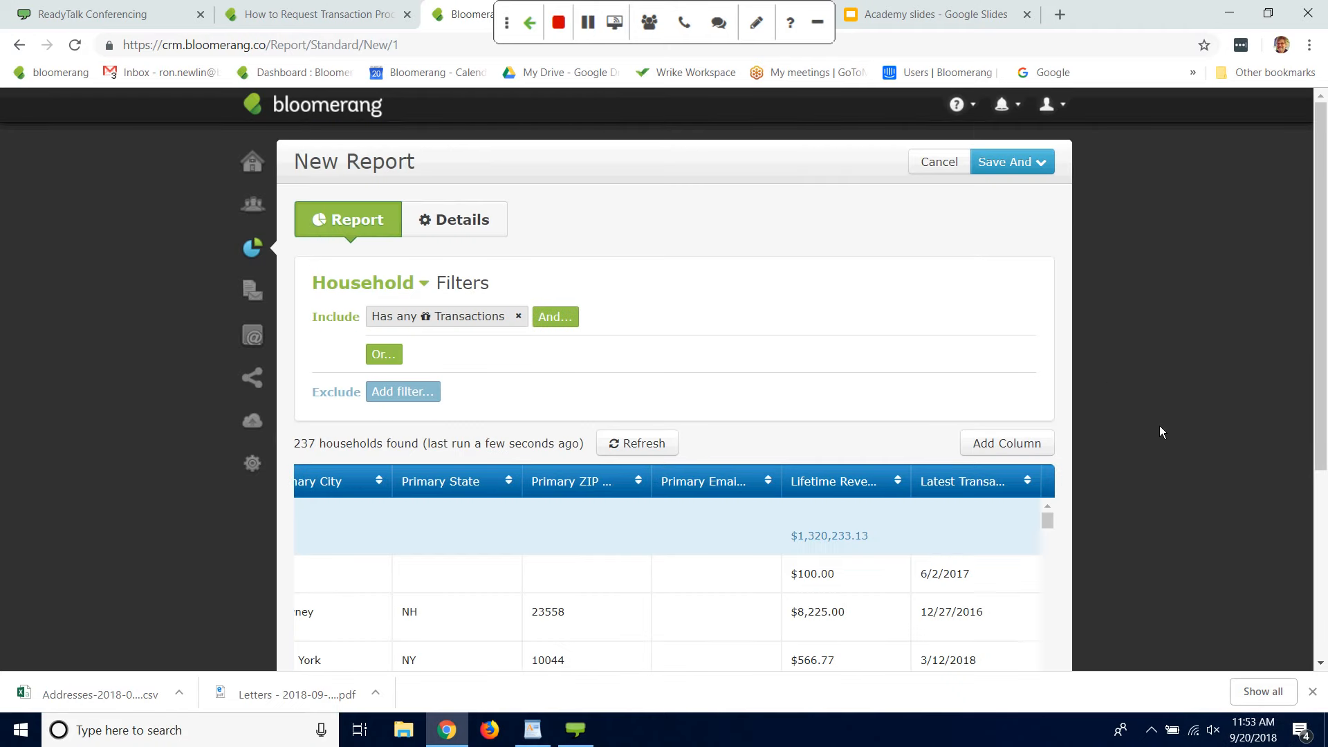
Step: Save the household report under the name All Donors, keep it open for editing, and look over its rows
left_click(1015, 168)
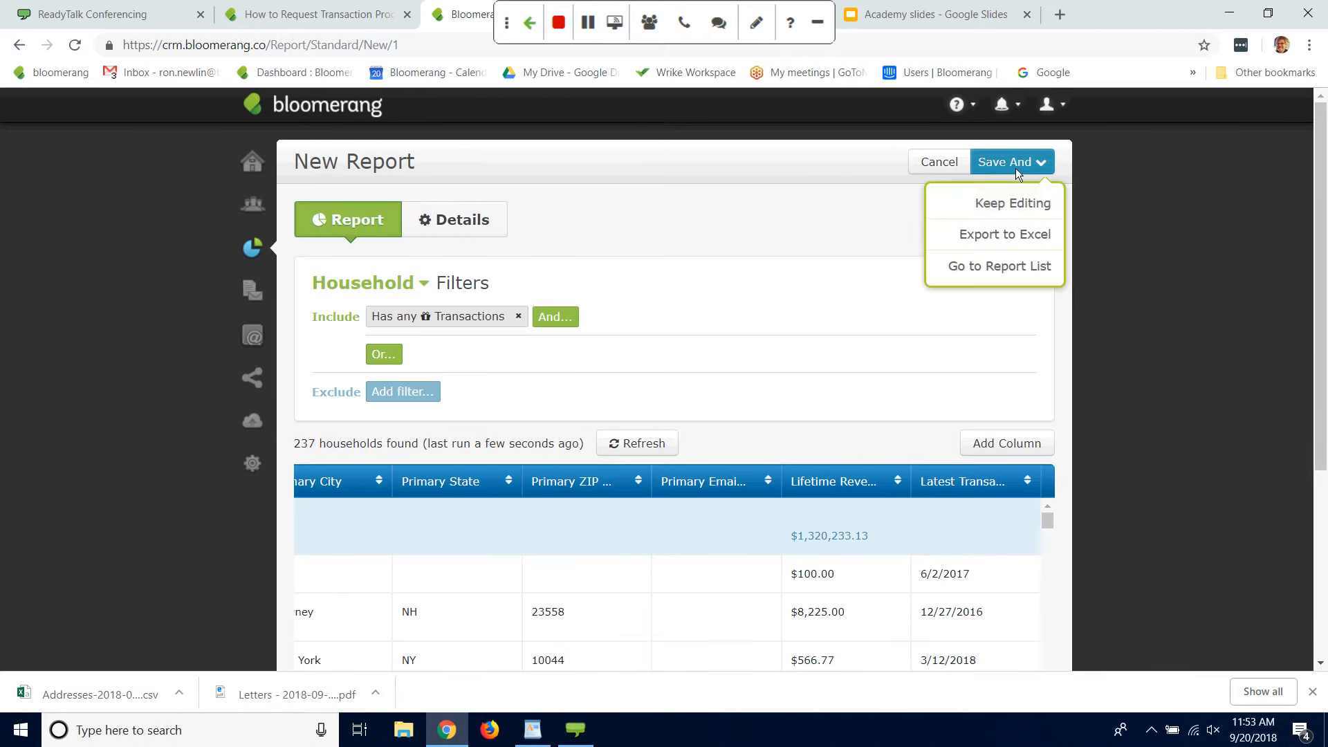
left_click(1007, 206)
type("All Dono")
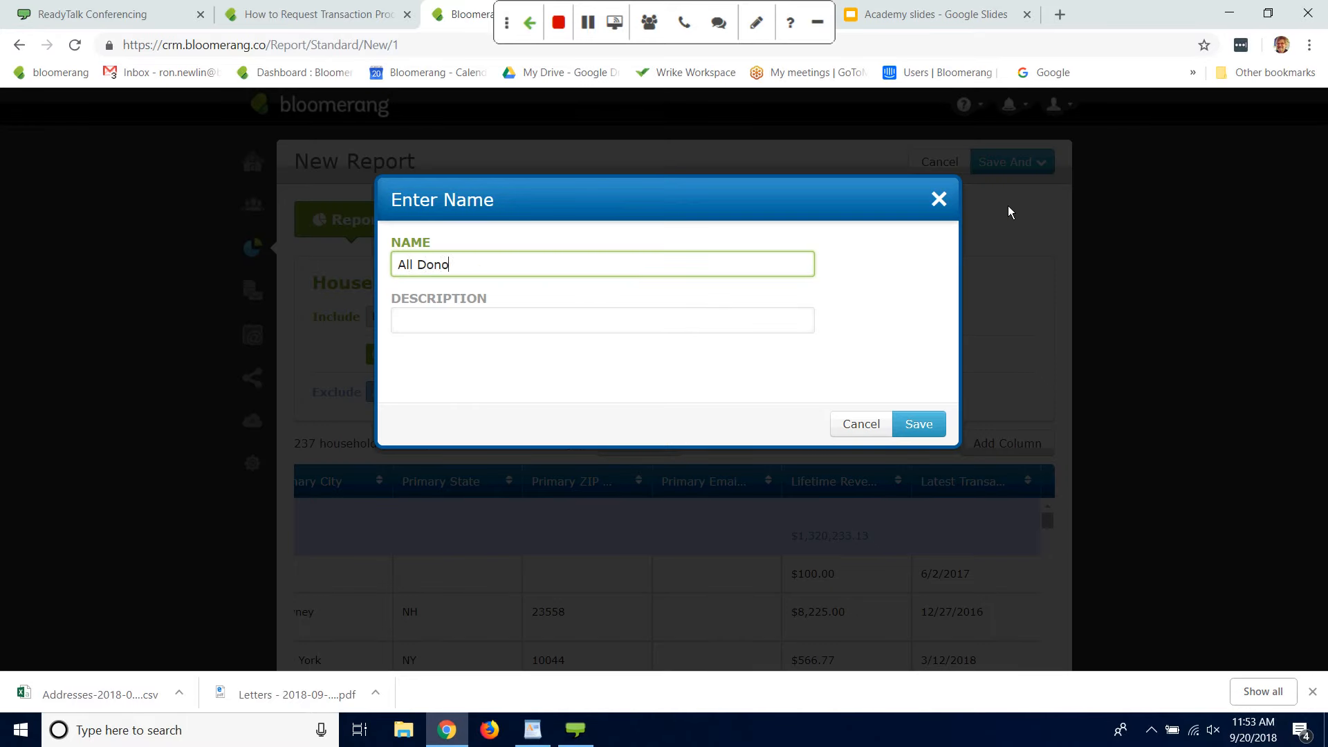
type("rs")
left_click(911, 425)
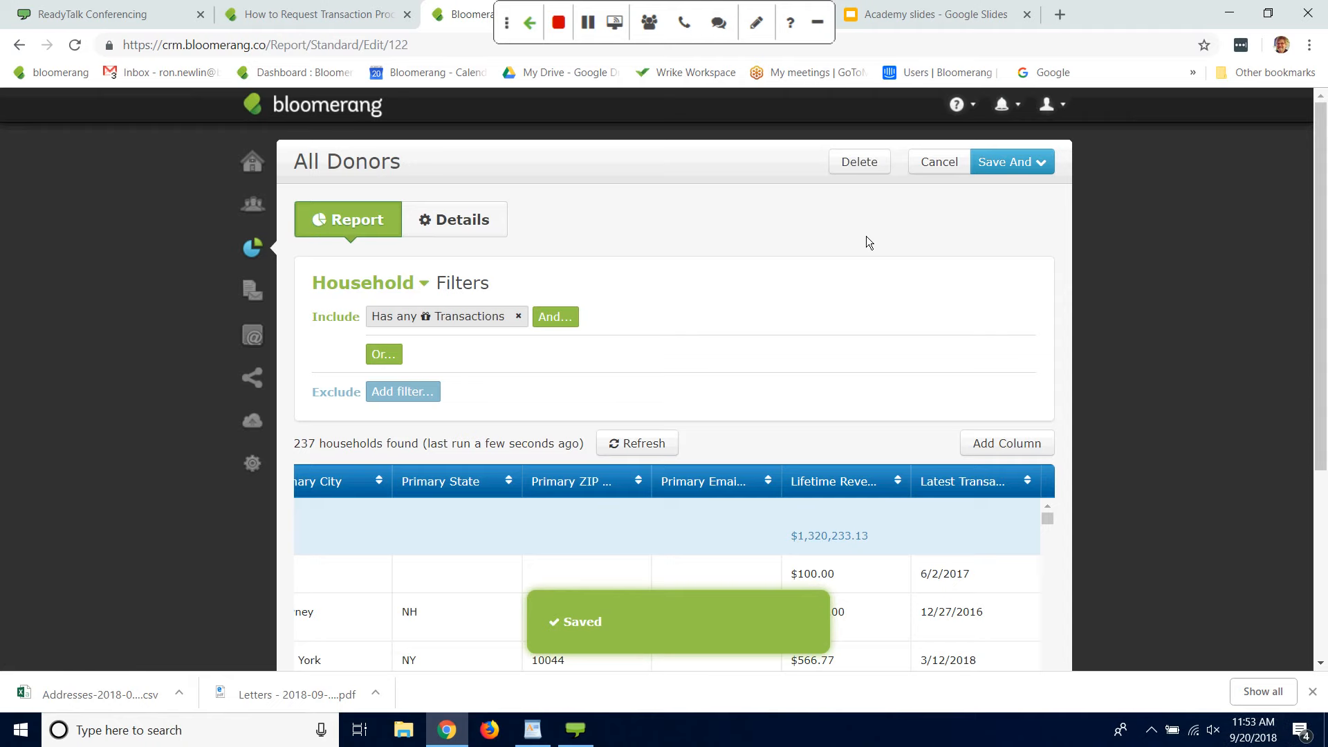
left_click_drag(1323, 274, 1280, 482)
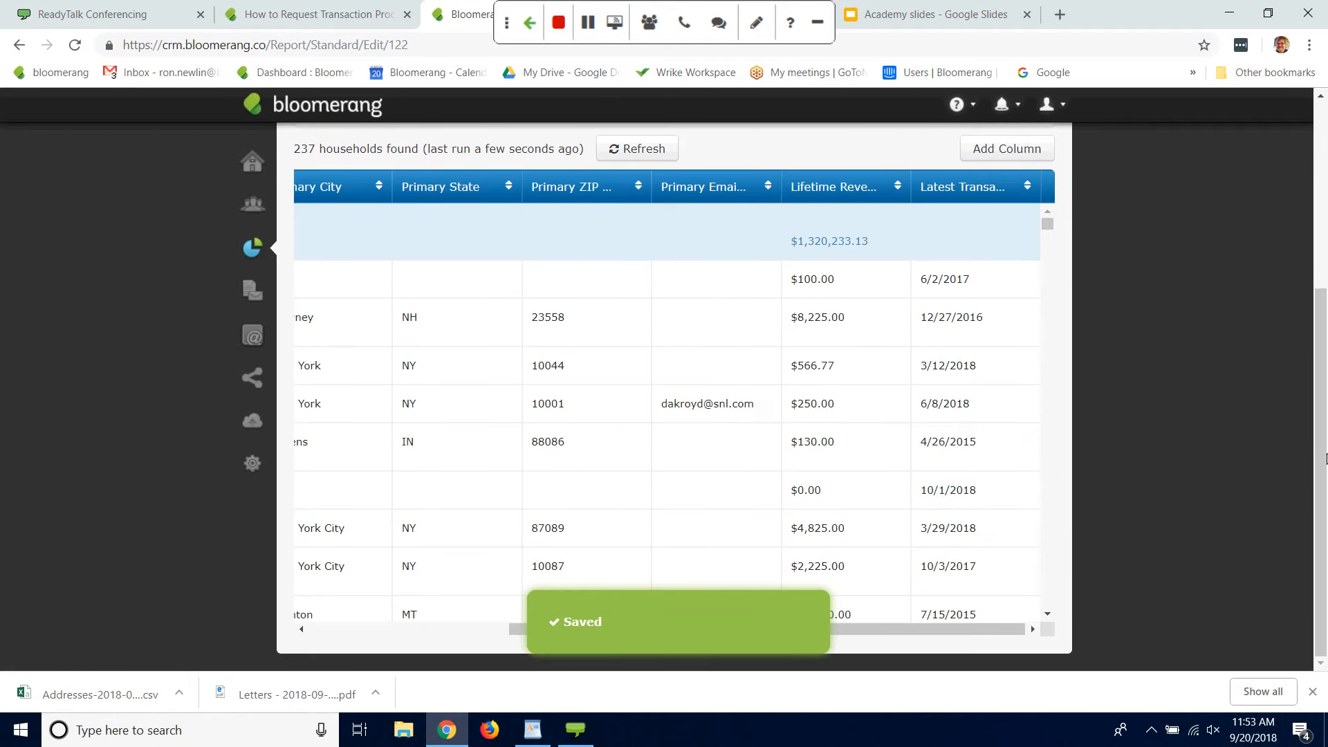
scroll(1031, 625, "up", 3)
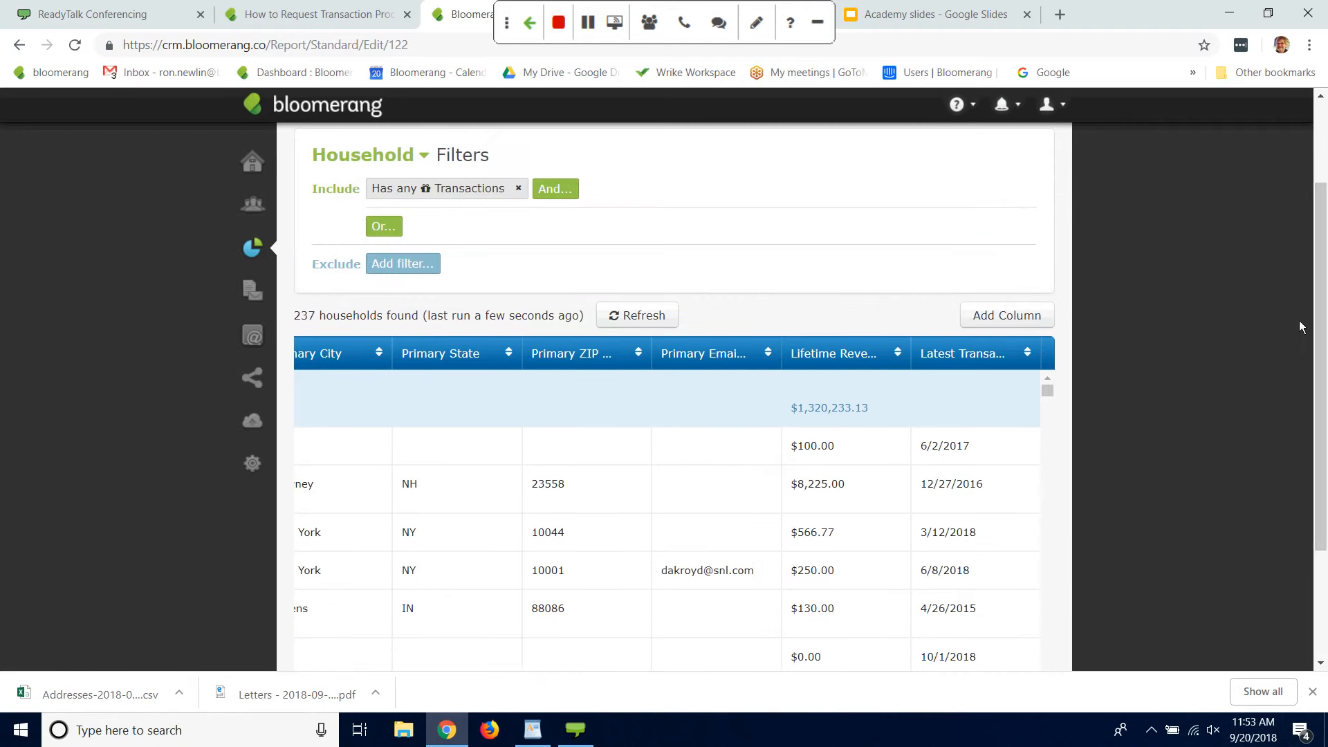
left_click_drag(1322, 333, 1316, 265)
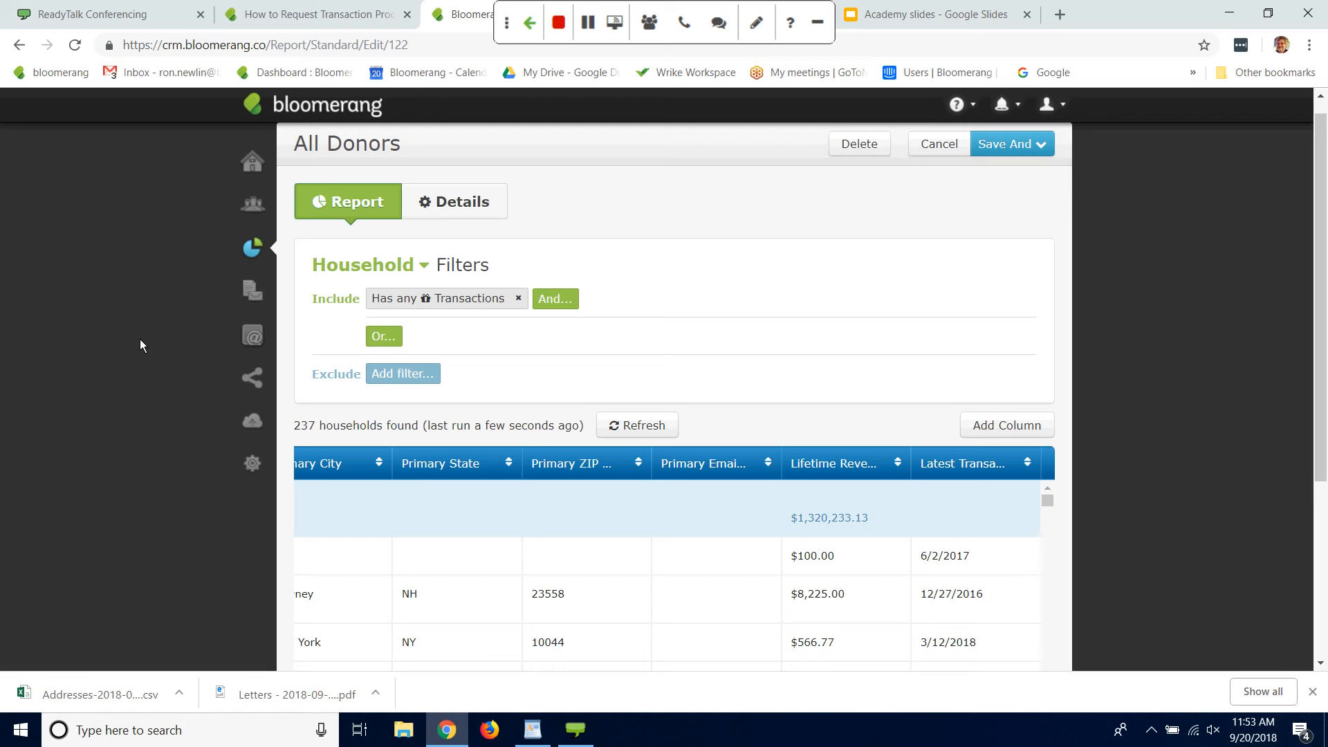
Step: Return to the reports list and start a new report built from scratch that shows transactions
left_click(256, 253)
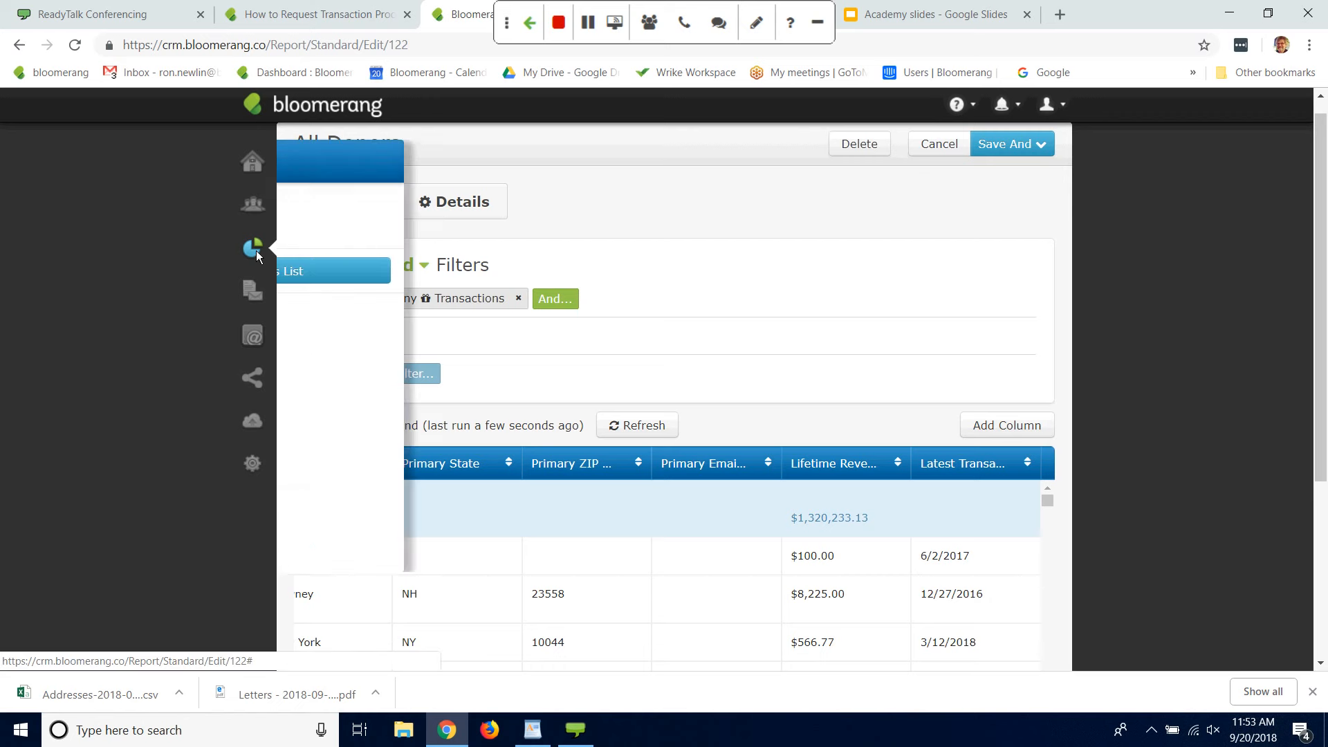
left_click(415, 272)
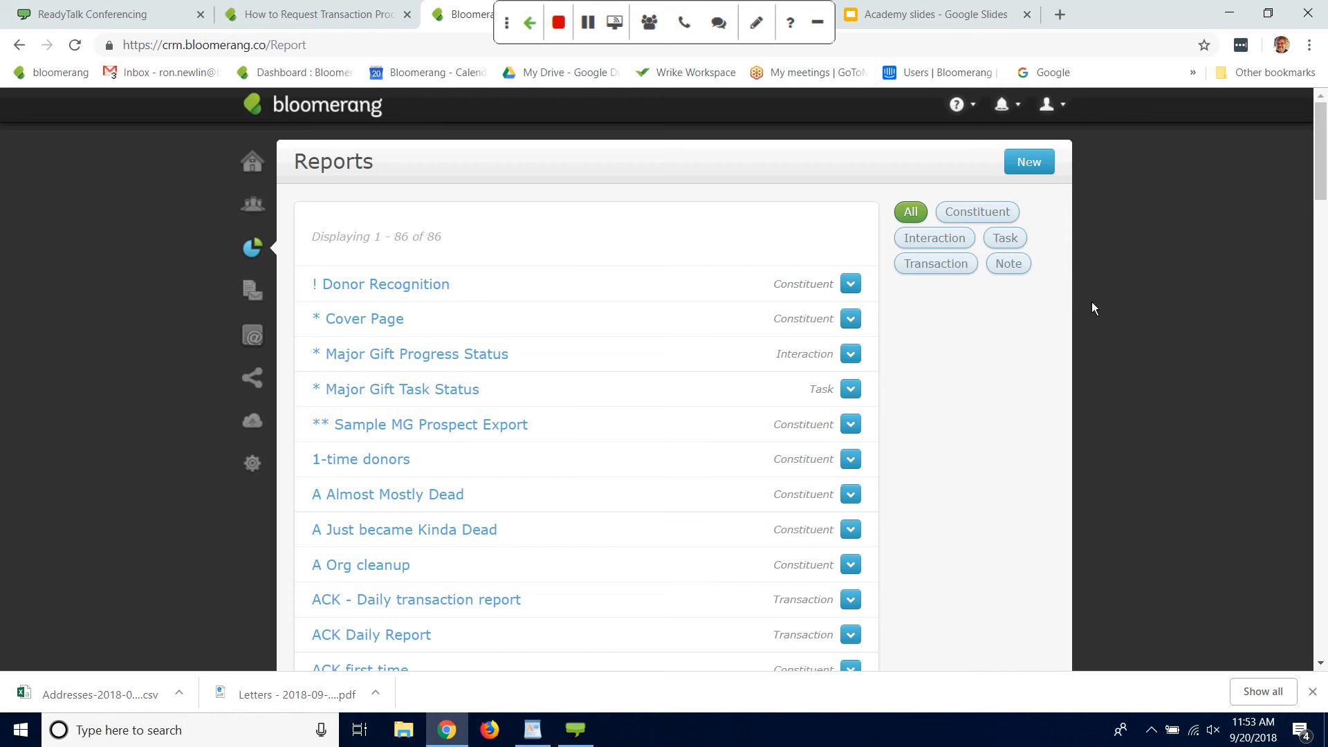
left_click(1028, 163)
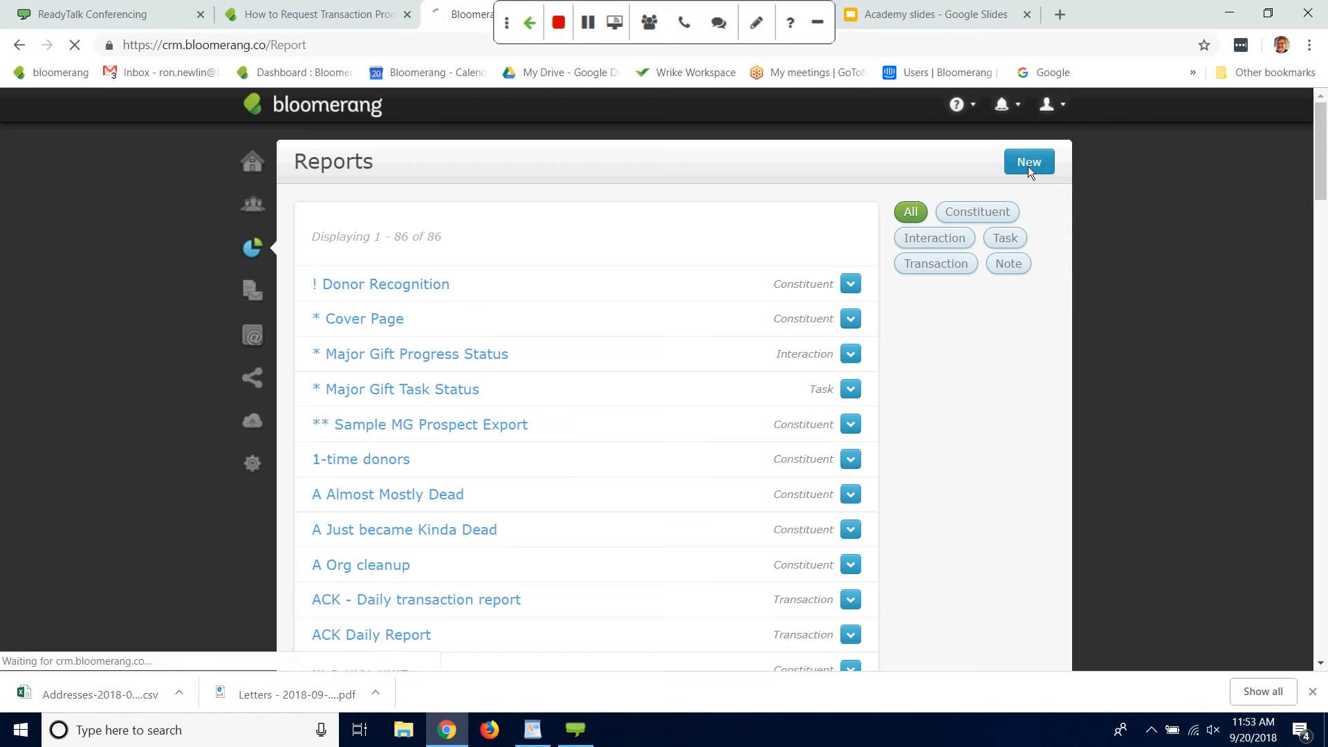
left_click(568, 250)
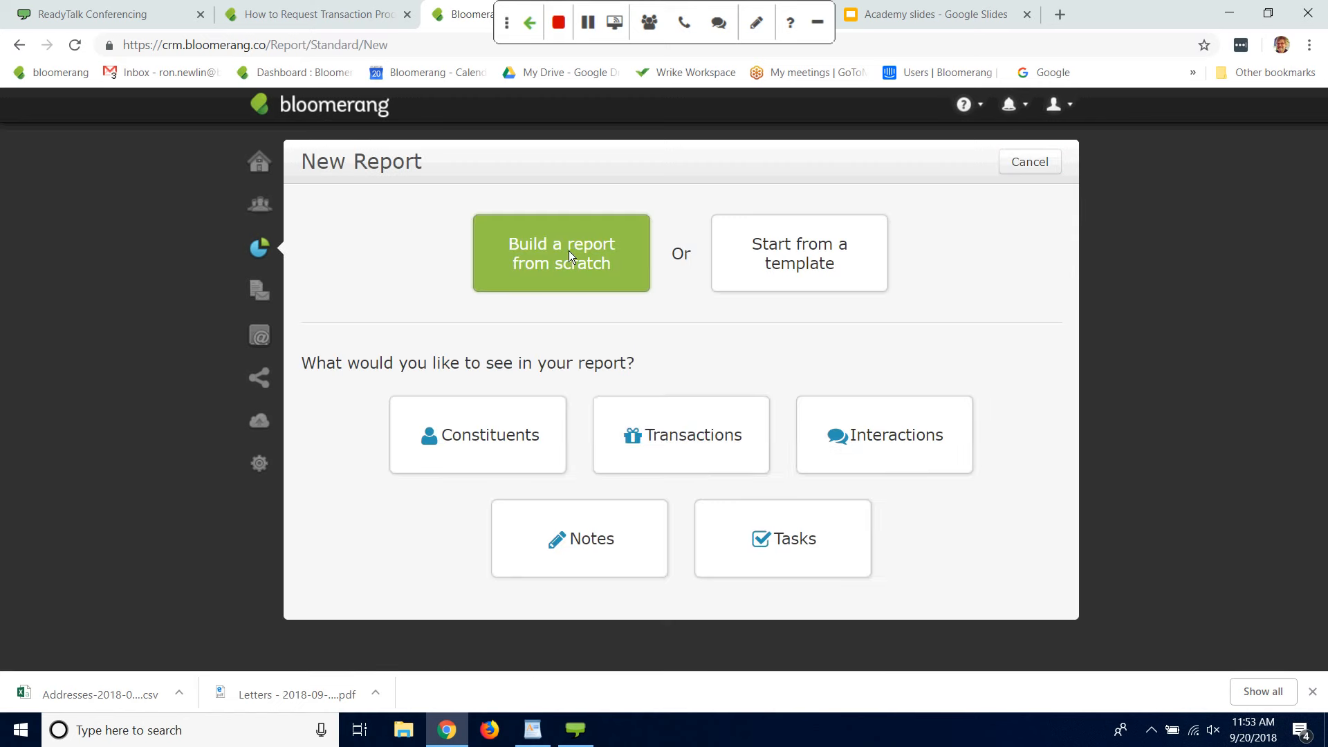
left_click(675, 437)
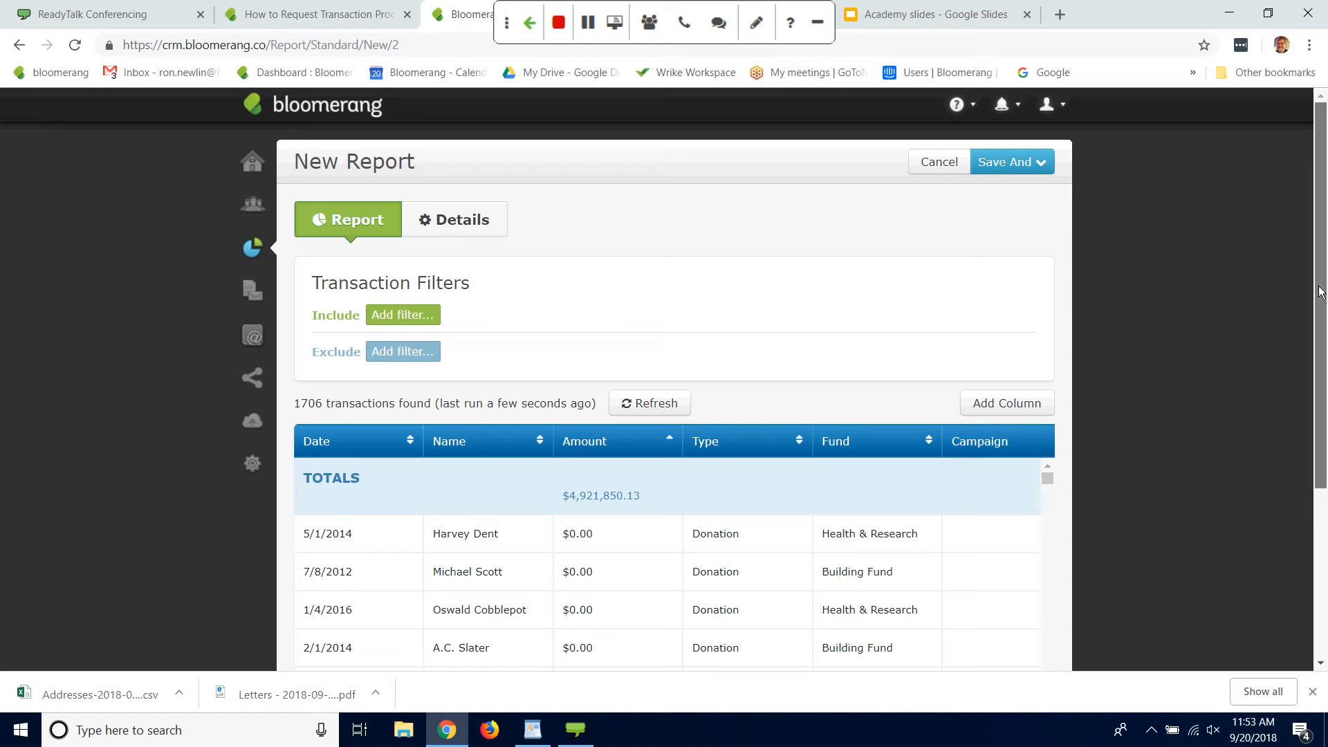
left_click_drag(1318, 282, 1316, 309)
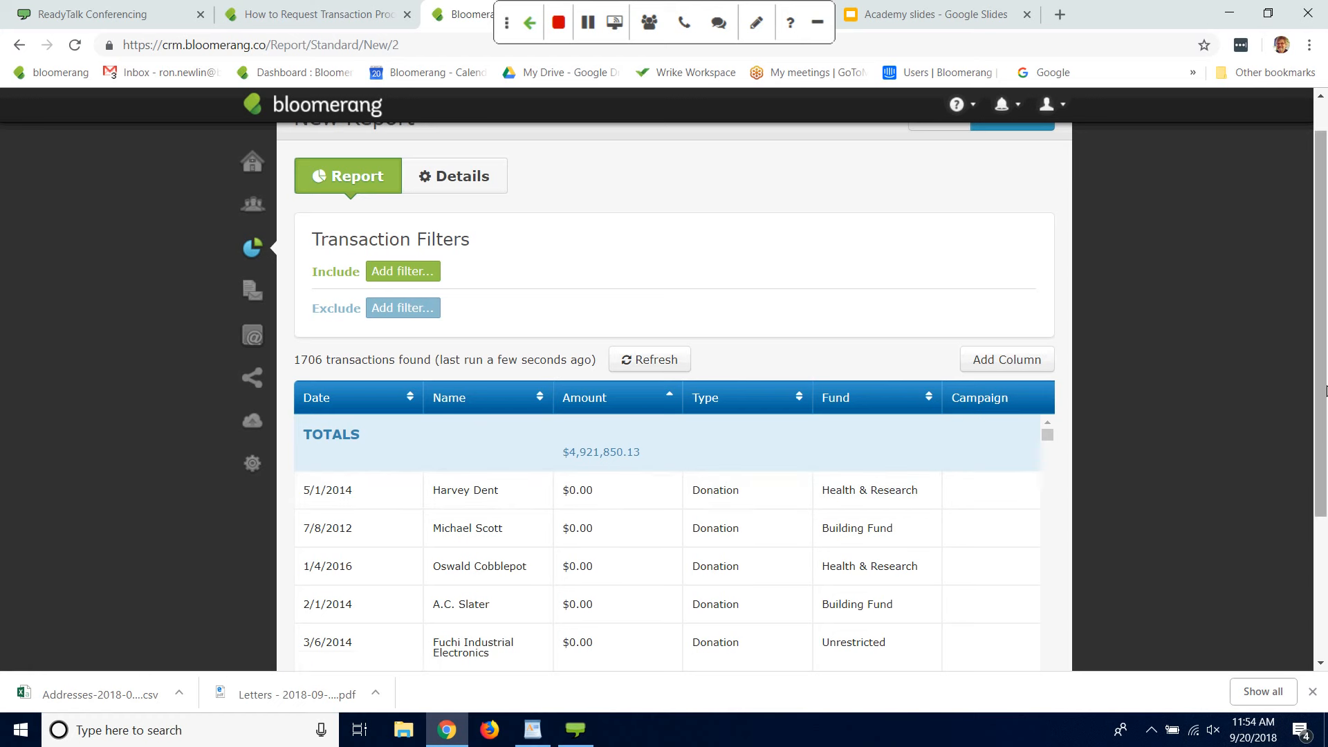
scroll(1326, 348, "up", 1)
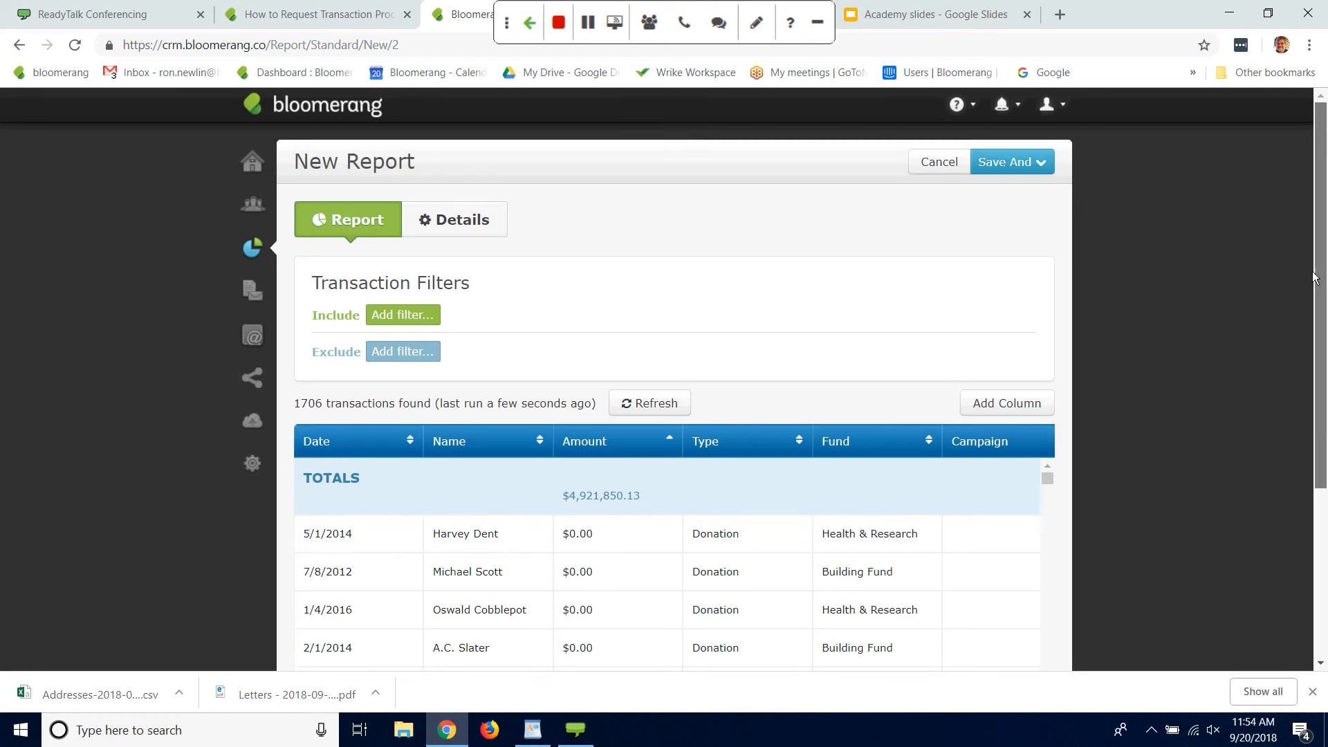
Step: Add an include filter to the transaction report for transactions whose Date is during this quarter
left_click(407, 315)
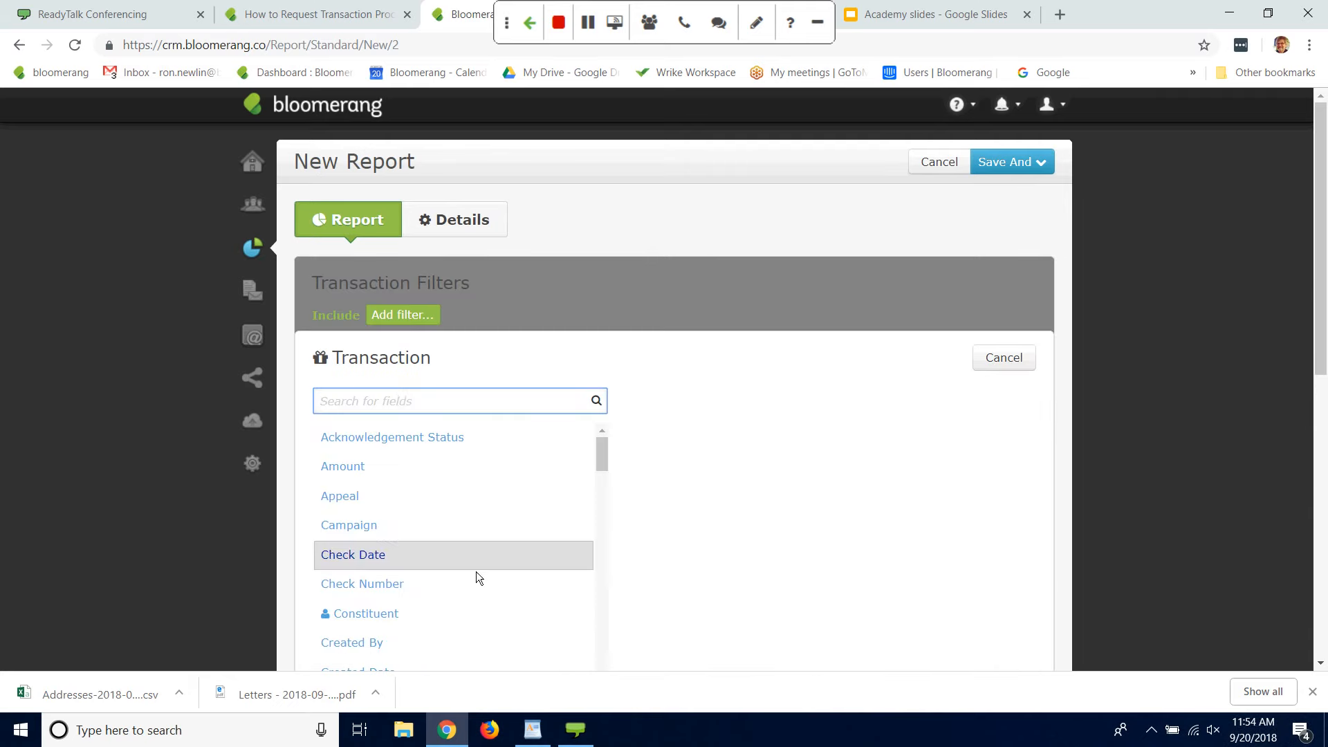
type("date")
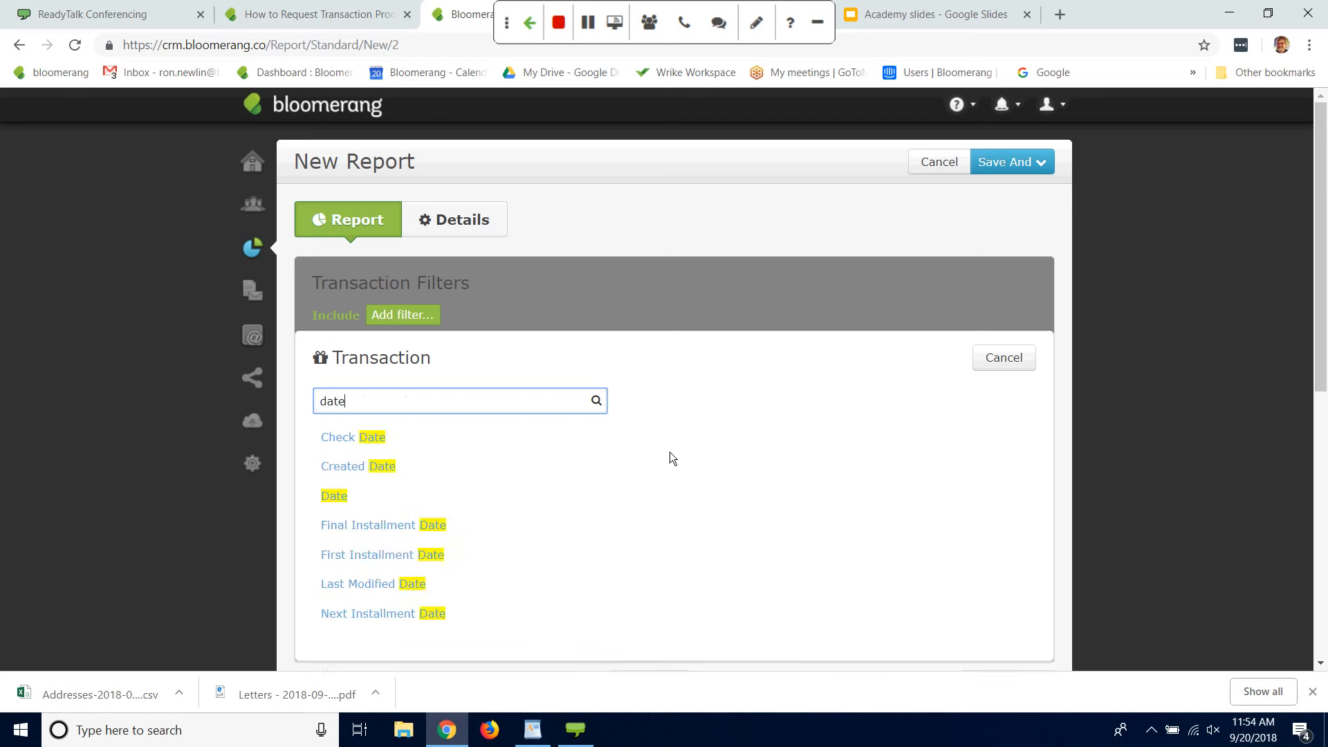
left_click(342, 501)
left_click(468, 400)
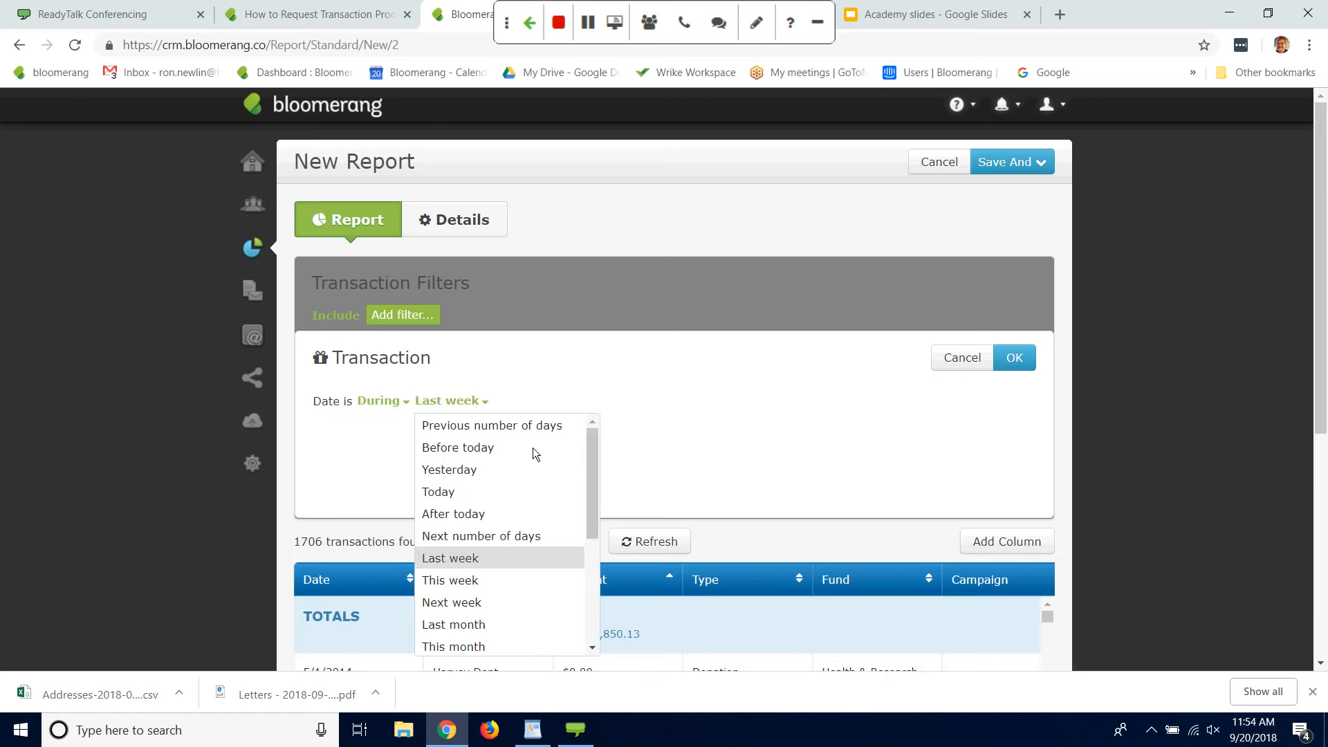
left_click_drag(597, 463, 585, 520)
left_click(448, 596)
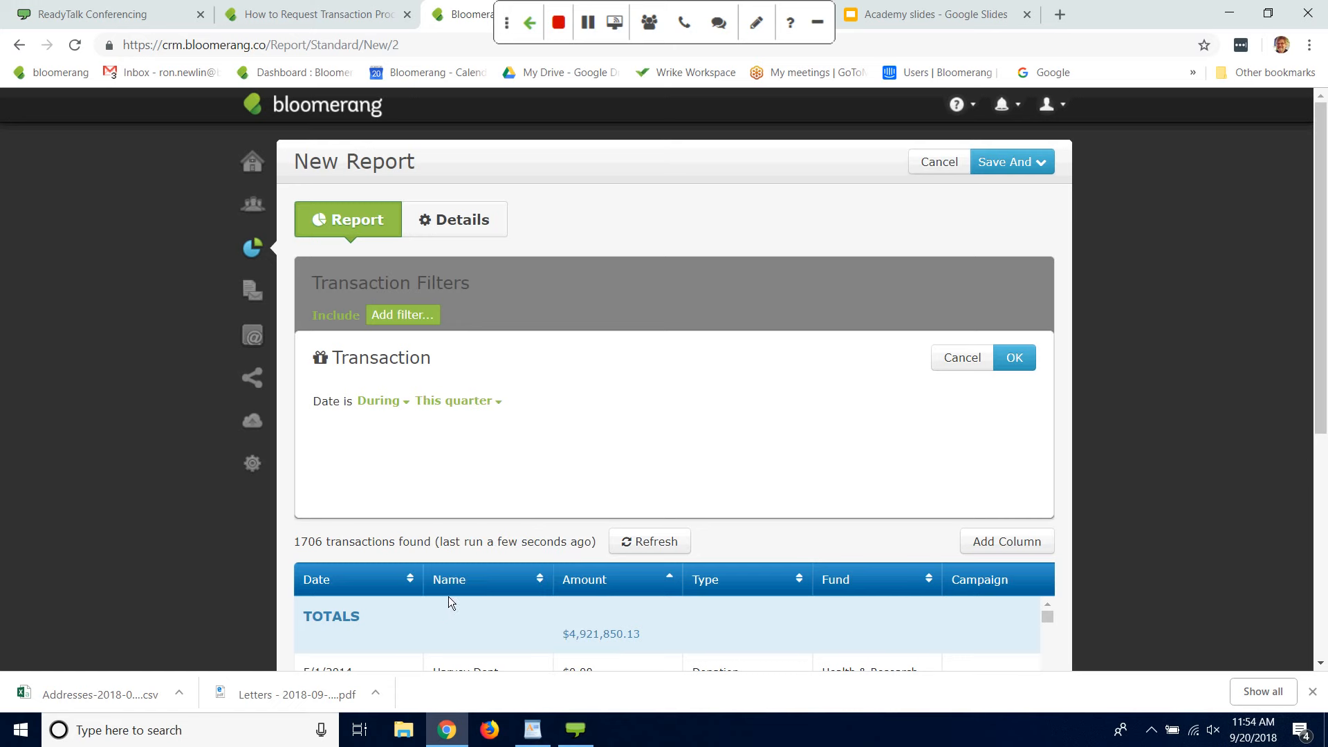
left_click(1017, 356)
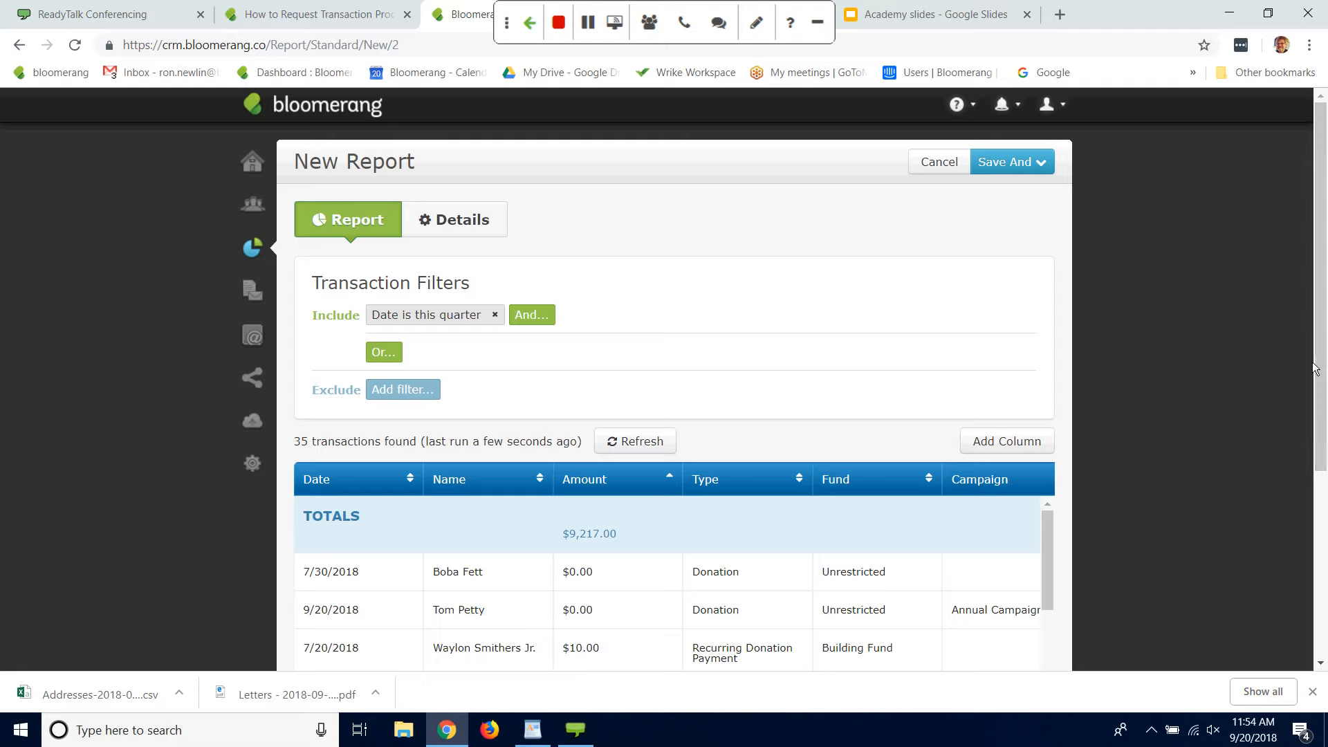
left_click_drag(1314, 378, 1298, 347)
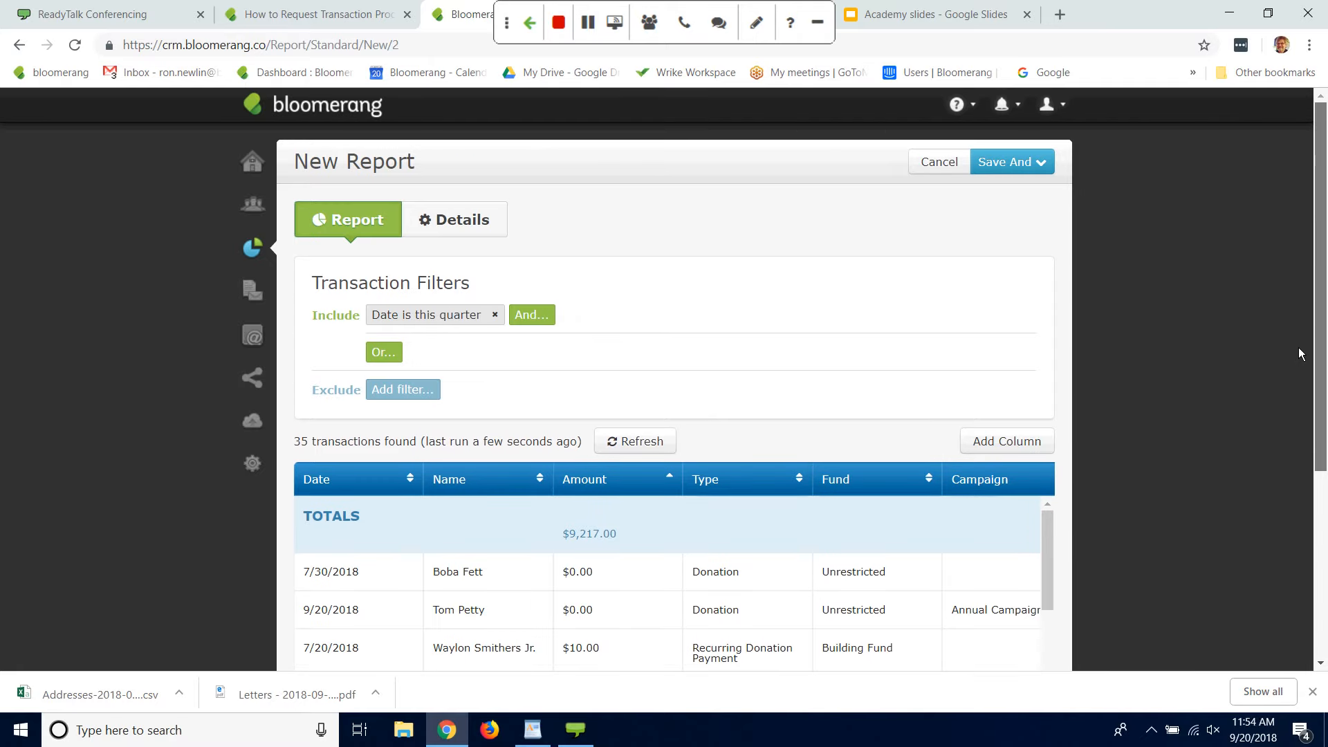
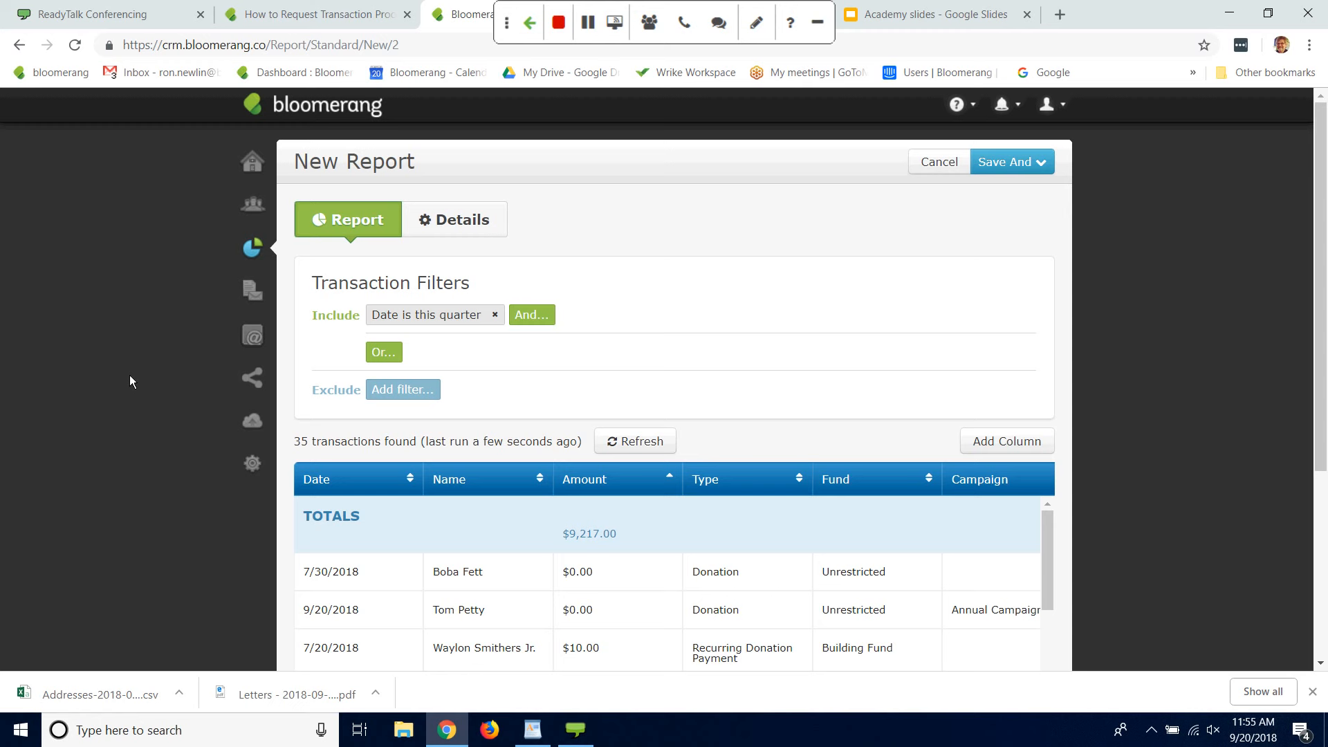
Step: Leave the unsaved transaction report for the email templates and look over the existing templates
left_click(250, 291)
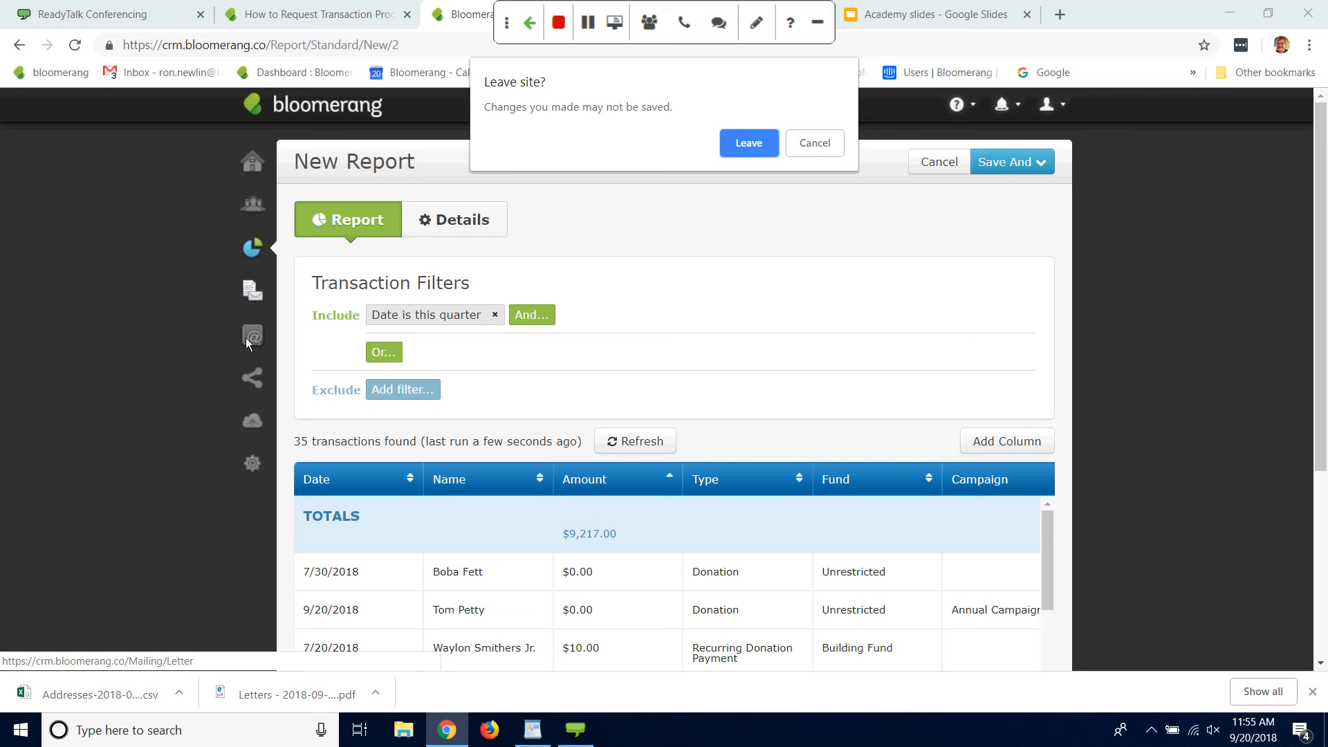
left_click(813, 143)
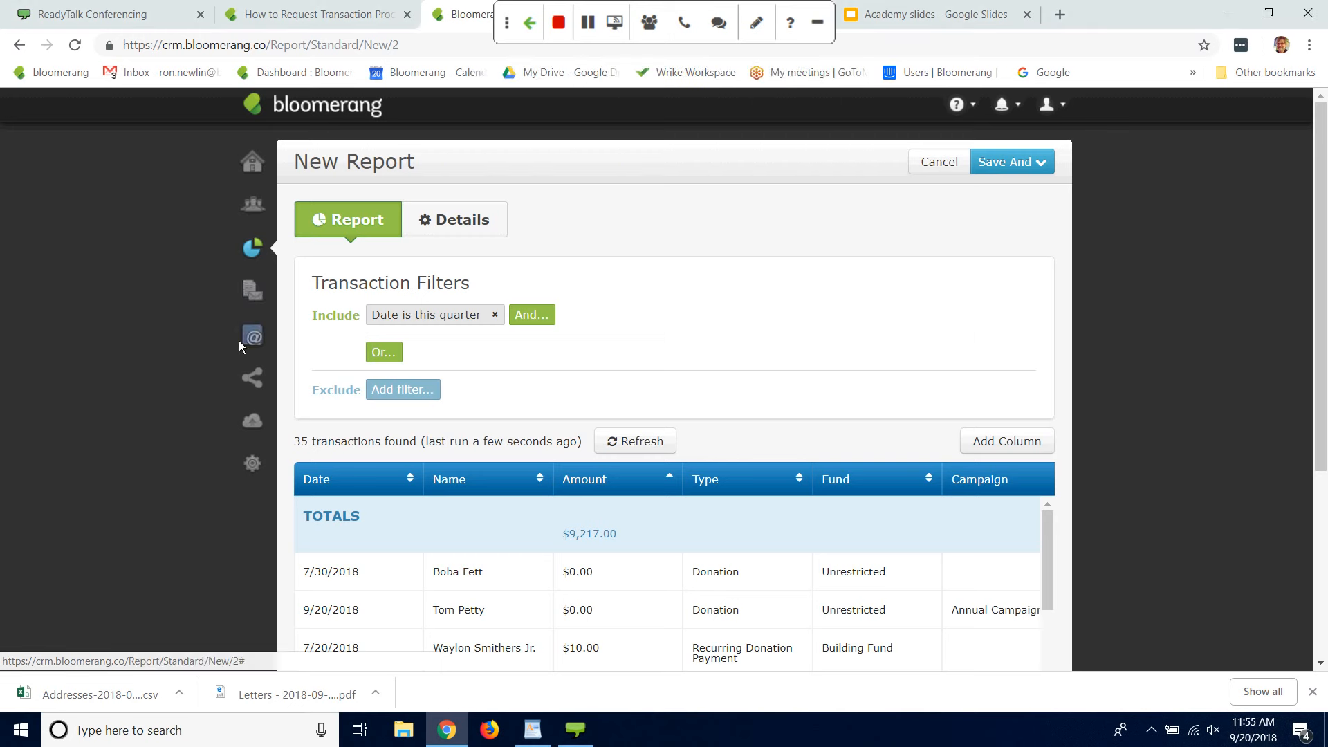
mouse_move(261, 340)
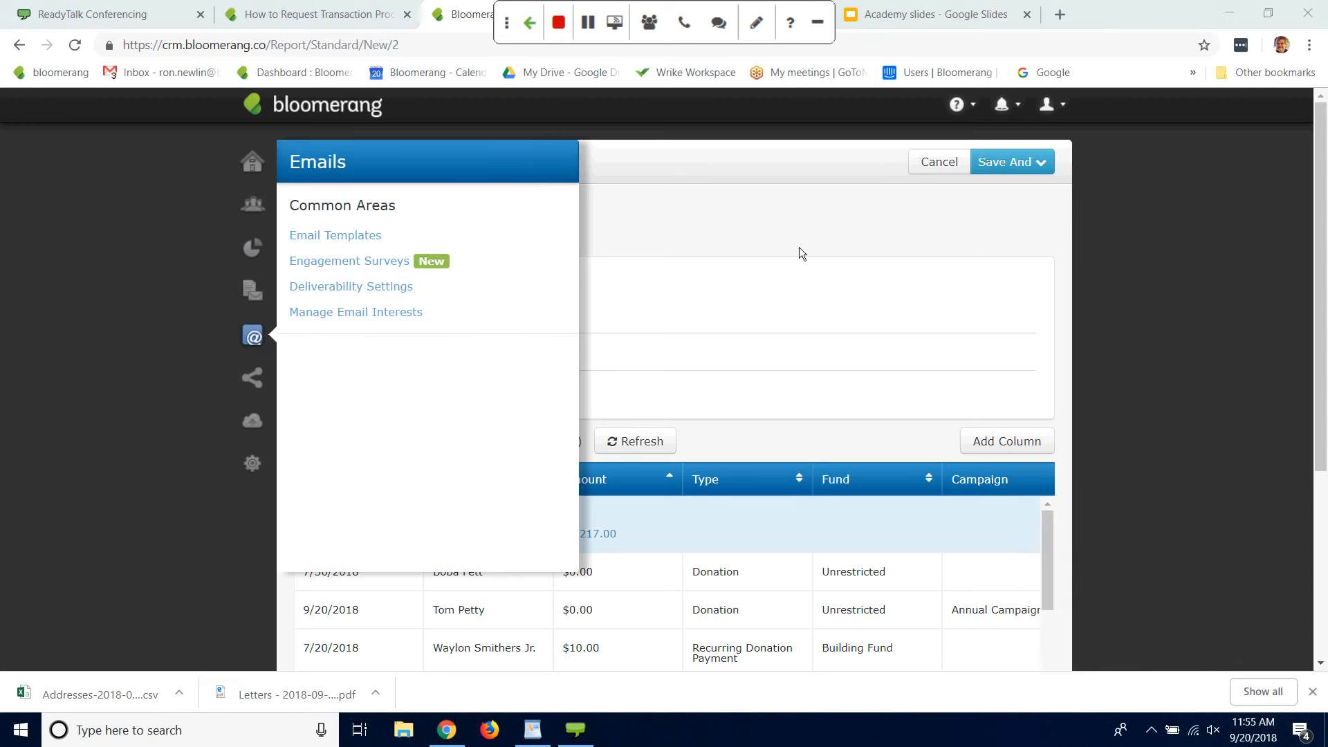
left_click(355, 237)
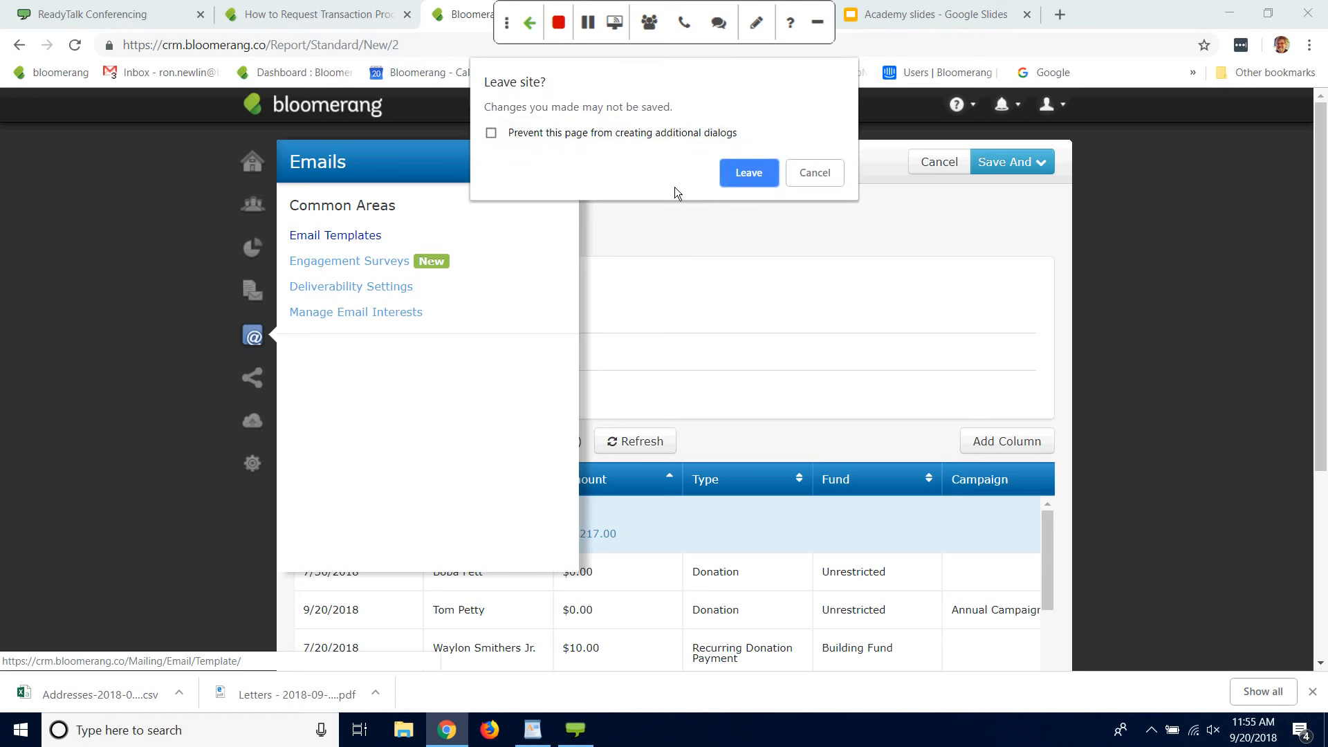
left_click(748, 173)
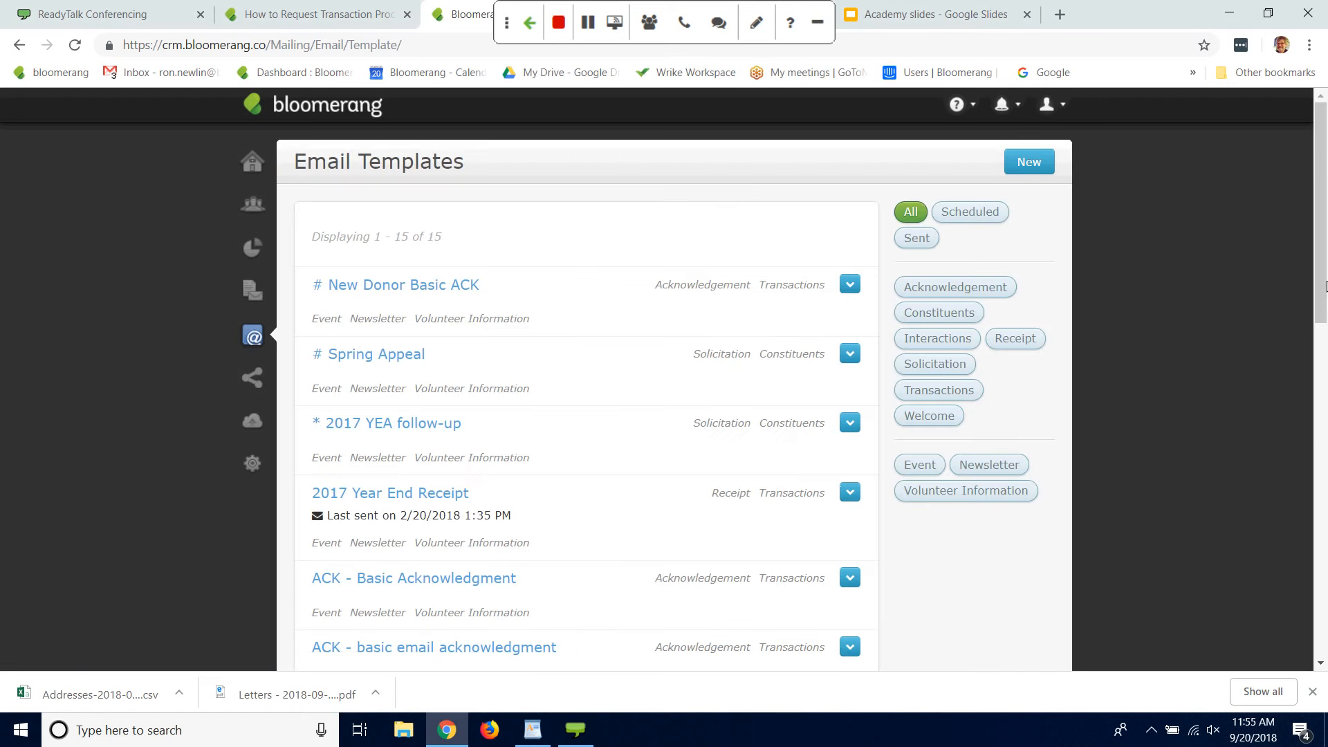
left_click_drag(1319, 222, 1294, 299)
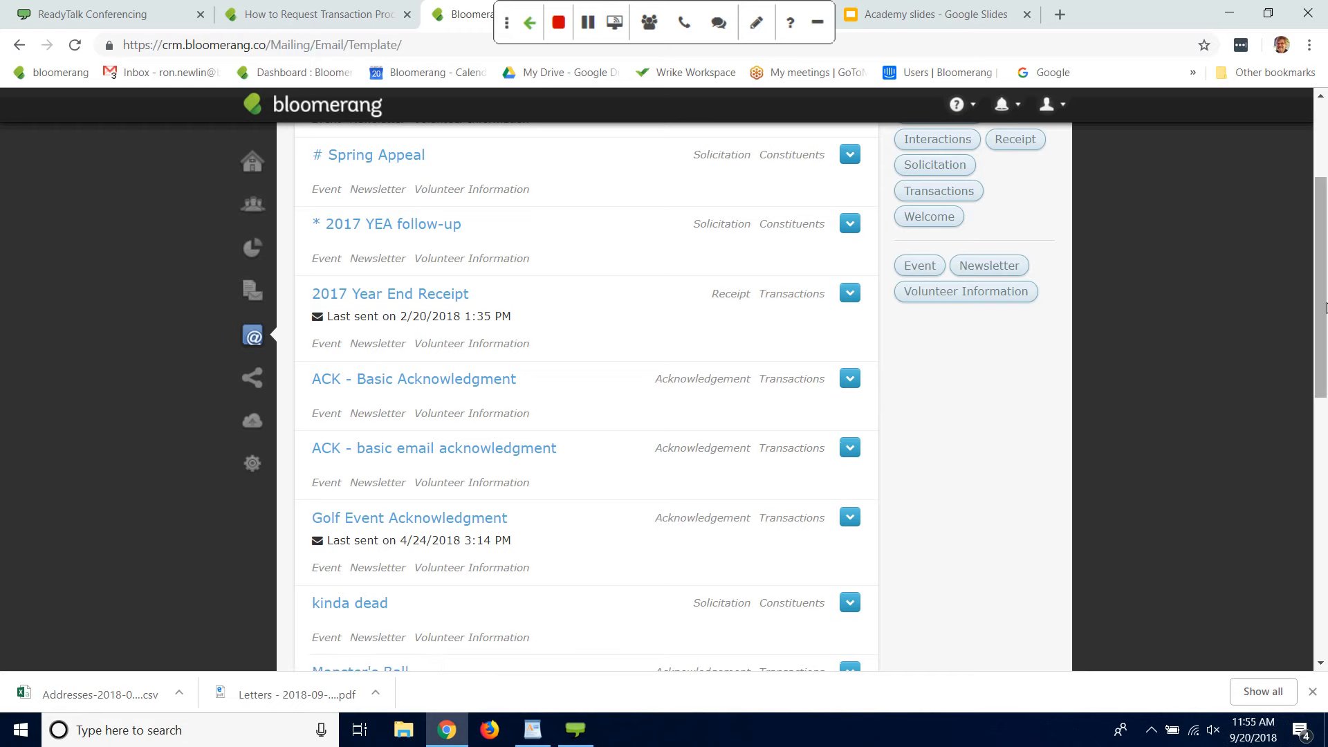
left_click_drag(1318, 308, 952, 115)
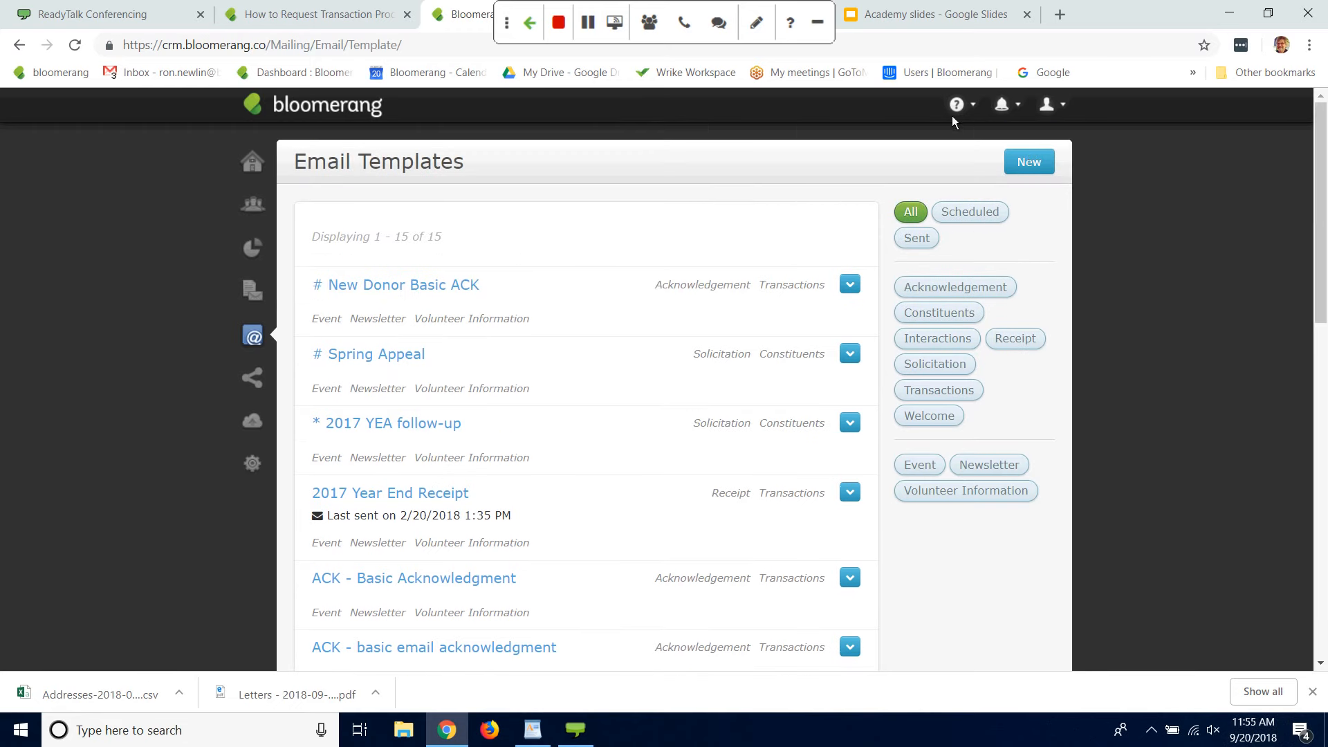
Step: Start a new email with its audience filtered by transactions and name it Online Donation Acknowledgment
left_click(1031, 168)
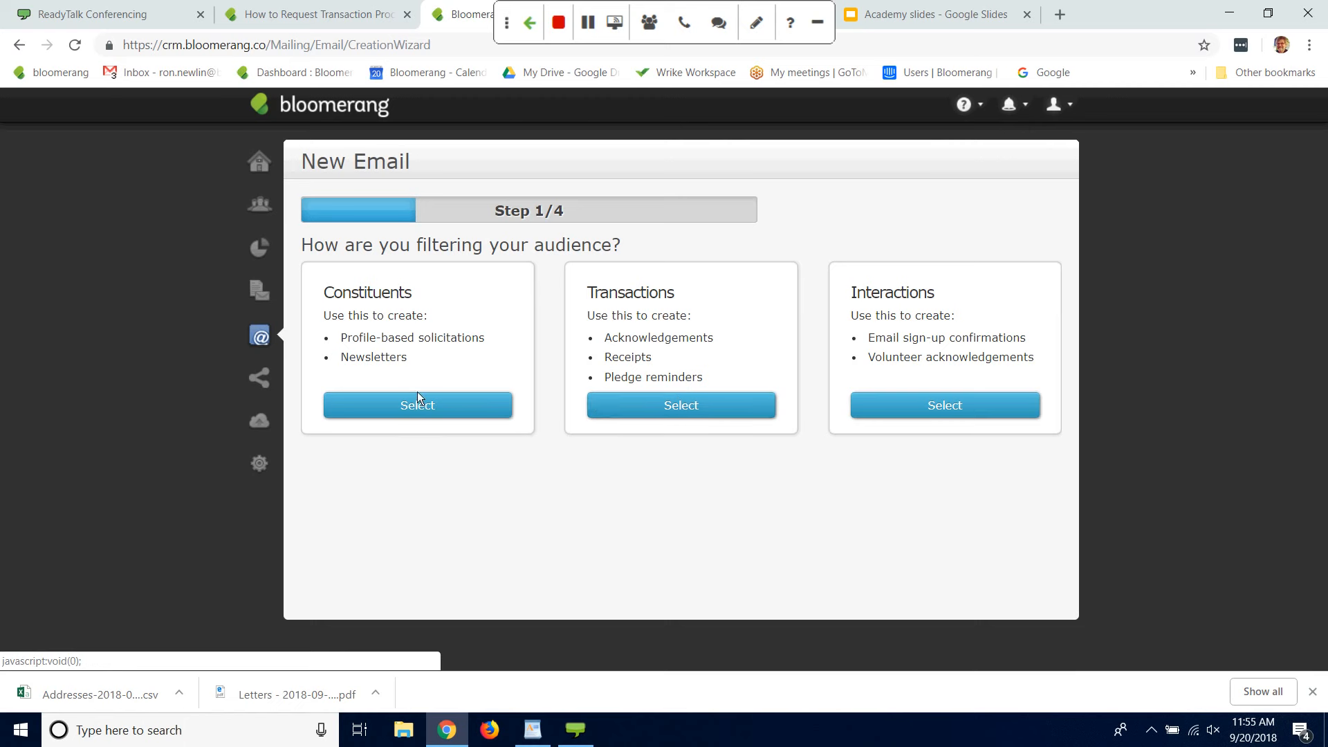
left_click(654, 408)
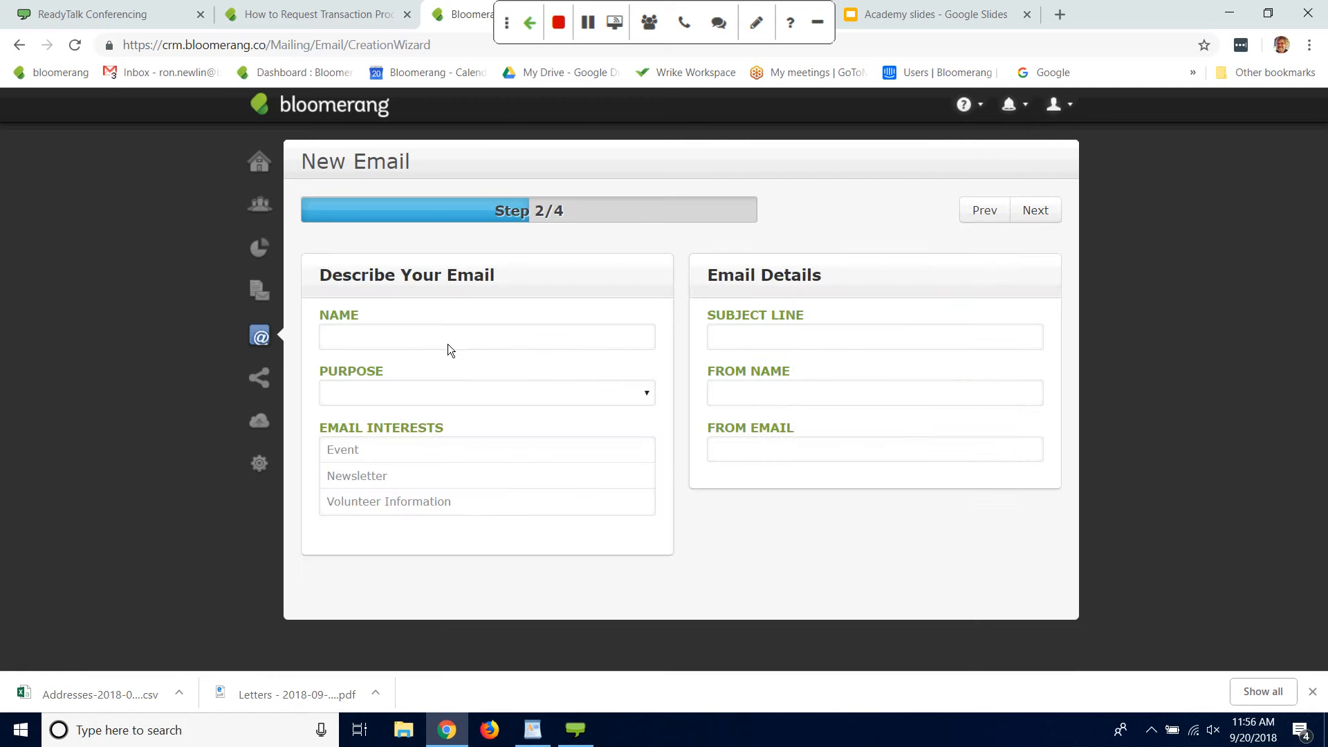
left_click(448, 343)
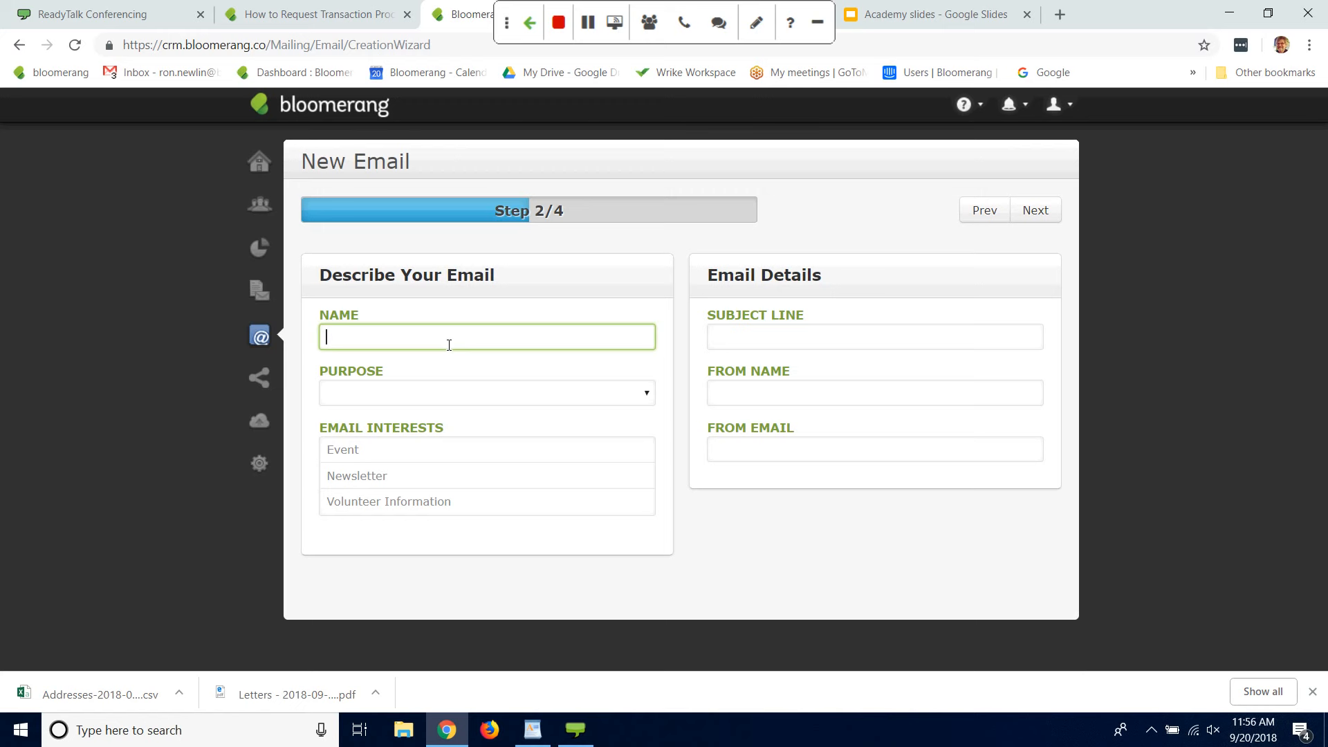
type("Standard ACknoweld")
key("BackSpace")
key("BackSpace")
key("BackSpace")
key("BackSpace")
key("BackSpace")
key("BackSpace")
key("BackSpace")
key("BackSpace")
key("BackSpace")
key("BackSpace")
key("BackSpace")
key("BackSpace")
key("BackSpace")
key("BackSpace")
key("BackSpace")
key("BackSpace")
key("BackSpace")
type("Ema")
key("BackSpace")
key("BackSpace")
key("BackSpace")
type("One")
key("BackSpace")
key("BackSpace")
type("nline Donation A ckn")
key("BackSpace")
key("BackSpace")
key("BackSpace")
key("BackSpace")
type("cknowledgment")
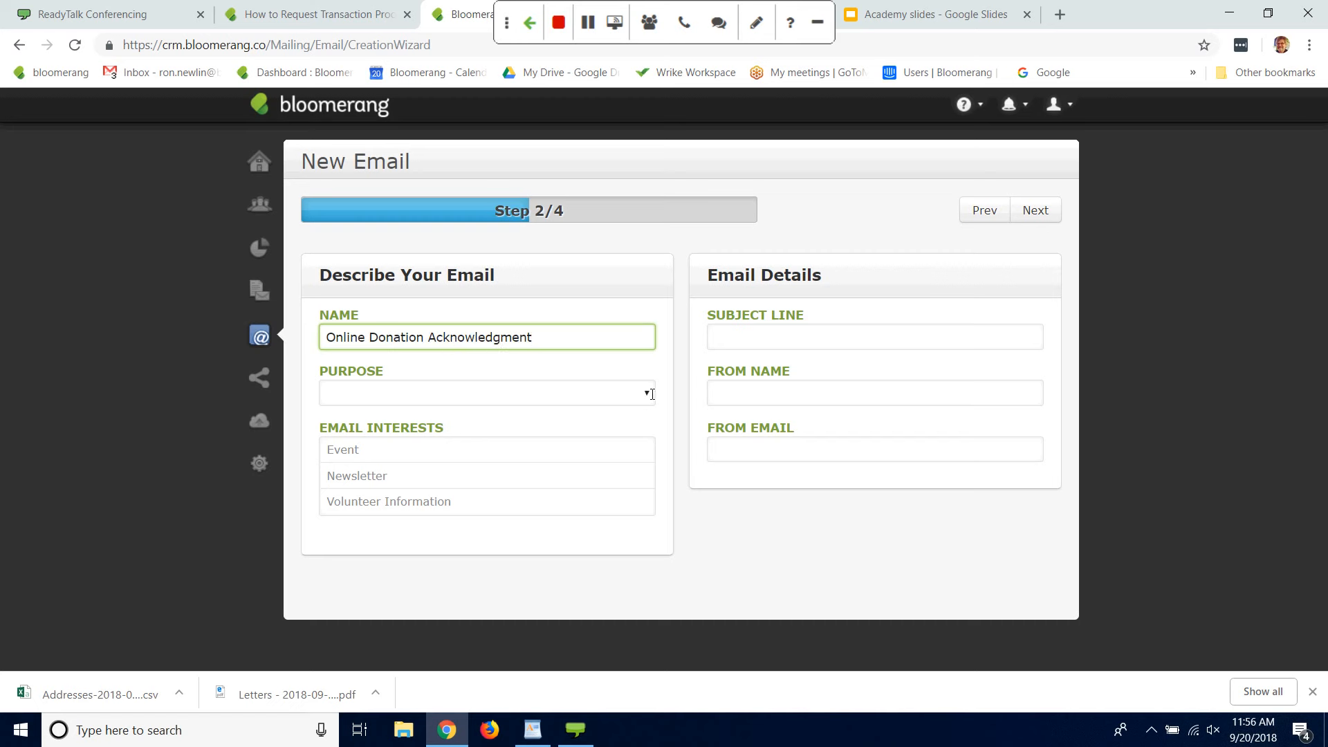
Step: Set the email's purpose to Acknowledgement and select the Event, Newsletter and Volunteer Information interests
left_click(651, 394)
left_click(447, 433)
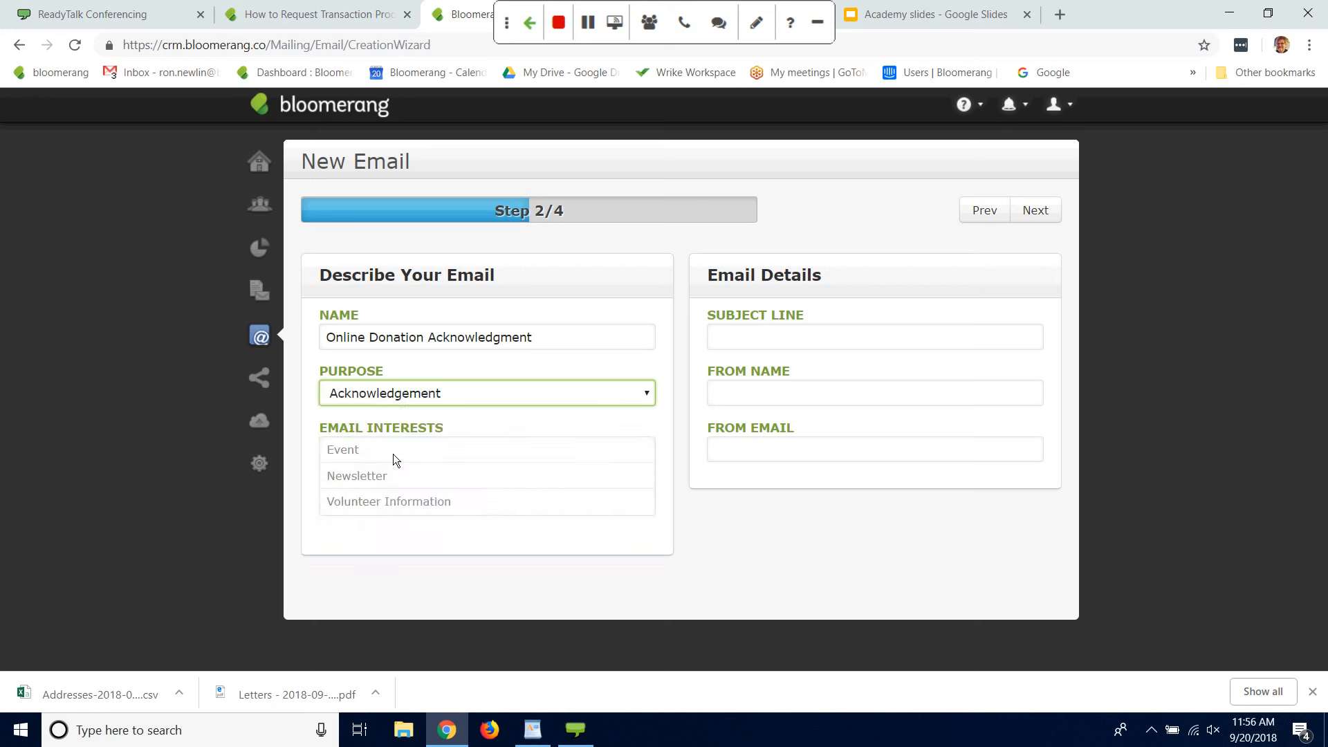
left_click(392, 454)
left_click(385, 476)
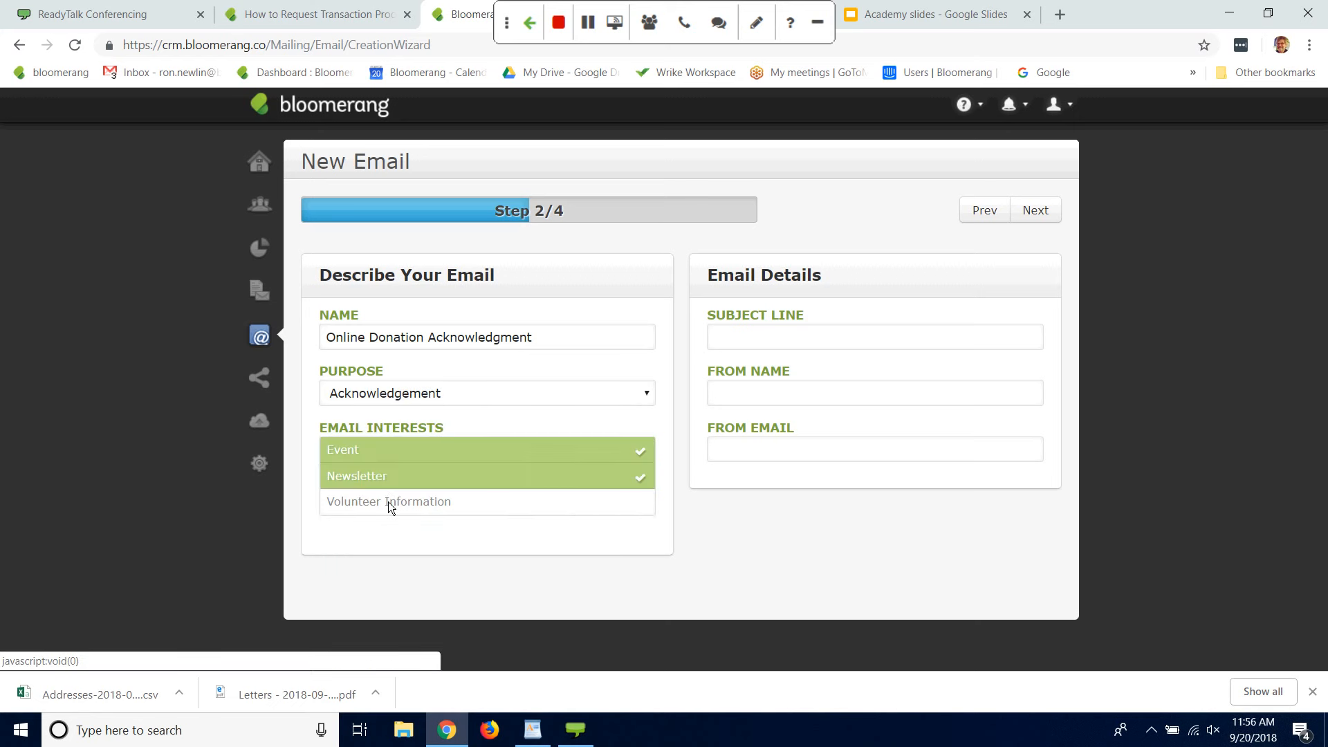
left_click(388, 501)
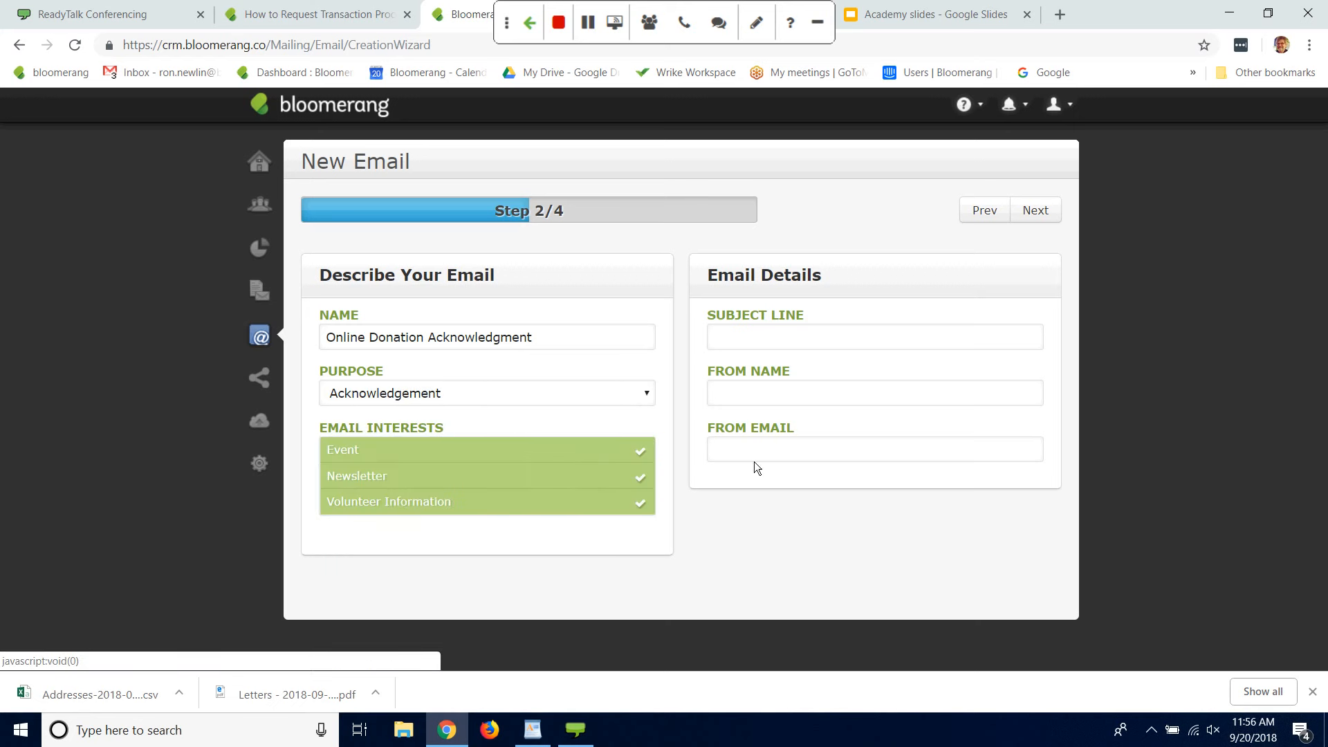
Step: Set the email's subject line to "Thank you!"
left_click(926, 346)
type("jThan")
key("BackSpace")
key("BackSpace")
key("BackSpace")
key("BackSpace")
key("BackSpace")
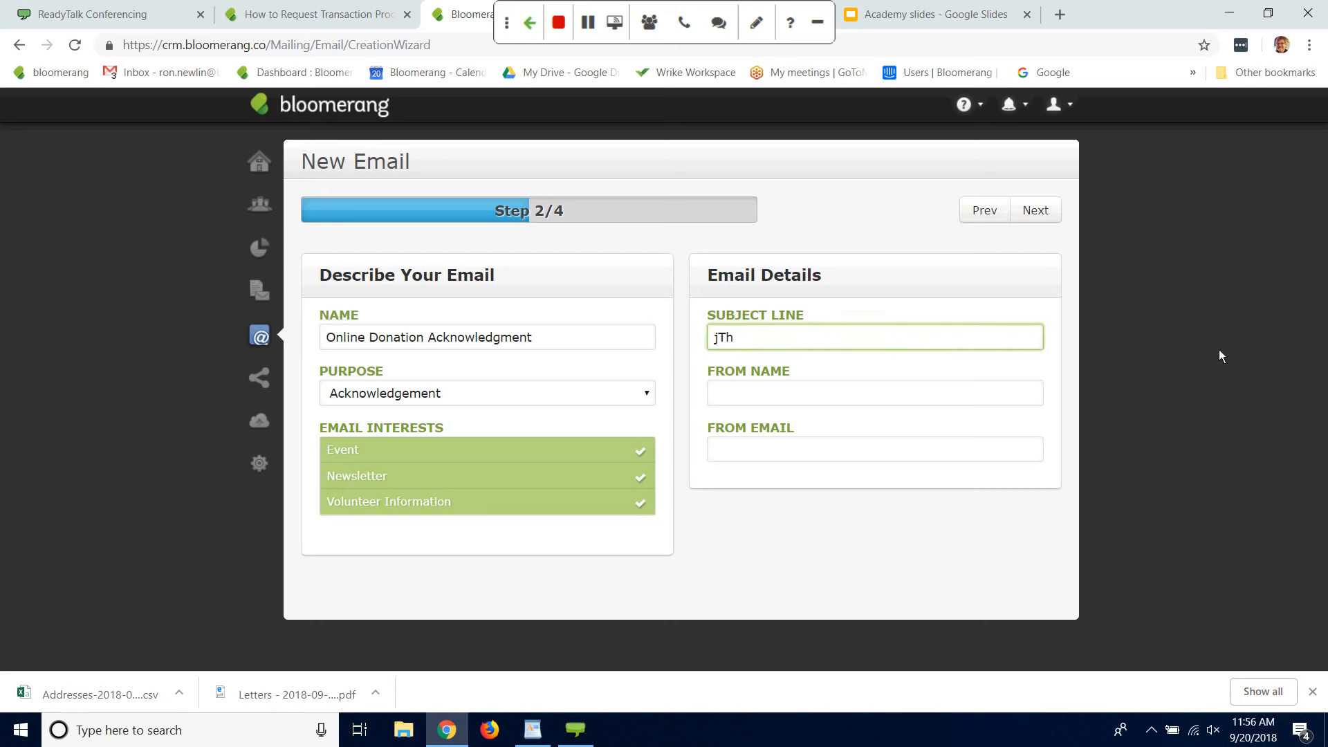
type("Tta")
key("BackSpace")
key("BackSpace")
type("hank you!")
Step: Enter the sender's first name as the from name and the sender's e-mail address as the from email
left_click(909, 390)
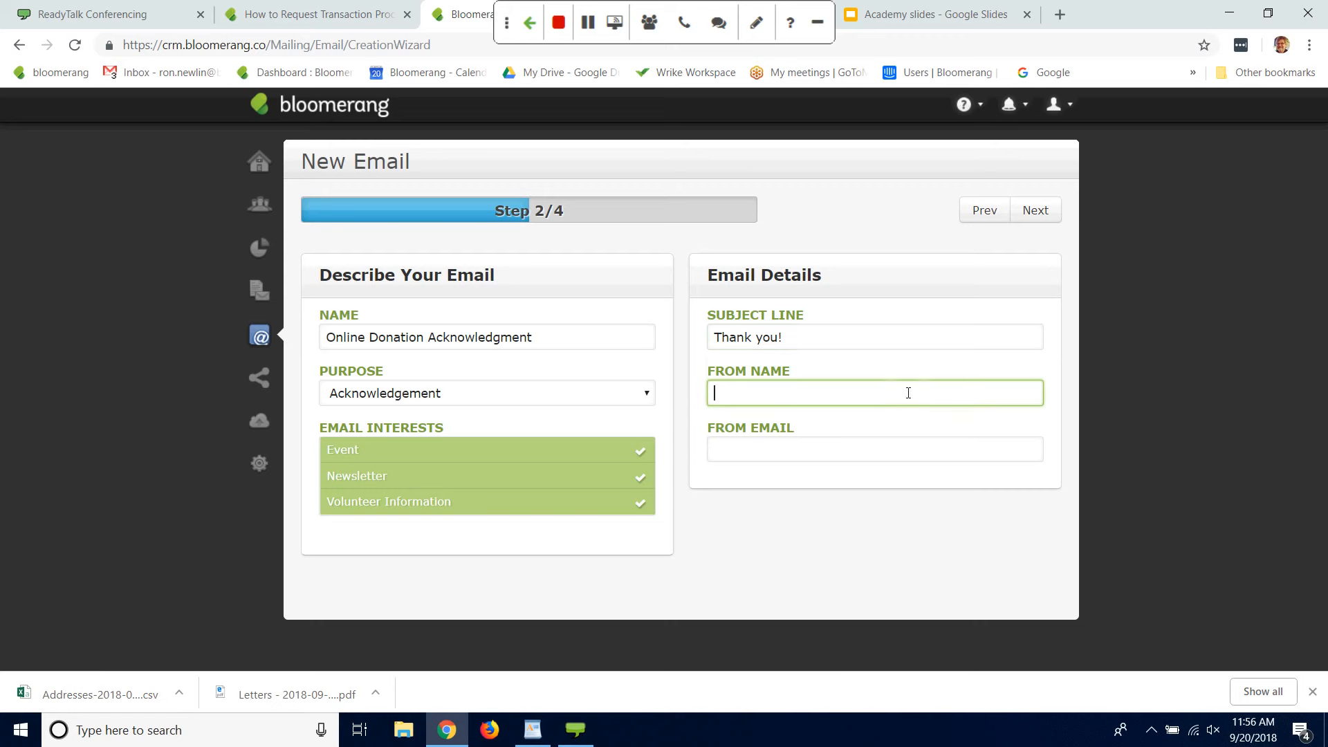
type("Ron")
left_click(937, 459)
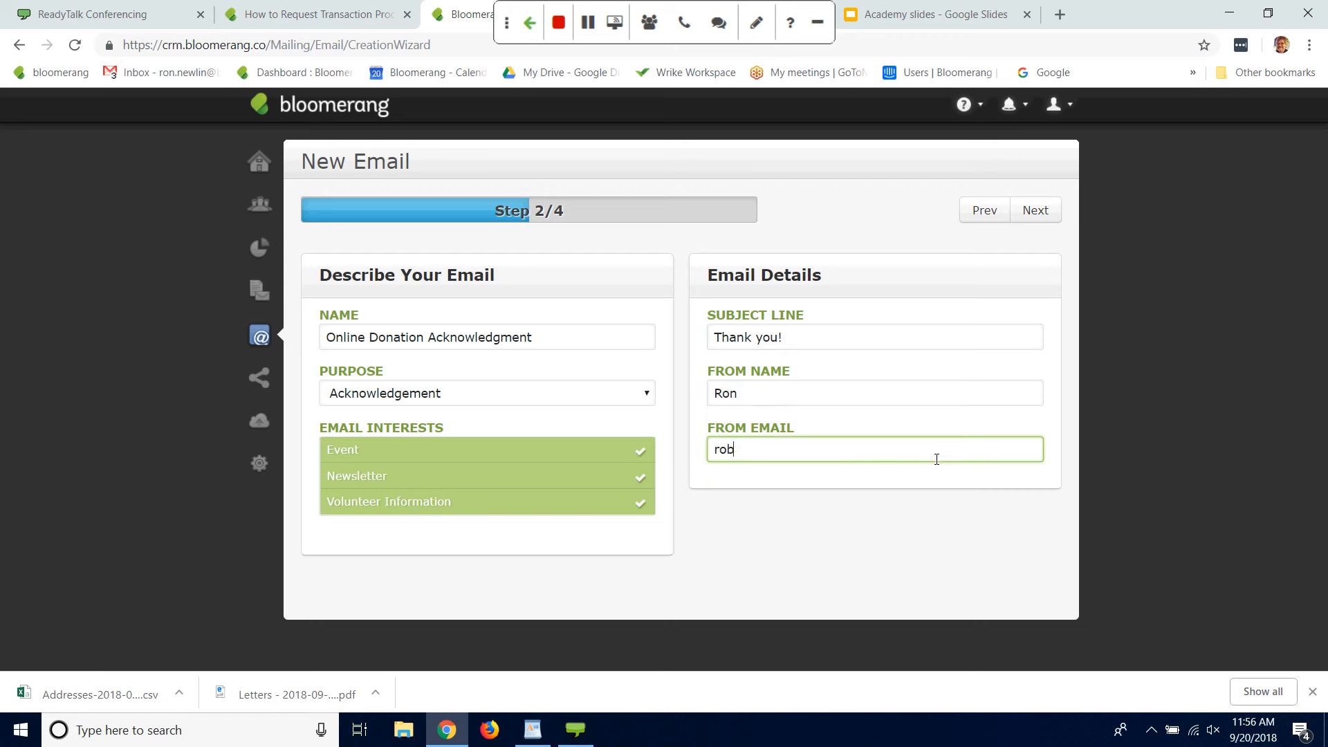
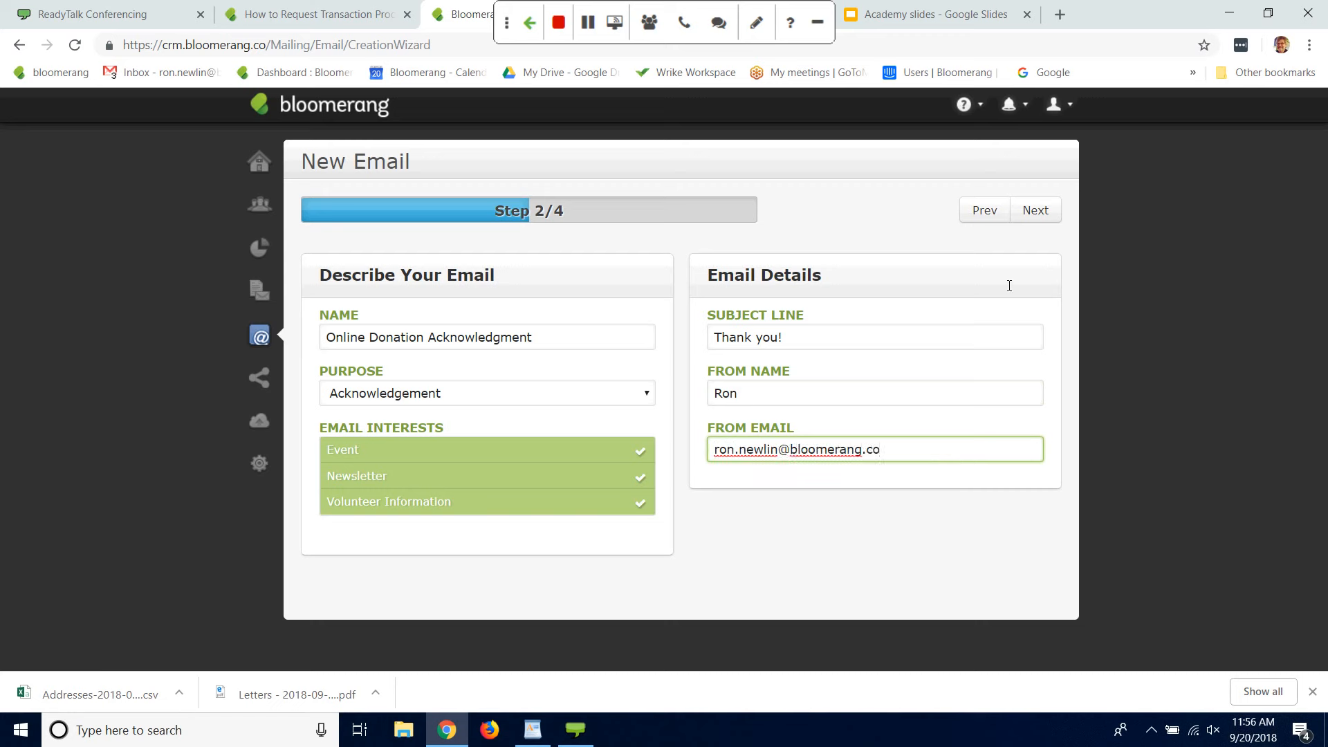
Step: Rename the email as #Online Donation Acknowledgment and continue to the layout choice
left_click(1029, 214)
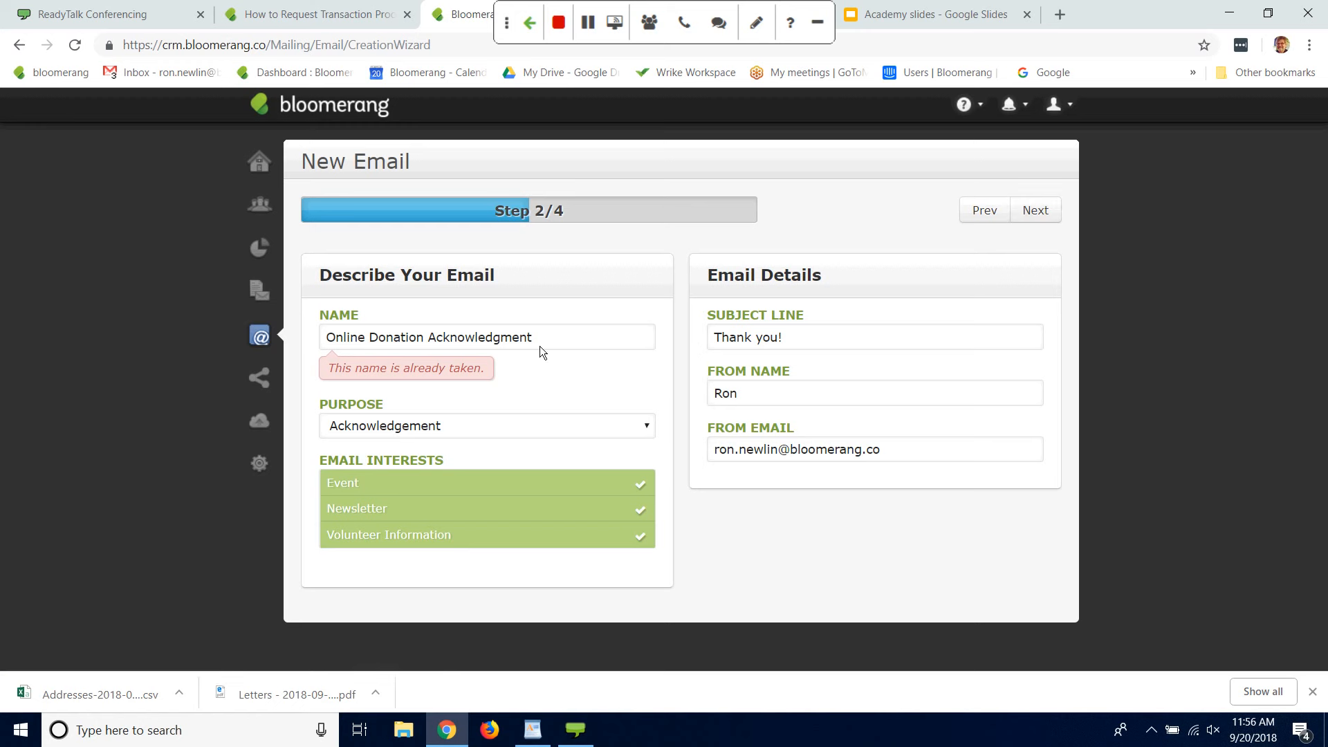
left_click(330, 338)
type("#")
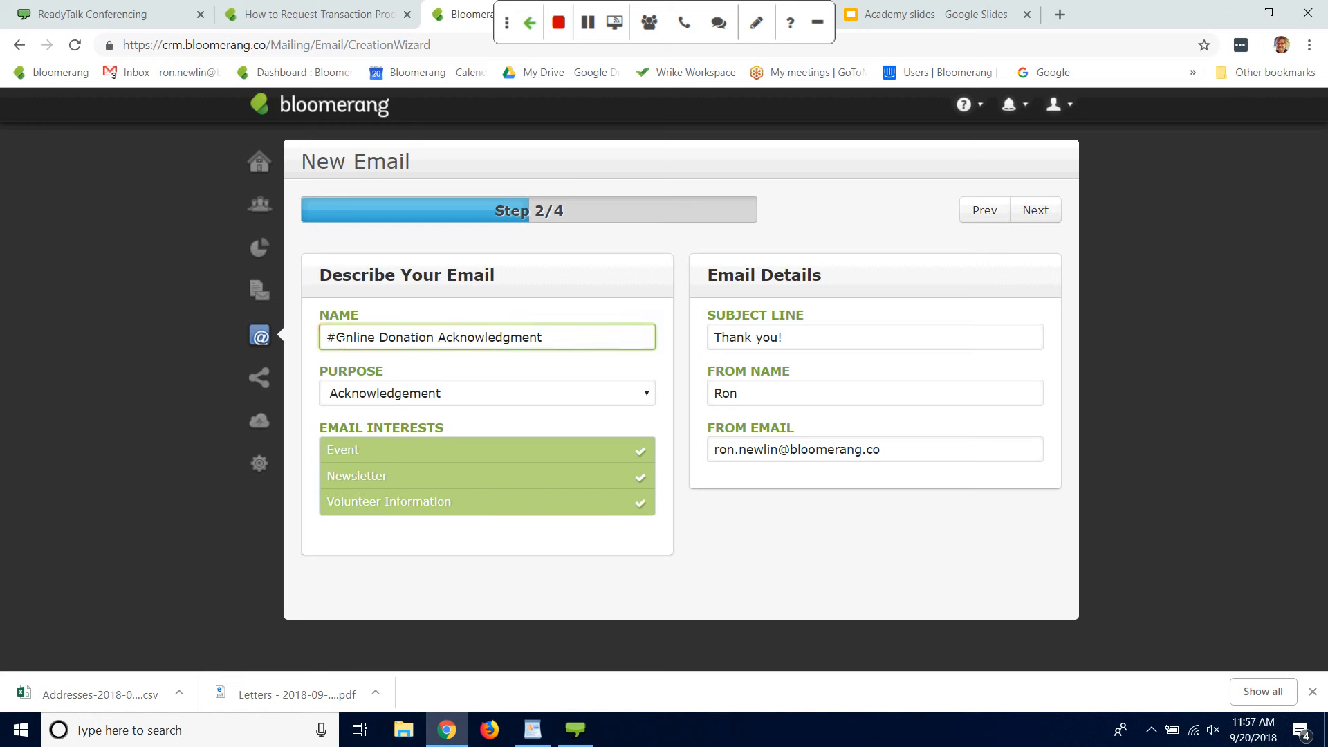
left_click(1046, 214)
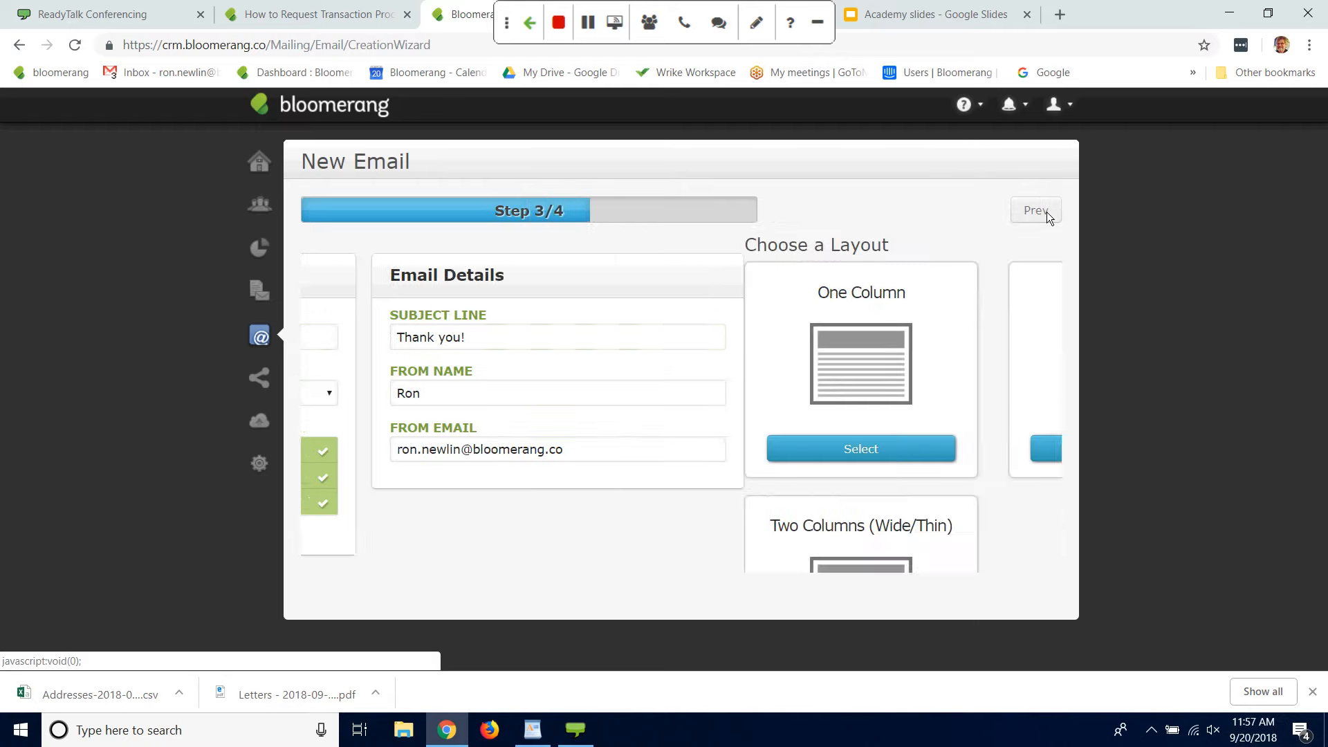
Step: Choose the One Column layout and save the email with the plain starter design that has a grey banner image placeholder
left_click(446, 450)
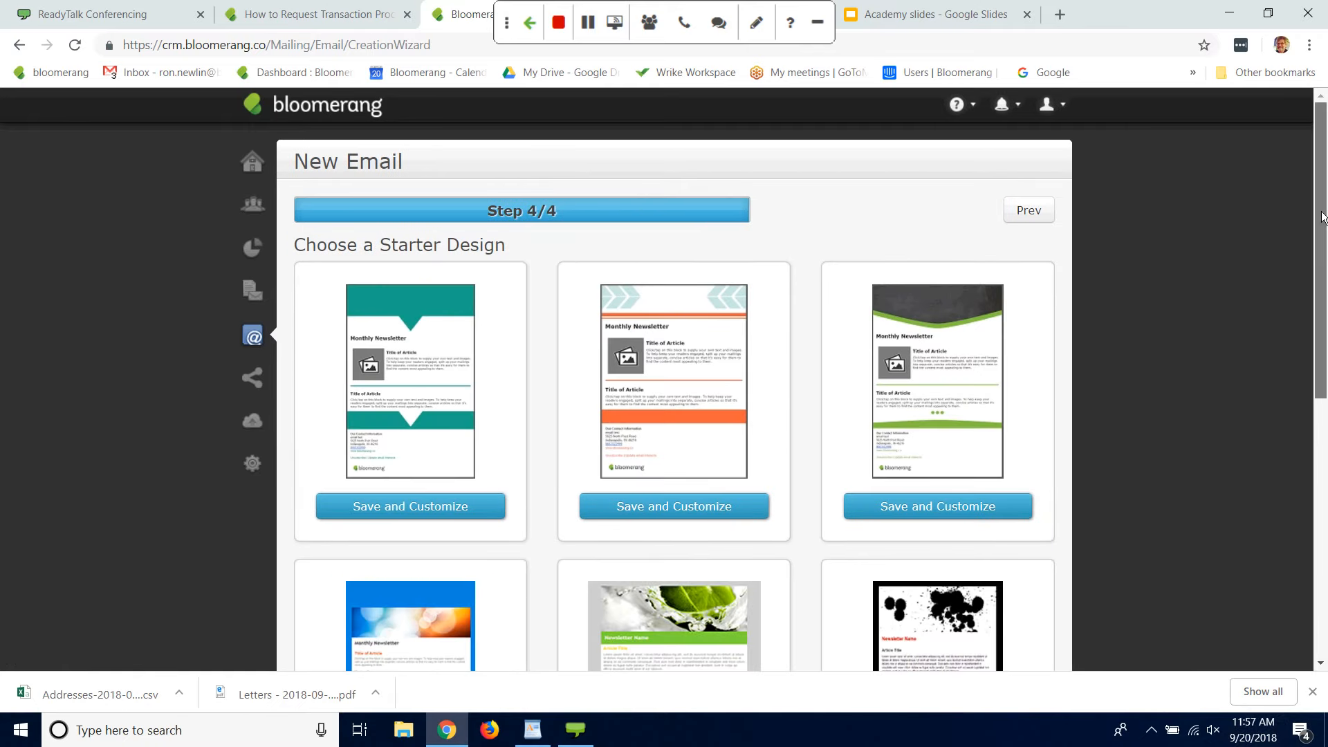
left_click_drag(1321, 218, 1310, 312)
scroll(779, 458, "down", 5)
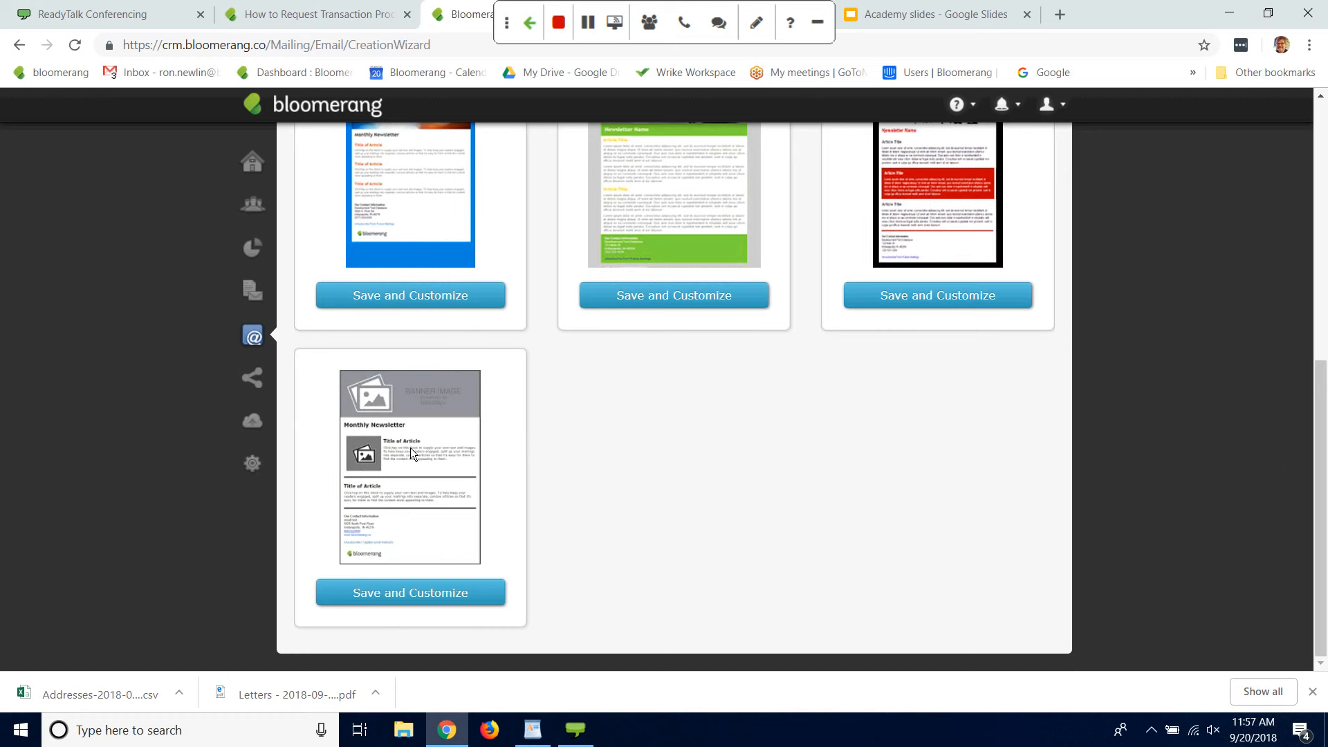
left_click(392, 599)
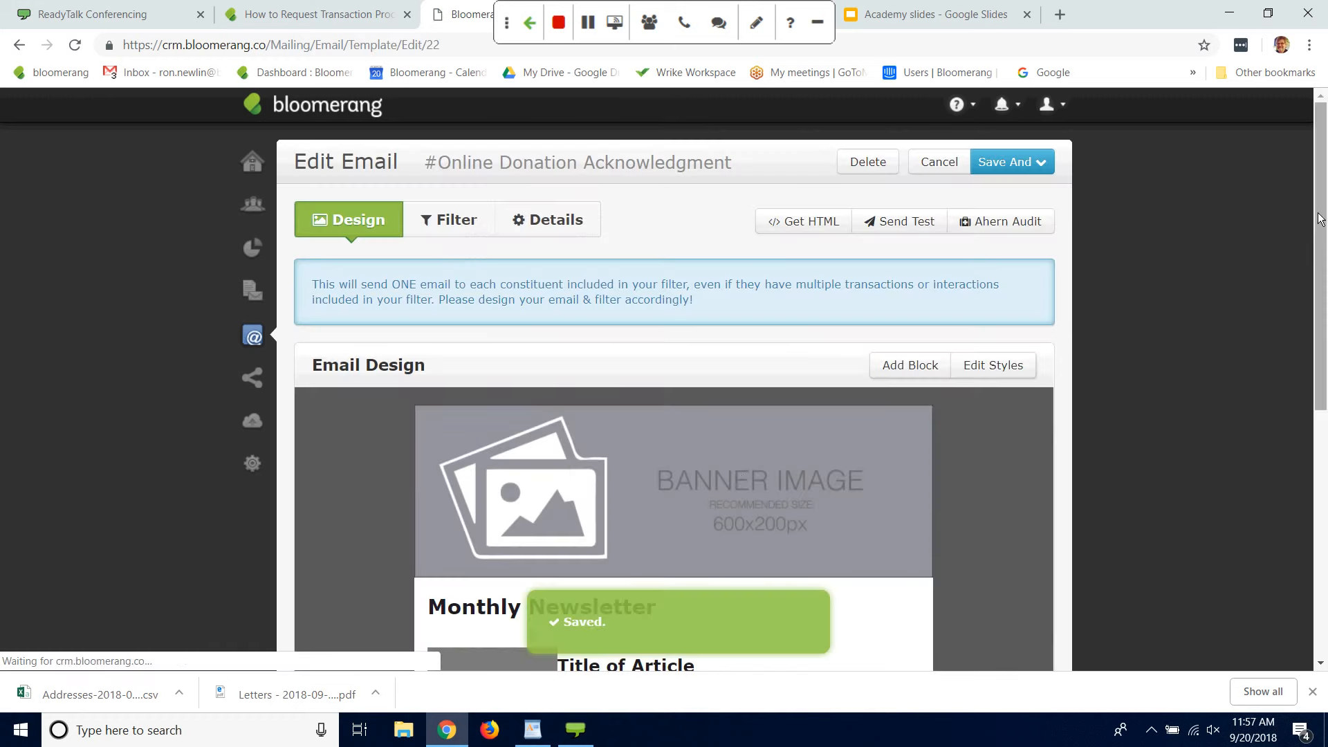
Step: Change the email's backdrop colour to red in the primary styles and apply the style update
mouse_move(1319, 213)
left_mouse_down()
mouse_move(1313, 293)
mouse_move(1313, 232)
left_mouse_up()
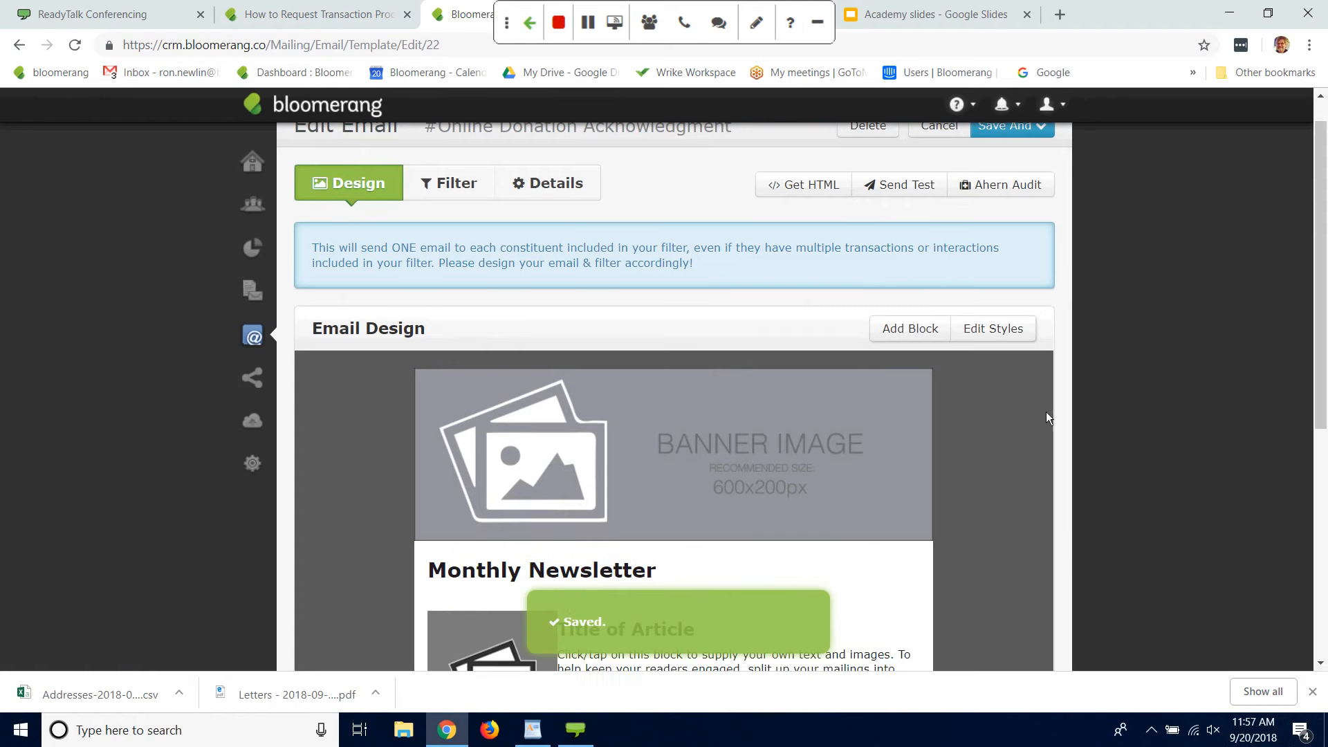
left_click(994, 329)
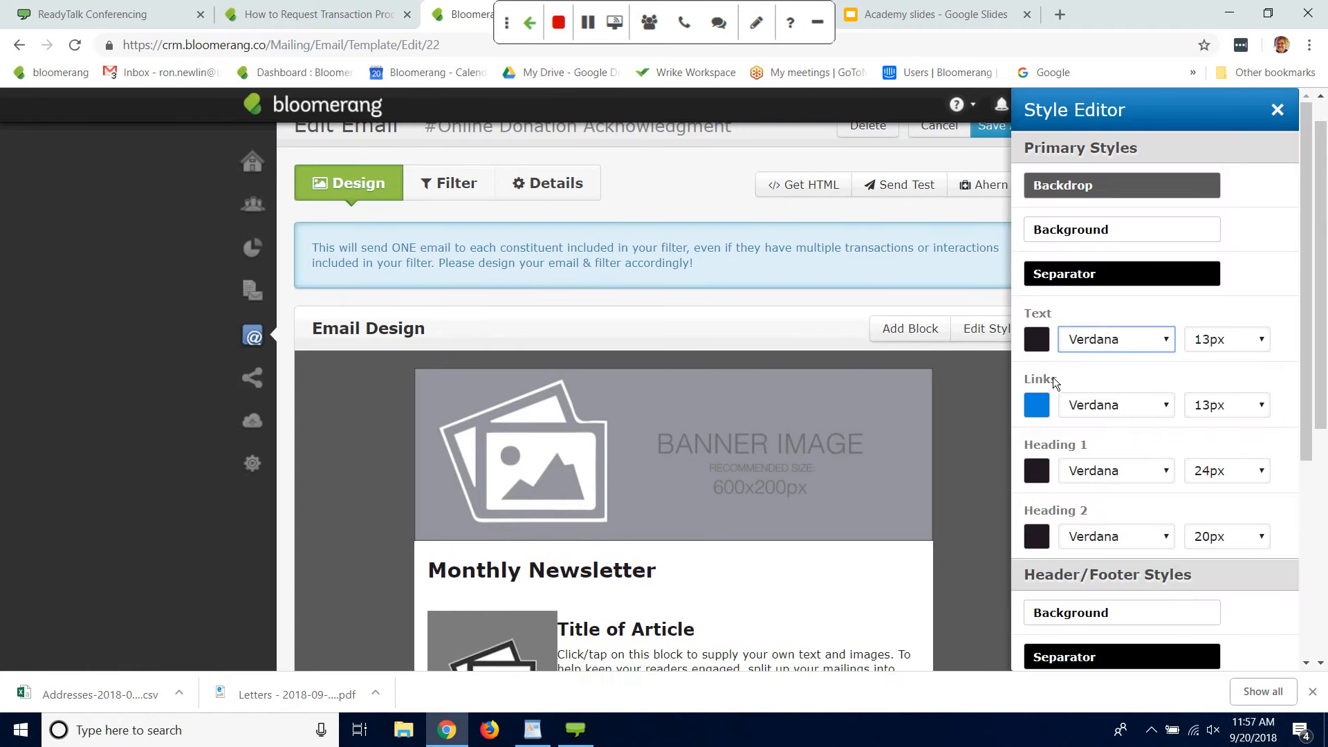
left_click(1132, 187)
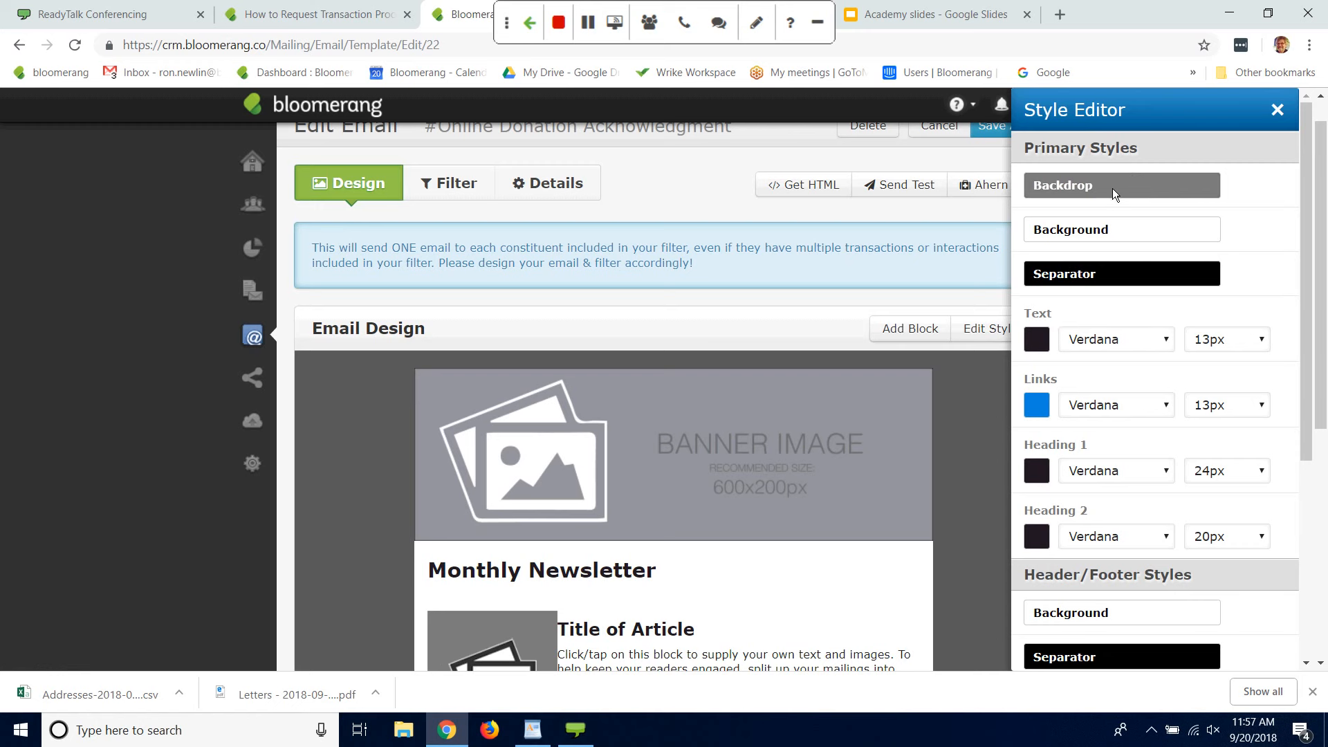
left_click(1105, 188)
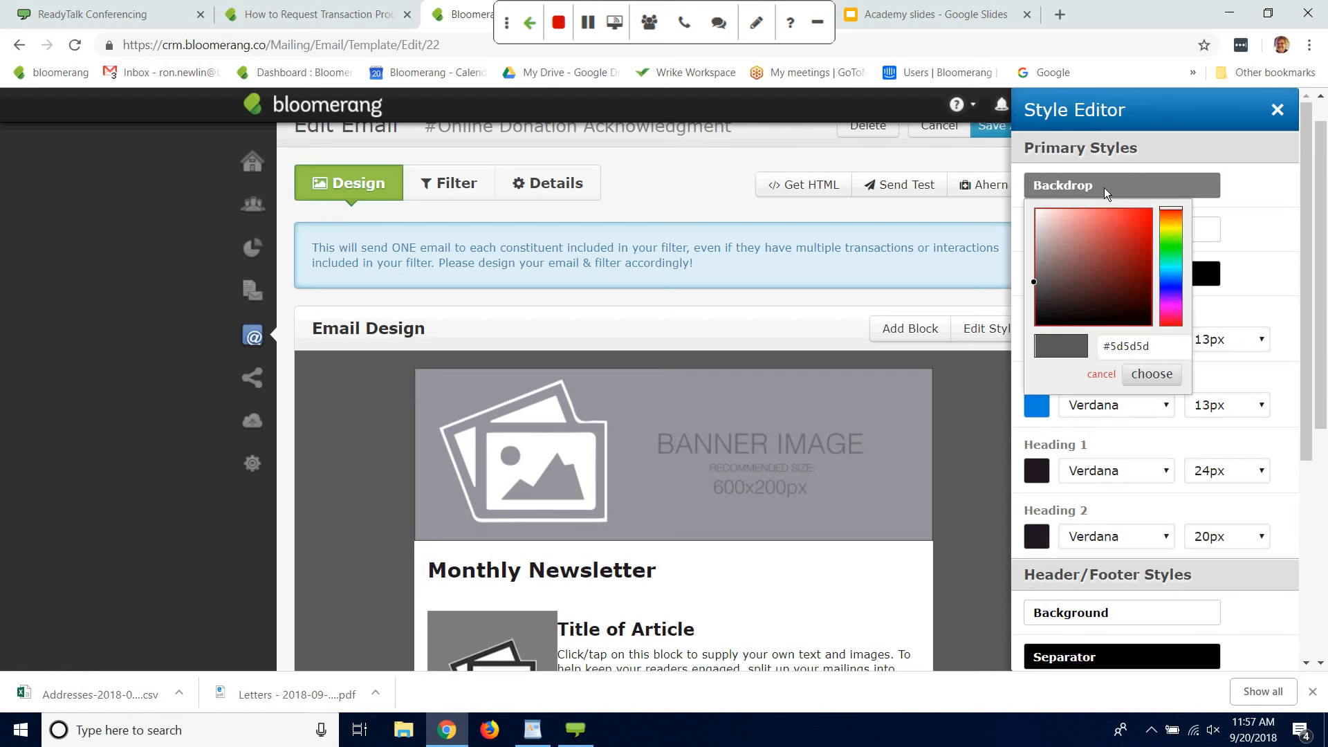
mouse_move(1032, 280)
left_mouse_down()
mouse_move(1124, 305)
mouse_move(1125, 318)
mouse_move(1121, 243)
left_mouse_up()
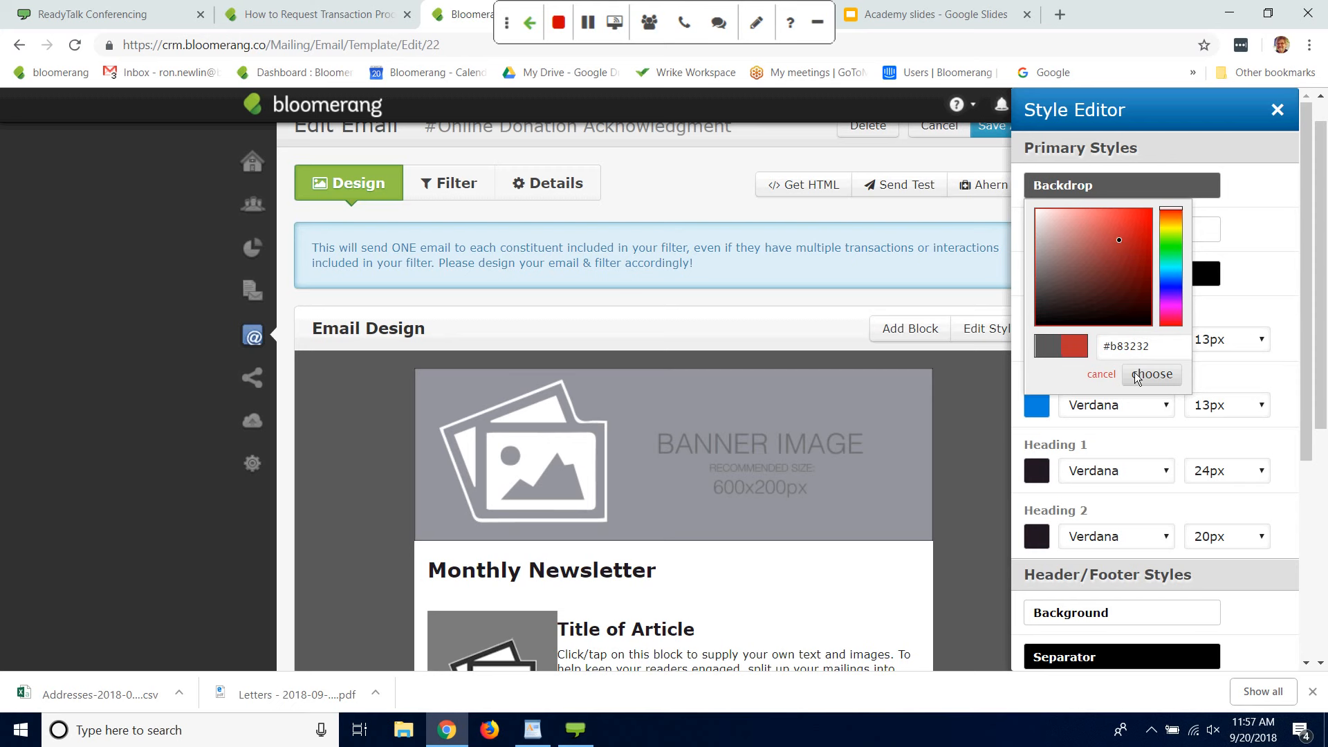
left_click(1153, 374)
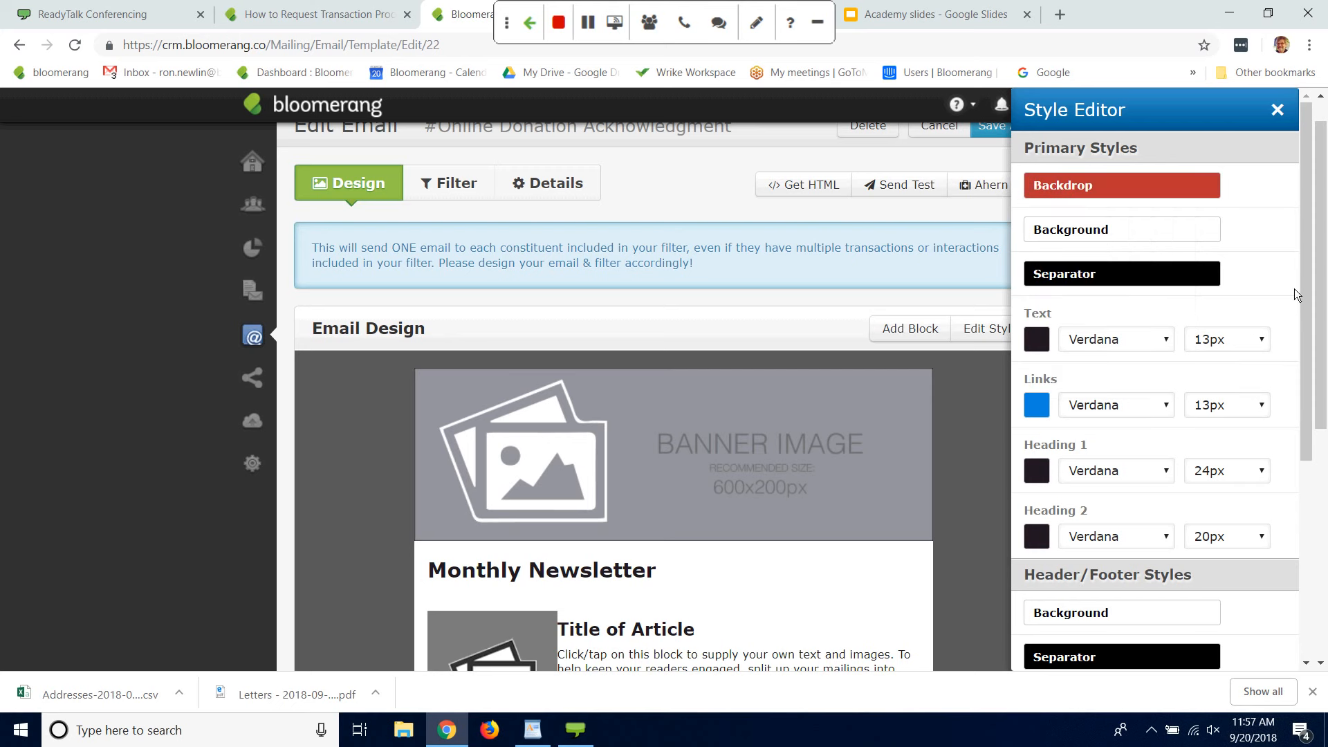
scroll(1294, 289, "down", 5)
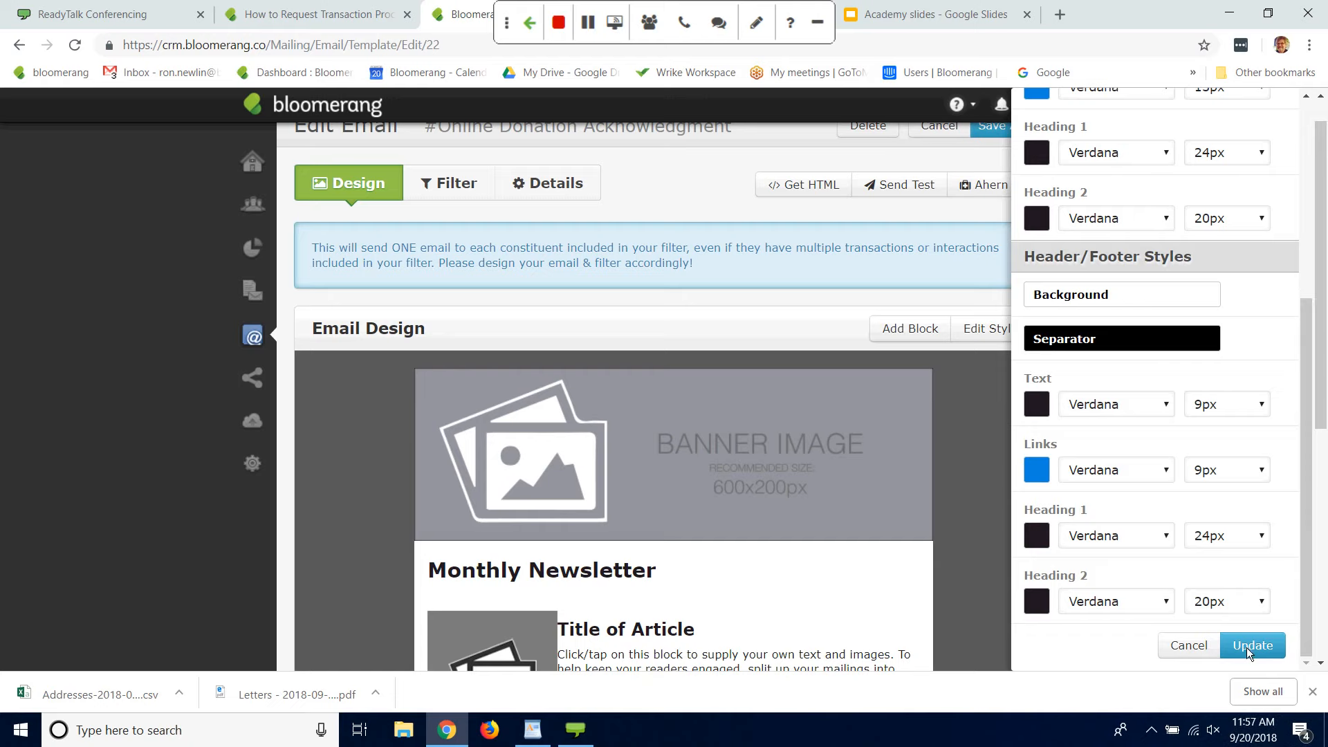
left_click(1247, 649)
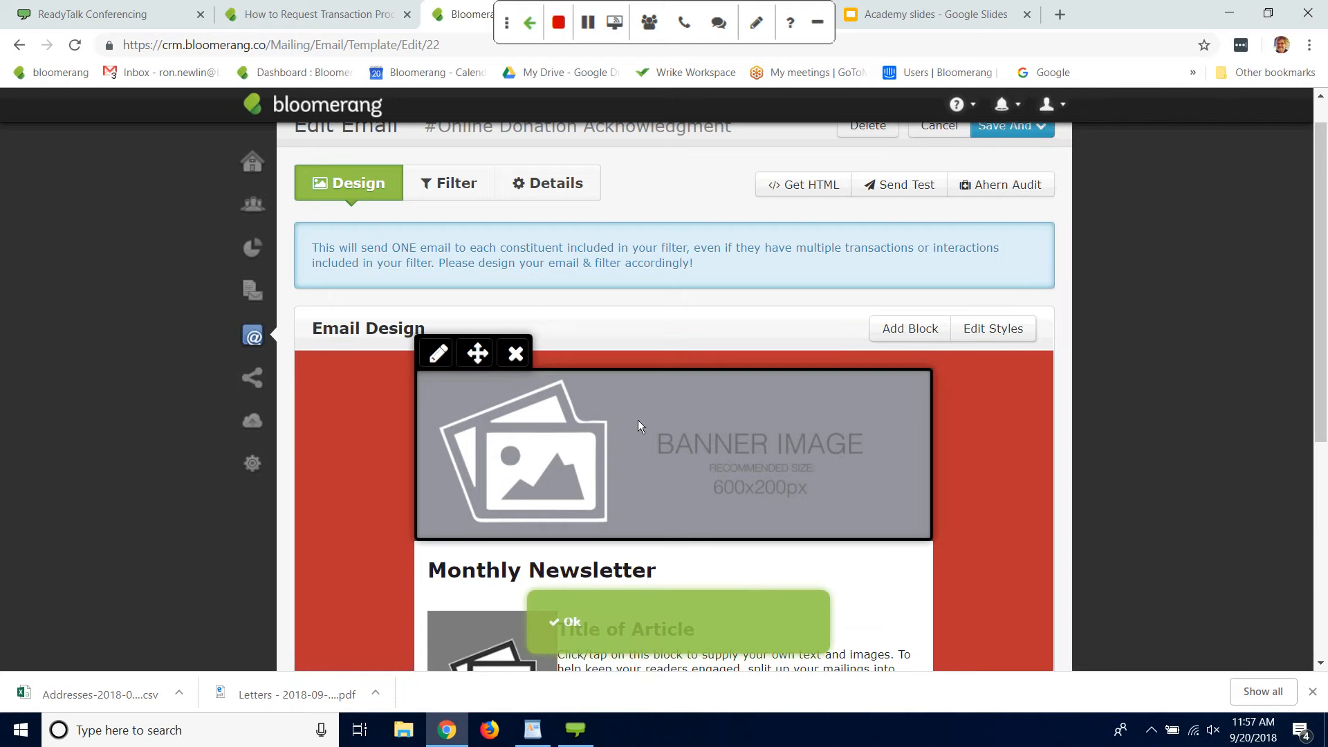
Step: Open the banner image block's content to view its editing options and close it without altering the image
left_click(638, 421)
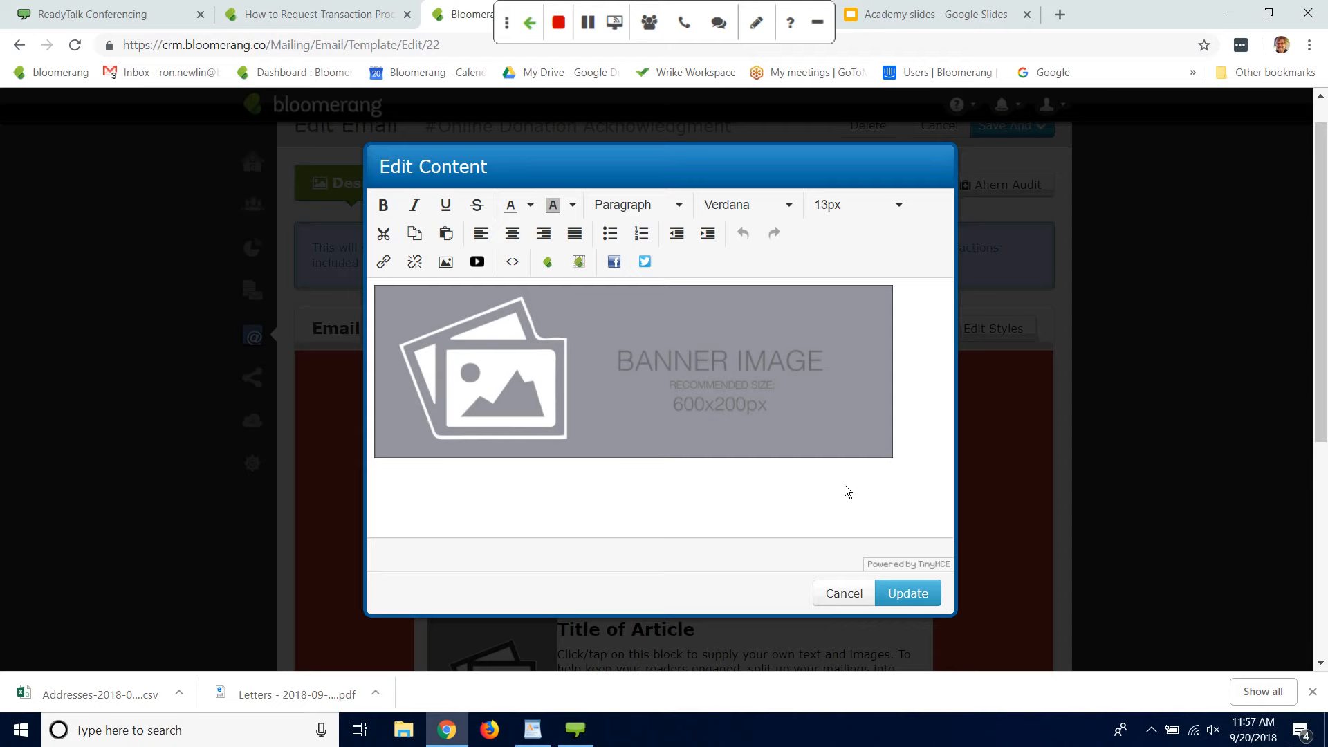
left_click(904, 592)
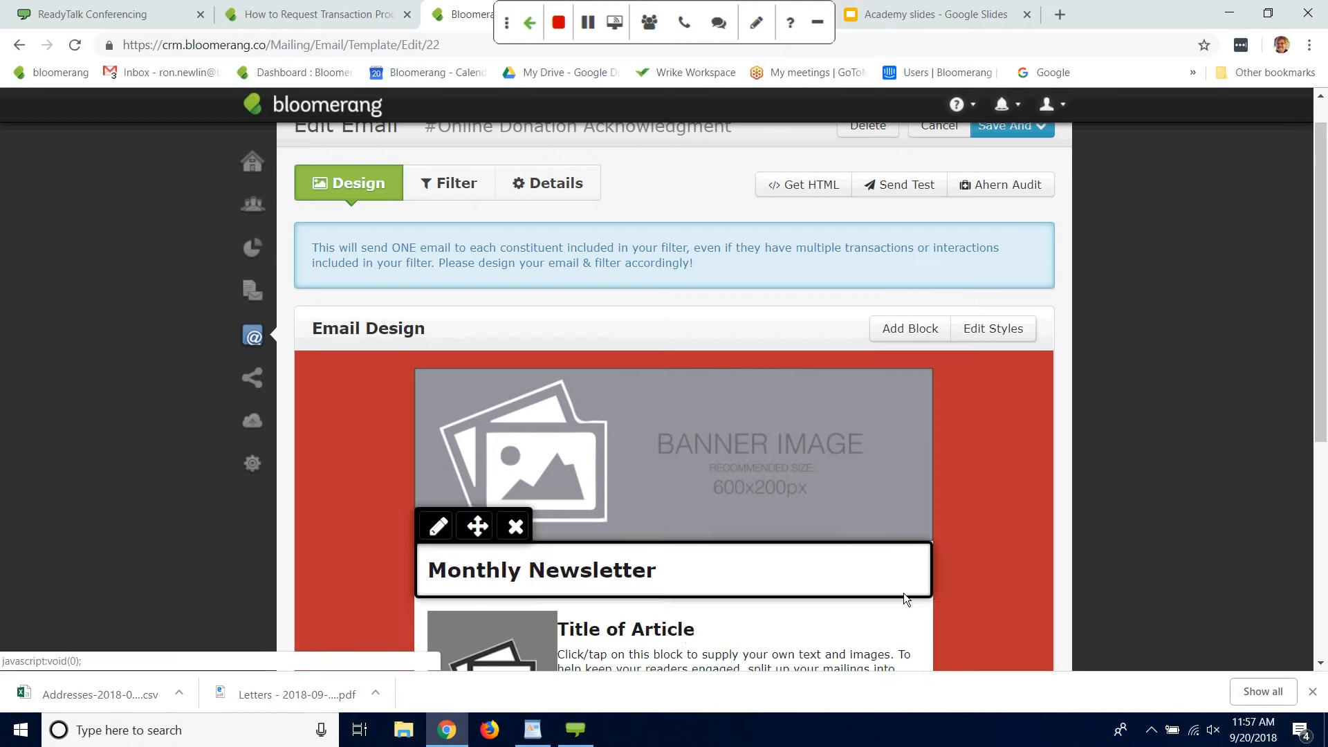
Step: Replace the "Monthly Newsletter" heading text in the email design with "Thank you!"
left_click(645, 577)
left_click_drag(670, 317, 69, 278)
type("Than")
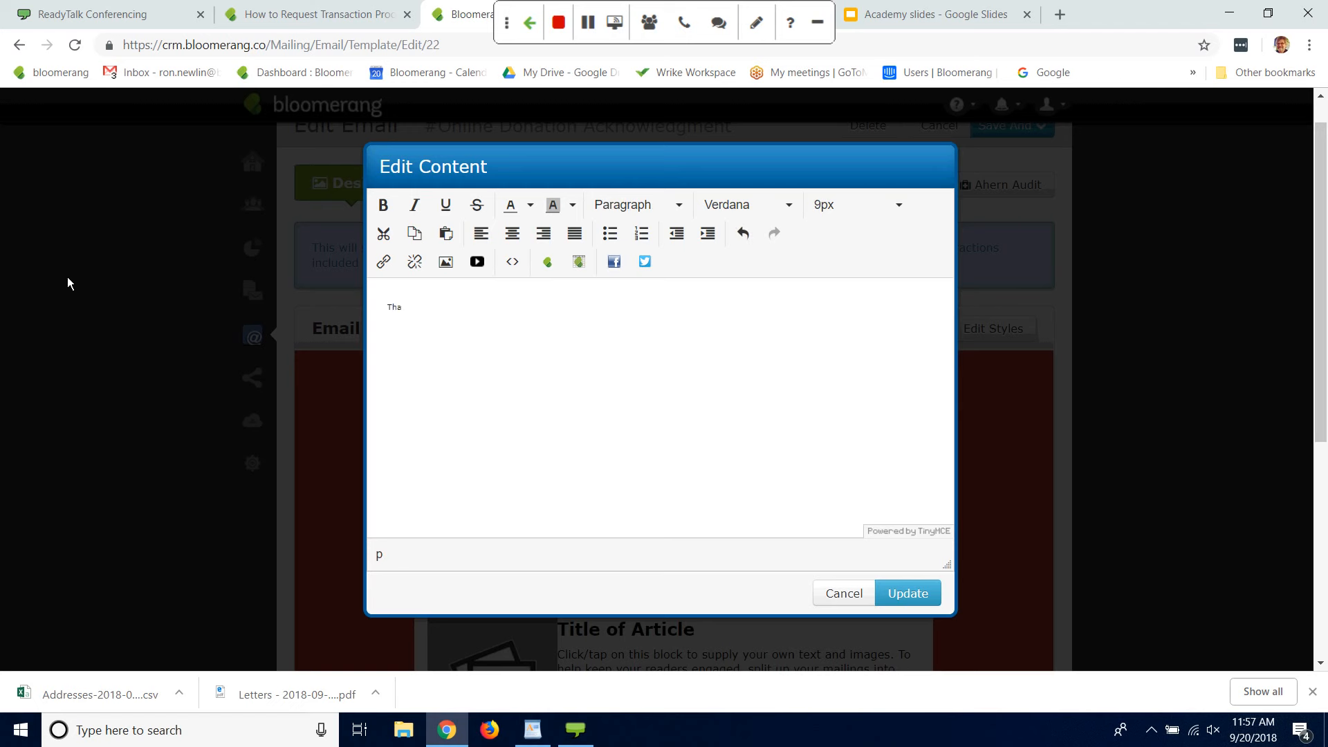
key("BackSpace")
key("BackSpace")
key("BackSpace")
type("Thank you")
Step: Set the "Thank you!" heading text to a font size of 15px and update the block
left_click_drag(490, 320, 215, 324)
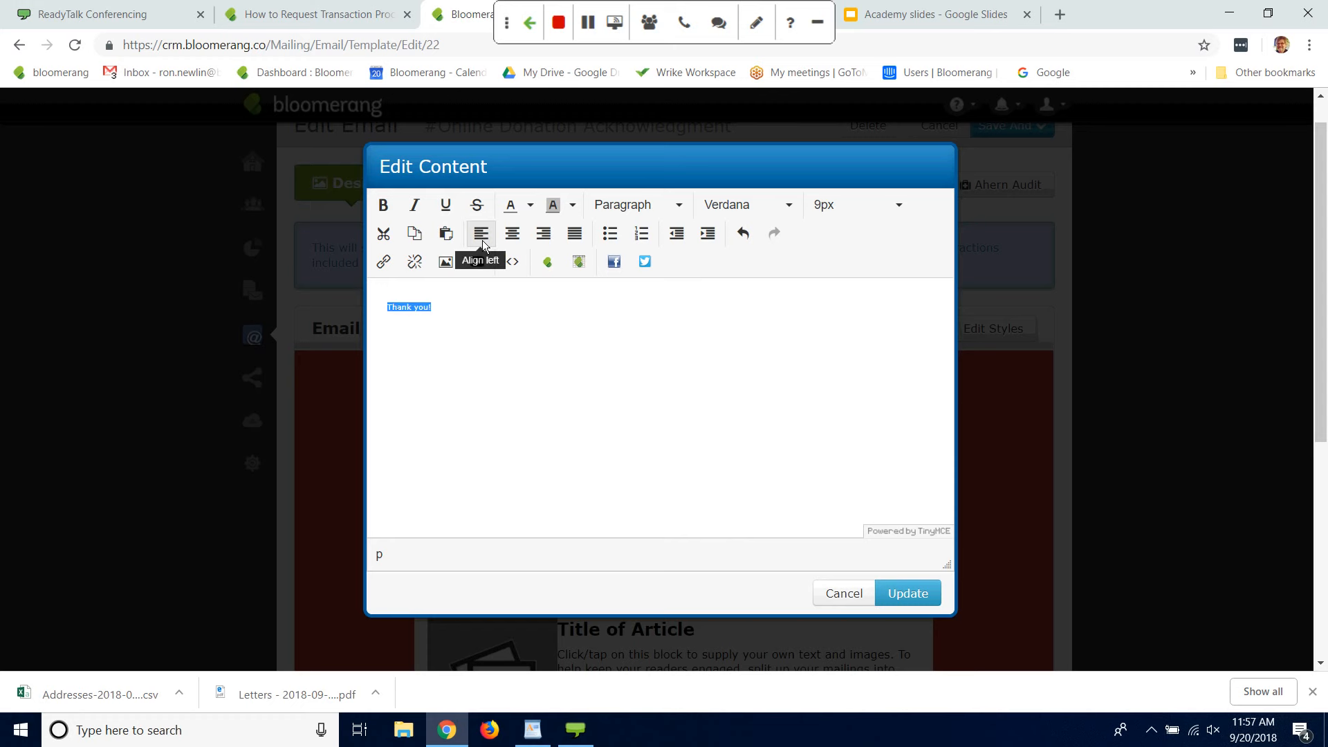
left_click(897, 206)
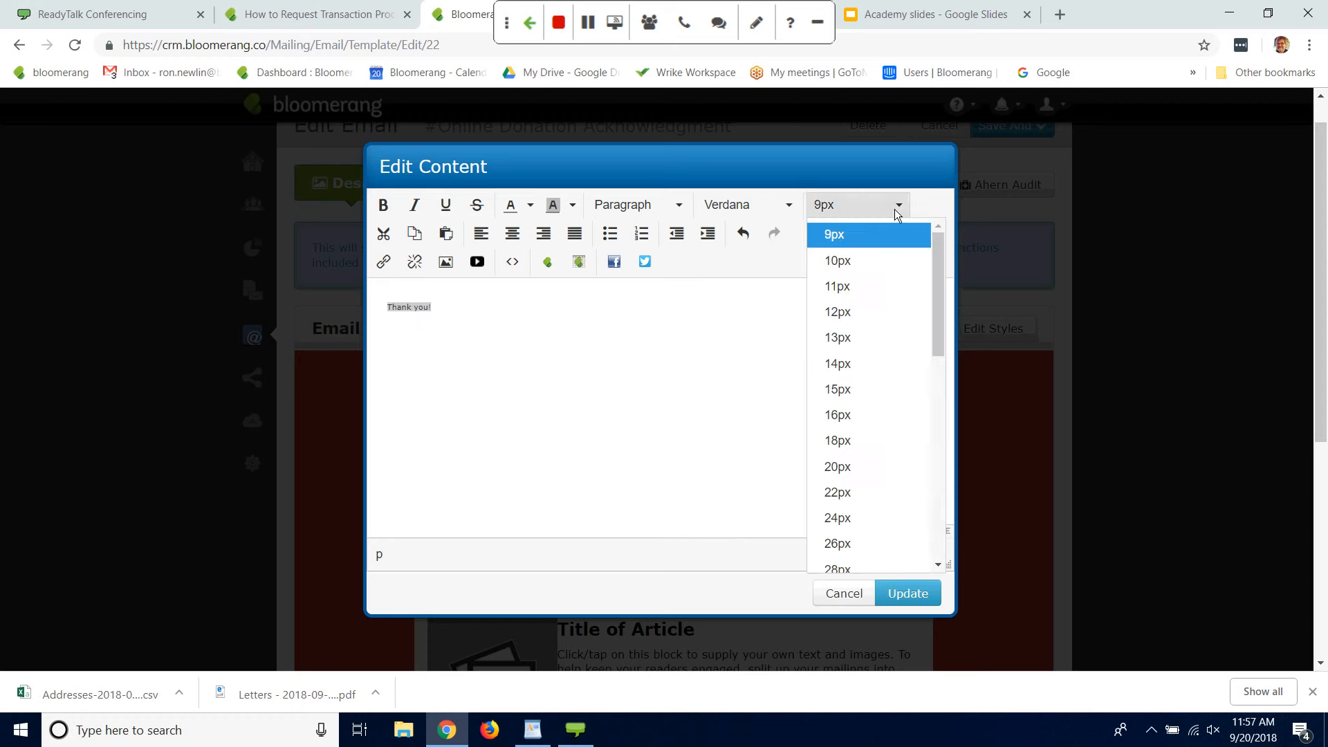
left_click(829, 399)
left_click(903, 596)
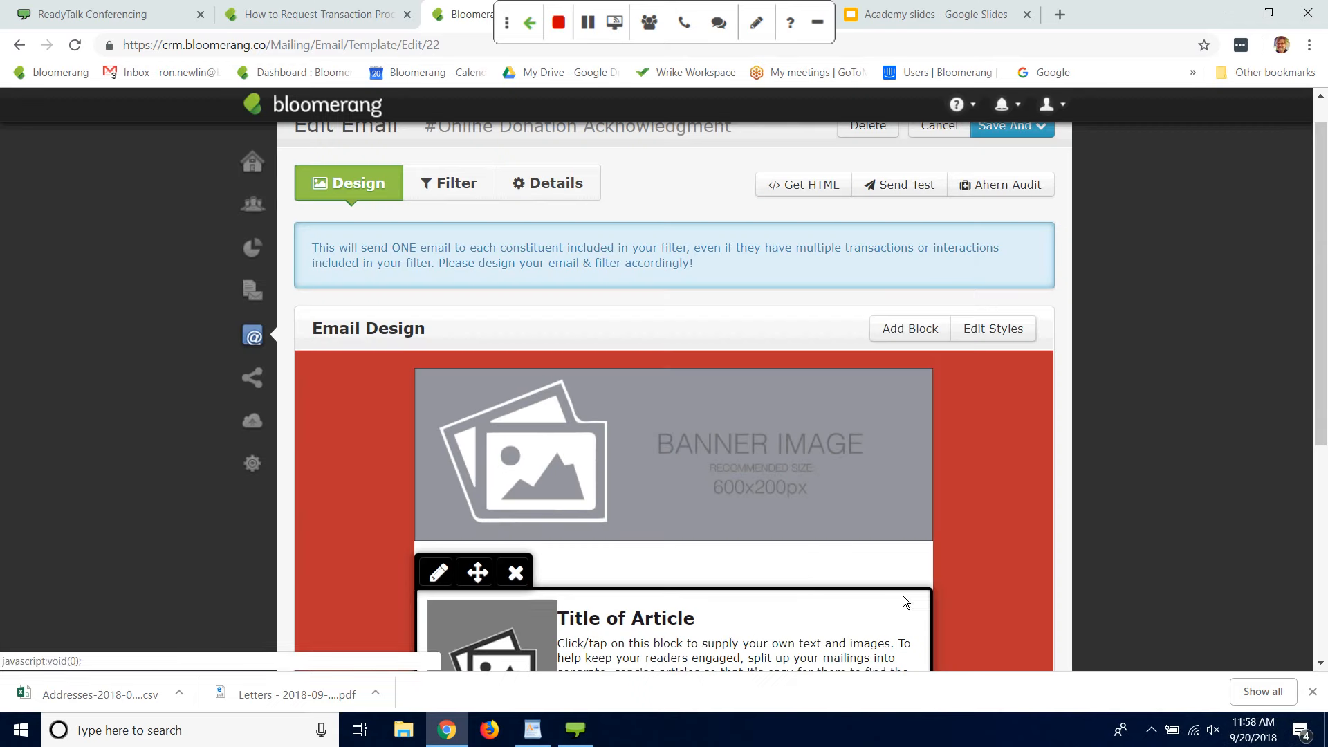
Step: Delete the article block containing the image, and replace the remaining article's title and text with "Thank you for your gift of"
scroll(1322, 263, "down", 4)
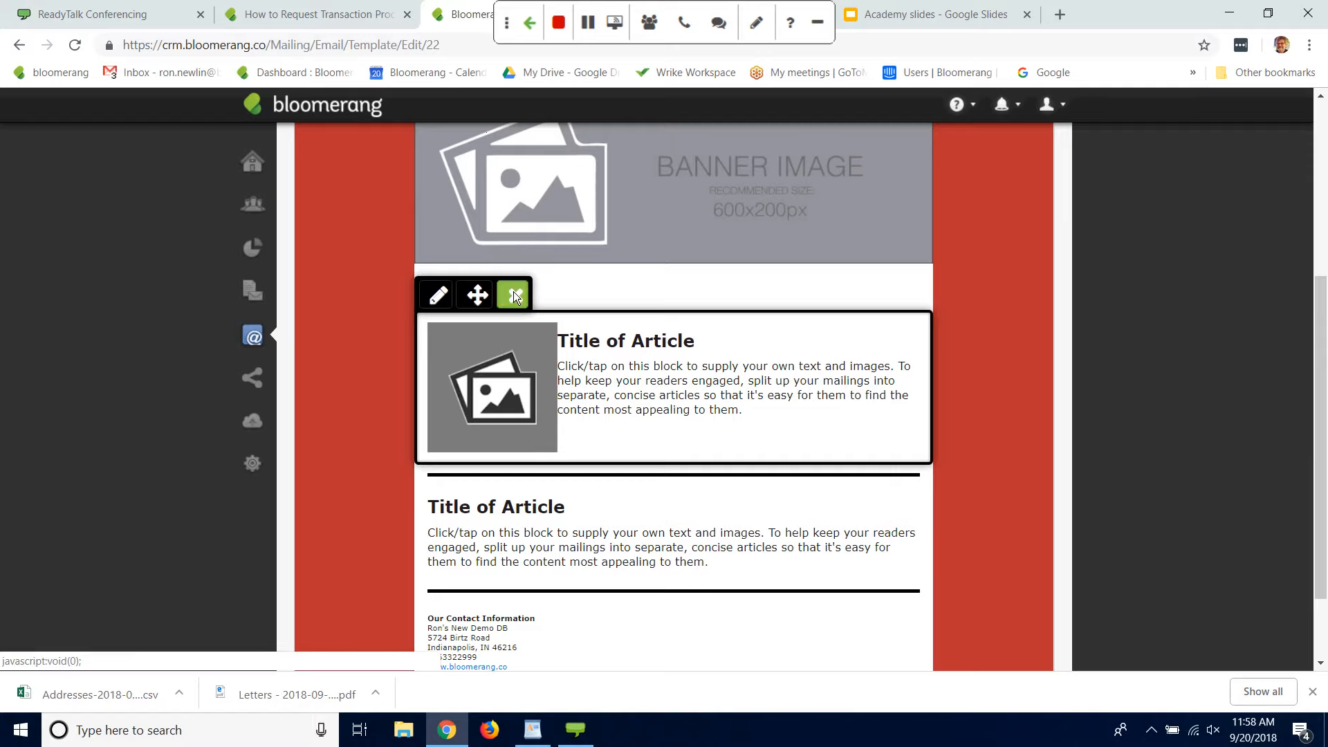
left_click(515, 296)
left_click(515, 427)
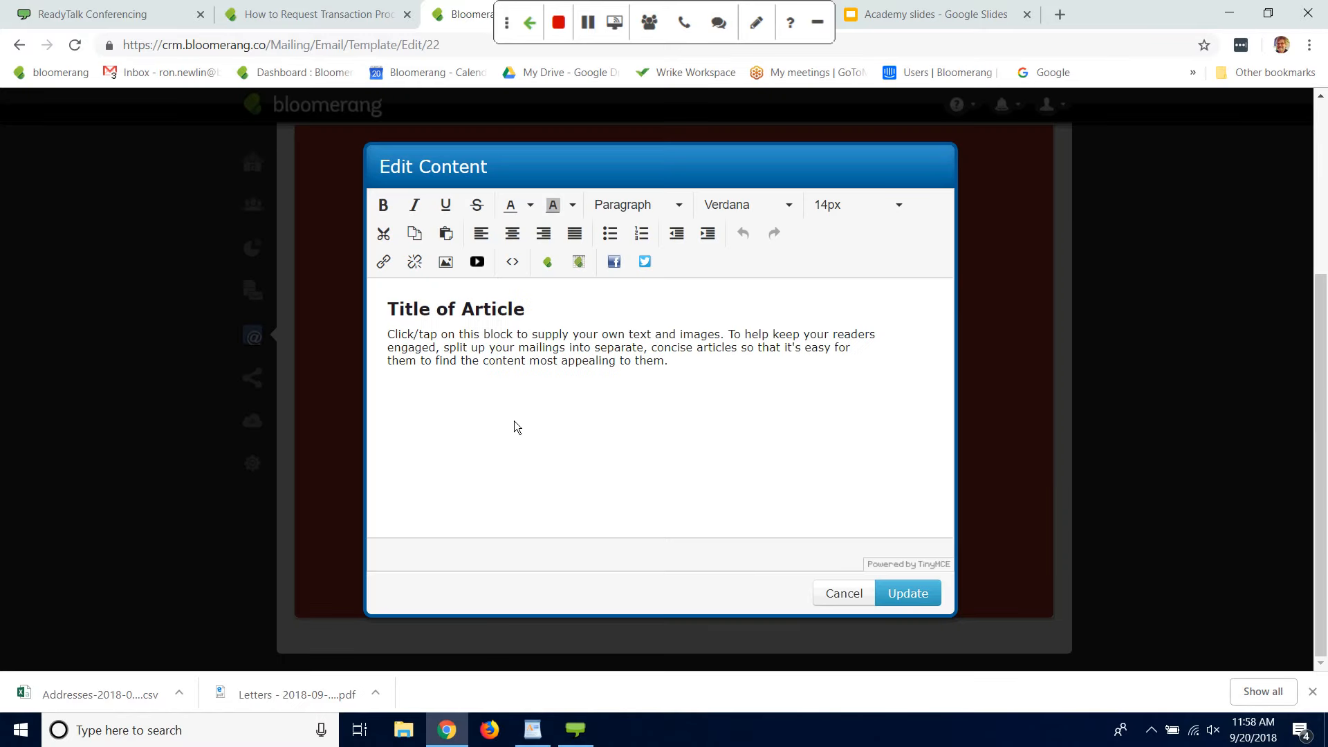
left_click_drag(387, 332, 763, 377)
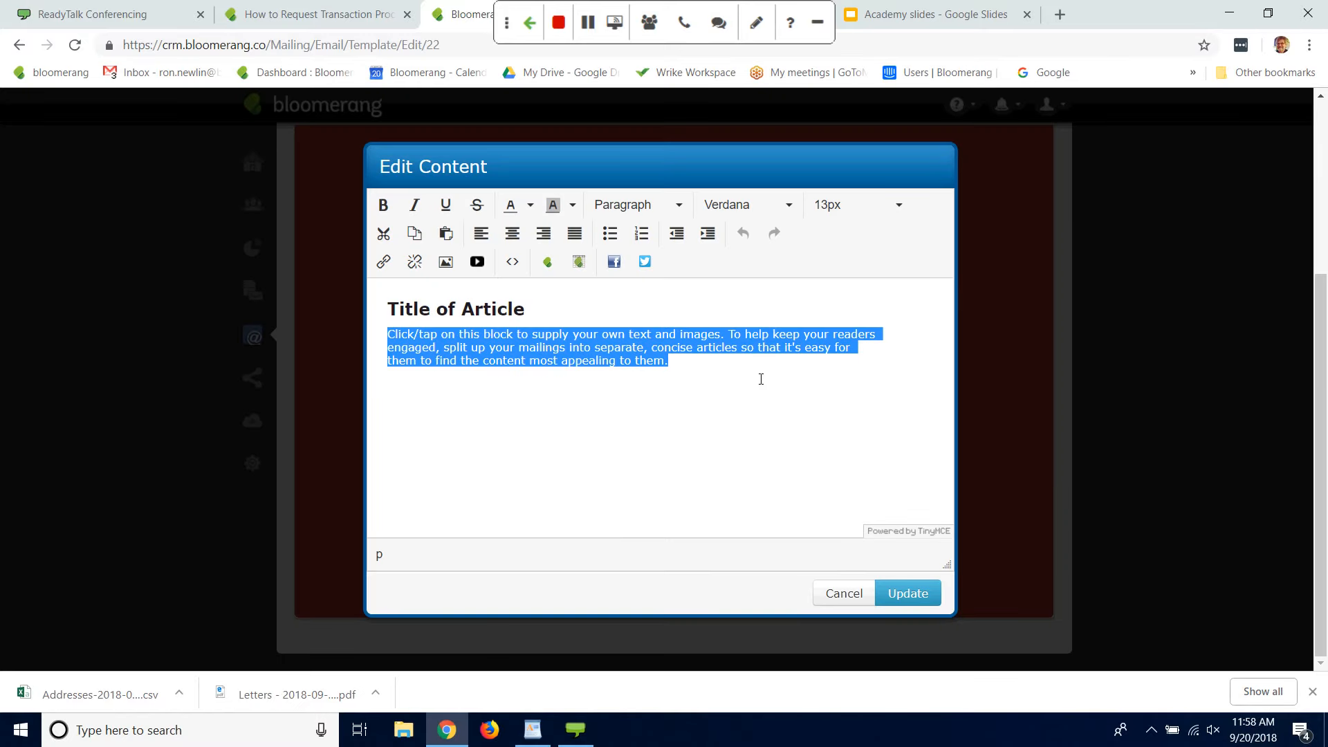
key("BackSpace")
key("BackSpace")
key("BackSpace")
key("BackSpace")
key("BackSpace")
key("BackSpace")
key("BackSpace")
key("BackSpace")
key("BackSpace")
key("BackSpace")
key("BackSpace")
key("BackSpace")
key("BackSpace")
key("BackSpace")
key("BackSpace")
key("BackSpace")
key("BackSpace")
key("BackSpace")
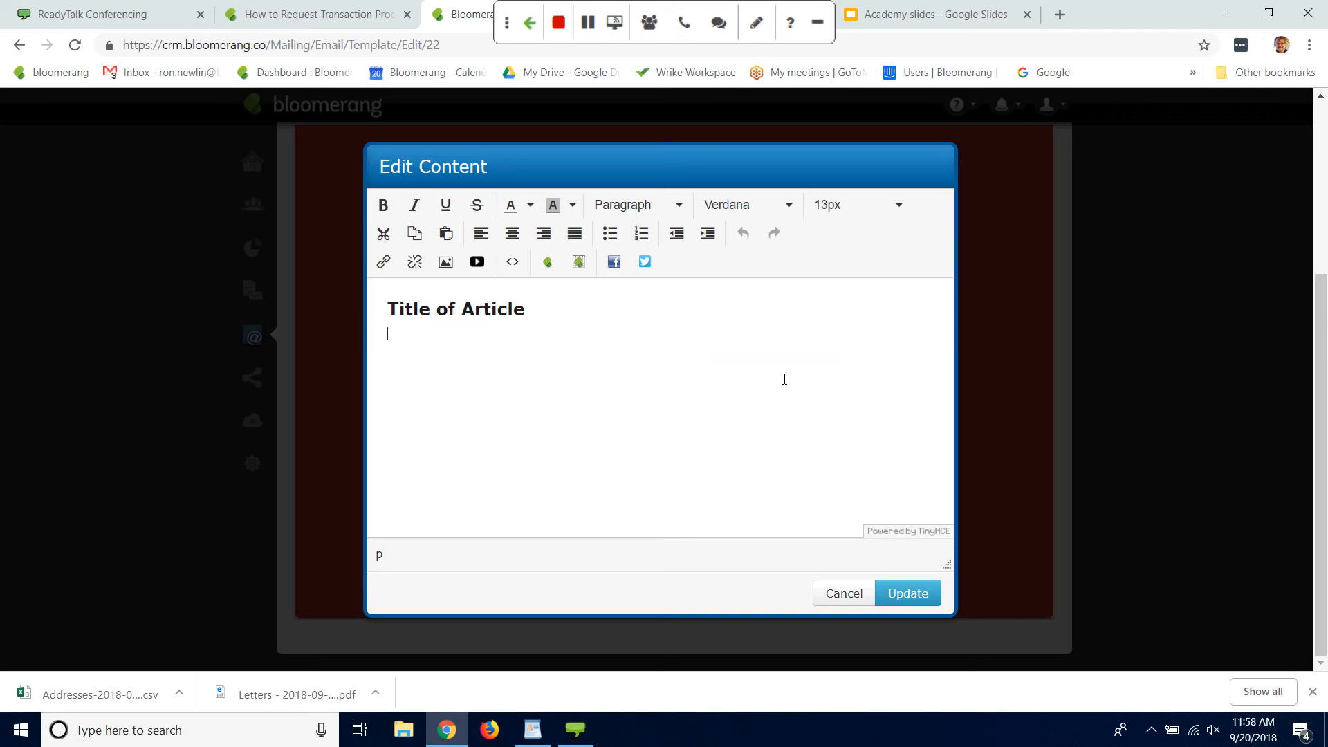
type("Tha")
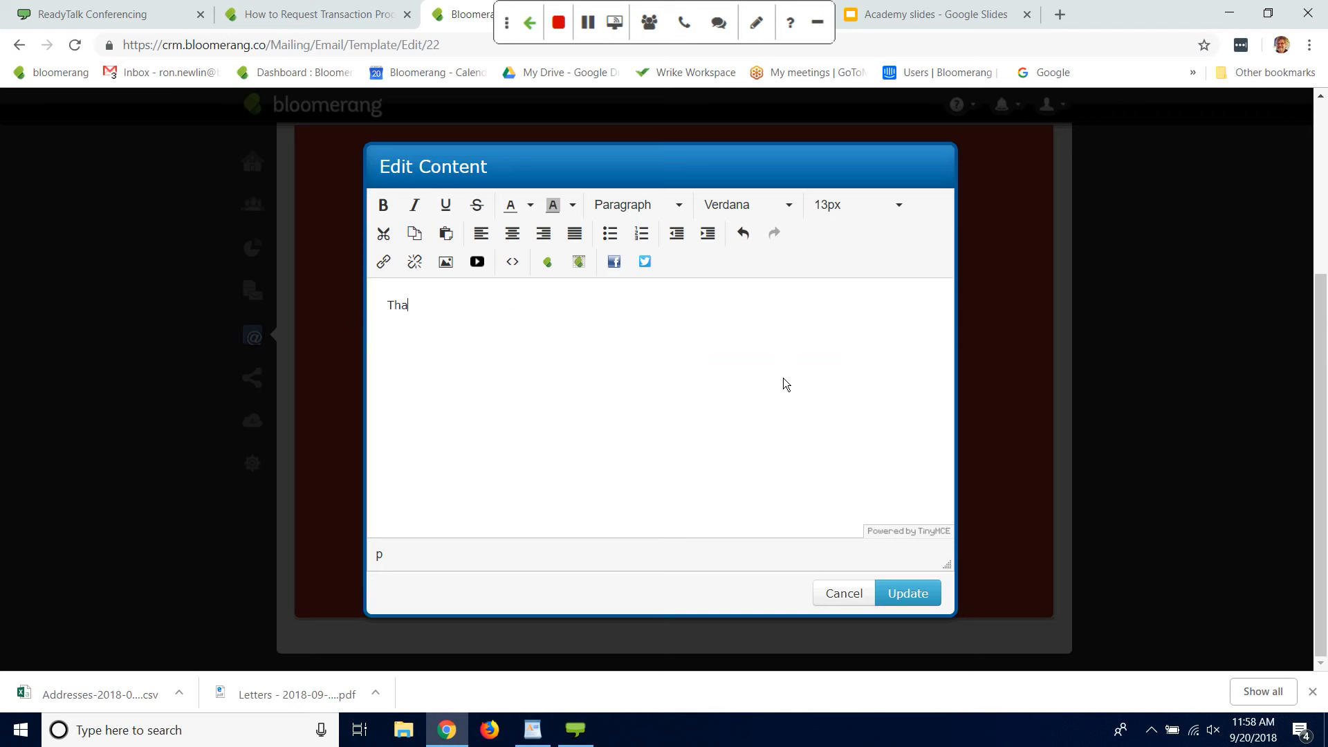
type("nk you for your gift of")
Step: Insert the transaction Amount field after "Thank you for your gift of" and update the block
left_click(547, 261)
type("amount")
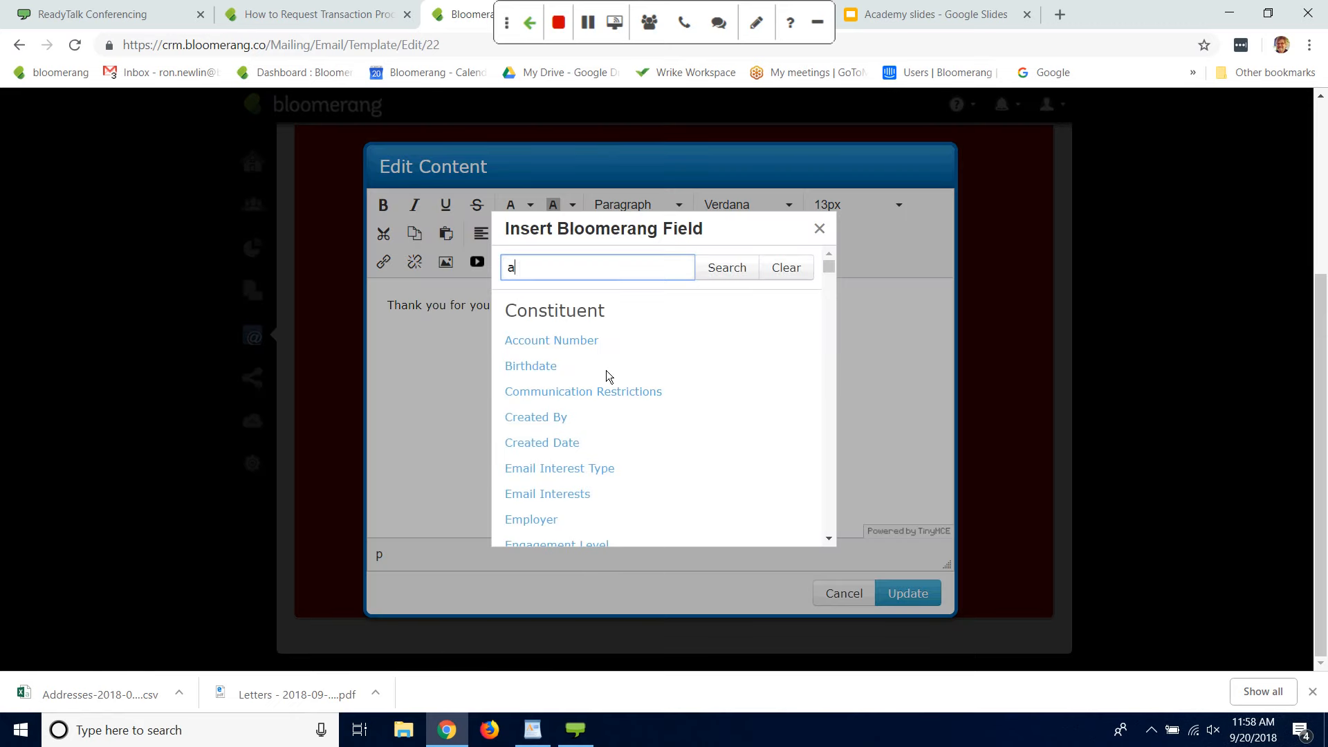
left_click(746, 270)
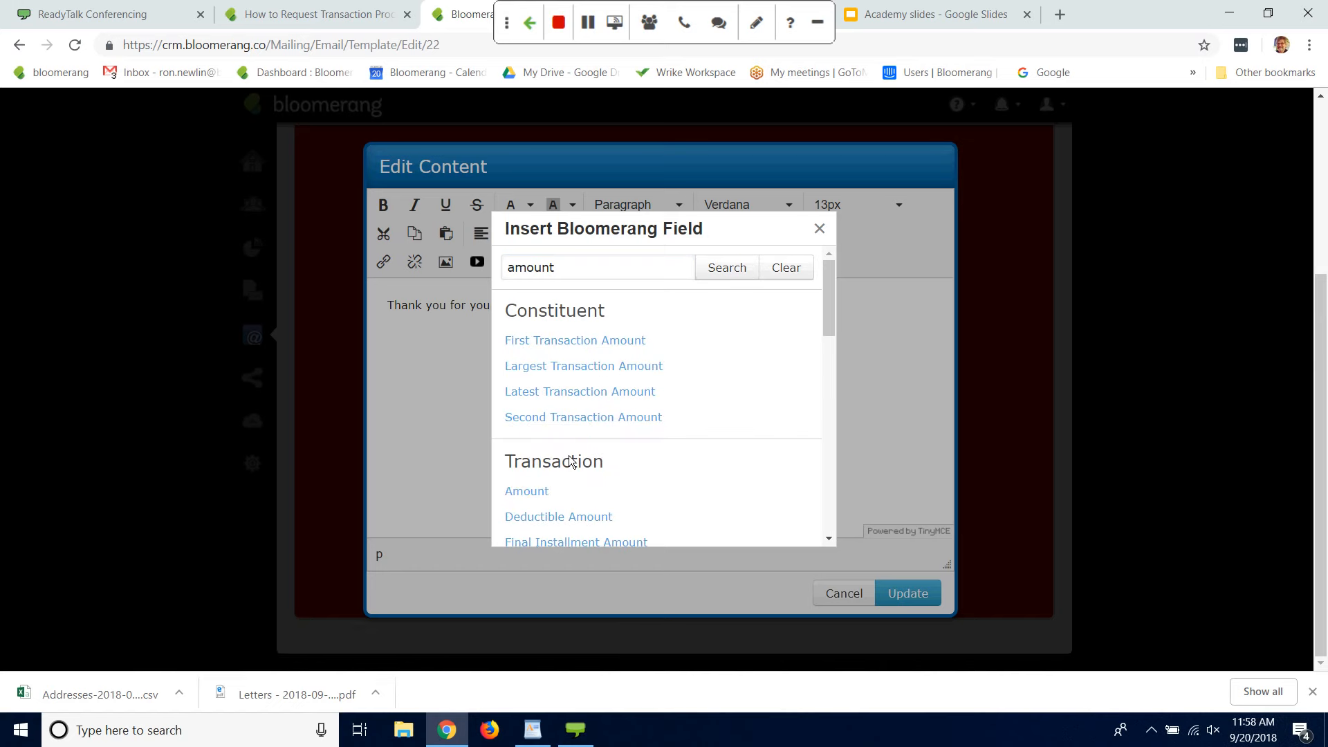
left_click(527, 492)
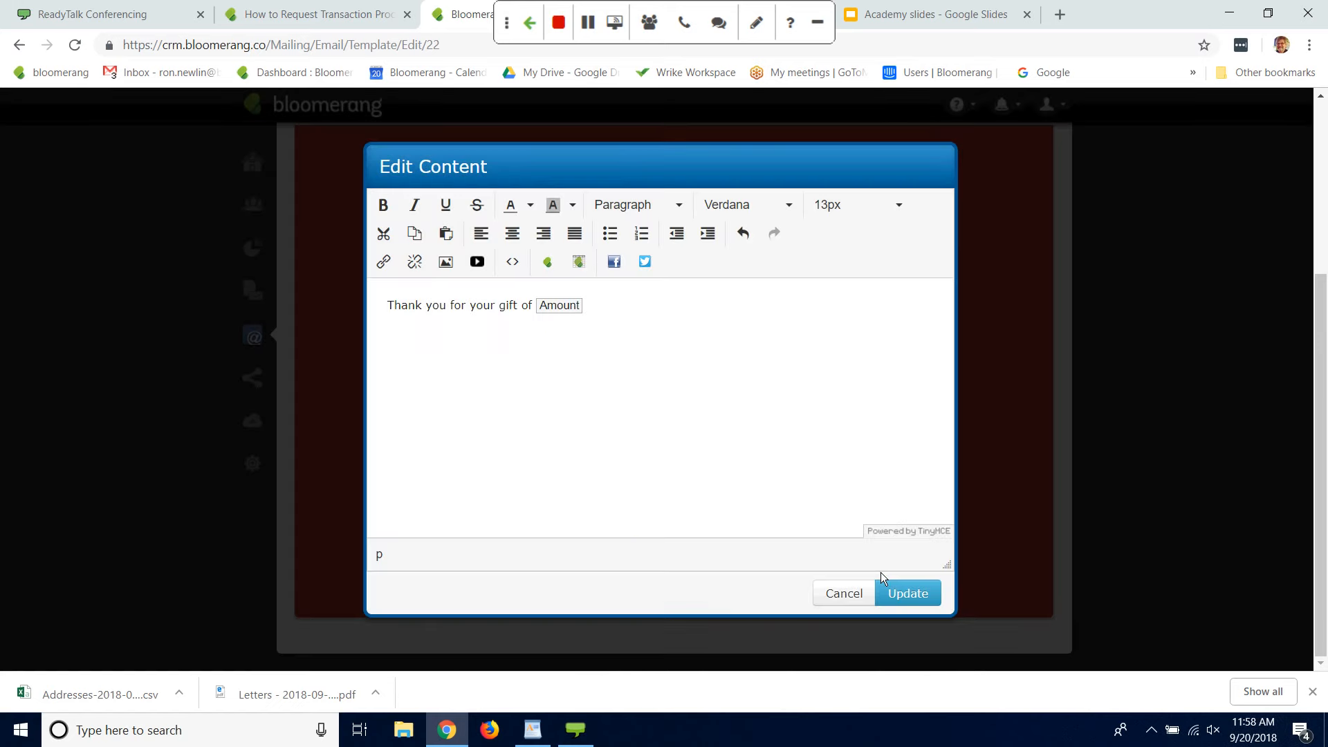
left_click(907, 595)
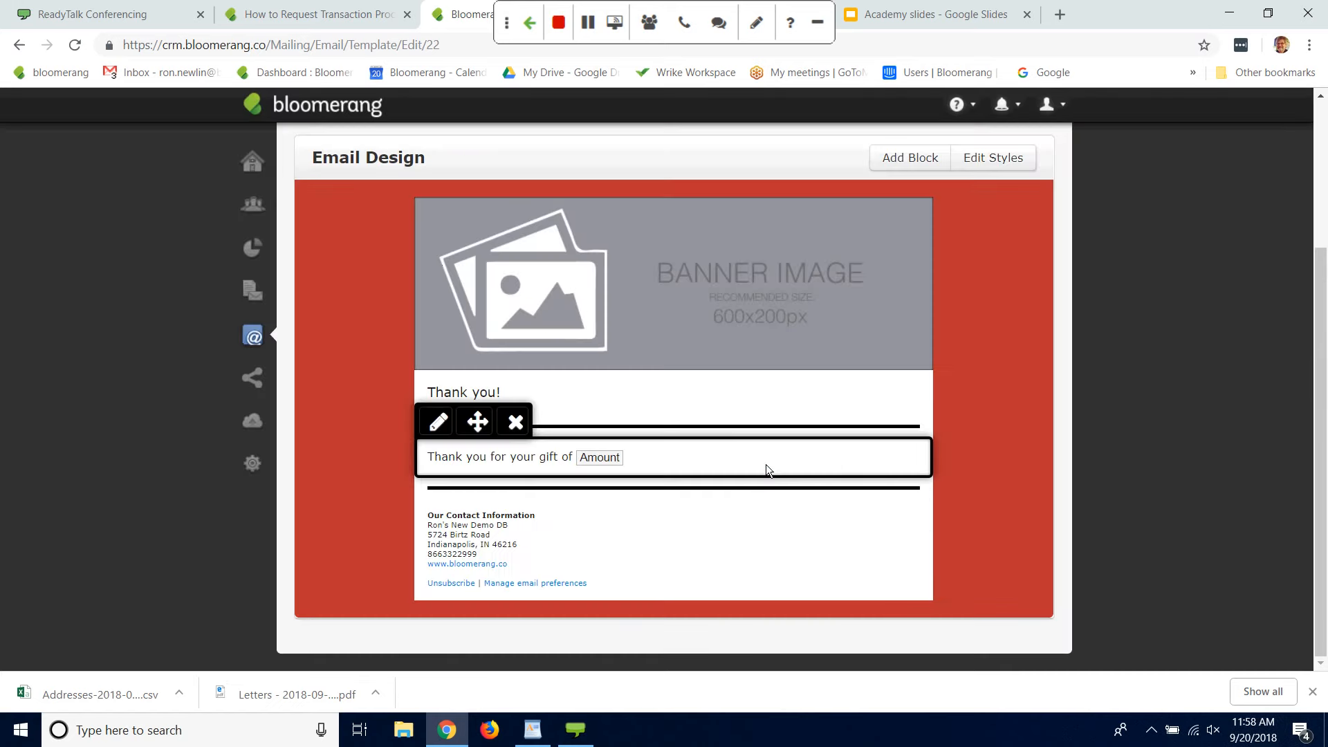
Step: Add an include filter for transactions dated during this week, and save the email to its preview
scroll(404, 163, "up", 3)
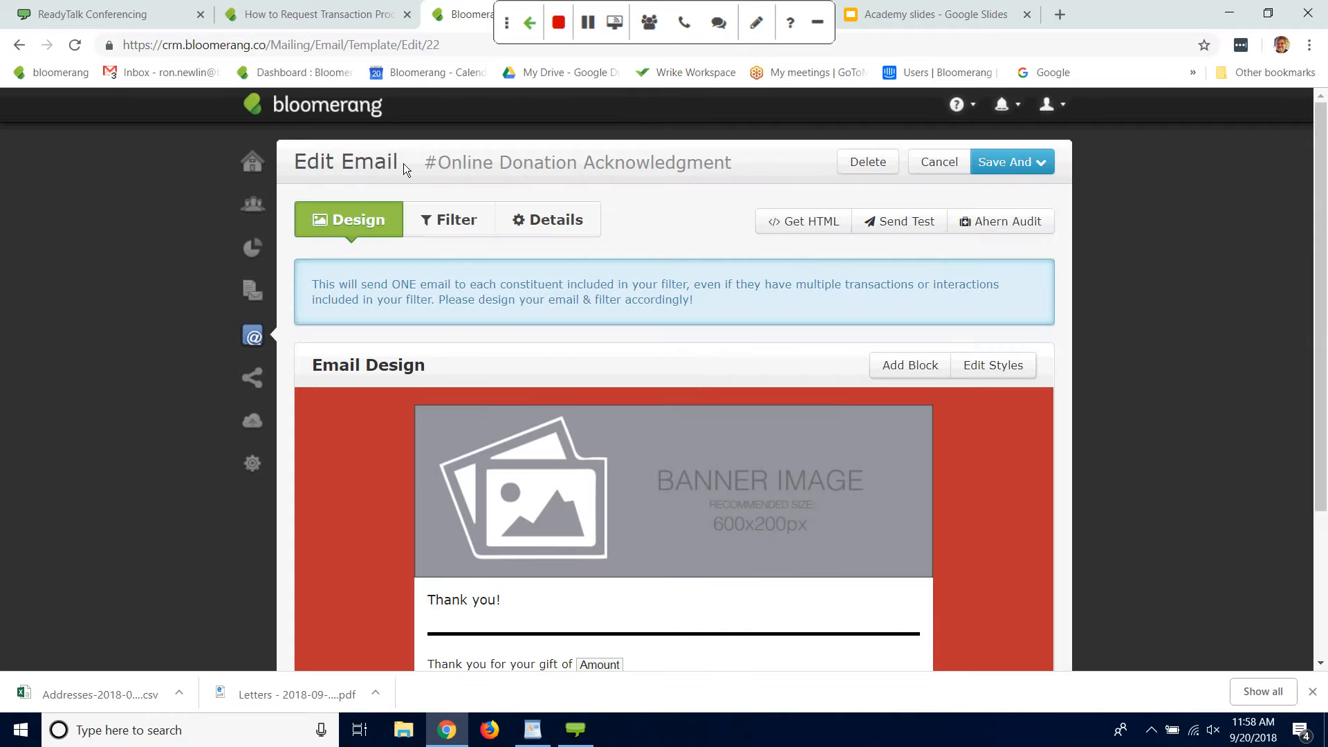
left_click(437, 218)
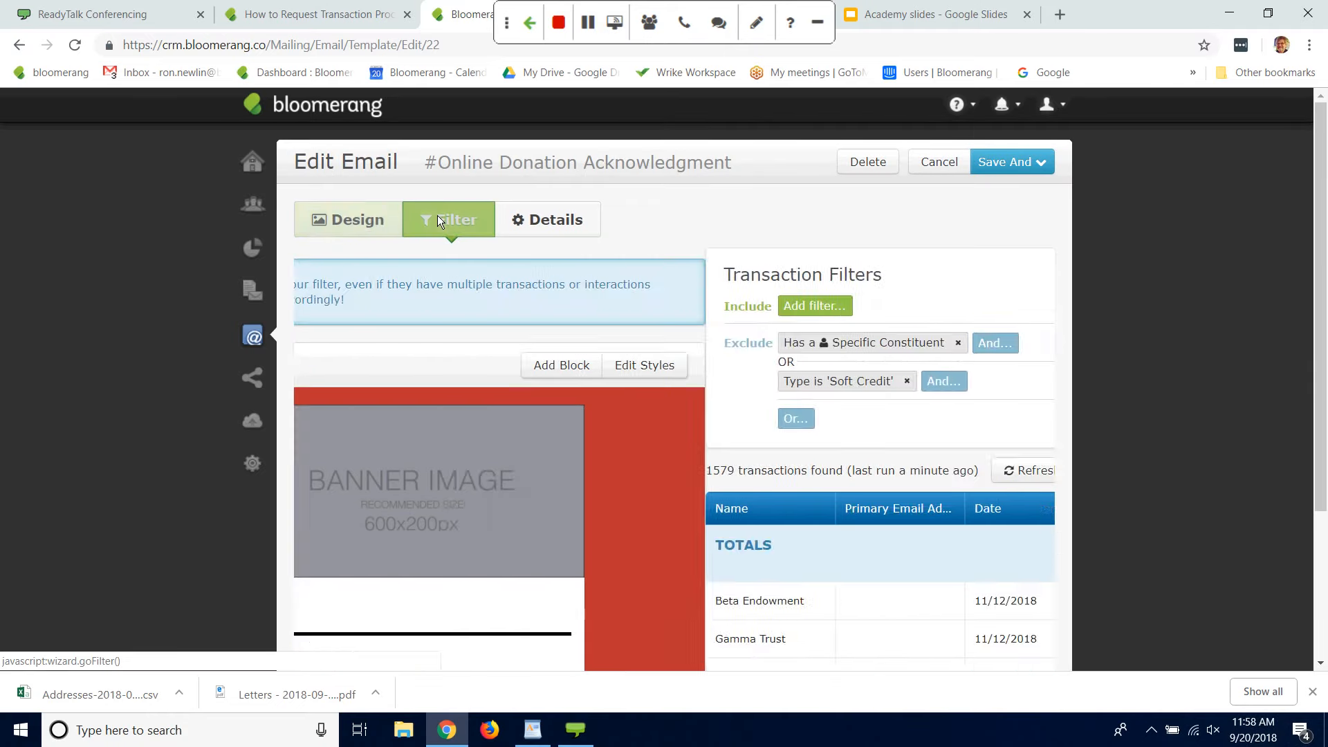
left_click(403, 309)
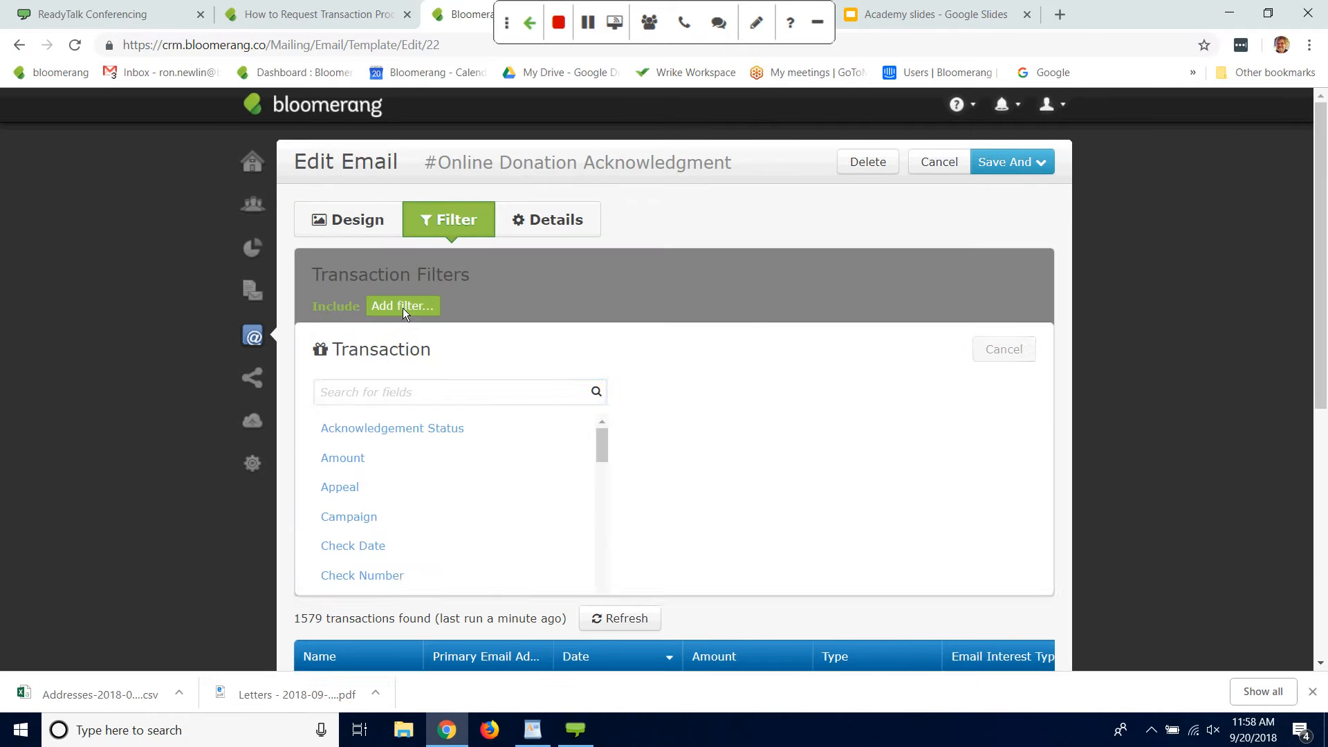
type("date")
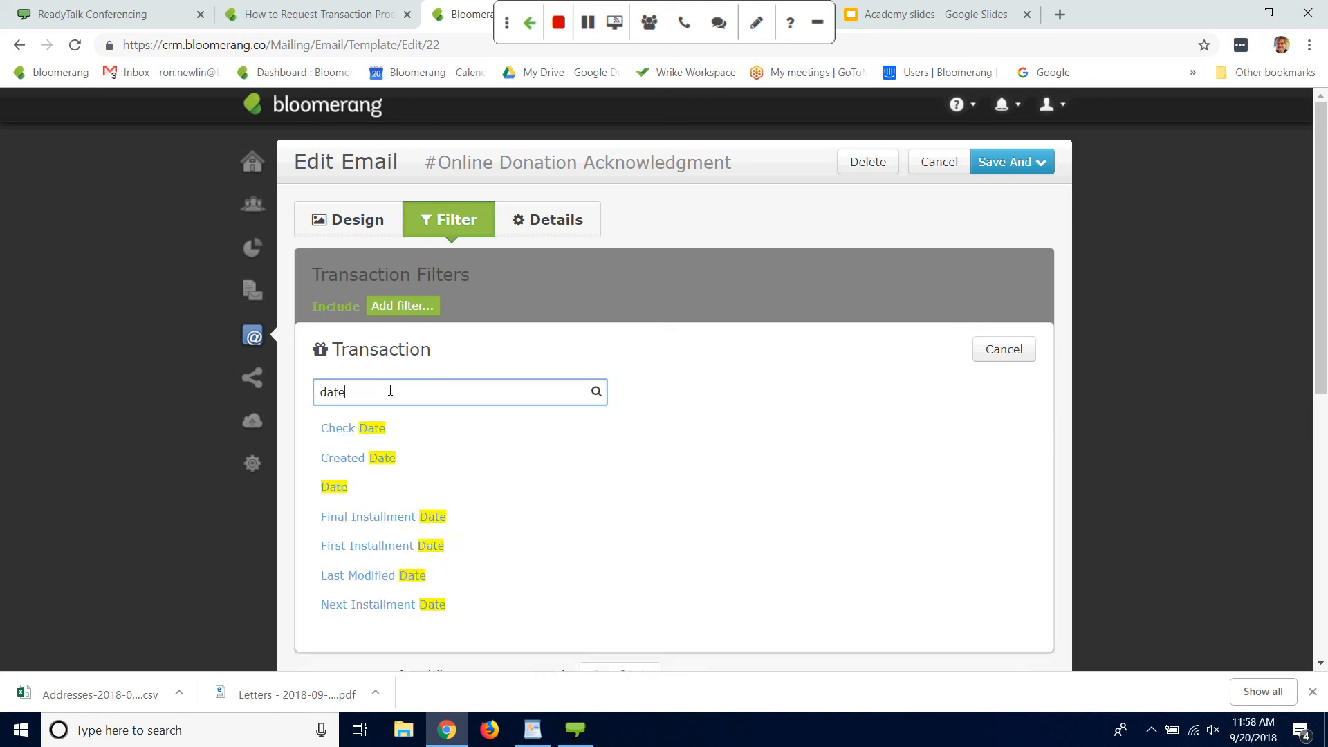
left_click(350, 487)
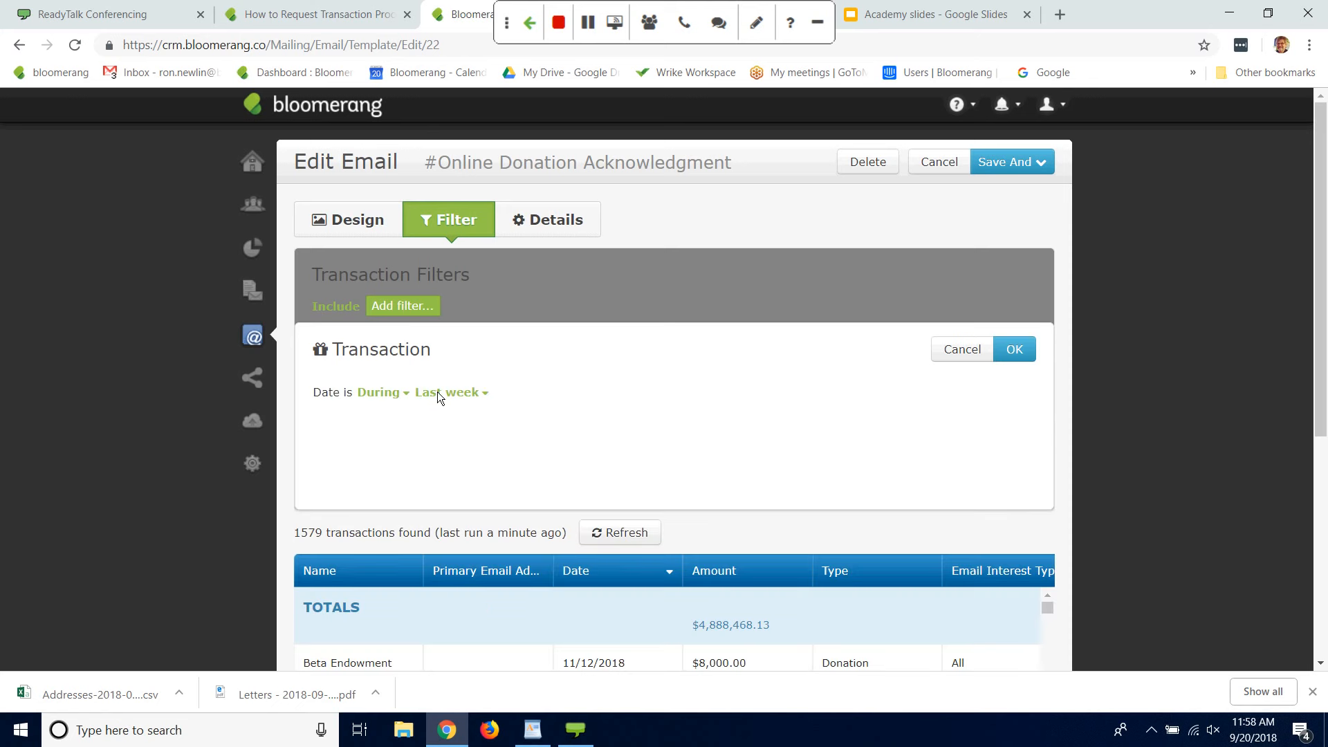
left_click(437, 392)
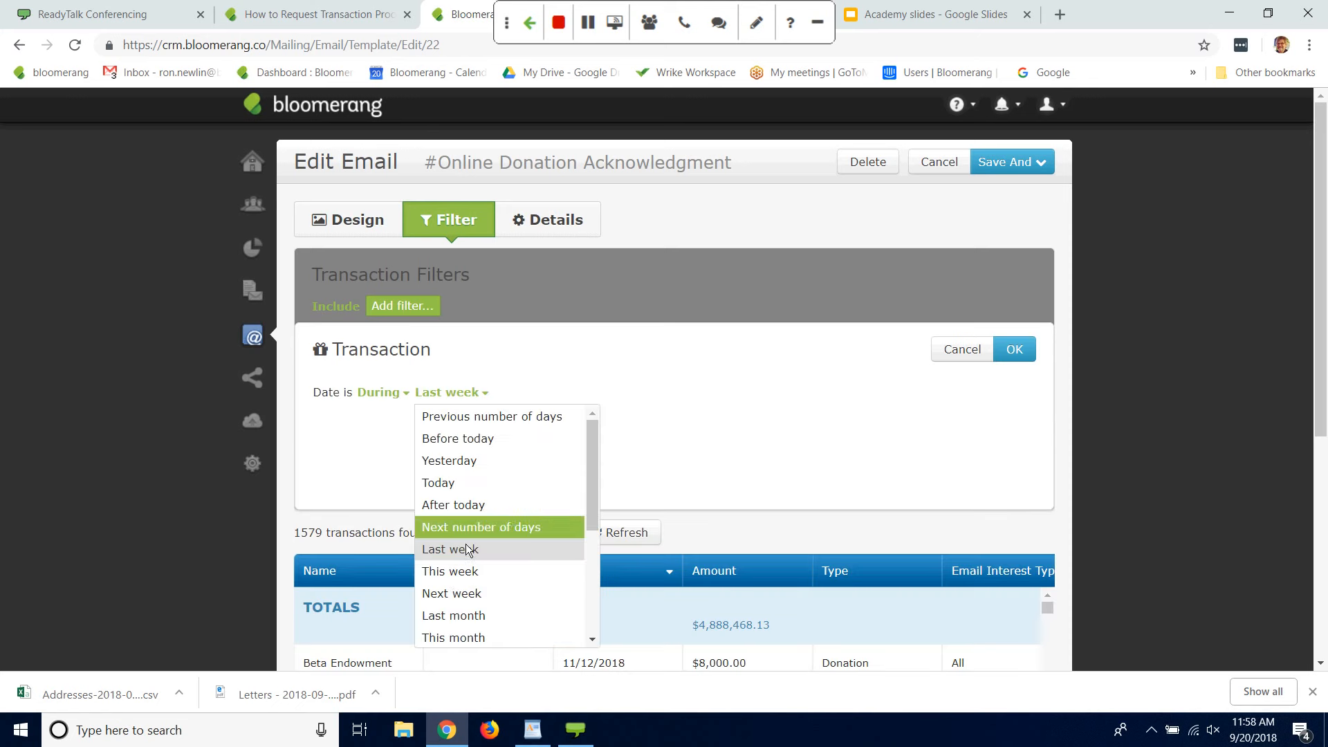
left_click(453, 577)
left_click(1014, 350)
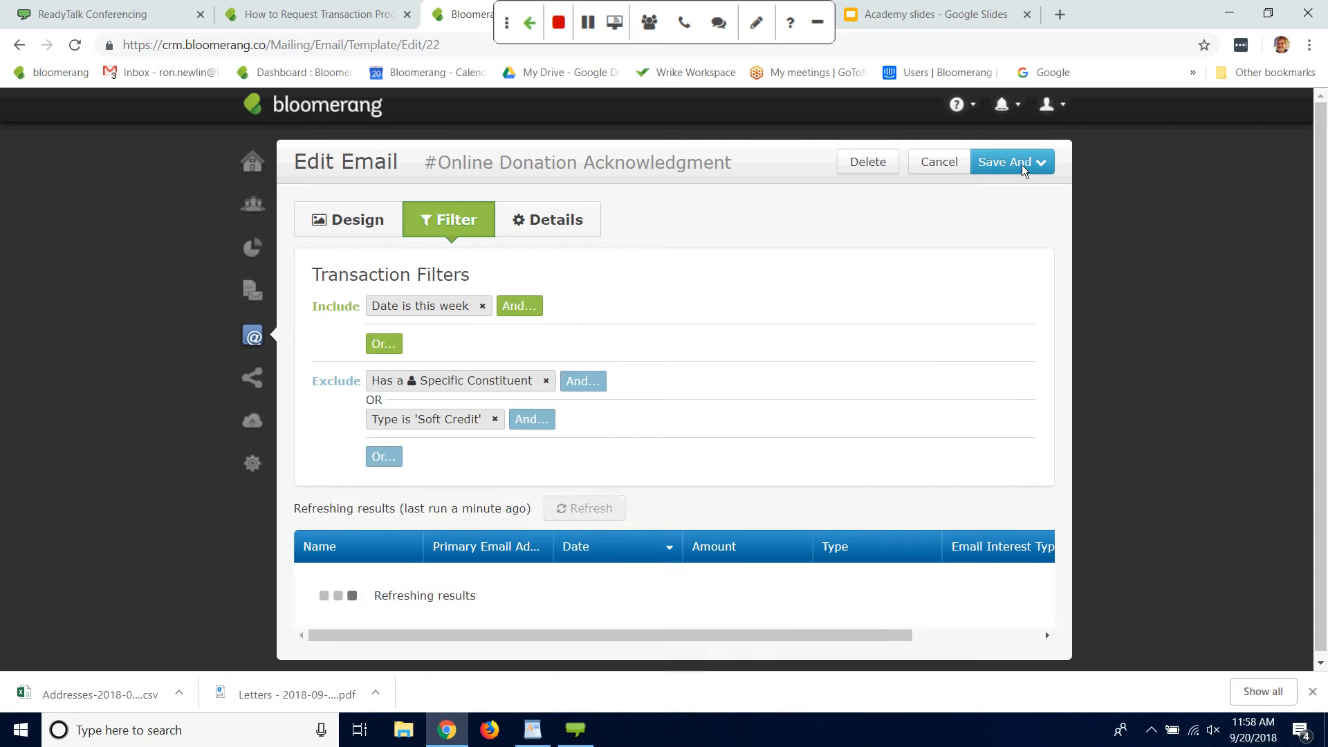
left_click(1019, 164)
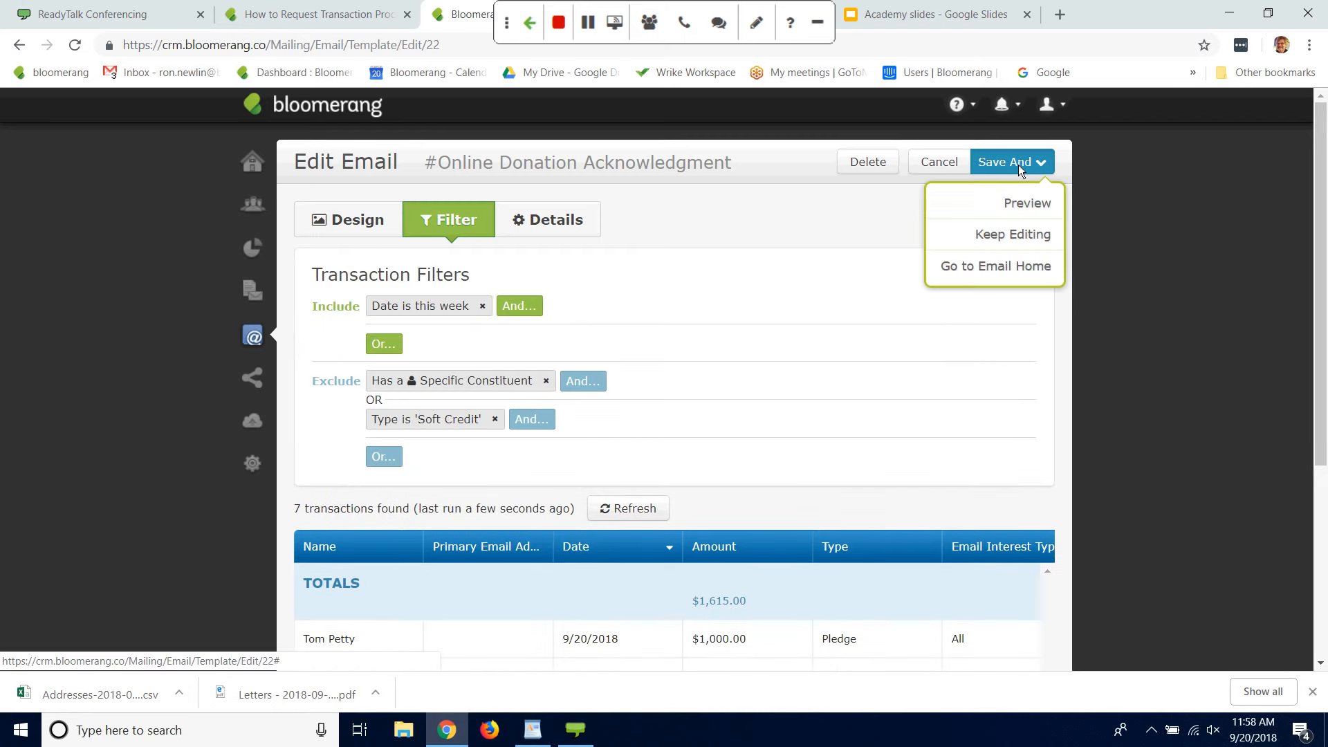
left_click(1025, 206)
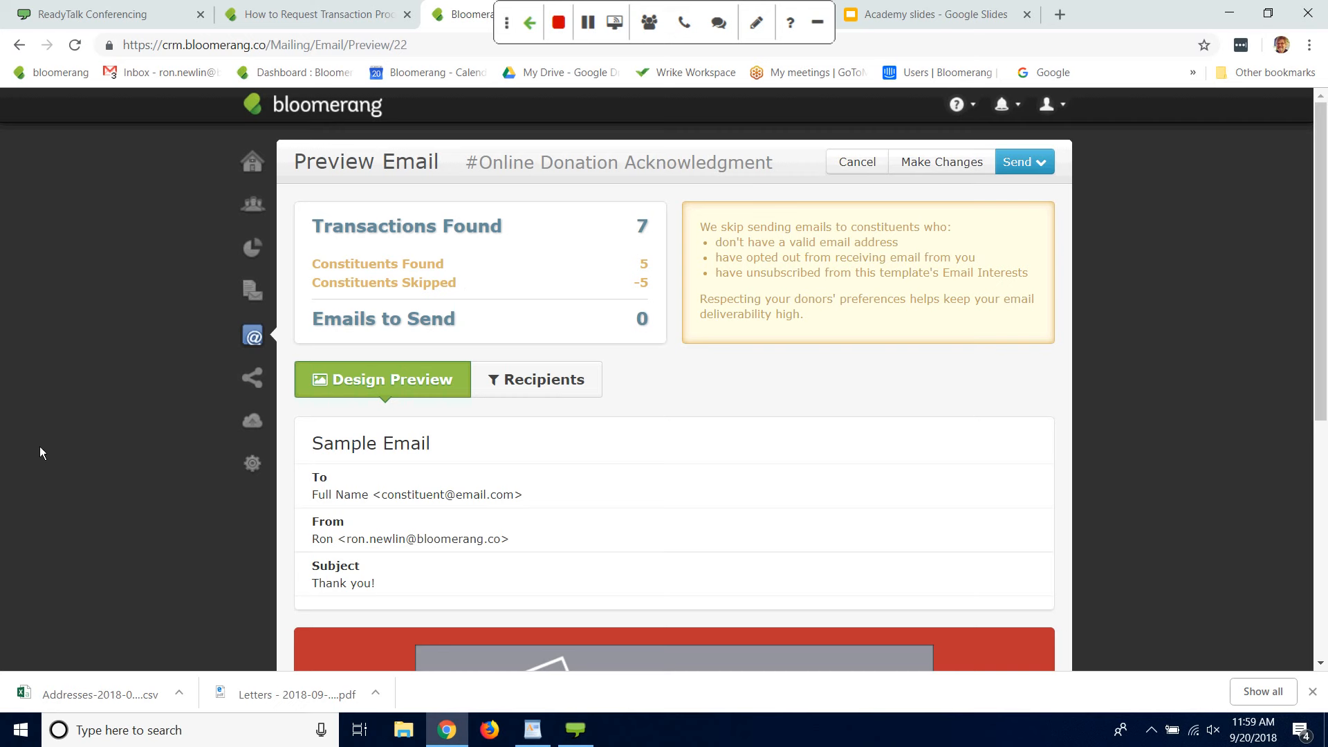
Step: Start a new online giving form from the Website Integration settings
left_click(250, 467)
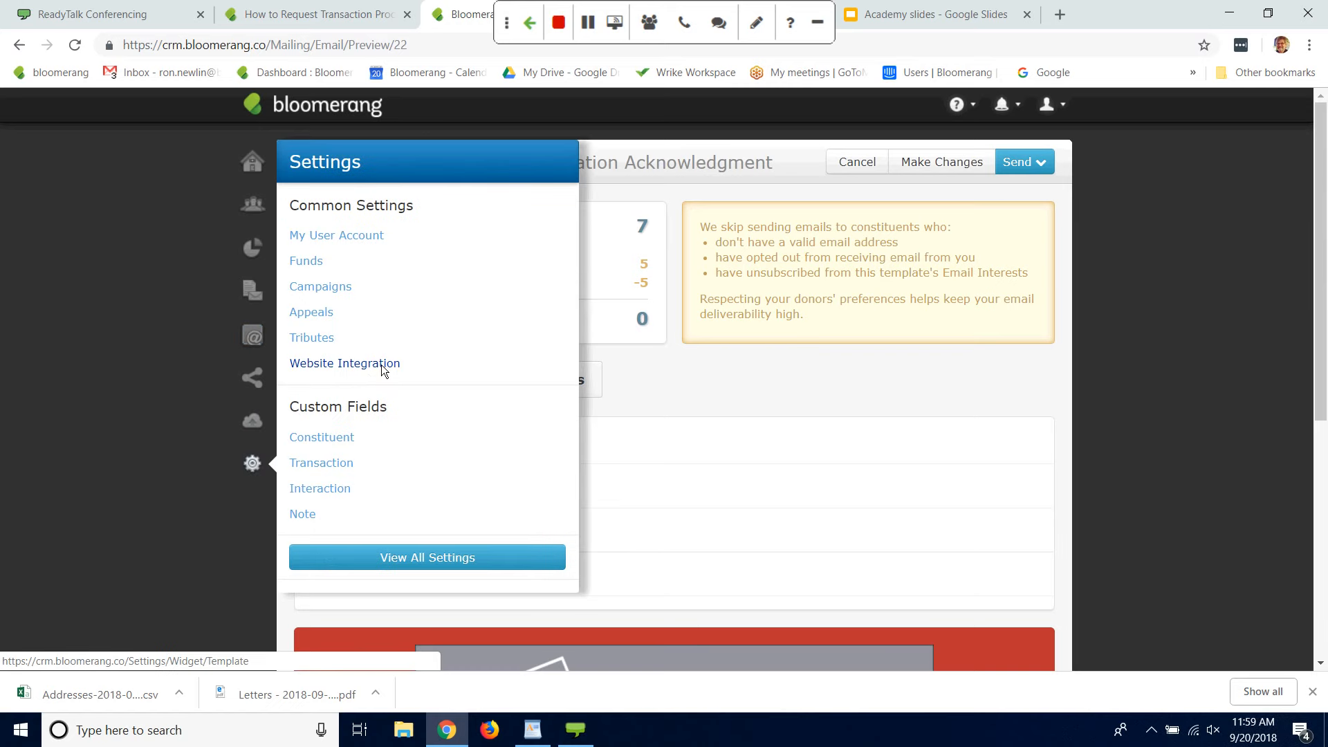
left_click(381, 366)
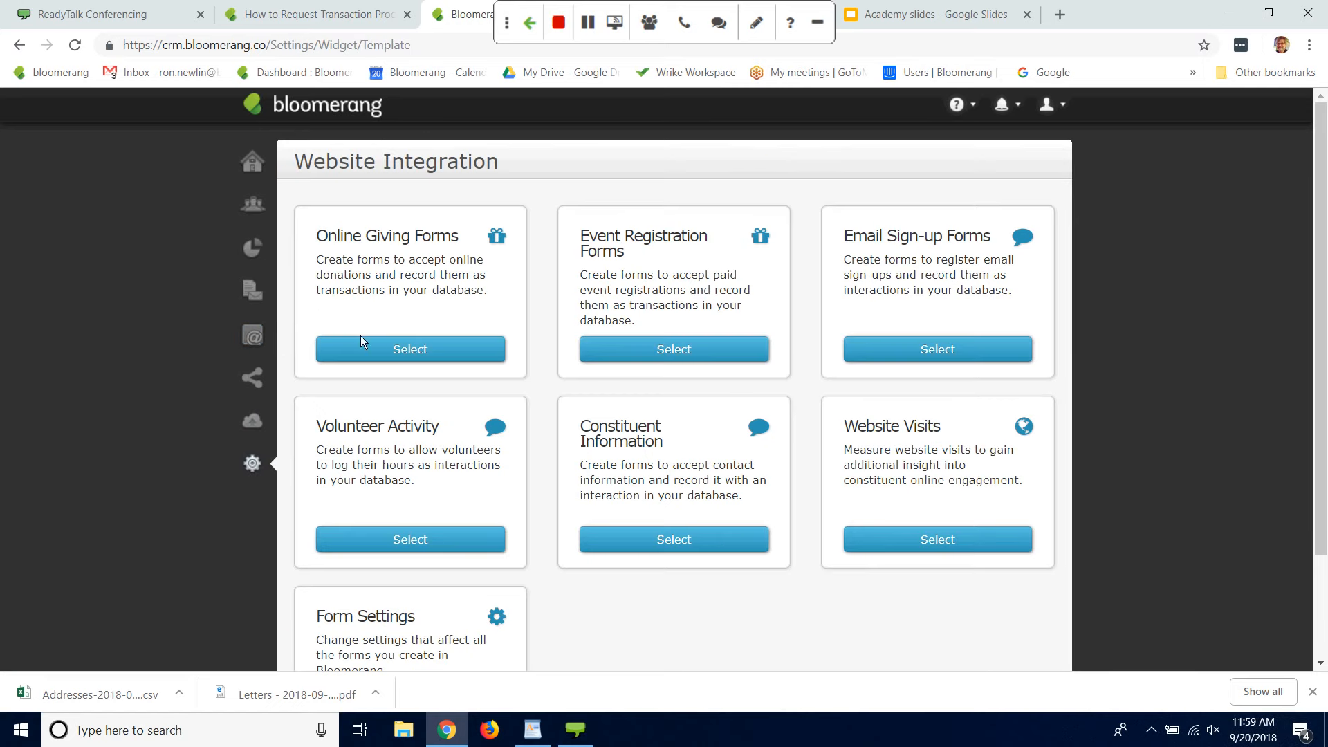
left_click(404, 352)
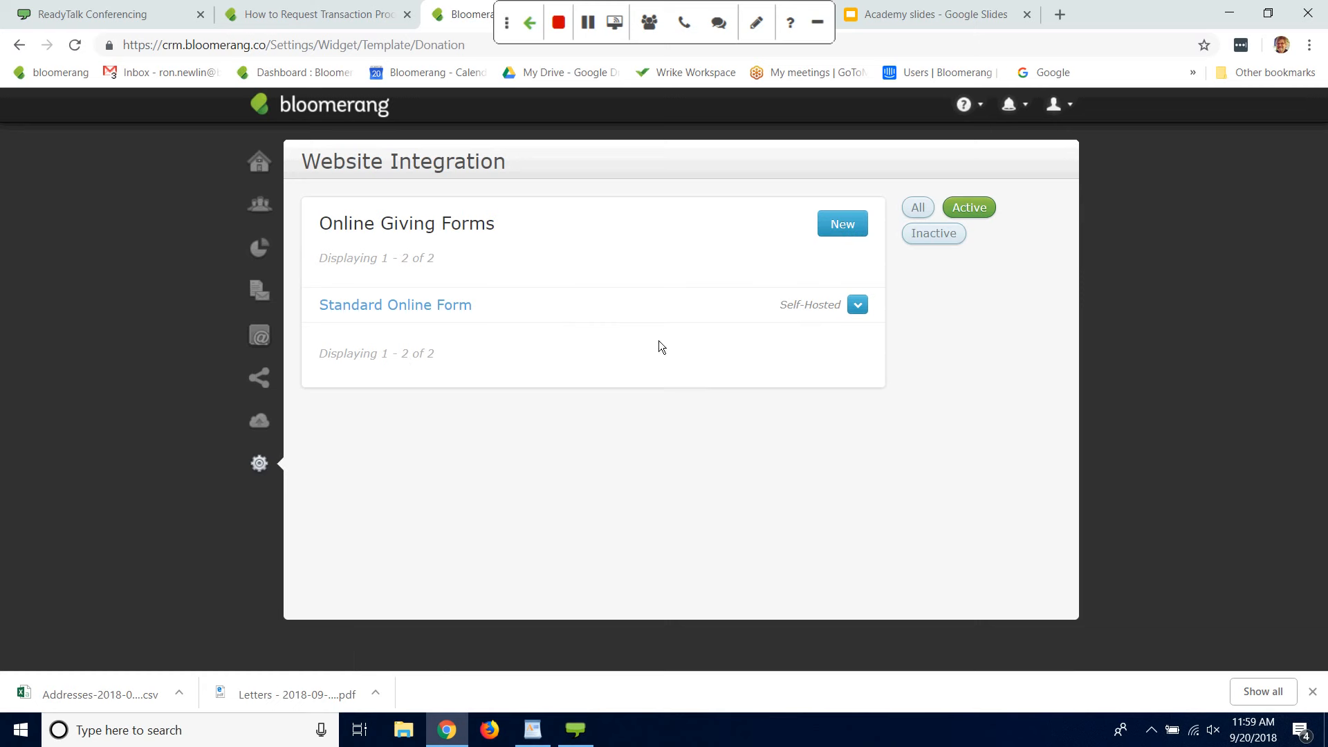
left_click(843, 224)
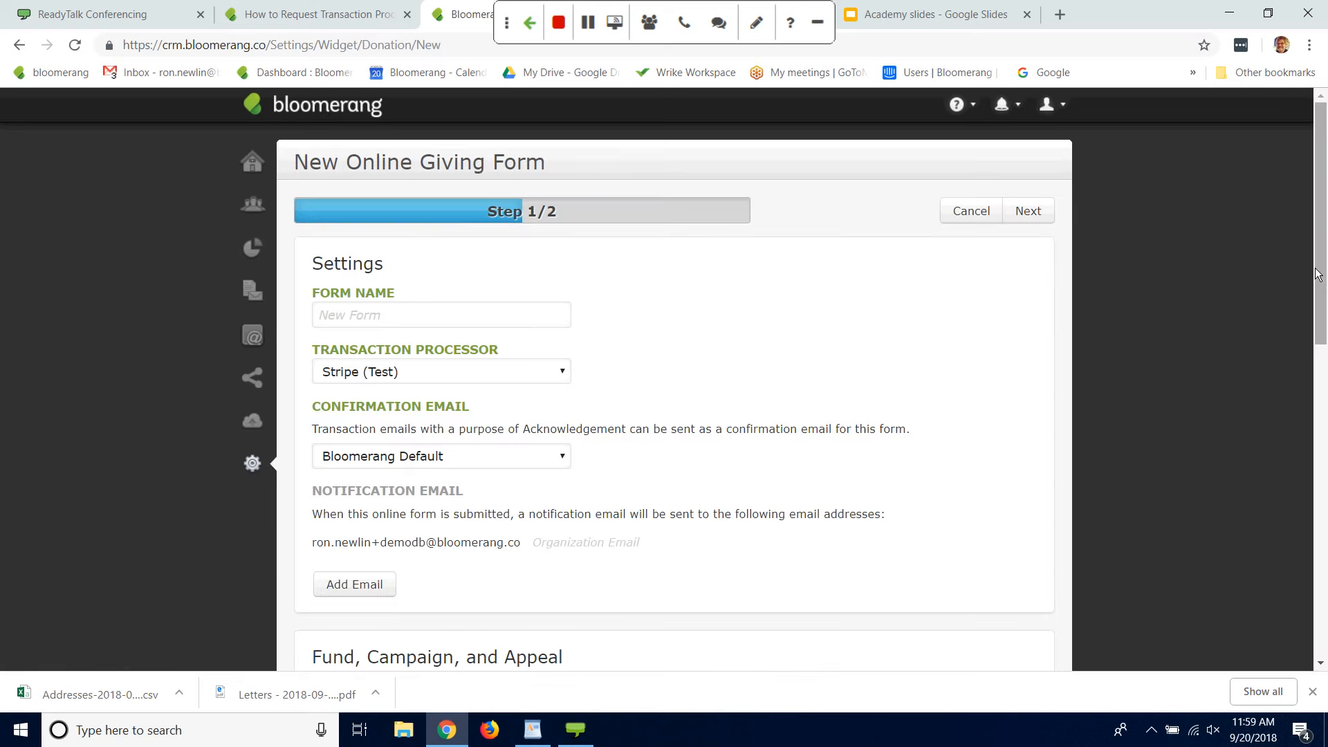
Step: Name the new giving form "Basic Online Form"
left_click_drag(1316, 269, 1316, 298)
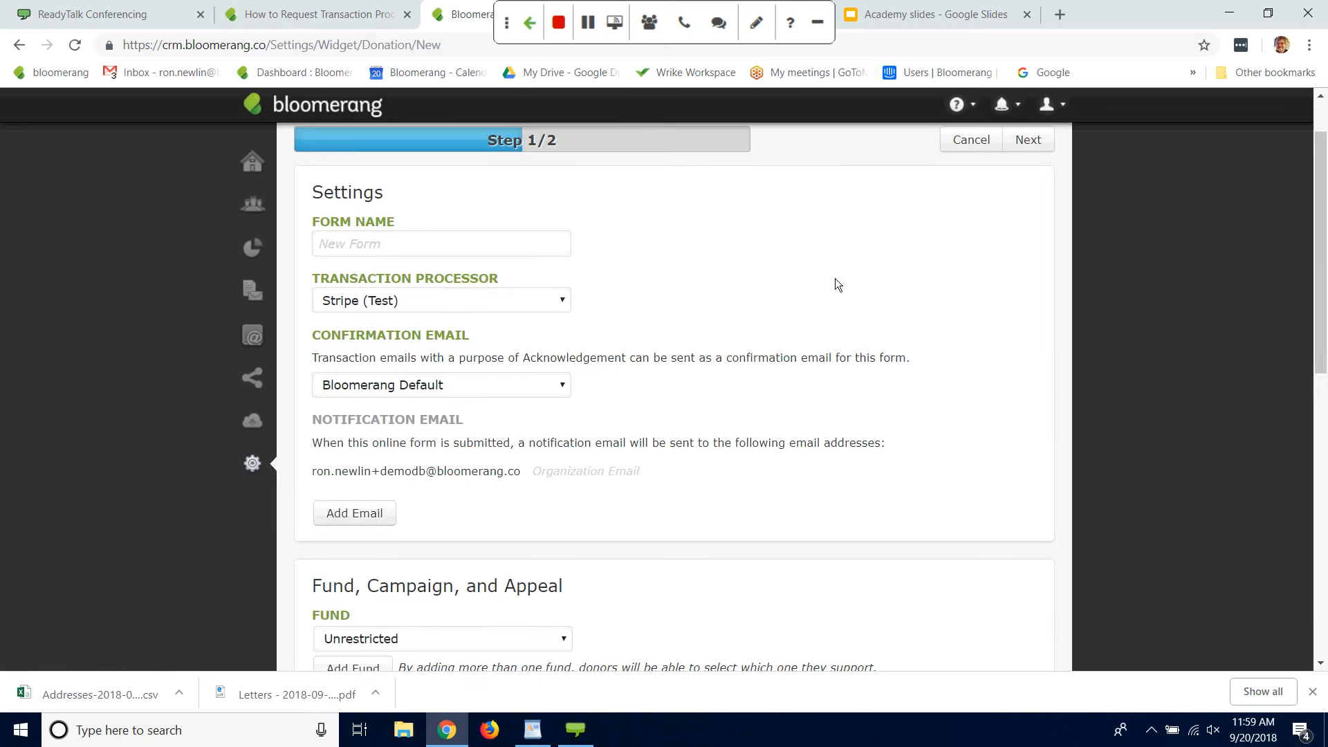
left_click(495, 251)
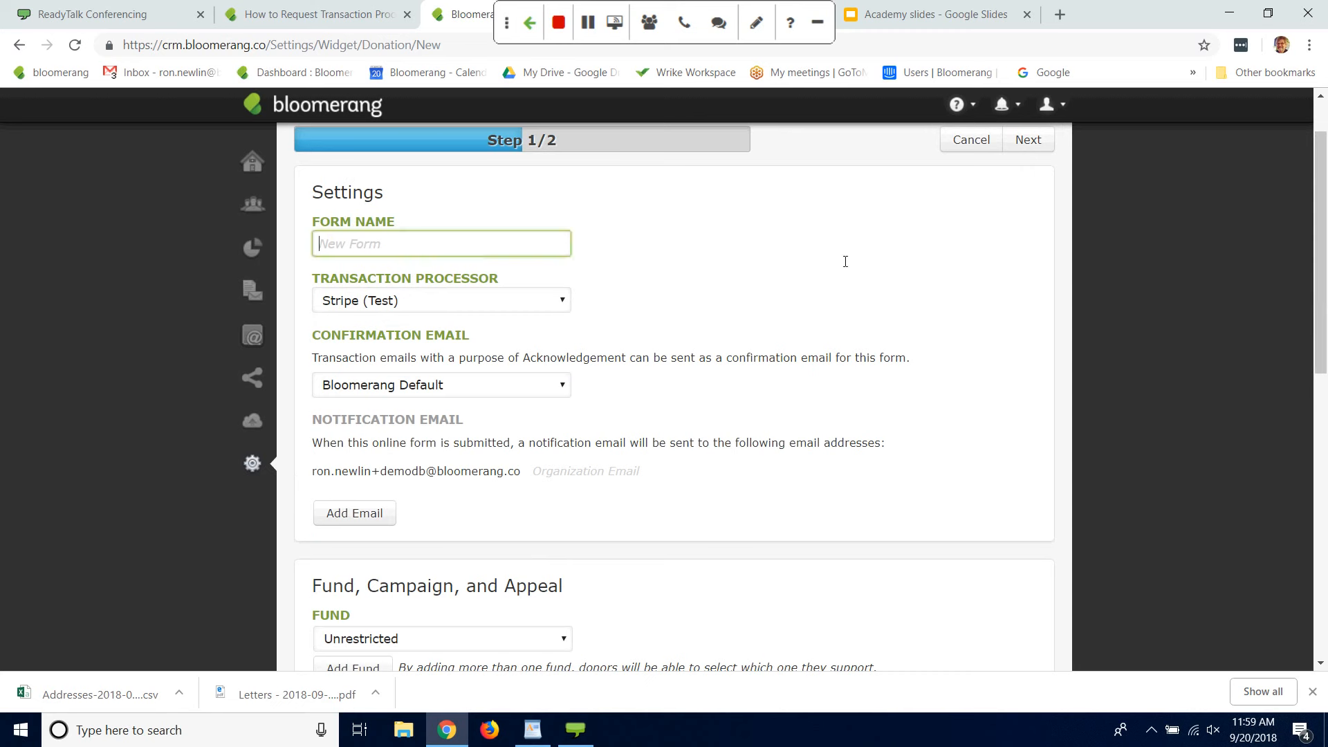
type("Bas")
type("ic ONlind")
key("BackSpace")
key("BackSpace")
key("BackSpace")
key("BackSpace")
key("BackSpace")
type("nlind V")
key("BackSpace")
key("BackSpace")
type("V")
key("BackSpace")
key("BackSpace")
key("ctrl+shift+Left")
type("Online Form")
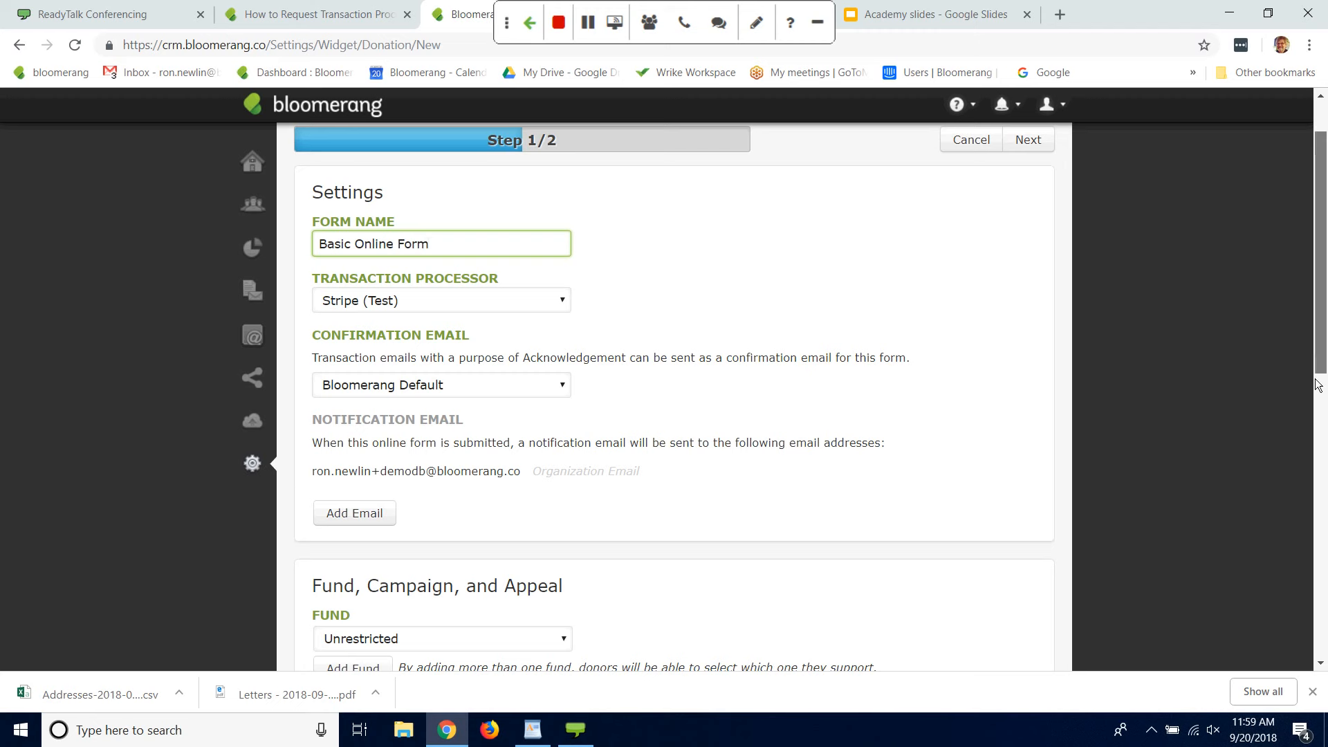
Step: Select #Online Donation Acknowledgment as the giving form's confirmation email
mouse_move(1319, 360)
left_mouse_down()
mouse_move(1316, 395)
mouse_move(1316, 348)
left_mouse_up()
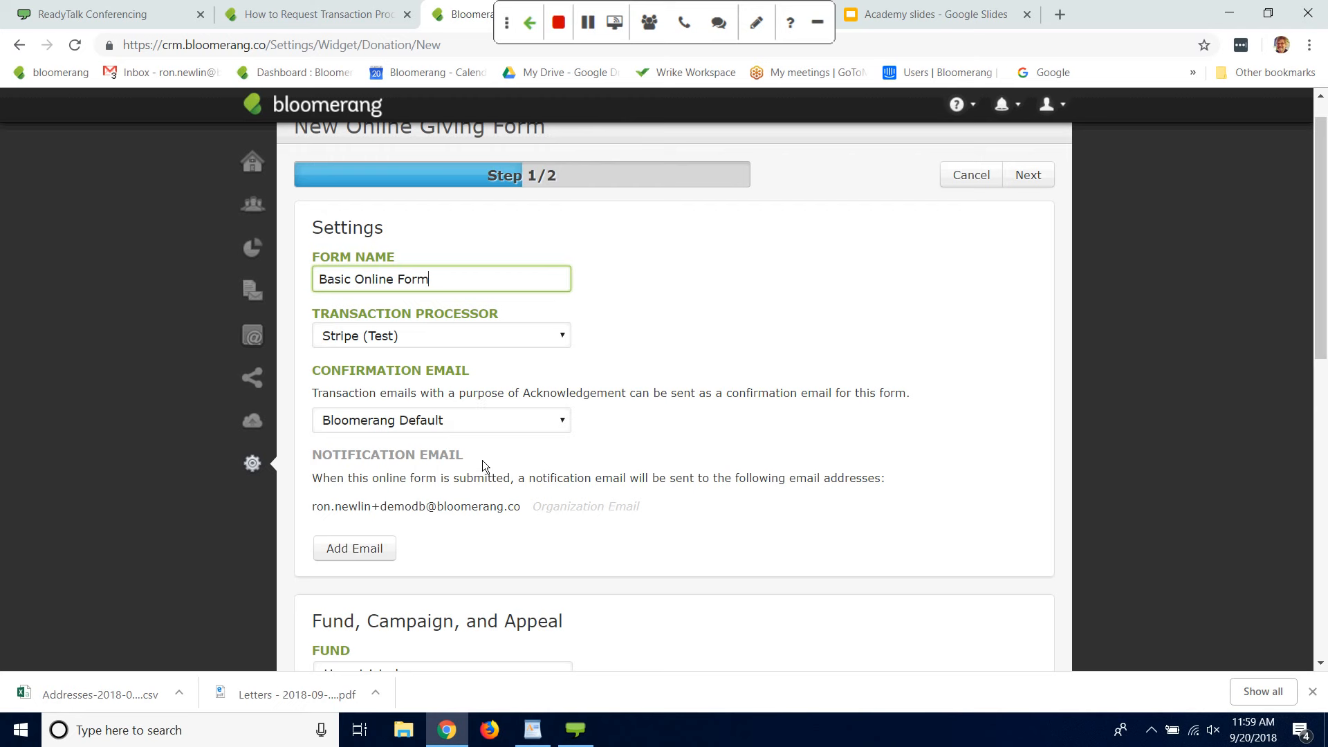
left_click(564, 423)
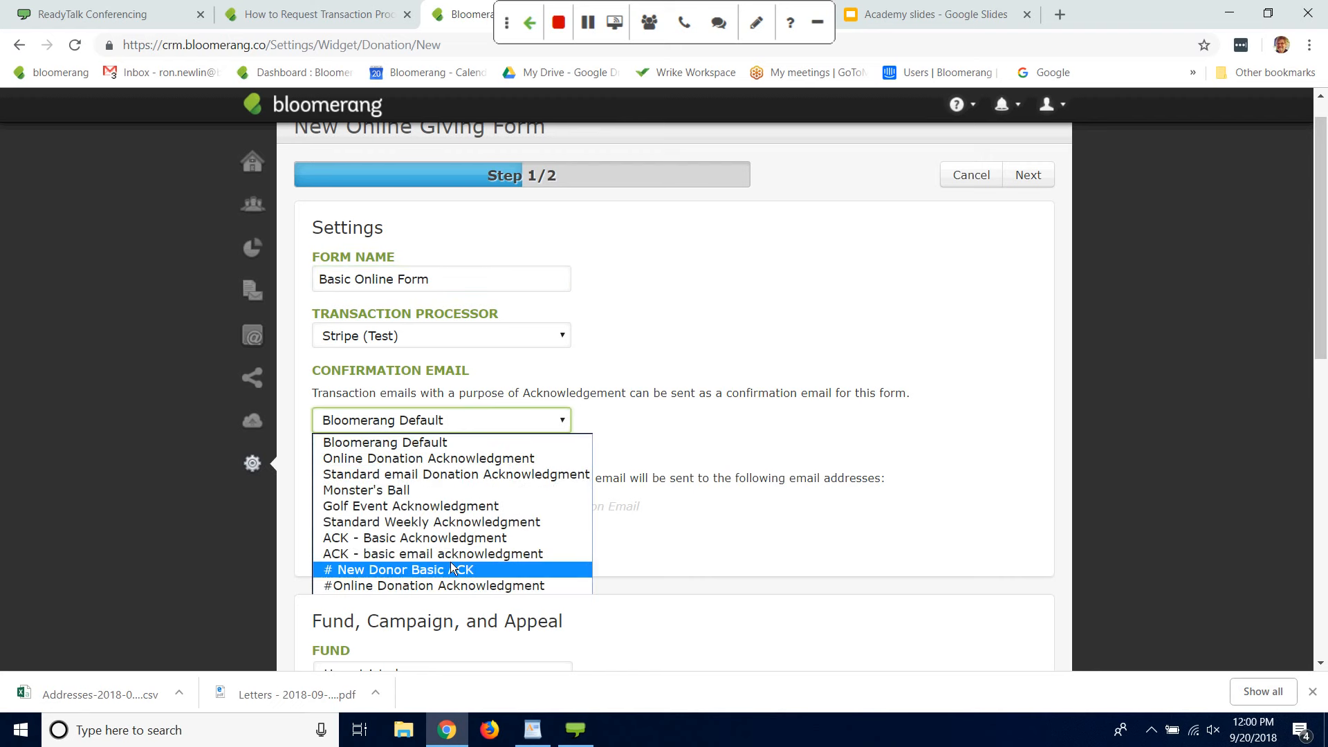
left_click(425, 585)
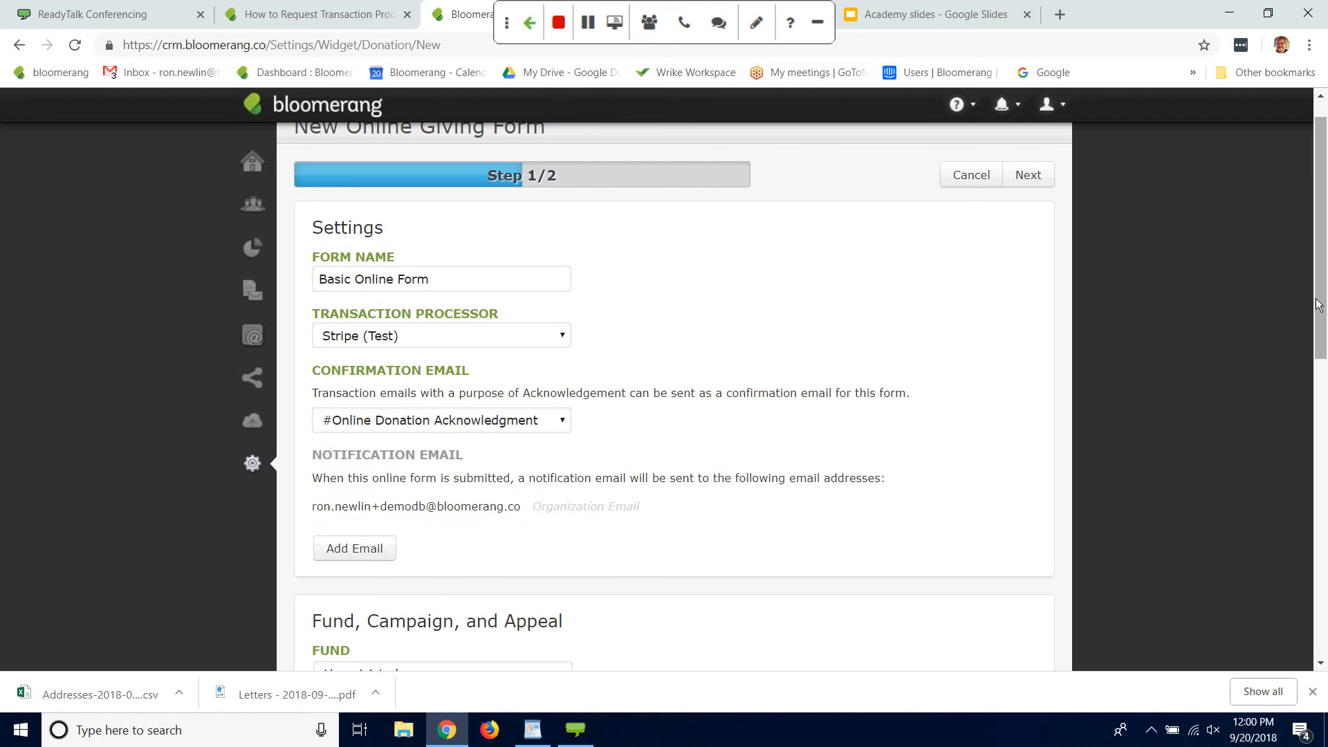
Step: Add a recipient's email address to the giving form's notification emails, and add another blank email entry
left_click_drag(1318, 304, 1312, 390)
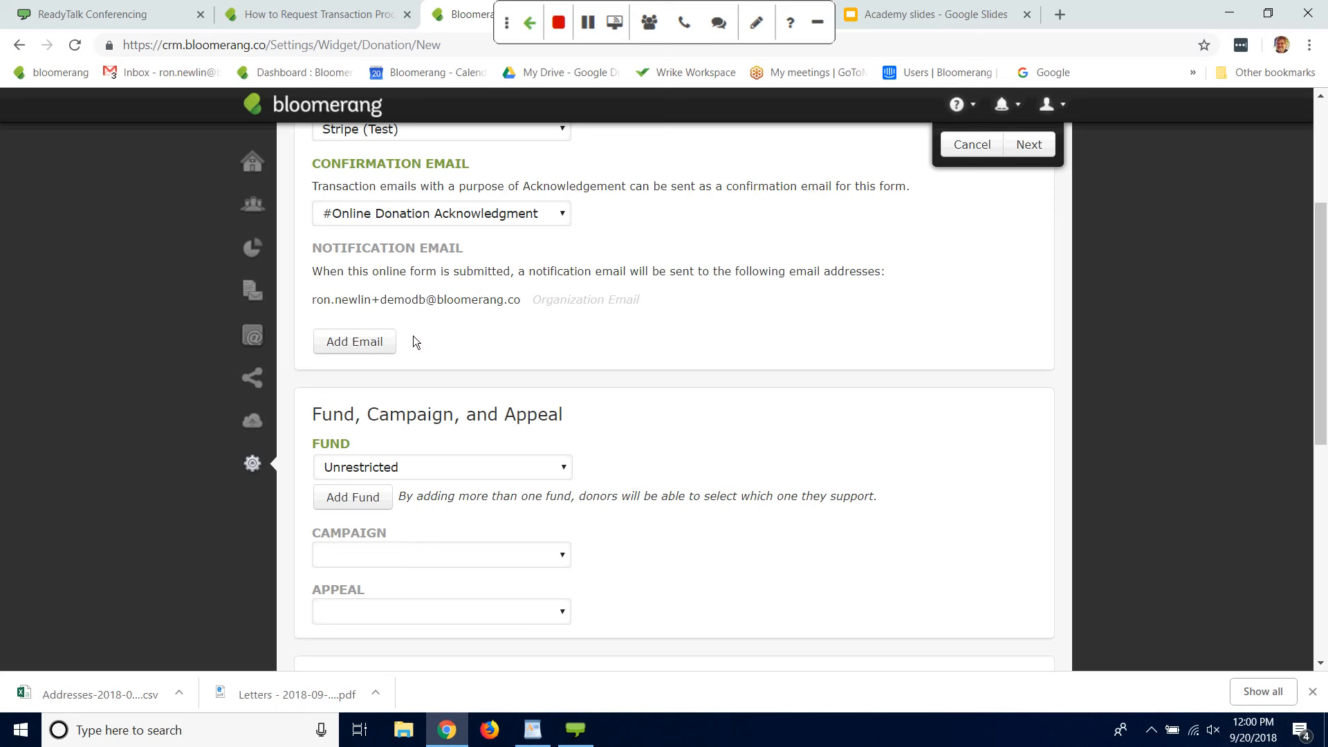
left_click(367, 343)
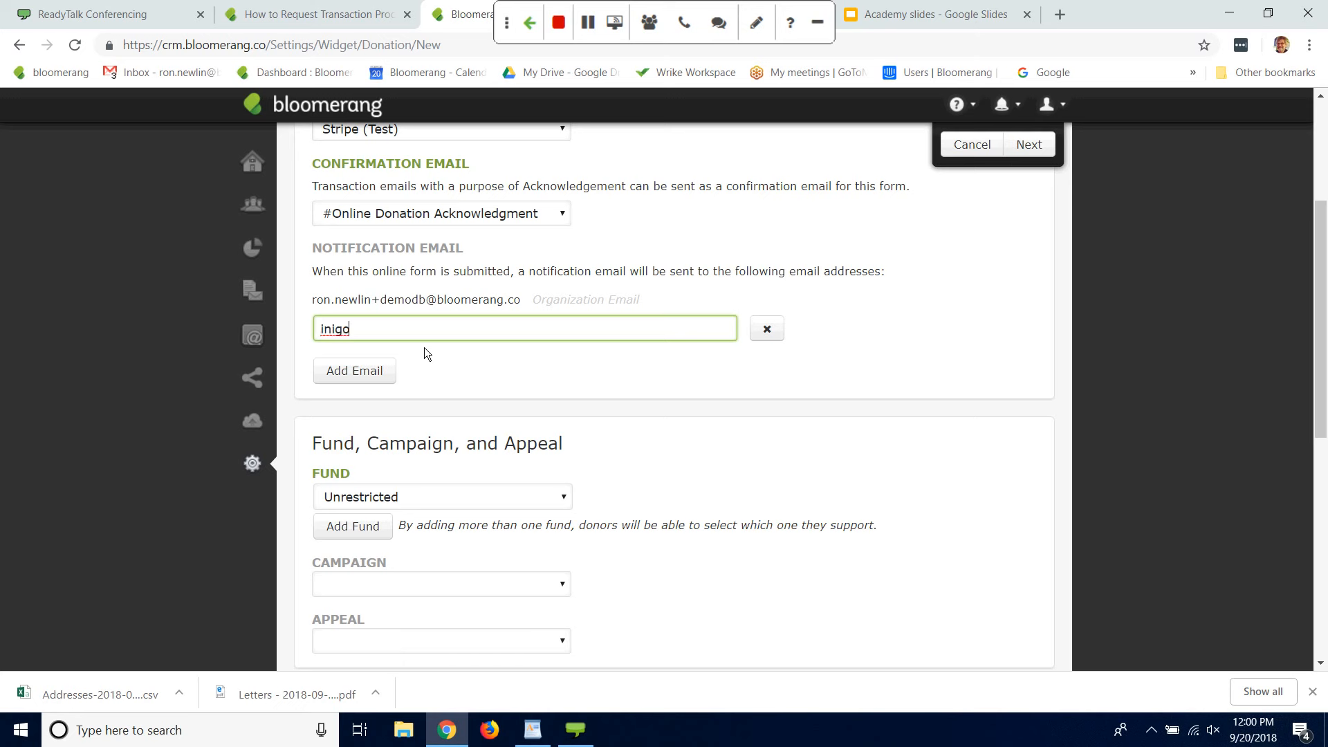
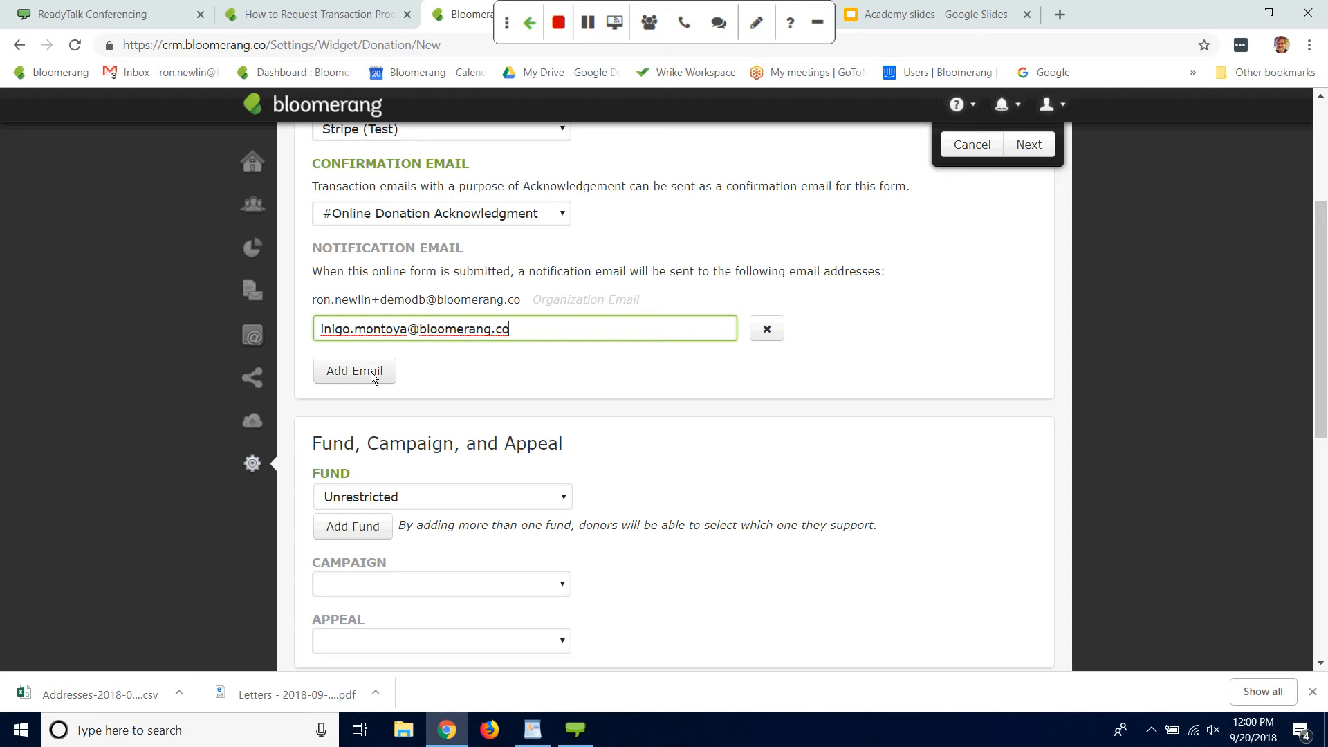
left_click(369, 374)
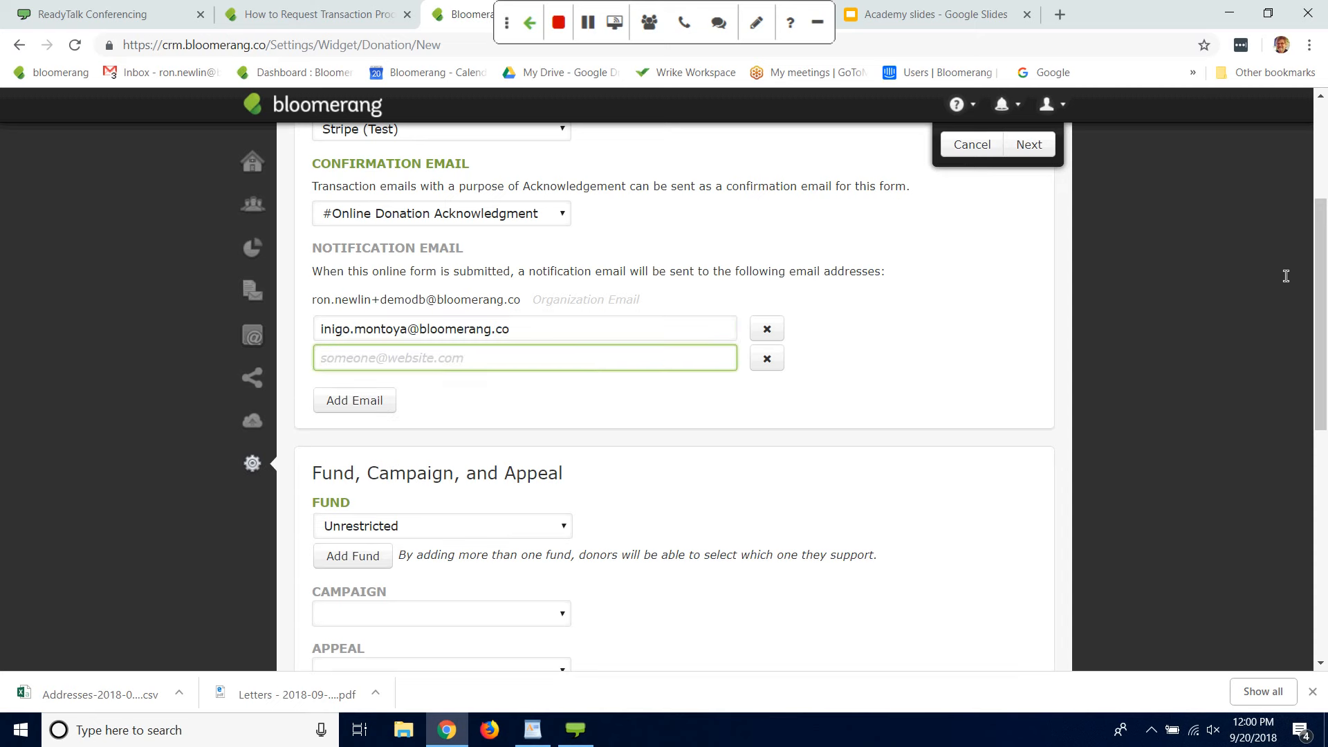
Step: Add Building Fund as a second fund choice, view the other available funds, and remove the added fund
scroll(1286, 291, "down", 3)
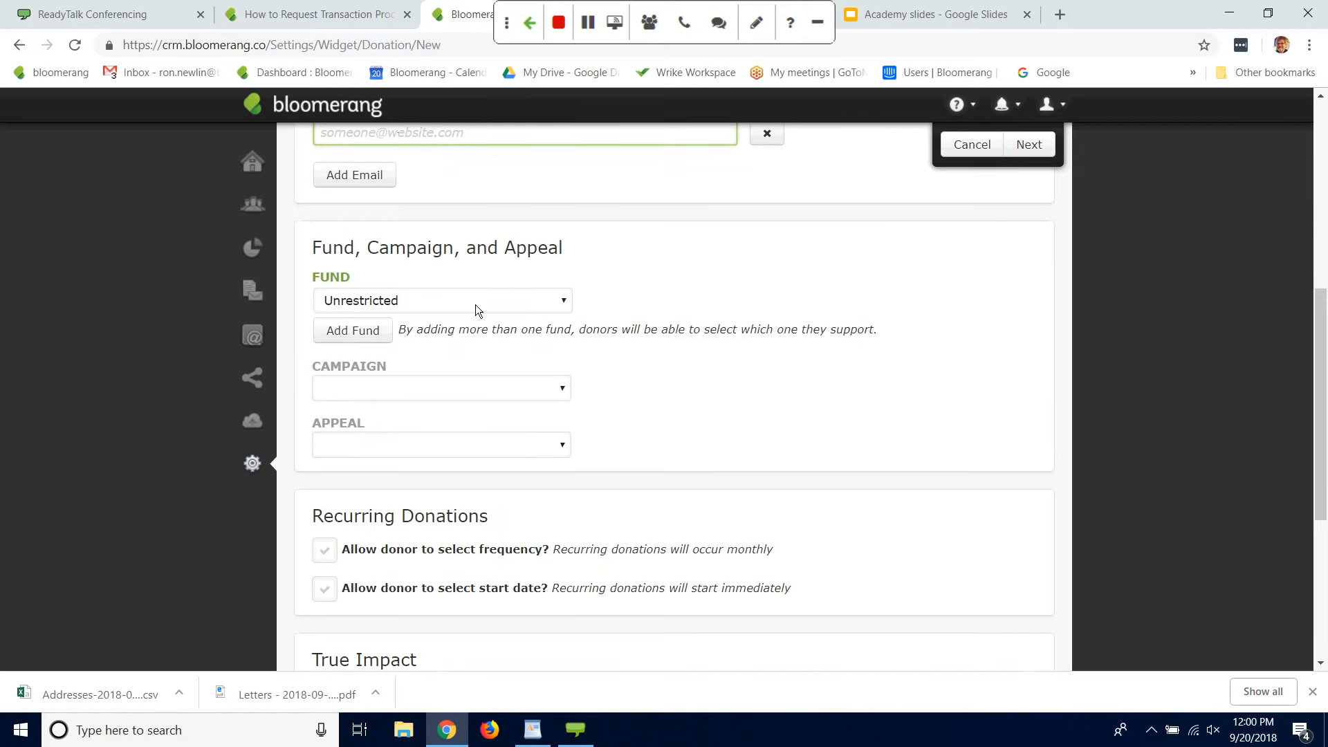
right_click(360, 334)
left_click(649, 309)
double_click(348, 330)
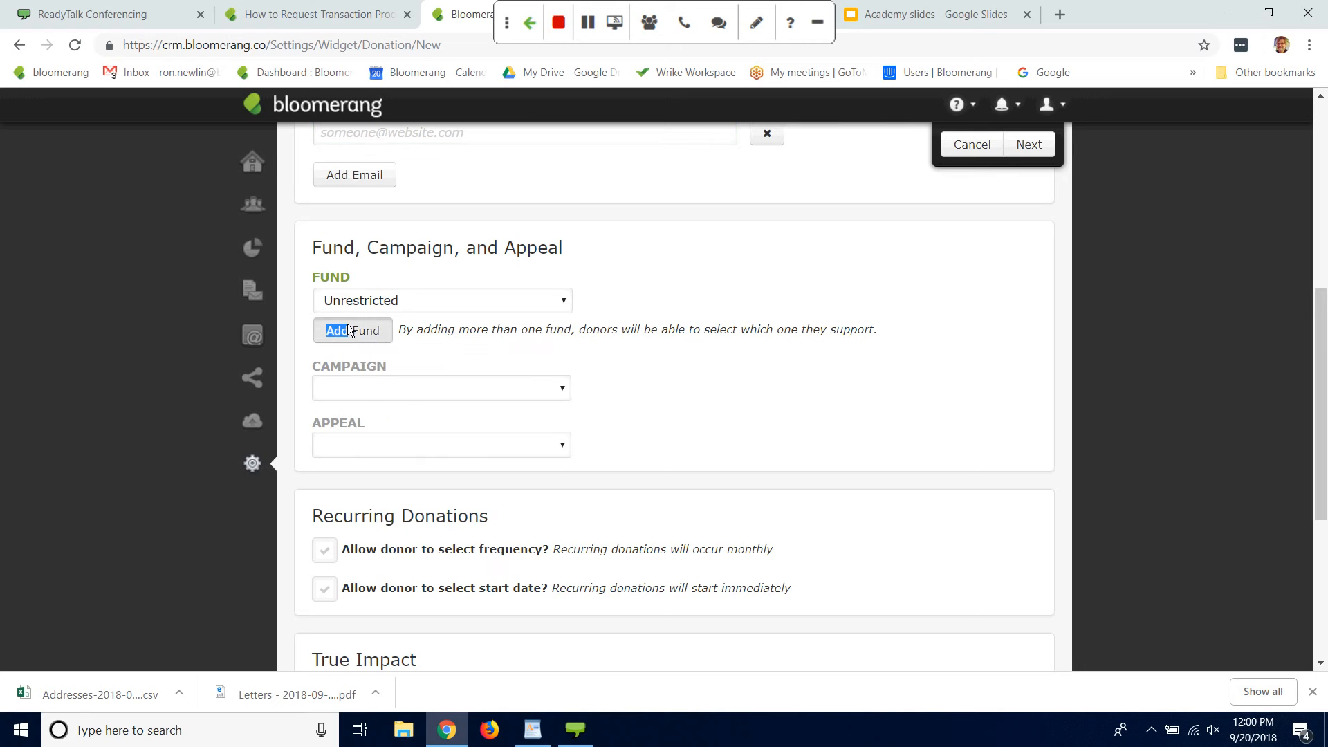
left_click(348, 330)
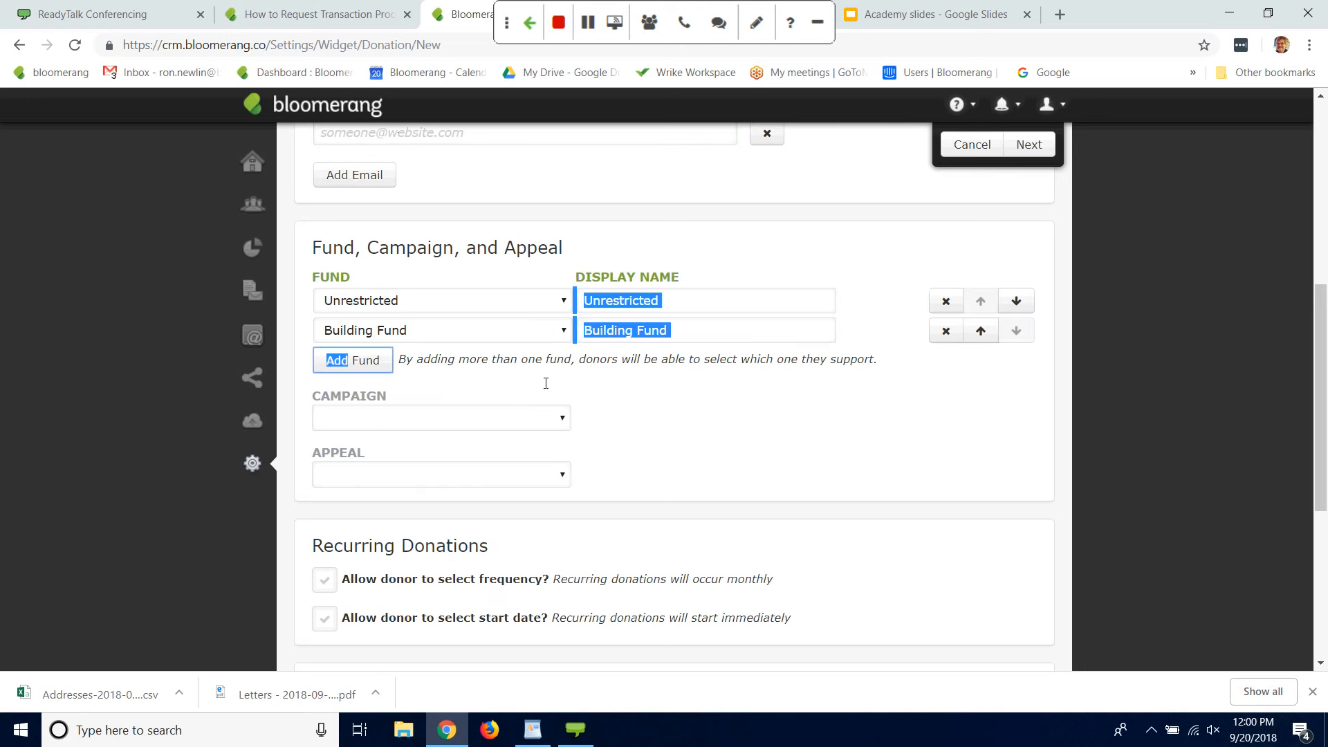
left_click(164, 317)
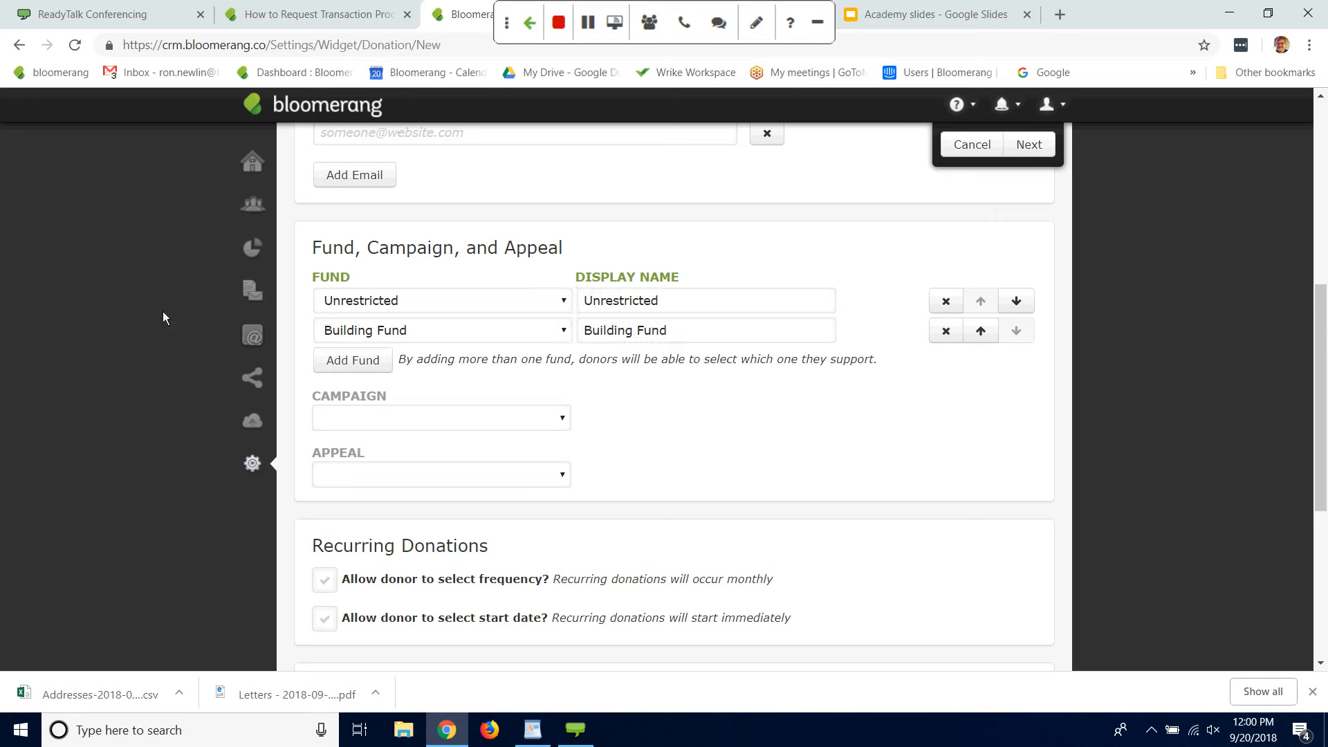
left_click(566, 332)
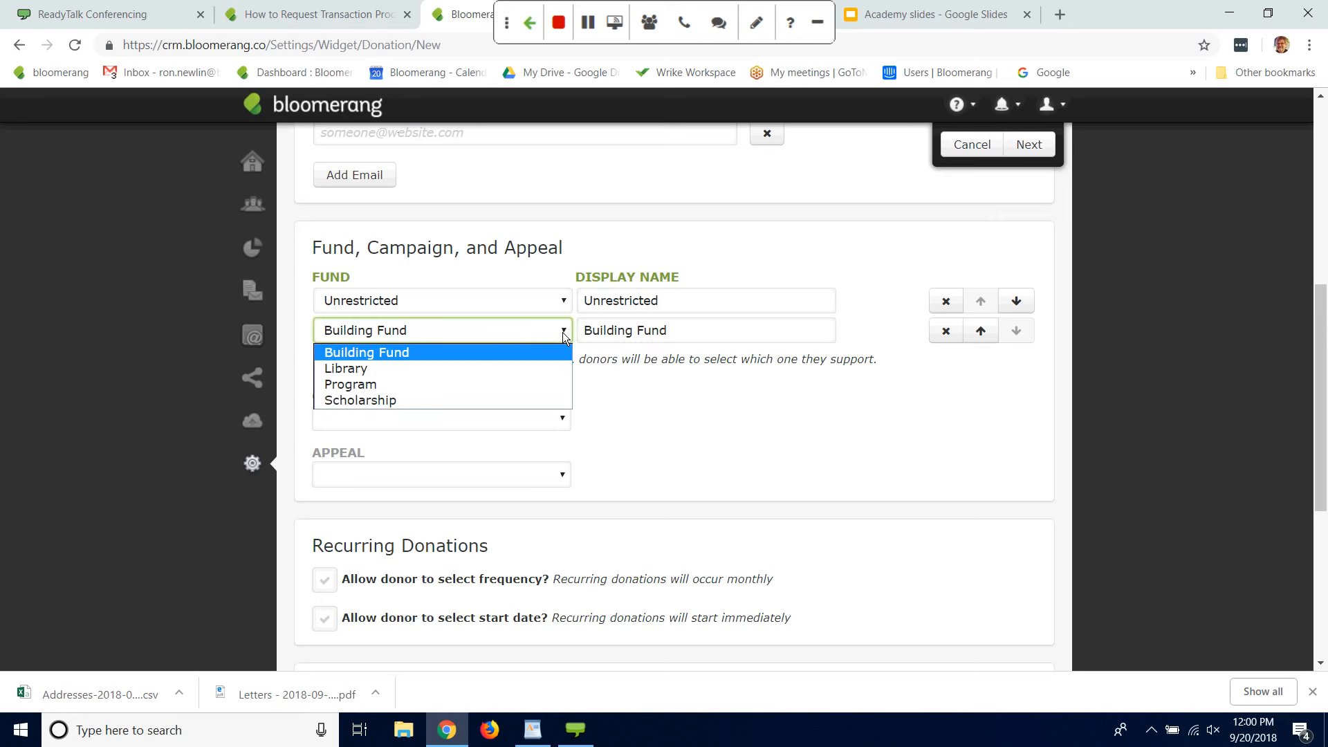
left_click(1106, 389)
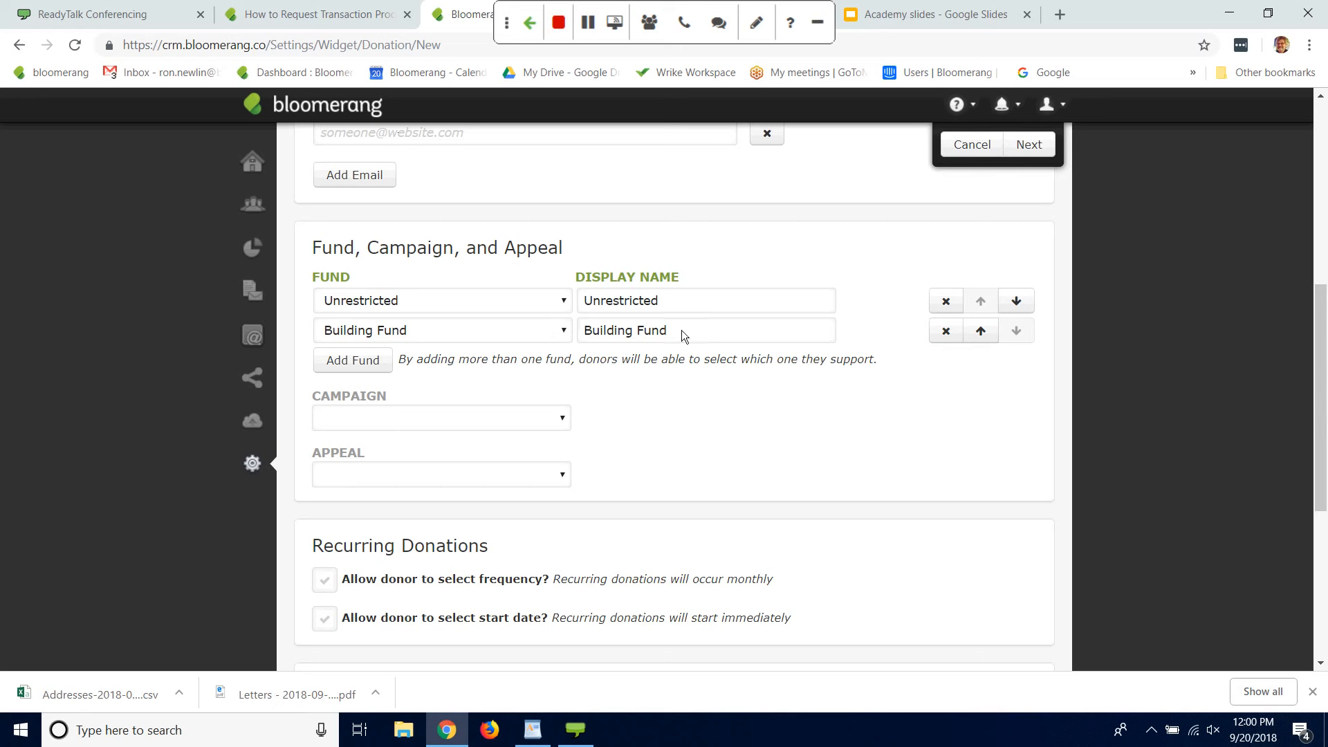
left_click(946, 331)
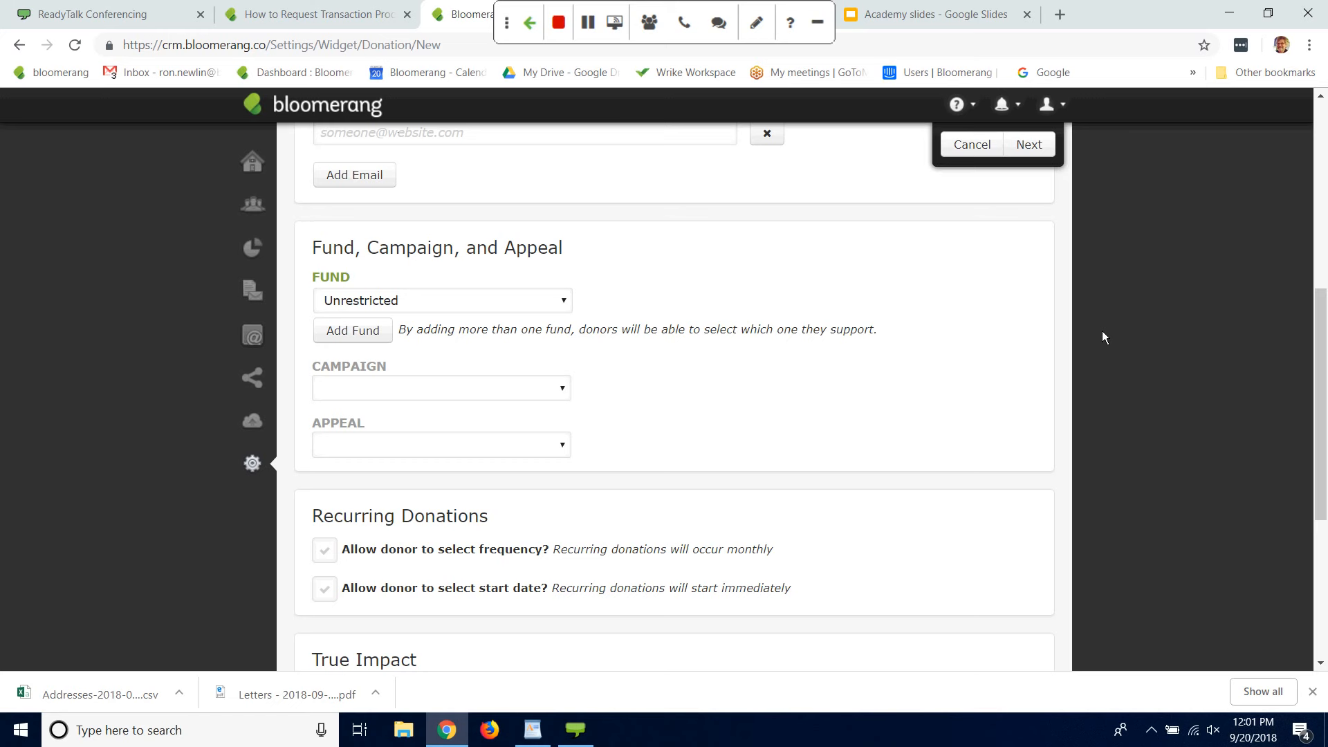
Step: Try the recurring donation options for donor-selected frequency and start date, switching each one on and off again
left_click_drag(1318, 325, 1318, 387)
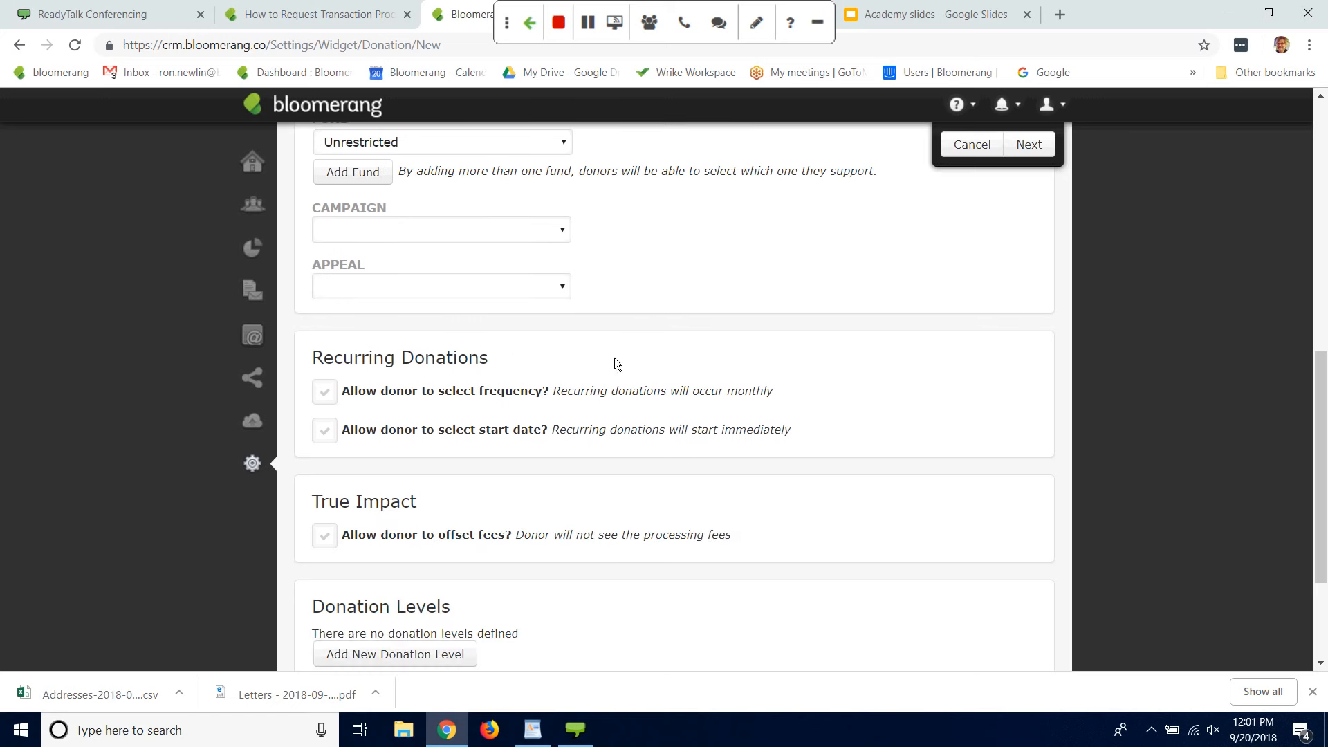
left_click(324, 402)
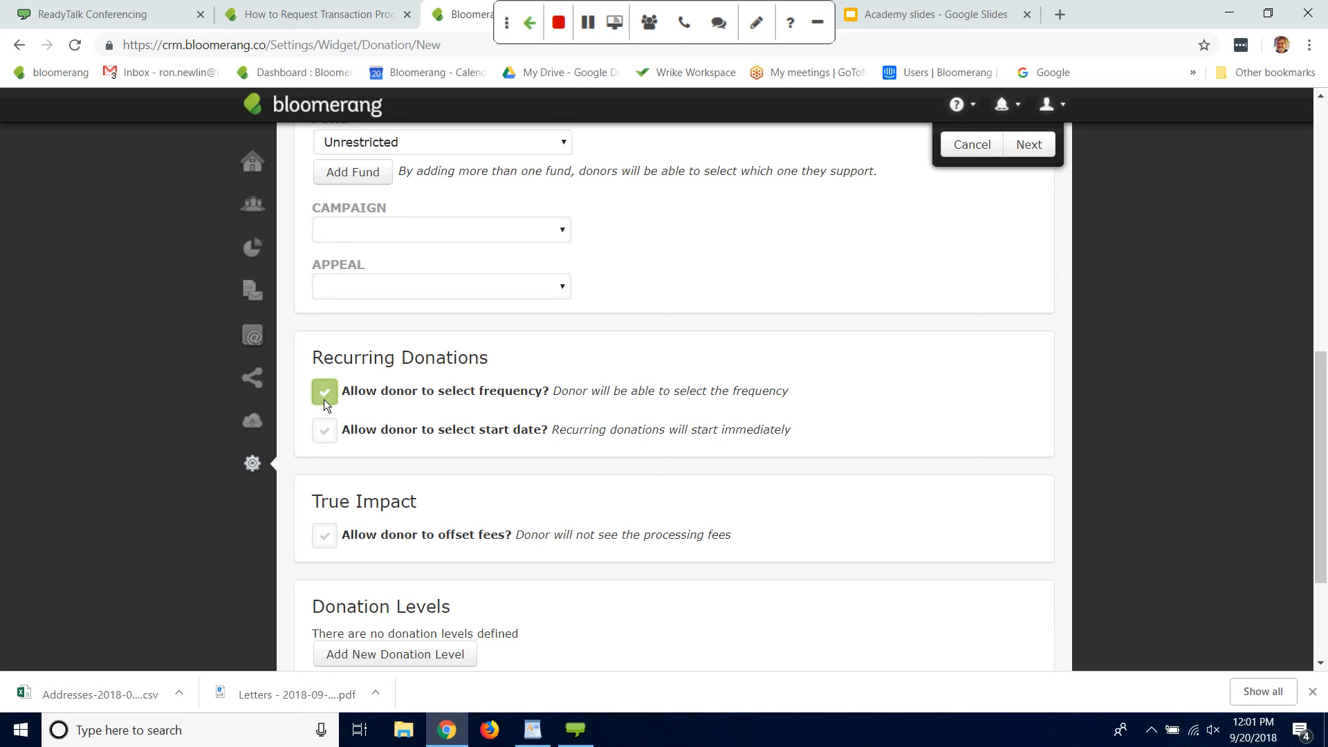
left_click(323, 401)
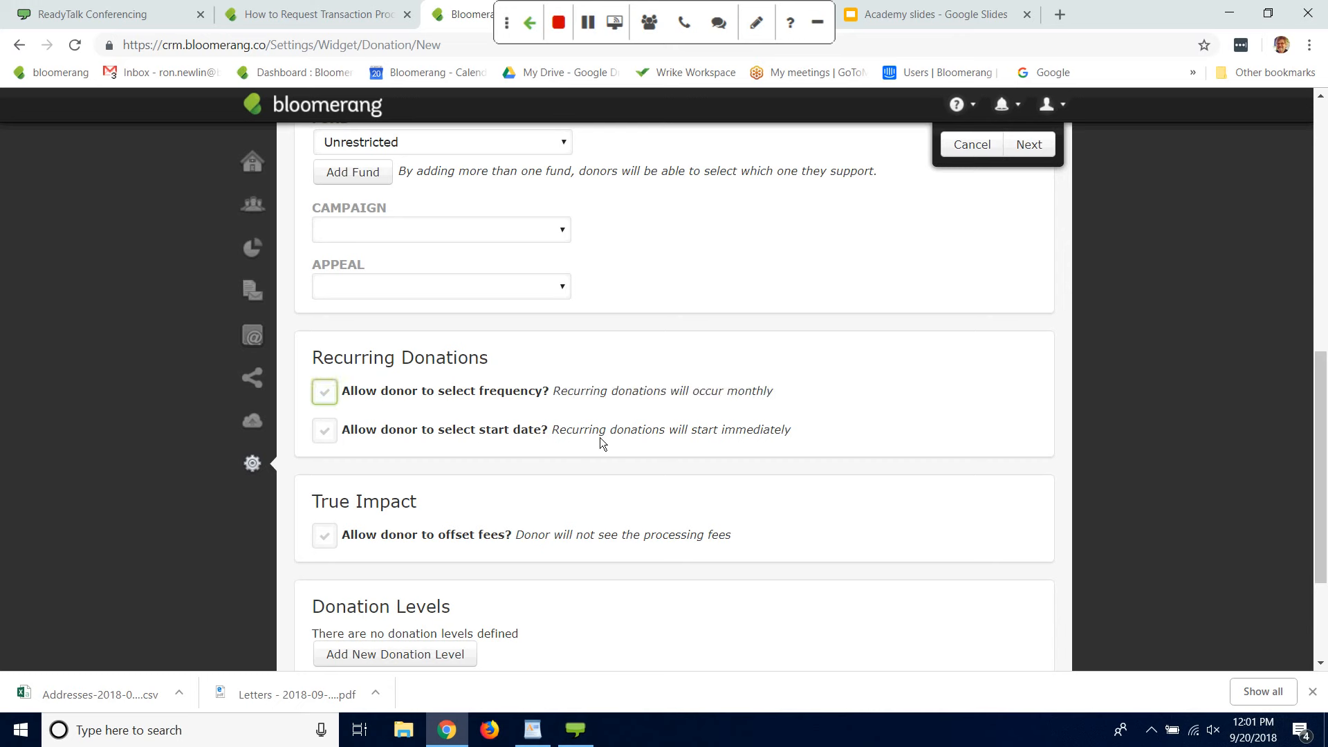
left_click(328, 431)
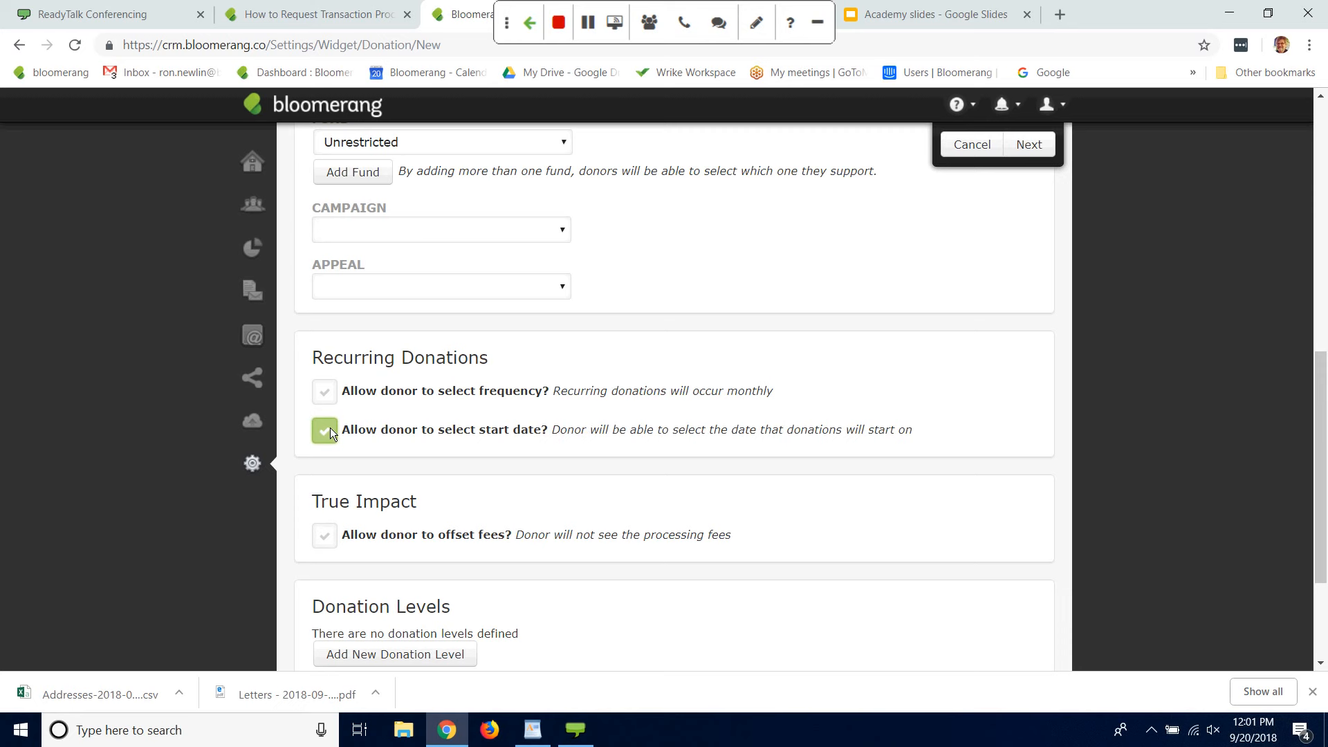
left_click(330, 428)
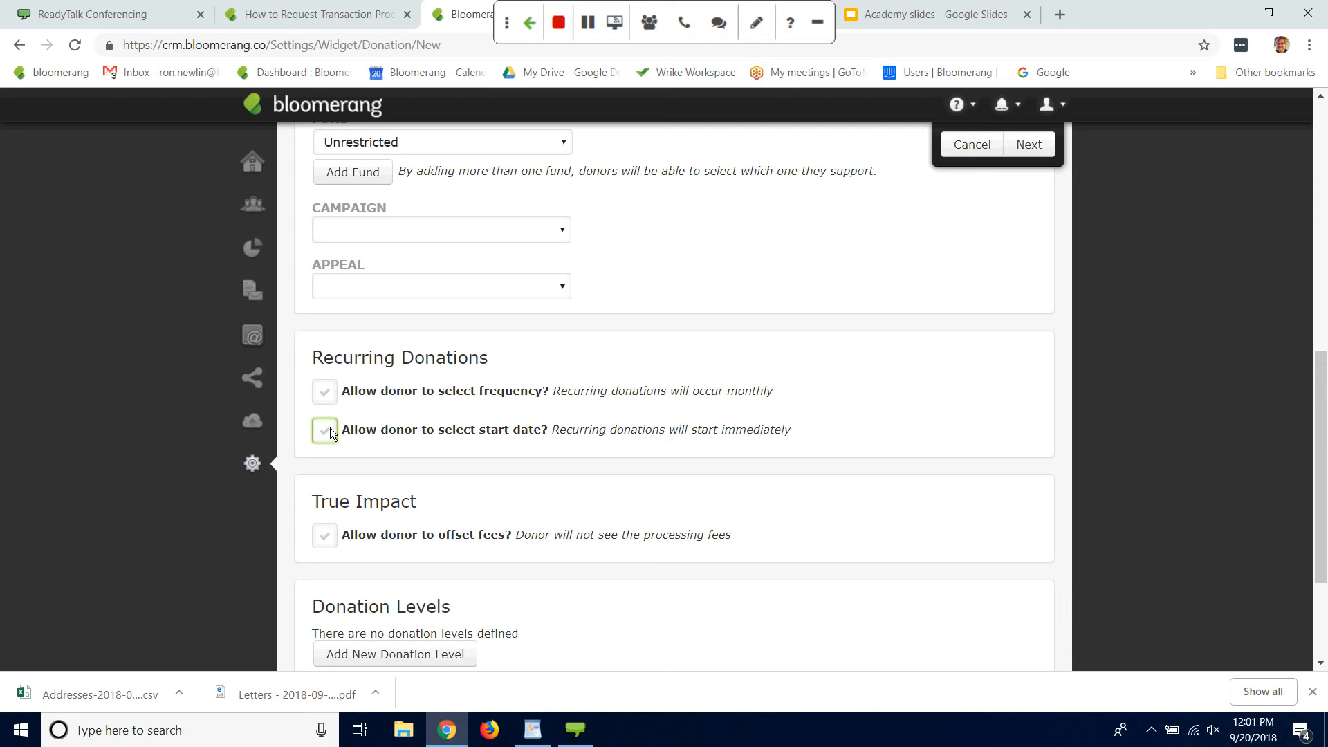
Step: Add a donation level of 100 with the impact statement "feeds 50 kitties"
left_click_drag(1322, 451, 1322, 523)
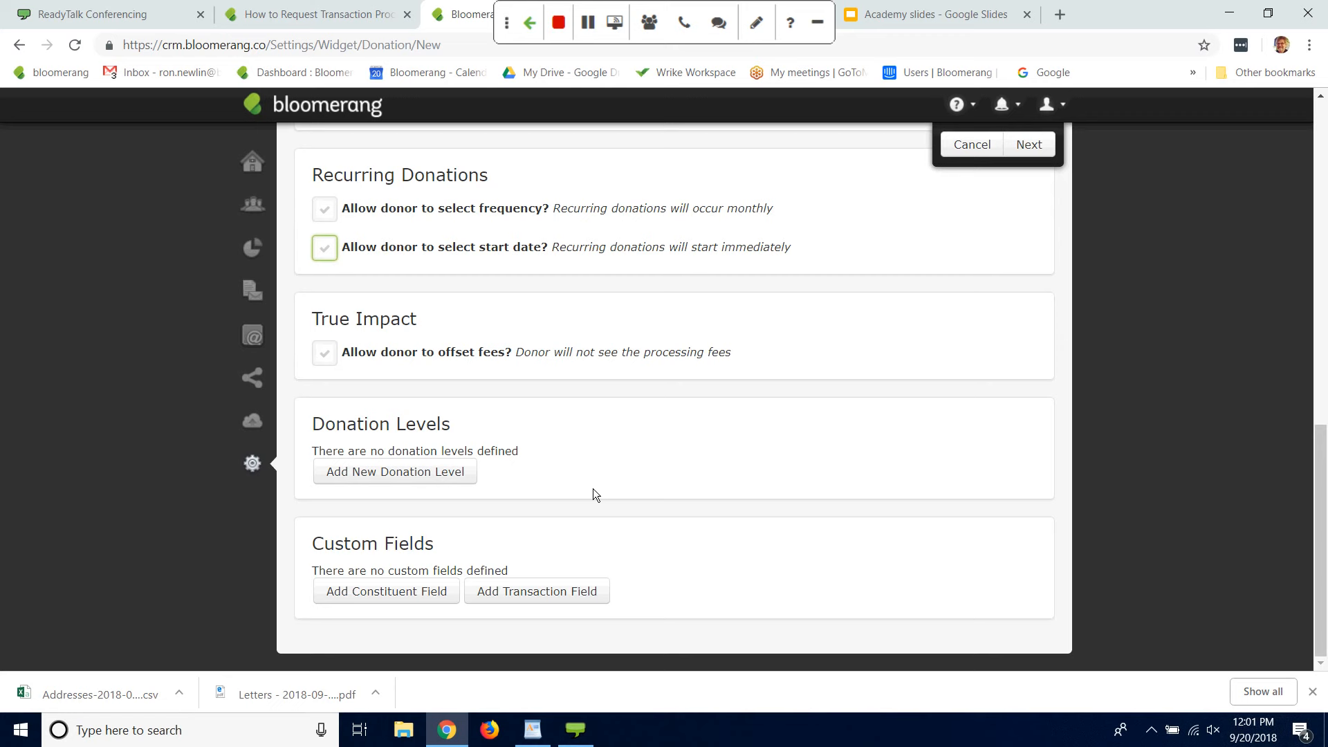
left_click(417, 472)
left_click(352, 479)
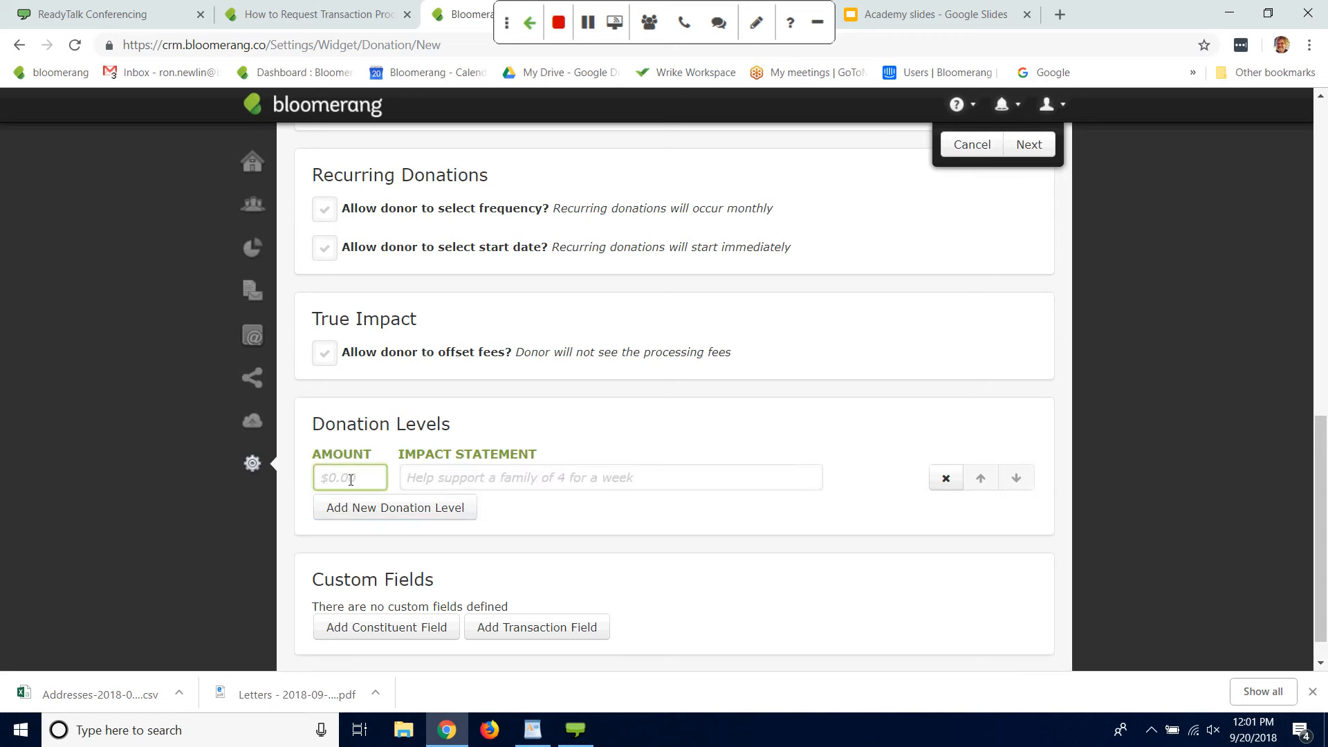
type("100")
left_click(476, 490)
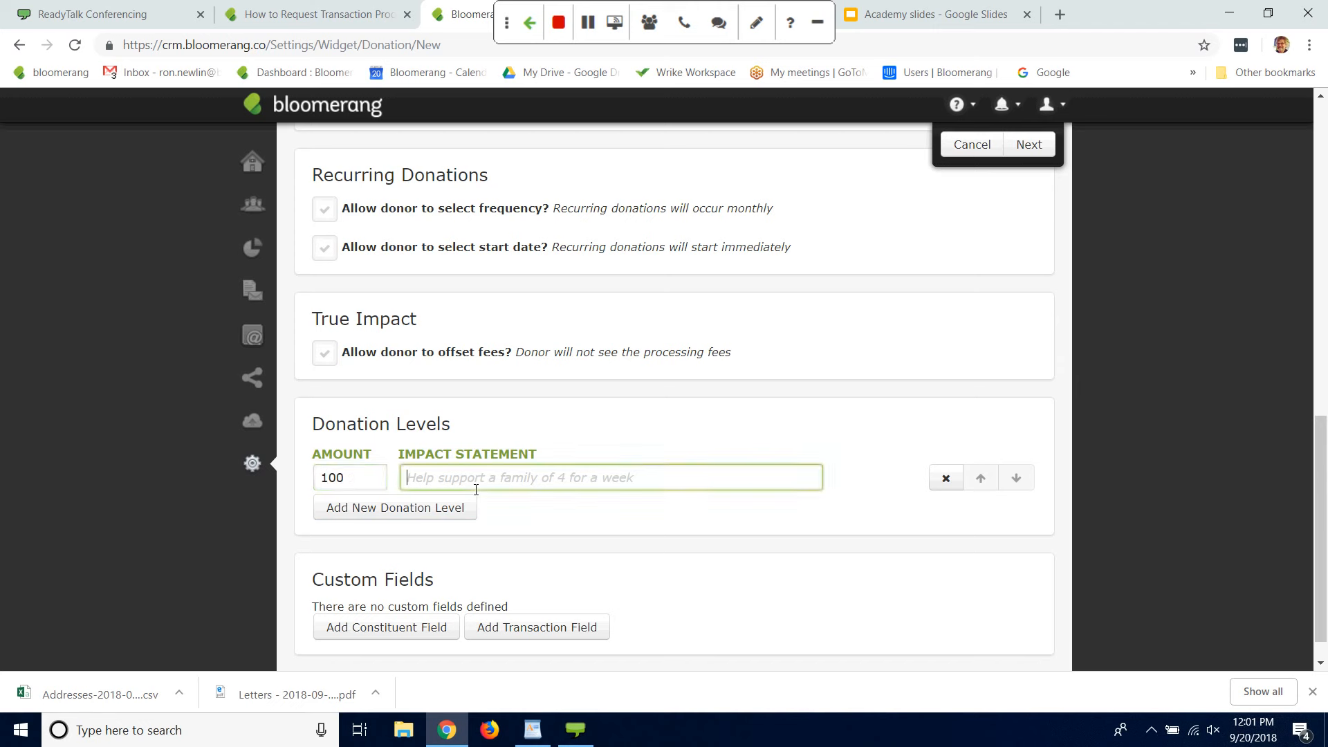
type("feeds ")
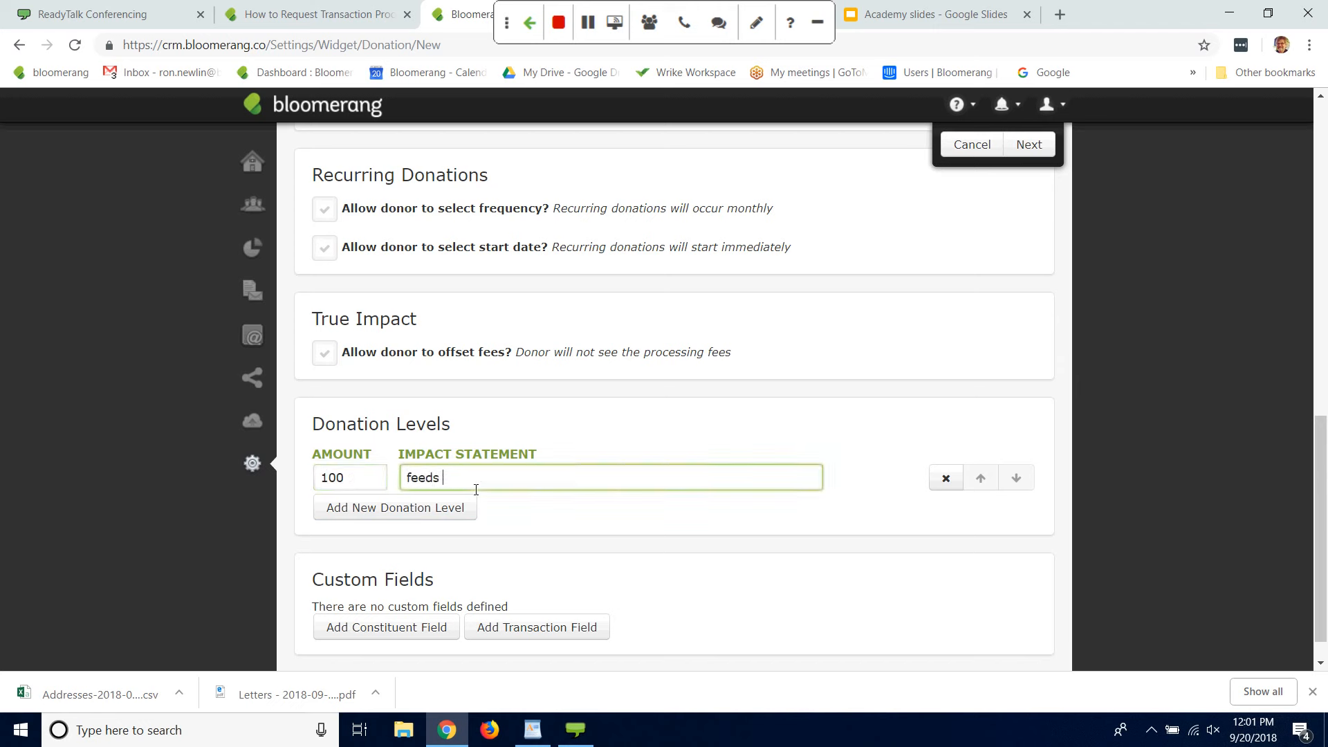
type("50 kitties")
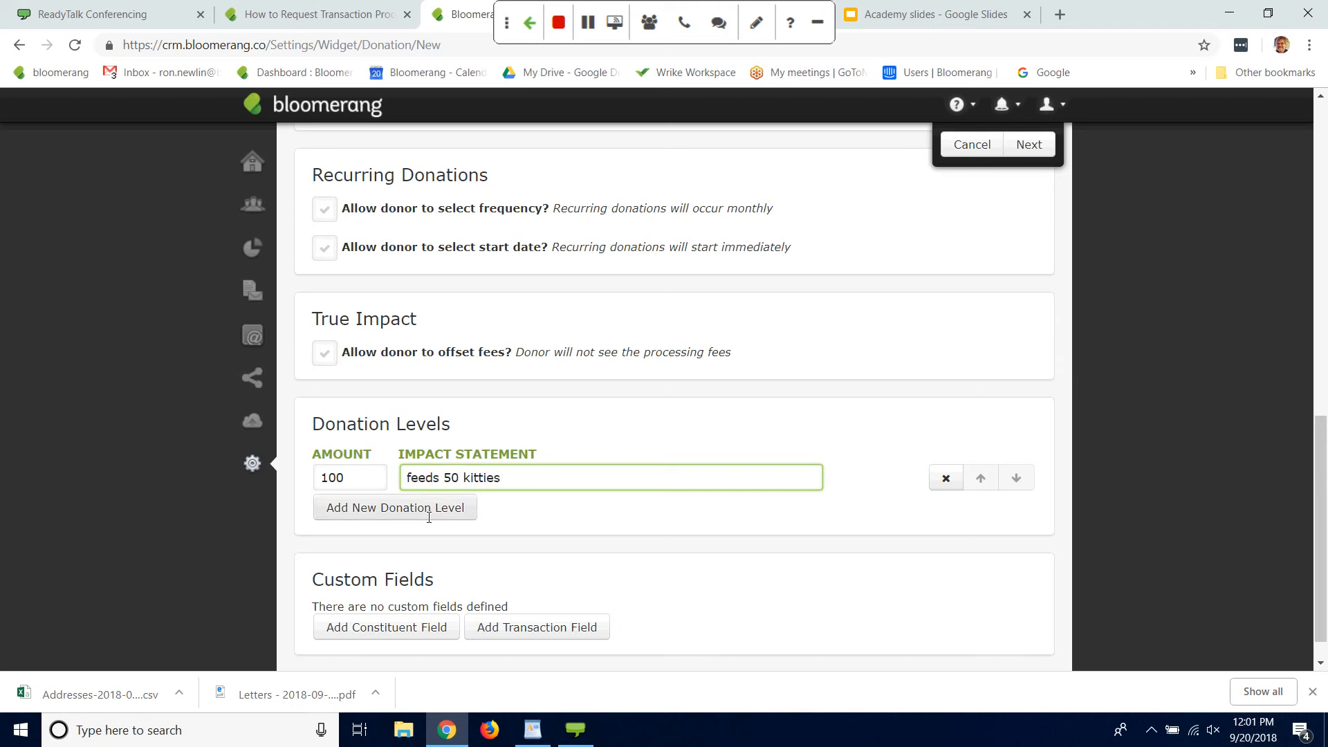
Step: Add a second donation level of 250 with the impact statement "spays 10 puppies"
left_click(429, 517)
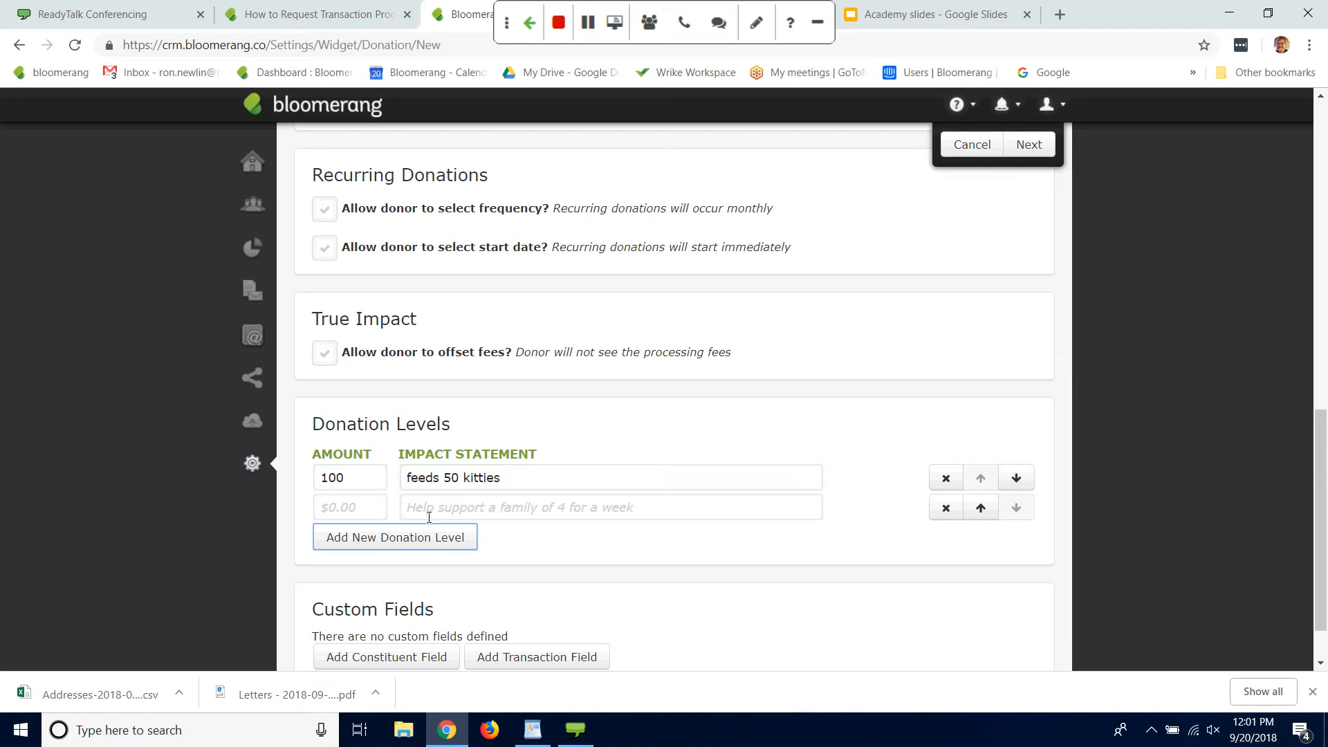
left_click(349, 504)
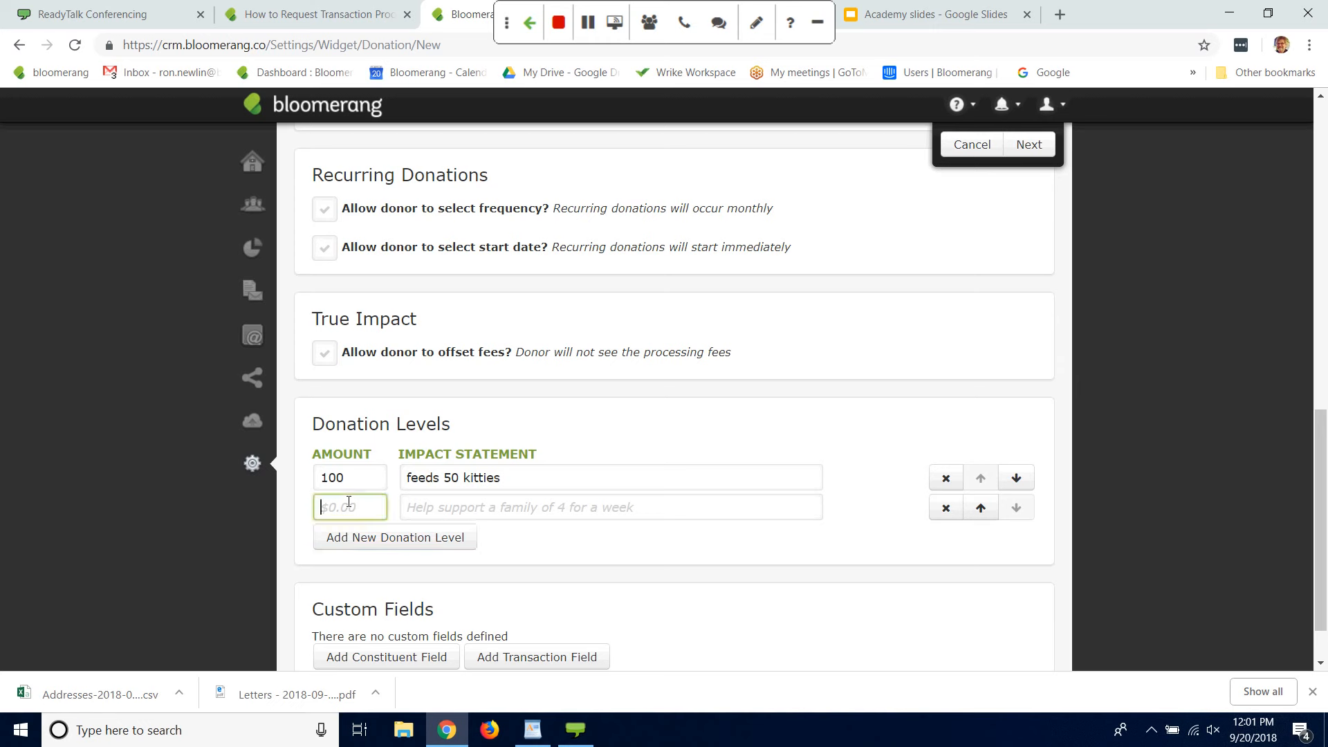
type("250")
left_click(450, 511)
type("sp")
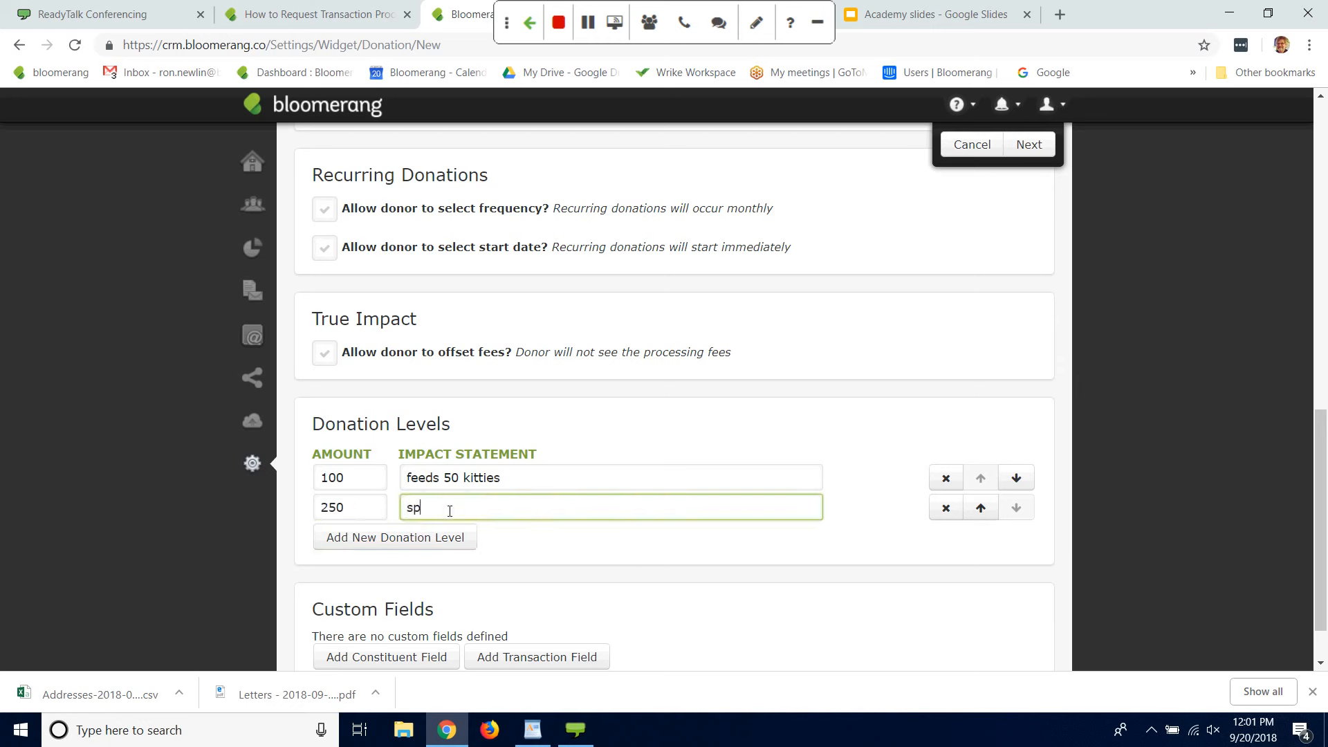
type("ays 10 puppies")
Step: Remove the blank notification email entry and advance to the second step of the giving form setup
left_click_drag(1315, 441, 1318, 474)
scroll(1103, 445, "down", 1)
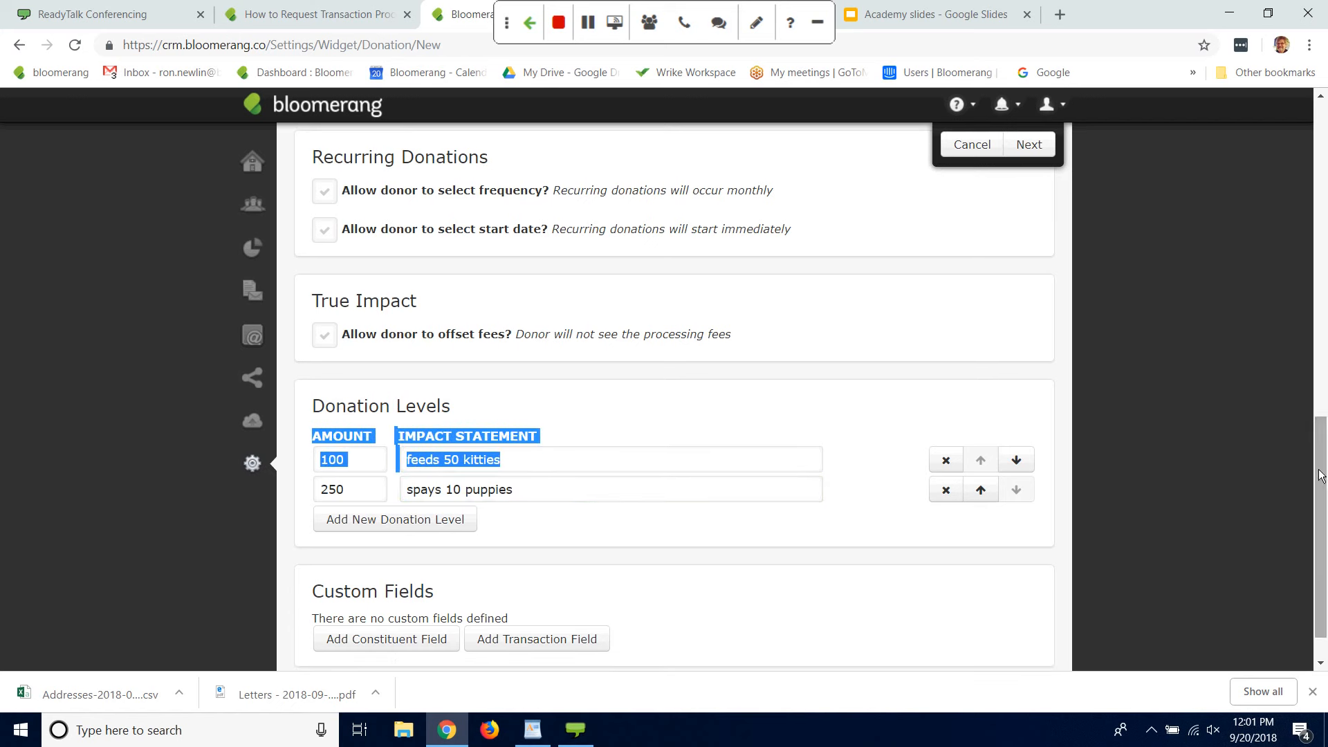
left_click(1312, 363)
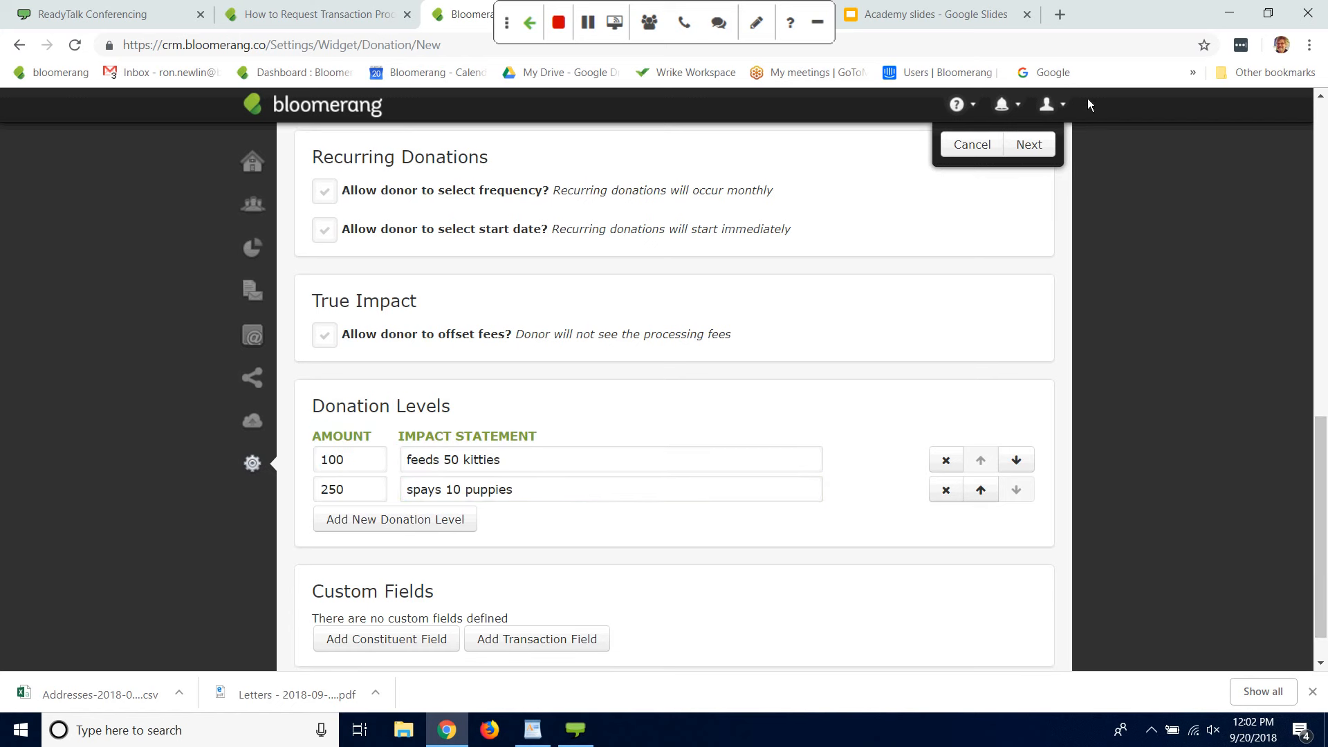
left_click(1033, 144)
left_click(1030, 146)
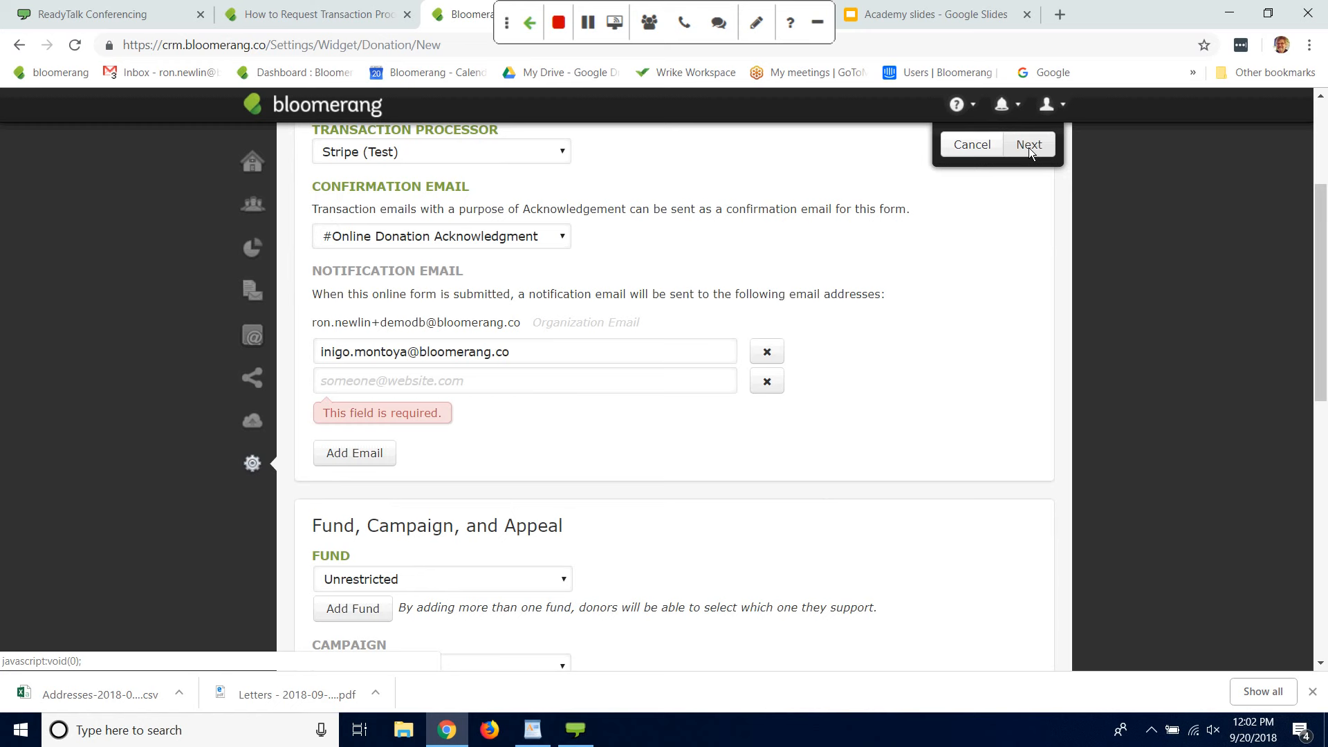
left_click(465, 386)
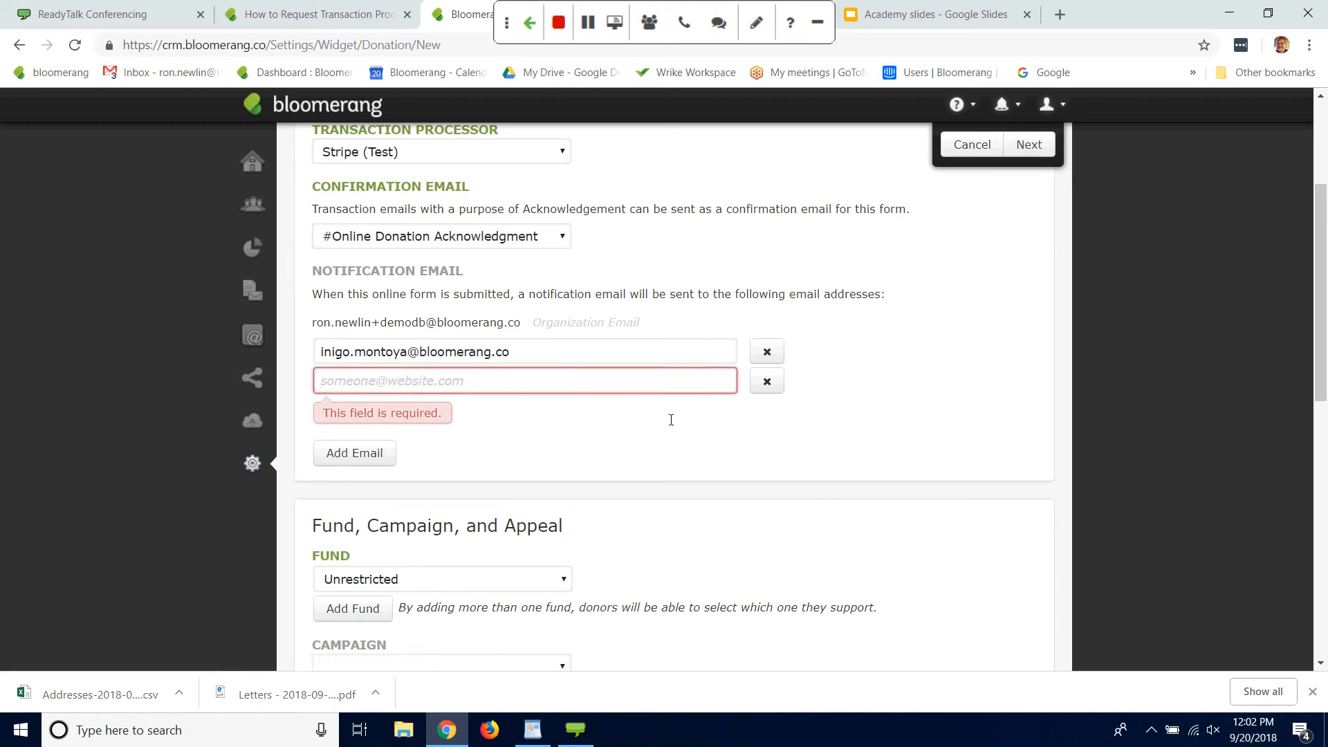
left_click(756, 389)
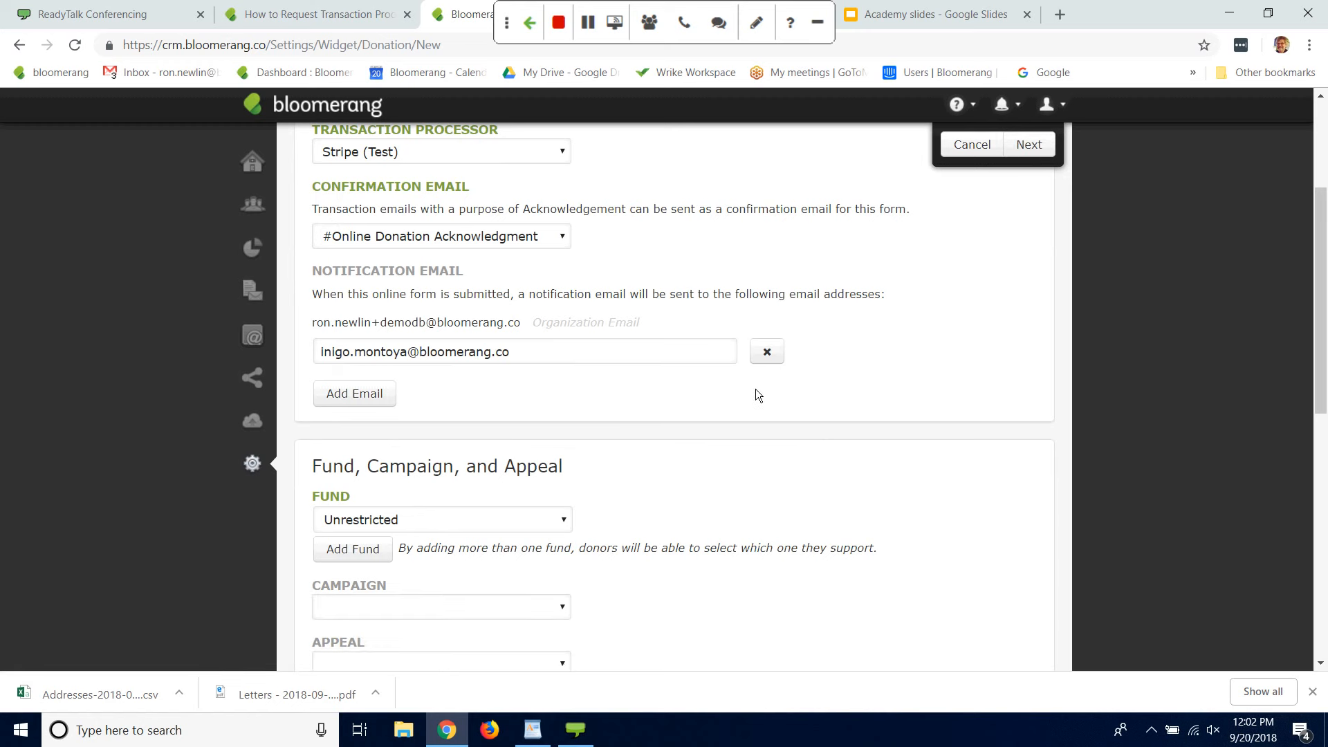
left_click(1031, 145)
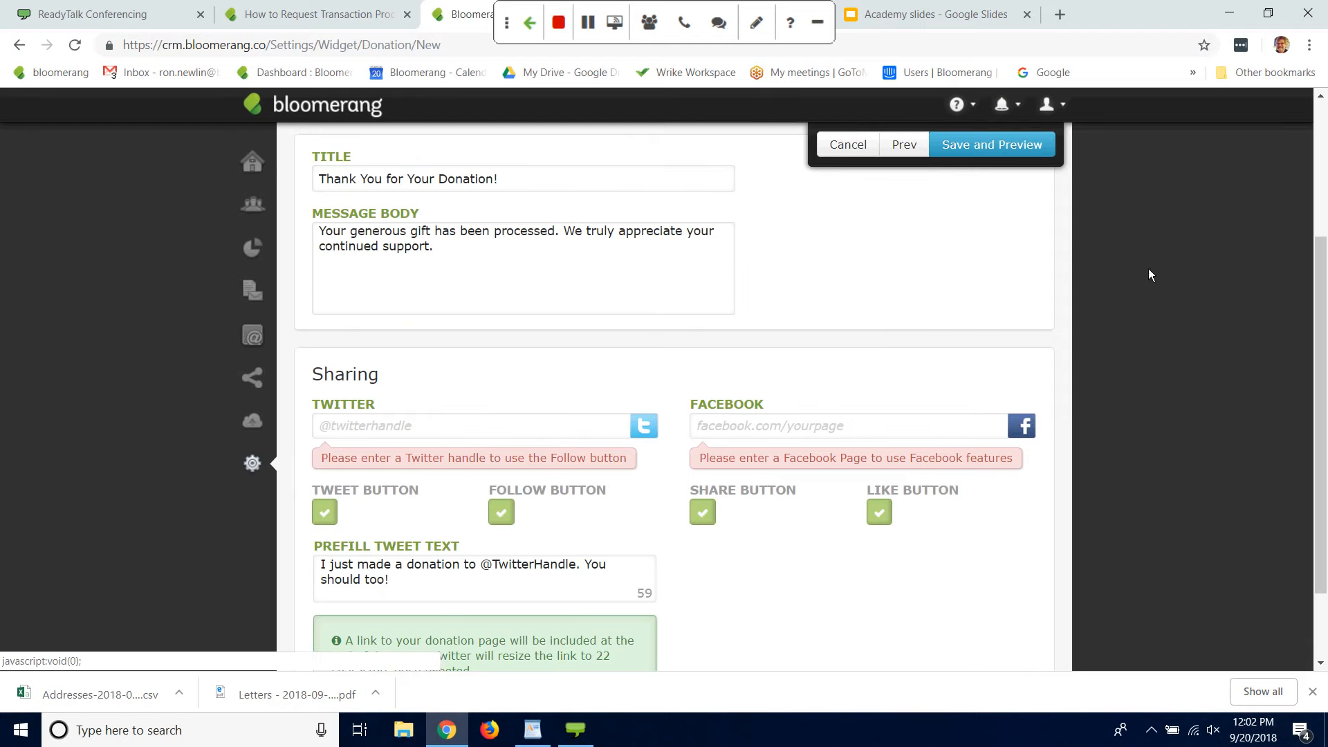
Step: Turn off the Tweet, Follow, and Share buttons in the success page's sharing settings
left_click_drag(1322, 283, 1322, 238)
left_click(325, 587)
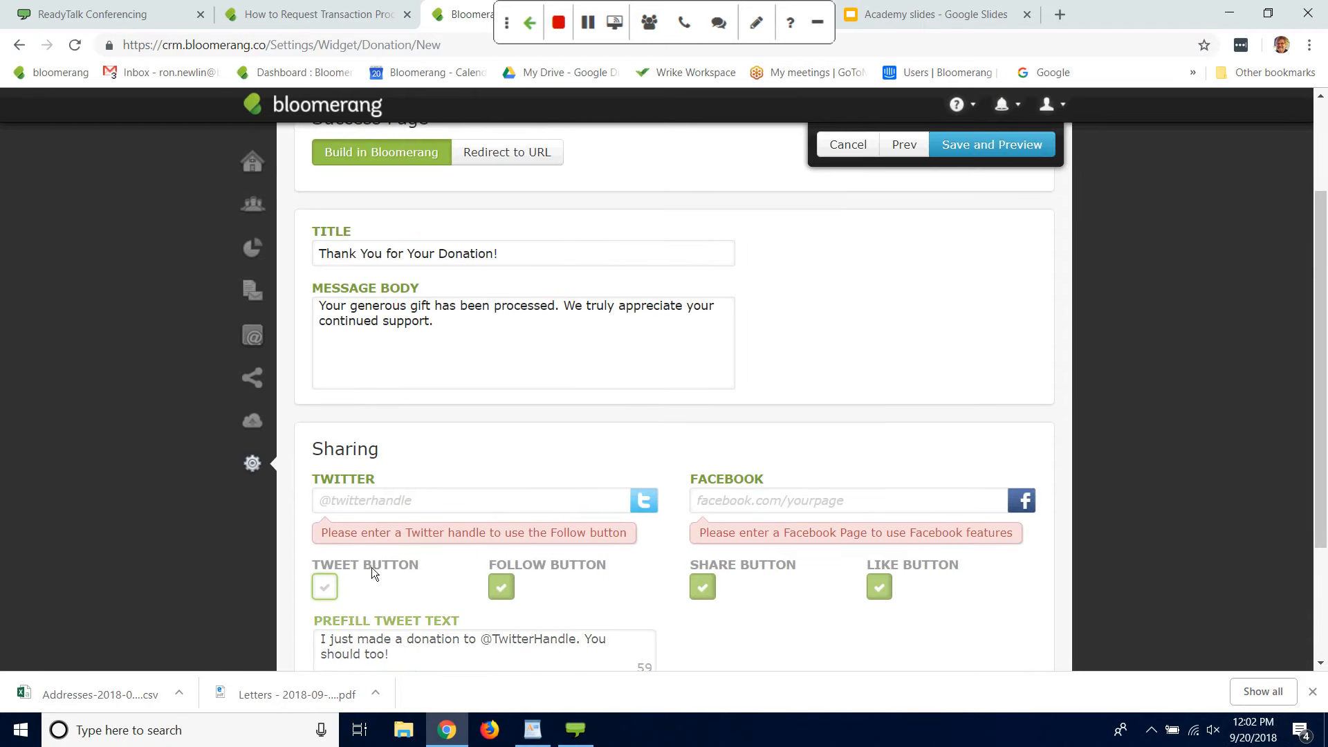
left_click(498, 585)
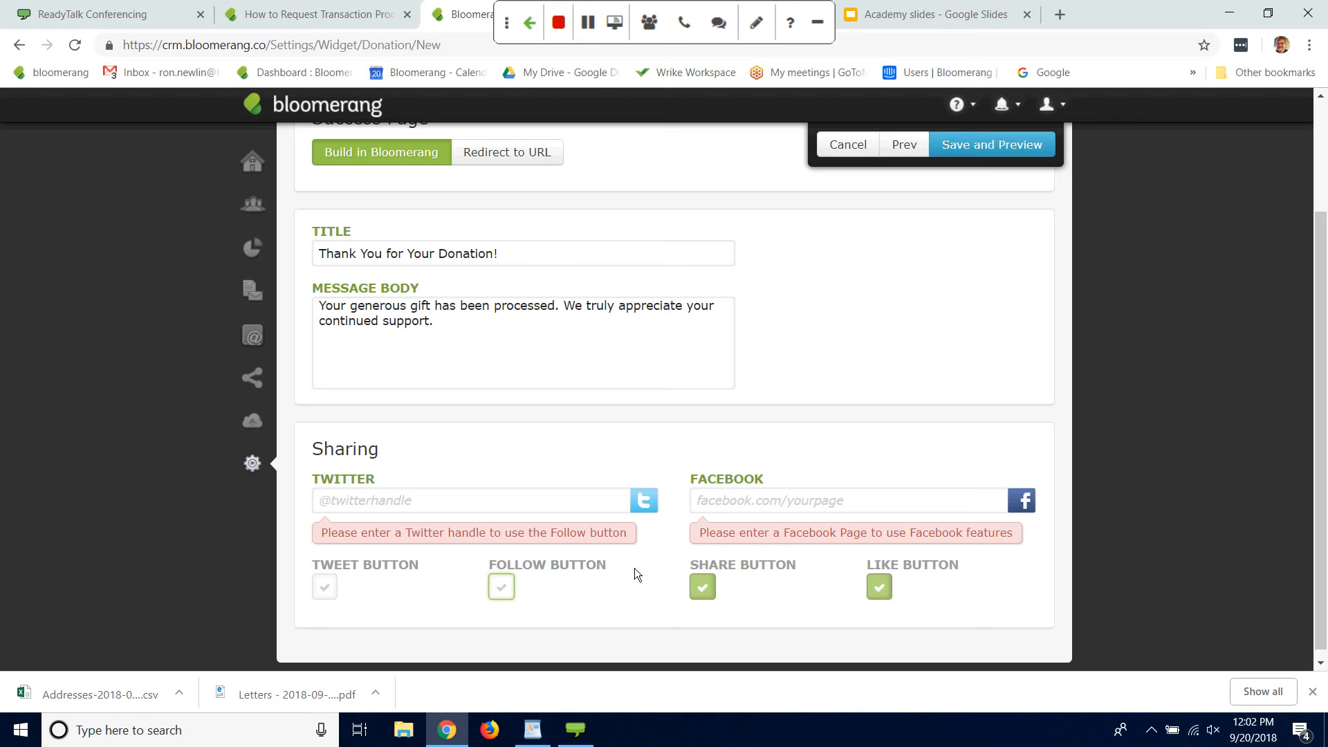
left_click(707, 583)
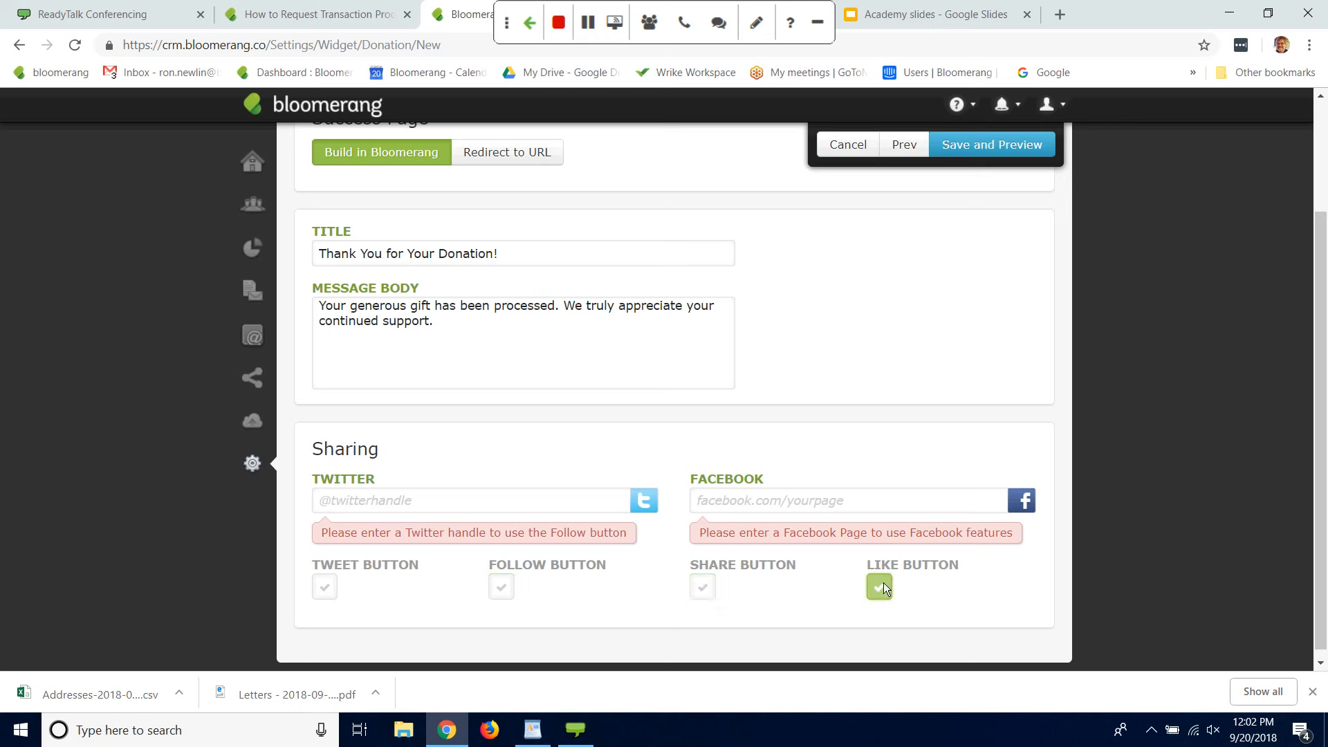
left_click(840, 510)
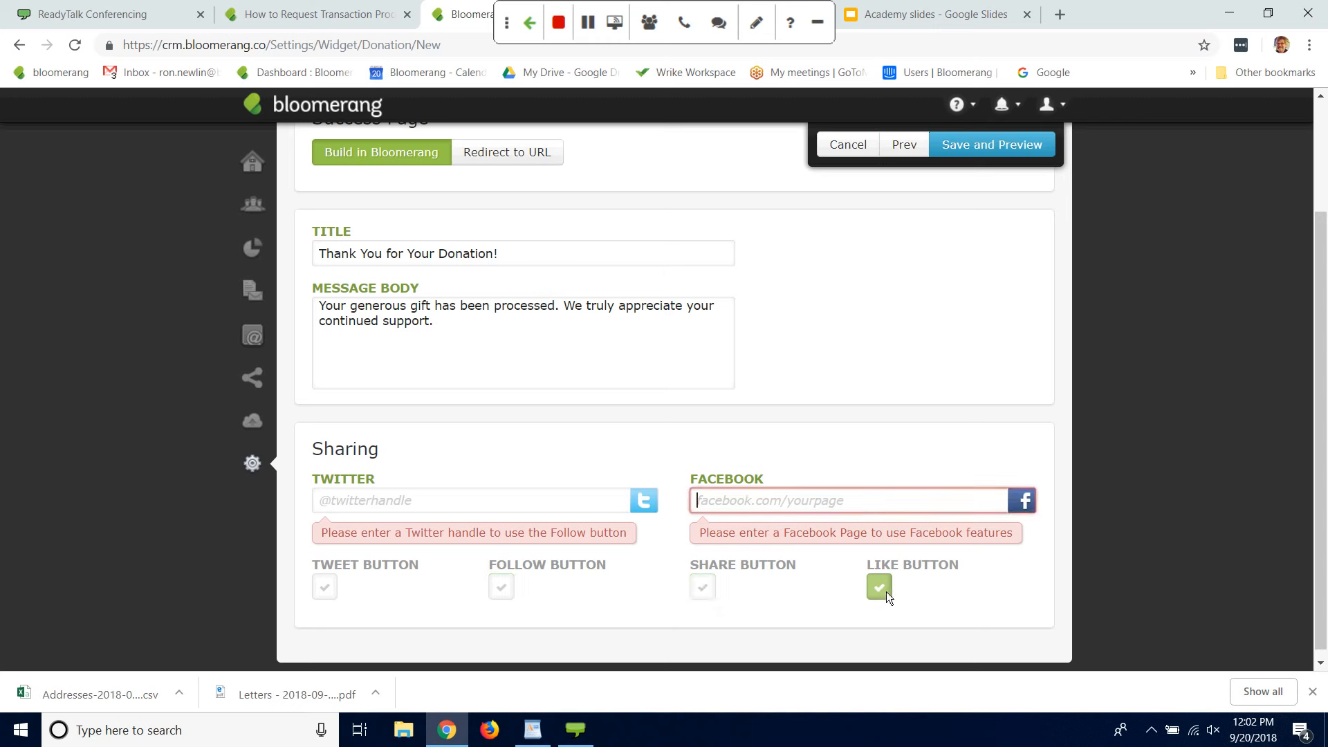
left_click(884, 589)
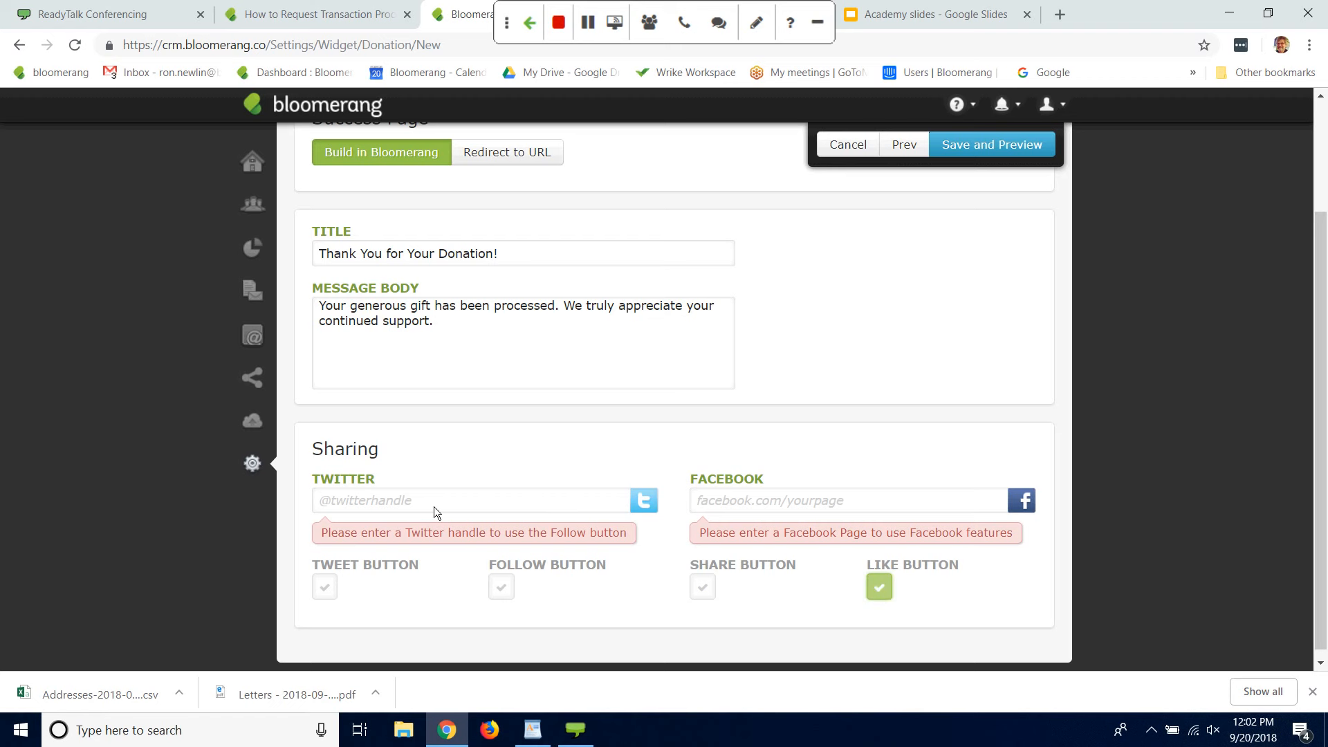
Step: Save the giving form with its success page settings and open its preview
left_click_drag(1325, 436, 1325, 363)
scroll(1325, 362, "down", 1)
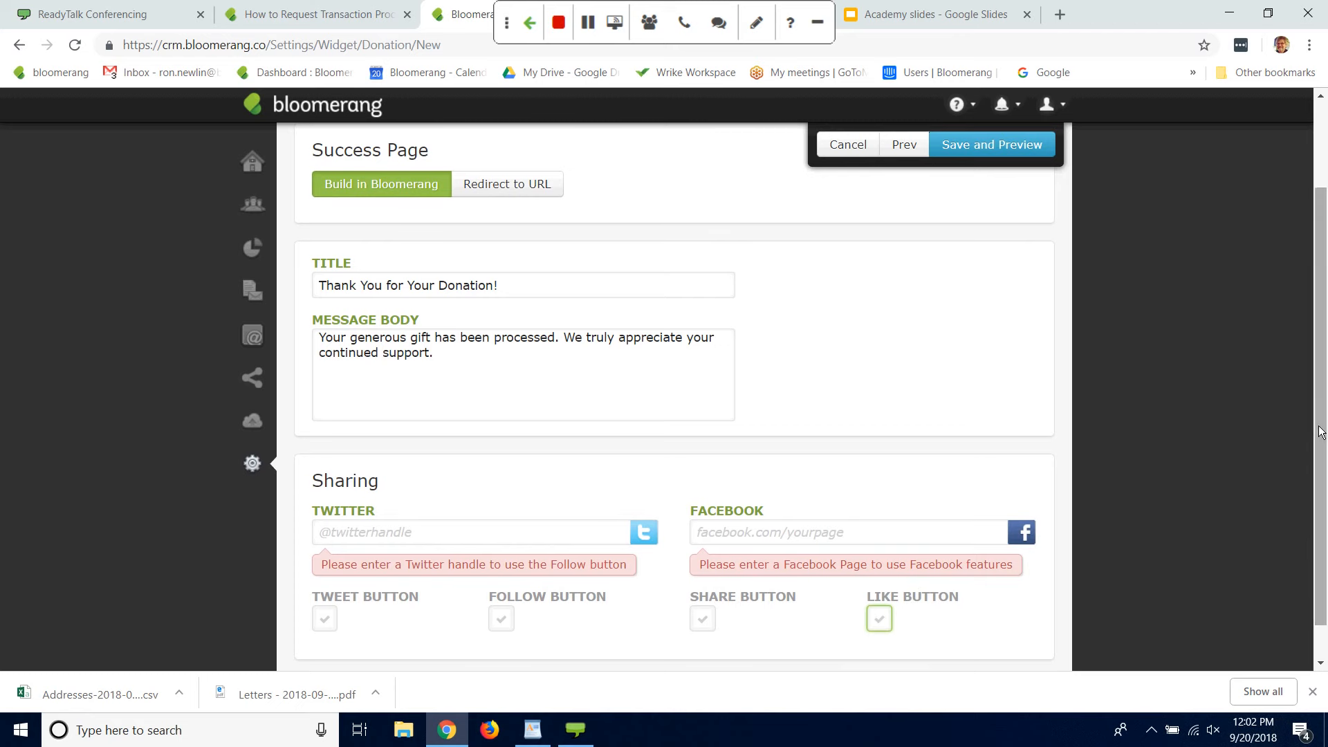
scroll(1318, 433, "up", 2)
left_click(1015, 213)
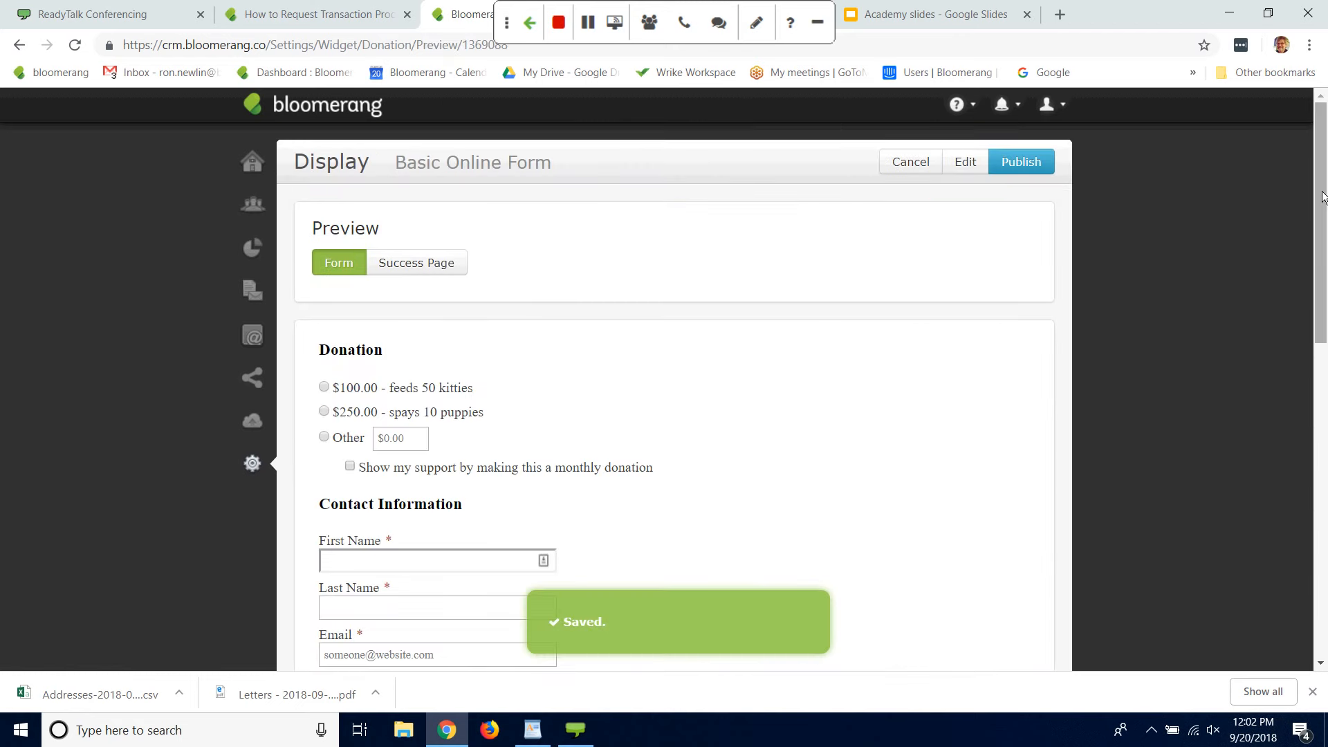
Step: Test the form preview's donation section with an Other amount of 34 and the monthly donation option
left_click_drag(1319, 197, 1314, 243)
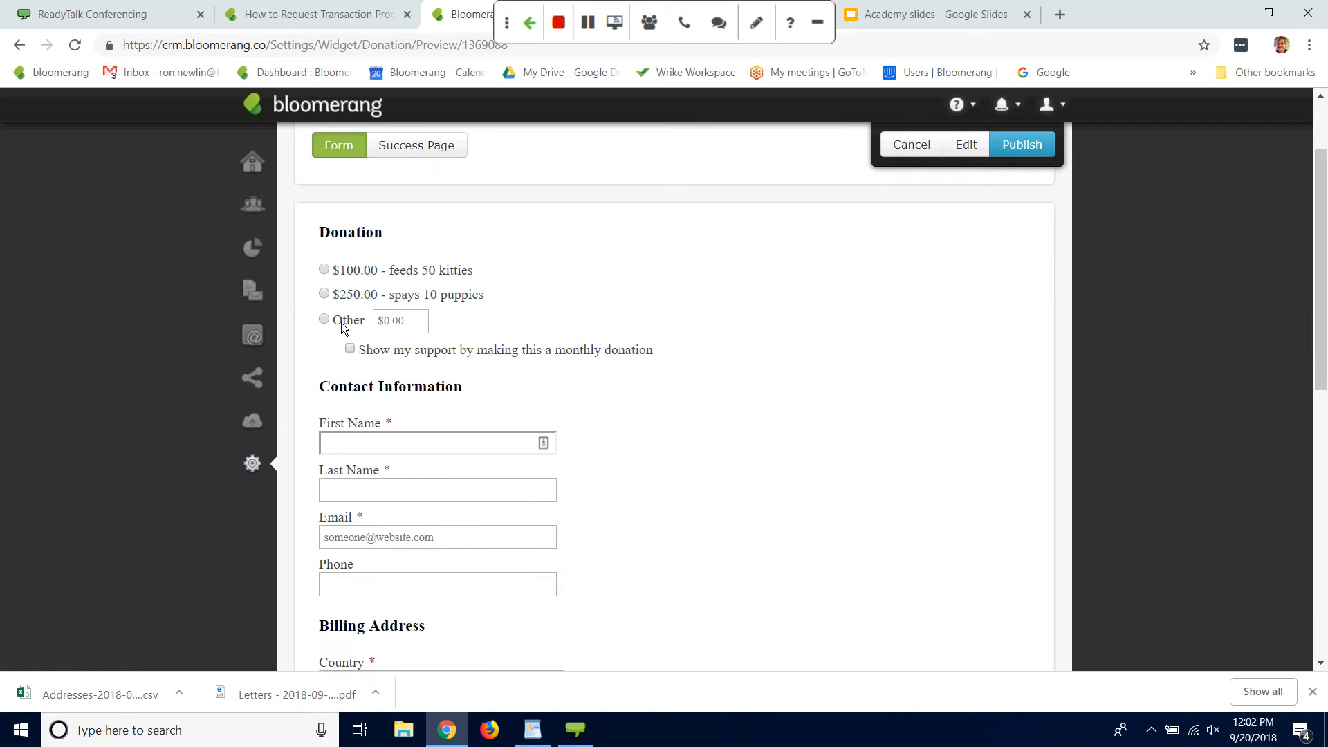
left_click(384, 322)
type("34")
left_click(350, 349)
Step: Publish the Basic Online Form and select the entire script snippet for embedding it on a website
left_click(1032, 147)
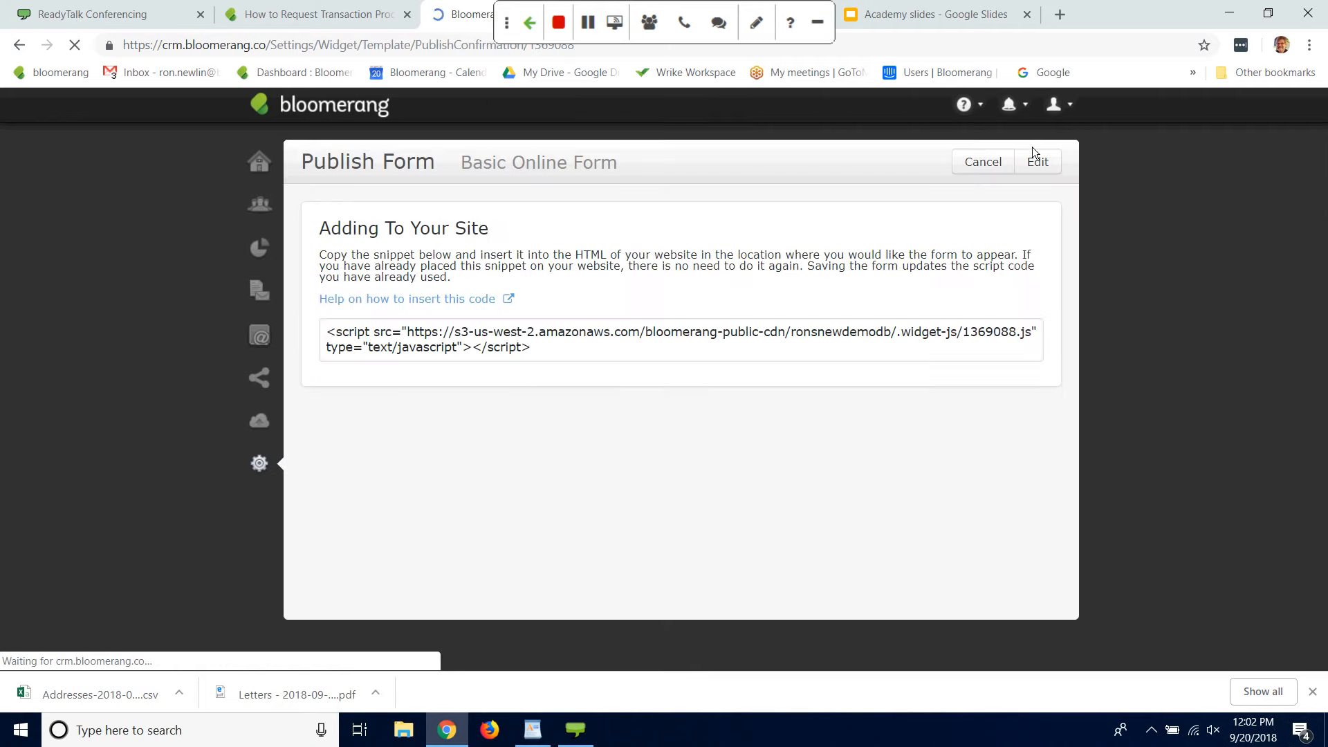
left_click_drag(328, 333, 564, 358)
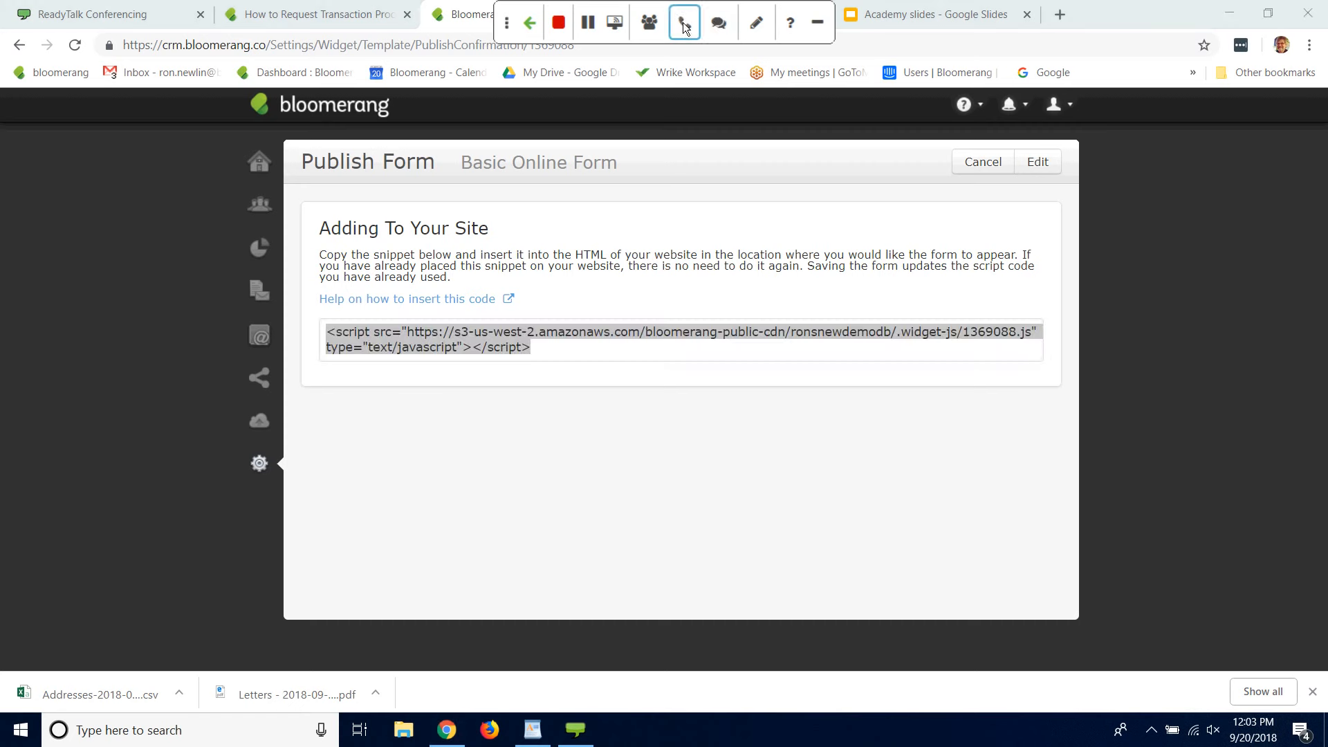
Step: Open the webinar's participant feedback, move it clear of the publish page to read the questions, and close it
left_click(719, 23)
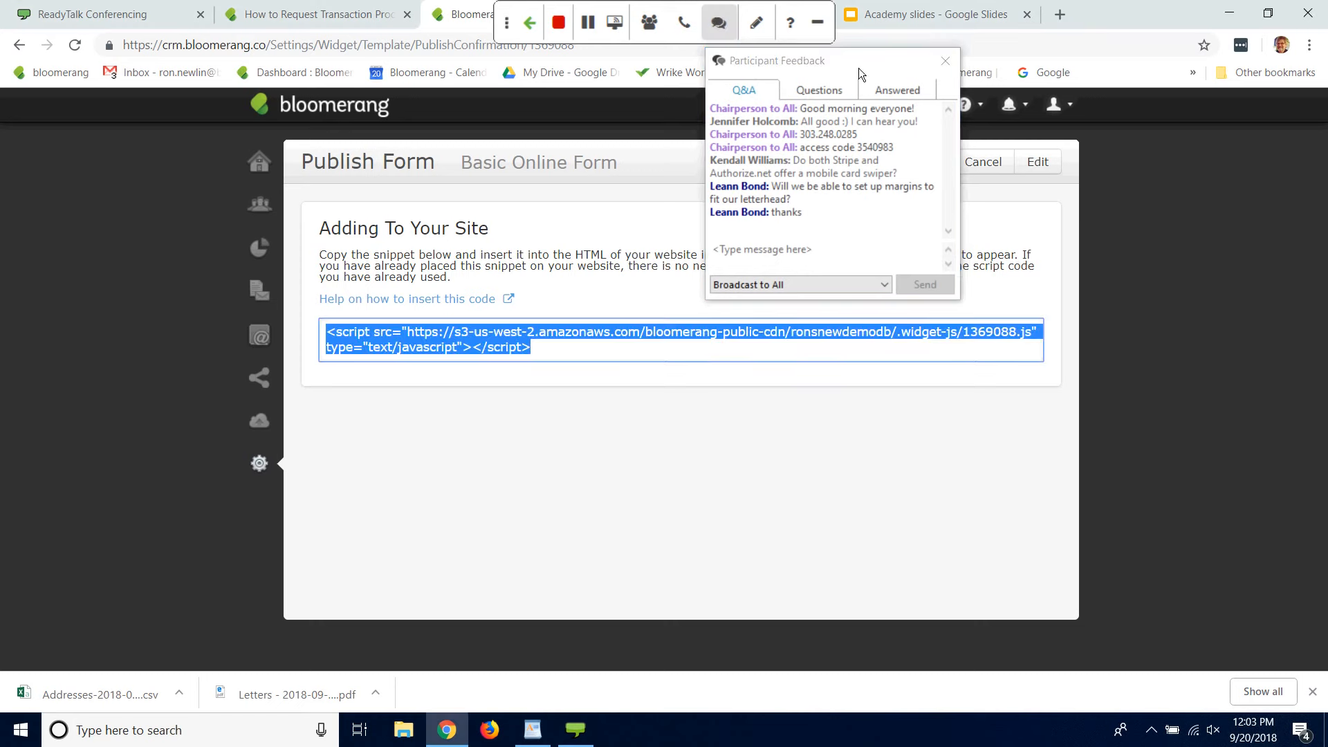
left_click_drag(854, 58, 156, 300)
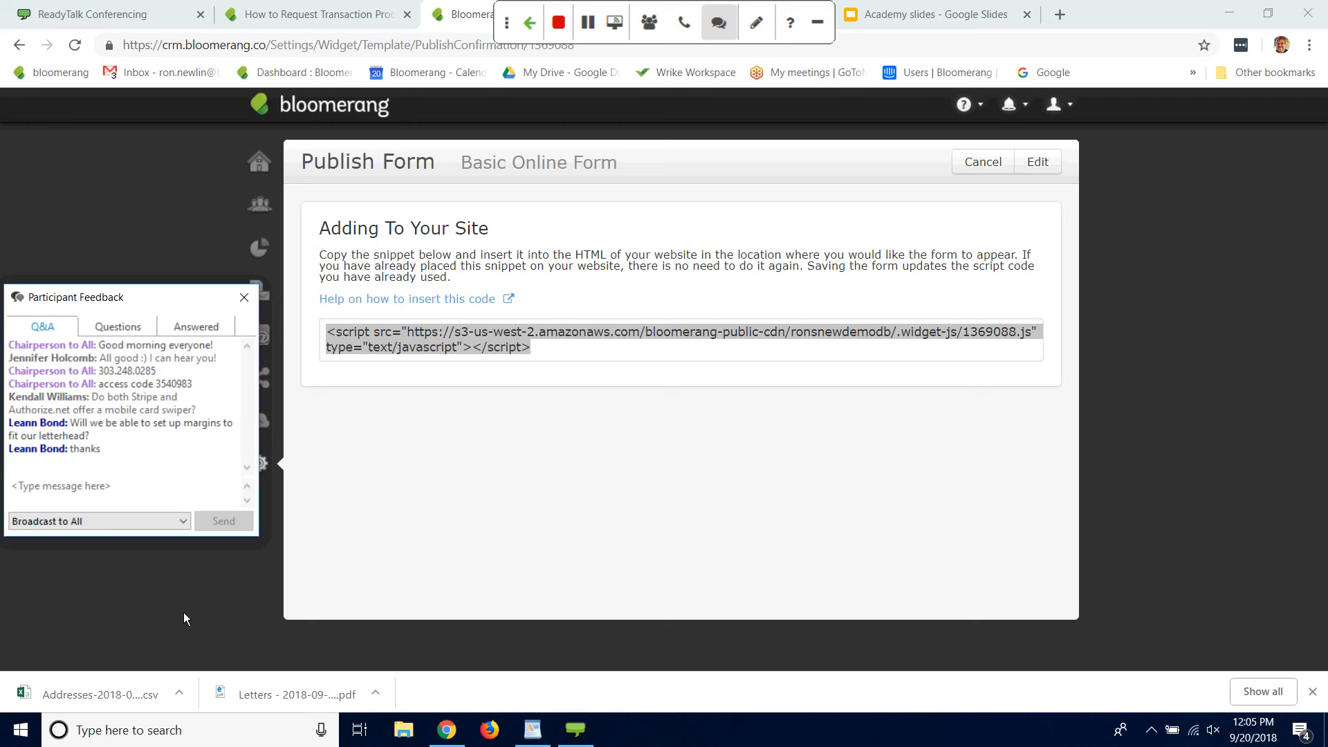
left_click(244, 299)
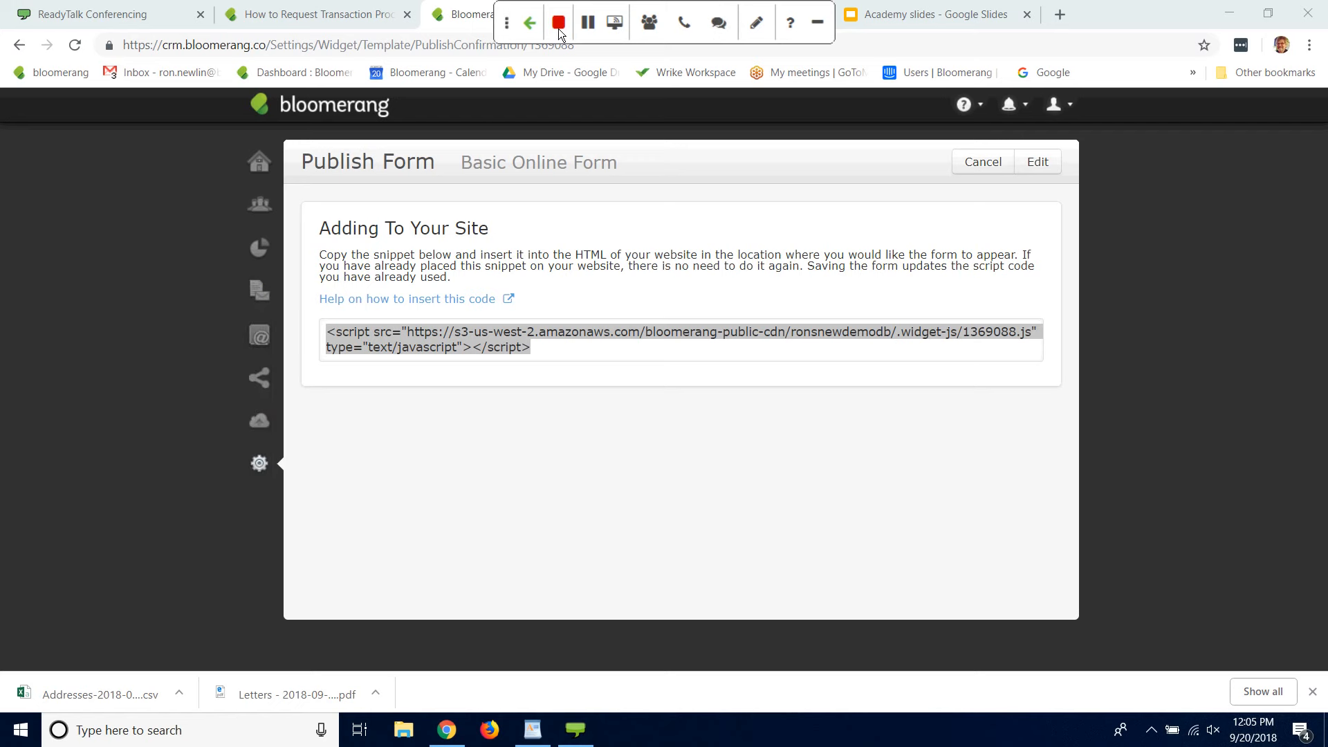